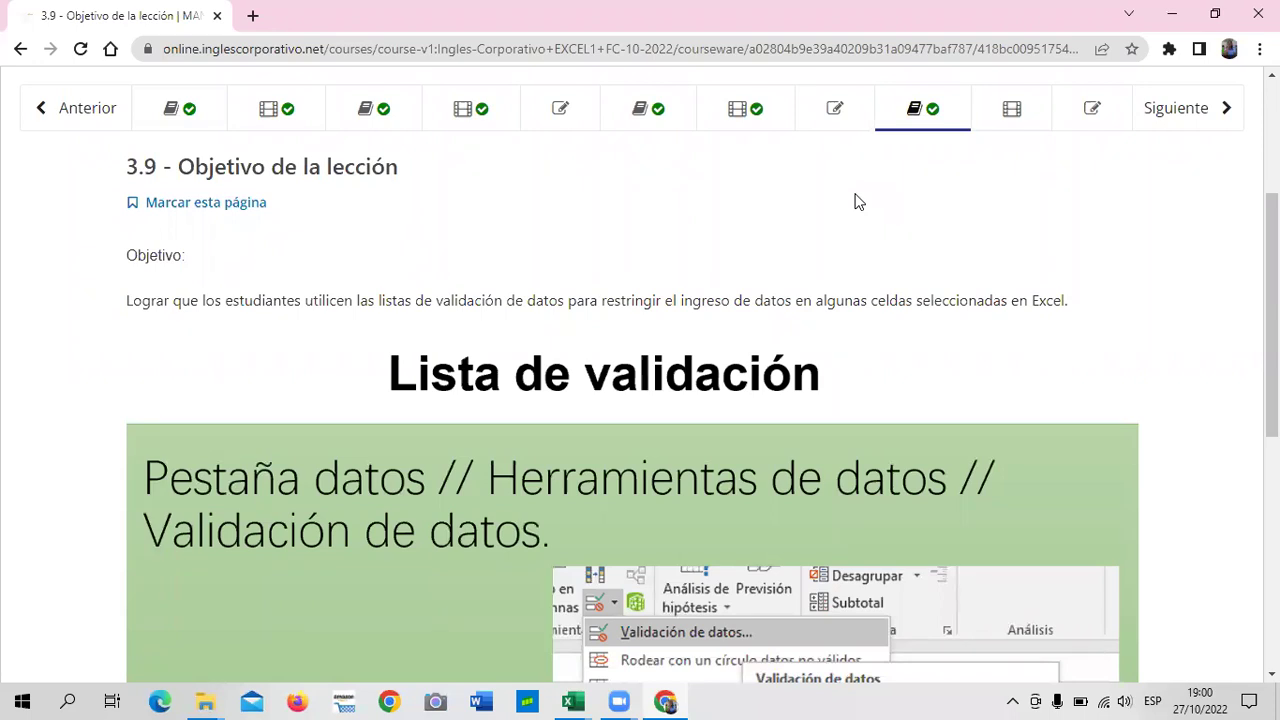
# Step: Read through lesson 3.9 and highlight its Objetivo line
pyautogui.scroll(2, 831, 220)
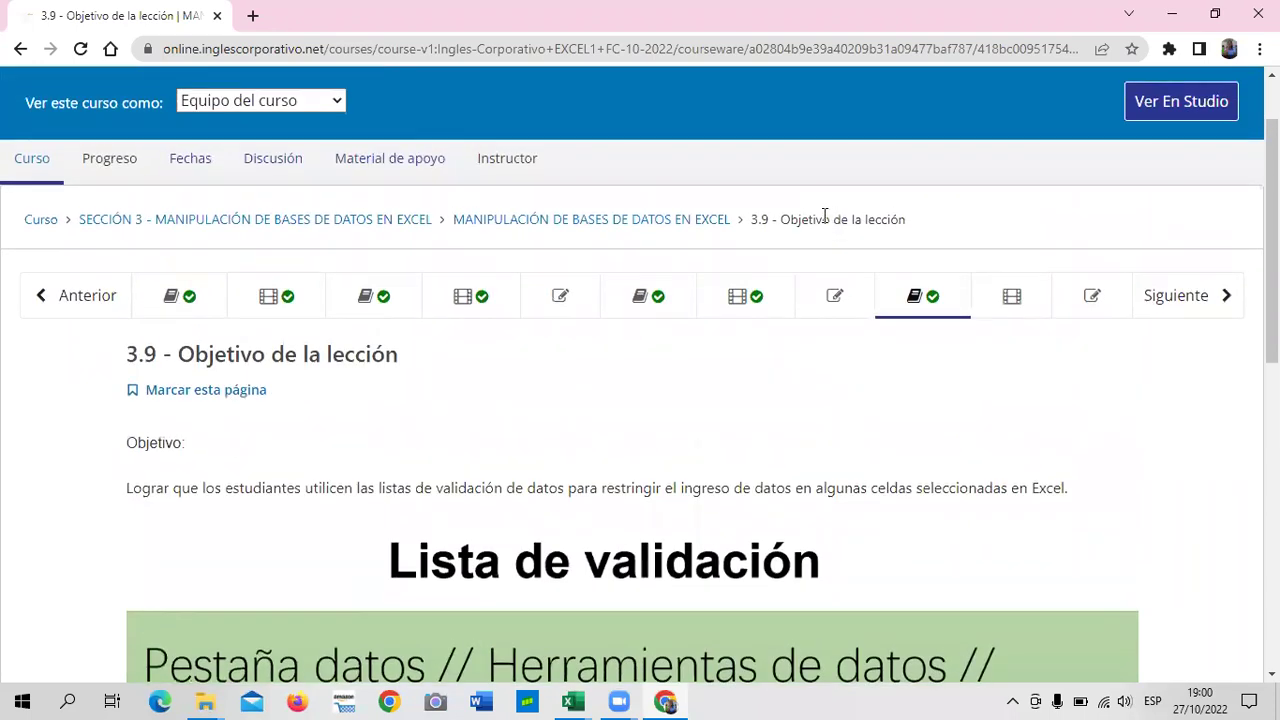
pyautogui.scroll(-1, 737, 260)
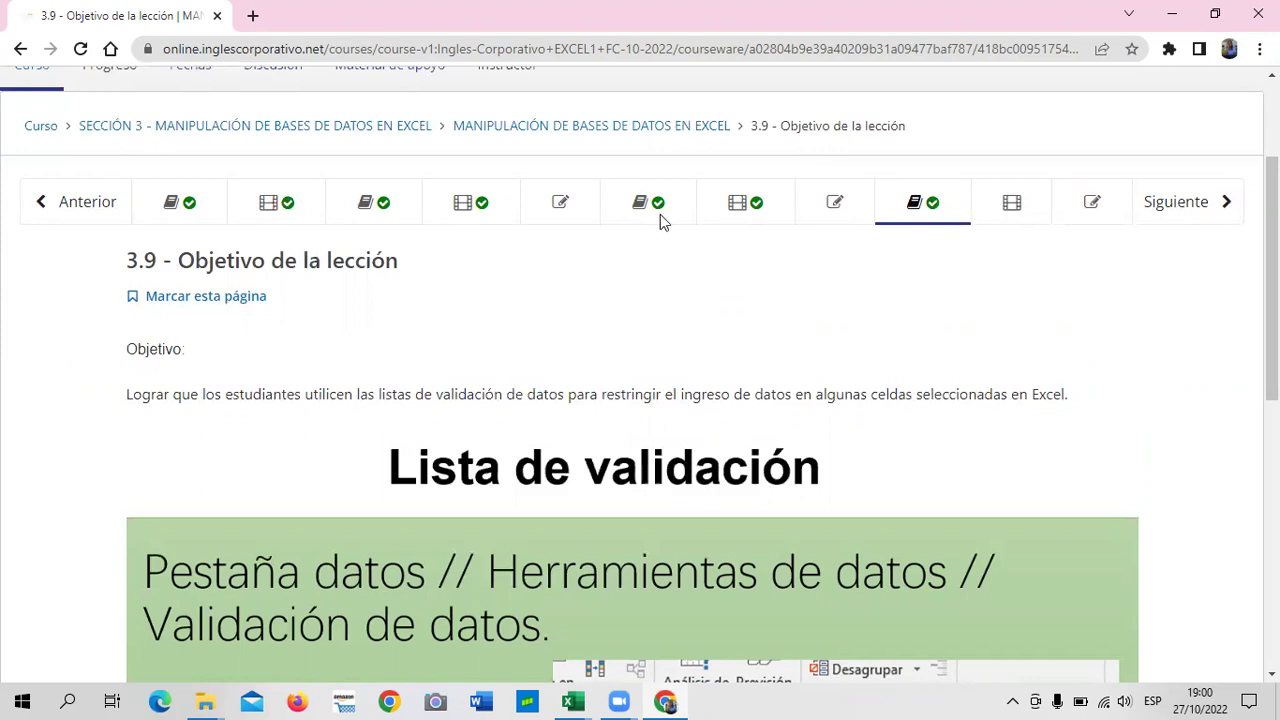
pyautogui.tripleClick(740, 346)
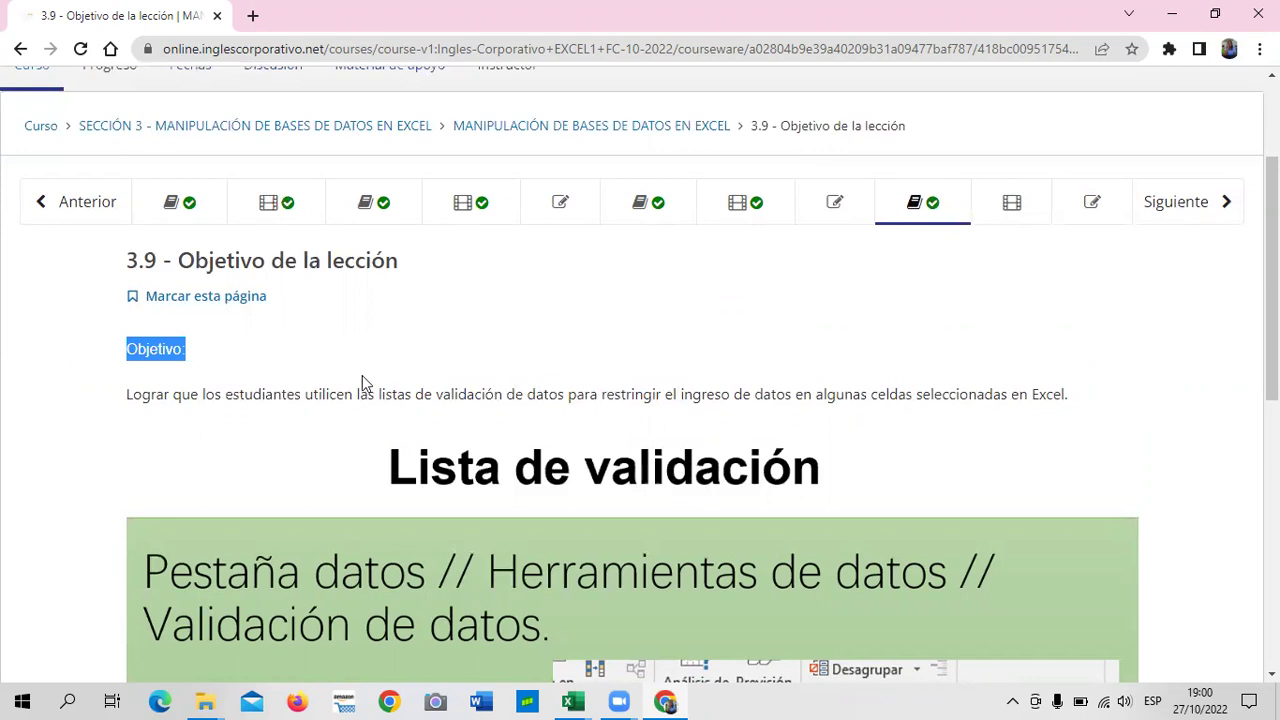
pyautogui.scroll(-1, 508, 435)
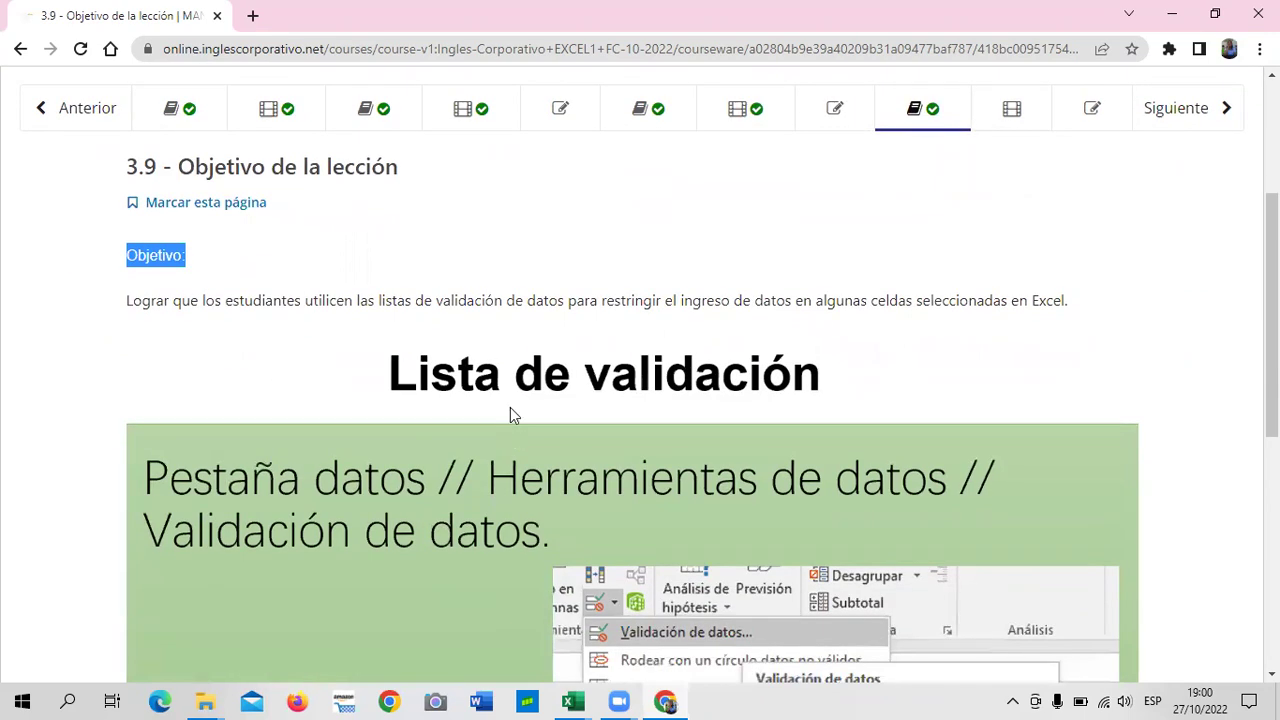
pyautogui.scroll(-1, 510, 408)
pyautogui.scroll(-1, 510, 408)
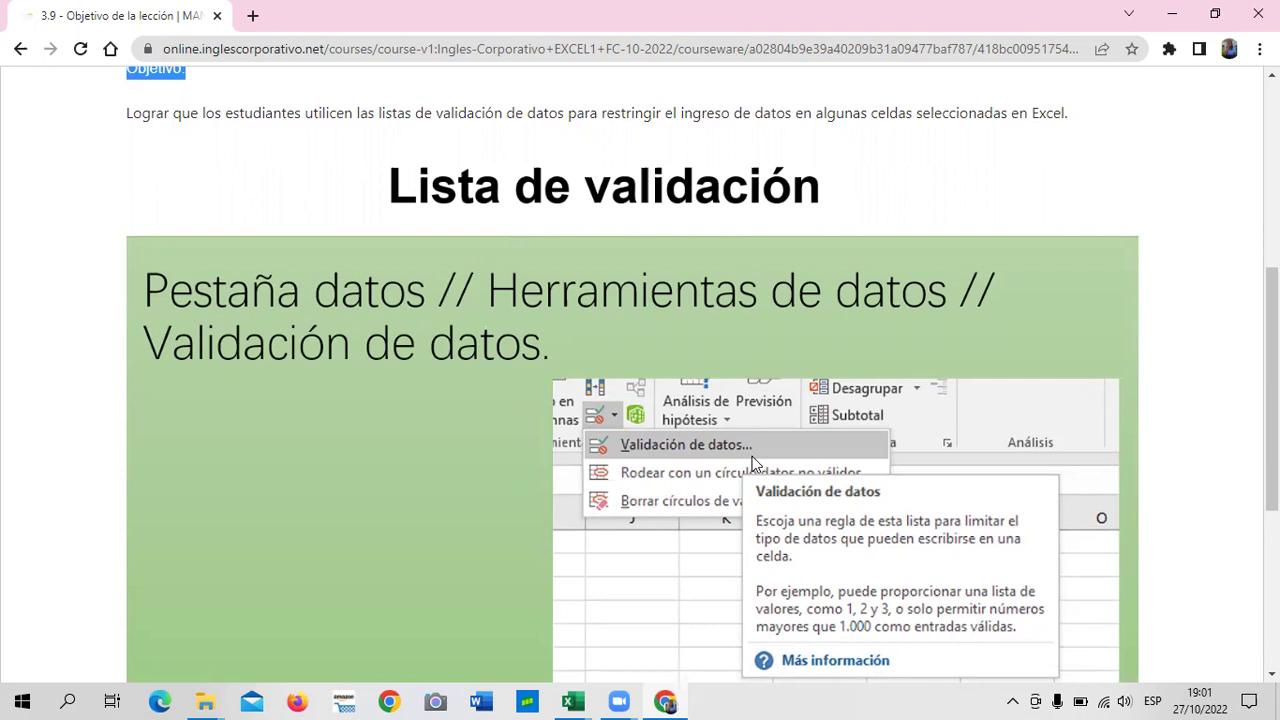
pyautogui.scroll(-2, 641, 414)
pyautogui.scroll(-1, 654, 405)
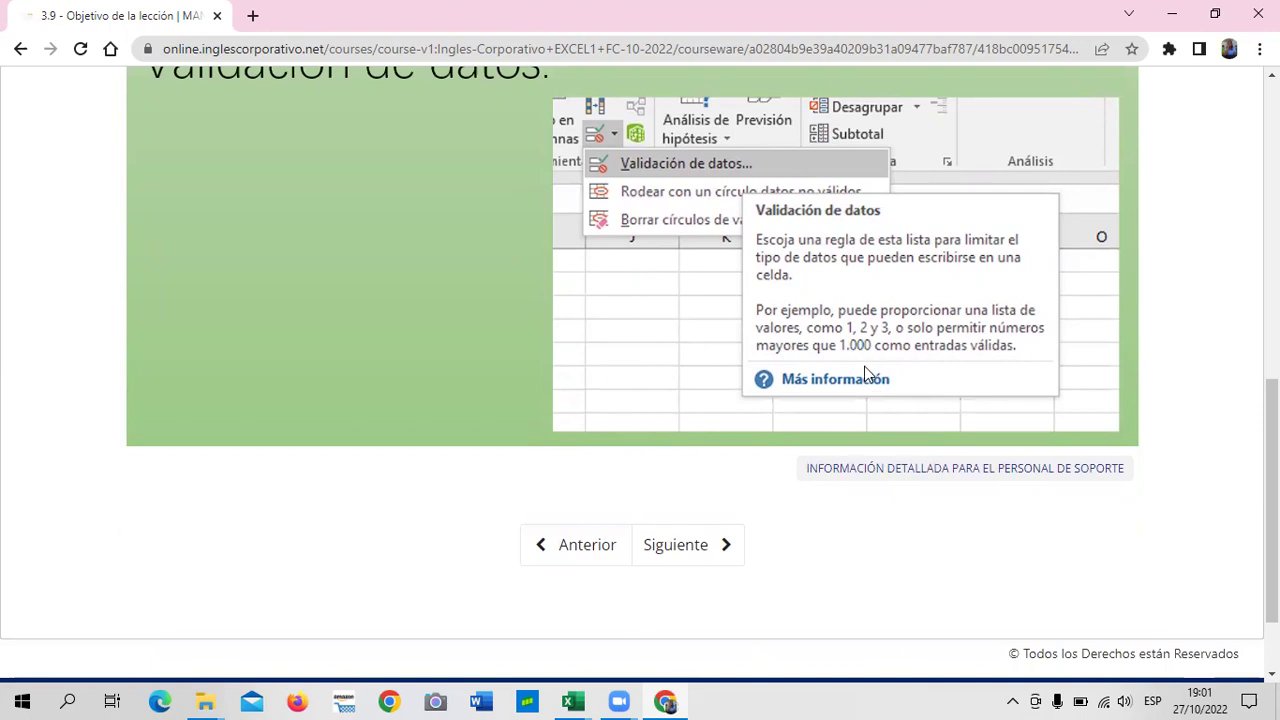
pyautogui.scroll(1, 1102, 439)
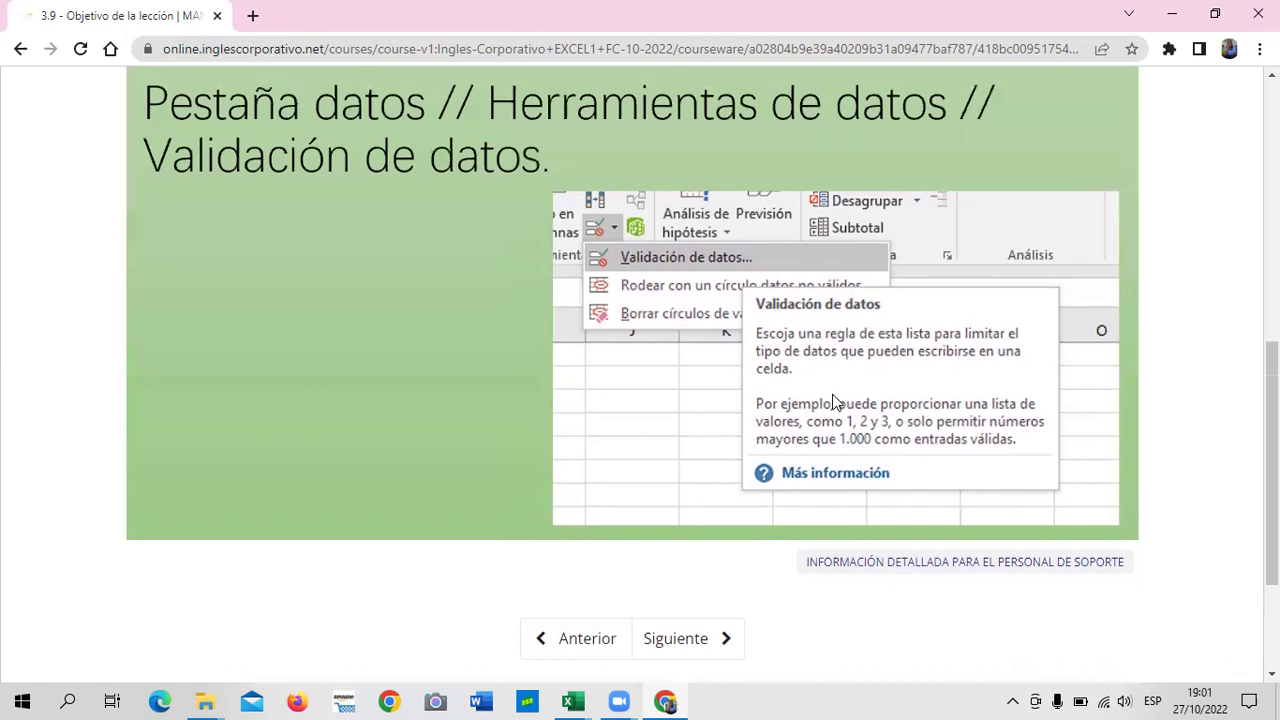
# Step: Advance to lesson 3.10, Listas de validación de datos, and bring up the Excel window previews
pyautogui.click(660, 638)
pyautogui.scroll(-3, 686, 589)
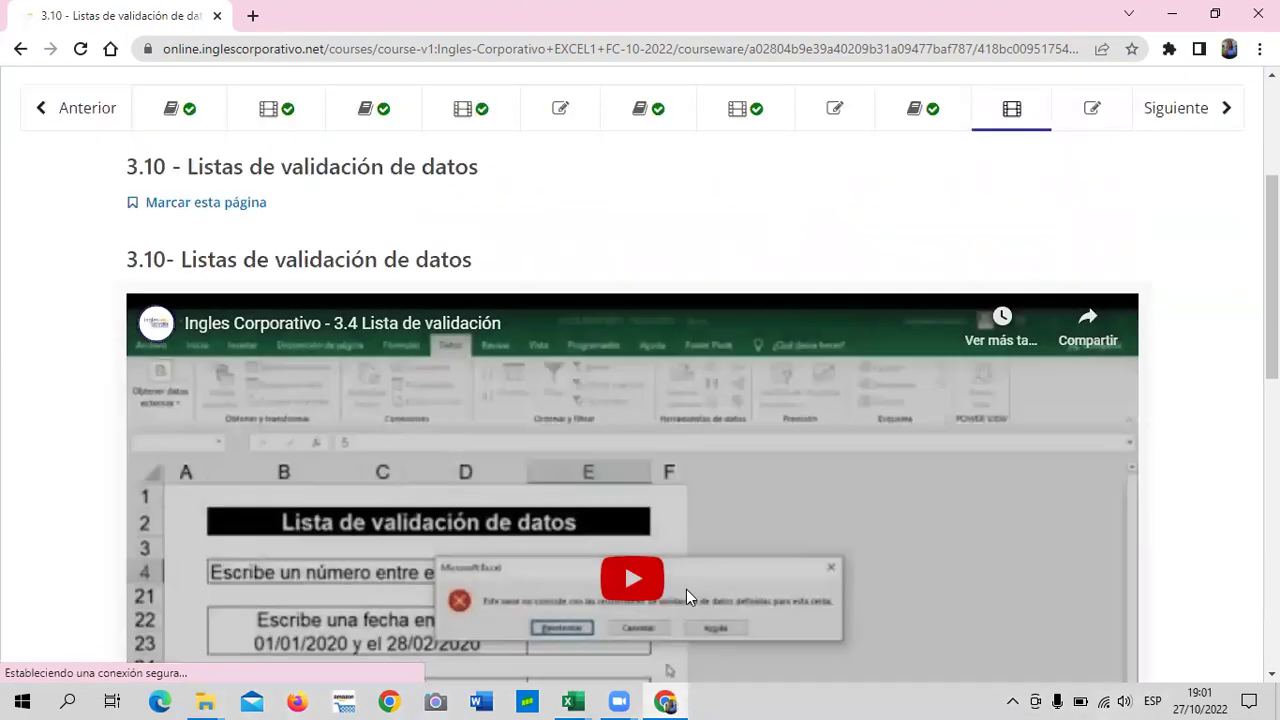
pyautogui.scroll(-2, 508, 574)
pyautogui.scroll(-2, 289, 586)
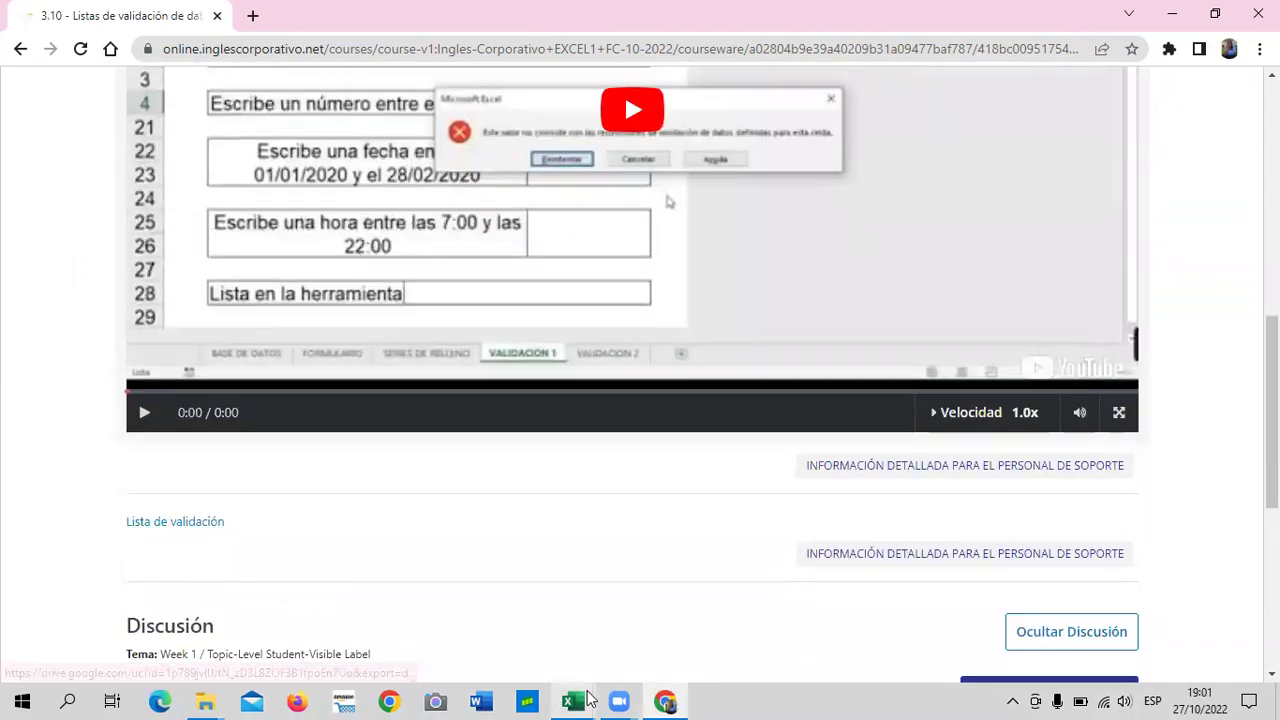
pyautogui.click(575, 699)
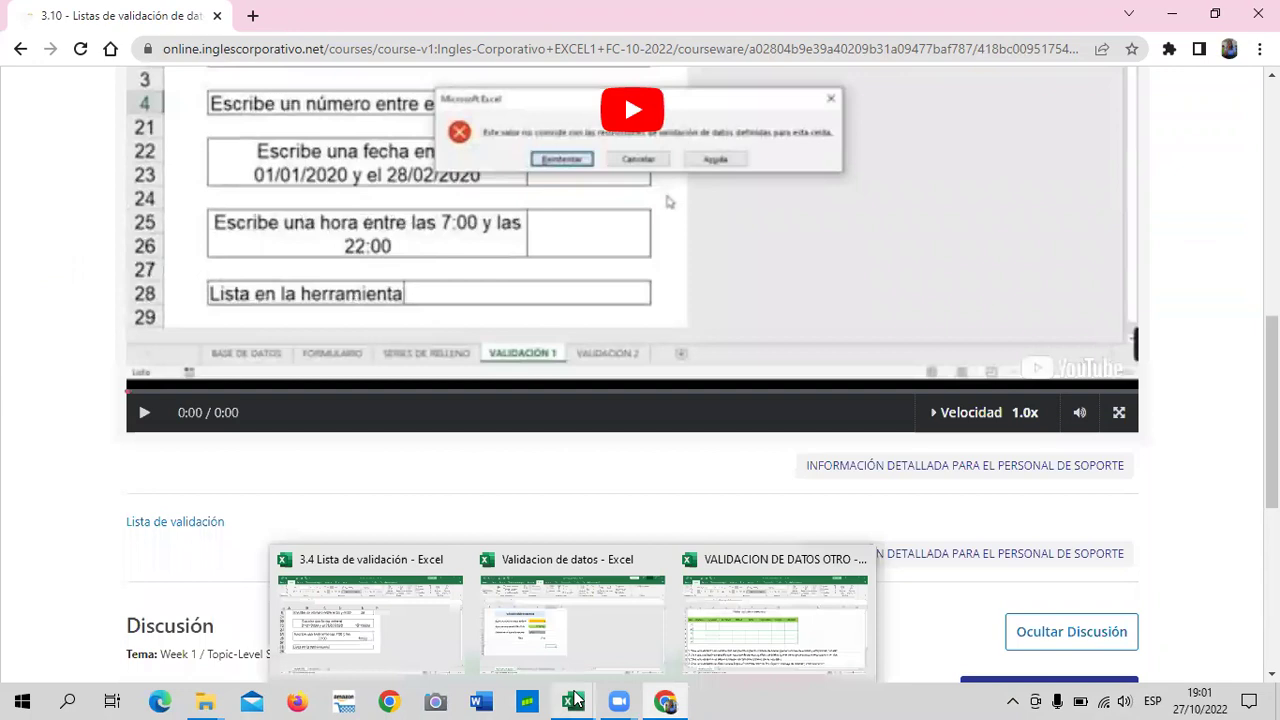
# Step: Bring up the 3.4 Lista de validación workbook and glance between VALIDACIÓN 1 and VALIDACIÓN 2
pyautogui.click(441, 632)
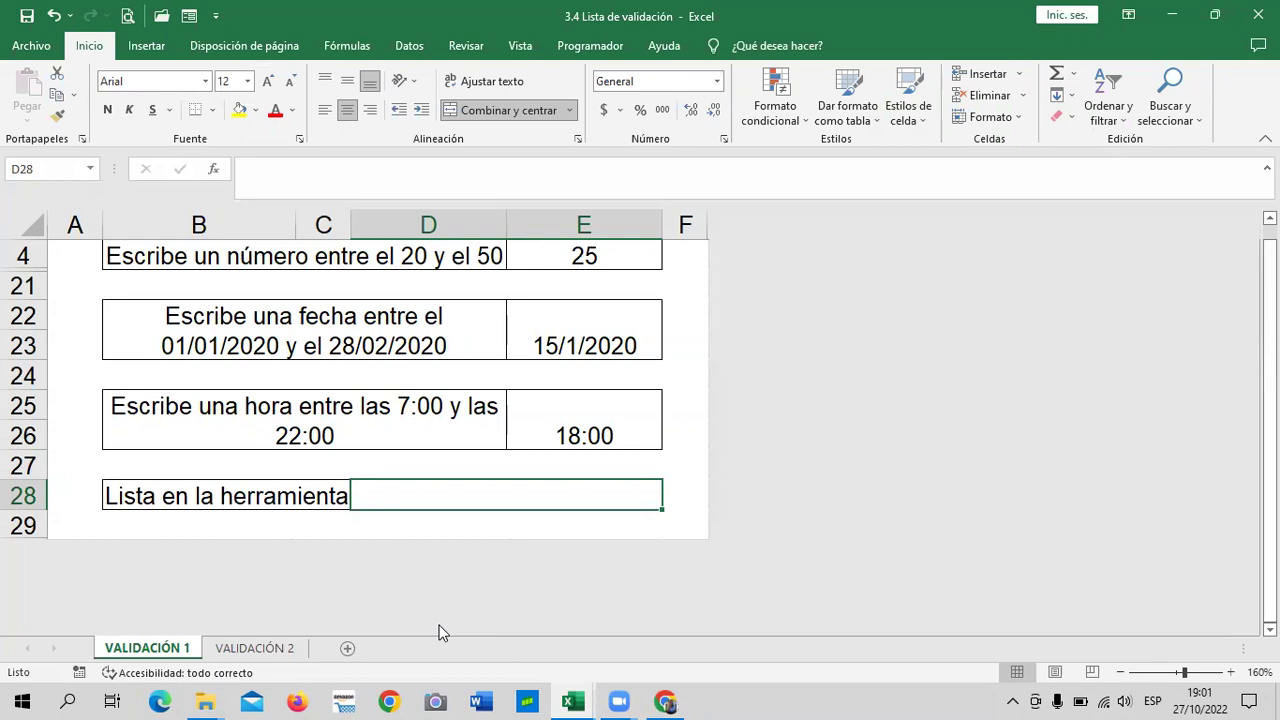
pyautogui.hotkey('ctrl', 'pagedown')
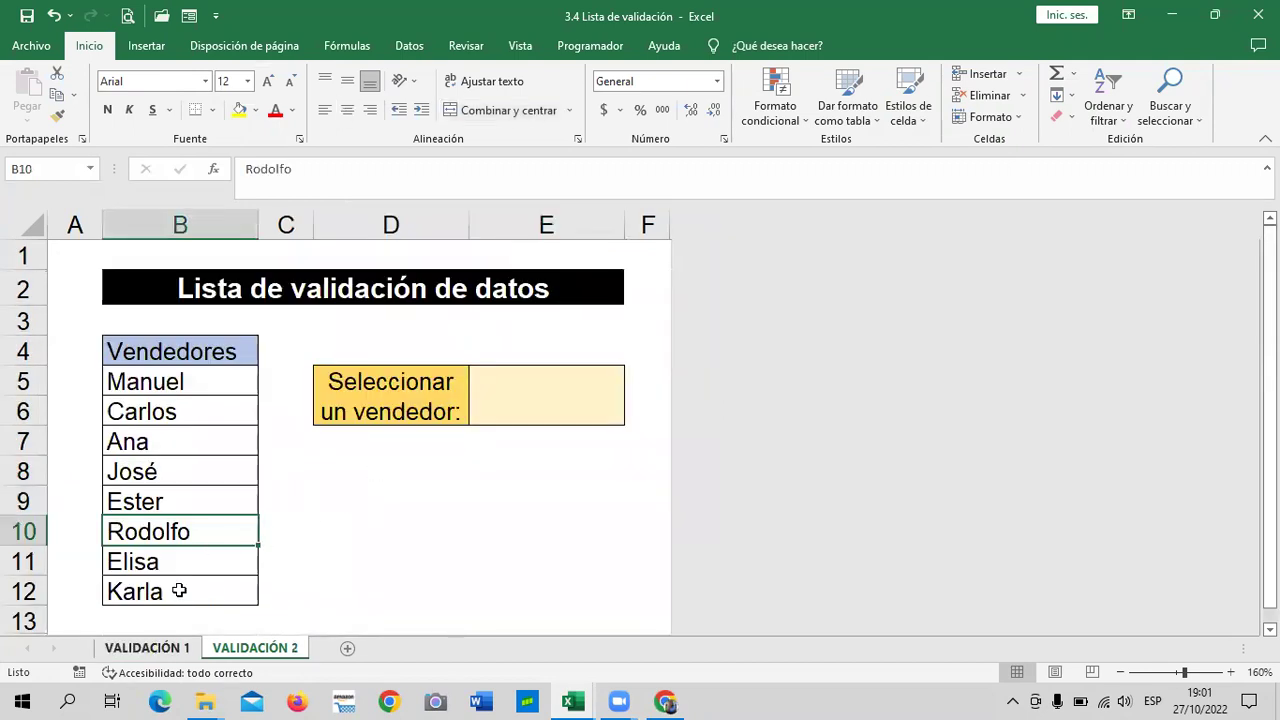
pyautogui.hotkey('ctrl', 'pageup')
pyautogui.hotkey('ctrl', 'pagedown')
pyautogui.hotkey('ctrl', 'pageup')
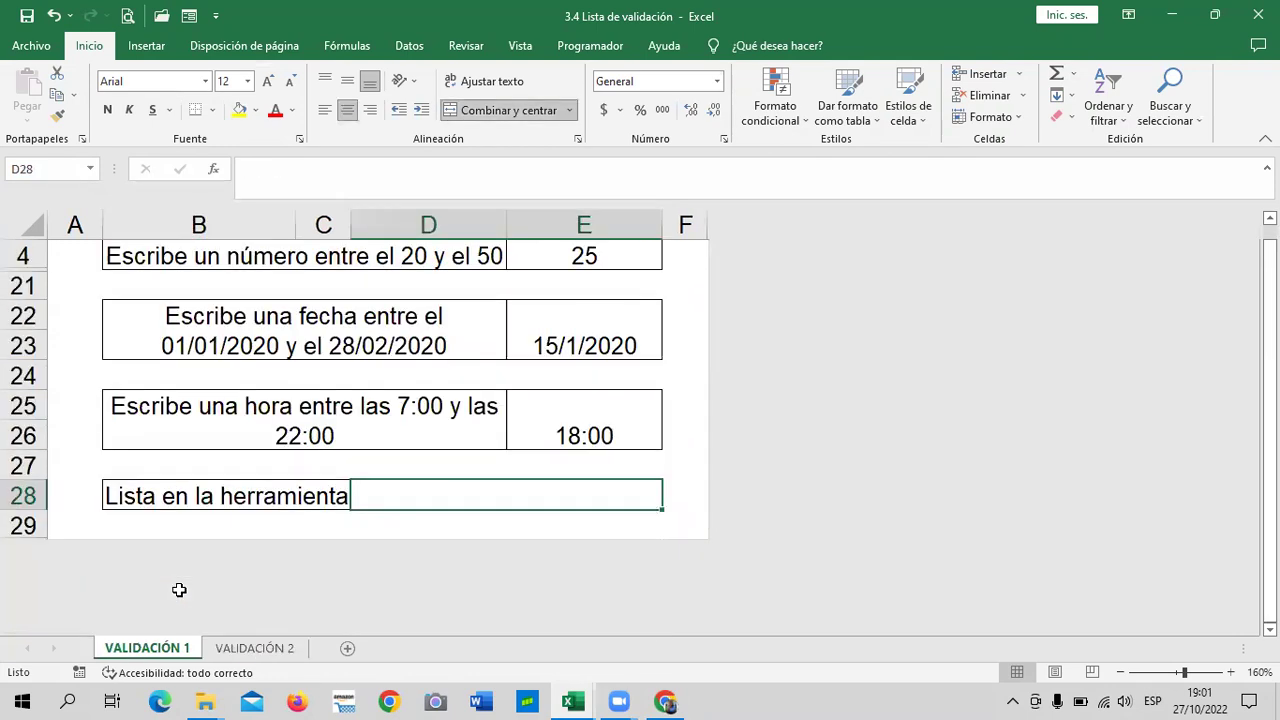
pyautogui.scroll(1, 446, 546)
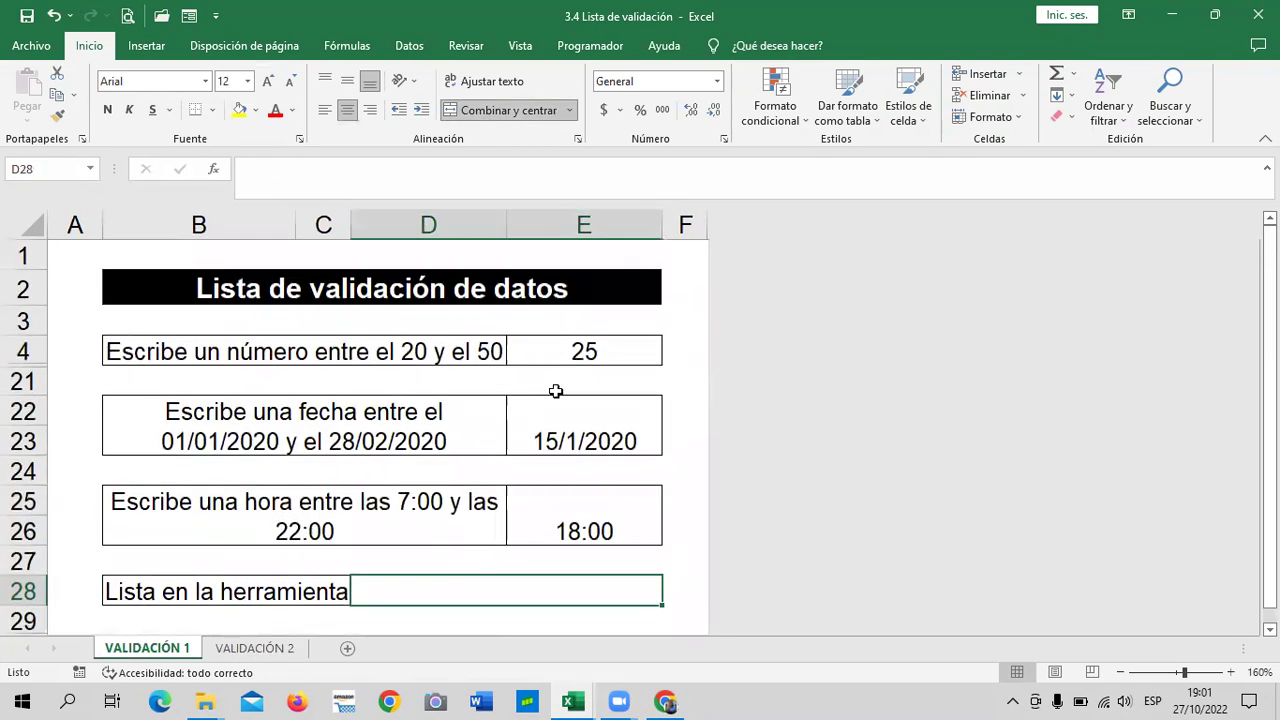
# Step: Clear 25 from E4, 15/1/2020 from E22 and 18:00 from E25
pyautogui.click(593, 353)
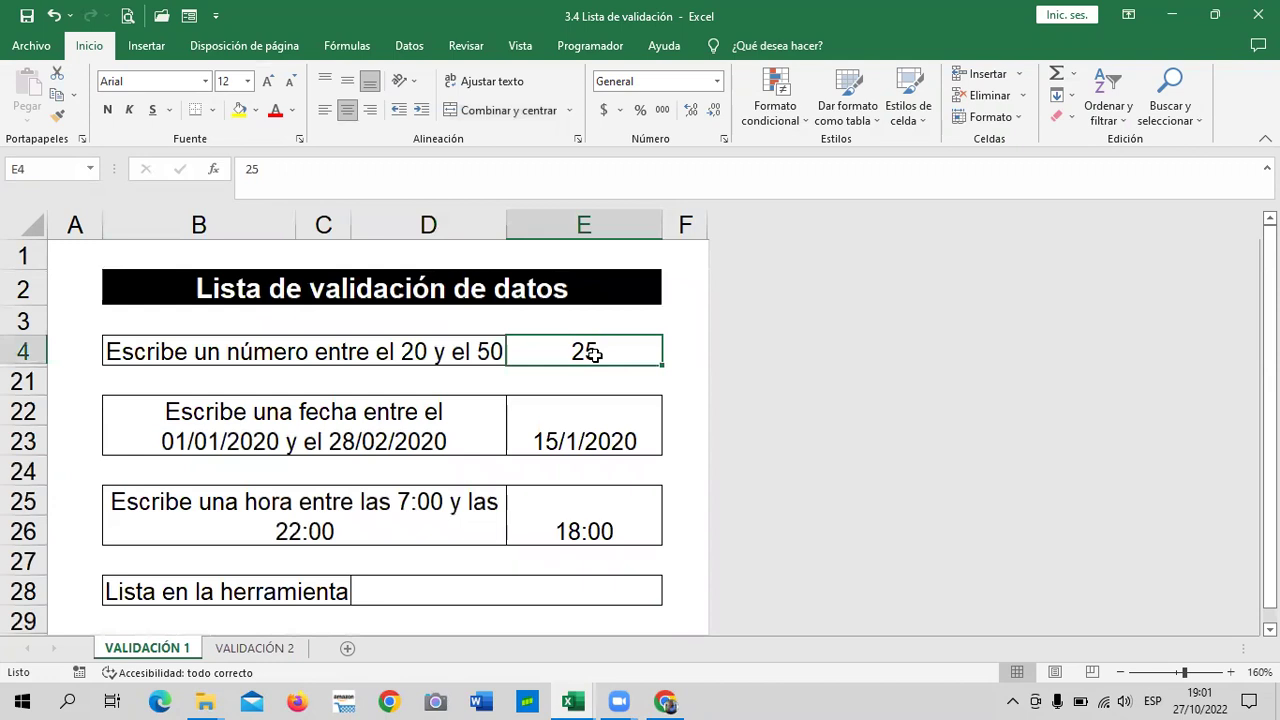
pyautogui.press('Delete')
pyautogui.click(591, 421)
pyautogui.press('Delete')
pyautogui.click(556, 513)
pyautogui.press('Delete')
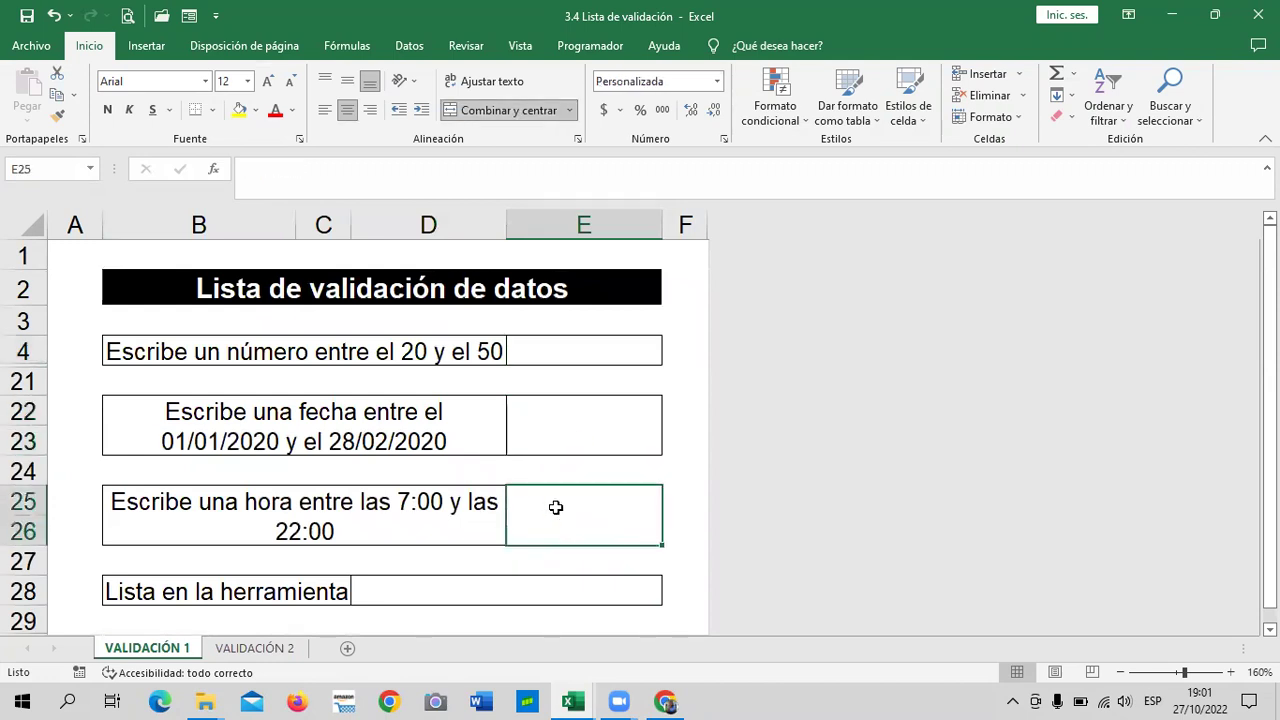
pyautogui.scroll(-1, 554, 500)
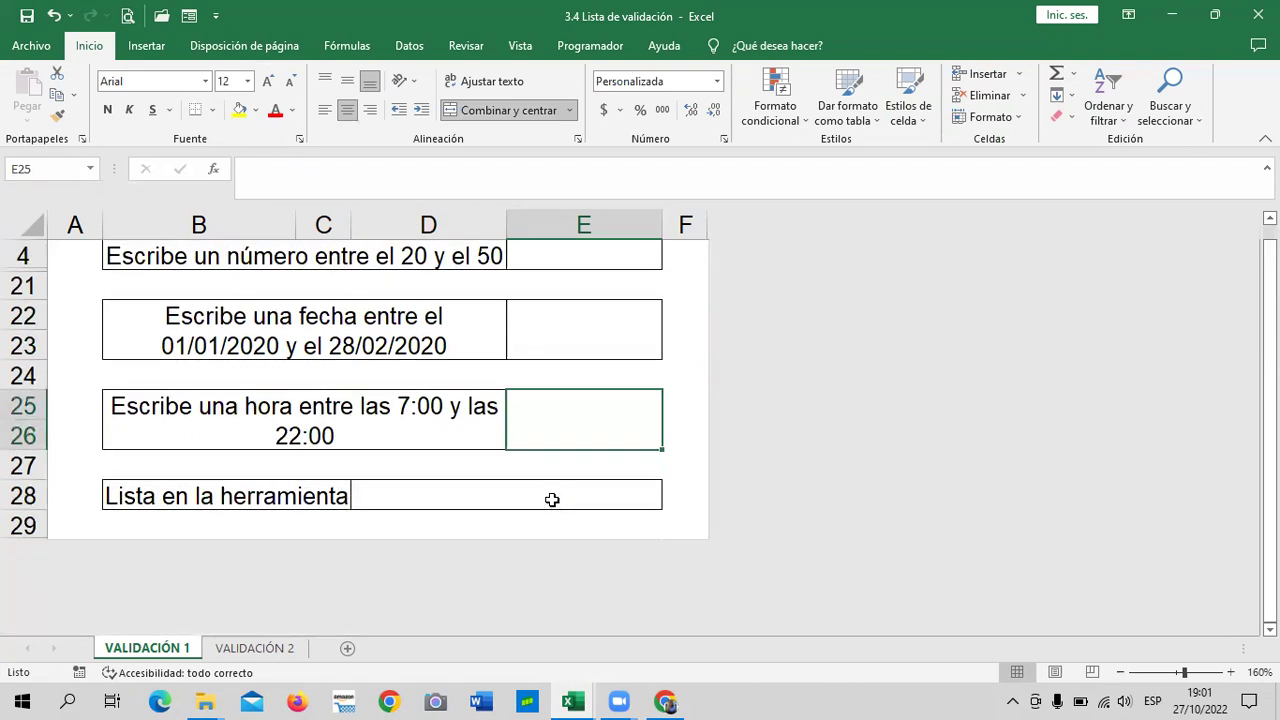
# Step: Switch to VALIDACIÓN 2, select vendor cell E5, then bring up the Validacion de datos workbook
pyautogui.hotkey('ctrl', 'pagedown')
pyautogui.click(546, 400)
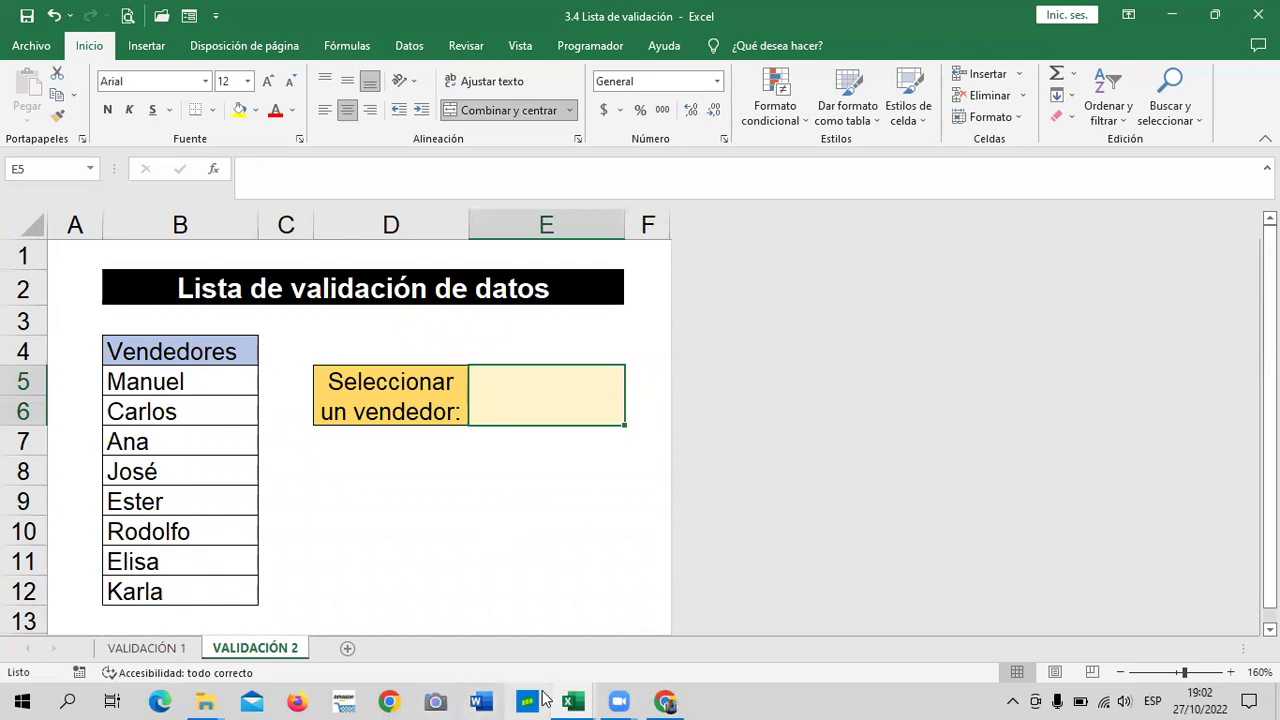
pyautogui.moveTo(578, 698)
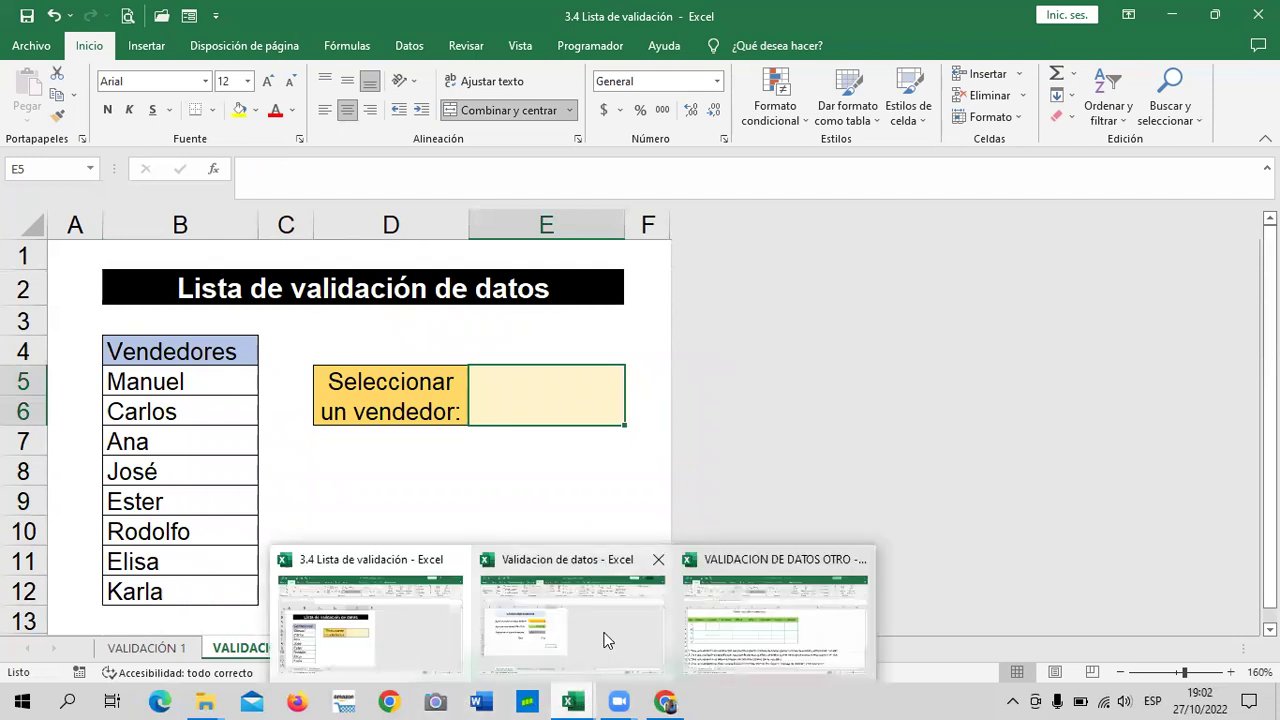
pyautogui.click(606, 638)
# Step: Open the Validación de datos 3 sheet, zoom to 120%, and select code A003 in C10
pyautogui.click(461, 648)
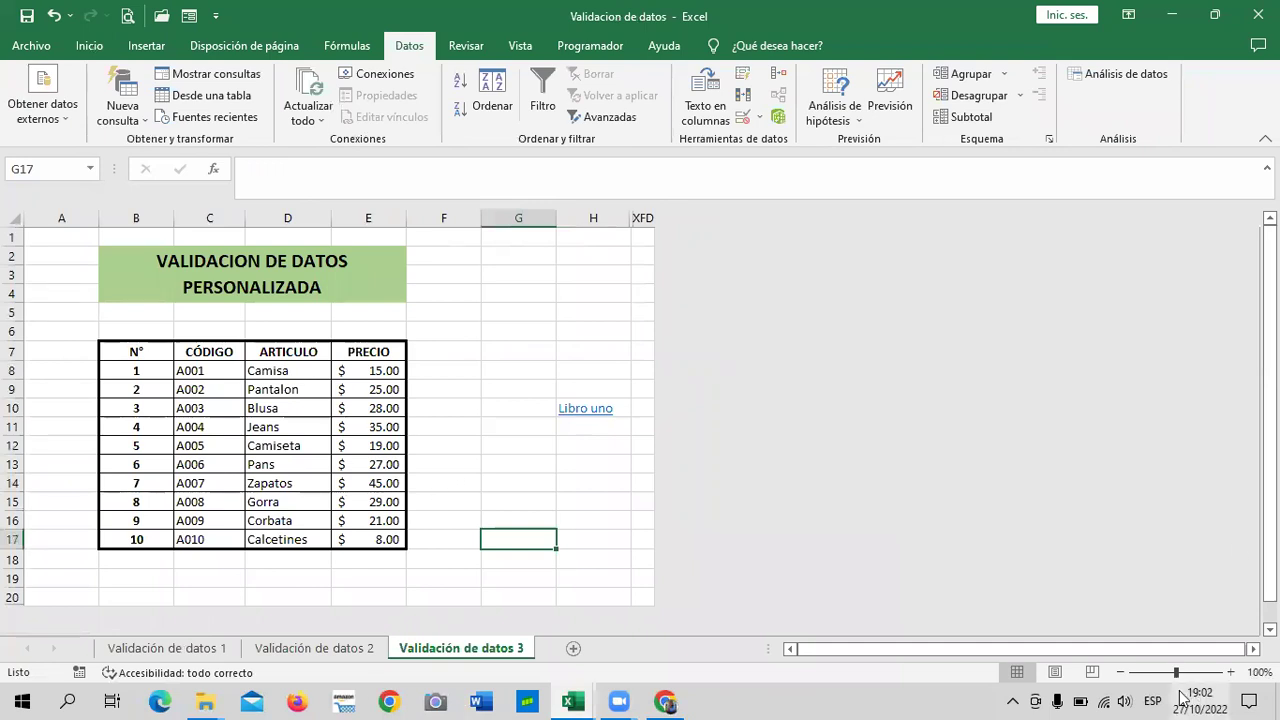
pyautogui.click(1230, 672)
pyautogui.click(1230, 672)
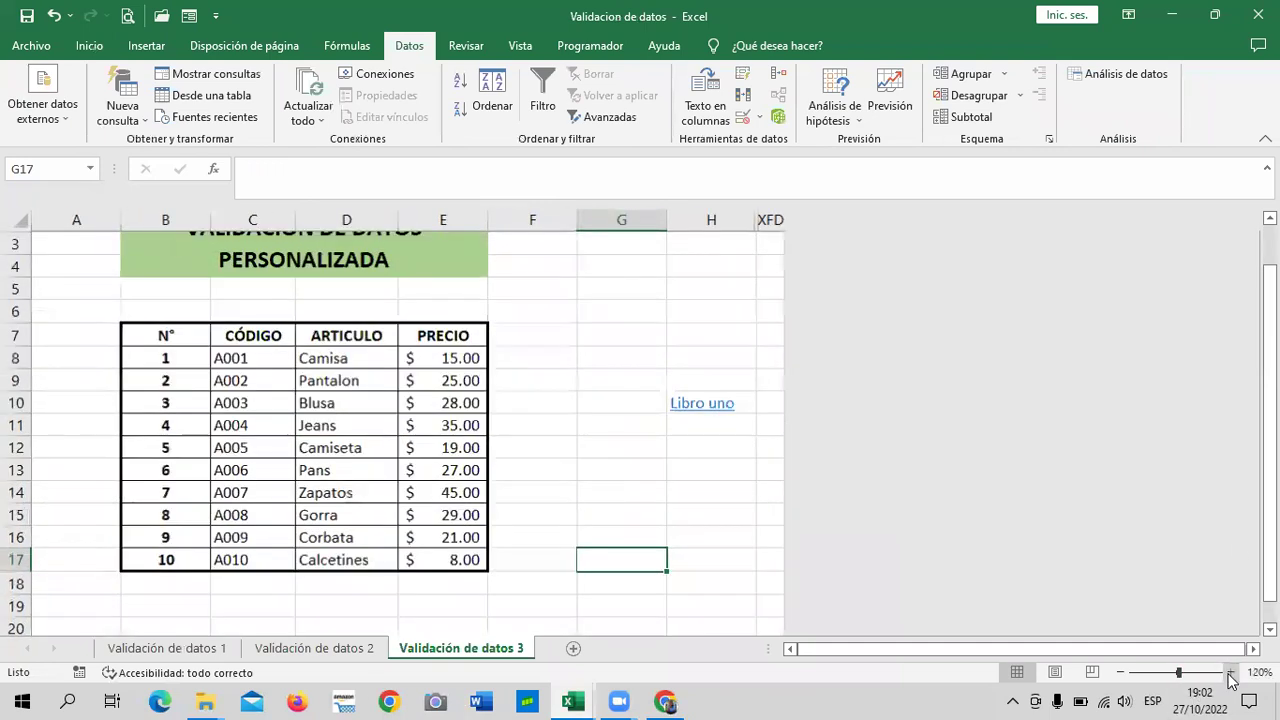
pyautogui.click(271, 412)
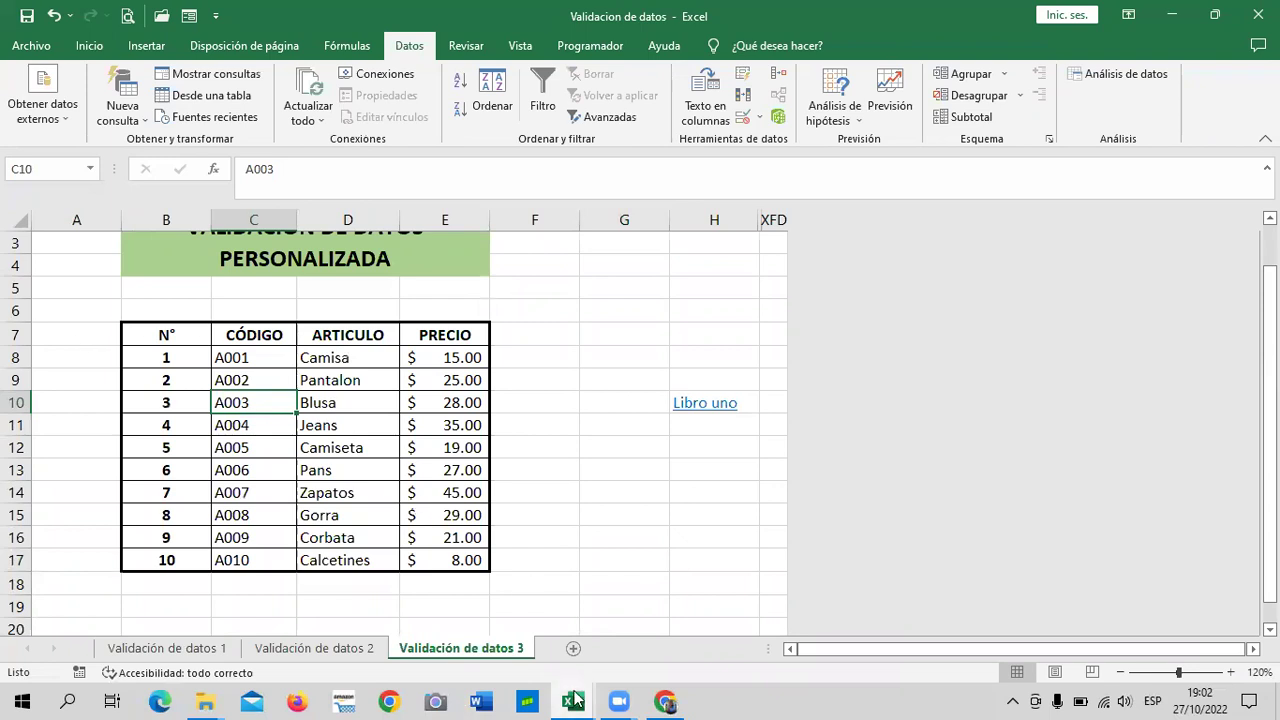
pyautogui.moveTo(575, 700)
pyautogui.click(800, 628)
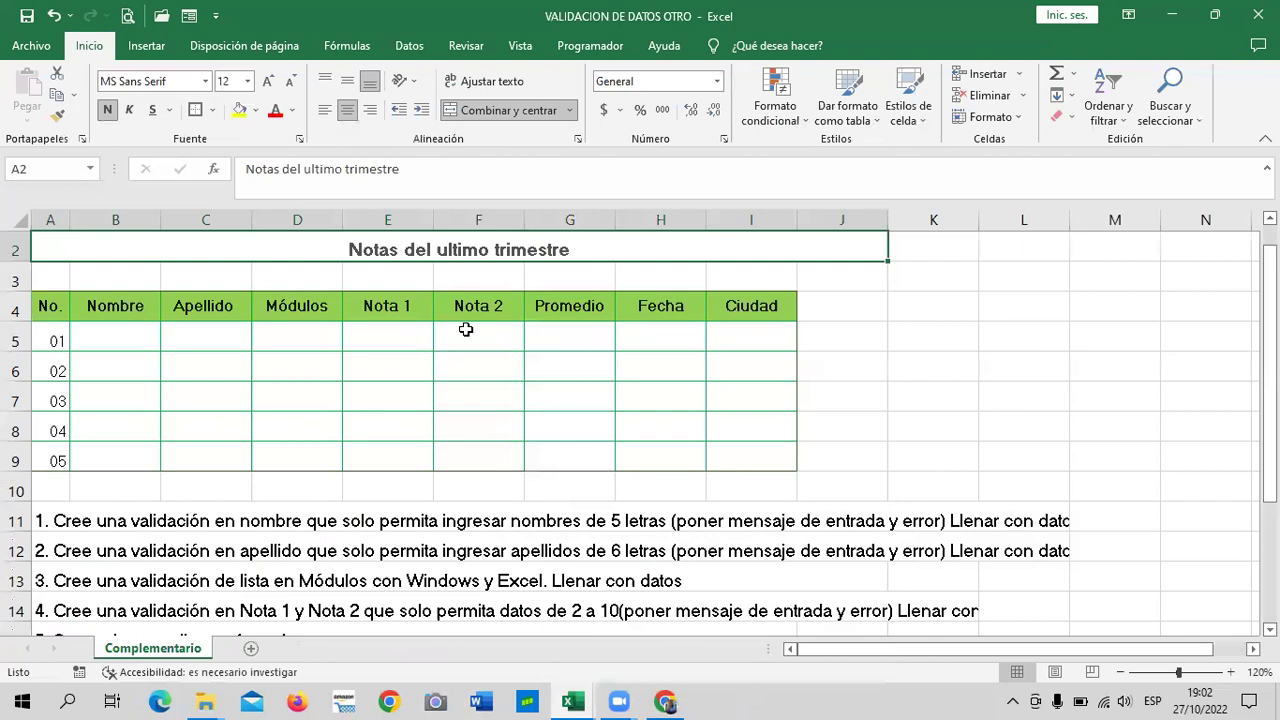
pyautogui.scroll(-2, 634, 584)
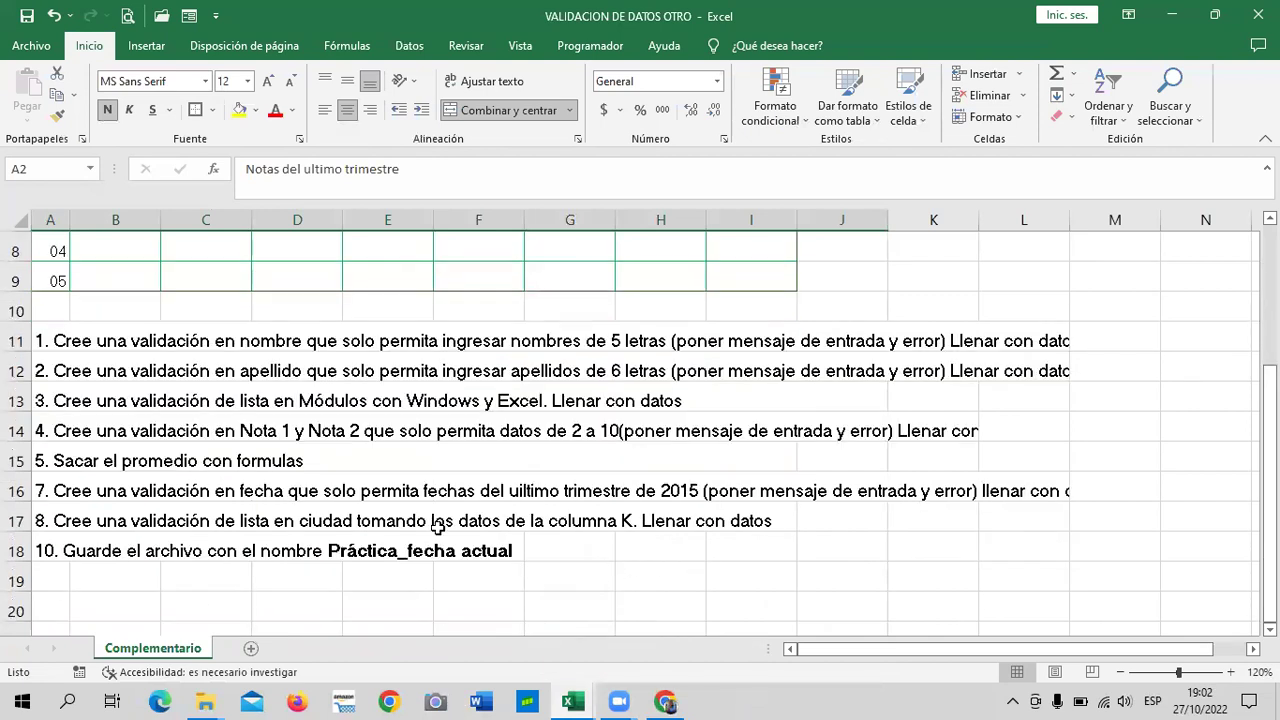
pyautogui.scroll(2, 430, 540)
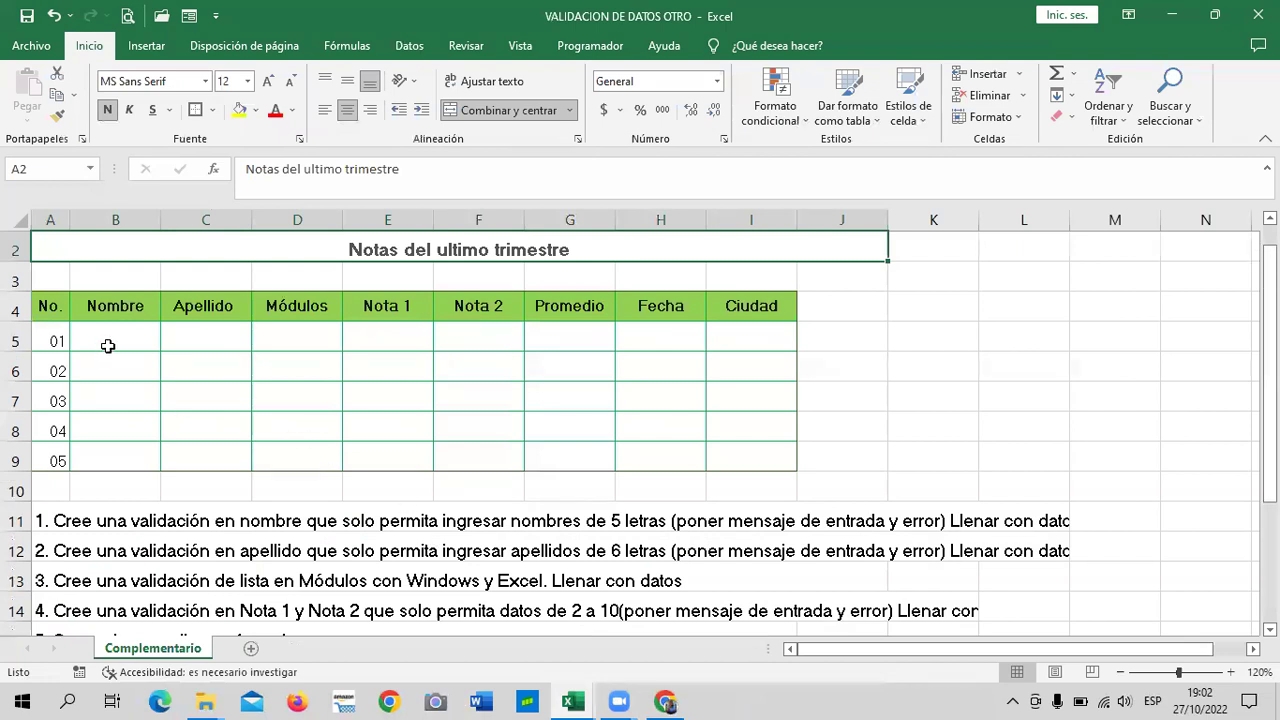
pyautogui.click(297, 371)
pyautogui.click(660, 401)
pyautogui.click(751, 337)
pyautogui.click(575, 340)
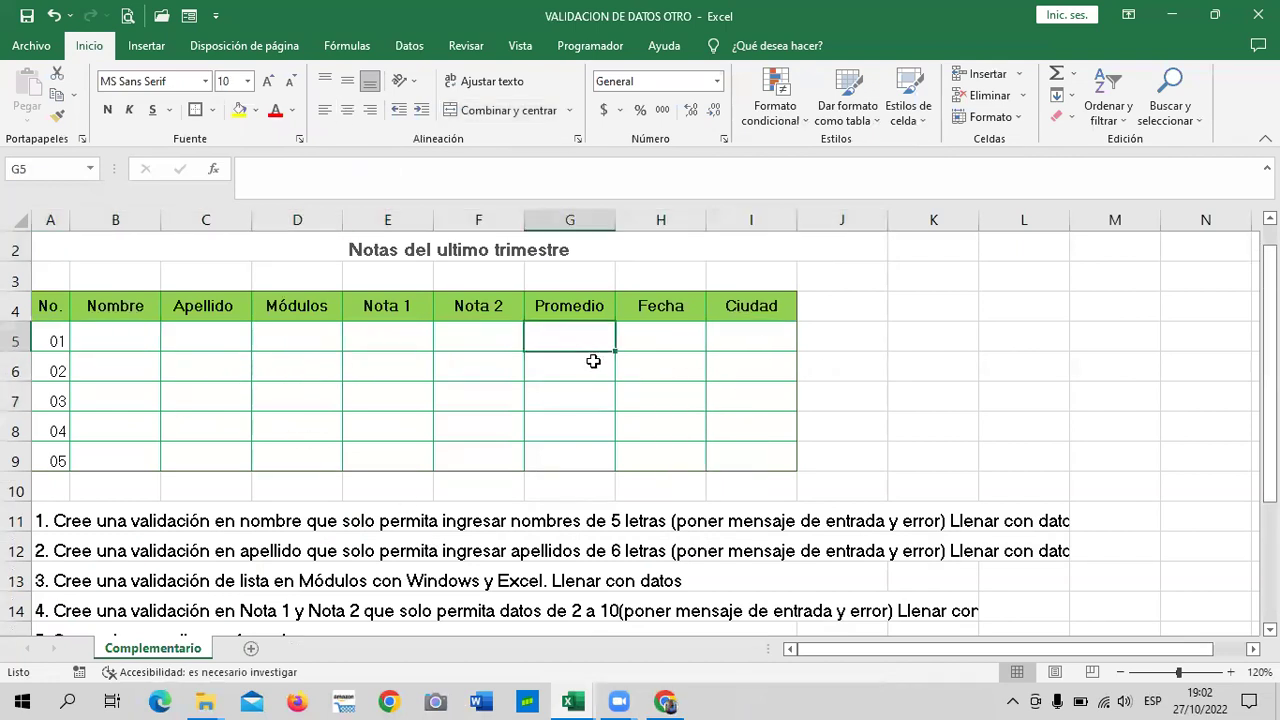
pyautogui.click(666, 391)
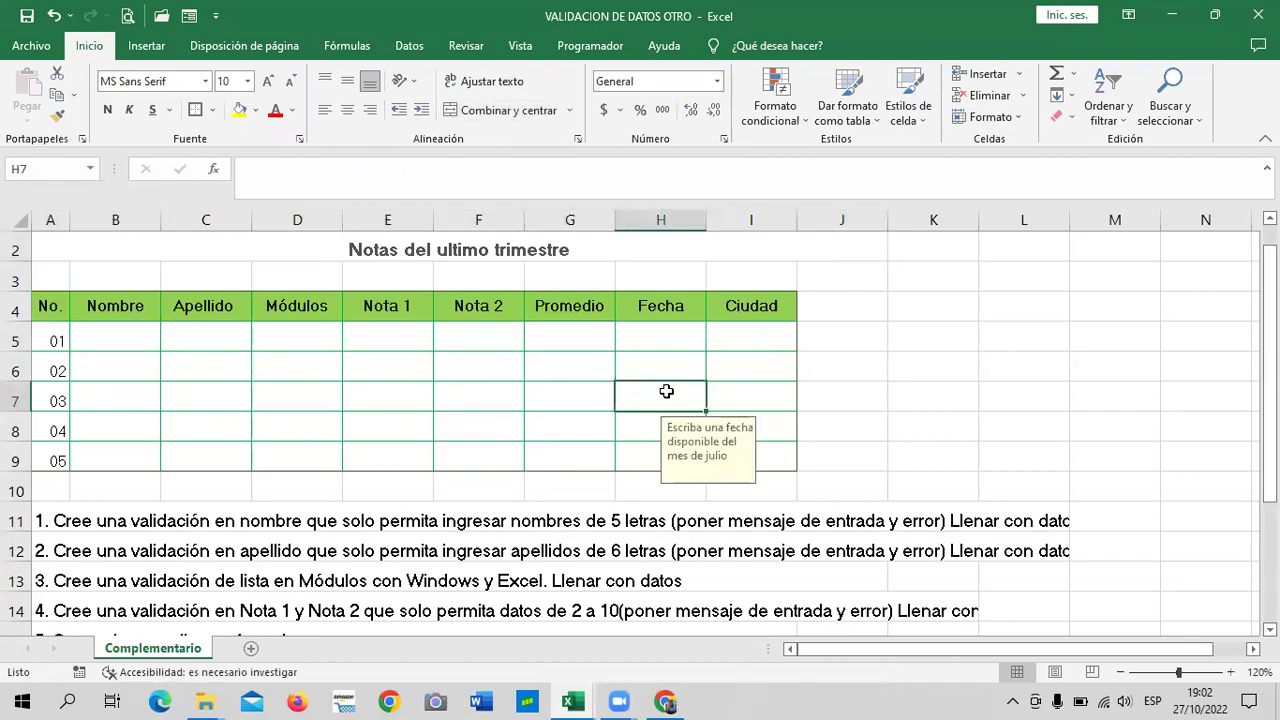
pyautogui.click(662, 340)
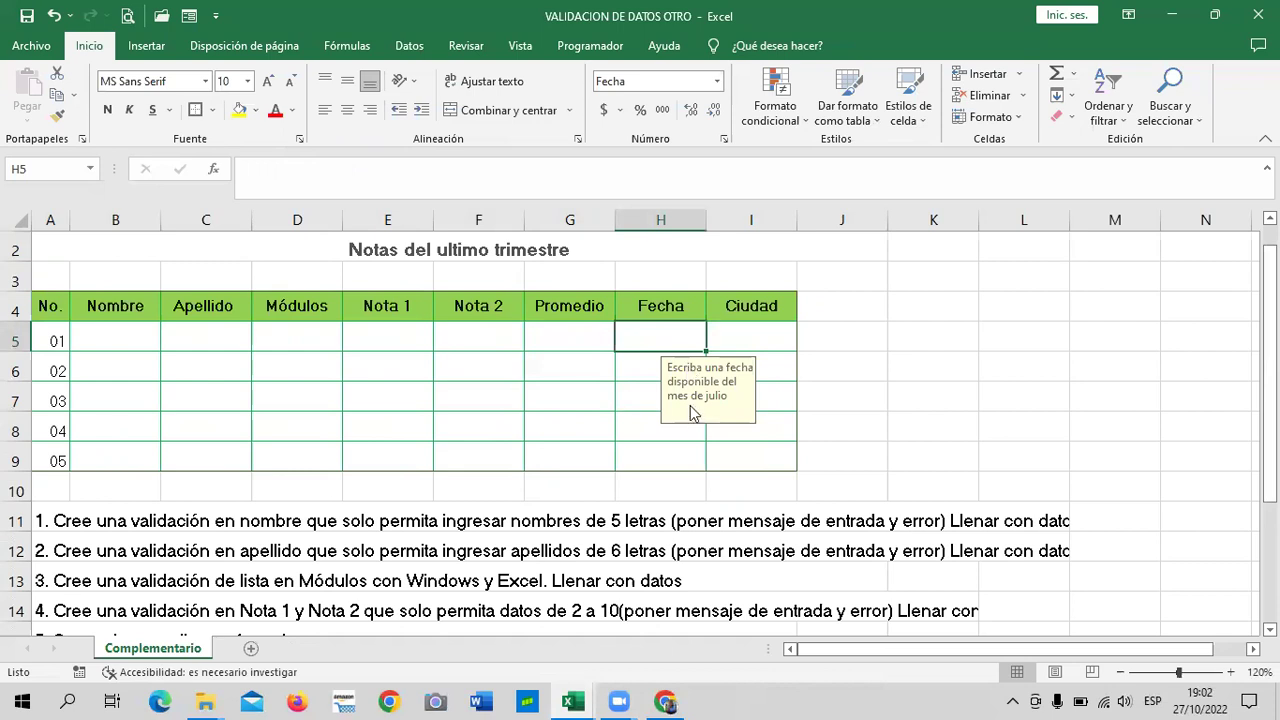
pyautogui.click(572, 401)
pyautogui.click(562, 345)
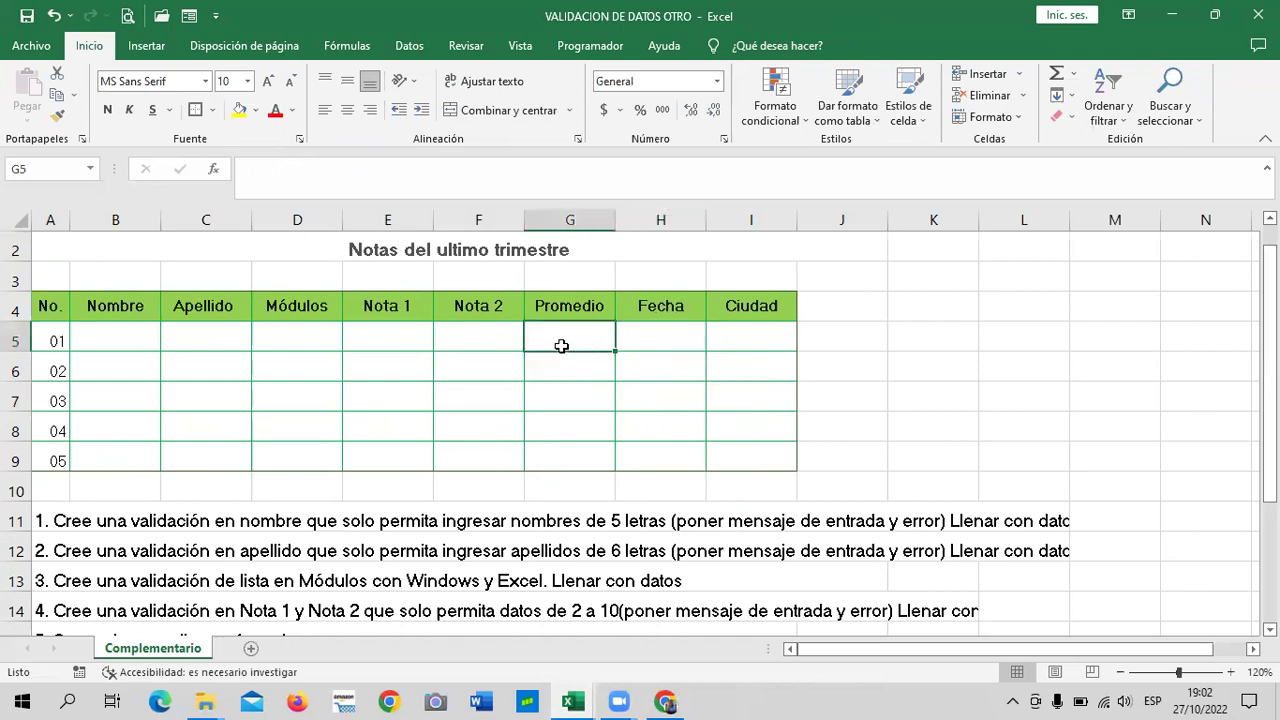
pyautogui.click(655, 331)
pyautogui.click(746, 331)
pyautogui.click(665, 338)
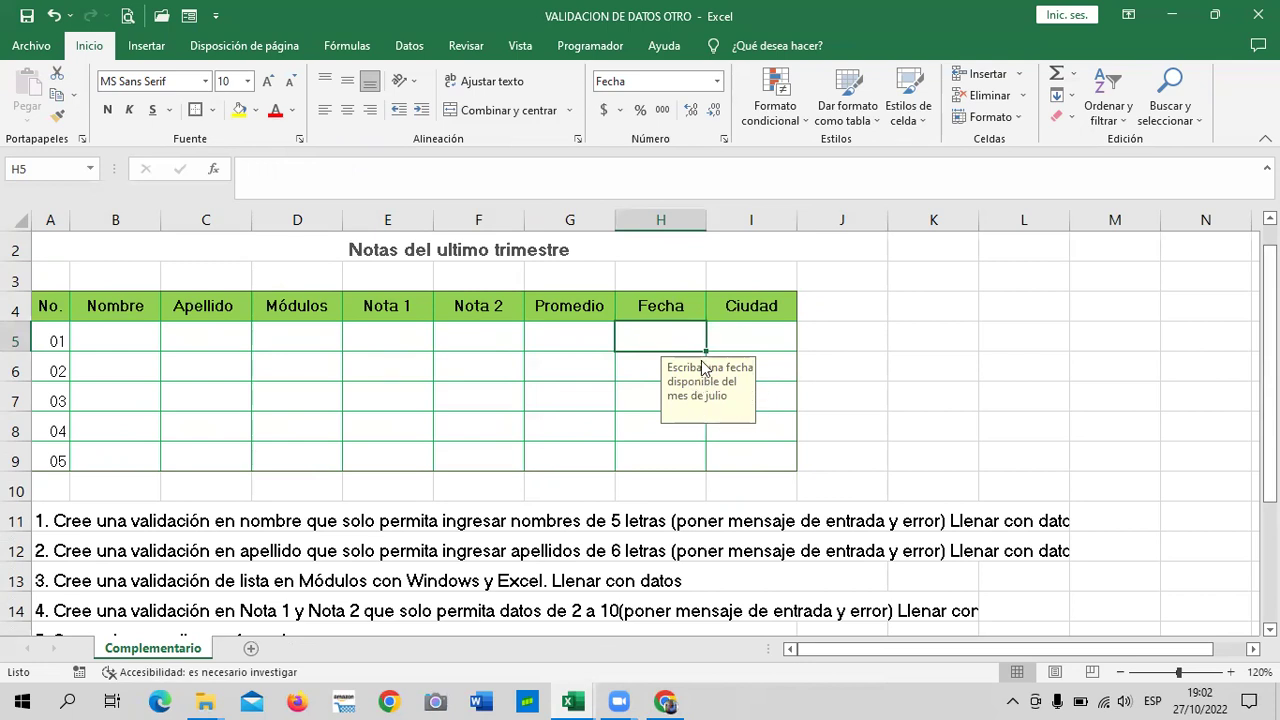
pyautogui.click(476, 336)
pyautogui.click(394, 334)
pyautogui.click(497, 343)
# Step: Remove the mixed validation rules from grades cells B5:I9 with Borrar todos, then return to 3.4 Lista de validación
pyautogui.moveTo(110, 336)
pyautogui.mouseDown()
pyautogui.moveTo(331, 363)
pyautogui.moveTo(757, 466)
pyautogui.mouseUp()
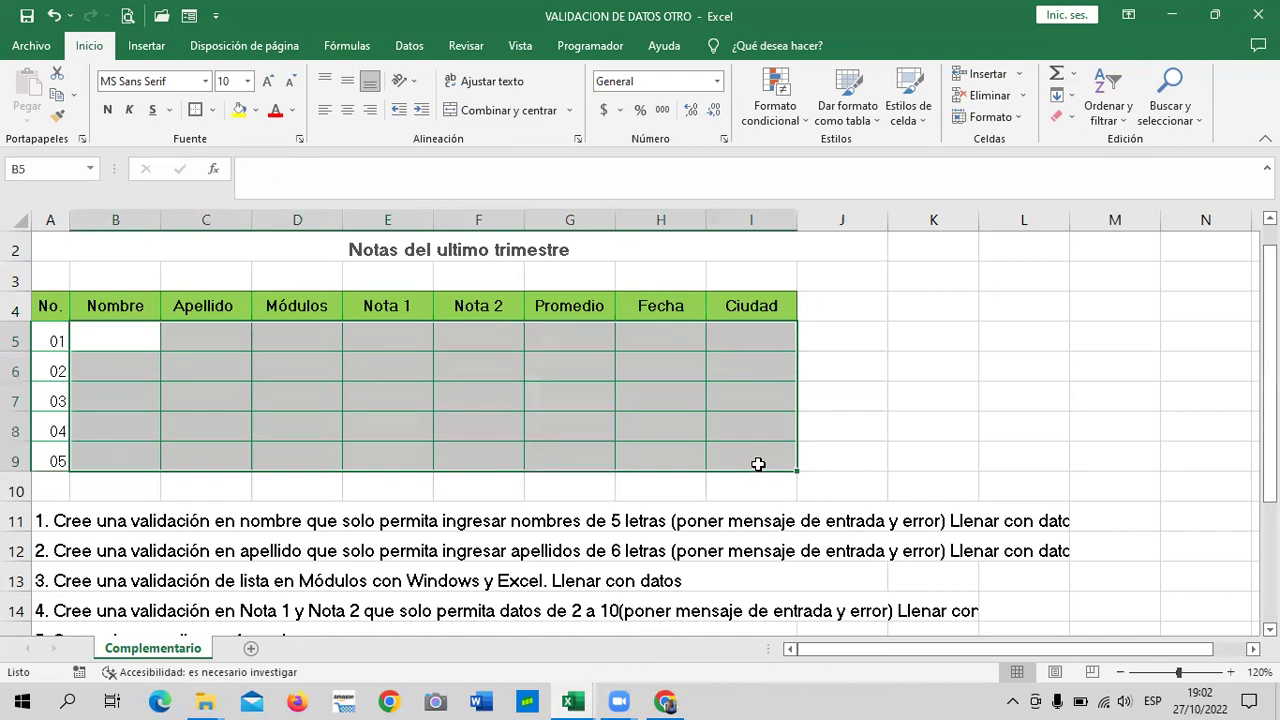
pyautogui.click(420, 47)
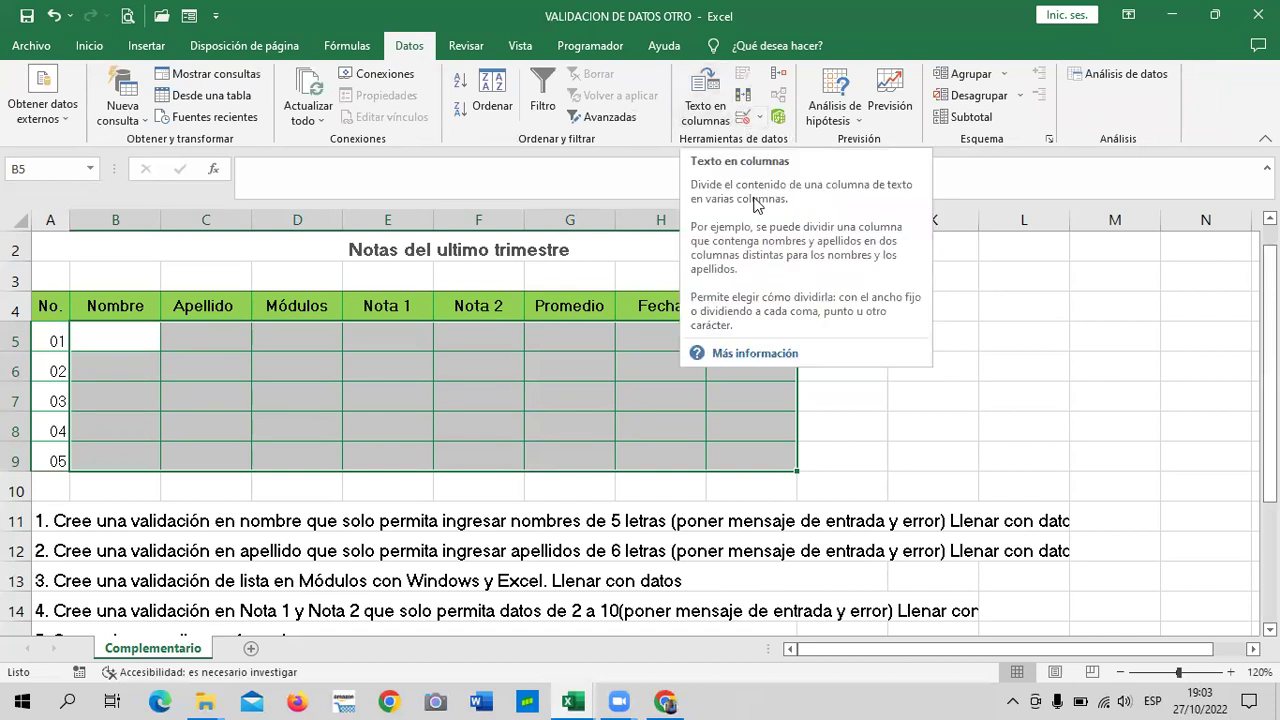
pyautogui.click(741, 121)
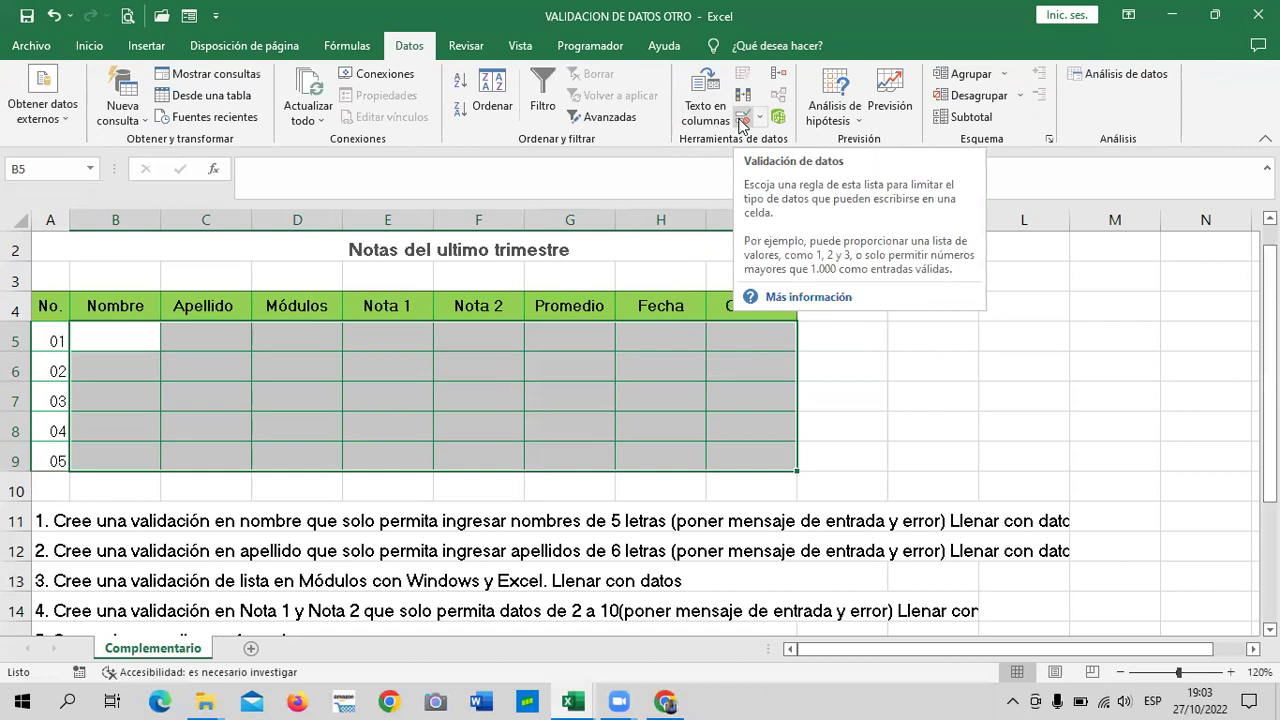
pyautogui.click(742, 122)
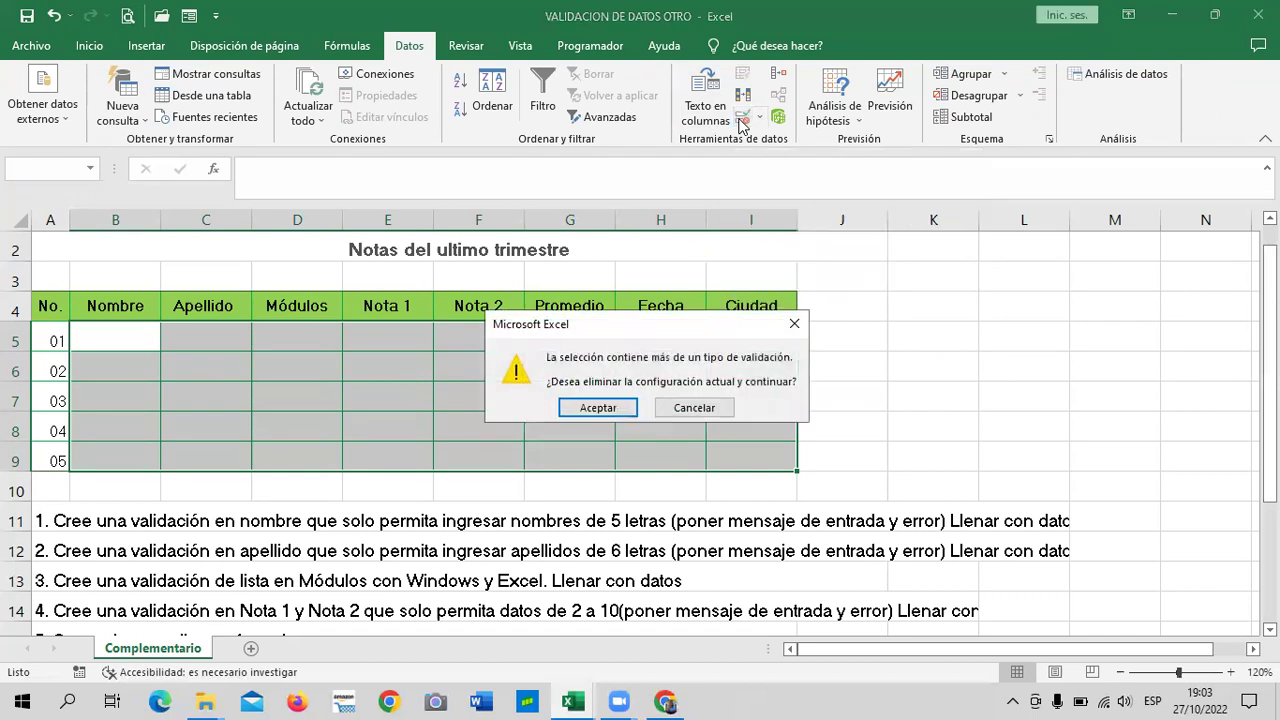
pyautogui.click(613, 403)
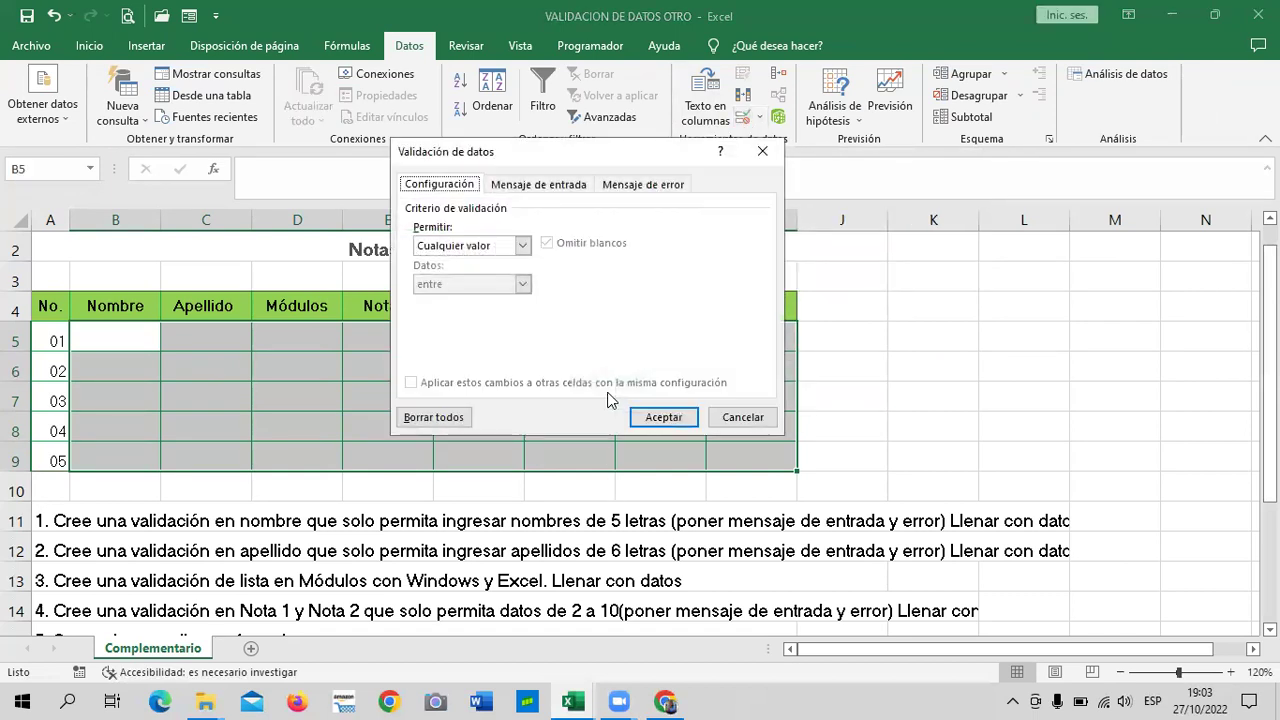
pyautogui.moveTo(632, 153); pyautogui.dragTo(840, 132)
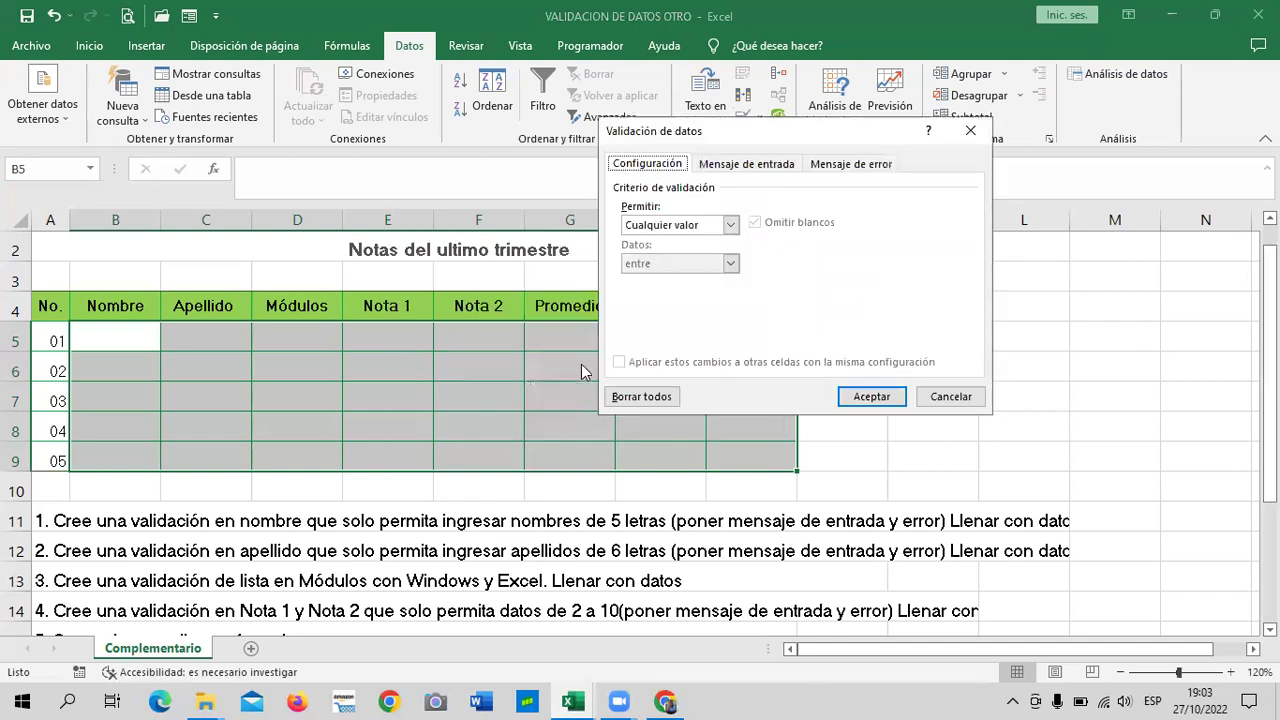
pyautogui.click(620, 397)
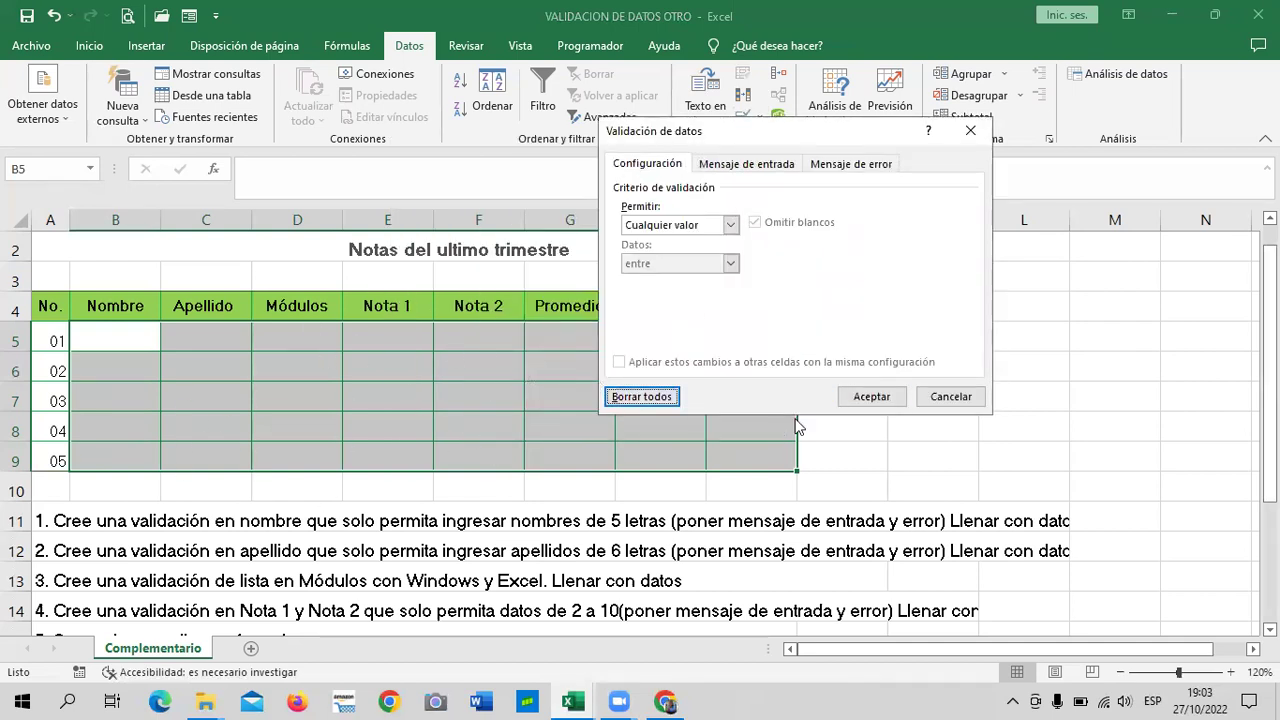
pyautogui.click(872, 397)
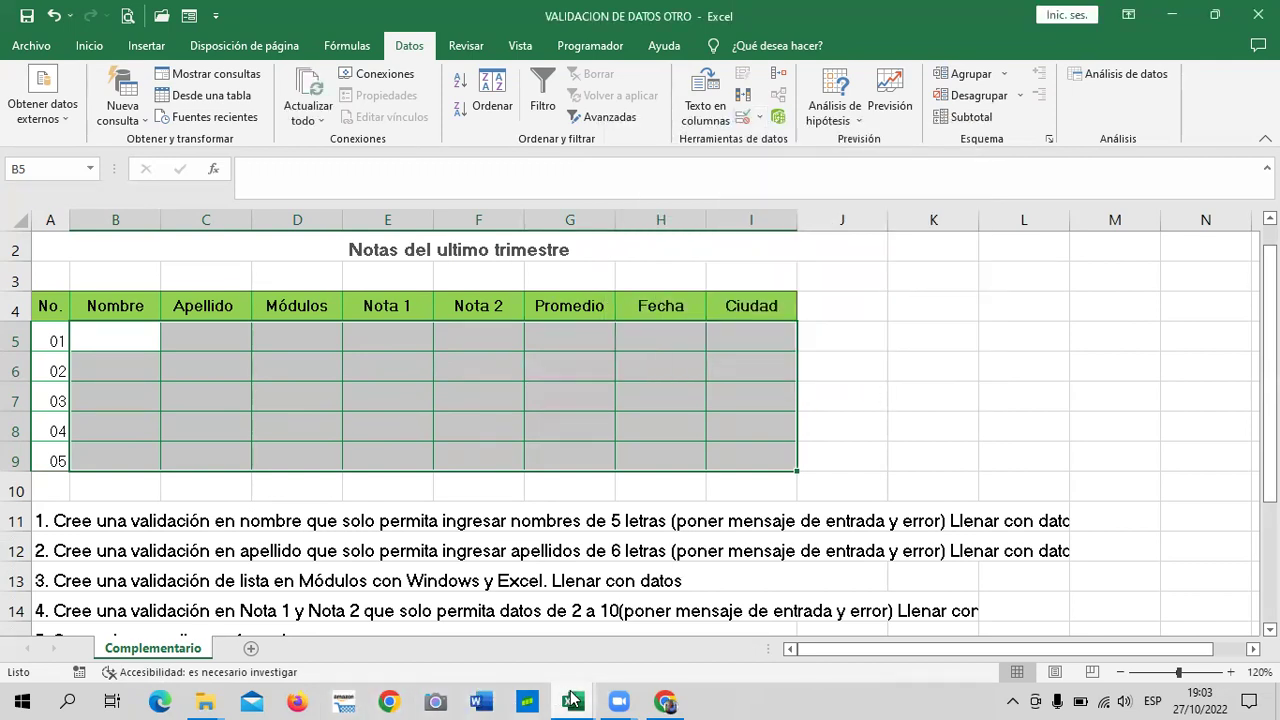
pyautogui.moveTo(572, 700)
pyautogui.click(364, 658)
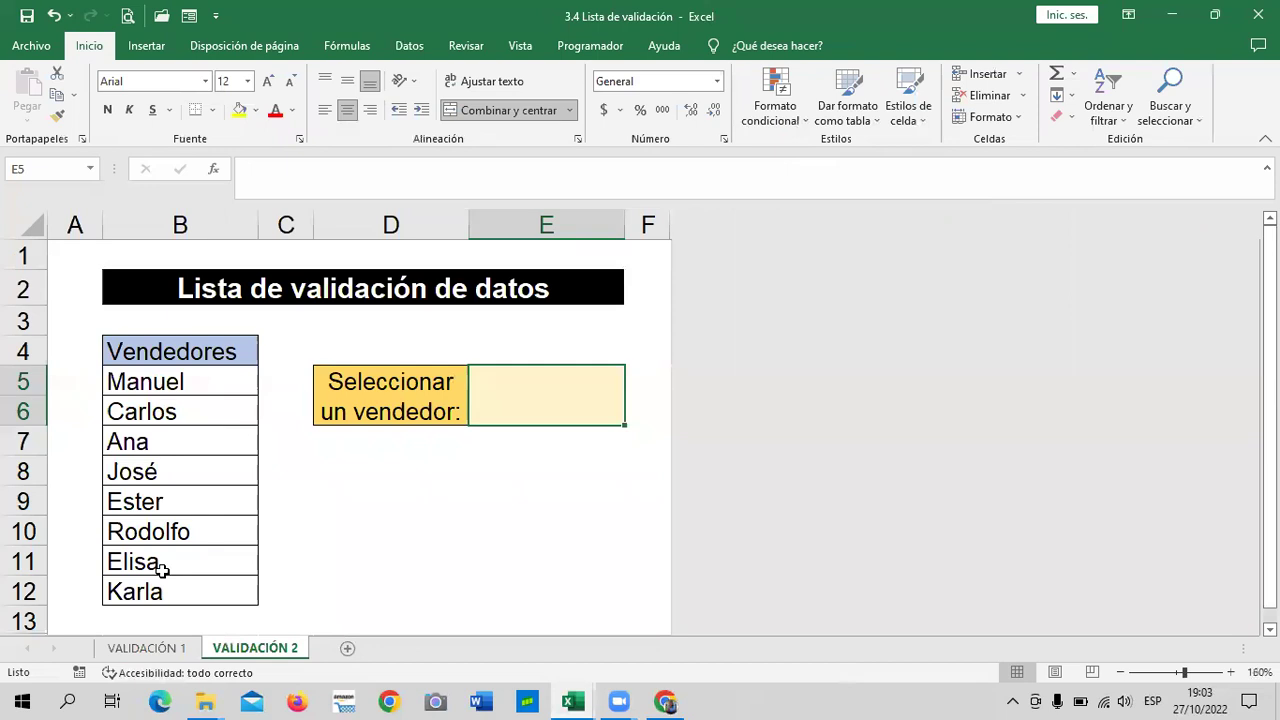
# Step: On VALIDACIÓN 1, select B4:E28 and remove all its validation with Borrar todos
pyautogui.hotkey('ctrl', 'pageup')
pyautogui.scroll(1, 600, 420)
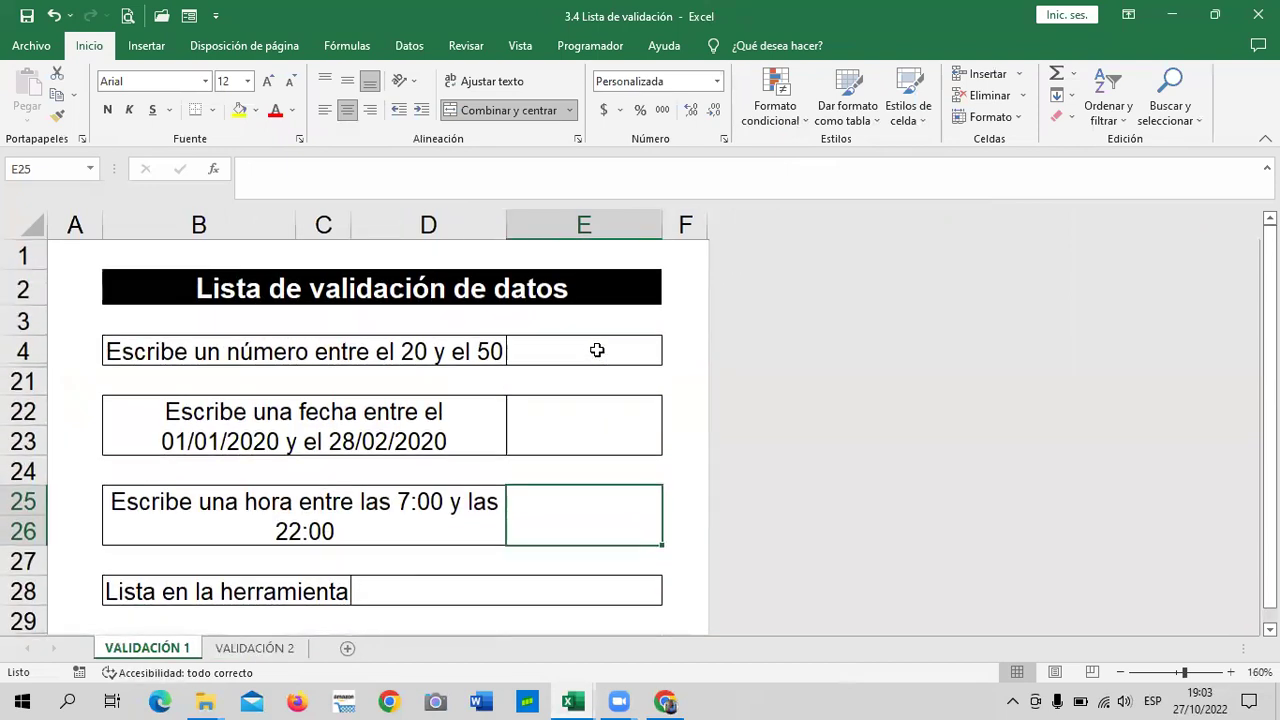
pyautogui.moveTo(597, 350); pyautogui.dragTo(594, 580)
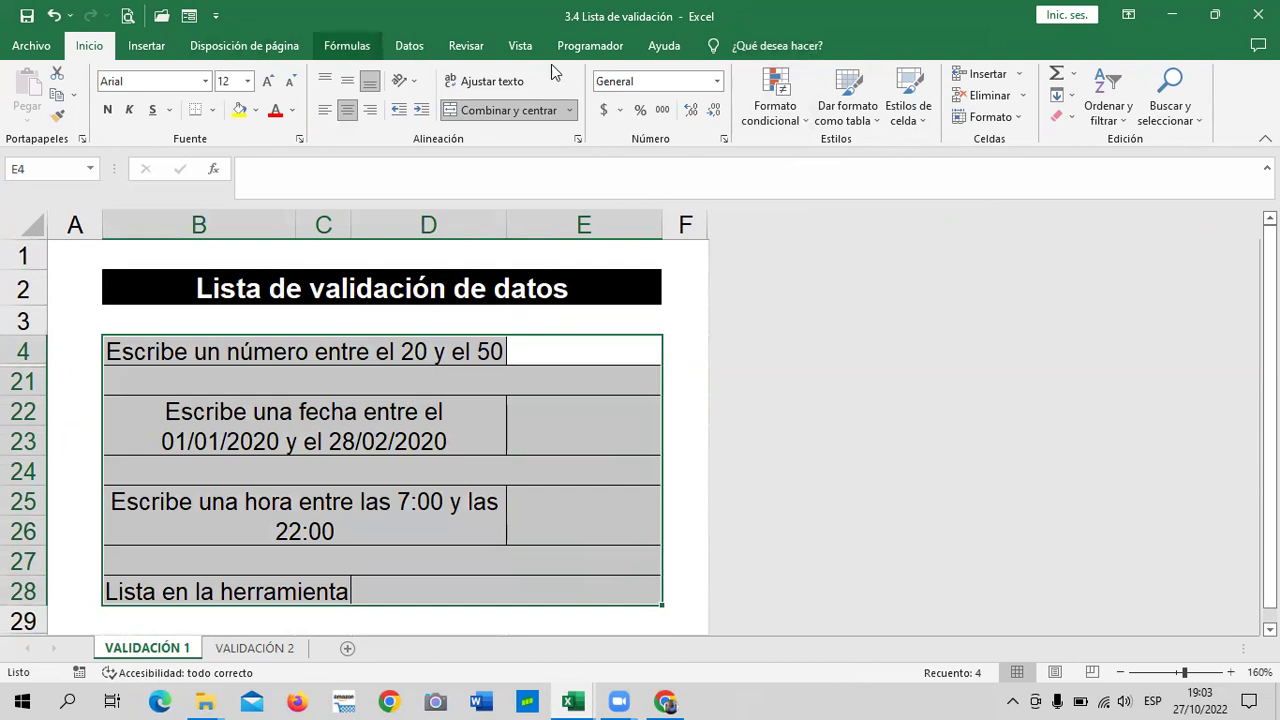
pyautogui.click(409, 45)
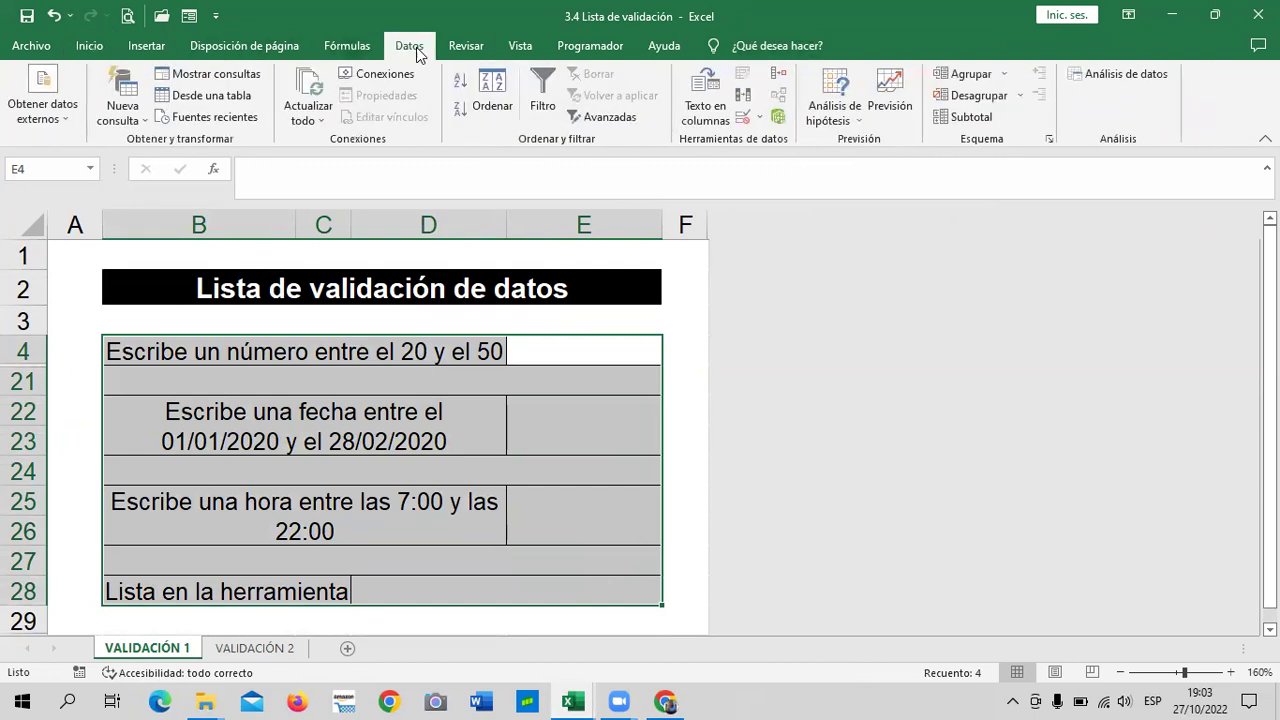
pyautogui.click(741, 118)
pyautogui.click(611, 406)
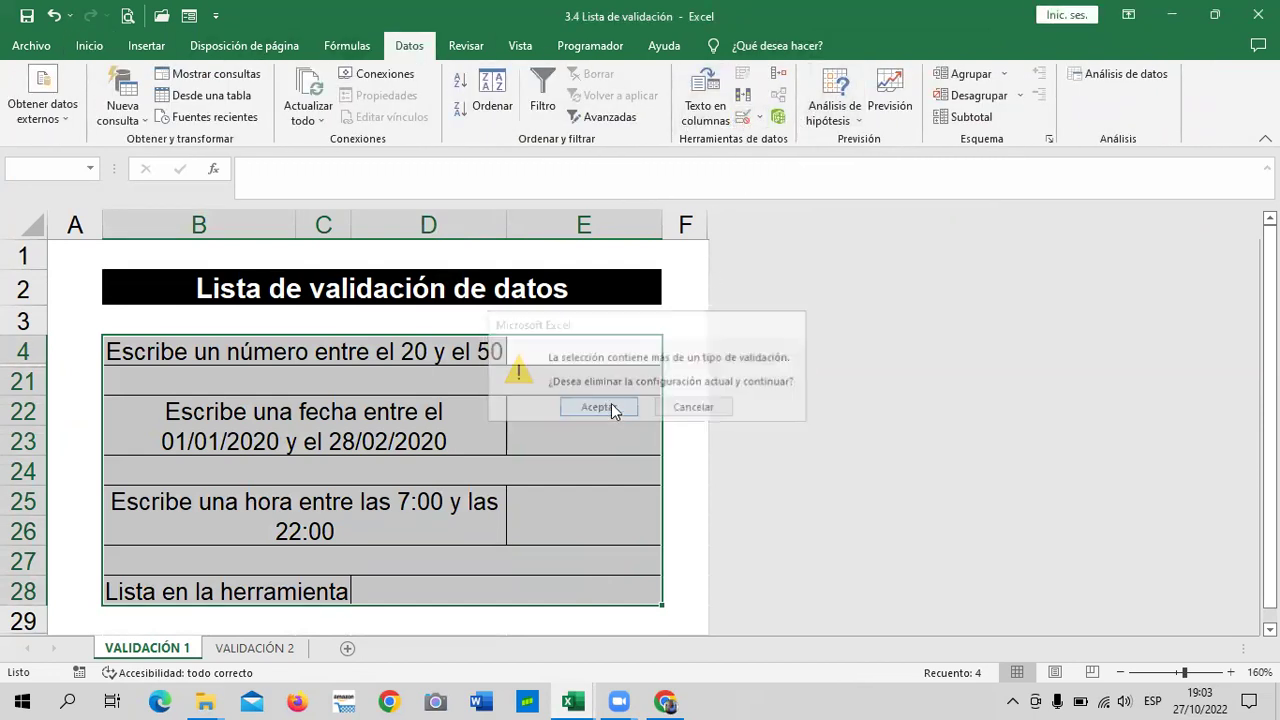
pyautogui.click(631, 397)
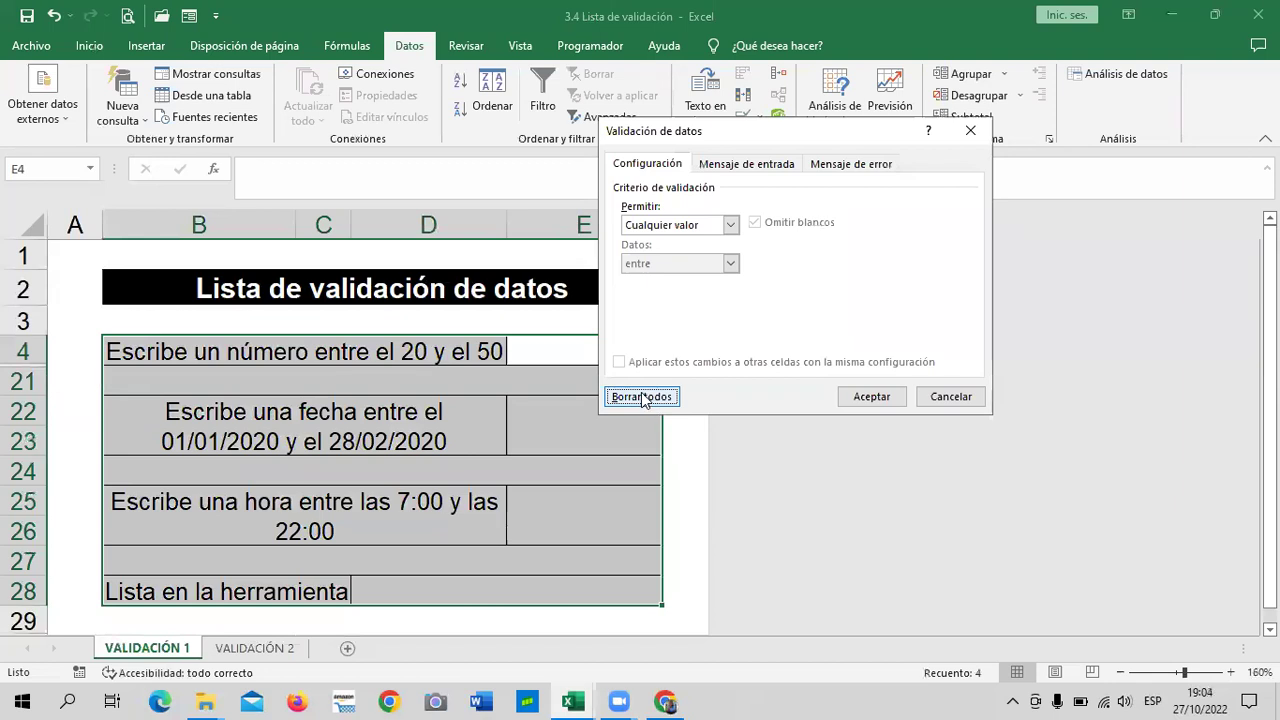
pyautogui.click(882, 398)
# Step: Check cells E4, E22, E25 and row 28 are cleared, then select E4 for new validation
pyautogui.click(578, 445)
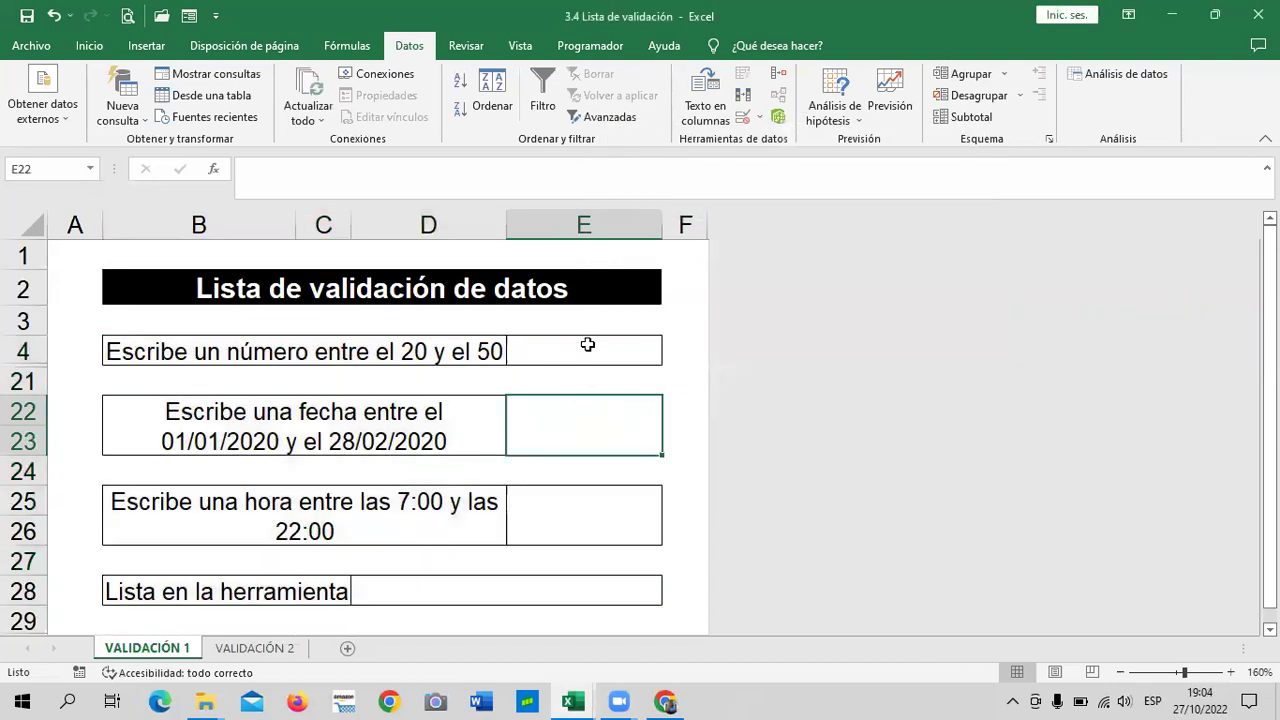
pyautogui.click(586, 345)
pyautogui.click(578, 419)
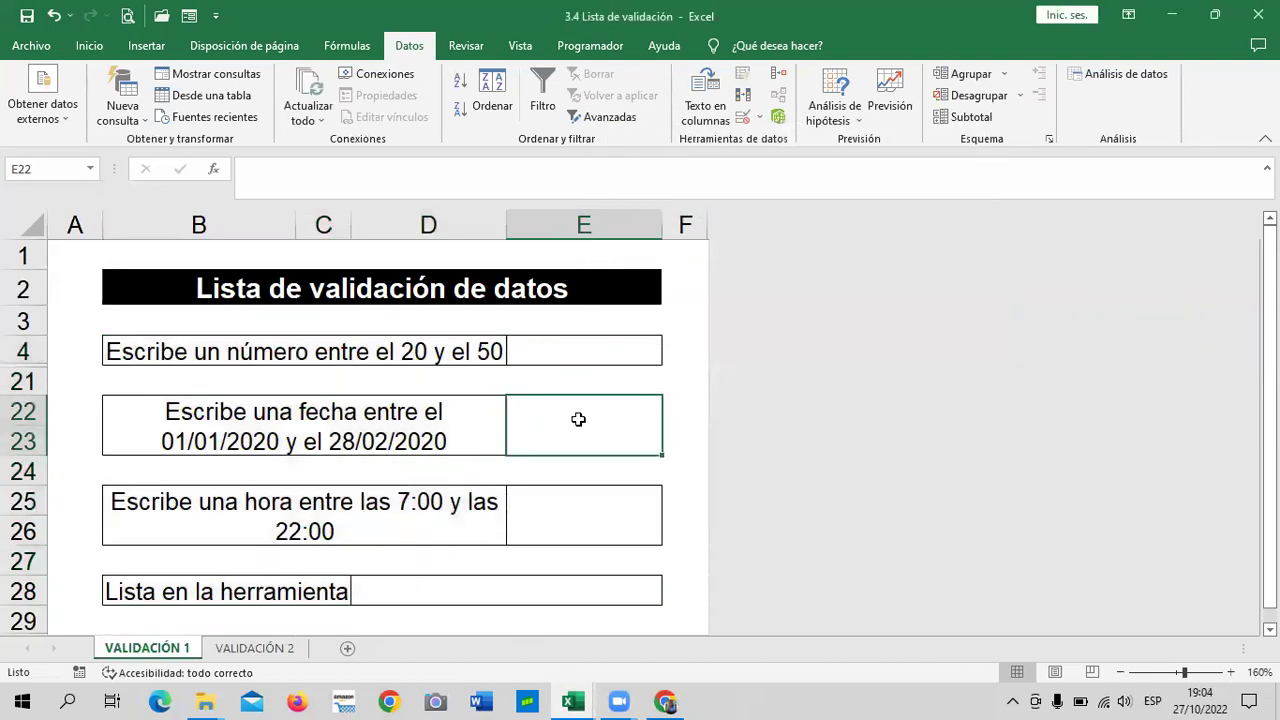
pyautogui.click(571, 514)
pyautogui.click(561, 591)
pyautogui.click(564, 530)
pyautogui.click(584, 415)
pyautogui.click(596, 343)
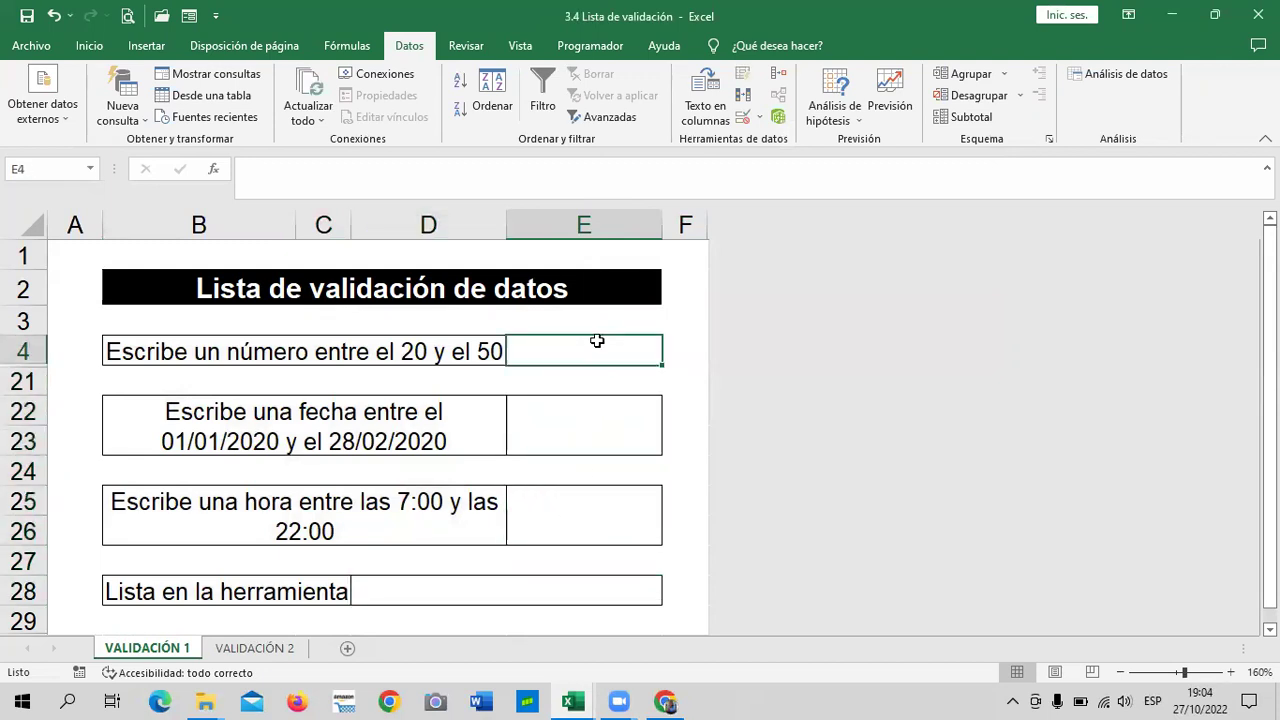
pyautogui.click(741, 128)
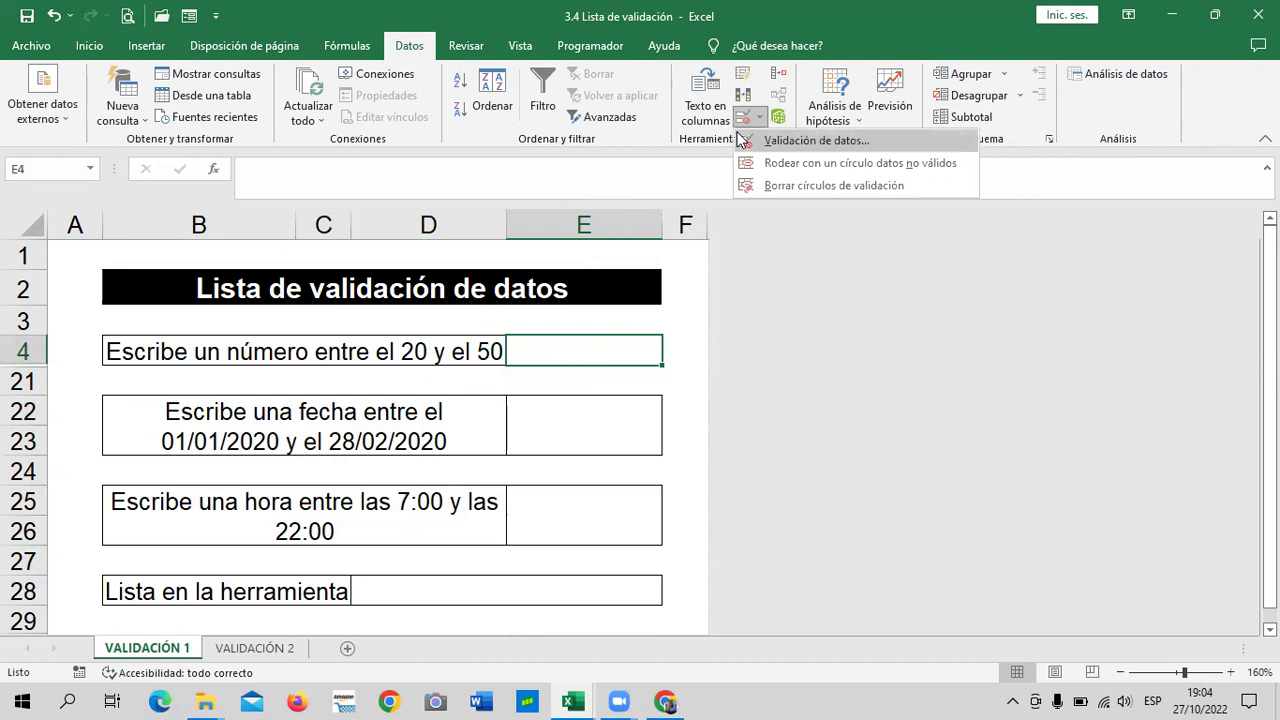
# Step: Try E4's Lista, Fecha and Hora validation types, setting the time comparison to 'igual a'
pyautogui.click(754, 142)
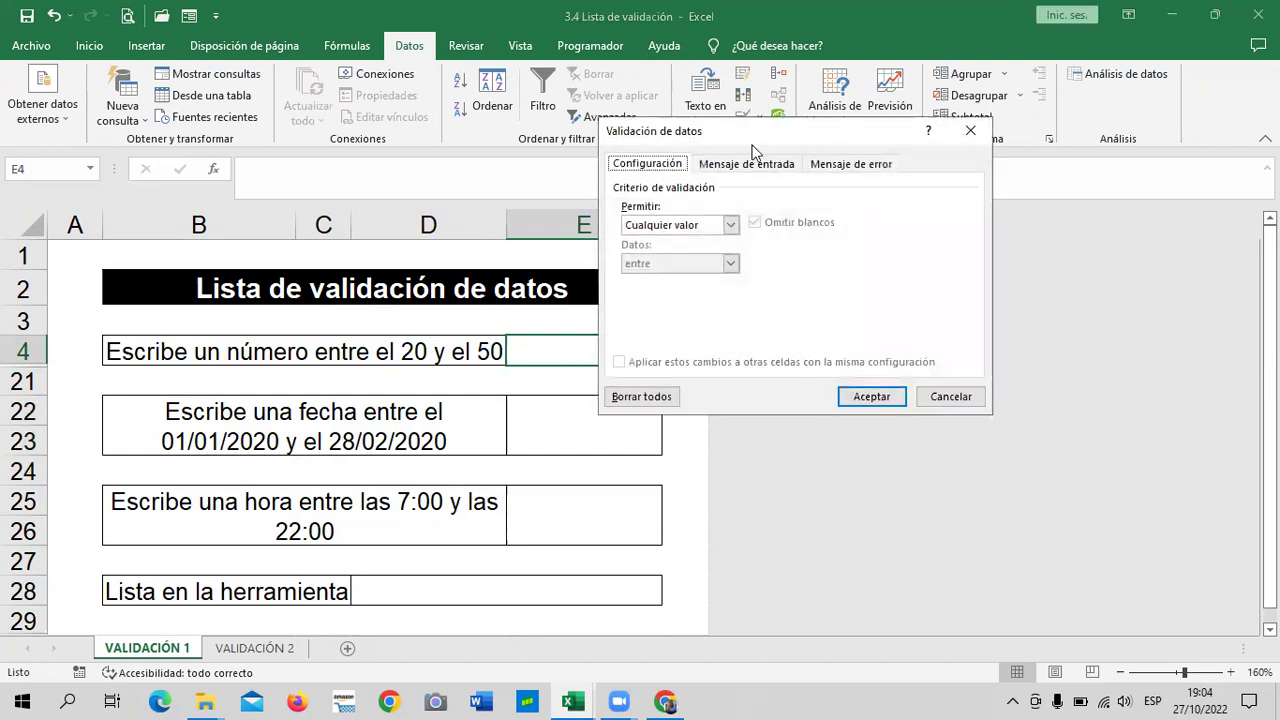
pyautogui.moveTo(752, 149); pyautogui.dragTo(724, 157)
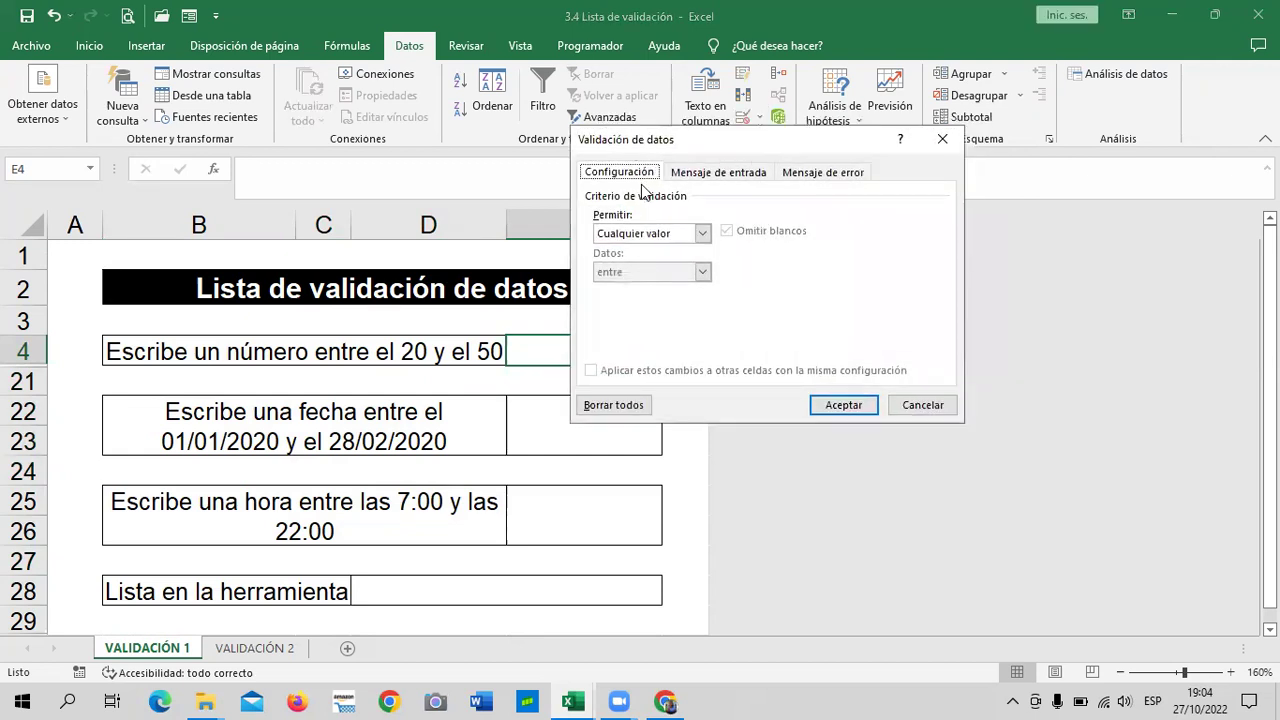
pyautogui.click(703, 234)
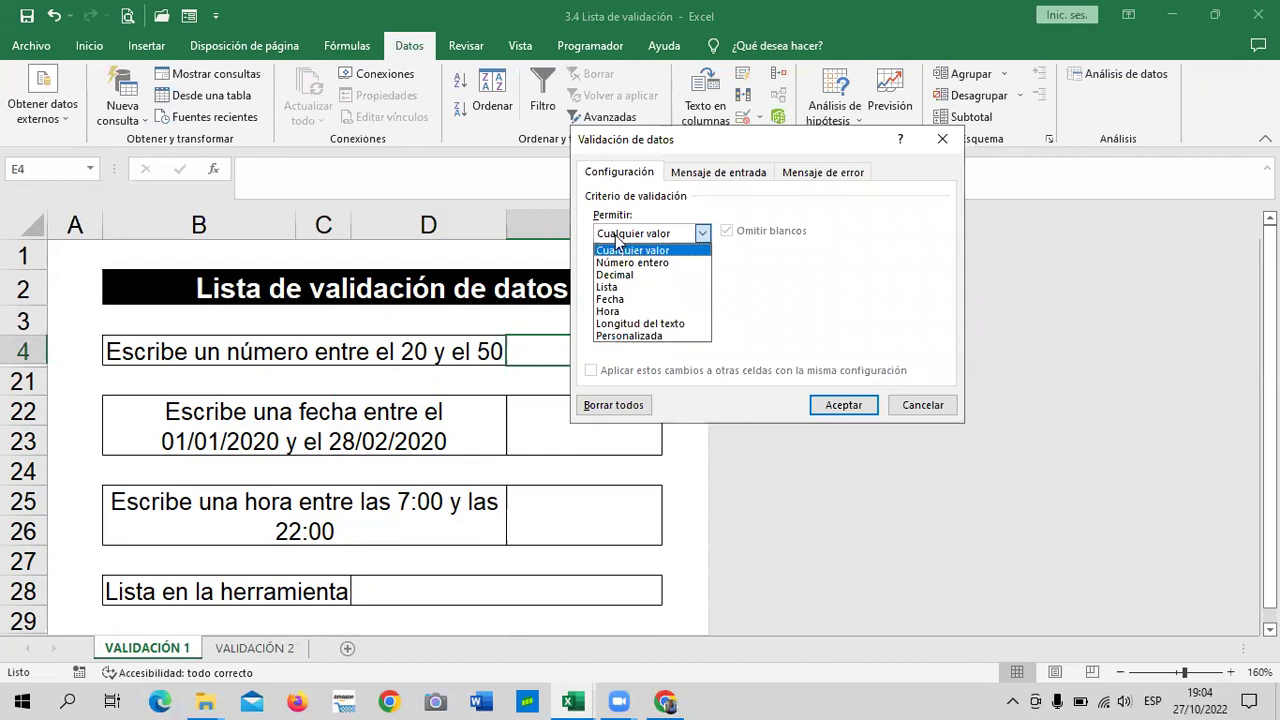
pyautogui.click(628, 287)
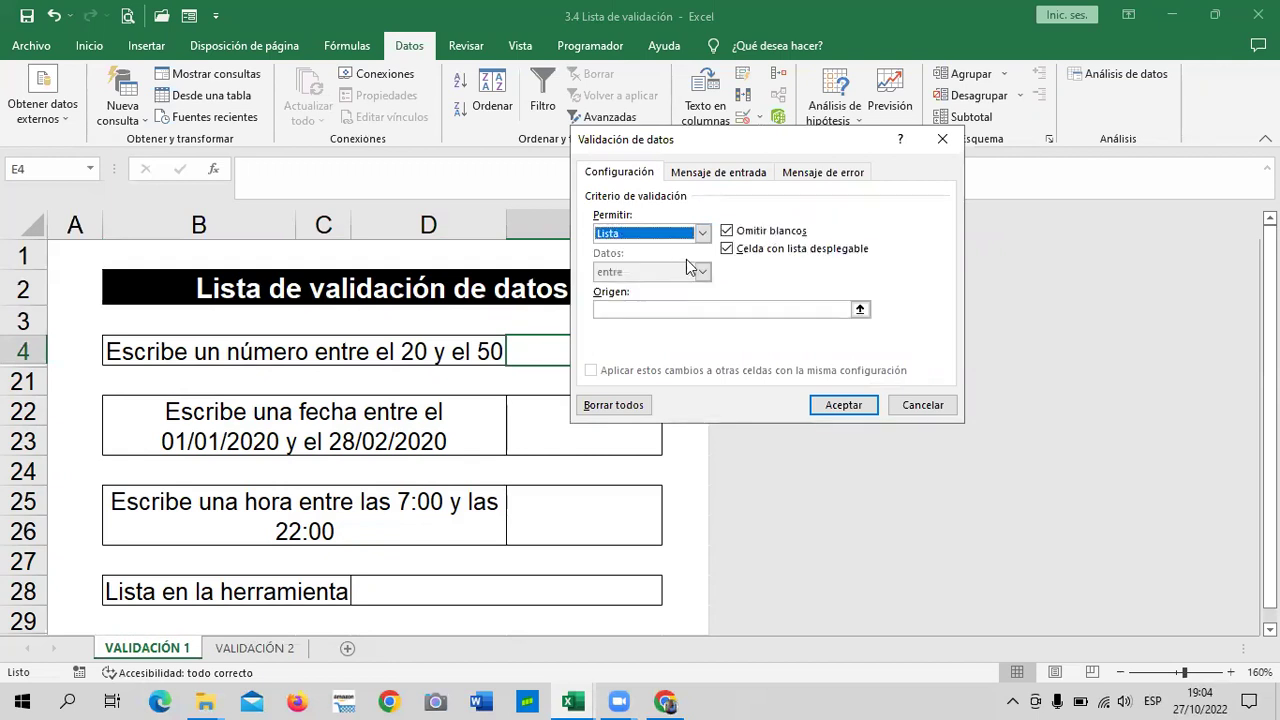
pyautogui.click(703, 233)
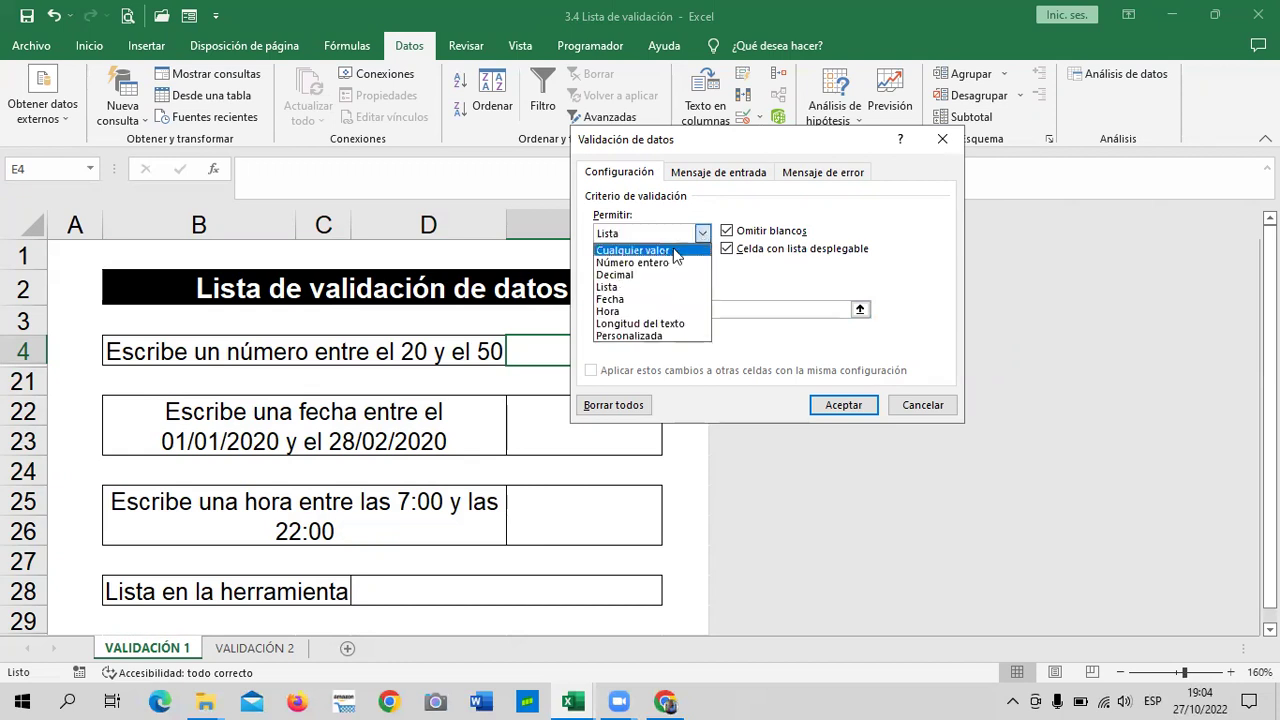
pyautogui.click(641, 302)
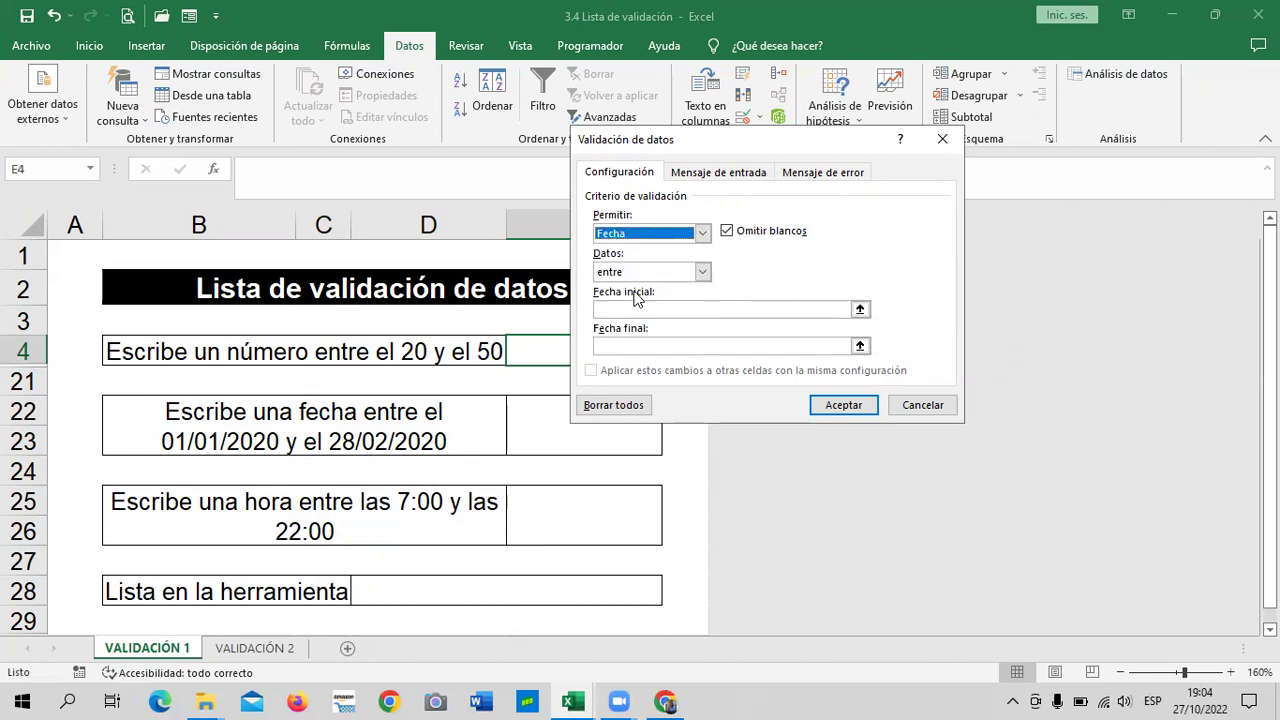
pyautogui.click(702, 272)
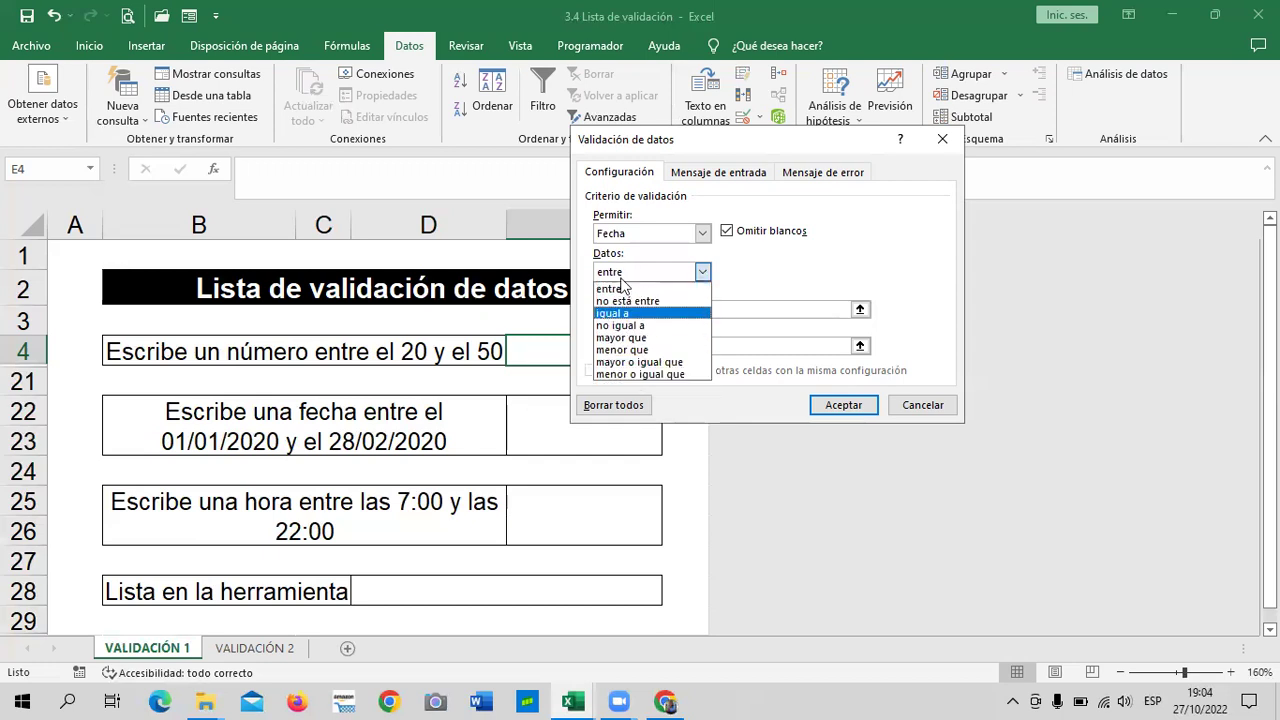
pyautogui.click(735, 289)
pyautogui.click(703, 233)
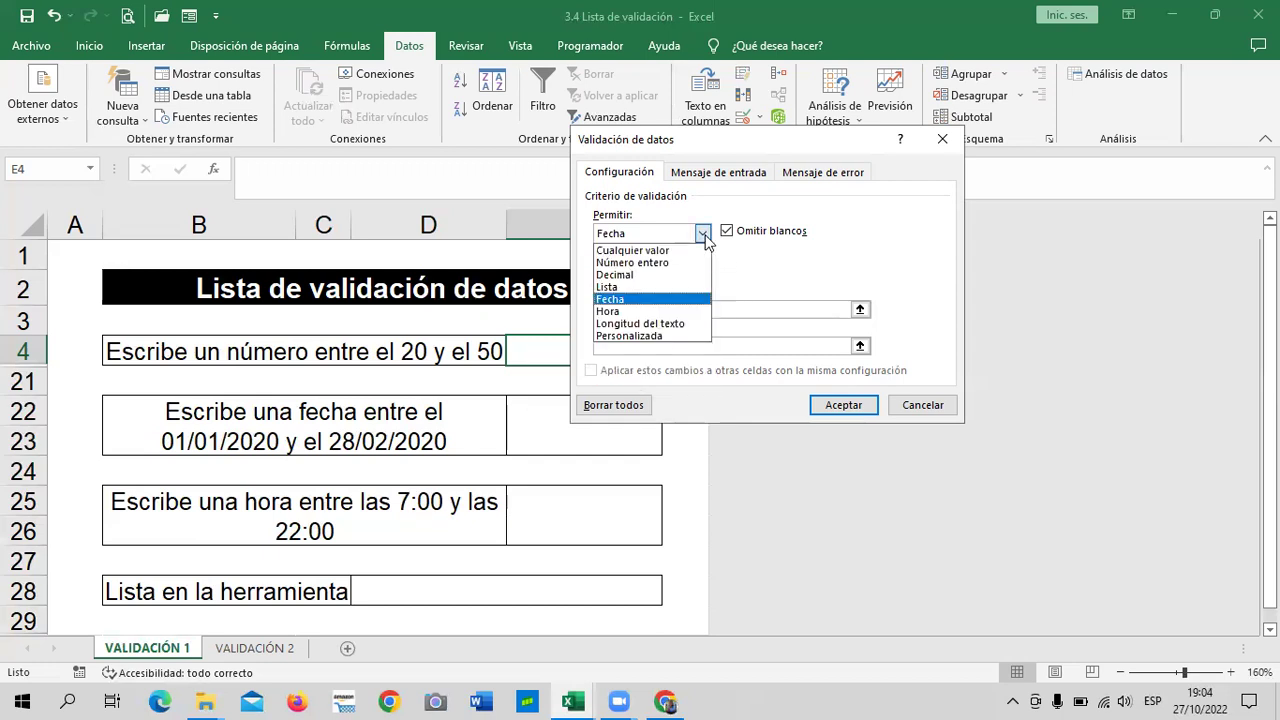
pyautogui.click(633, 311)
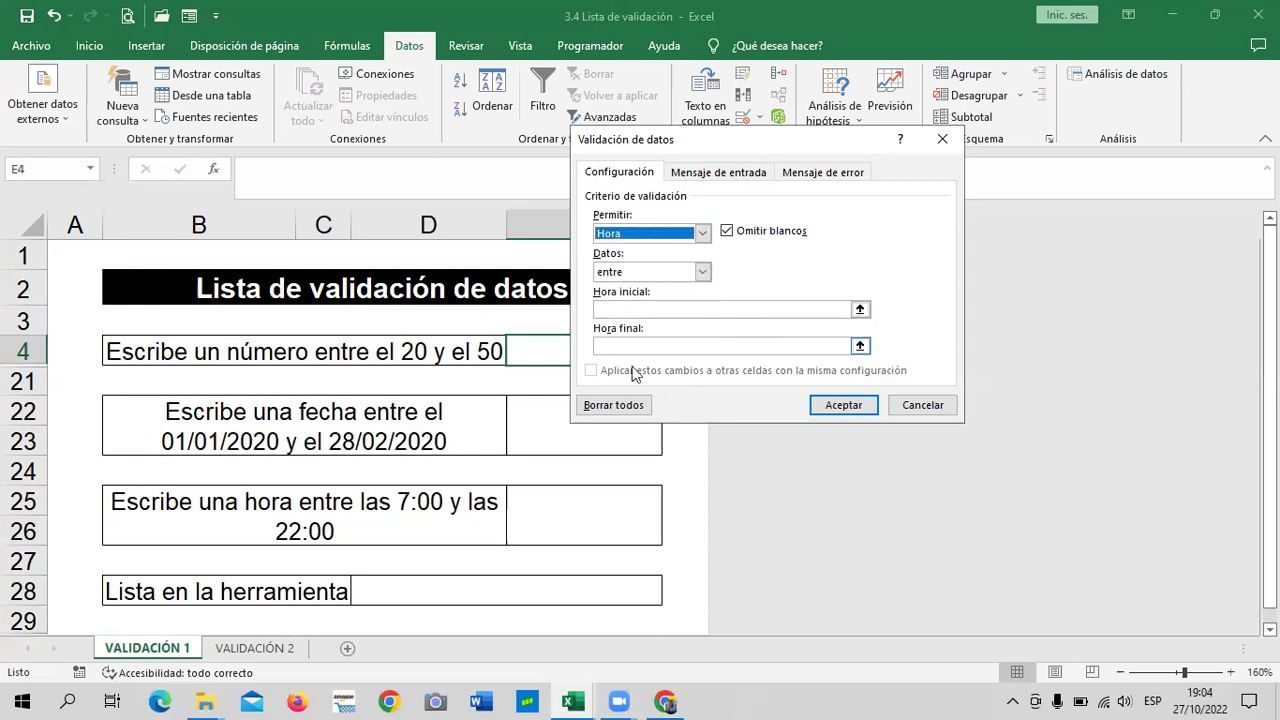
pyautogui.click(703, 276)
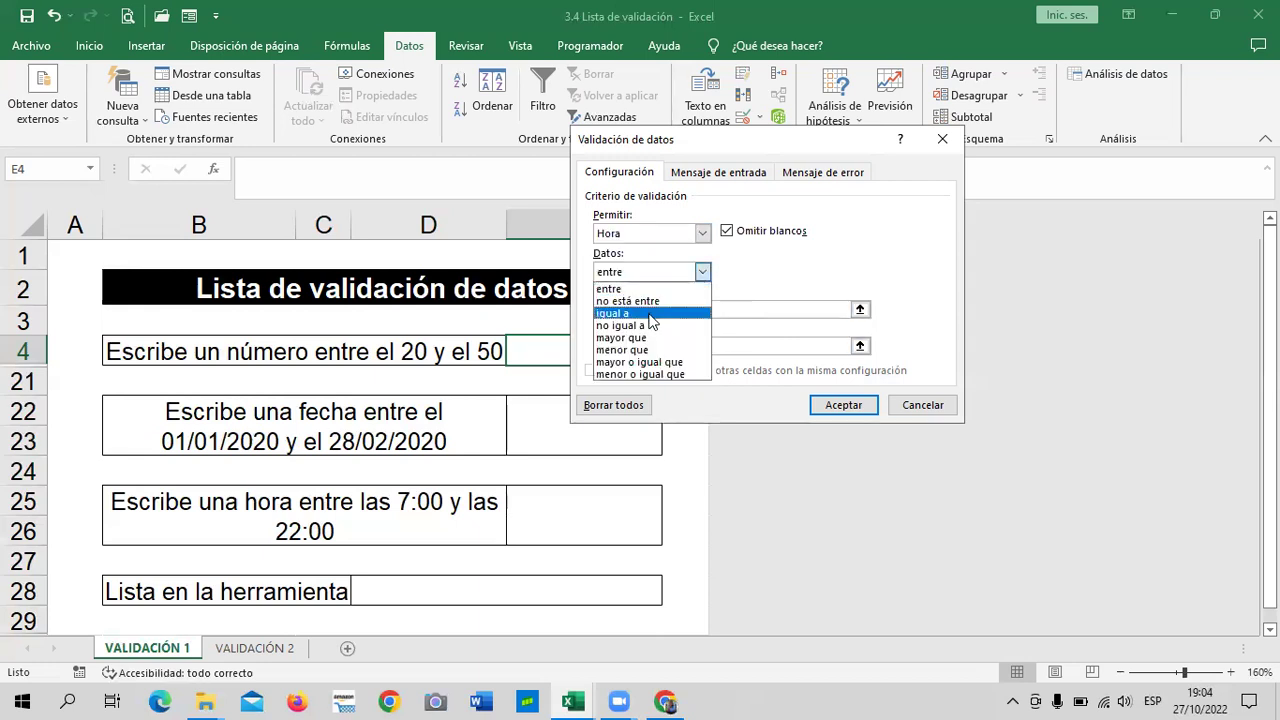
pyautogui.click(652, 313)
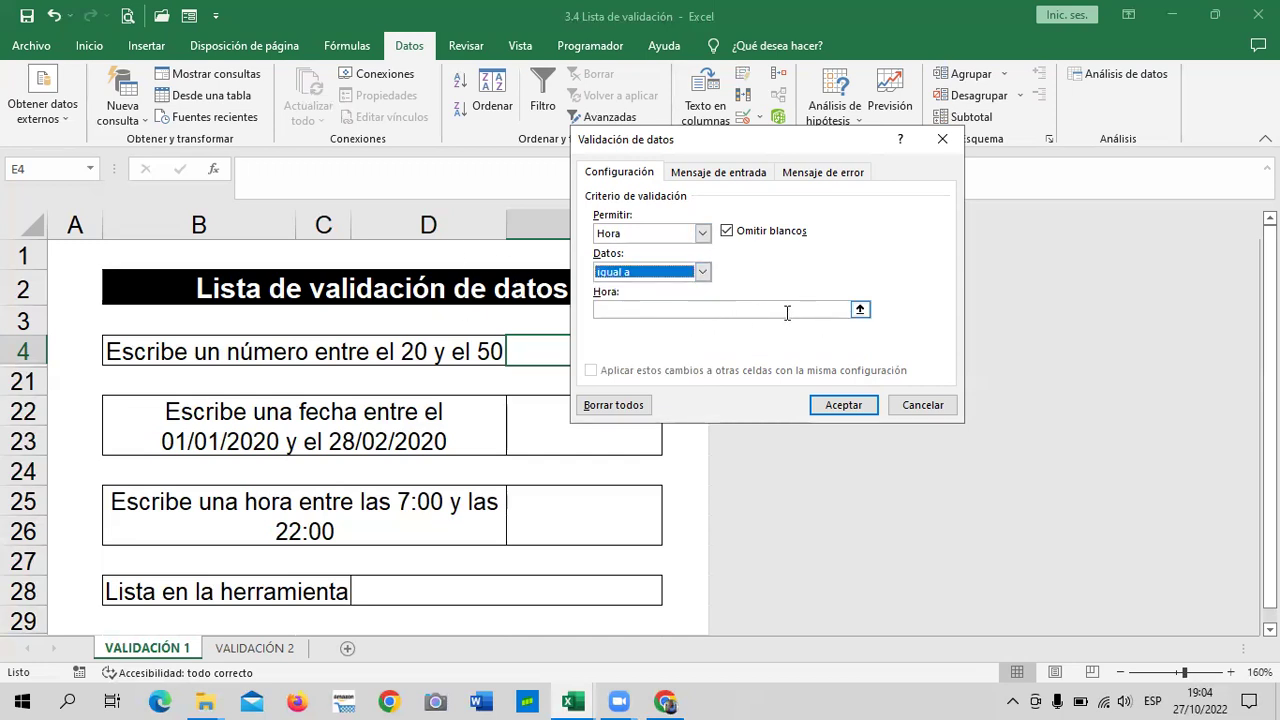
# Step: Change the allowed type to Longitud del texto and review its comparison operators
pyautogui.click(703, 272)
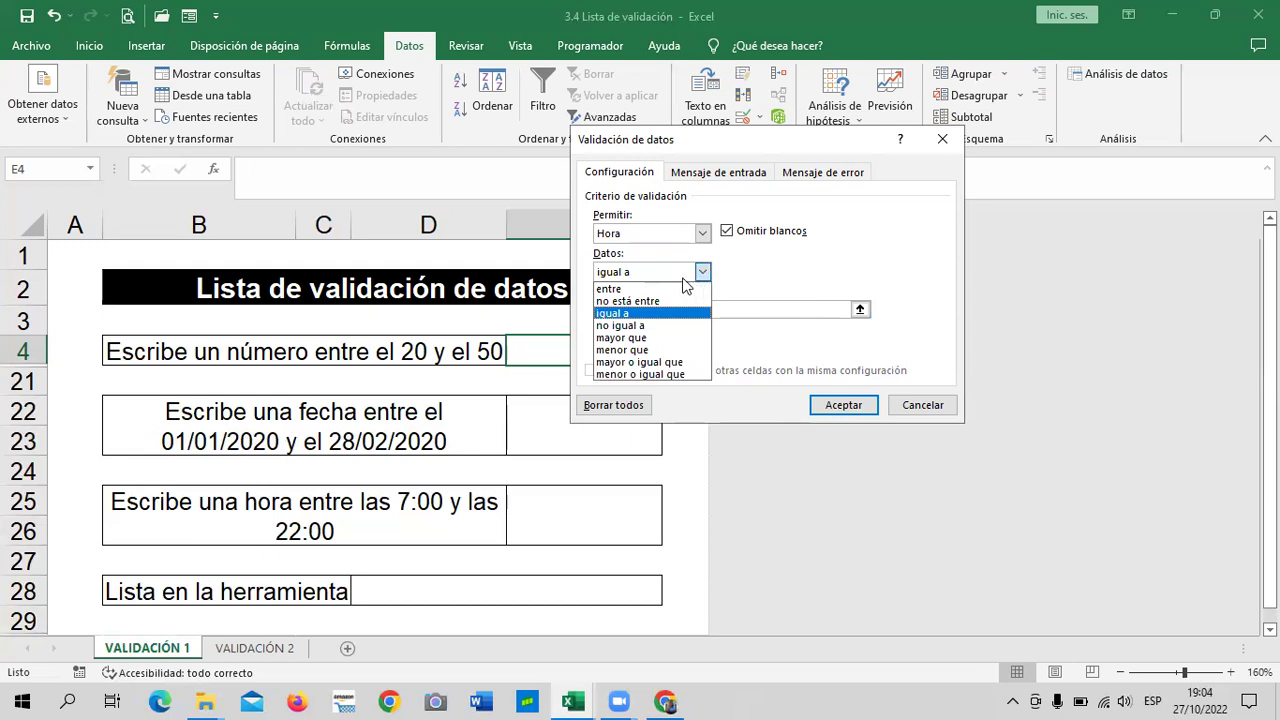
pyautogui.click(704, 272)
pyautogui.click(703, 233)
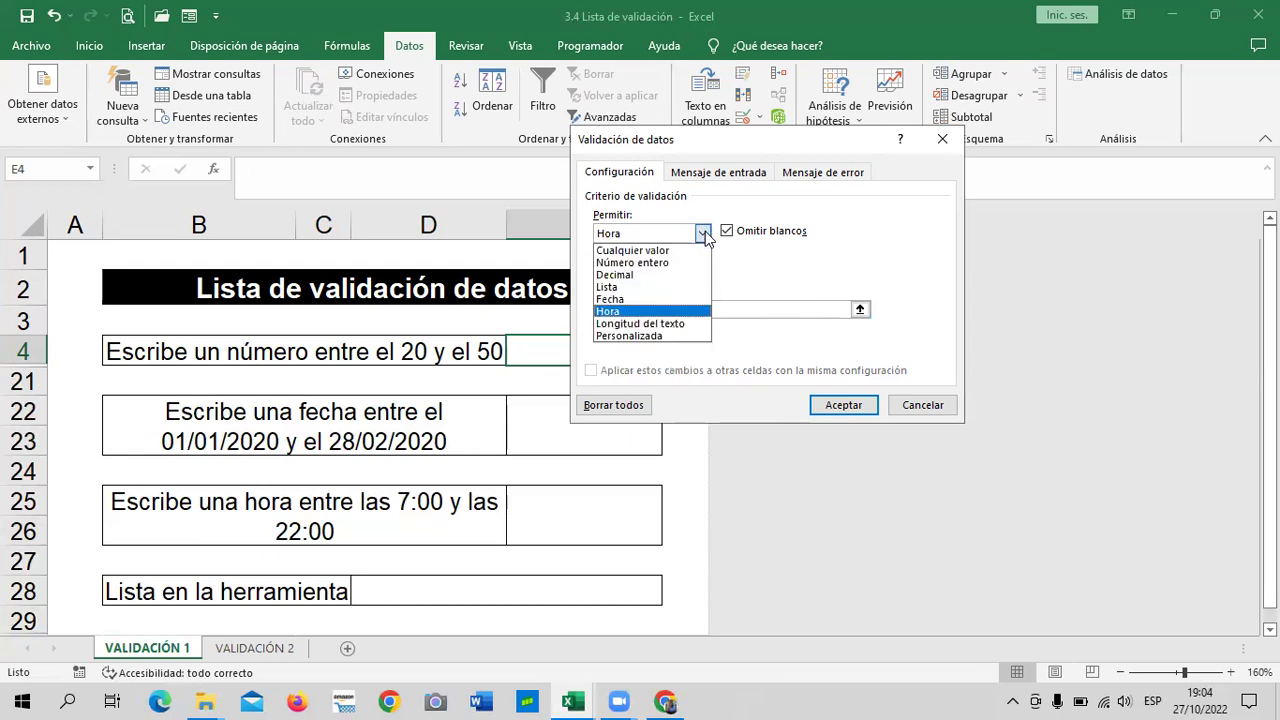
pyautogui.click(643, 322)
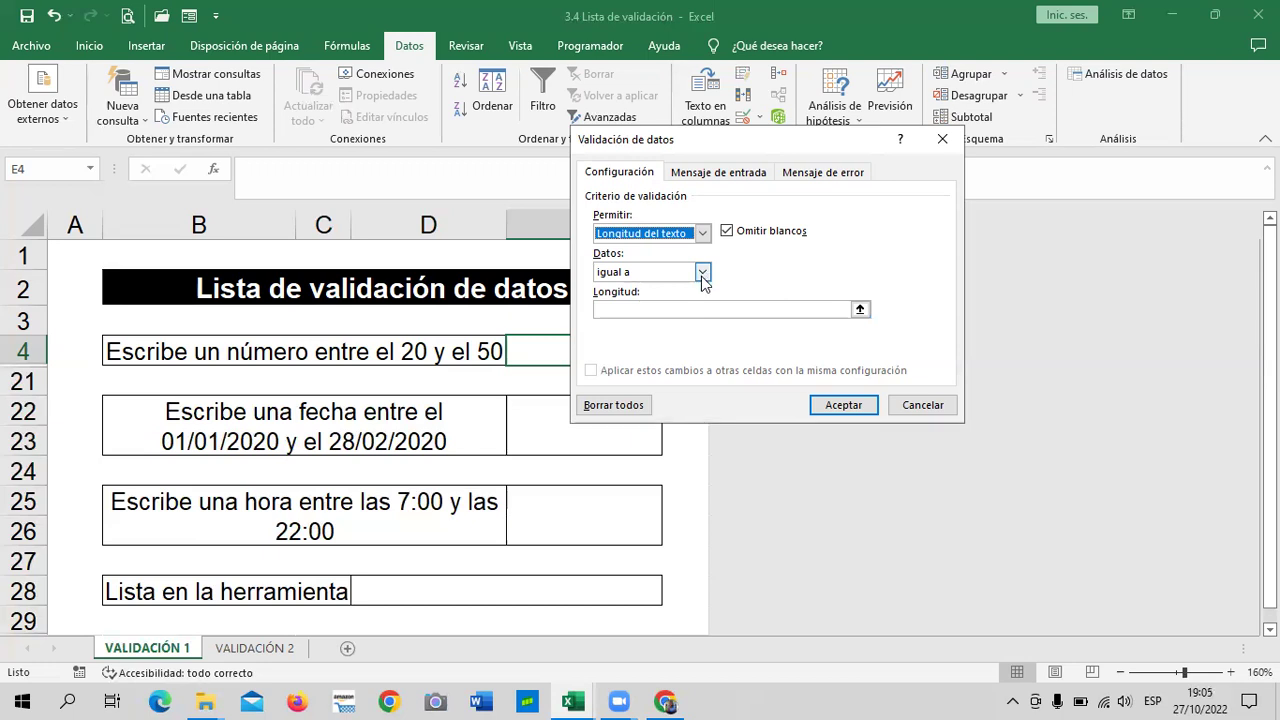
pyautogui.click(703, 272)
pyautogui.click(702, 234)
pyautogui.click(702, 234)
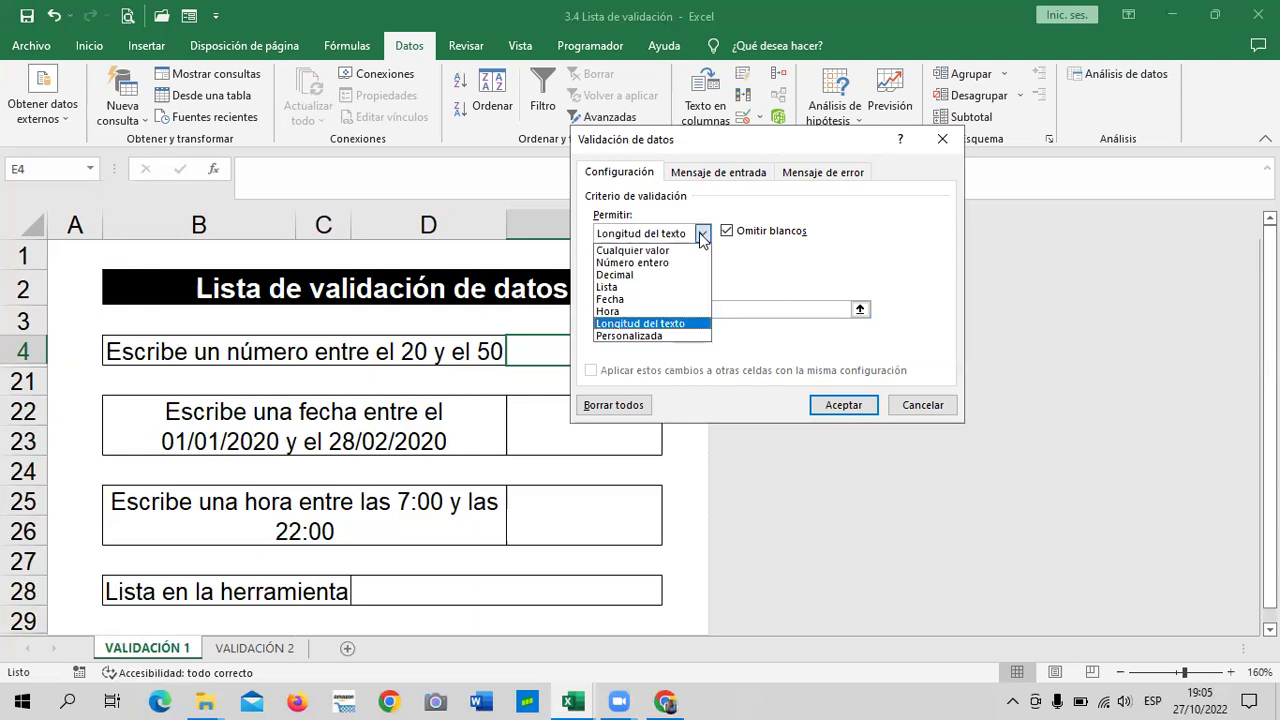
# Step: Choose Personalizada for E4, dismiss the 'Debe introducir una fórmula' alert, and reopen the Permitir list
pyautogui.click(628, 335)
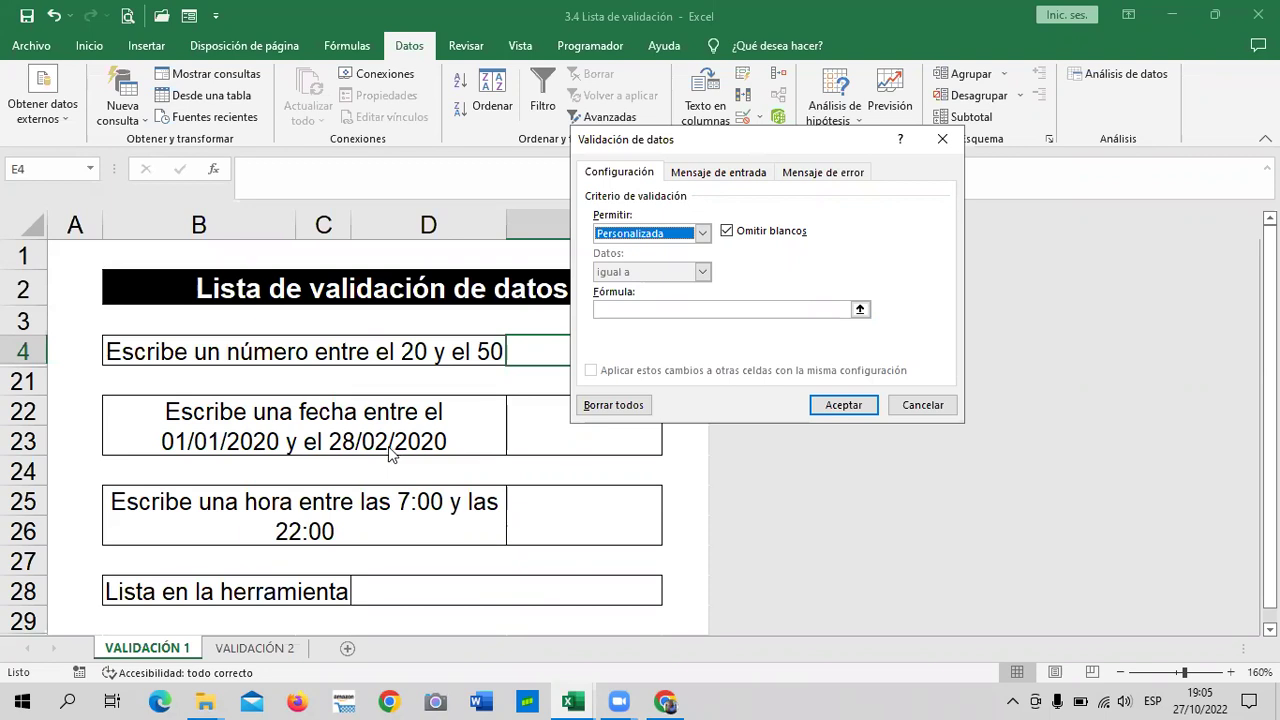
pyautogui.click(716, 172)
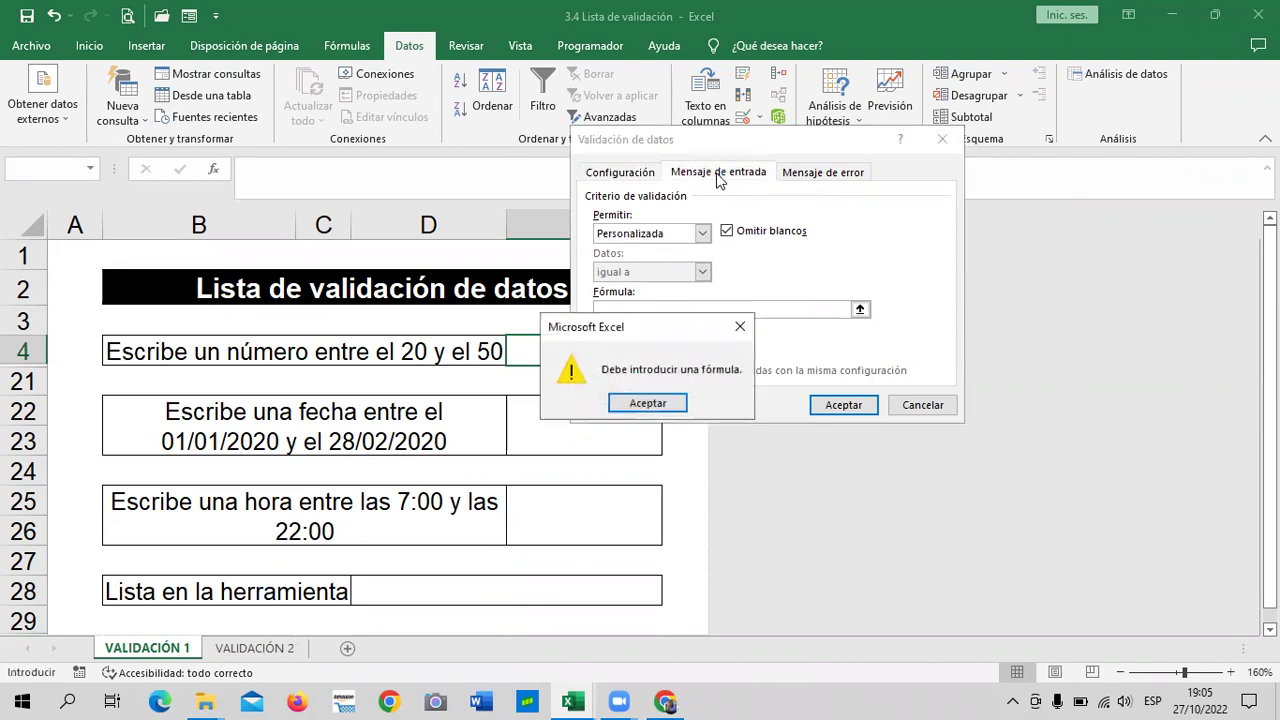
pyautogui.click(651, 405)
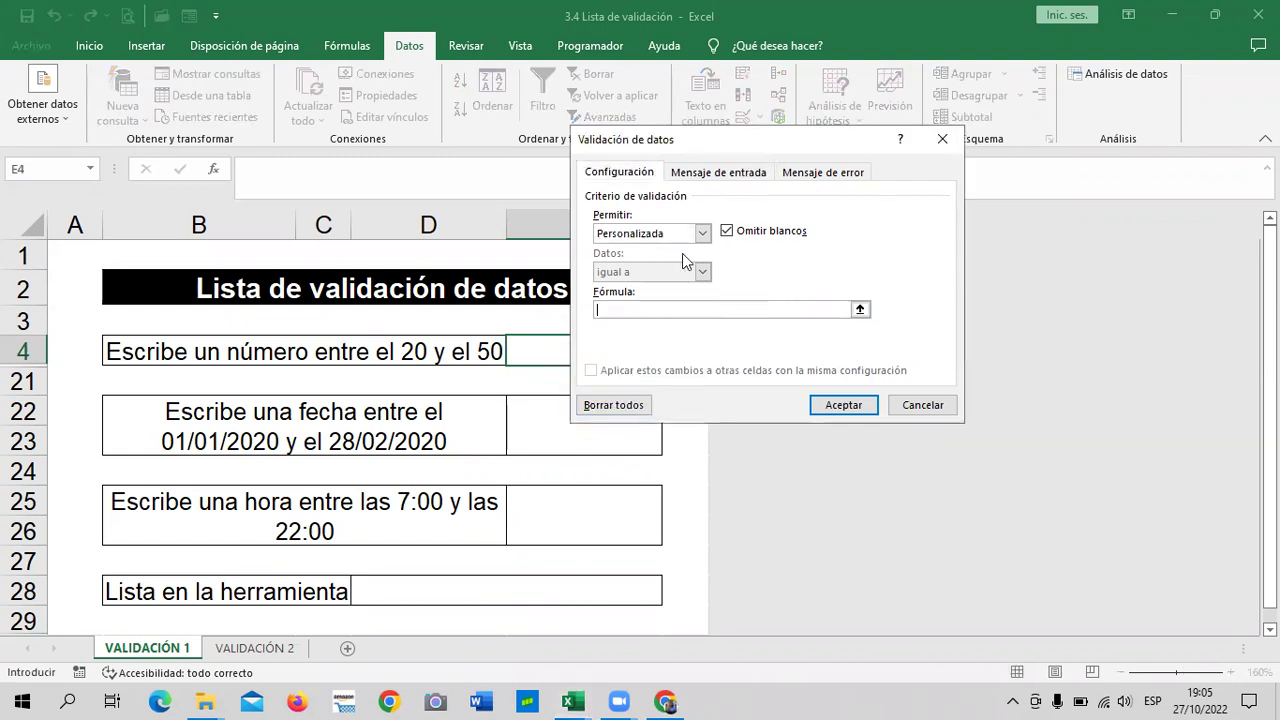
pyautogui.click(703, 234)
# Step: Allow Cualquier valor in E4, then view the Mensaje de entrada and Mensaje de error settings
pyautogui.click(652, 251)
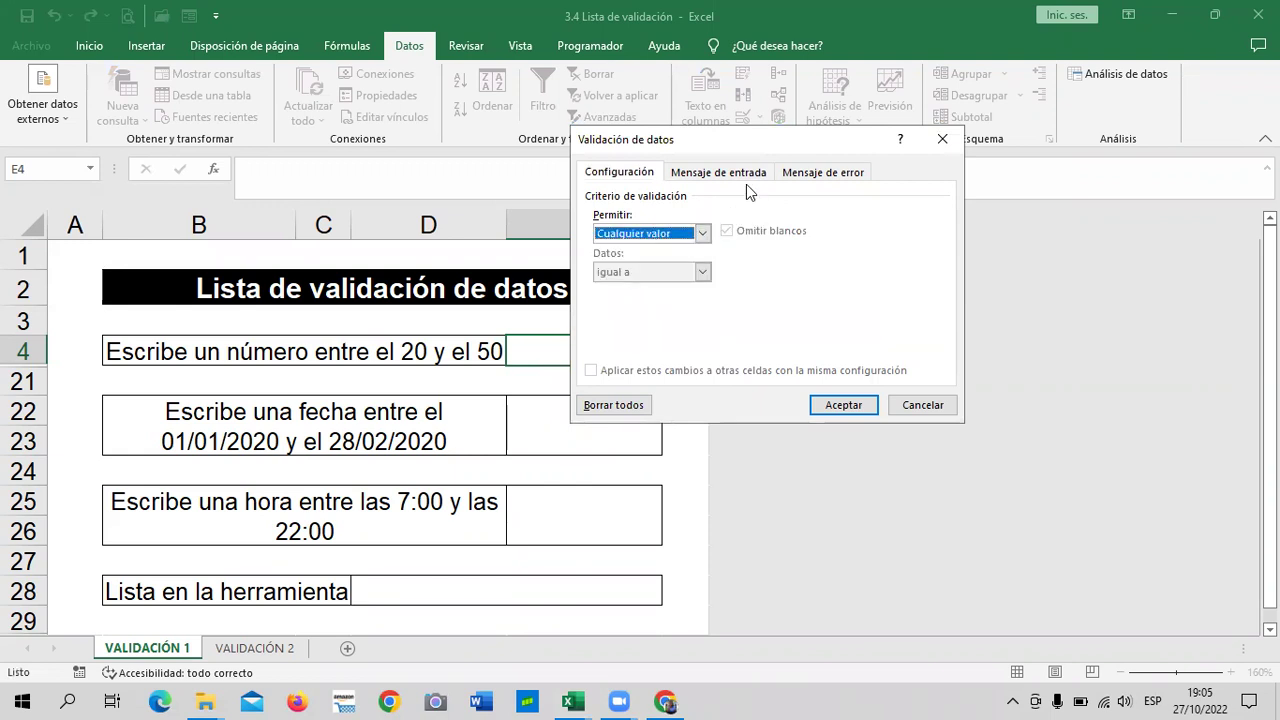
pyautogui.click(748, 178)
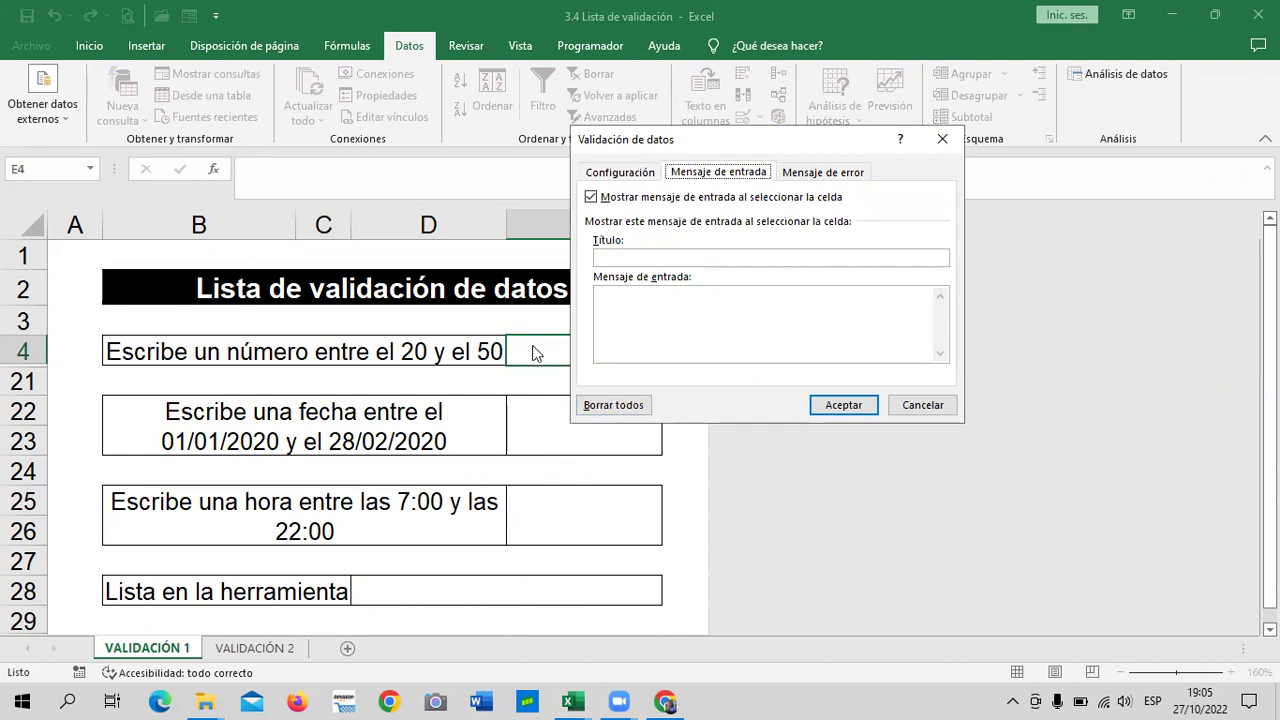
pyautogui.click(818, 176)
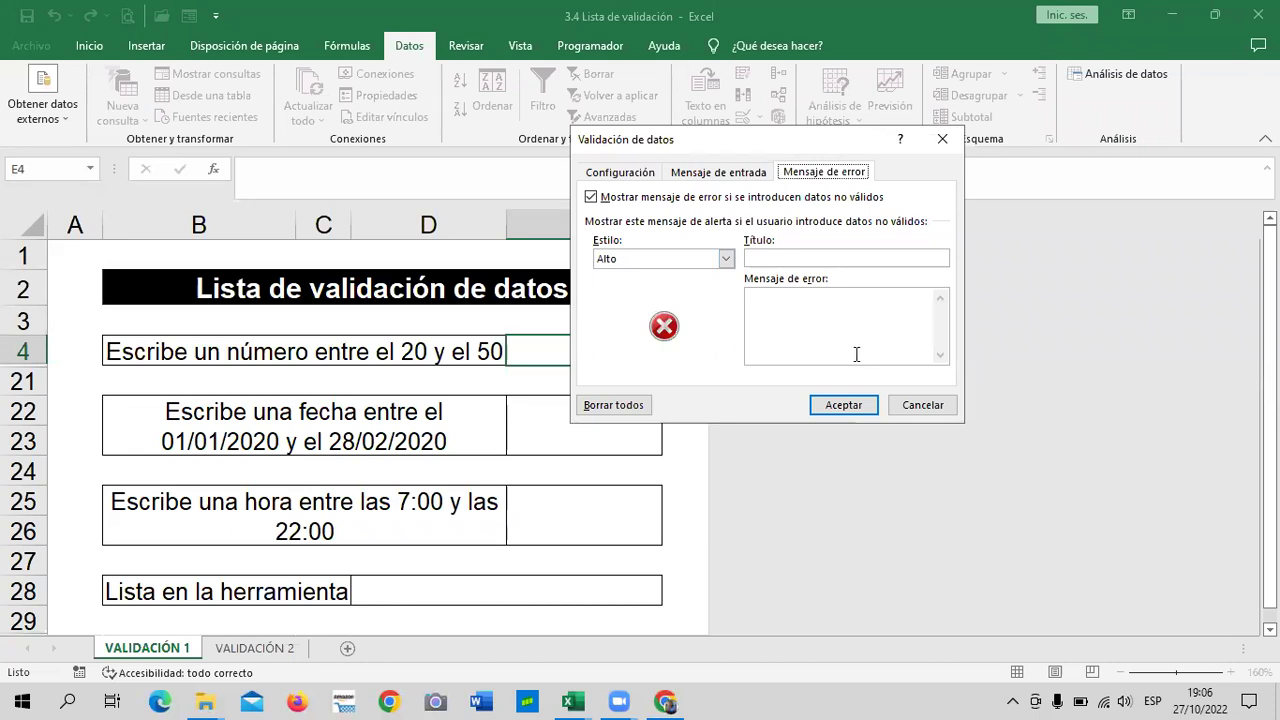
# Step: Switch the error alert style to Advertencia, then Información, then back to Alto
pyautogui.click(727, 259)
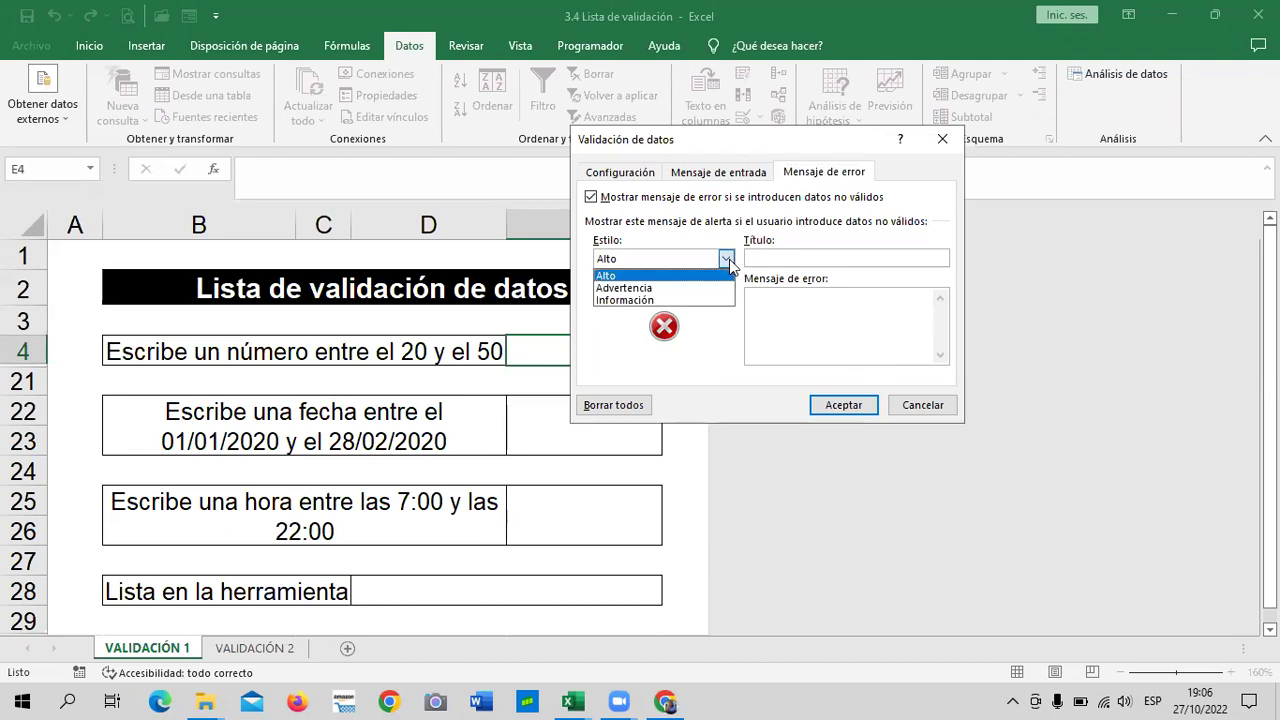
pyautogui.click(624, 287)
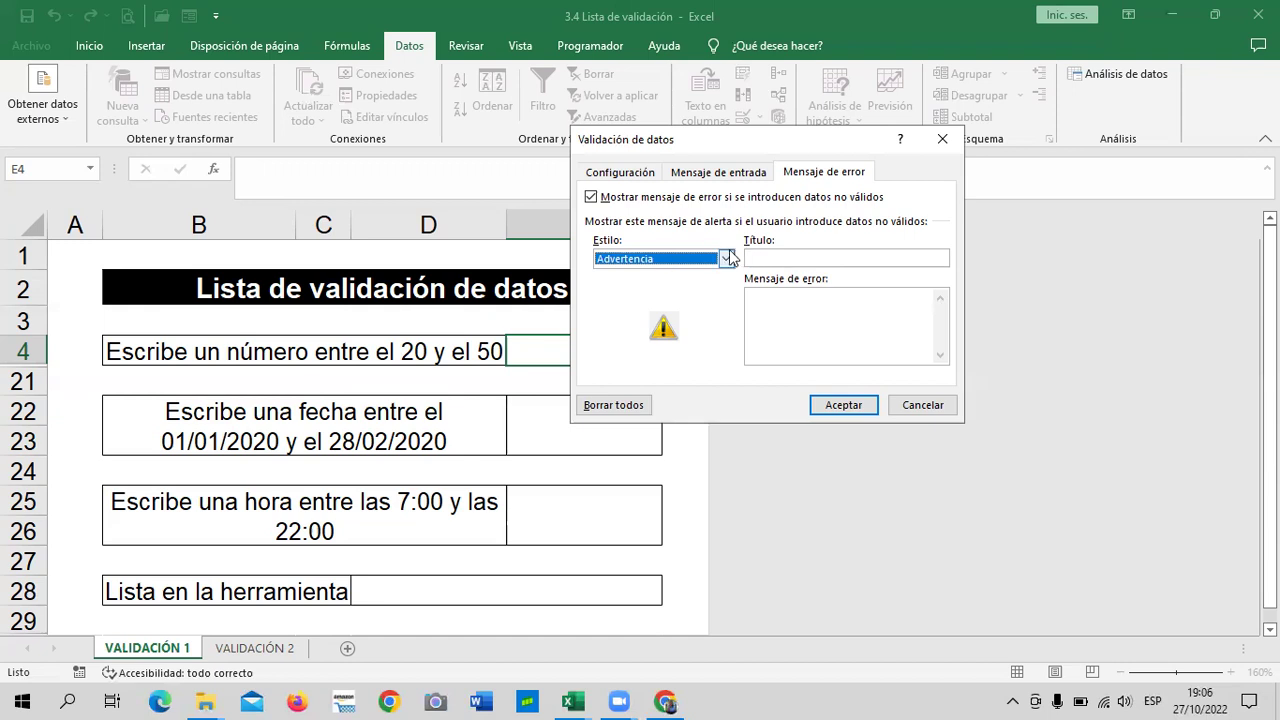
pyautogui.click(726, 258)
pyautogui.click(609, 299)
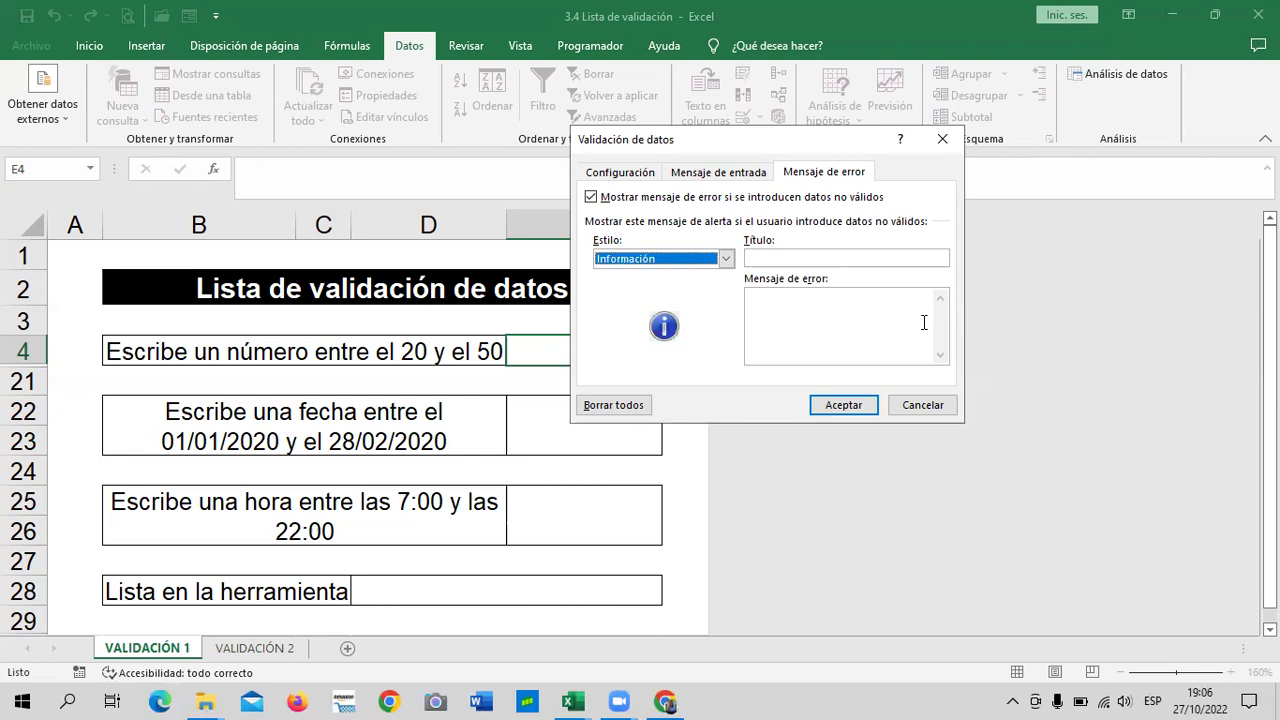
pyautogui.click(840, 317)
pyautogui.click(726, 259)
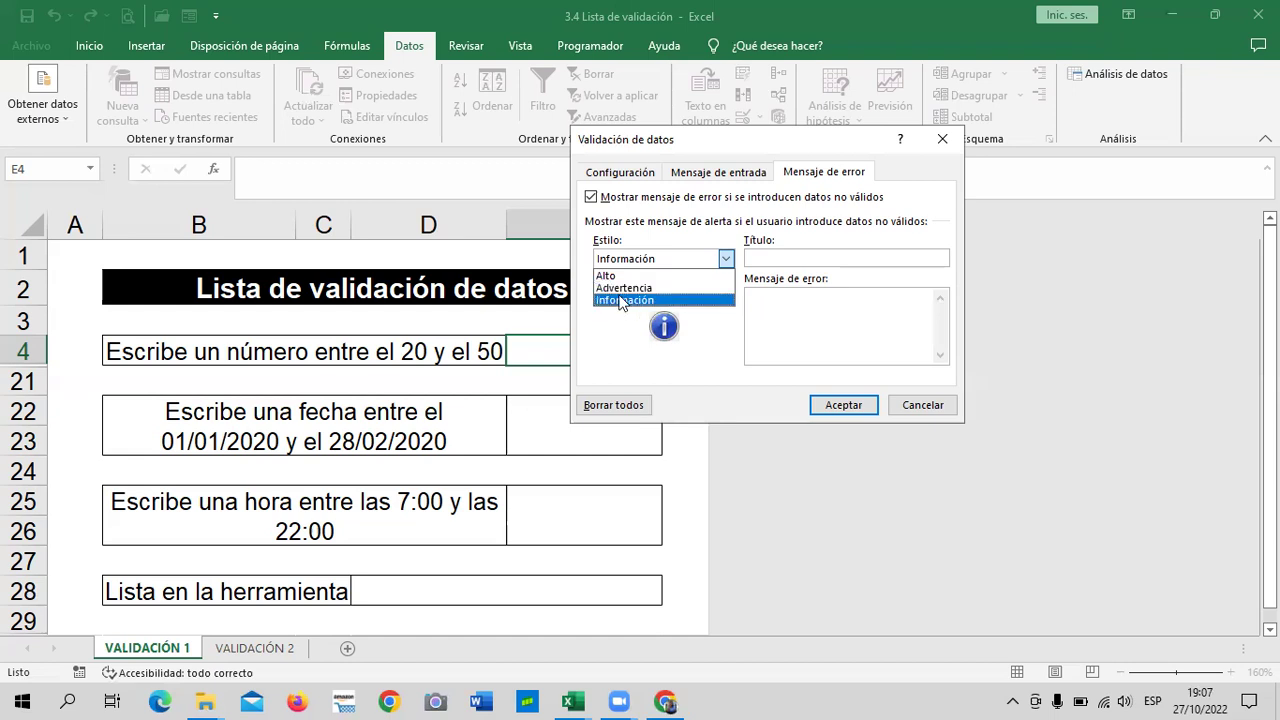
pyautogui.click(612, 275)
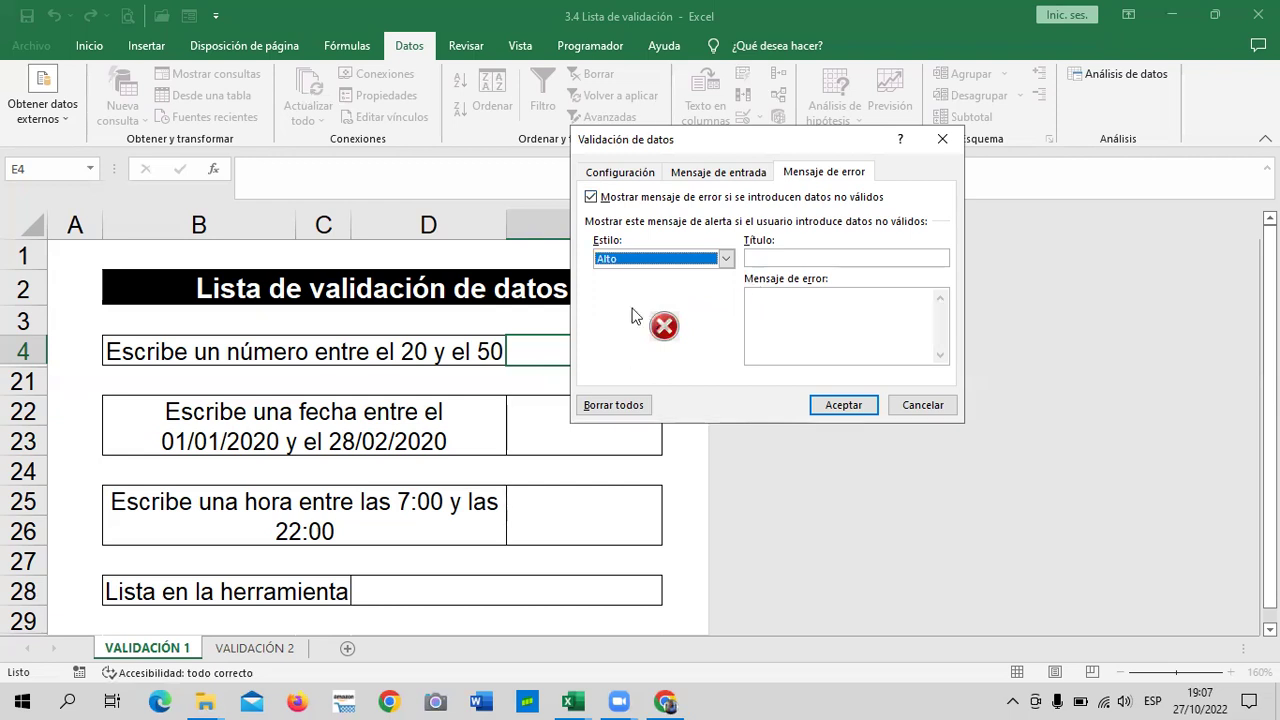
# Step: Clear E4's validation with Borrar todos and Aceptar, then select D28 for the list validation
pyautogui.click(744, 174)
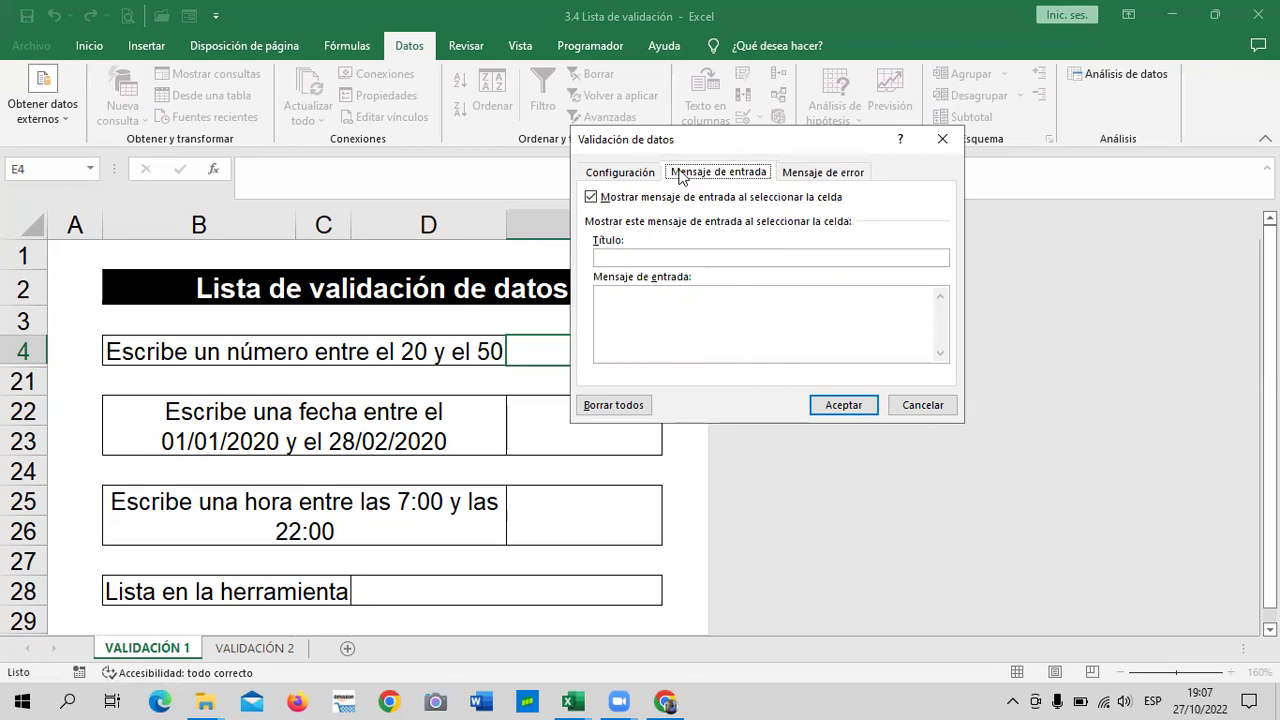
pyautogui.click(640, 174)
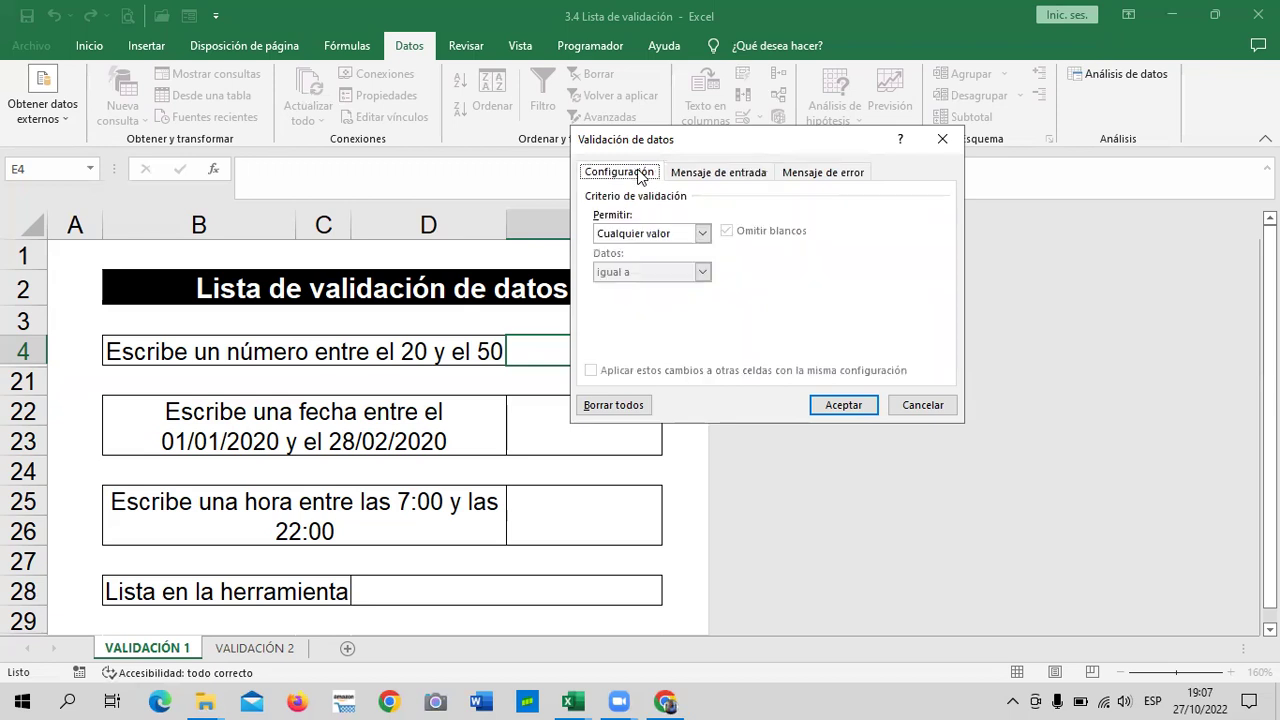
pyautogui.click(617, 407)
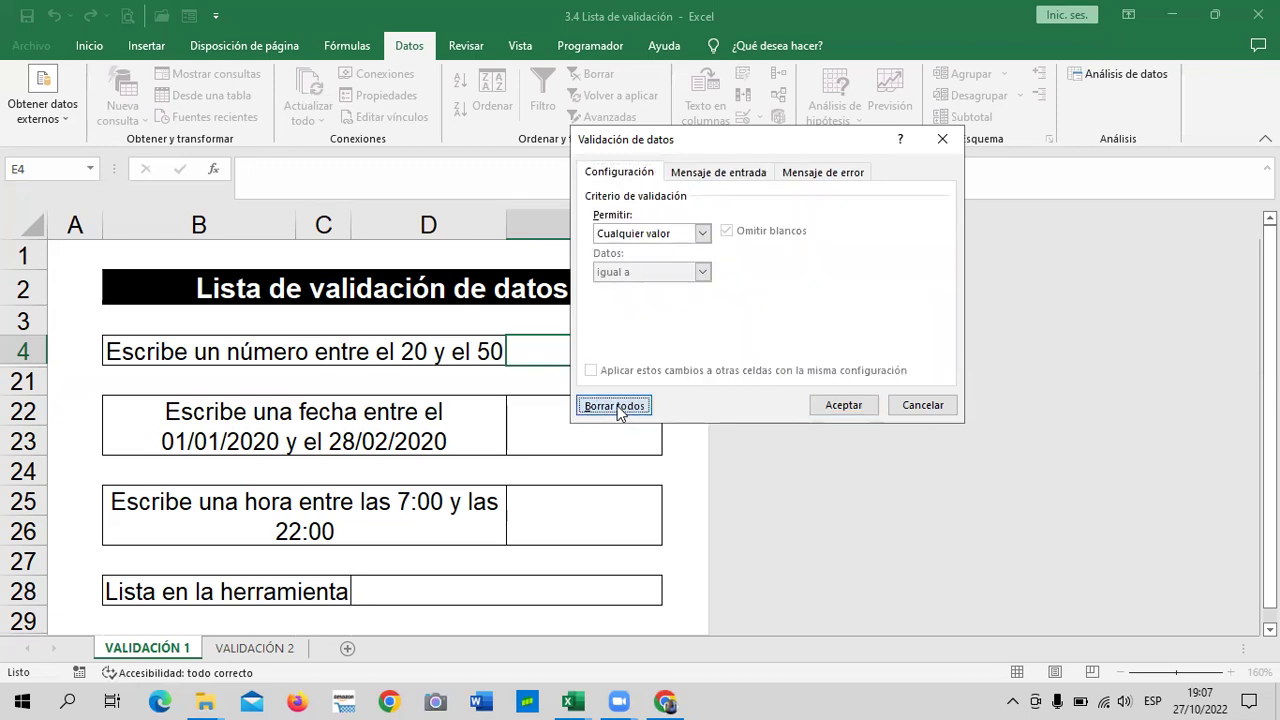
pyautogui.click(845, 404)
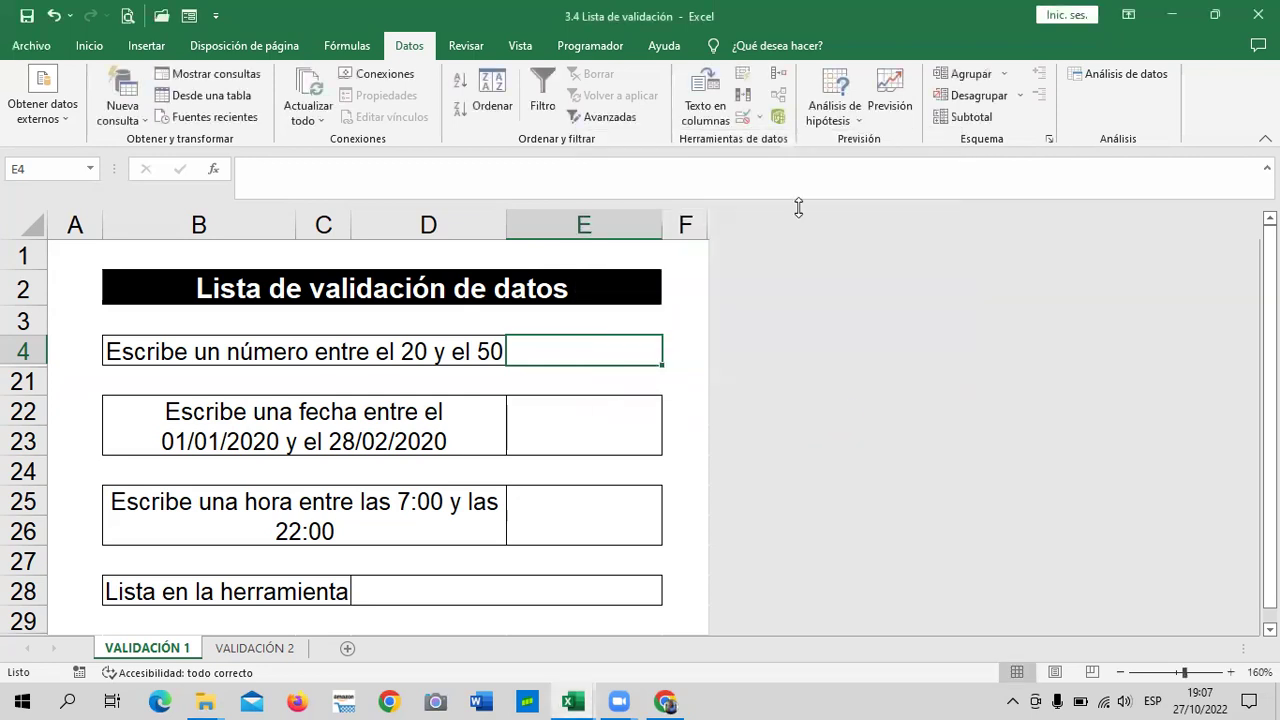
pyautogui.click(560, 425)
pyautogui.click(562, 500)
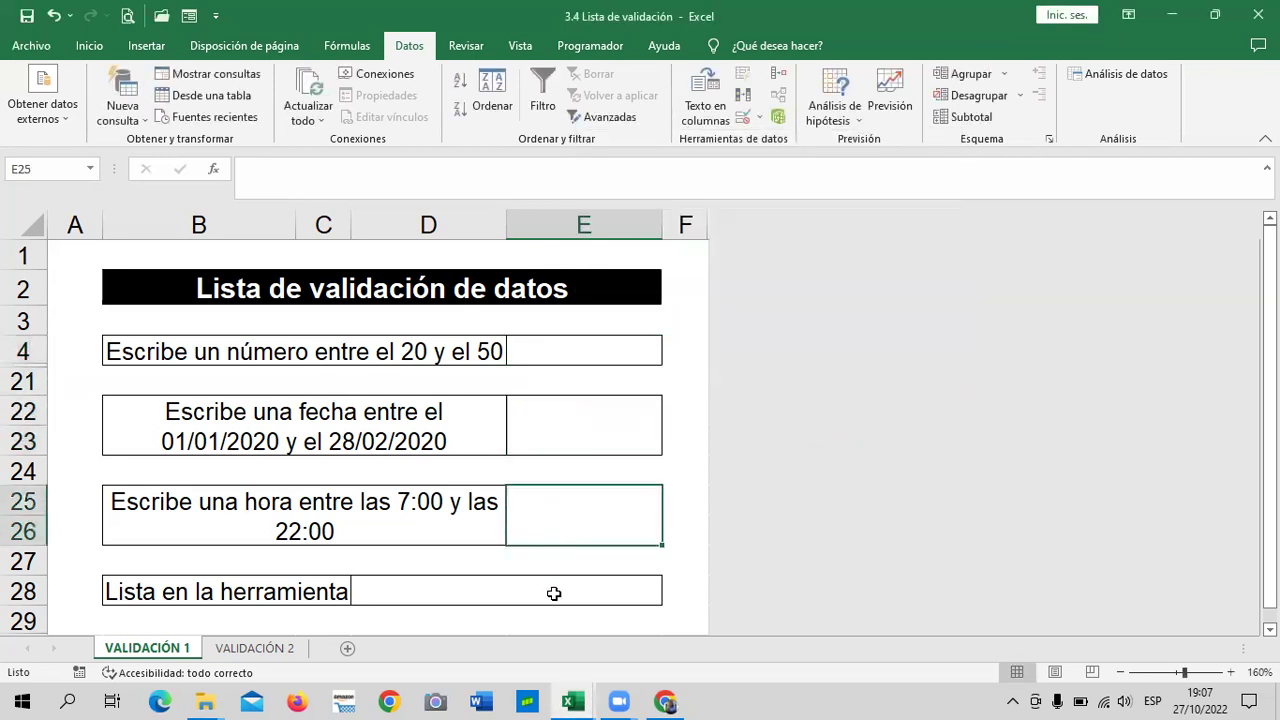
pyautogui.click(554, 593)
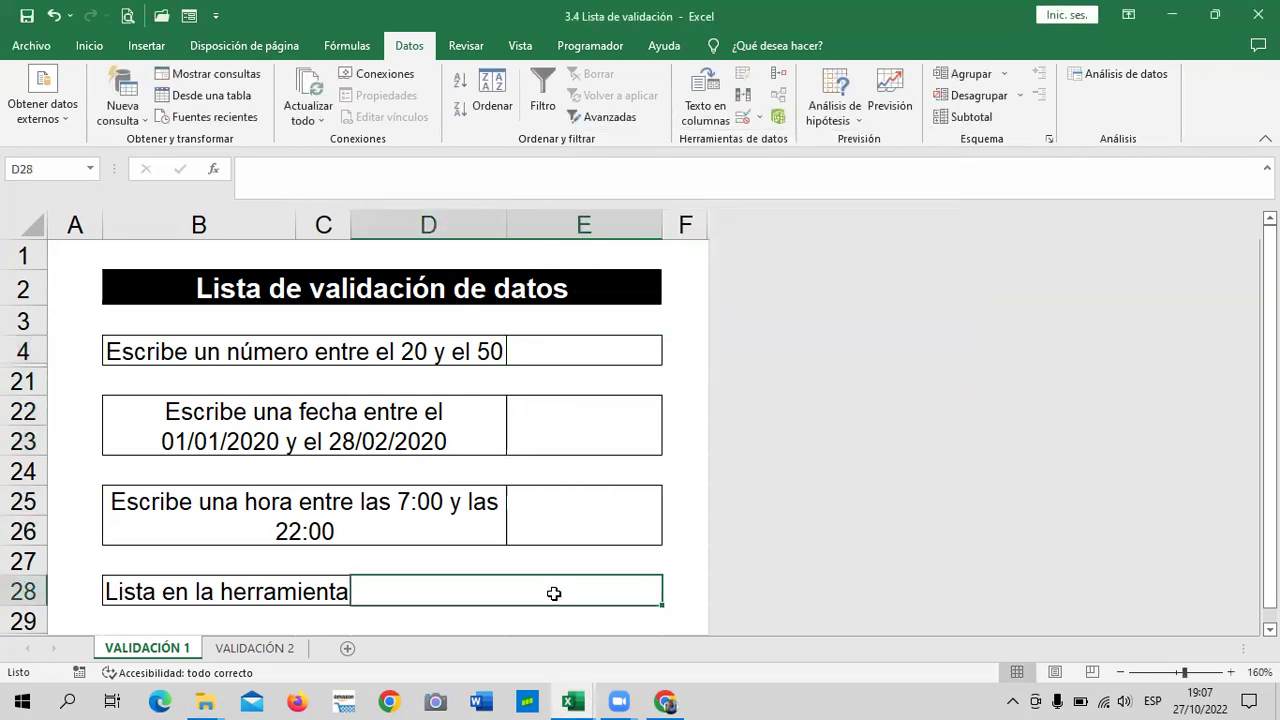
pyautogui.click(756, 119)
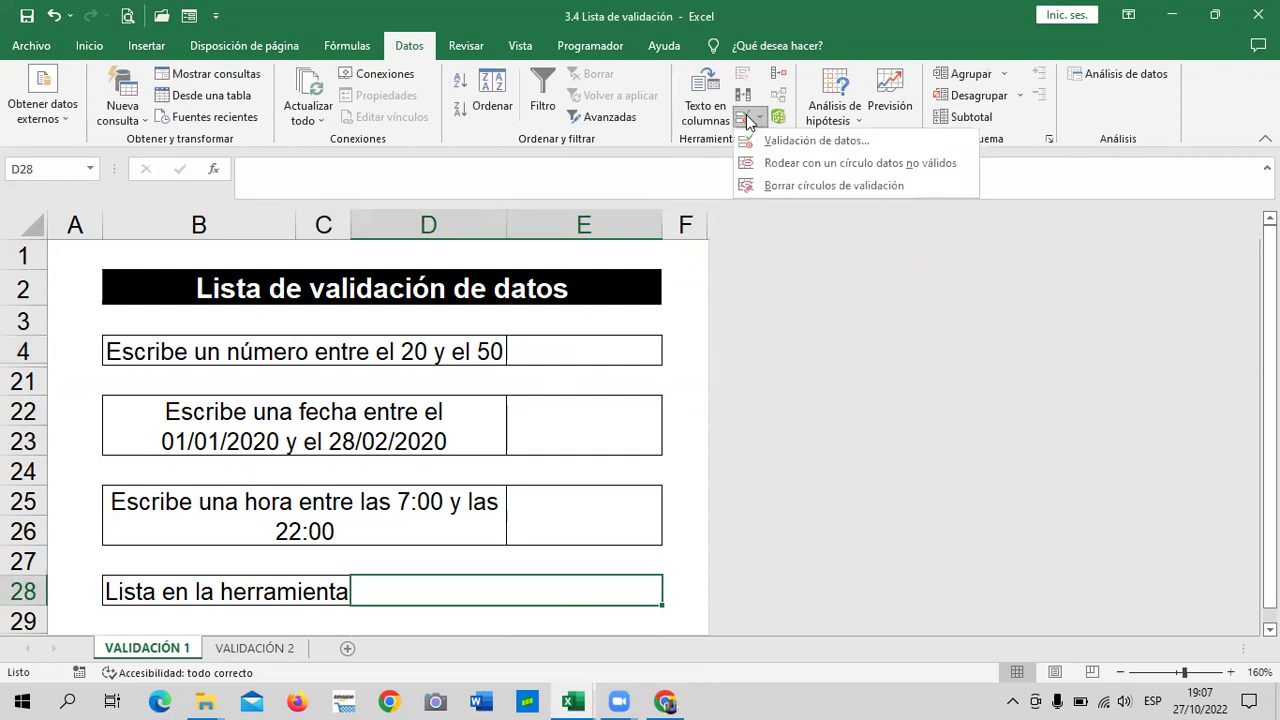
pyautogui.click(762, 120)
pyautogui.click(761, 118)
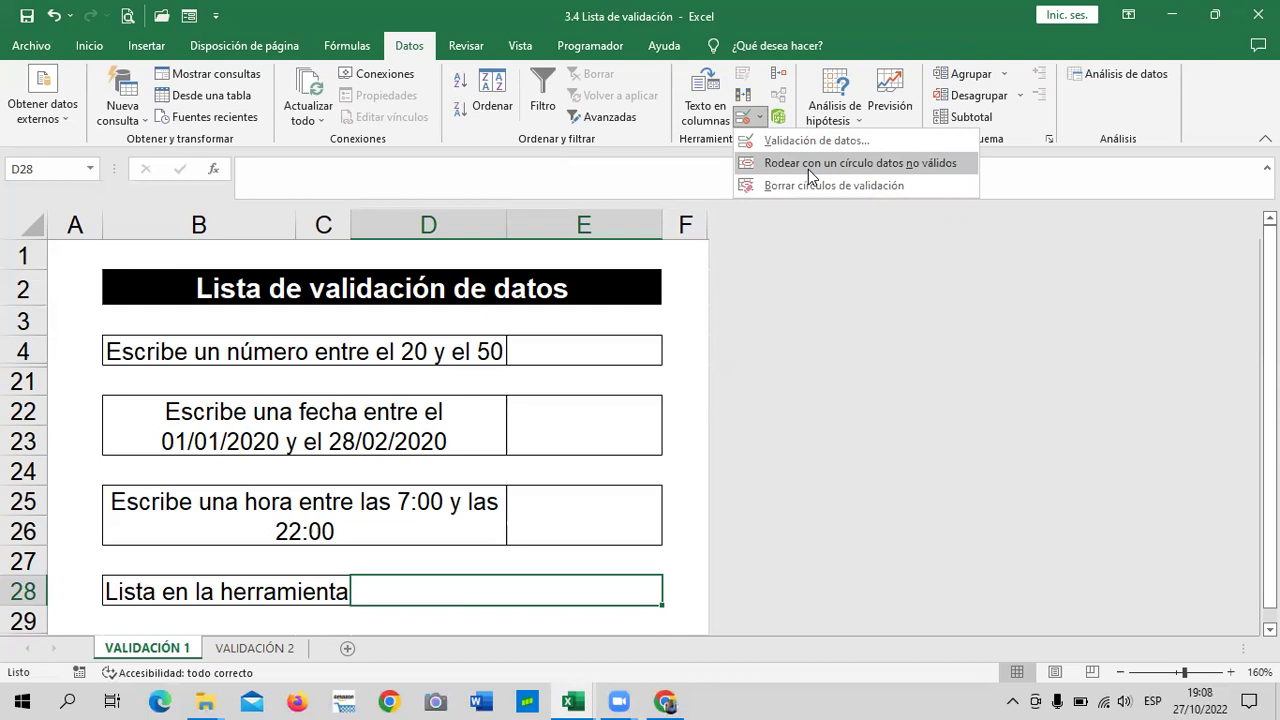
pyautogui.click(571, 400)
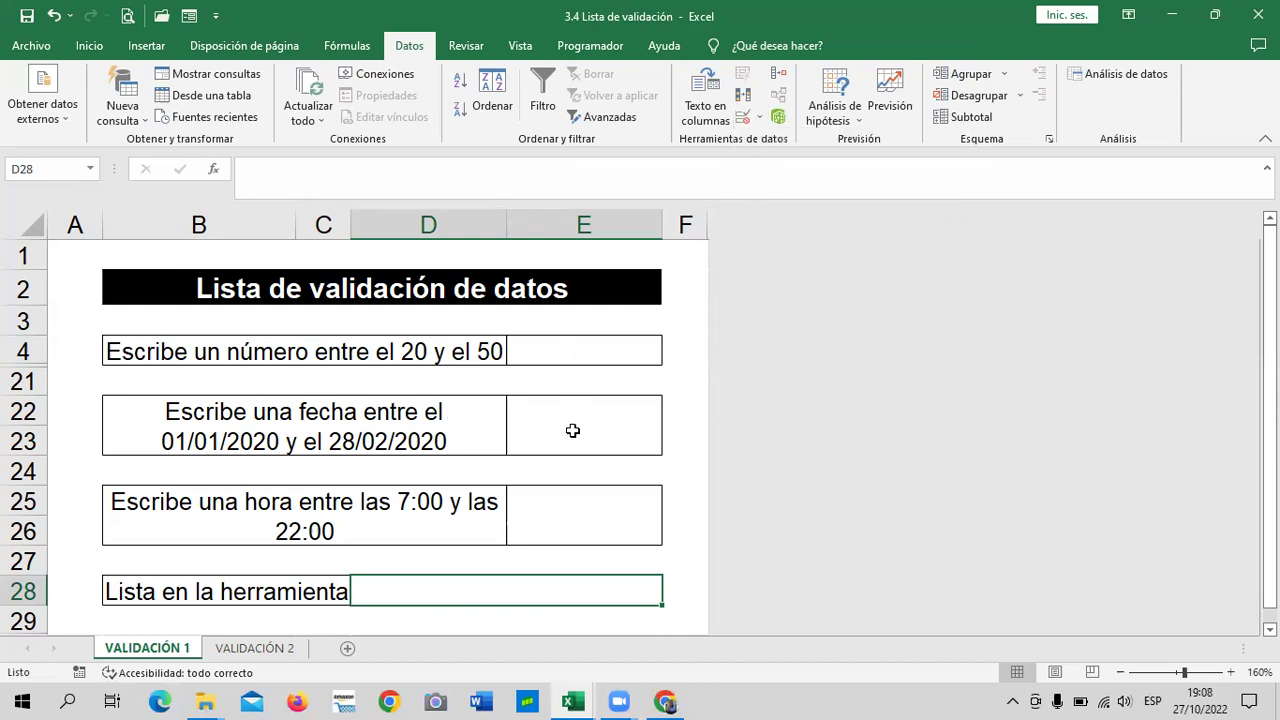
pyautogui.click(560, 432)
pyautogui.scroll(-2, 546, 436)
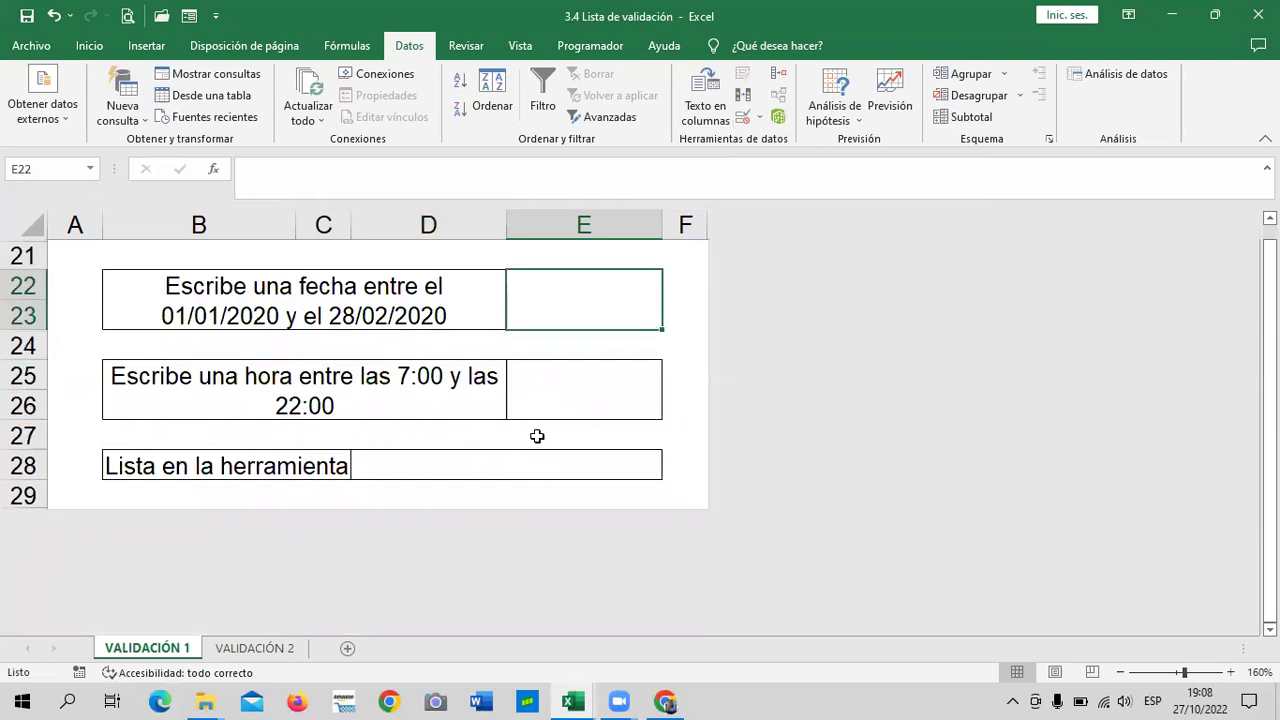
pyautogui.scroll(2, 537, 436)
pyautogui.click(540, 350)
pyautogui.click(537, 420)
pyautogui.click(530, 507)
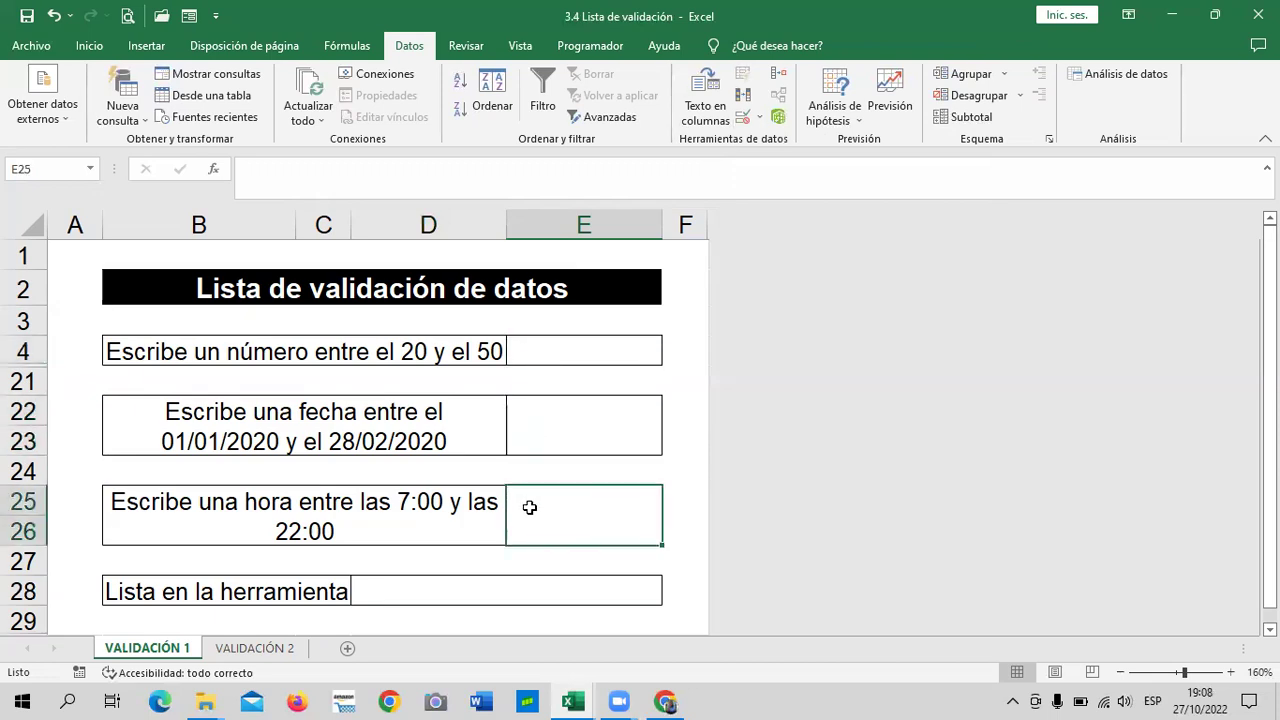
# Step: Look over the VALIDACIÓN 2 vendor sheet, selecting the first vendor, D8, E9 and F4
pyautogui.hotkey('ctrl', 'pagedown')
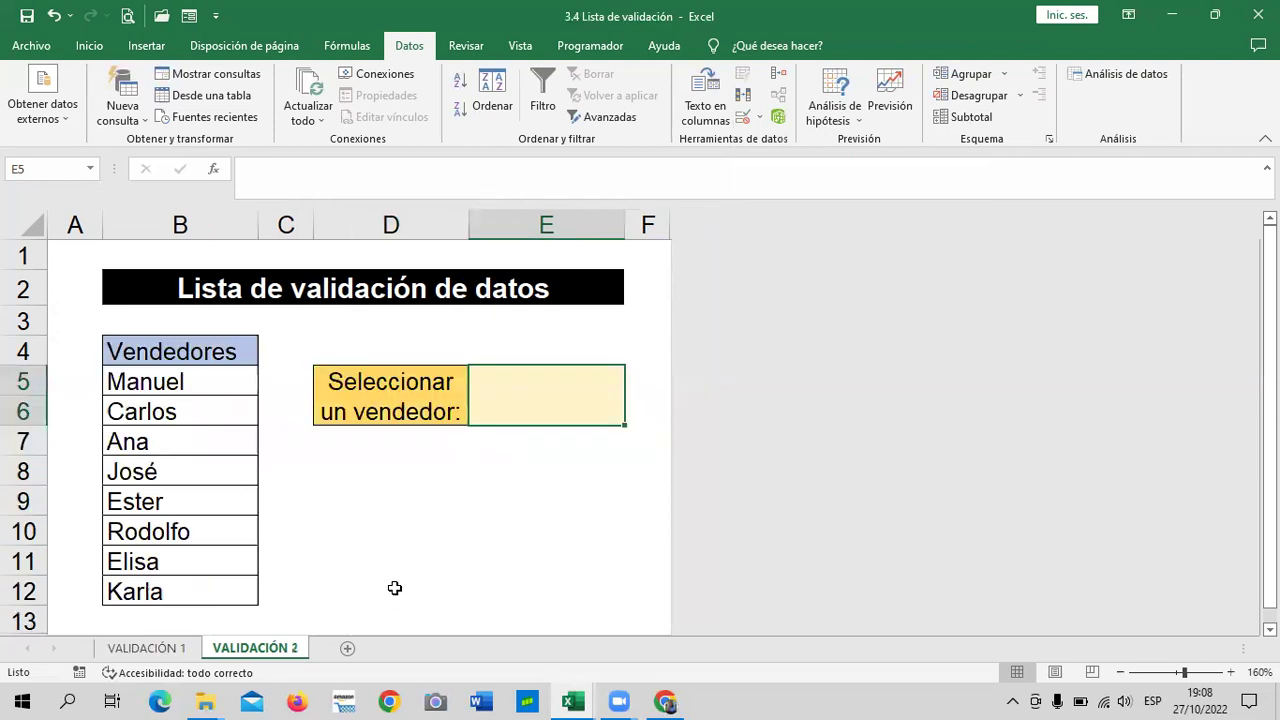
pyautogui.click(205, 385)
pyautogui.click(446, 476)
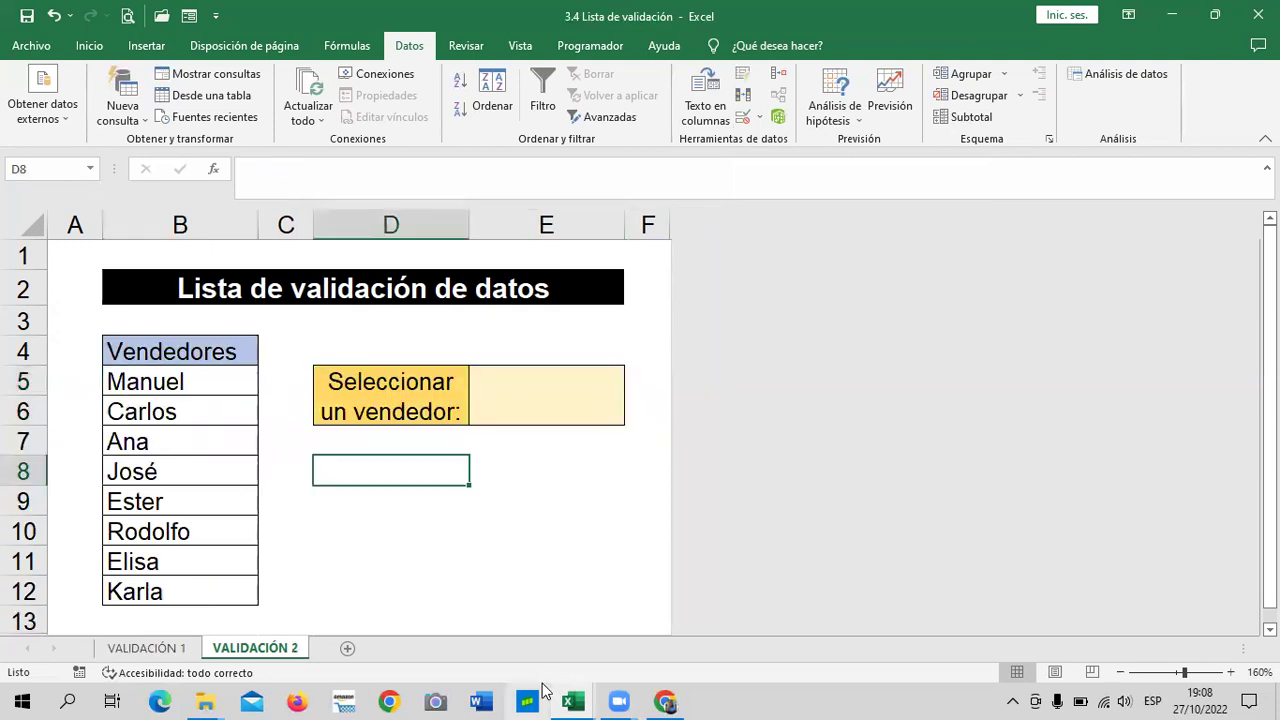
pyautogui.click(565, 497)
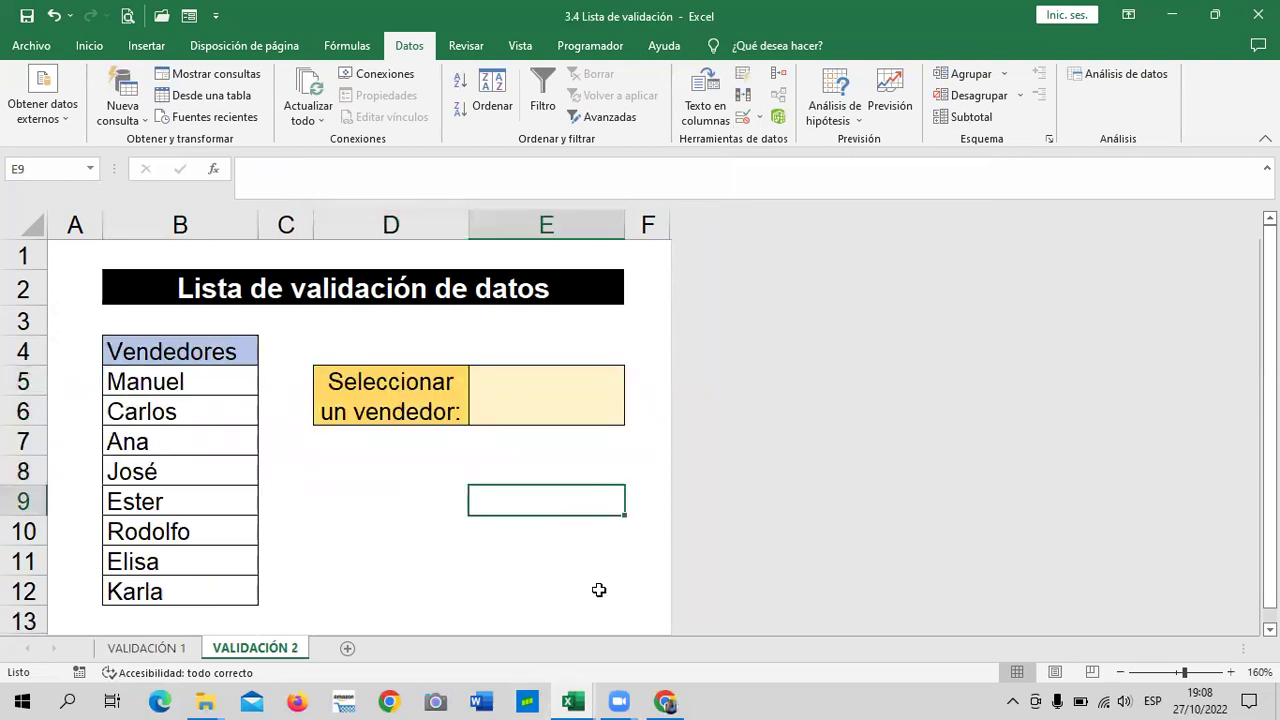
pyautogui.click(628, 363)
pyautogui.scroll(-1, 277, 560)
pyautogui.scroll(1, 291, 557)
pyautogui.hotkey('ctrl', 'pageup')
pyautogui.hotkey('ctrl', 'pagedown')
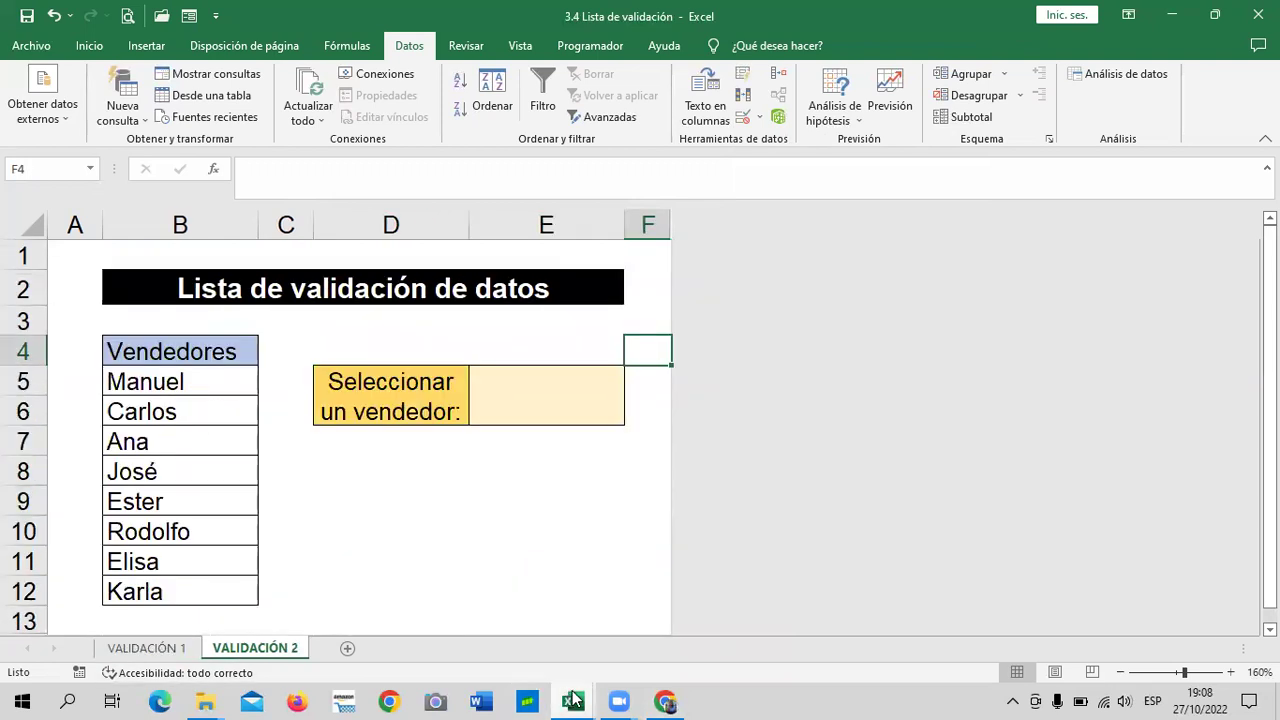
# Step: Review the Validacion de datos price table, selecting Jeans, then bring up VALIDACION DE DATOS OTRO
pyautogui.moveTo(575, 700)
pyautogui.click(614, 608)
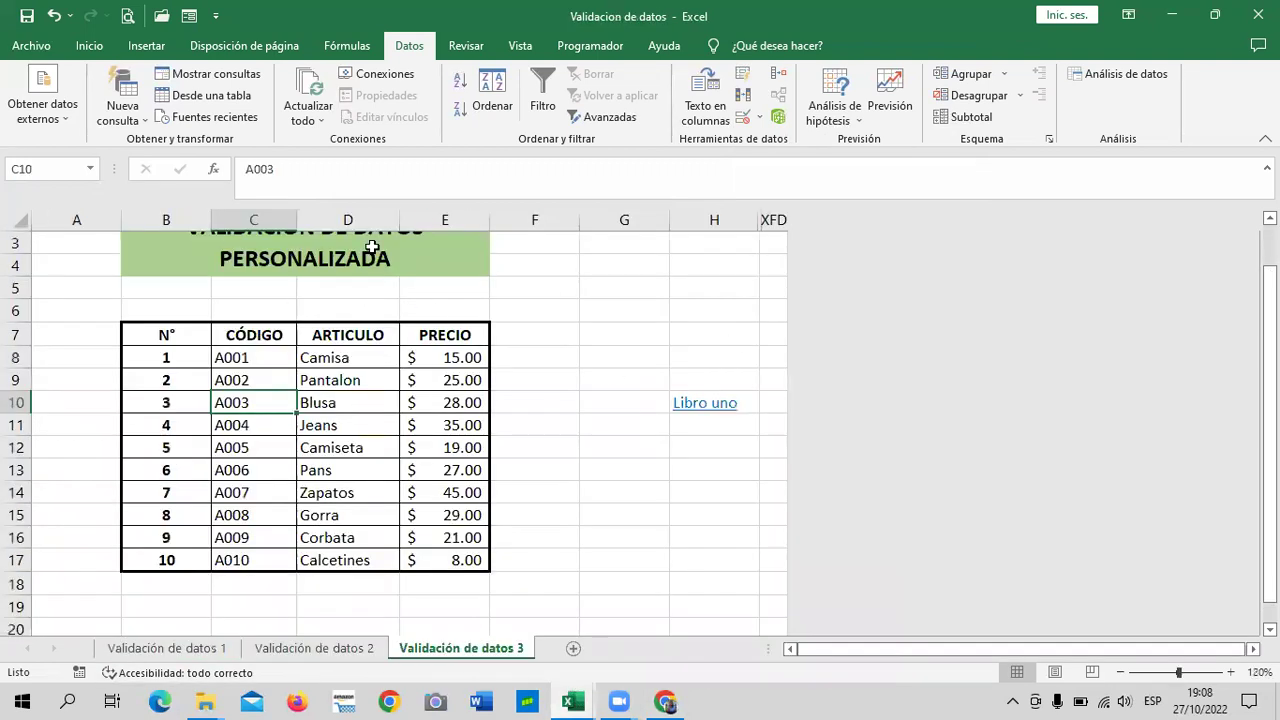
pyautogui.scroll(1, 415, 425)
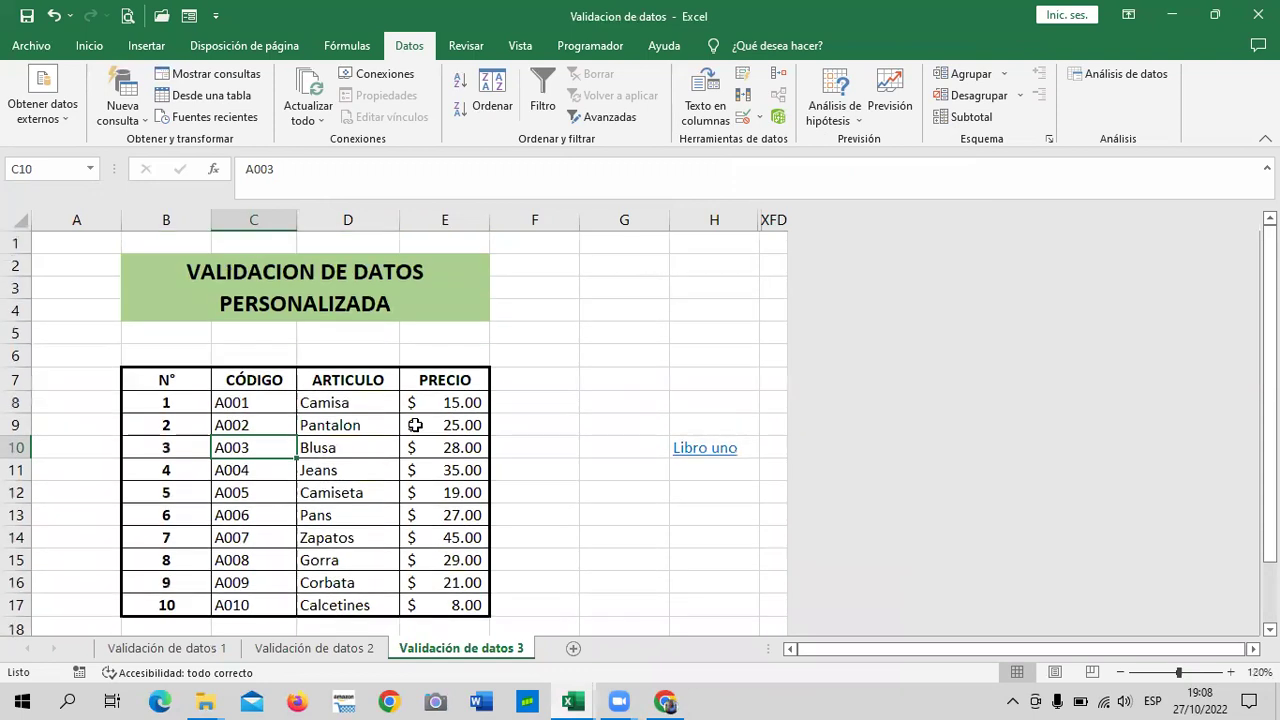
pyautogui.click(300, 272)
pyautogui.scroll(-2, 328, 345)
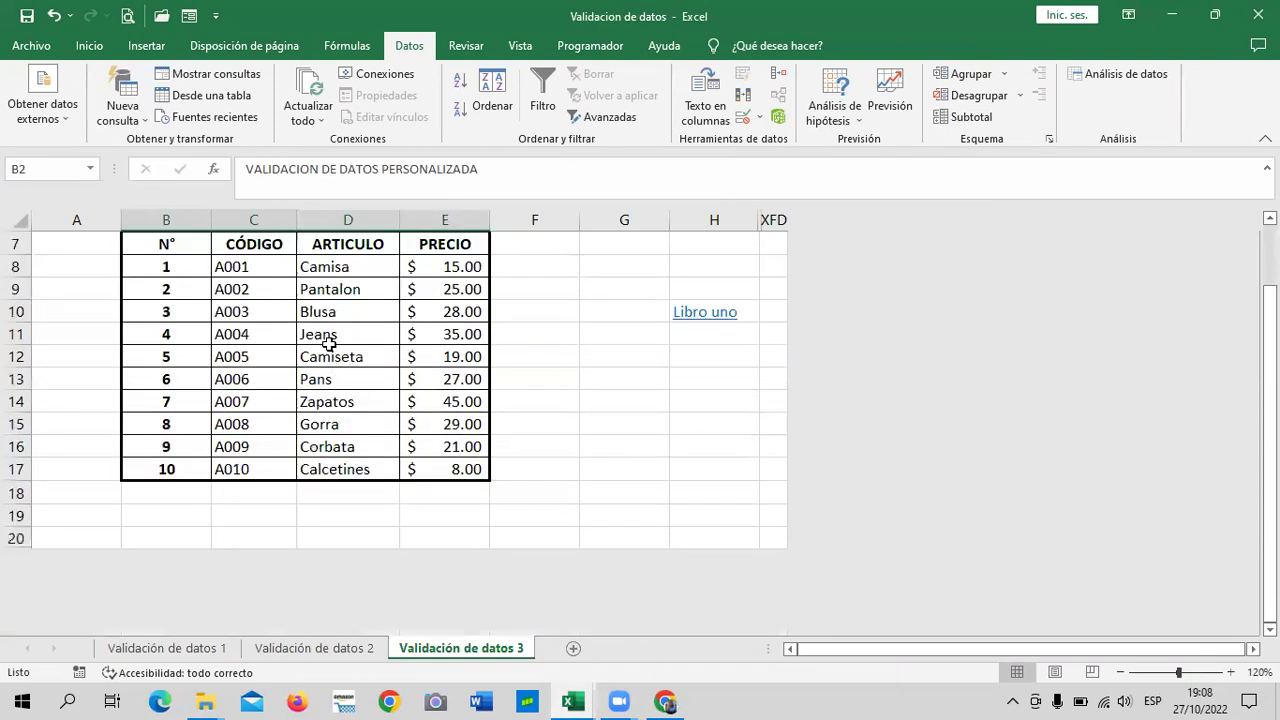
pyautogui.click(329, 340)
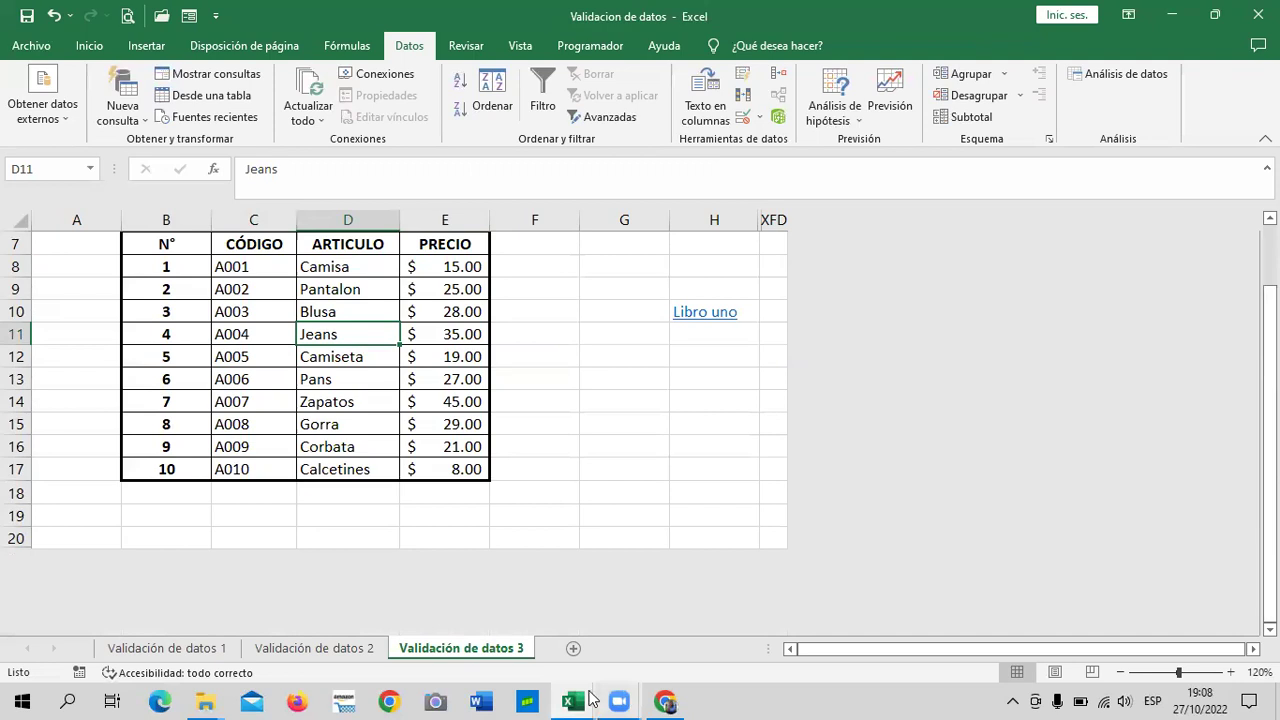
pyautogui.moveTo(578, 698)
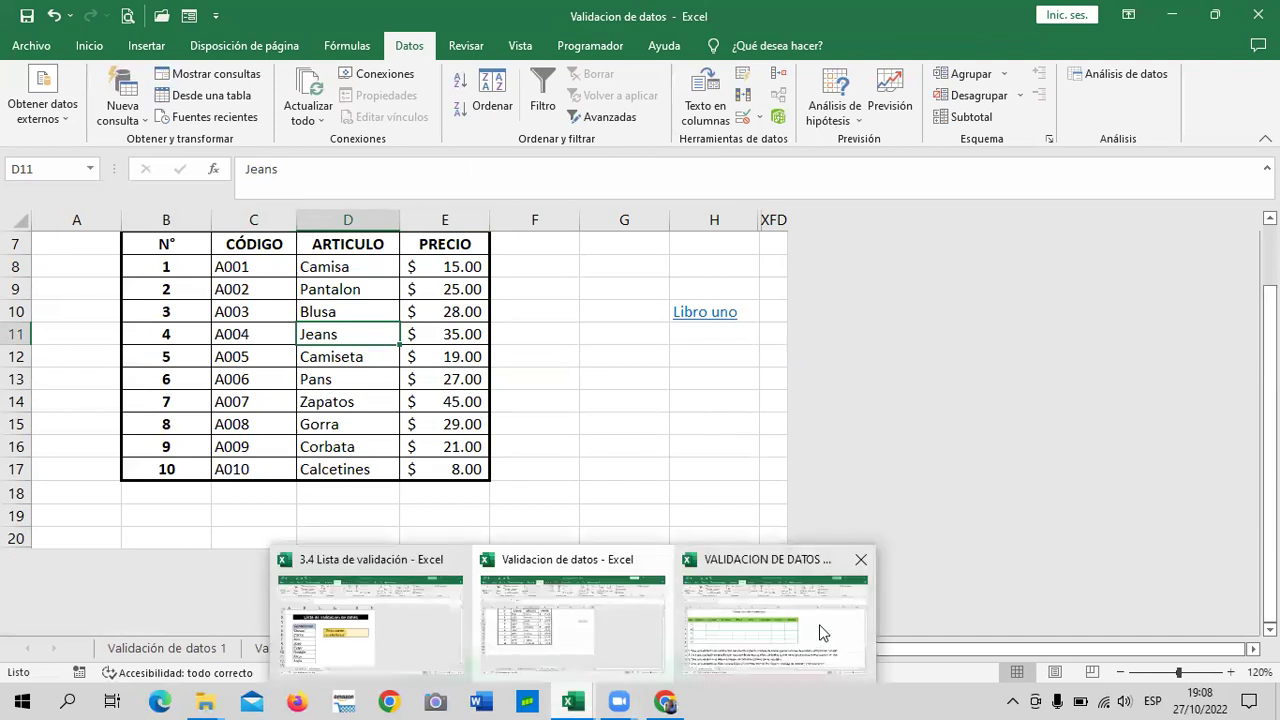
pyautogui.click(822, 633)
pyautogui.click(900, 338)
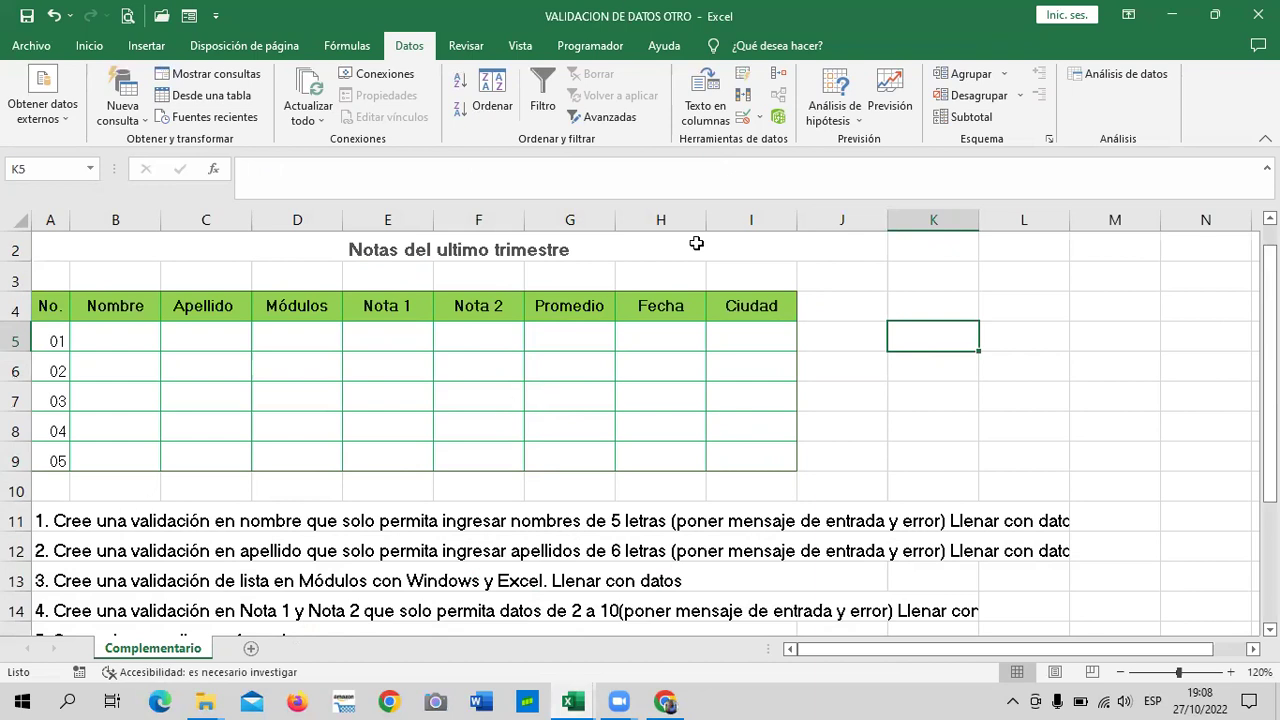
pyautogui.click(860, 327)
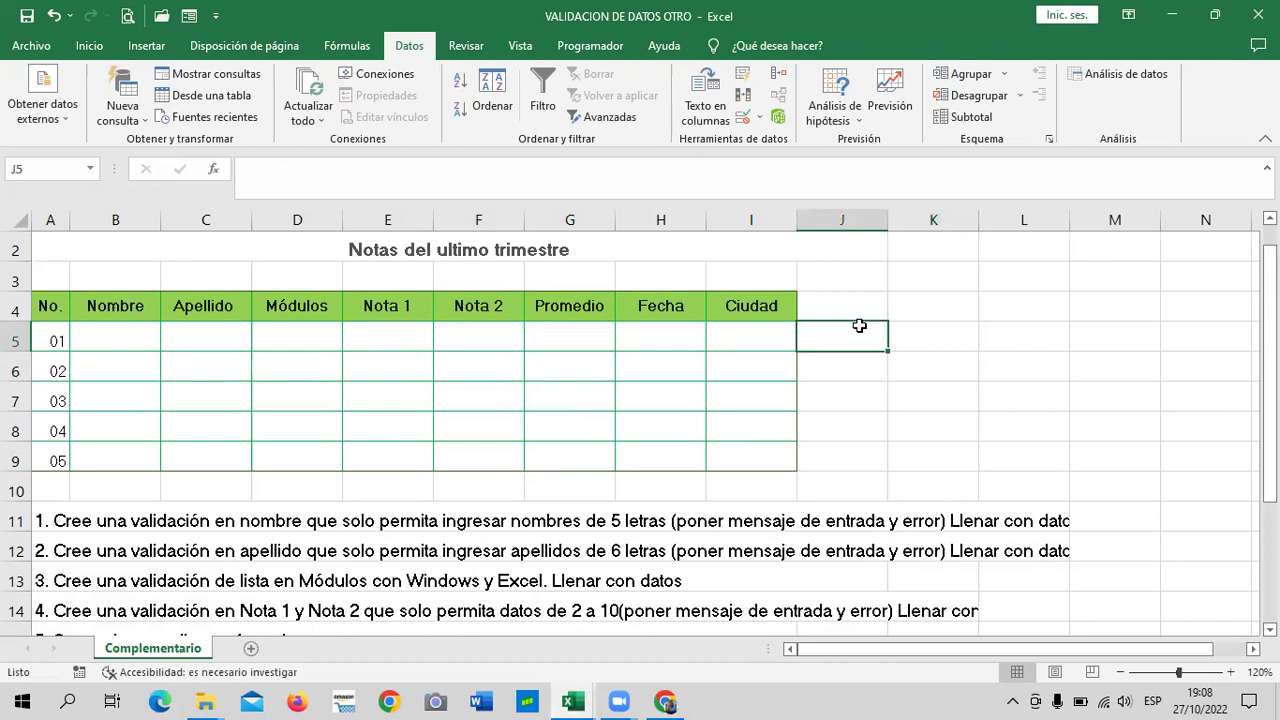
pyautogui.click(926, 310)
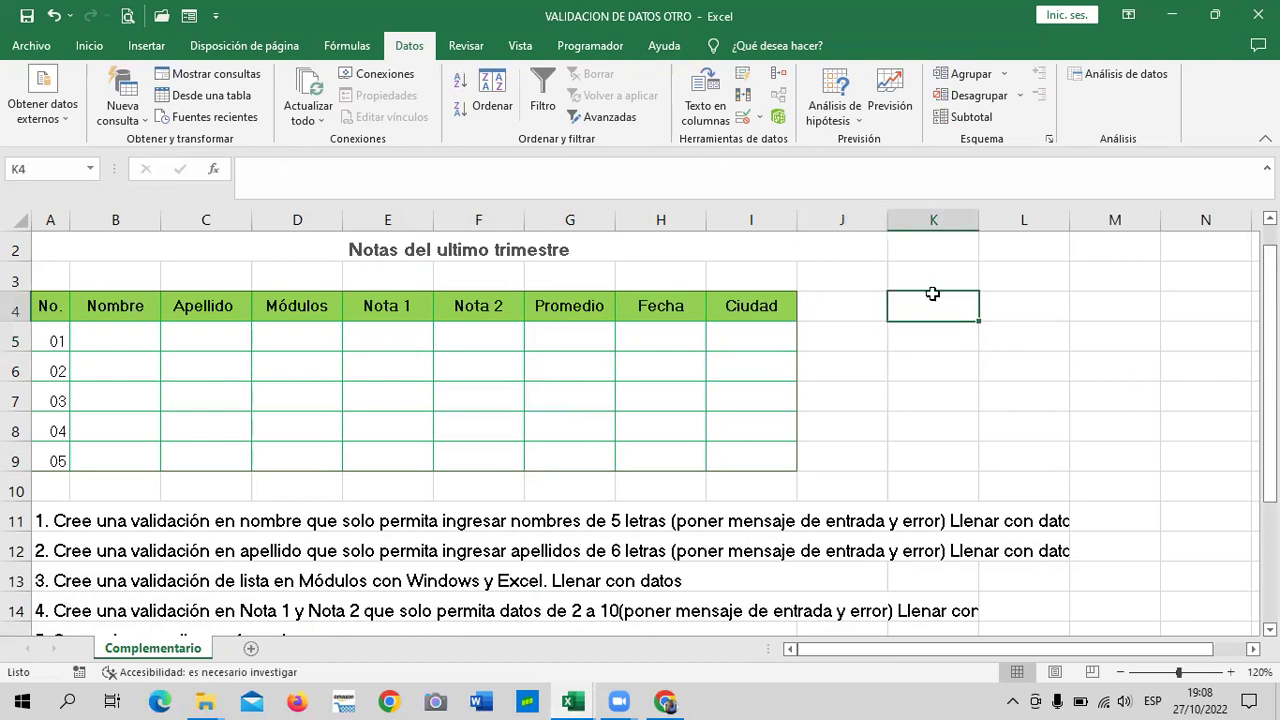
pyautogui.click(915, 450)
pyautogui.click(917, 285)
pyautogui.click(930, 310)
pyautogui.click(970, 437)
pyautogui.click(935, 303)
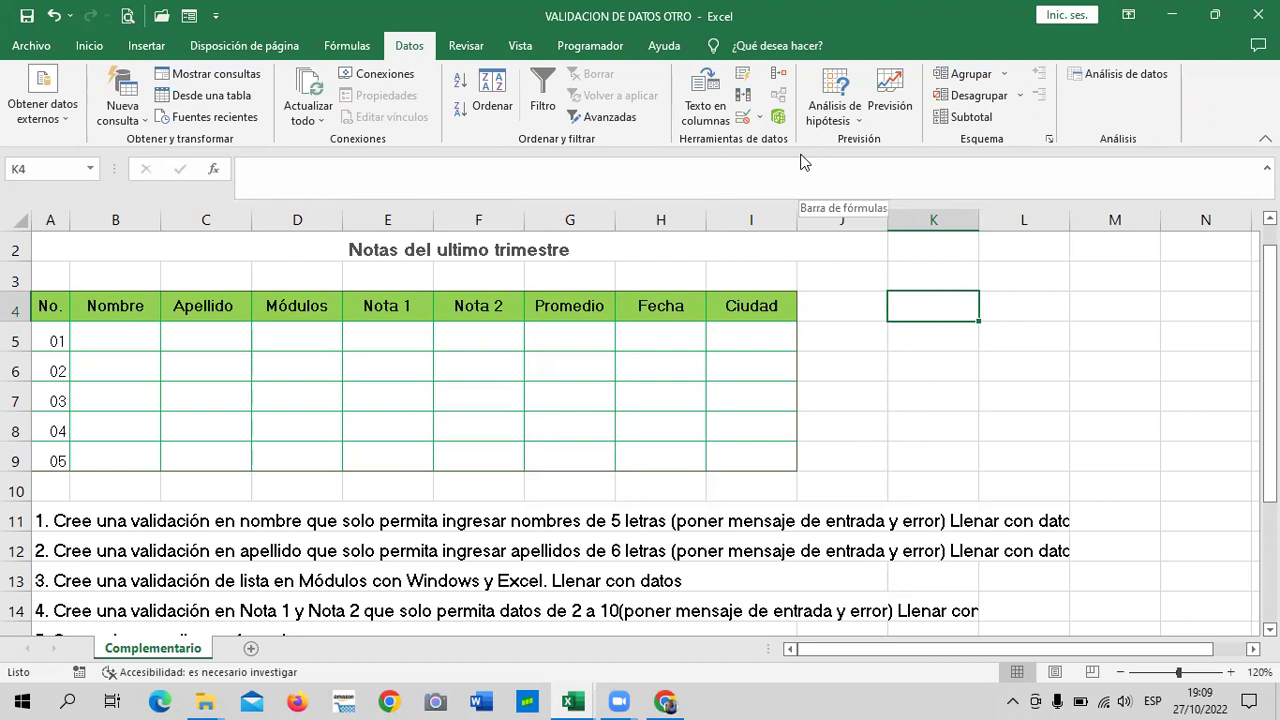
pyautogui.moveTo(740, 340); pyautogui.dragTo(750, 430)
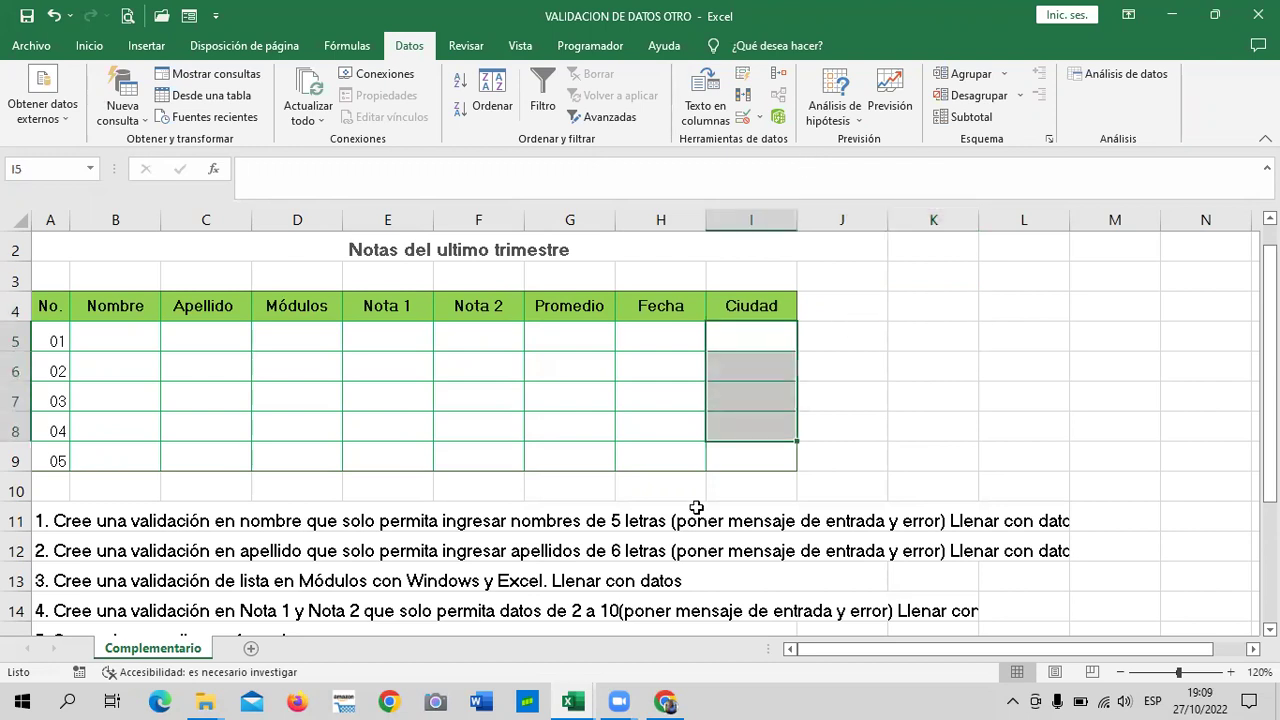
pyautogui.click(932, 481)
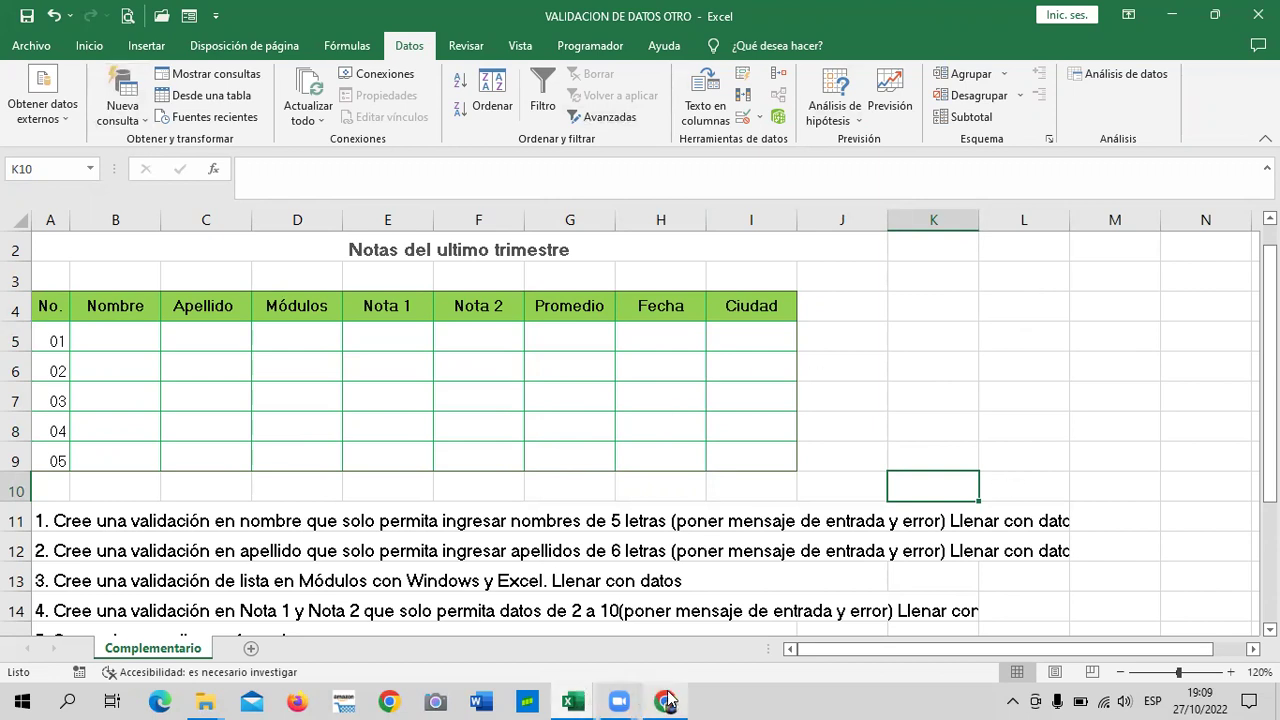
# Step: Return to the Inglés Corporativo course page and scroll to lesson 3.10's Lista de validación video
pyautogui.moveTo(667, 702)
pyautogui.click(700, 600)
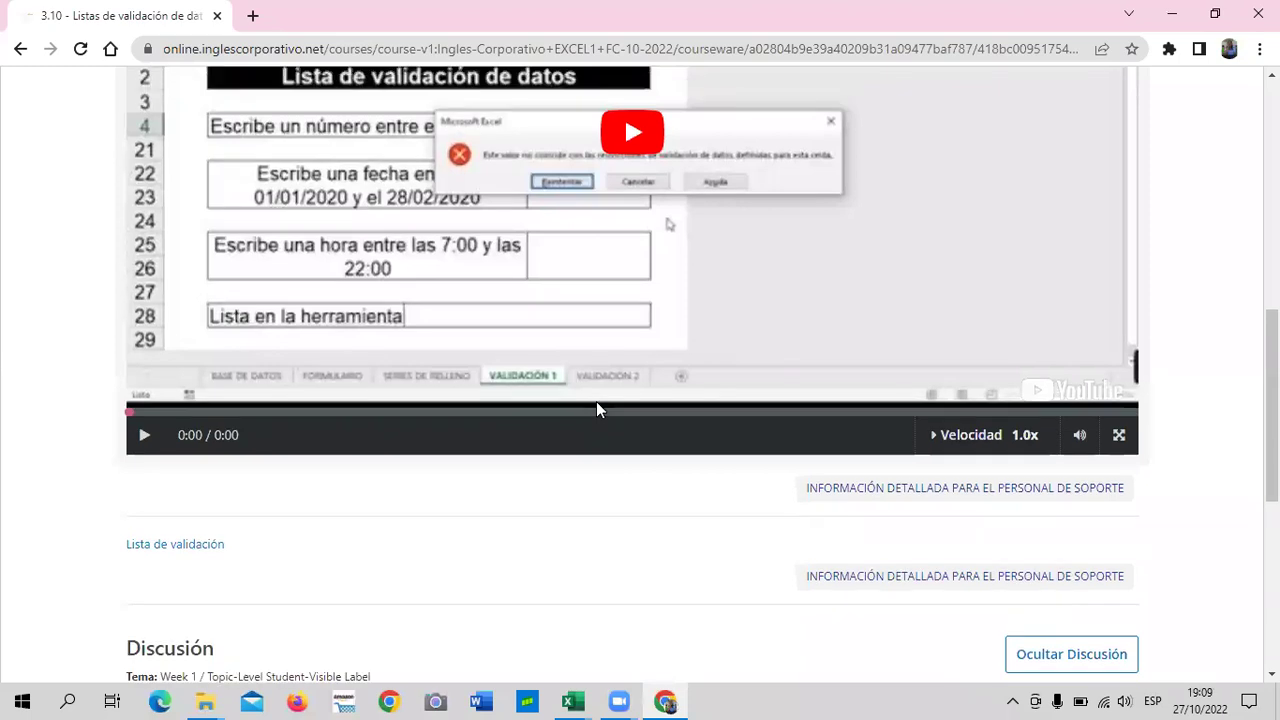
pyautogui.scroll(1, 600, 415)
pyautogui.scroll(1, 470, 388)
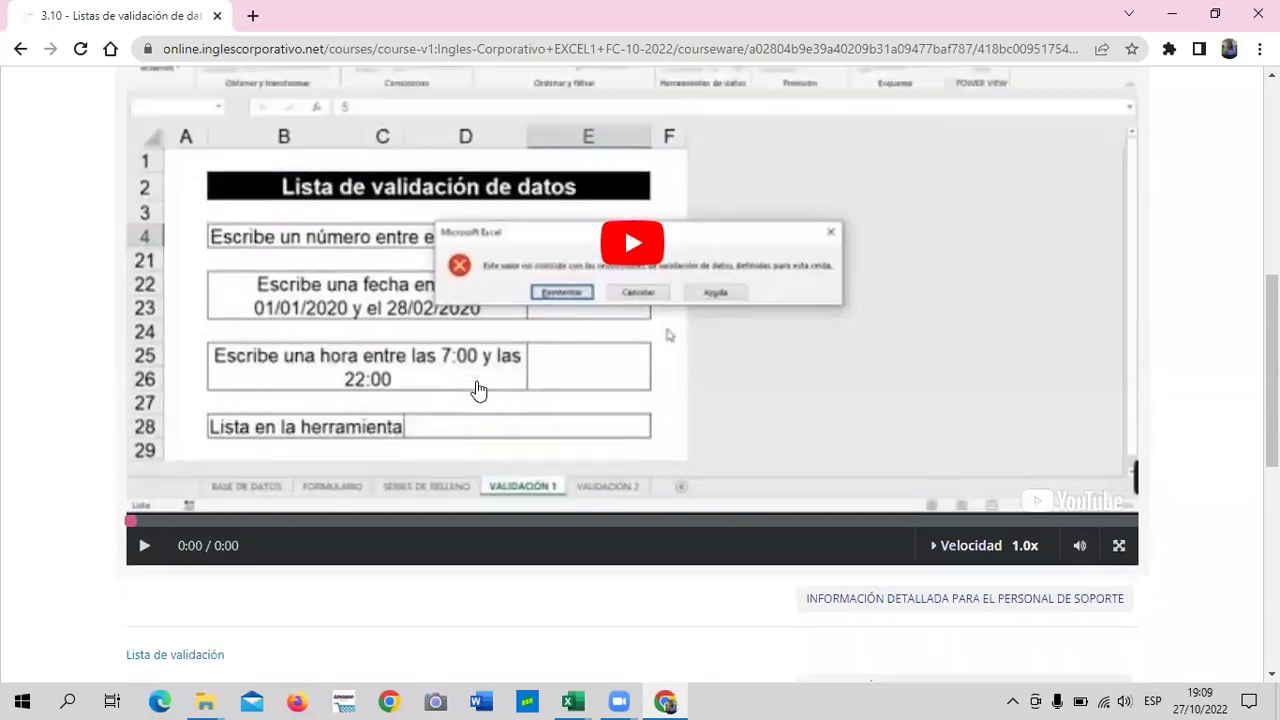
pyautogui.scroll(1, 478, 390)
pyautogui.scroll(2, 480, 392)
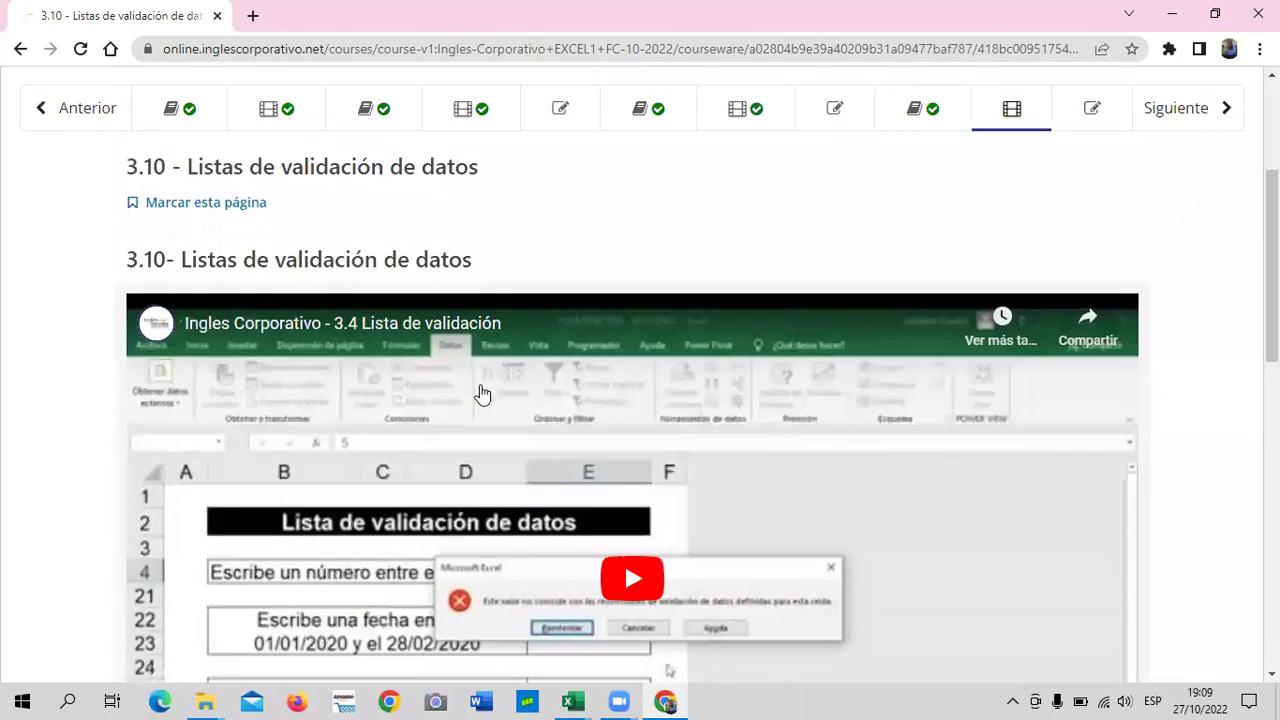
pyautogui.scroll(-1, 480, 392)
pyautogui.scroll(-1, 483, 391)
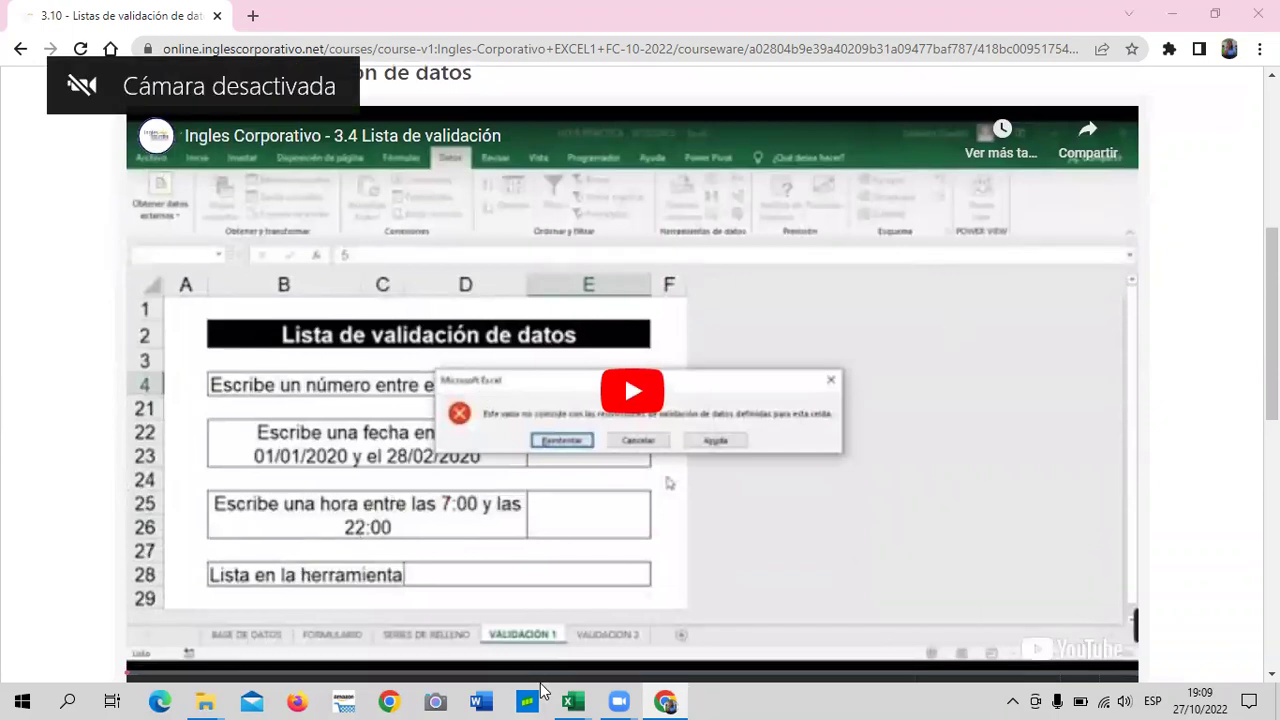
# Step: Play the lesson 3.10 video and pause it where E22 gets the Fecha, entre validation
pyautogui.click(630, 392)
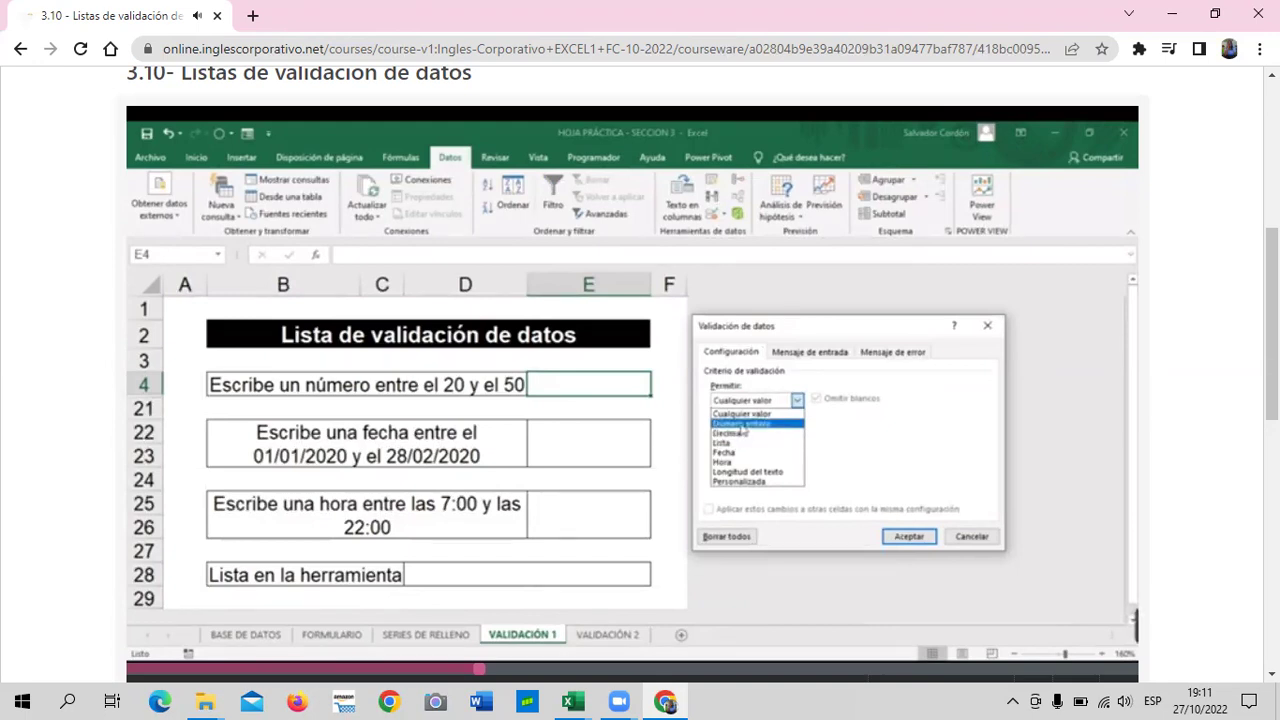
pyautogui.moveTo(752, 372)
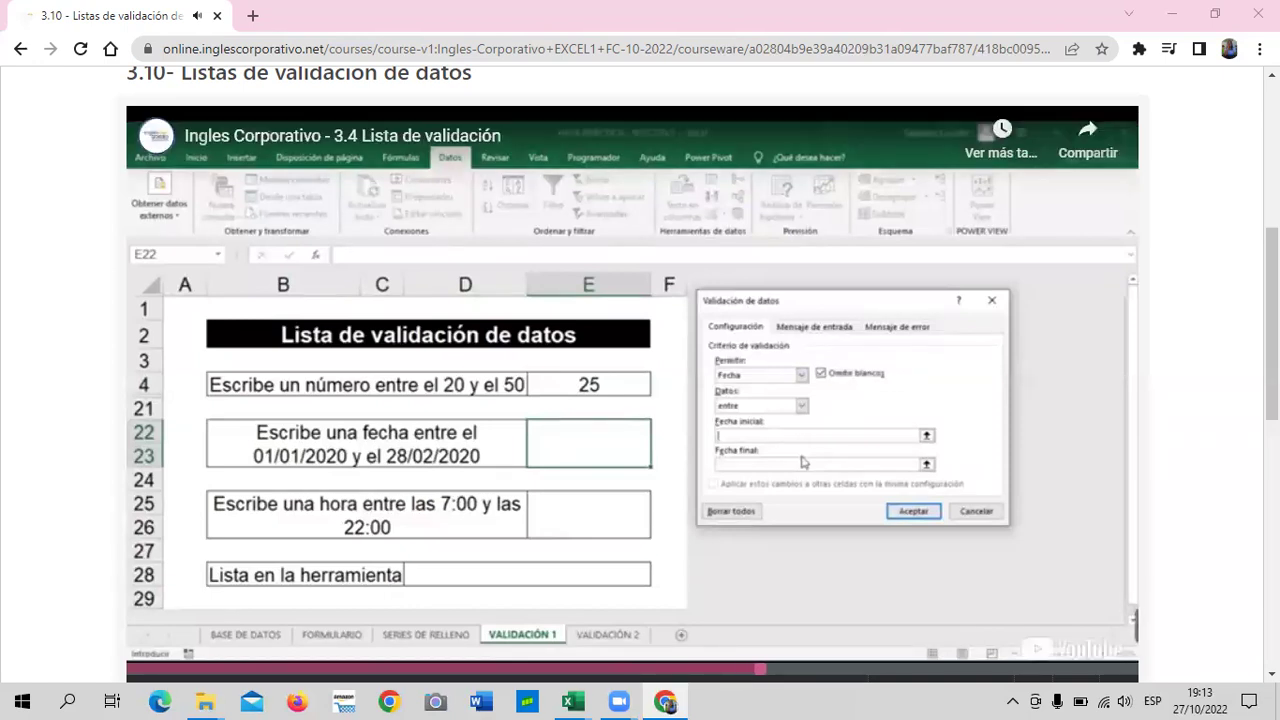
pyautogui.click(613, 418)
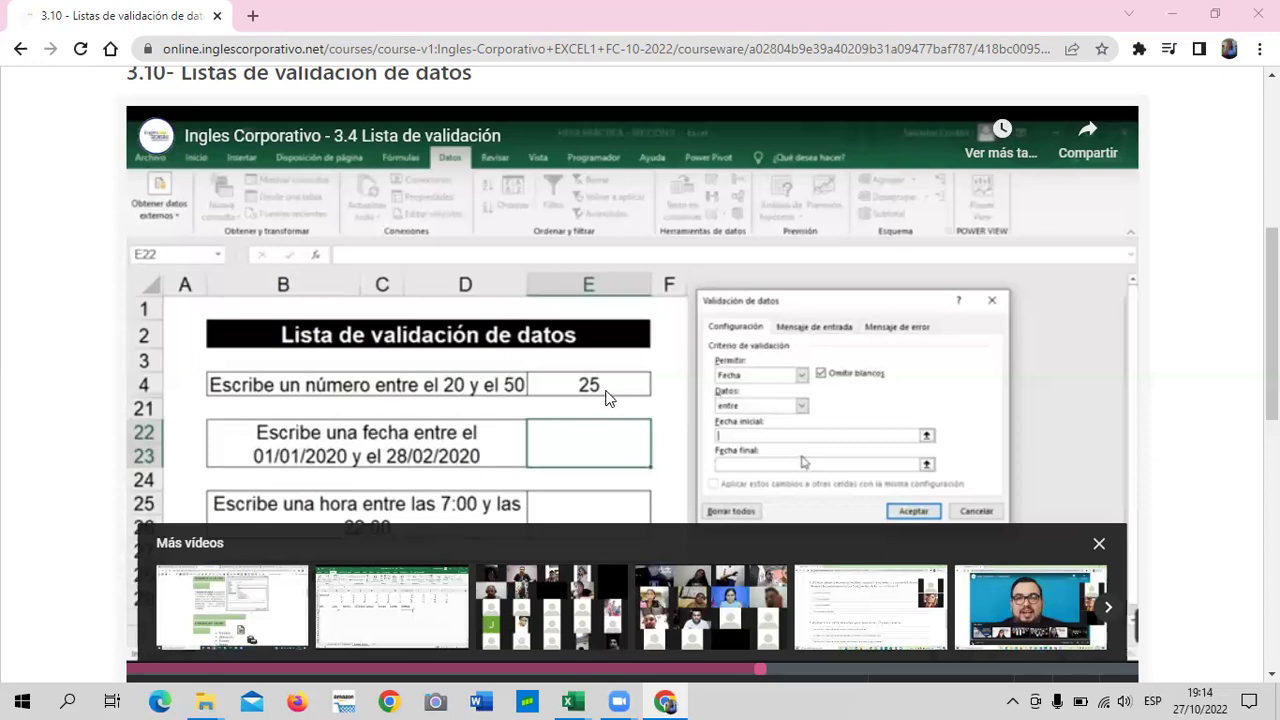
# Step: Resume the lesson video and let it run to its end at 6:16
pyautogui.click(716, 488)
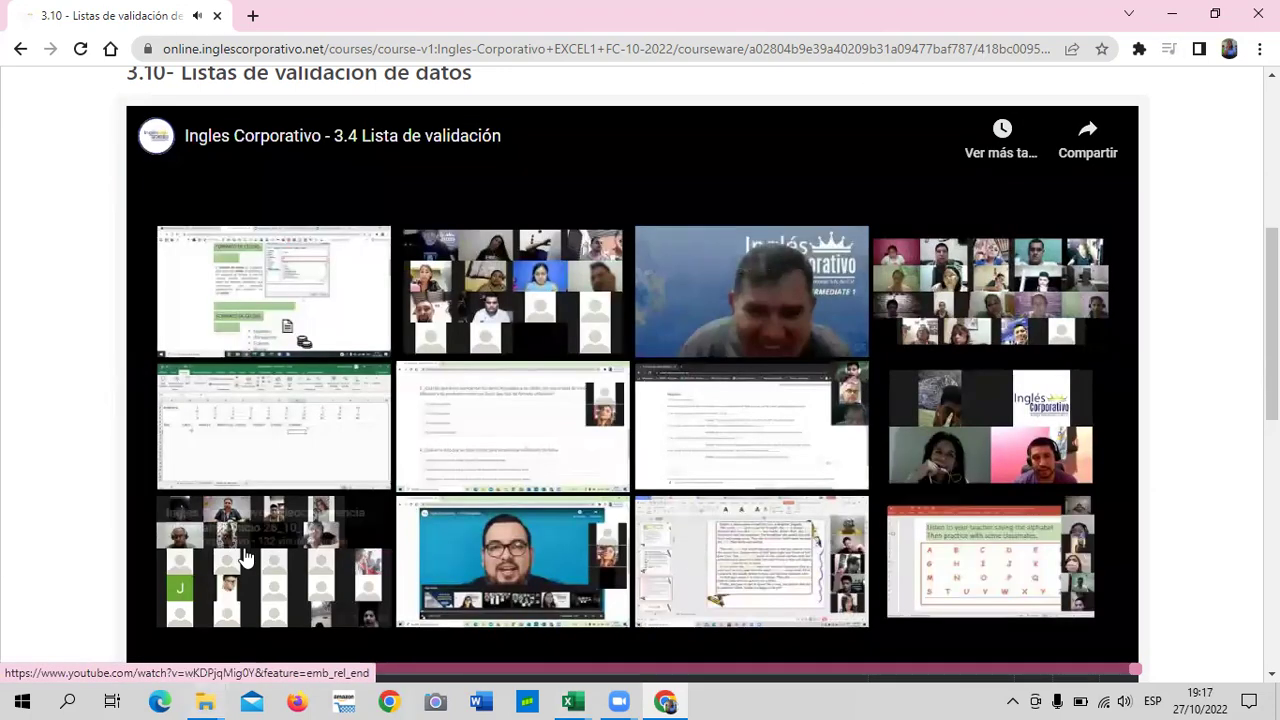
pyautogui.click(440, 697)
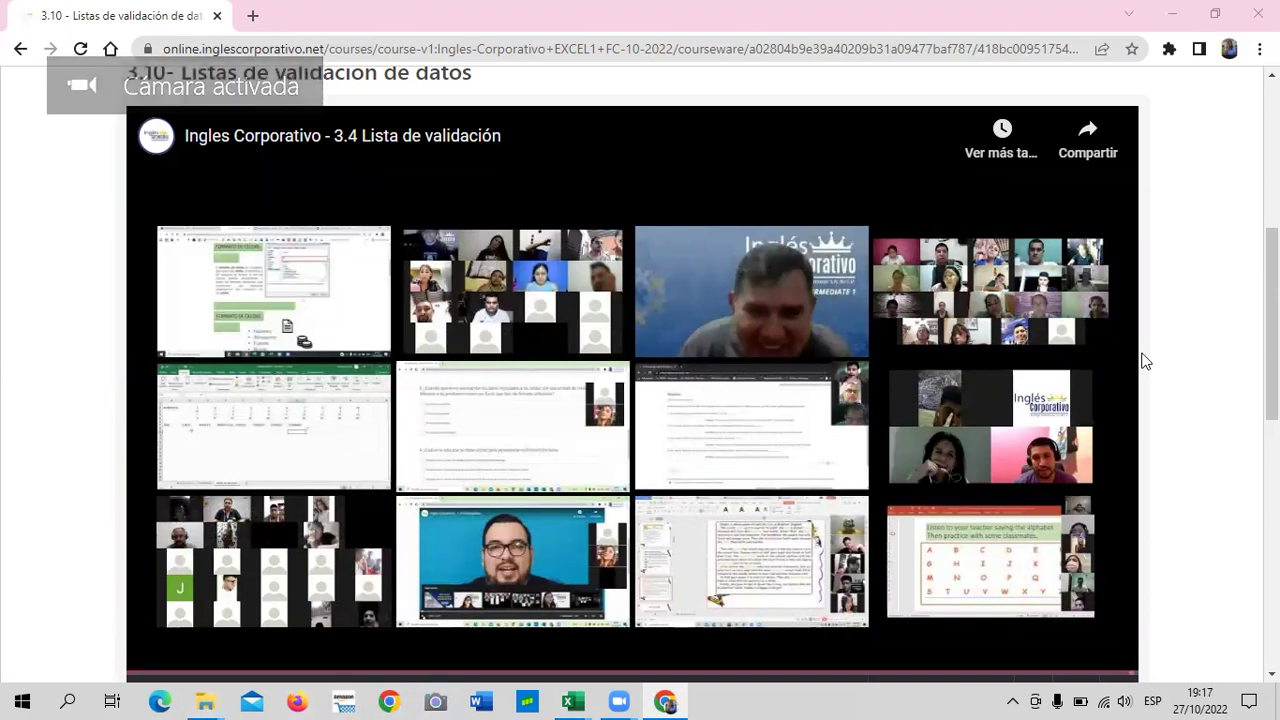
pyautogui.scroll(-1, 1140, 350)
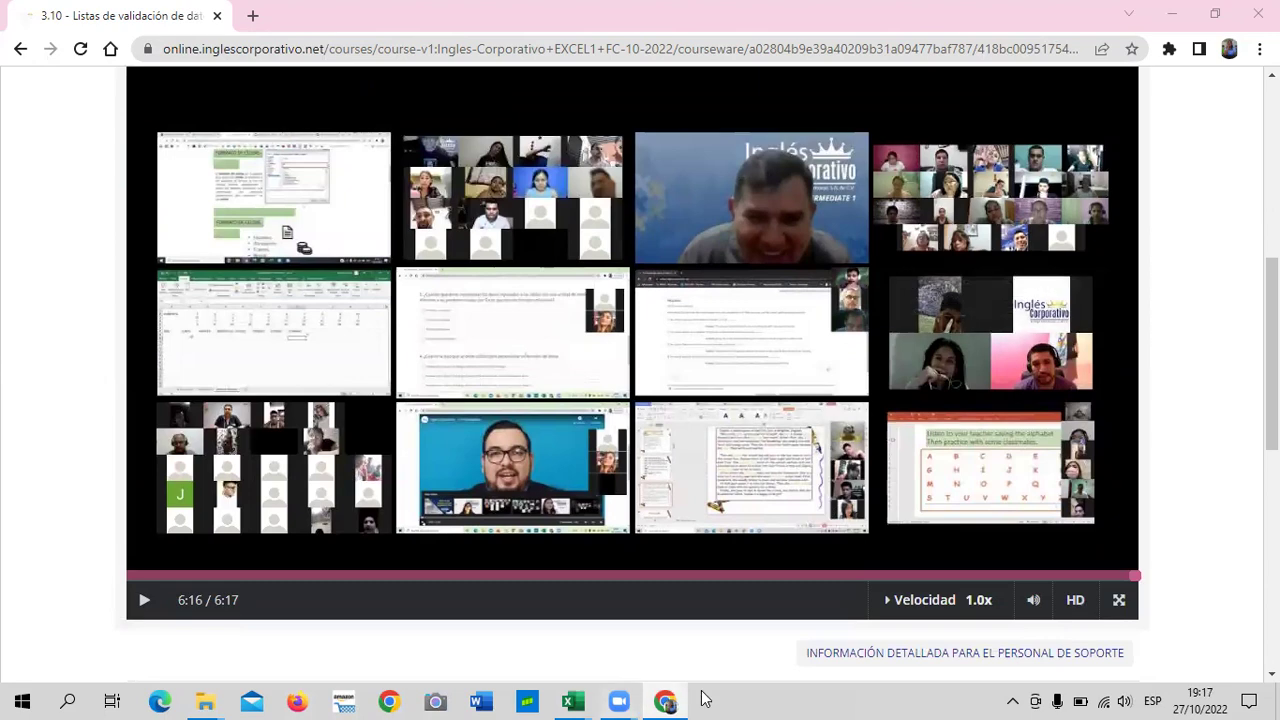
pyautogui.scroll(1, 596, 536)
pyautogui.scroll(2, 590, 535)
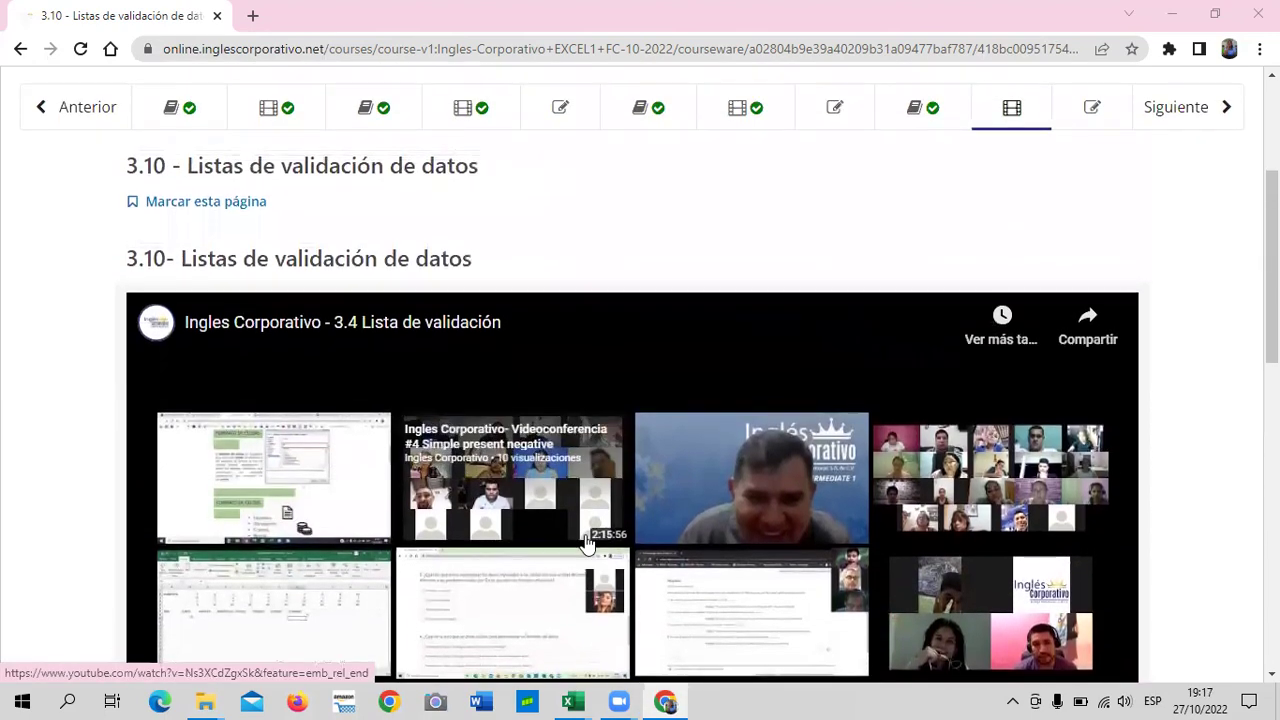
pyautogui.scroll(-4, 571, 586)
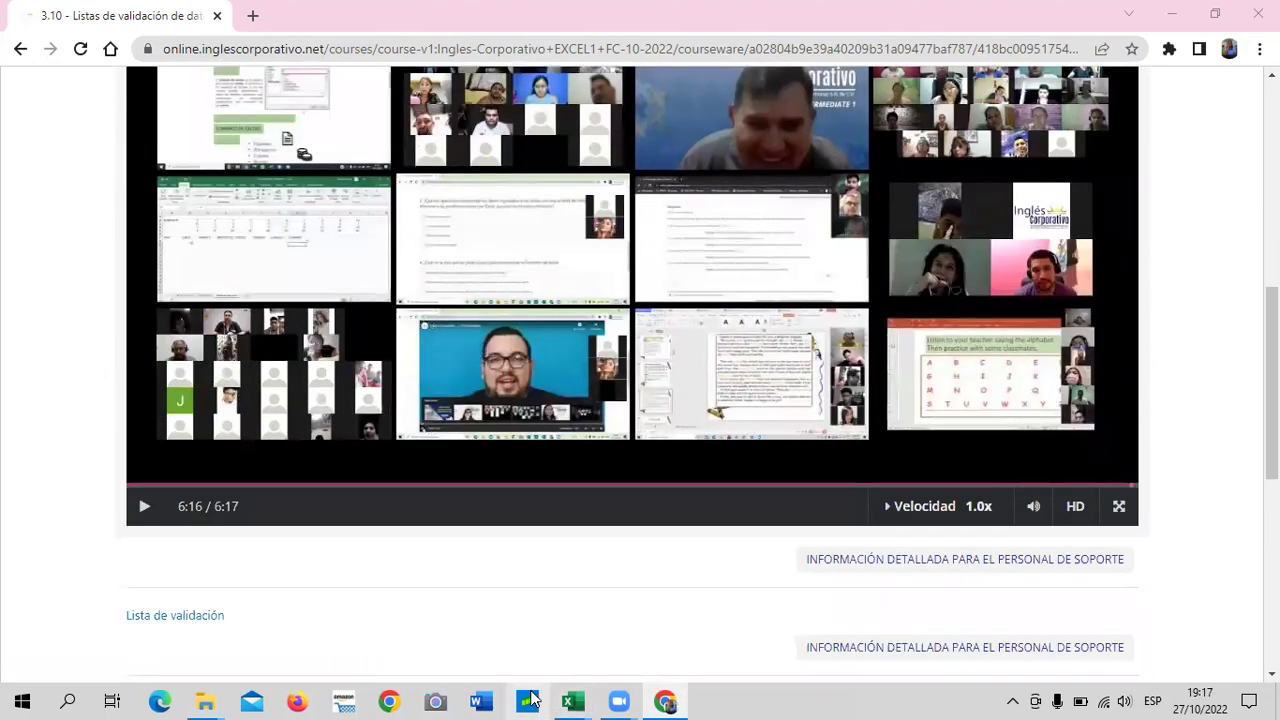
# Step: In the 3.4 Lista de validación workbook's VALIDACIÓN 1 sheet, enter test value 60 in E4
pyautogui.moveTo(573, 700)
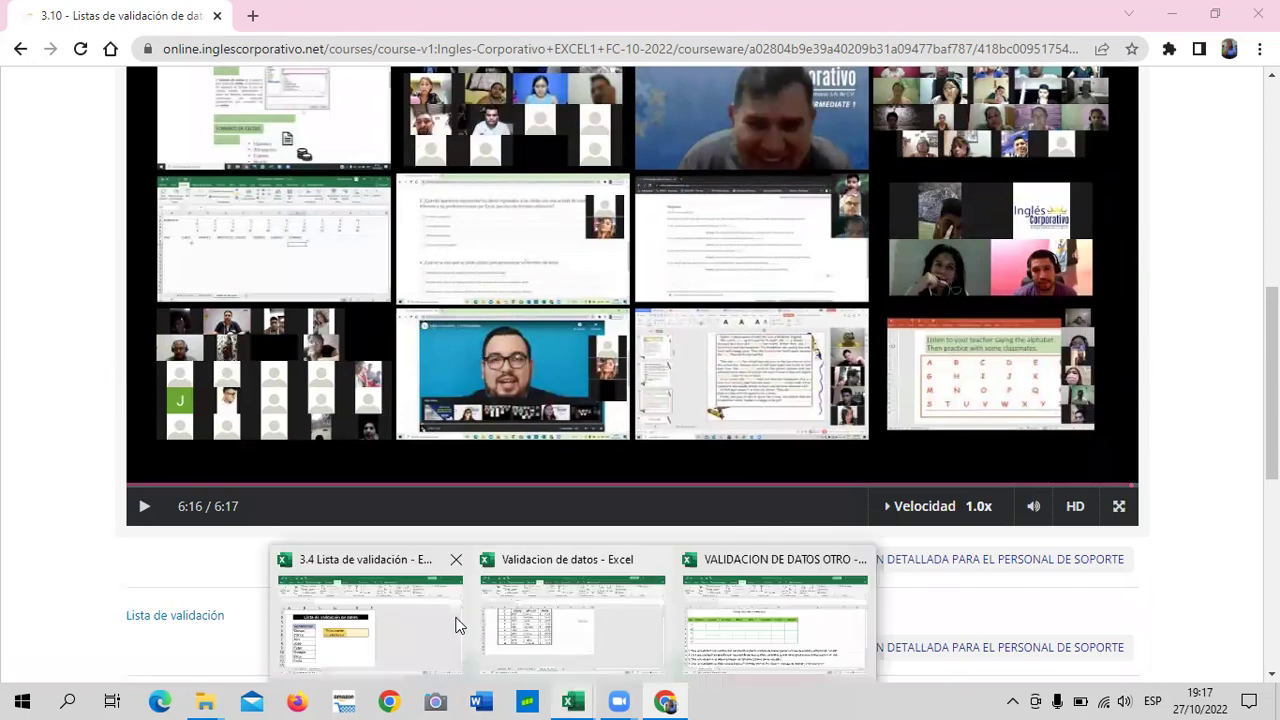
pyautogui.click(414, 632)
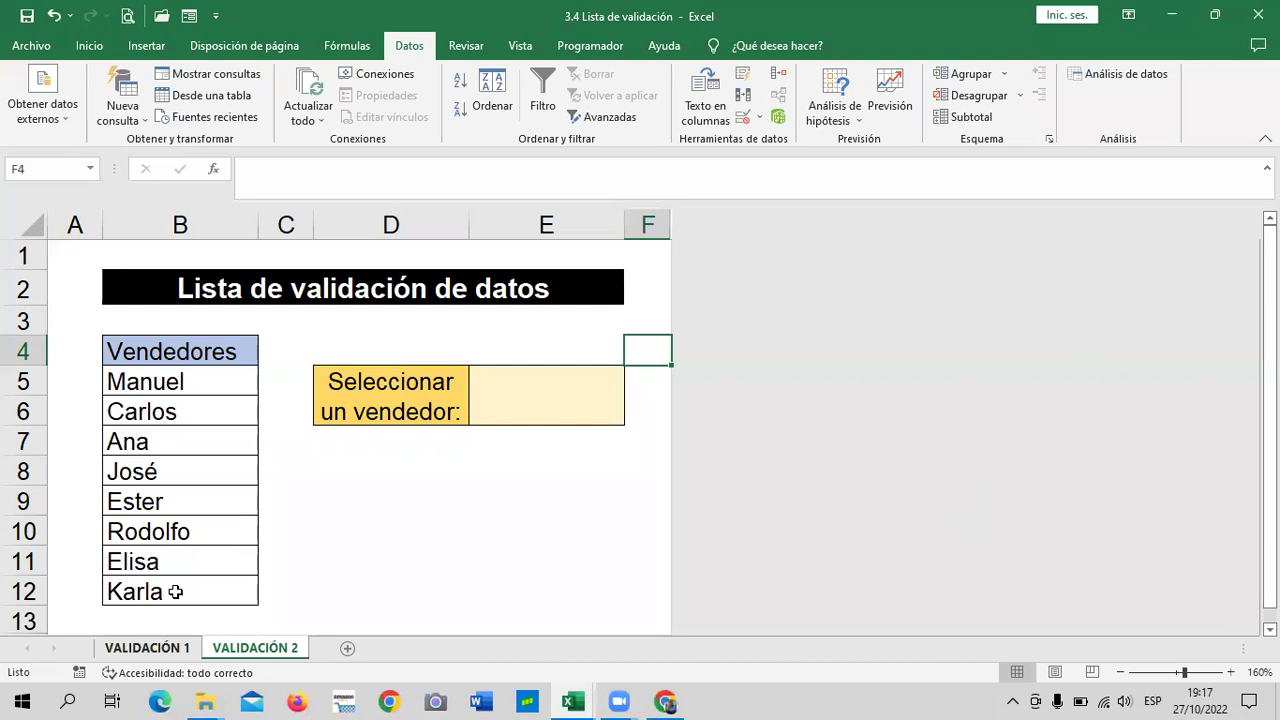
pyautogui.click(415, 533)
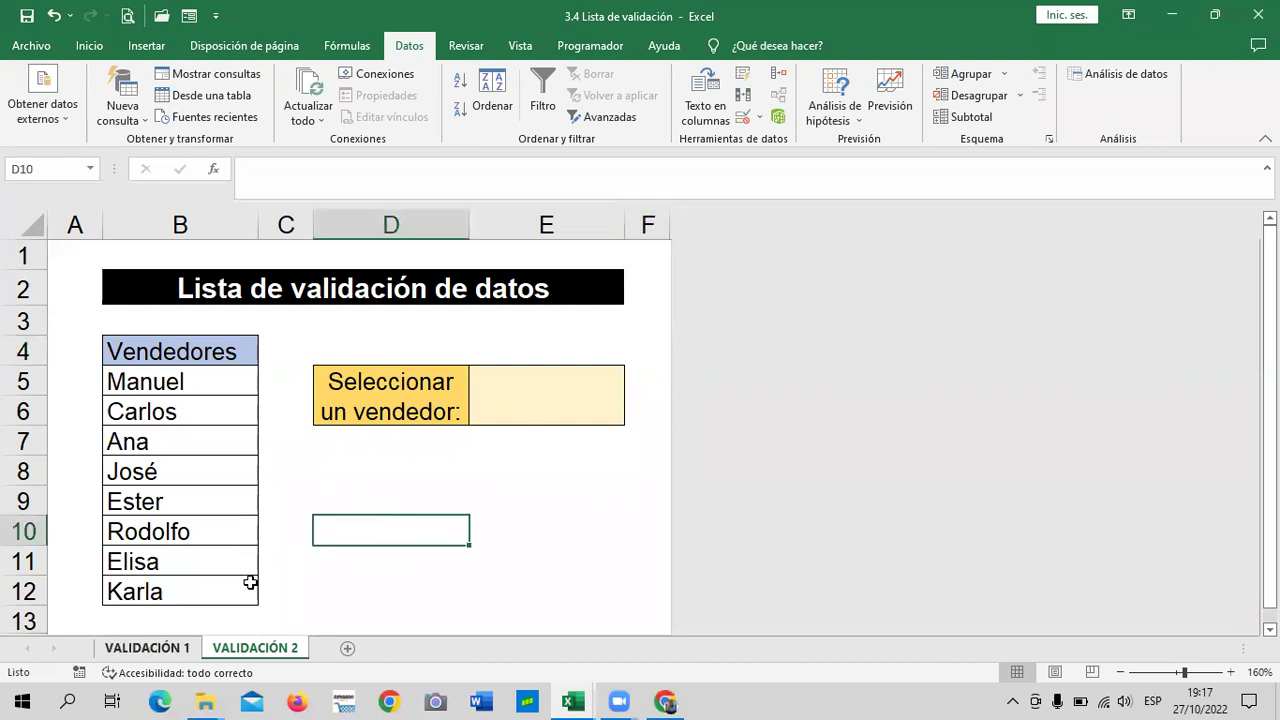
pyautogui.hotkey('ctrl', 'pageup')
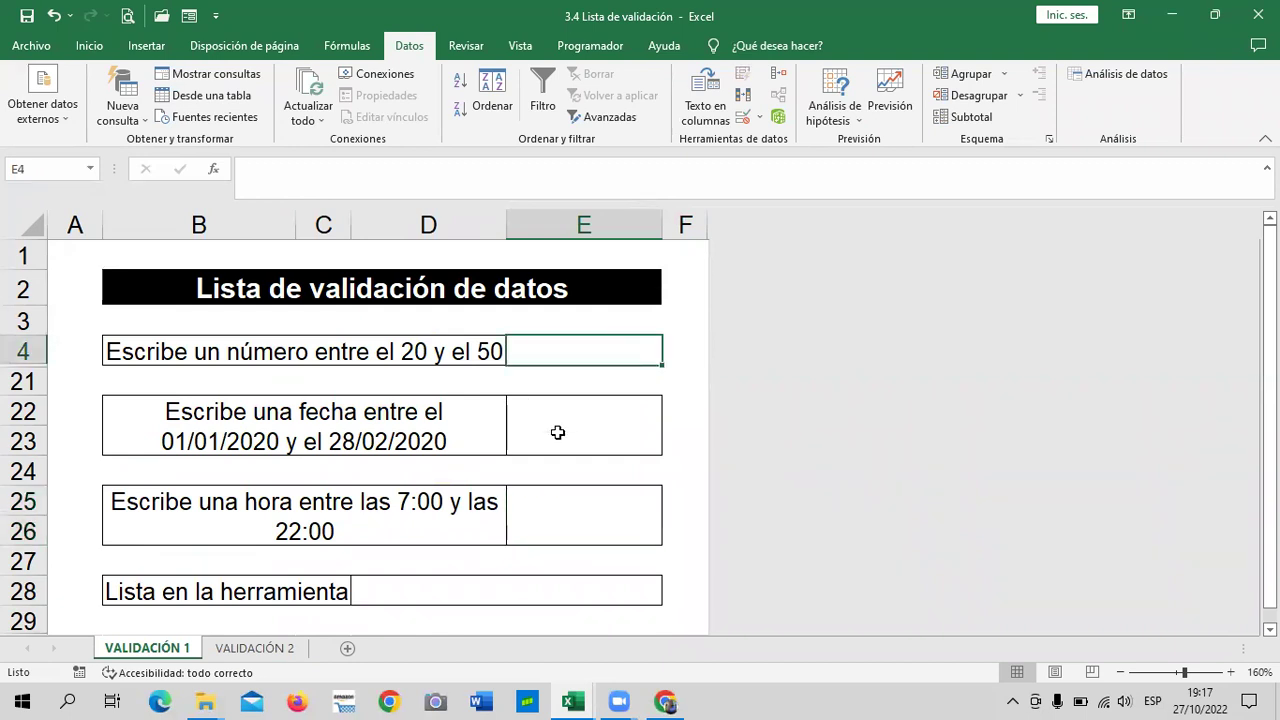
pyautogui.click(588, 405)
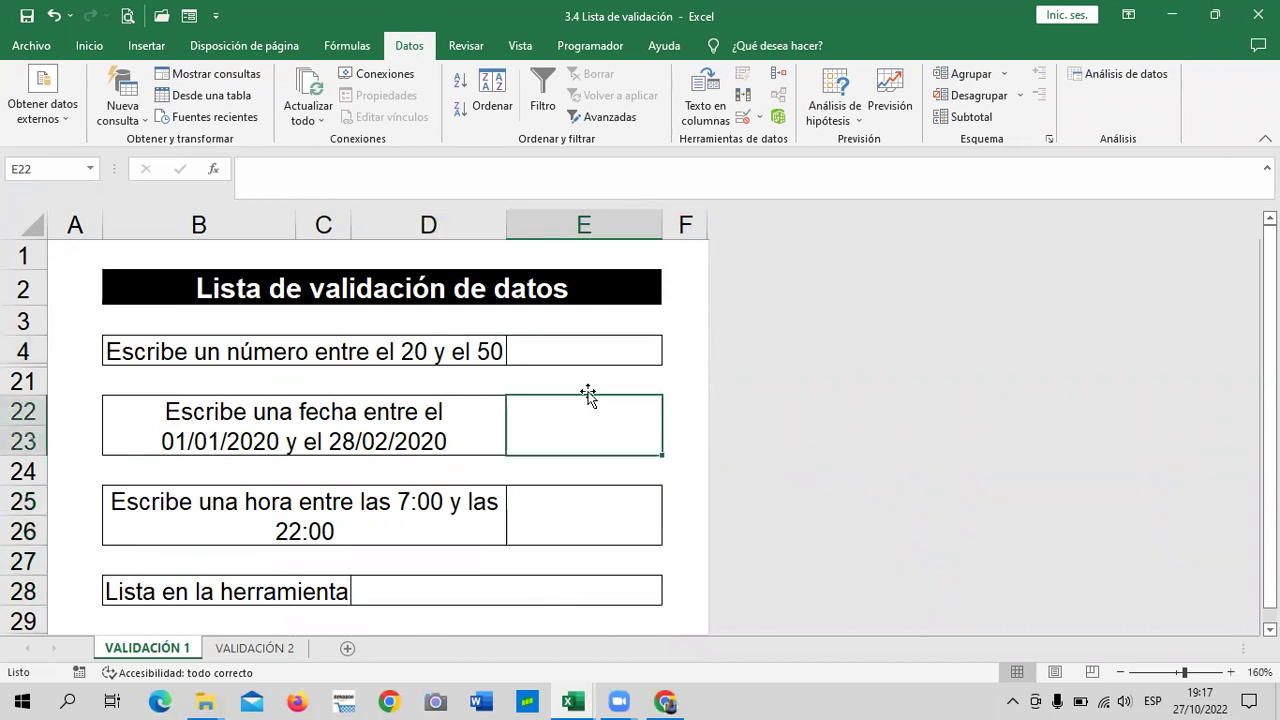
pyautogui.click(586, 350)
pyautogui.write('5')
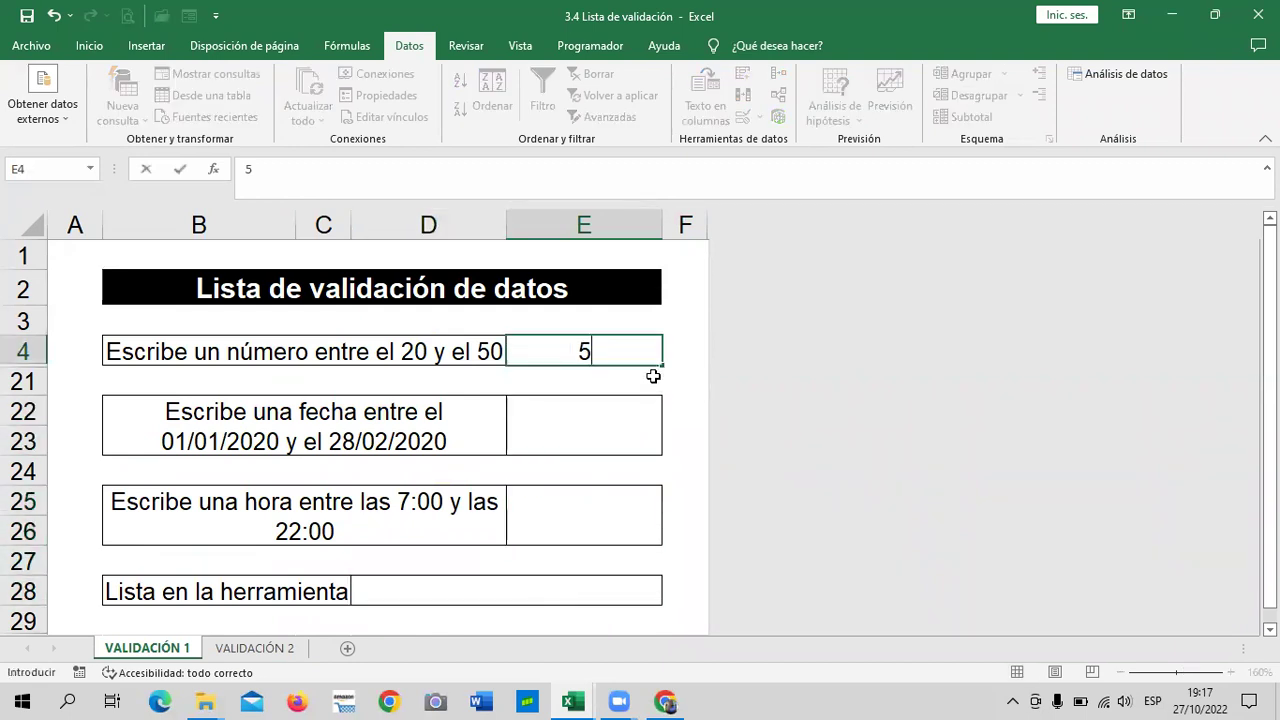
pyautogui.write('60')
pyautogui.press('Return')
pyautogui.press('Return')
# Step: Clear the value from E4 and open its Validación de datos settings
pyautogui.click(591, 351)
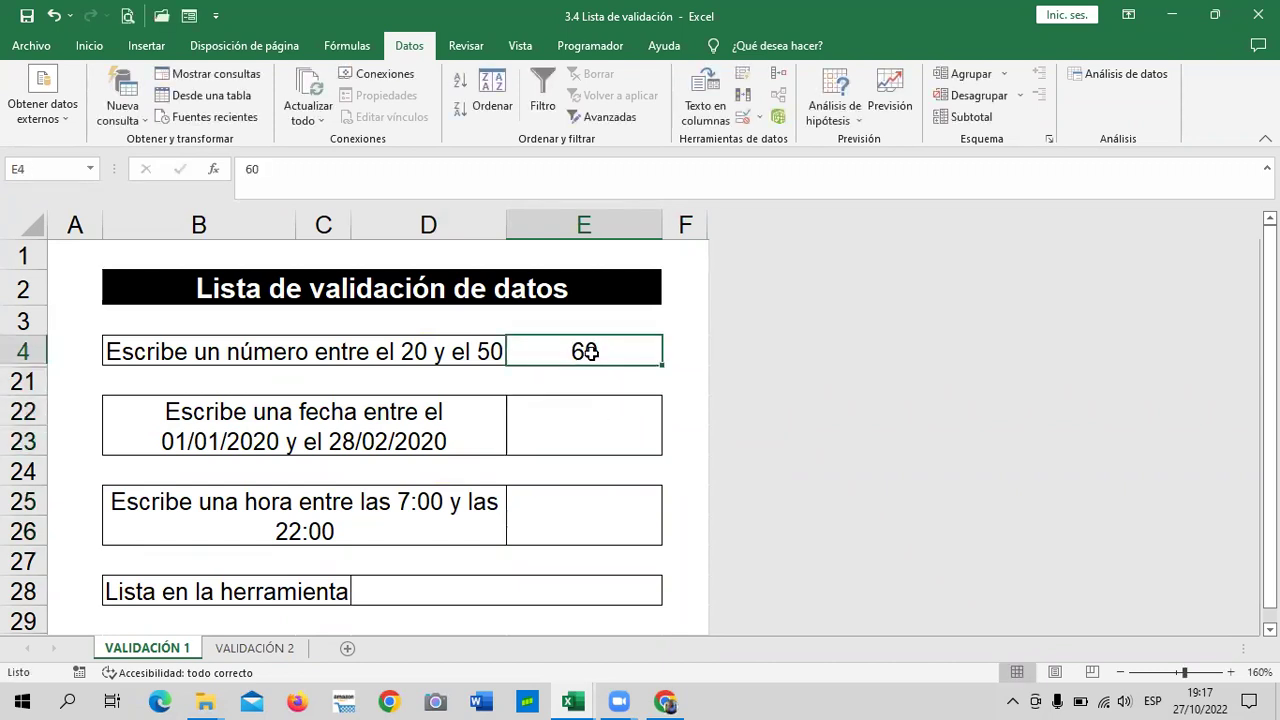
pyautogui.press('Delete')
pyautogui.click(690, 321)
pyautogui.click(631, 346)
pyautogui.click(579, 471)
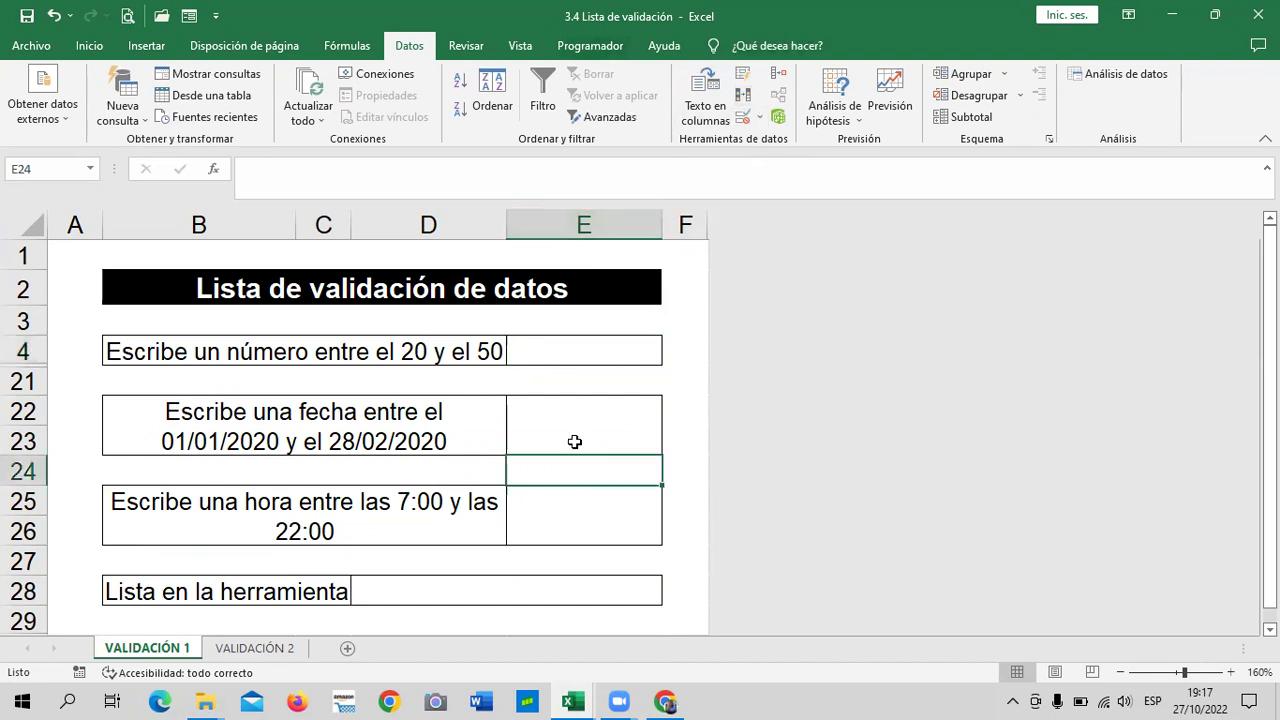
pyautogui.click(599, 348)
pyautogui.click(745, 118)
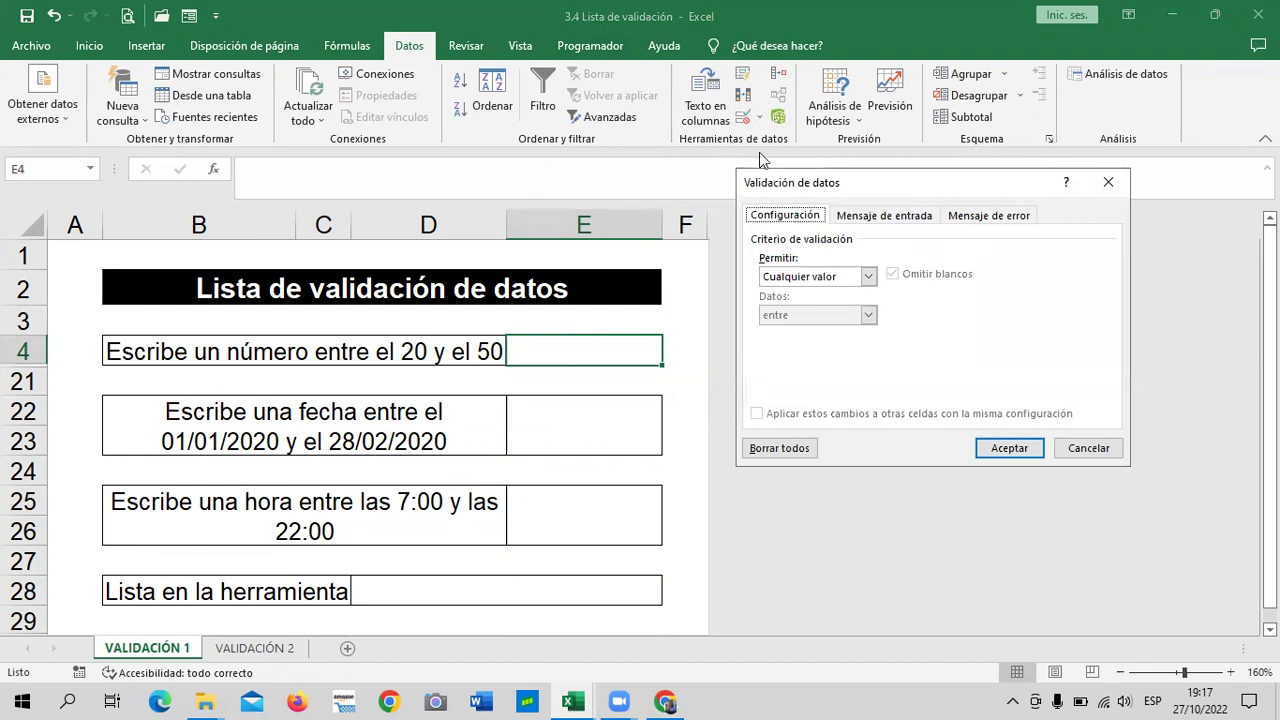
# Step: Try Número entero with entre for E4, then cancel so no rule is applied
pyautogui.click(868, 277)
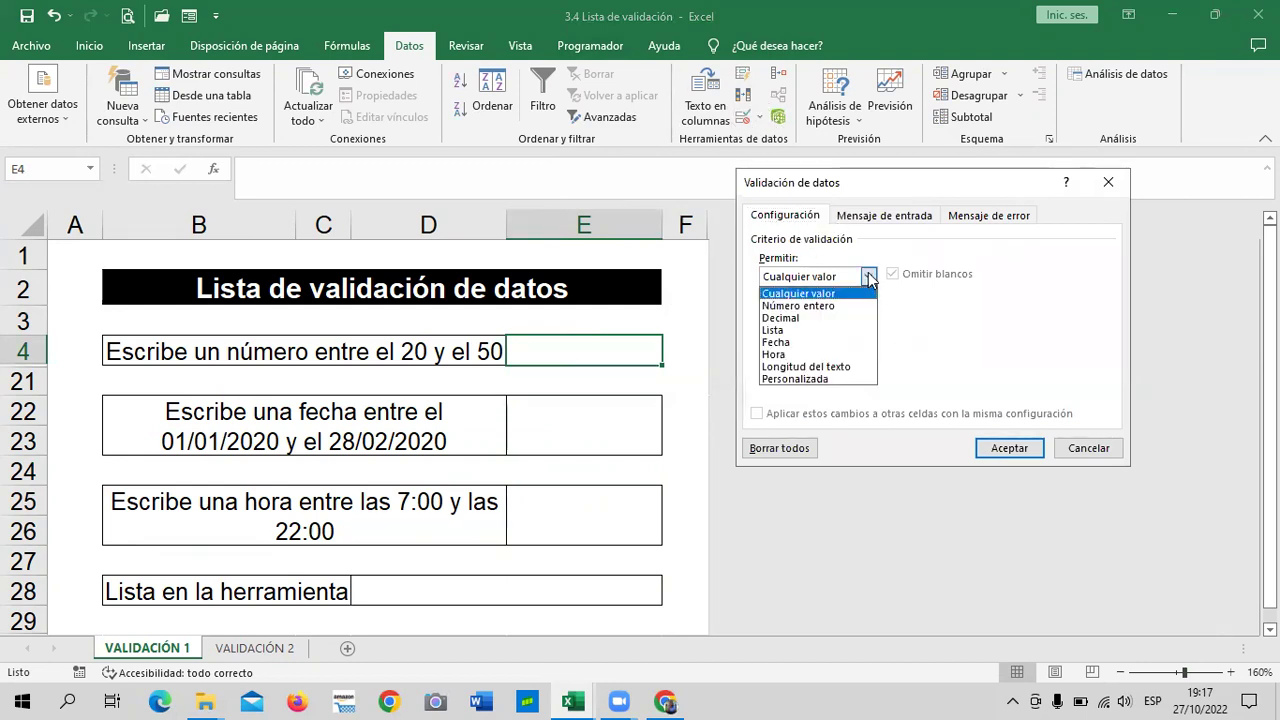
pyautogui.click(828, 306)
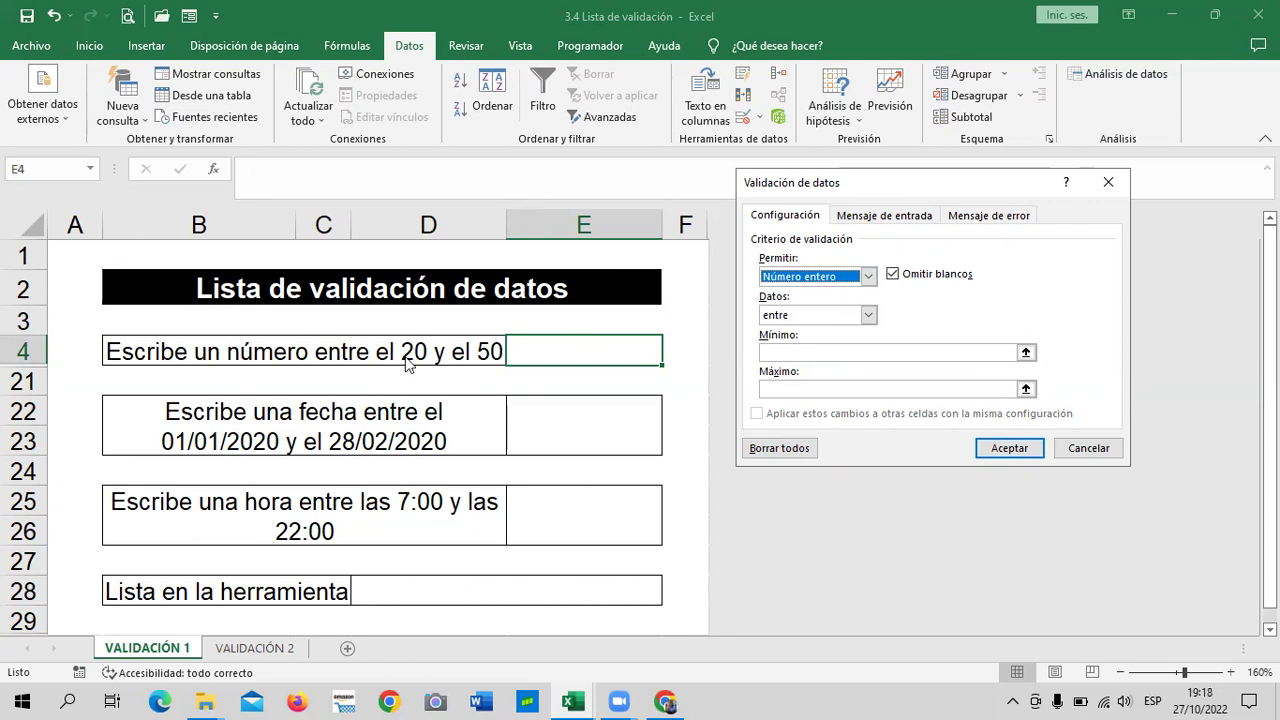
pyautogui.click(868, 315)
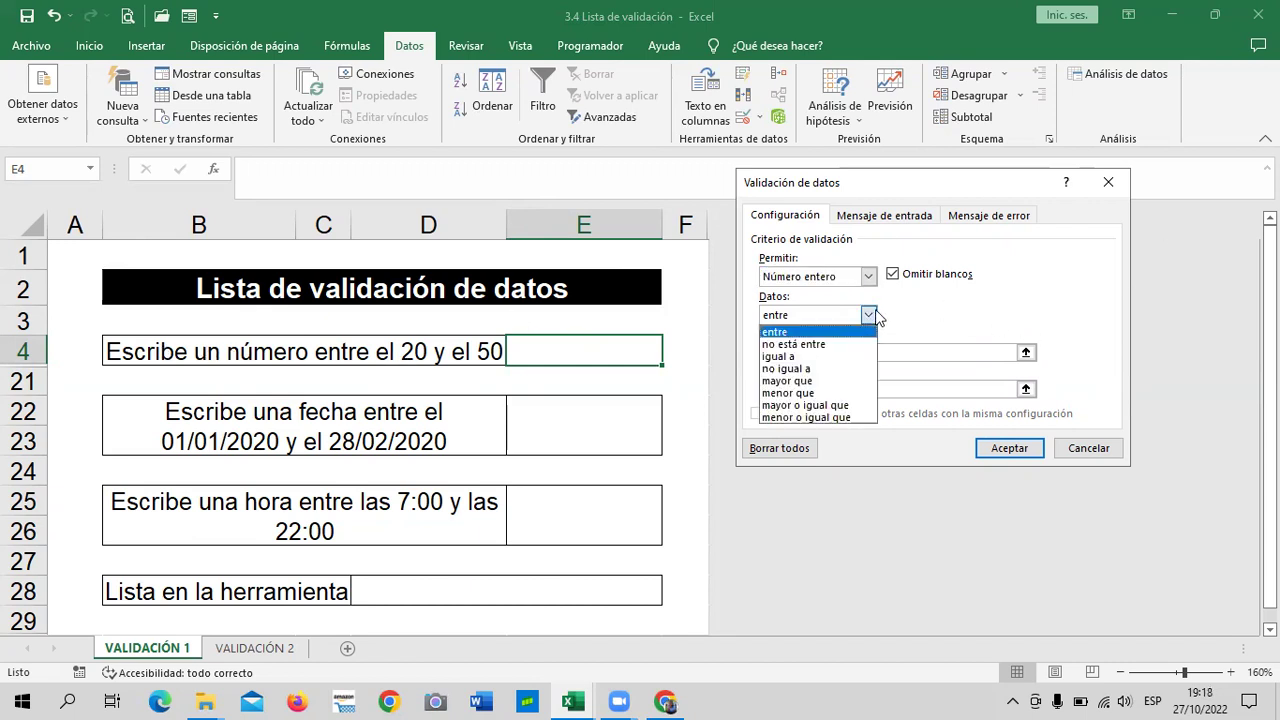
pyautogui.click(932, 323)
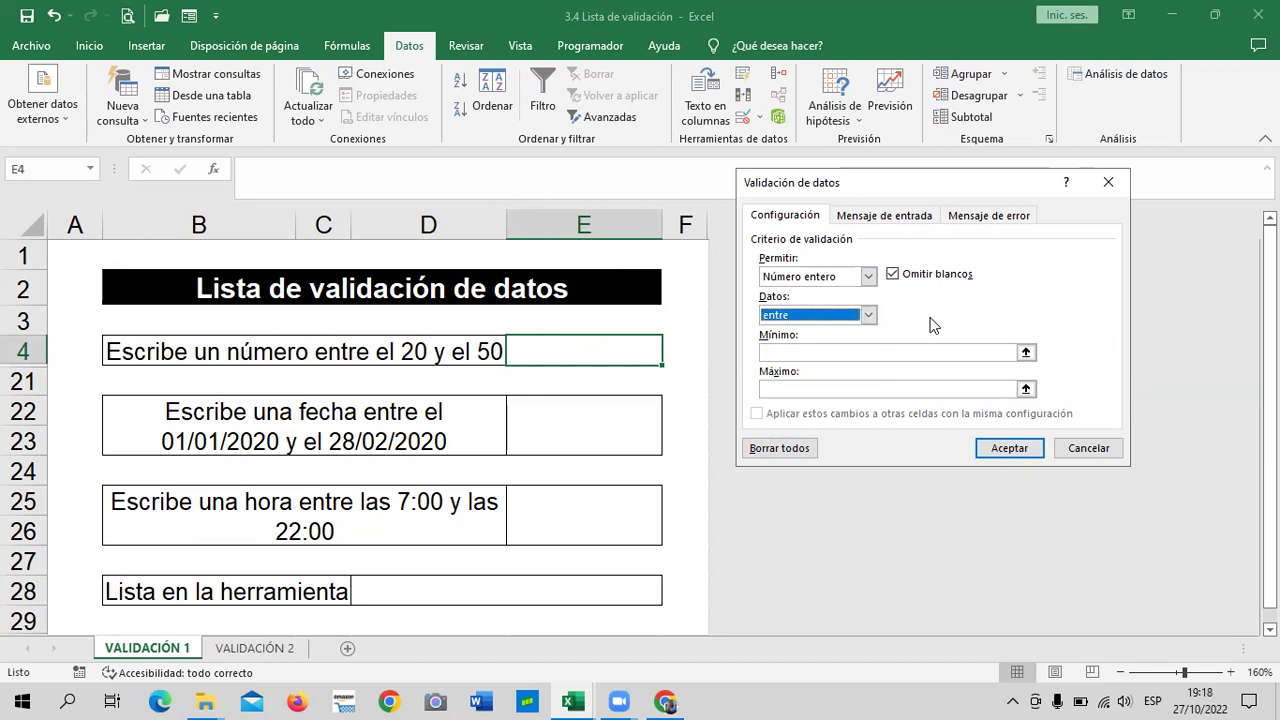
pyautogui.click(1076, 447)
pyautogui.click(585, 438)
pyautogui.click(563, 344)
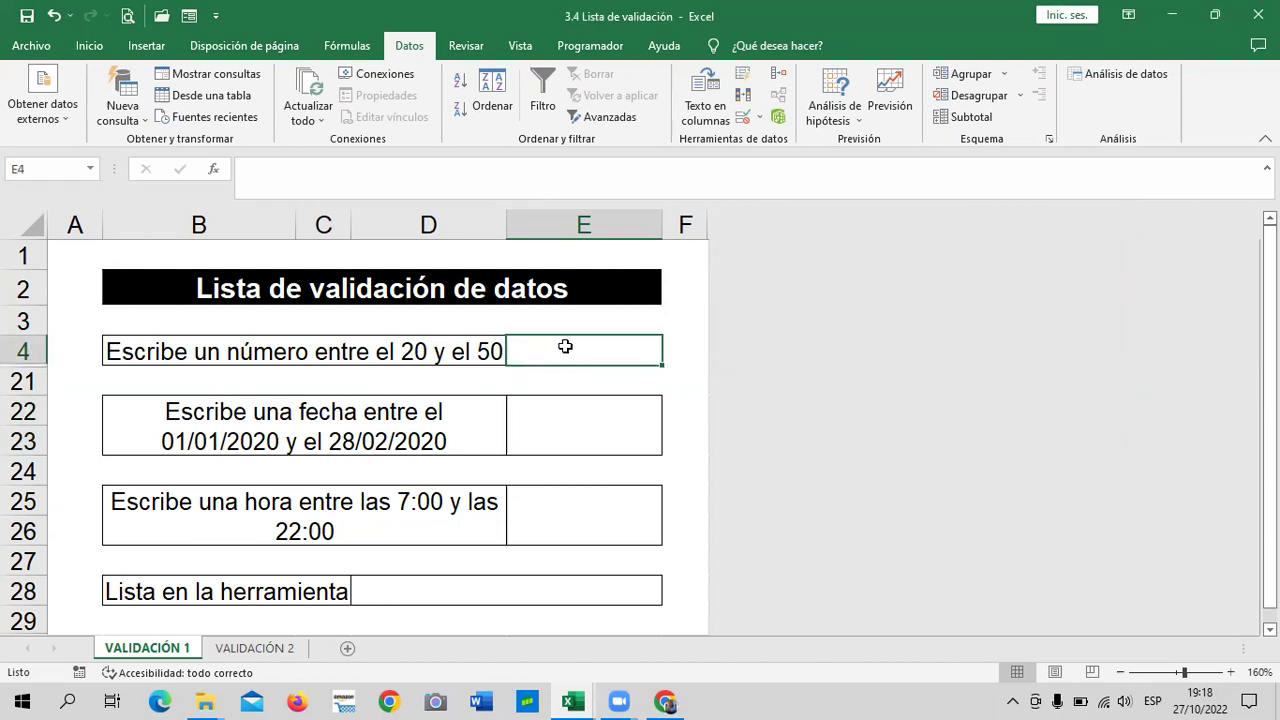
pyautogui.click(258, 356)
# Step: Select B4:E28 and remove all its validation rules with Borrar todos
pyautogui.moveTo(598, 339); pyautogui.dragTo(600, 589)
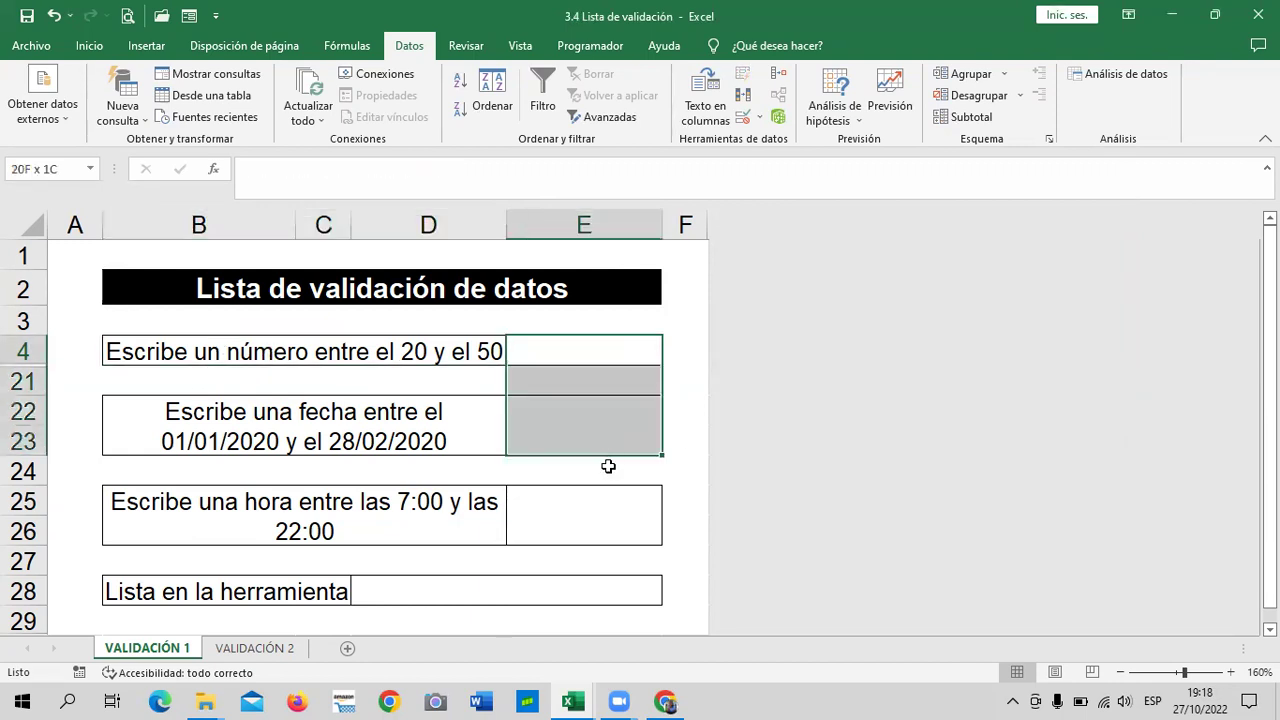
pyautogui.click(668, 418)
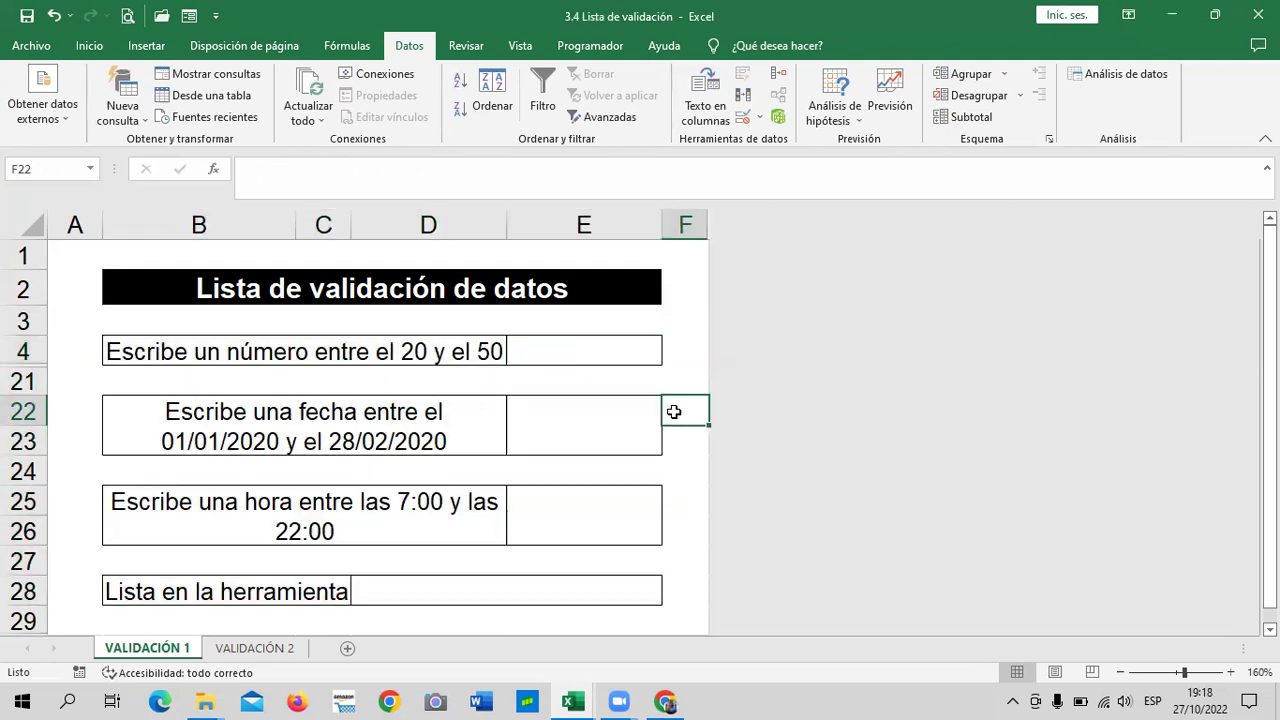
pyautogui.click(423, 593)
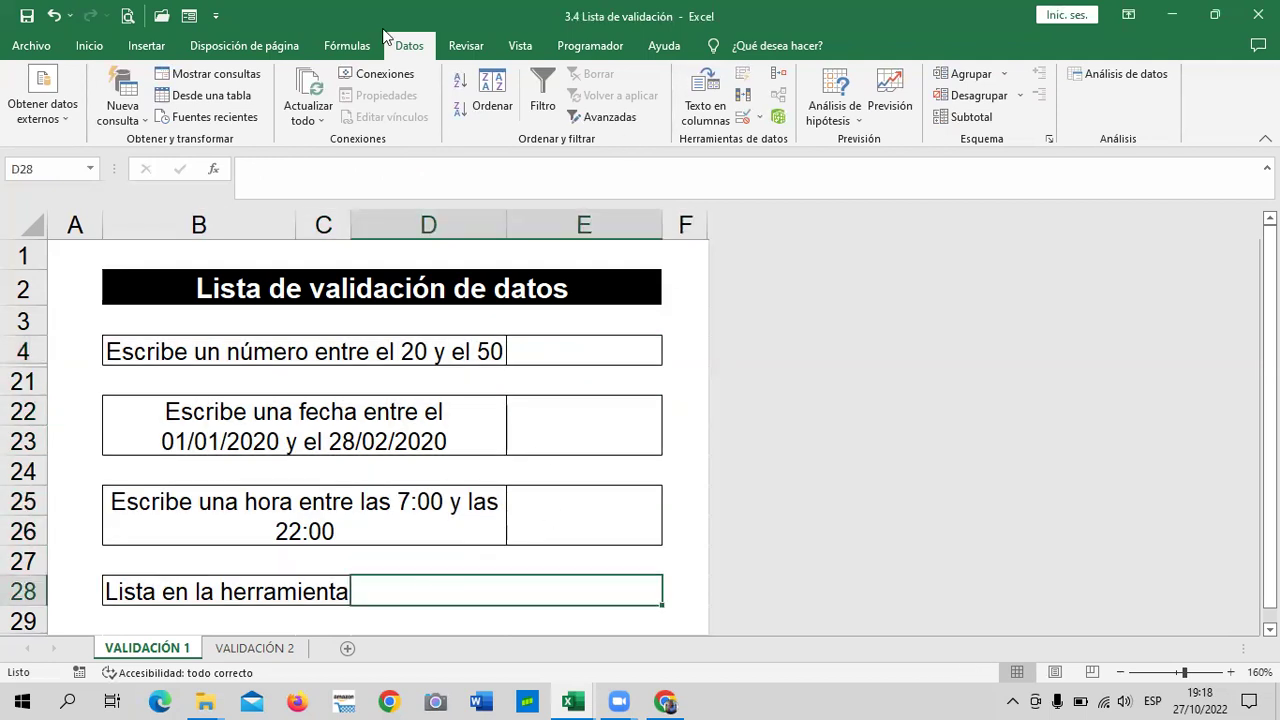
pyautogui.moveTo(602, 352)
pyautogui.mouseDown()
pyautogui.moveTo(612, 406)
pyautogui.moveTo(311, 456)
pyautogui.mouseUp()
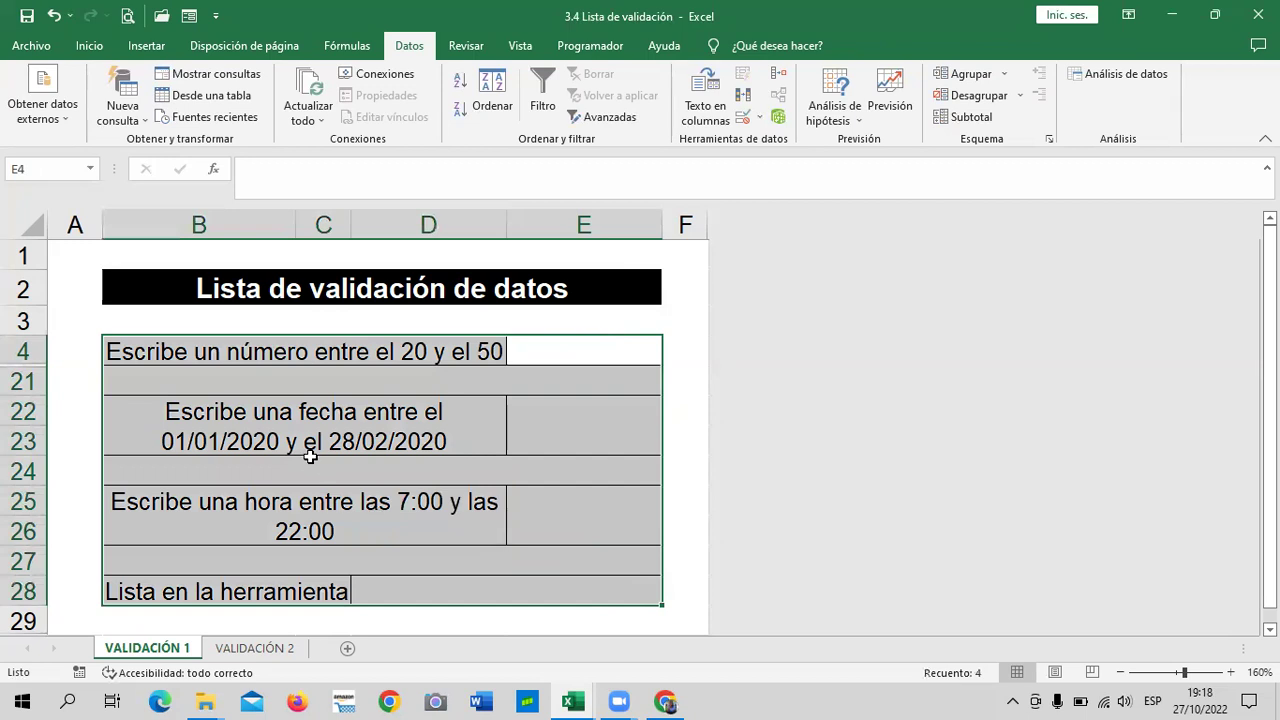
pyautogui.click(760, 118)
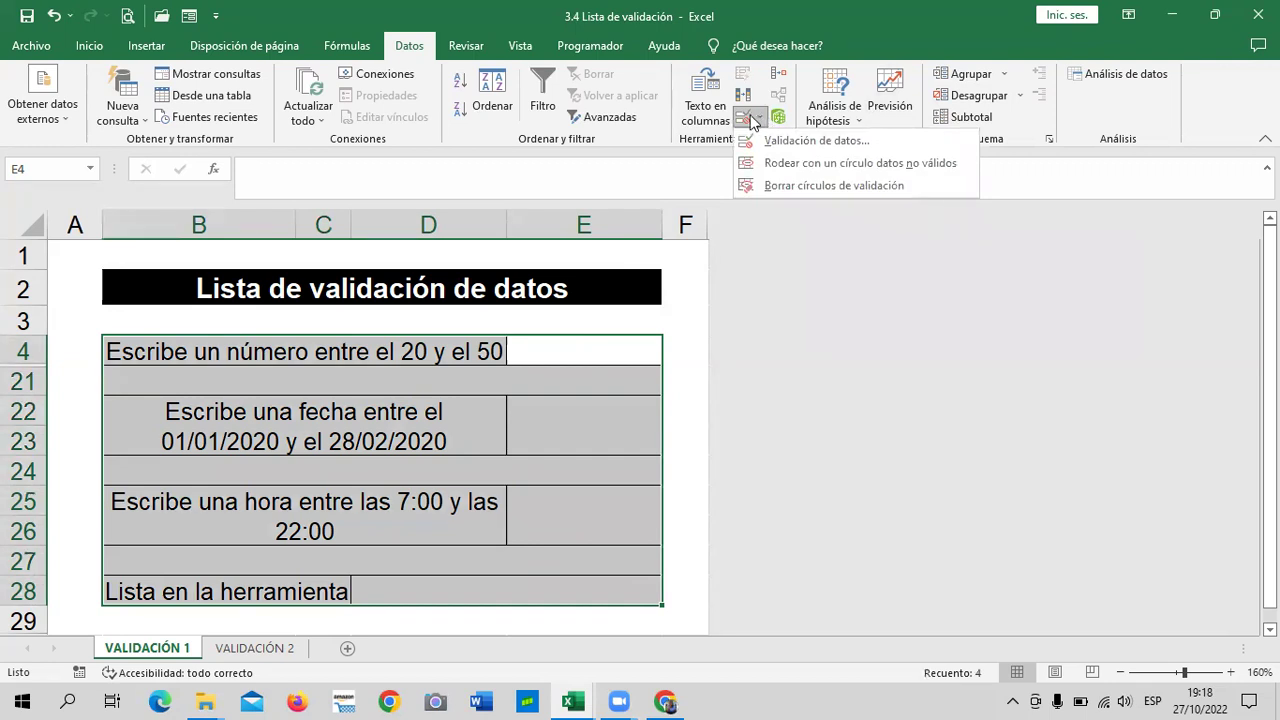
pyautogui.click(742, 114)
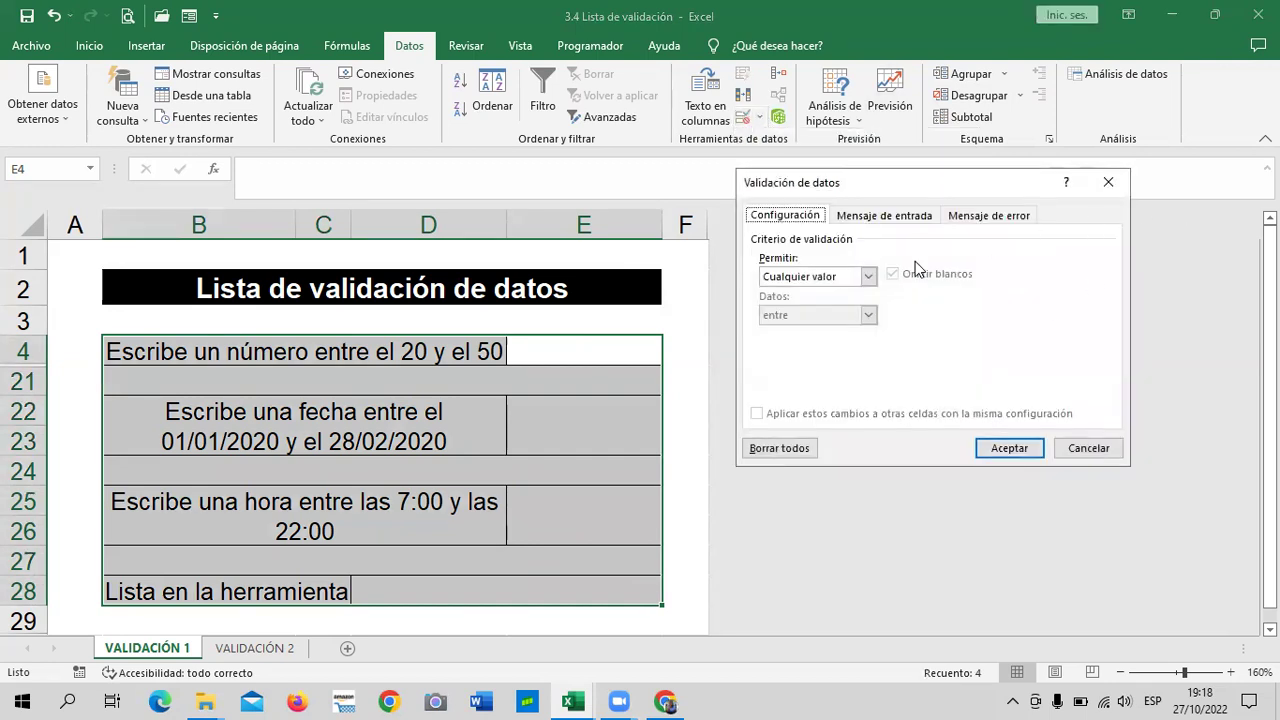
pyautogui.click(797, 455)
pyautogui.click(1012, 449)
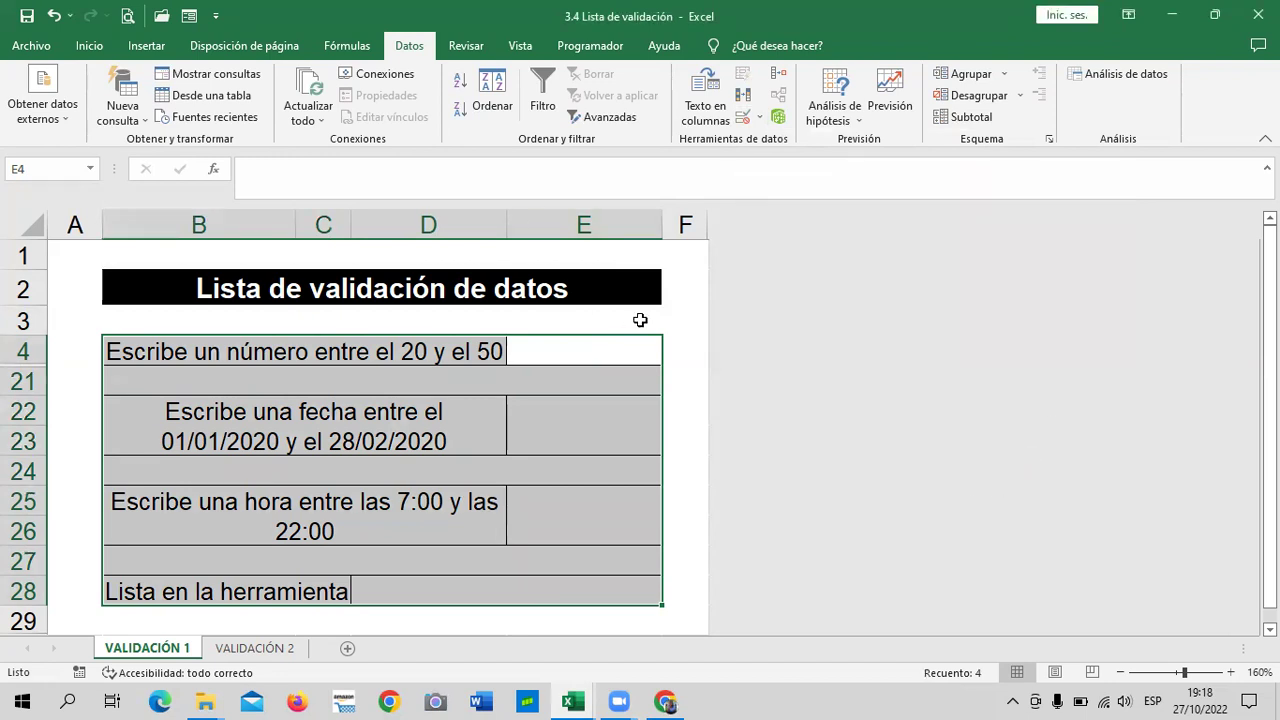
# Step: Select E4 and reopen its Validación de datos settings
pyautogui.click(672, 316)
pyautogui.press('Down')
pyautogui.press('Down')
pyautogui.click(603, 355)
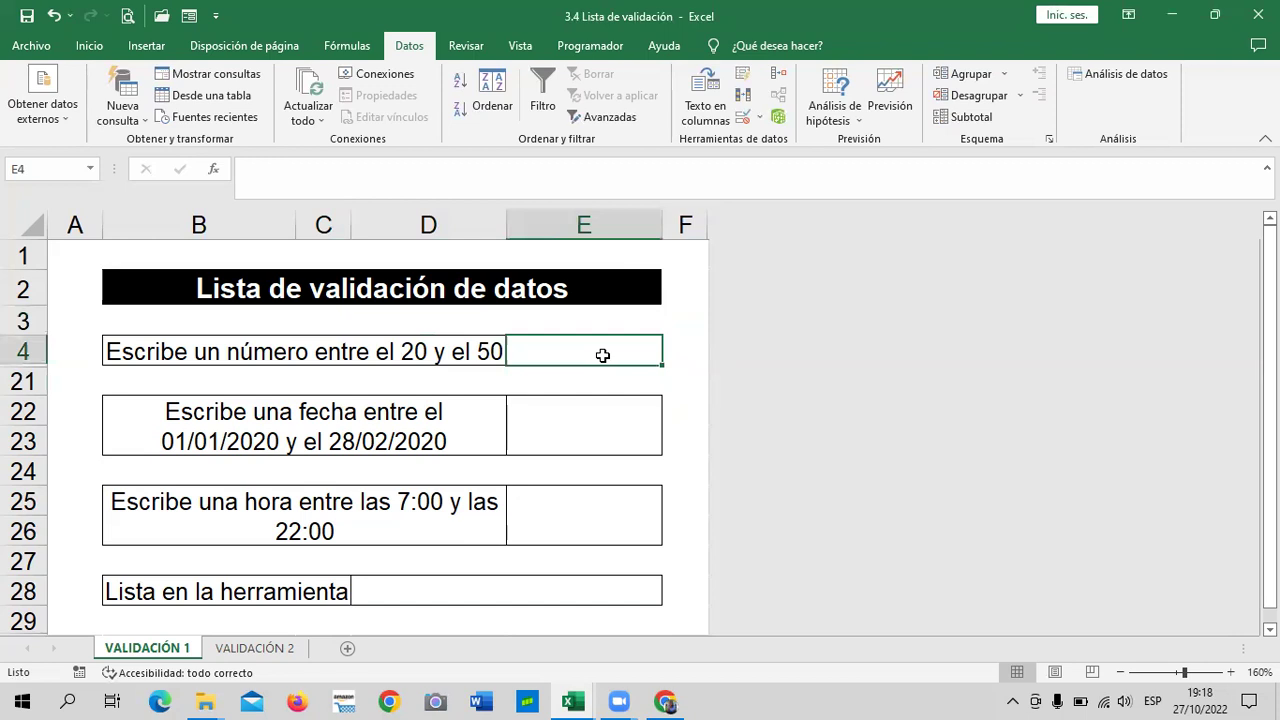
pyautogui.click(548, 440)
pyautogui.click(584, 348)
pyautogui.click(743, 115)
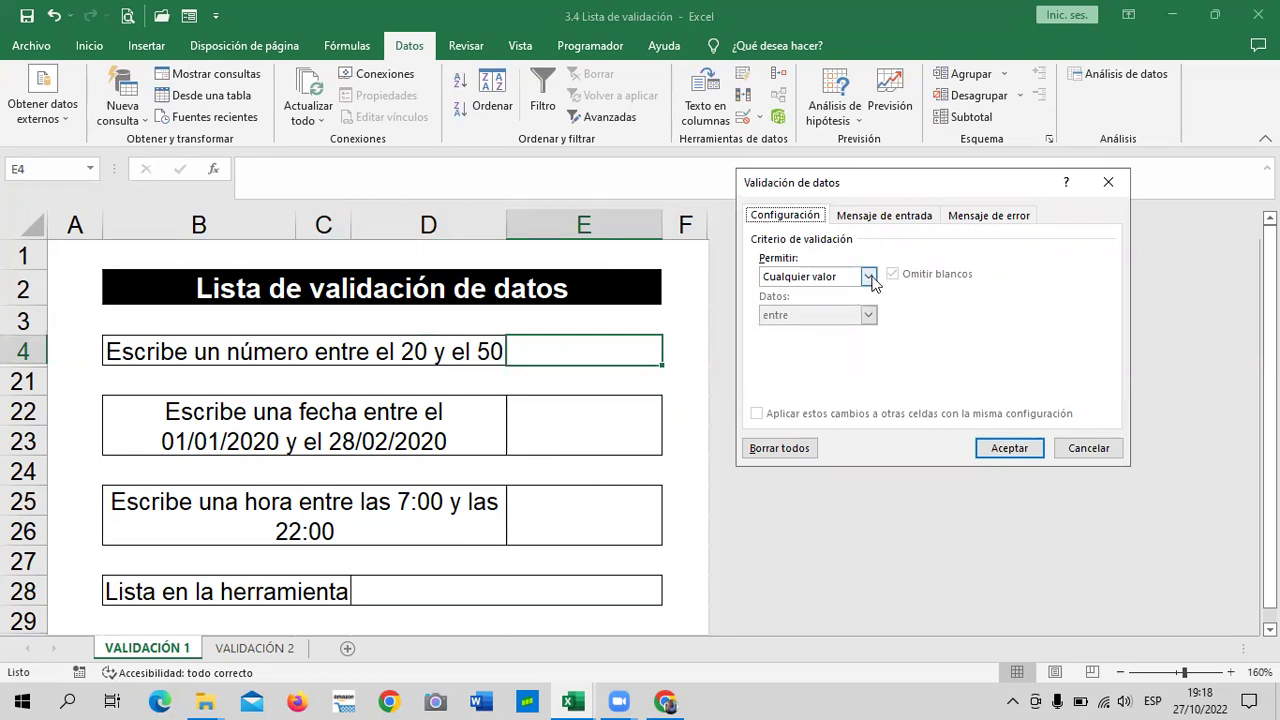
# Step: Give E4 a Número entero, entre rule with Mínimo 20 and Máximo 50, and apply it
pyautogui.click(868, 277)
pyautogui.click(828, 305)
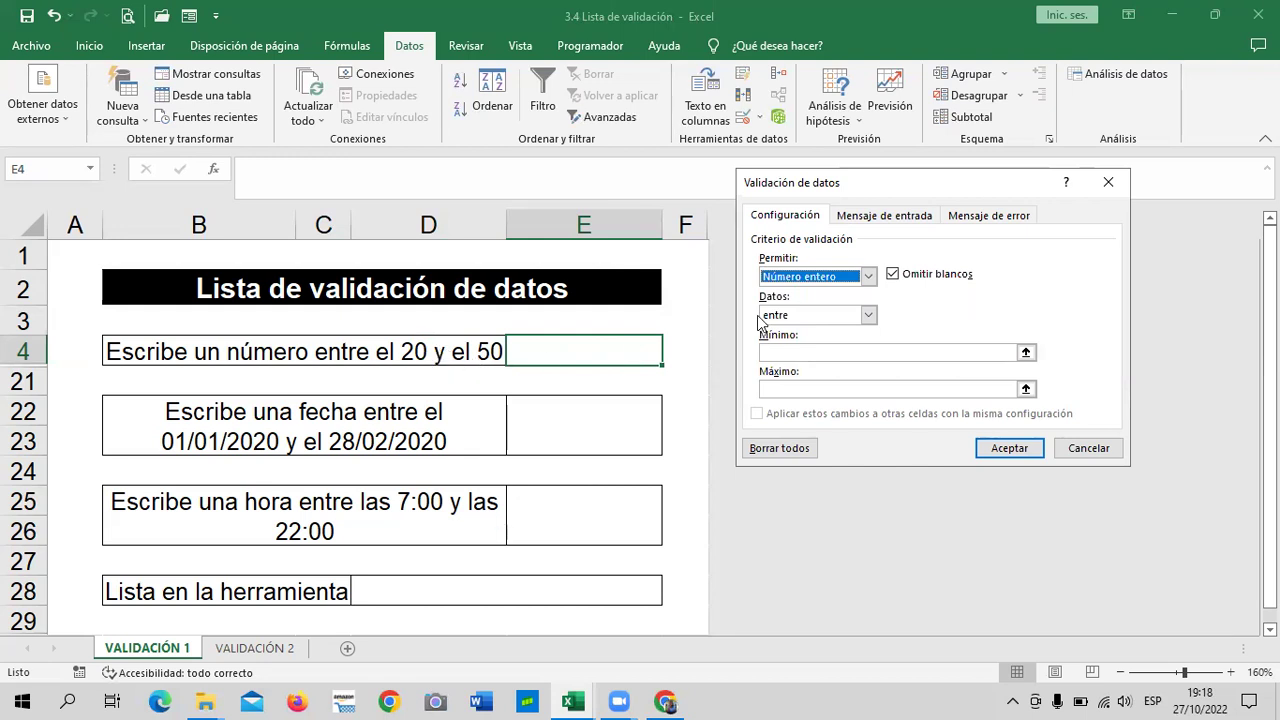
pyautogui.click(868, 315)
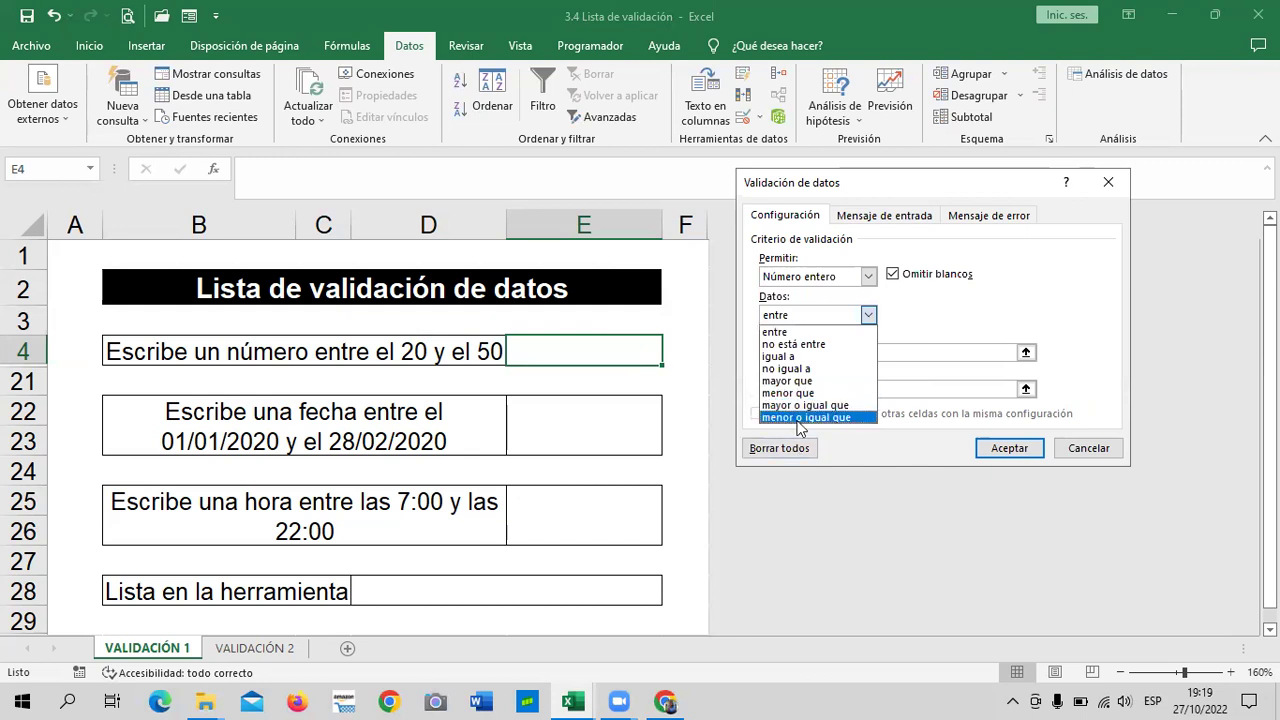
pyautogui.click(800, 417)
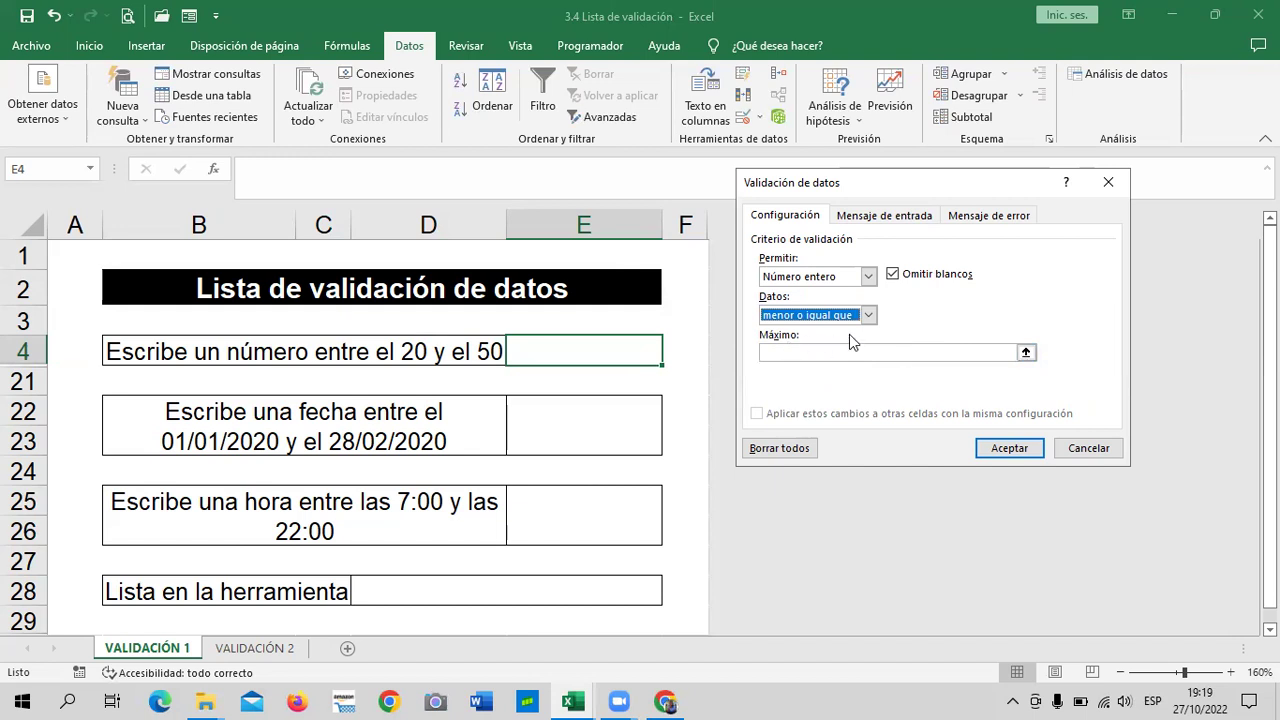
pyautogui.click(952, 357)
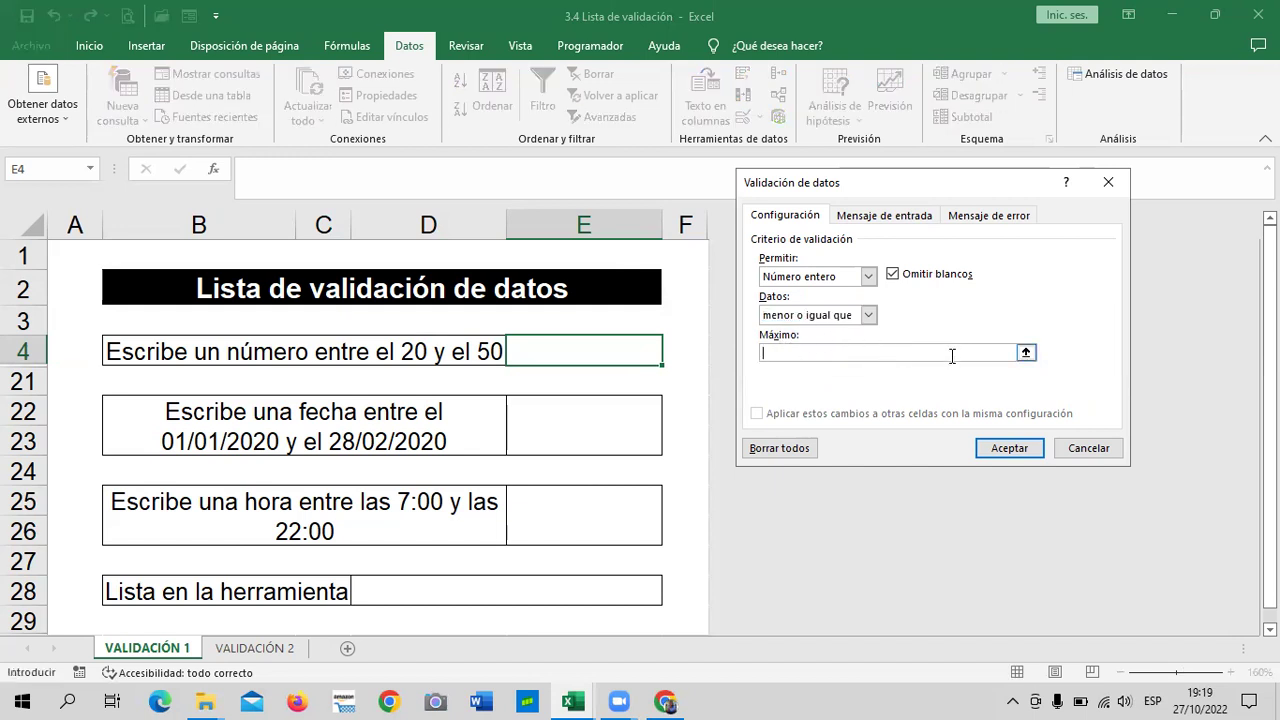
pyautogui.click(866, 315)
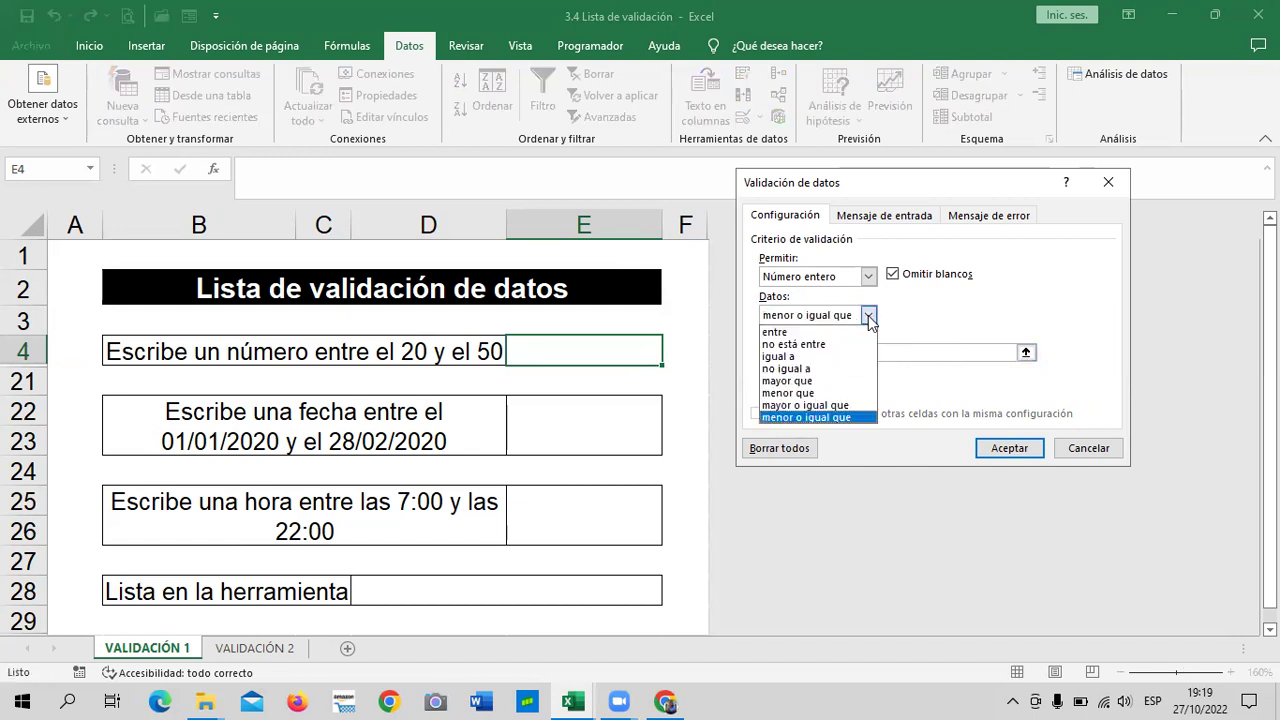
pyautogui.click(800, 329)
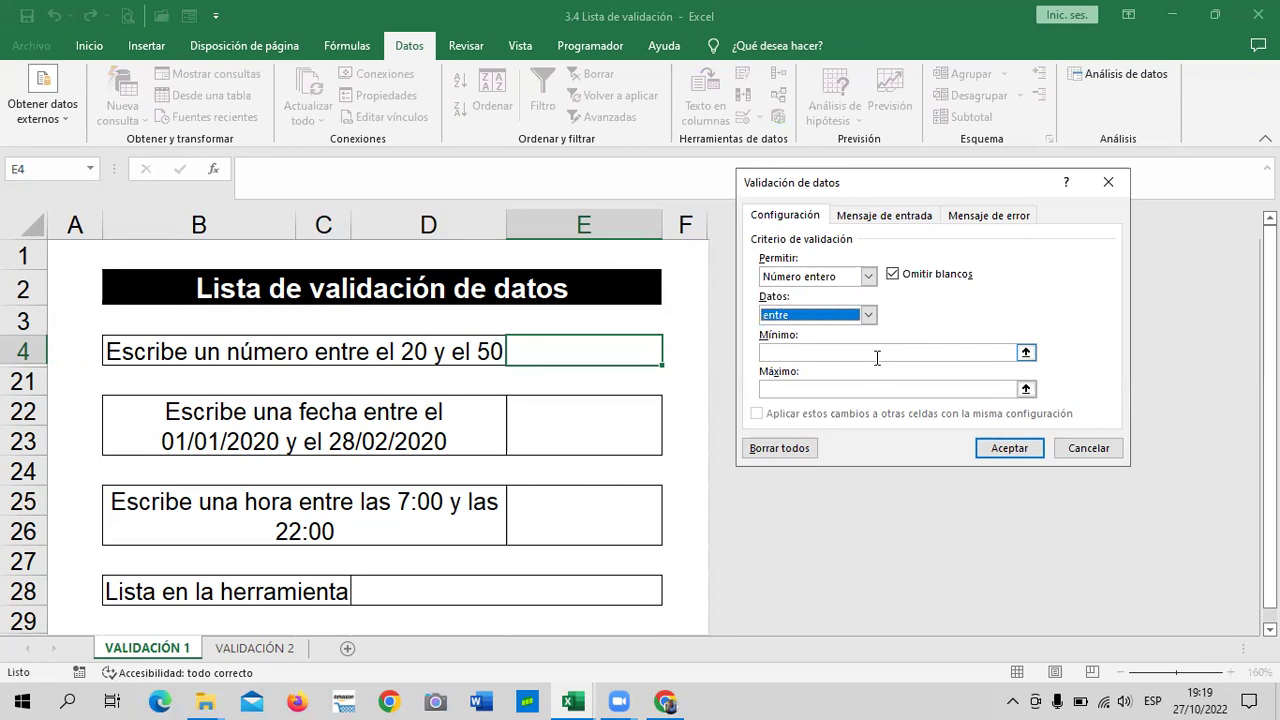
pyautogui.click(873, 353)
pyautogui.click(835, 391)
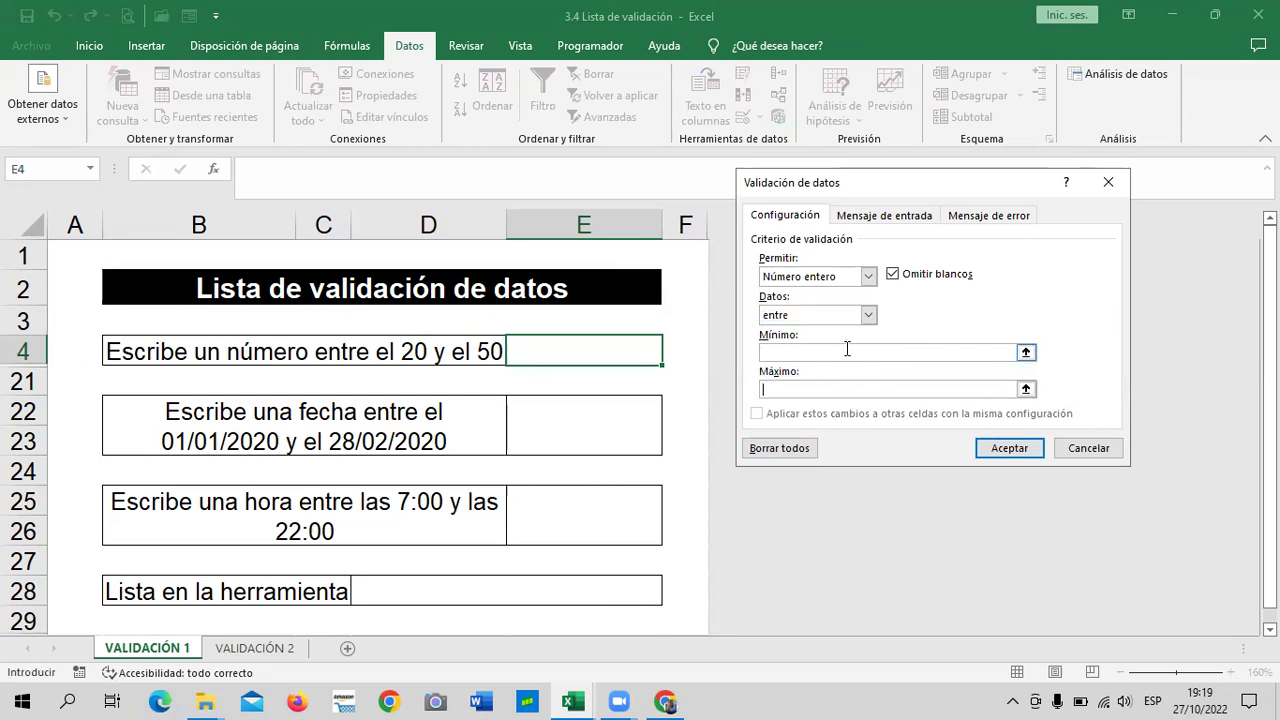
pyautogui.write('20')
pyautogui.click(800, 389)
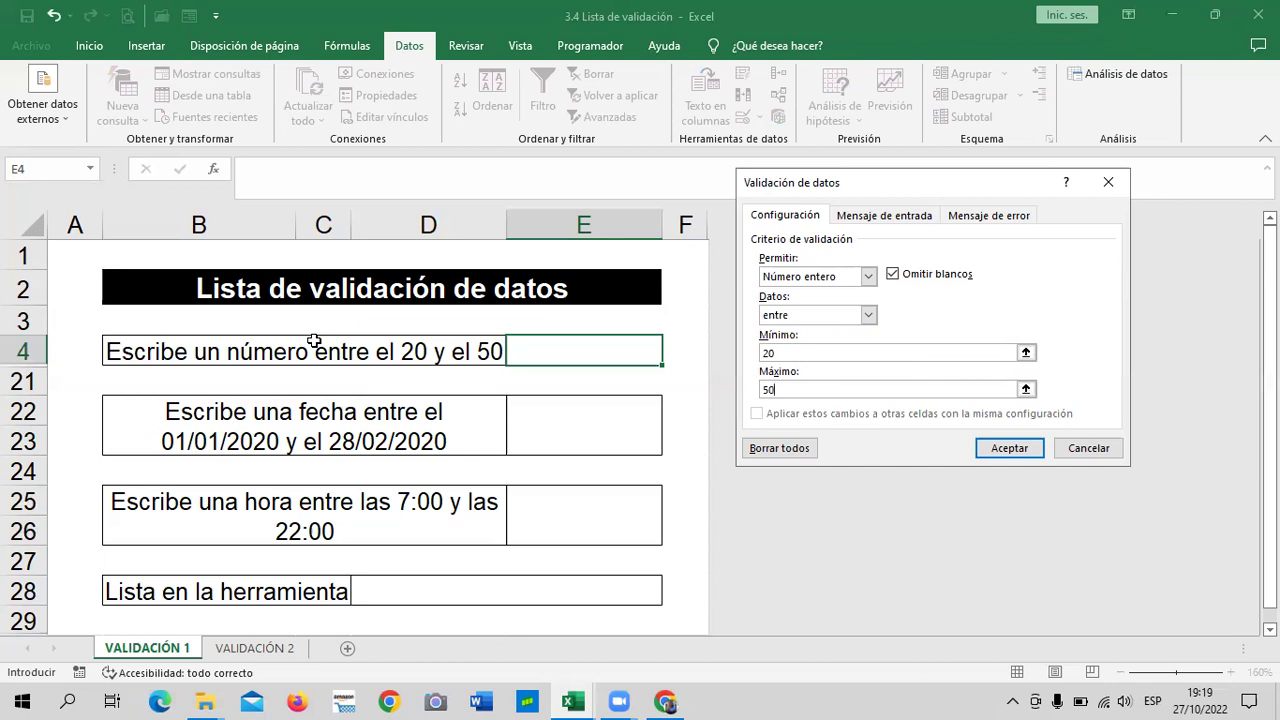
pyautogui.click(998, 216)
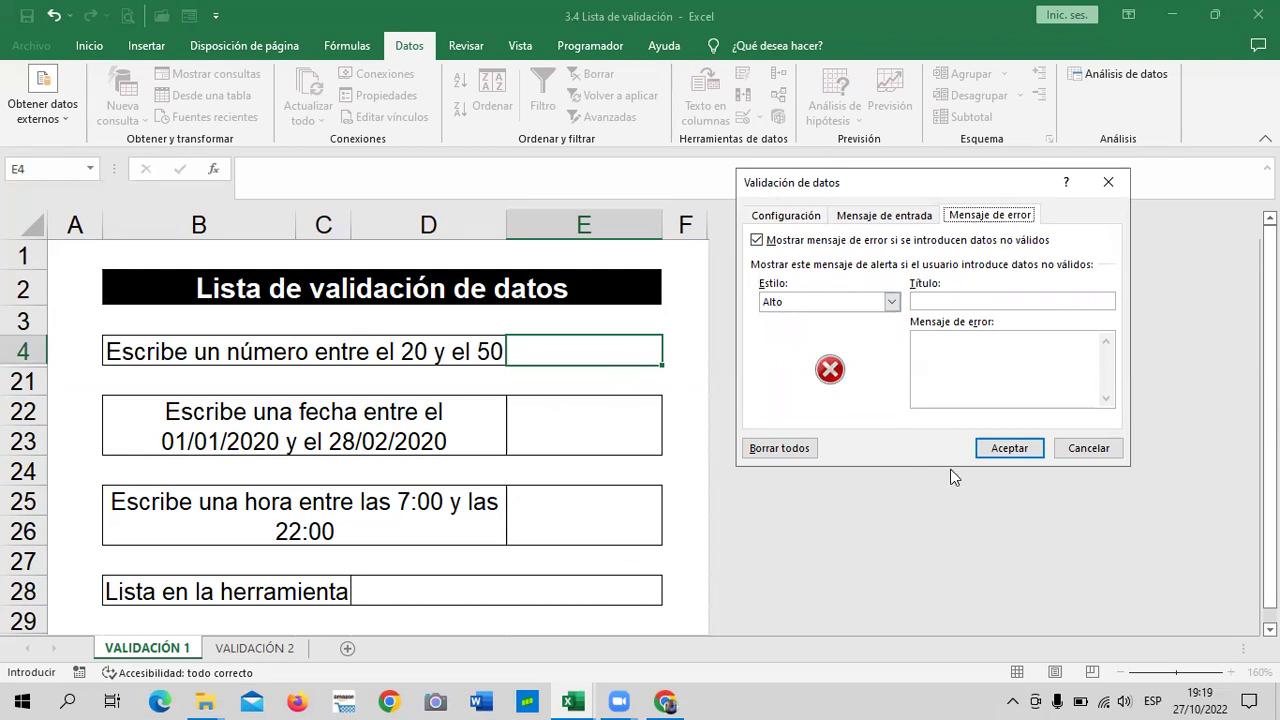
pyautogui.click(1010, 450)
# Step: Test E4's rule by entering 20, then 25
pyautogui.click(554, 491)
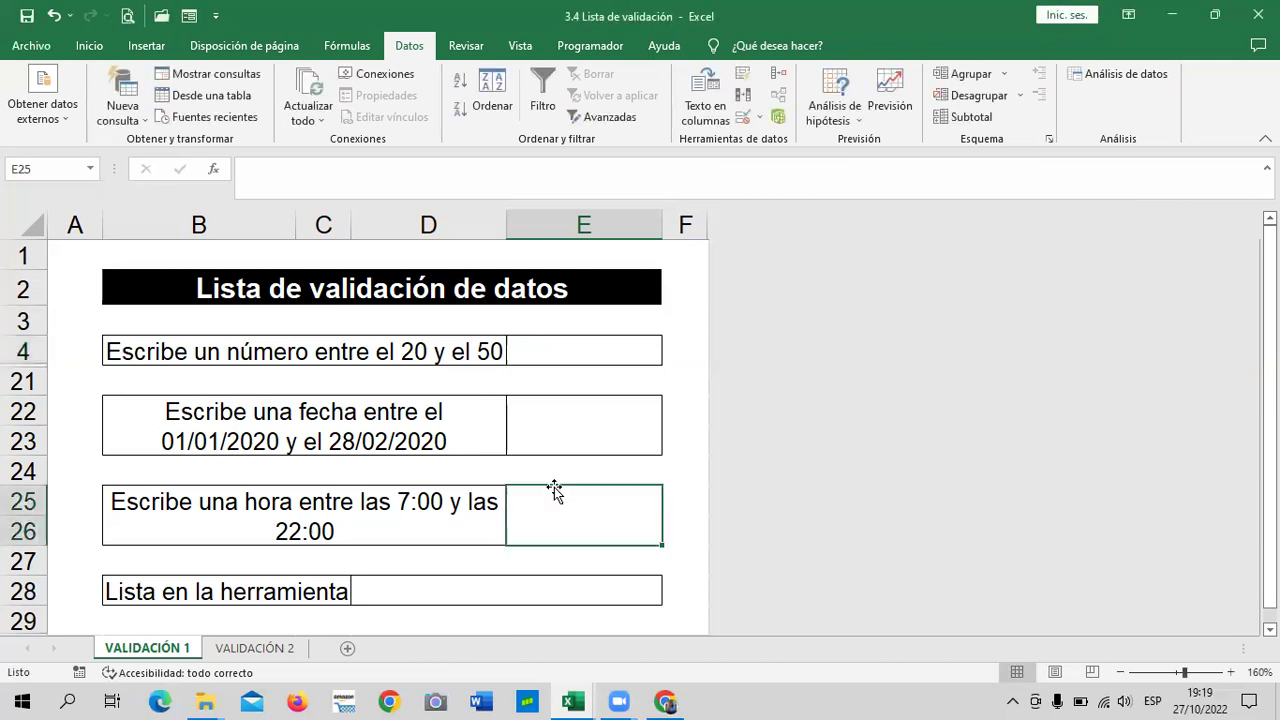
pyautogui.click(566, 343)
pyautogui.write('20')
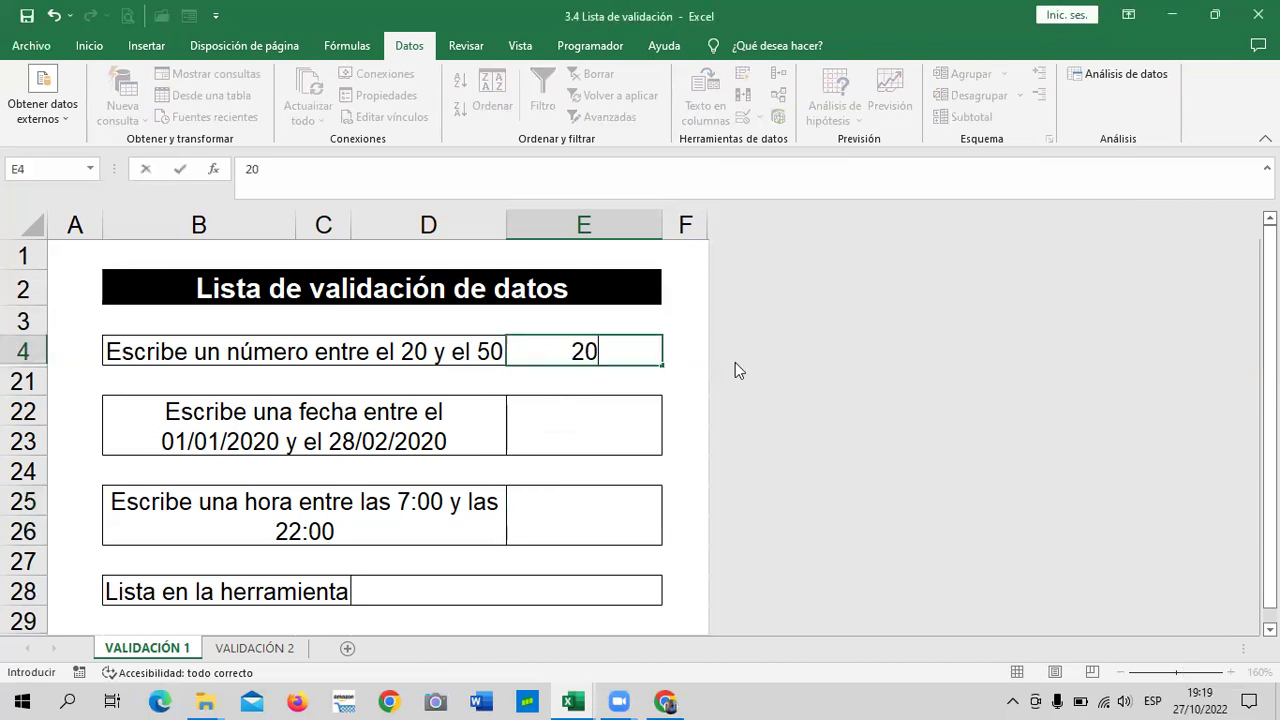
pyautogui.press('Return')
pyautogui.click(636, 357)
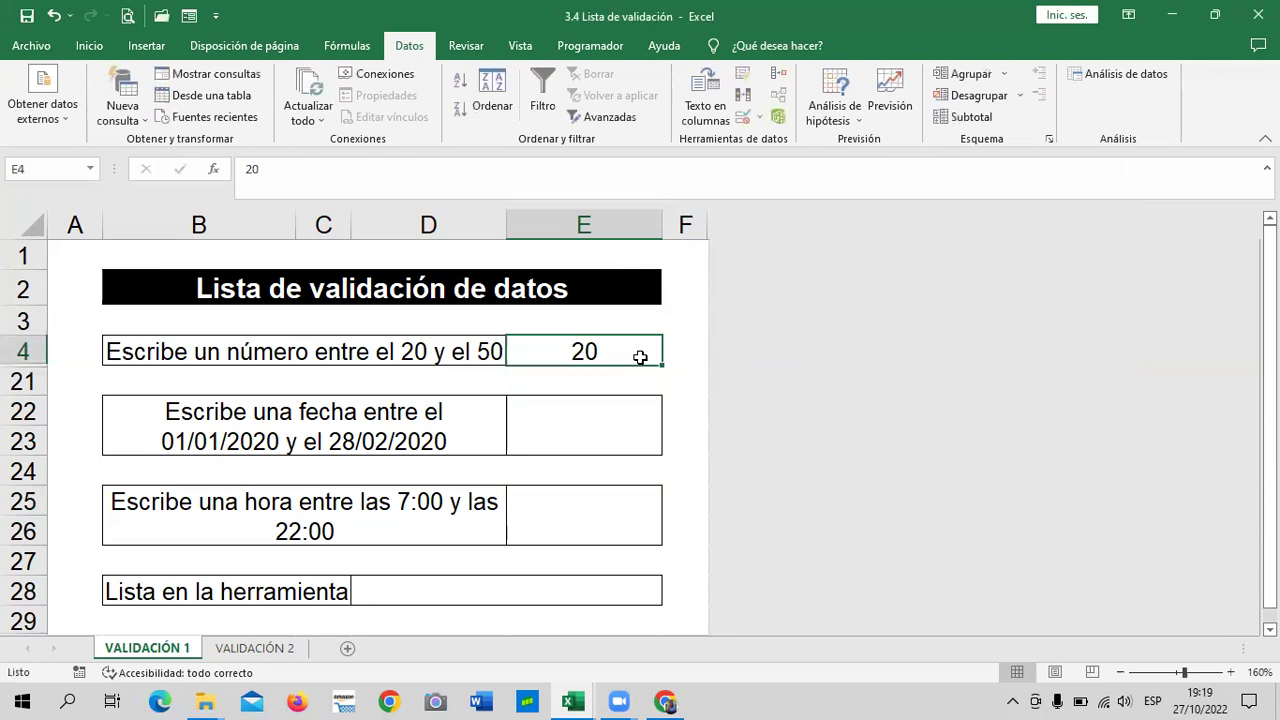
pyautogui.write('25')
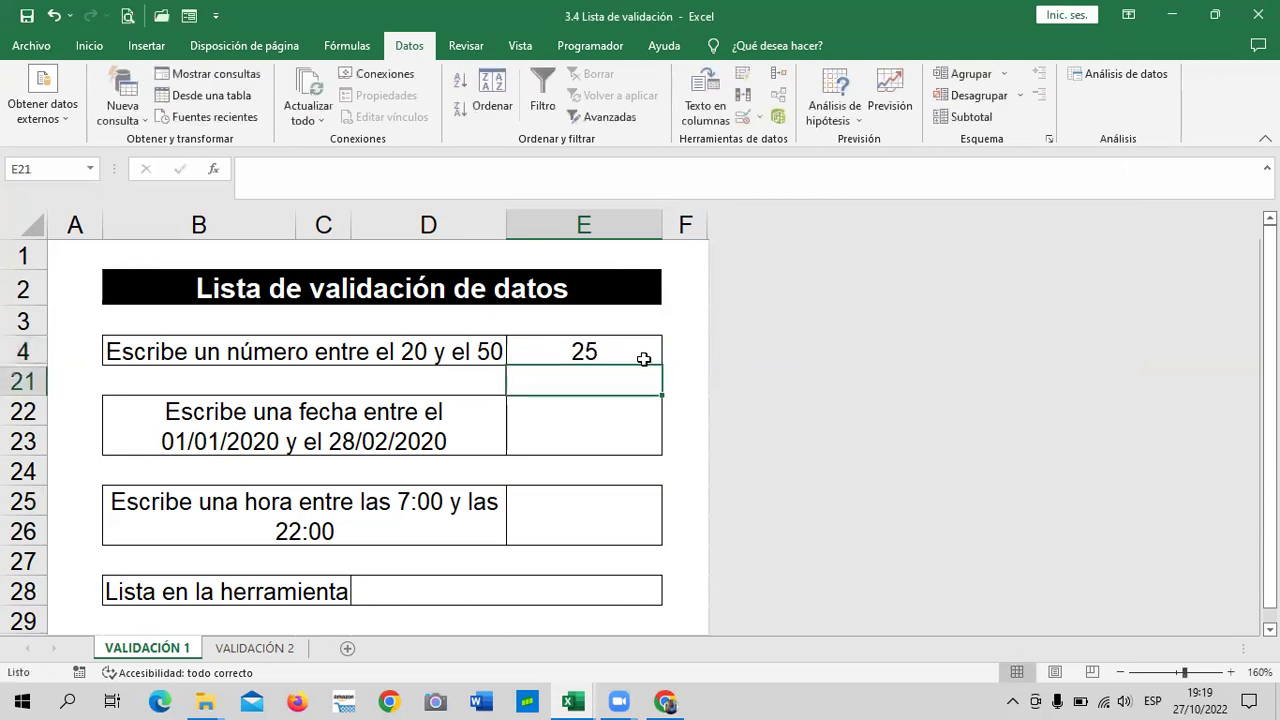
# Step: Try 60 in E4, see it refused, and cancel so E4 keeps 25
pyautogui.click(640, 353)
pyautogui.write('60')
pyautogui.press('Return')
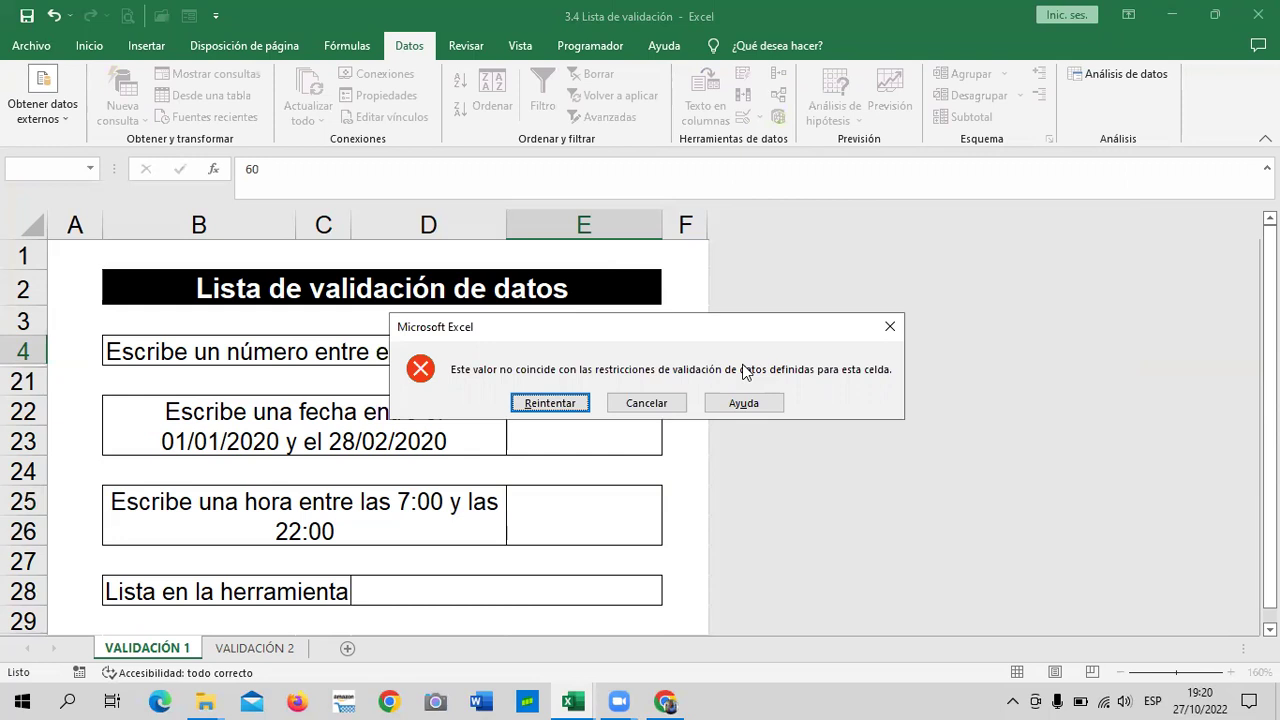
pyautogui.click(546, 404)
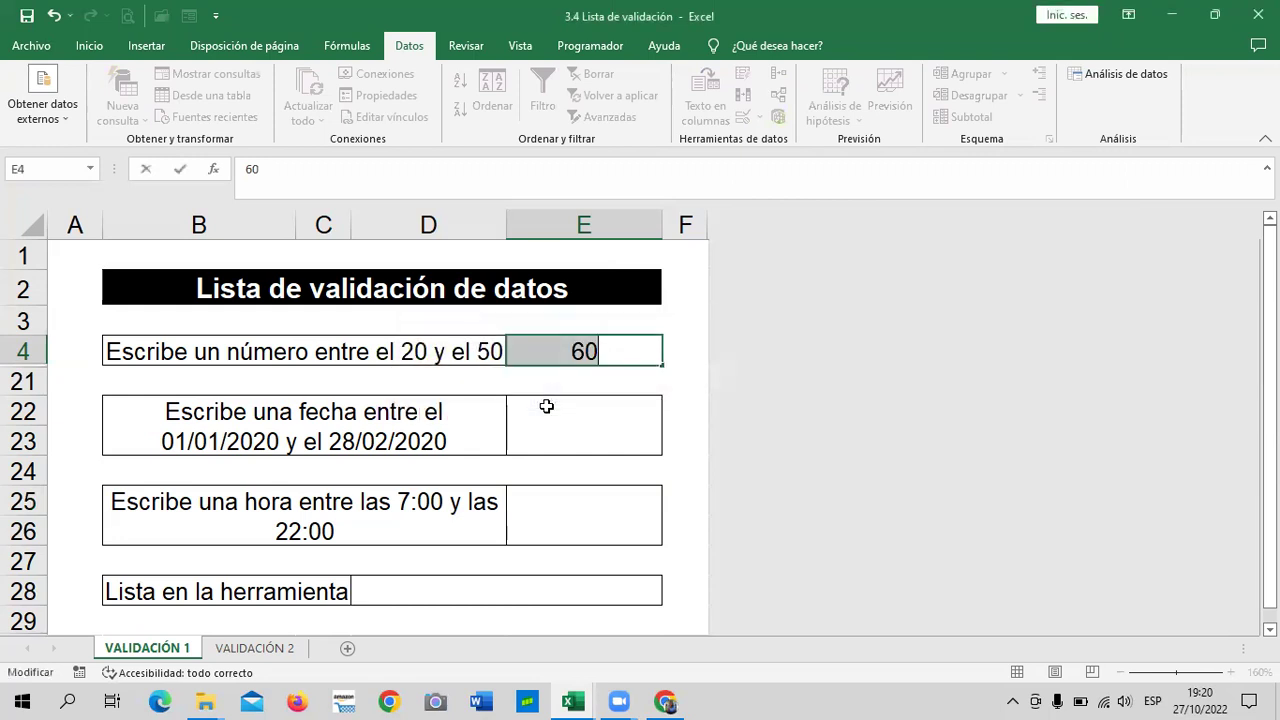
pyautogui.click(611, 351)
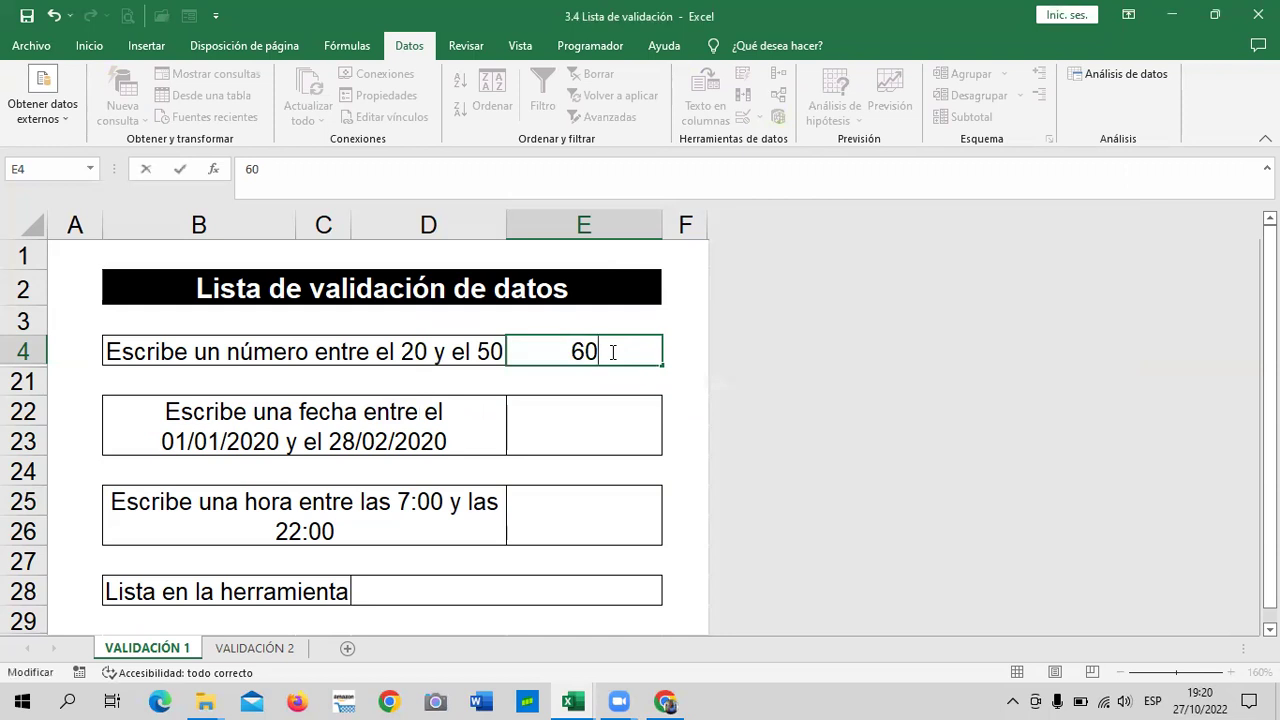
pyautogui.press('Return')
pyautogui.click(641, 403)
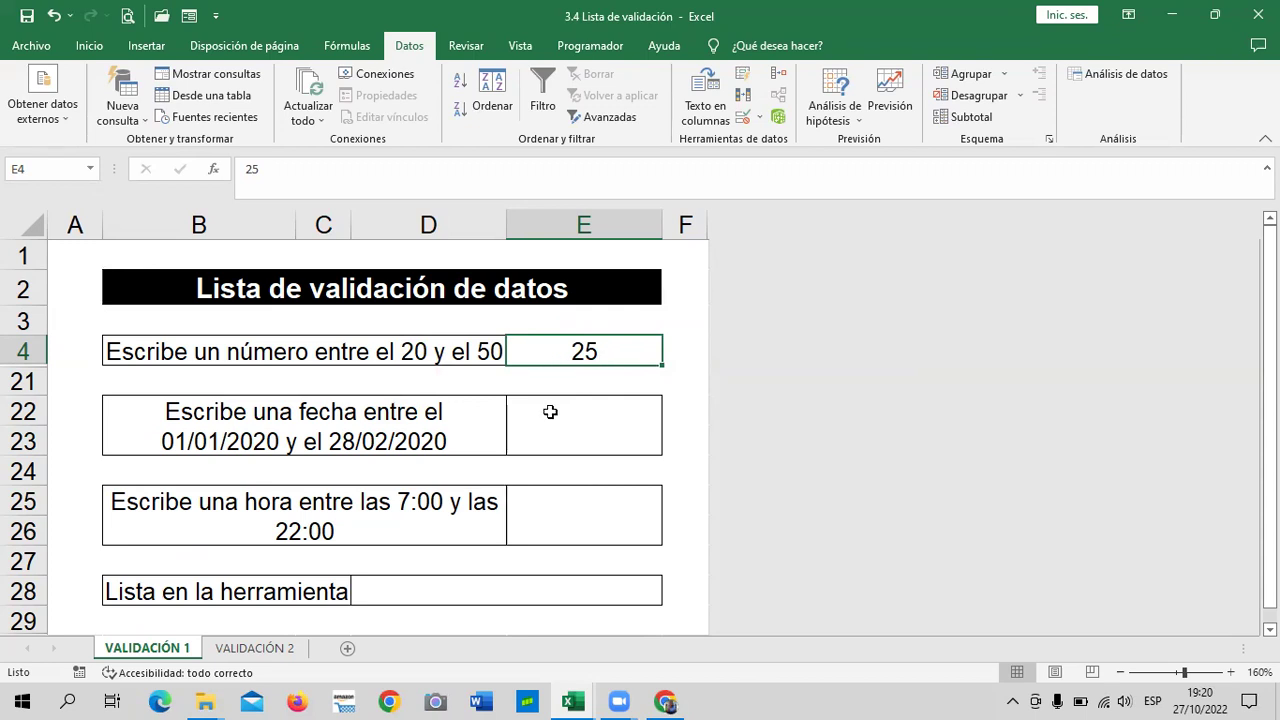
pyautogui.click(582, 413)
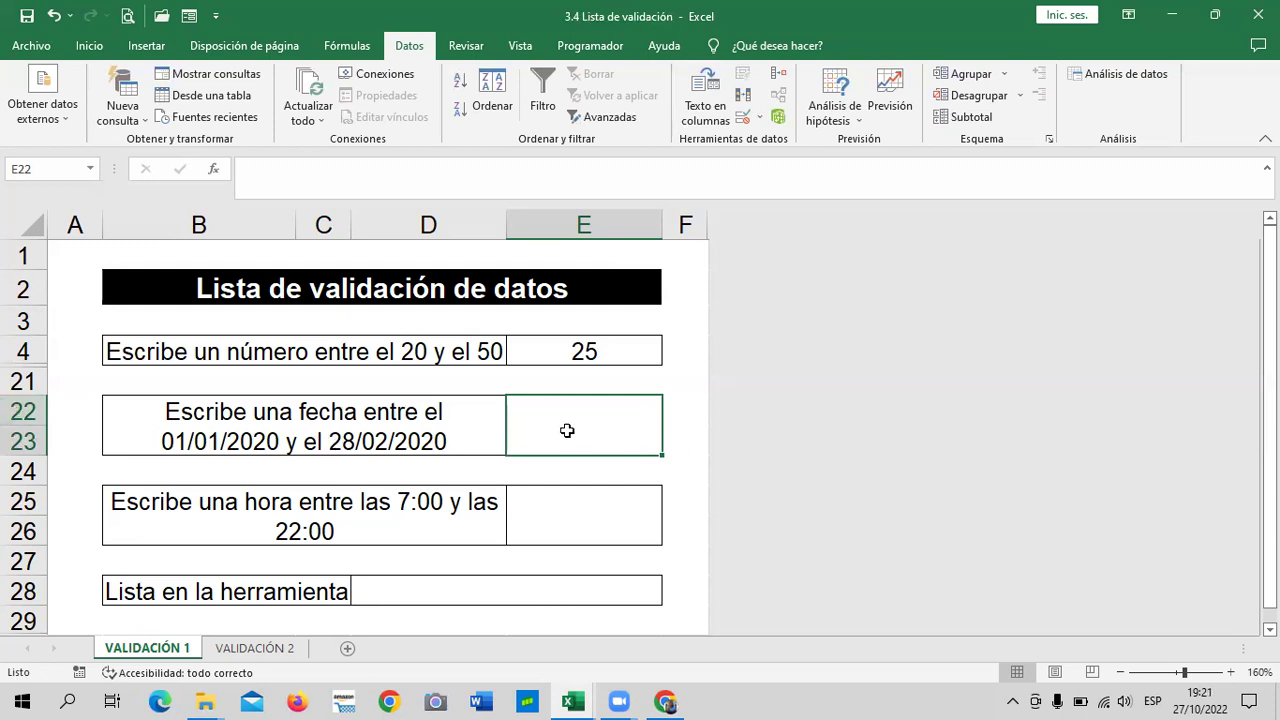
# Step: Open Validación de datos for E22 and set Permitir to Fecha with condition entre
pyautogui.click(742, 118)
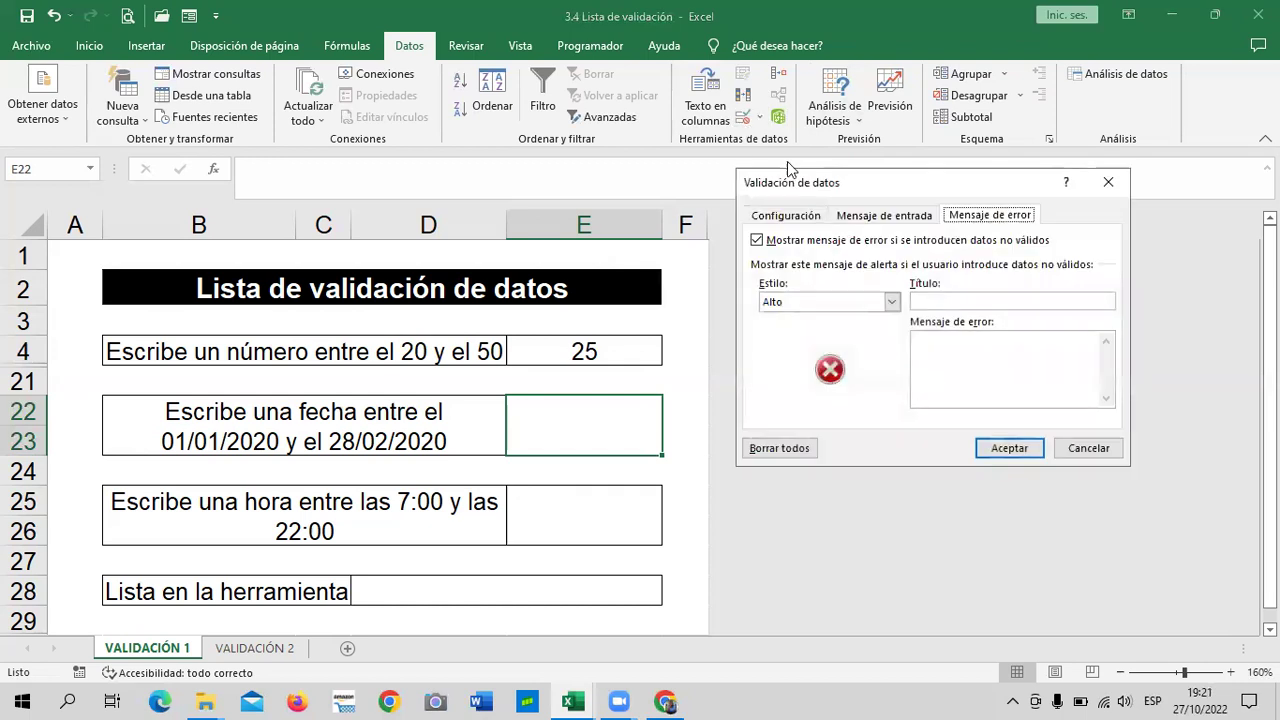
pyautogui.click(781, 216)
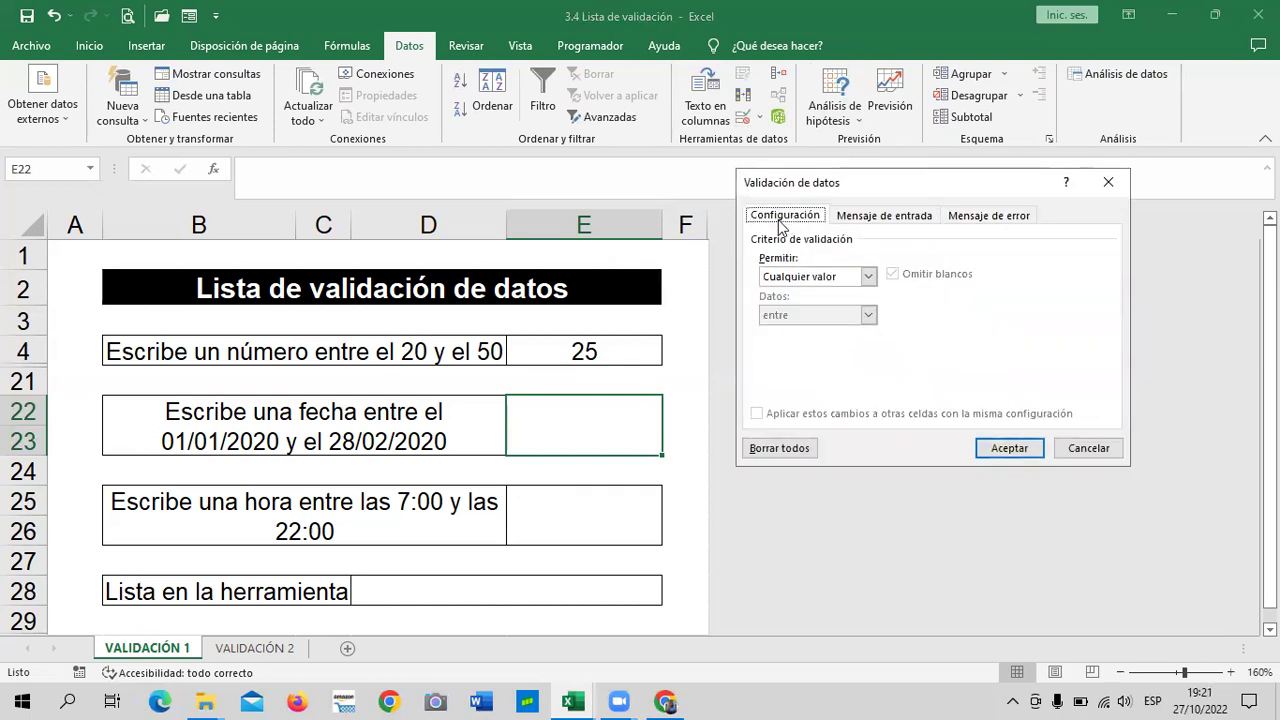
pyautogui.click(869, 278)
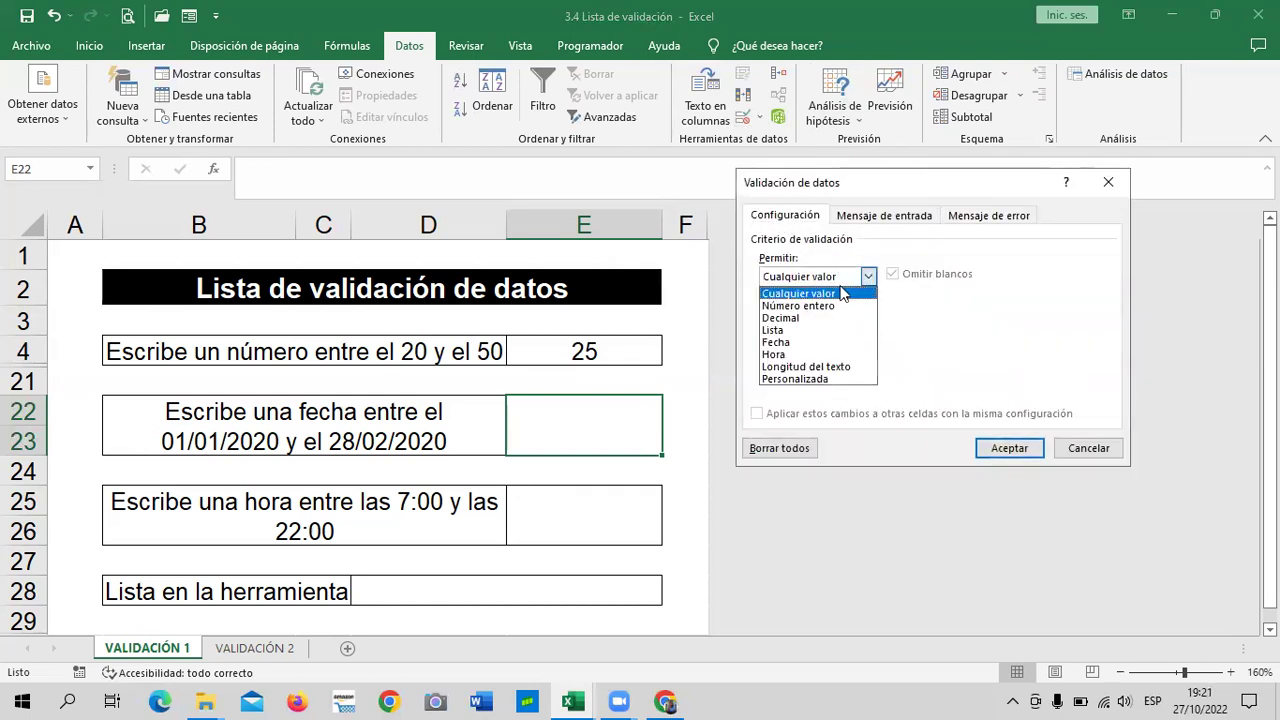
pyautogui.click(790, 343)
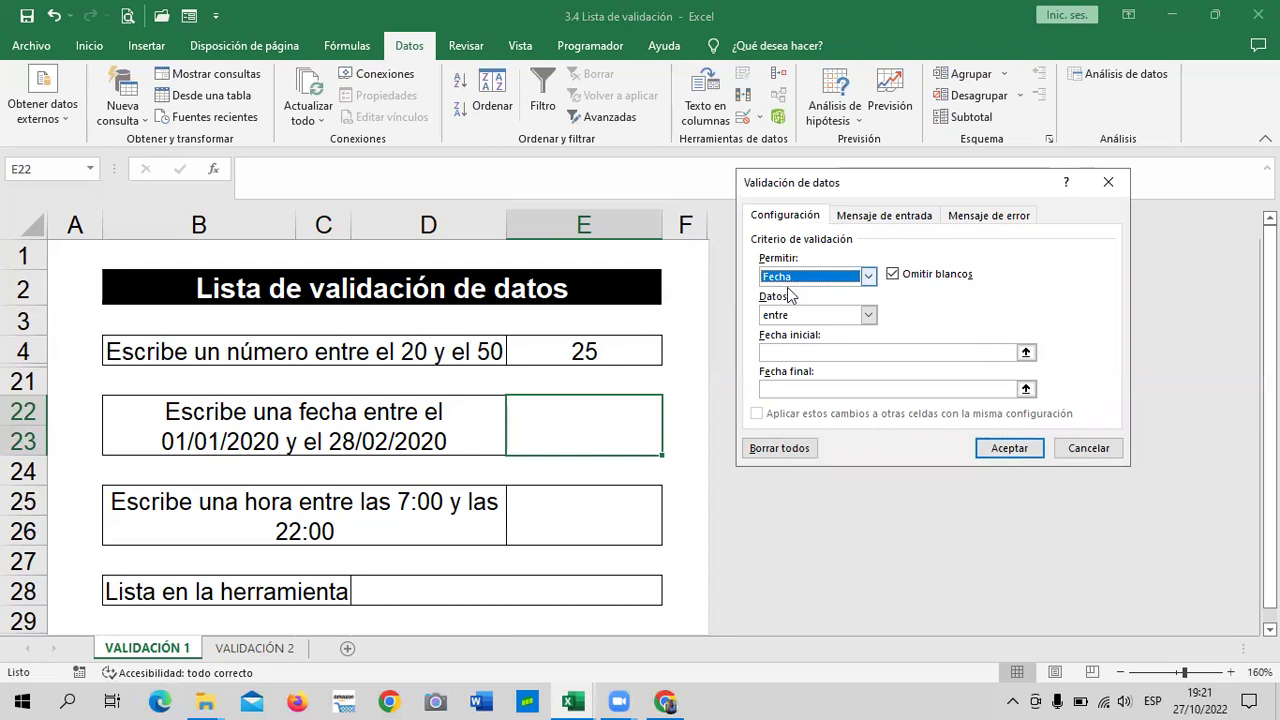
pyautogui.click(868, 316)
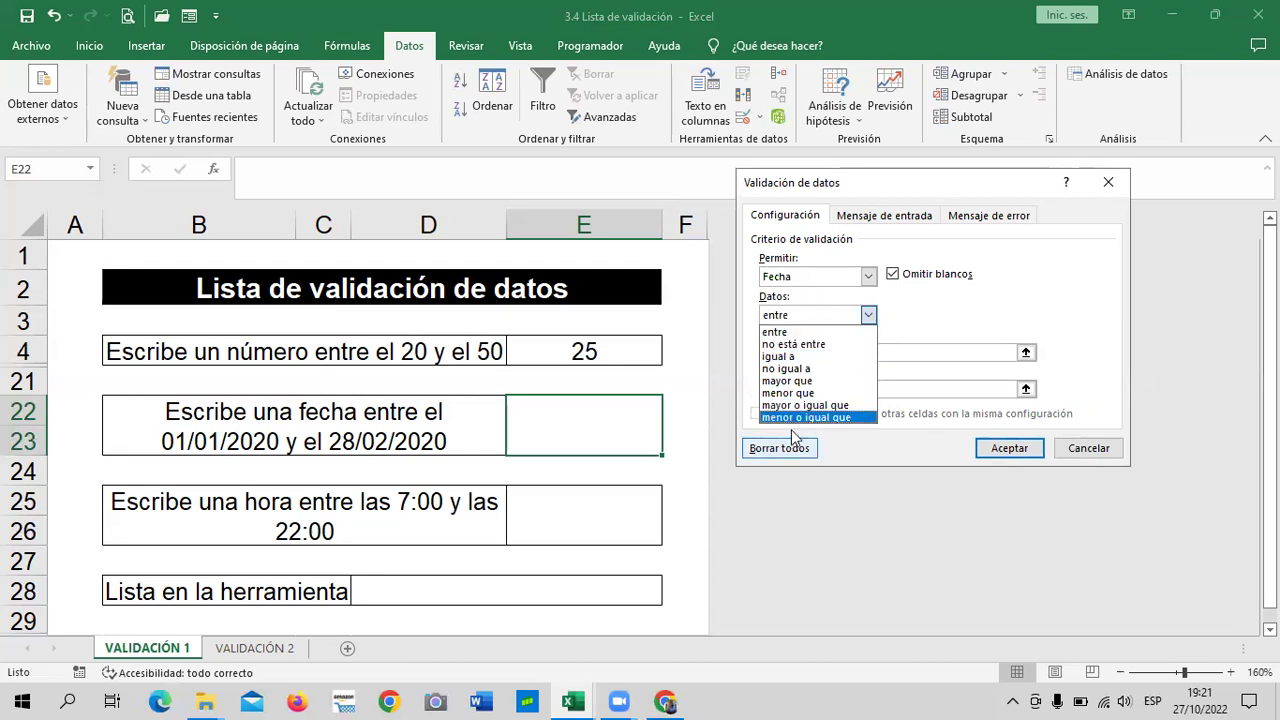
pyautogui.click(819, 356)
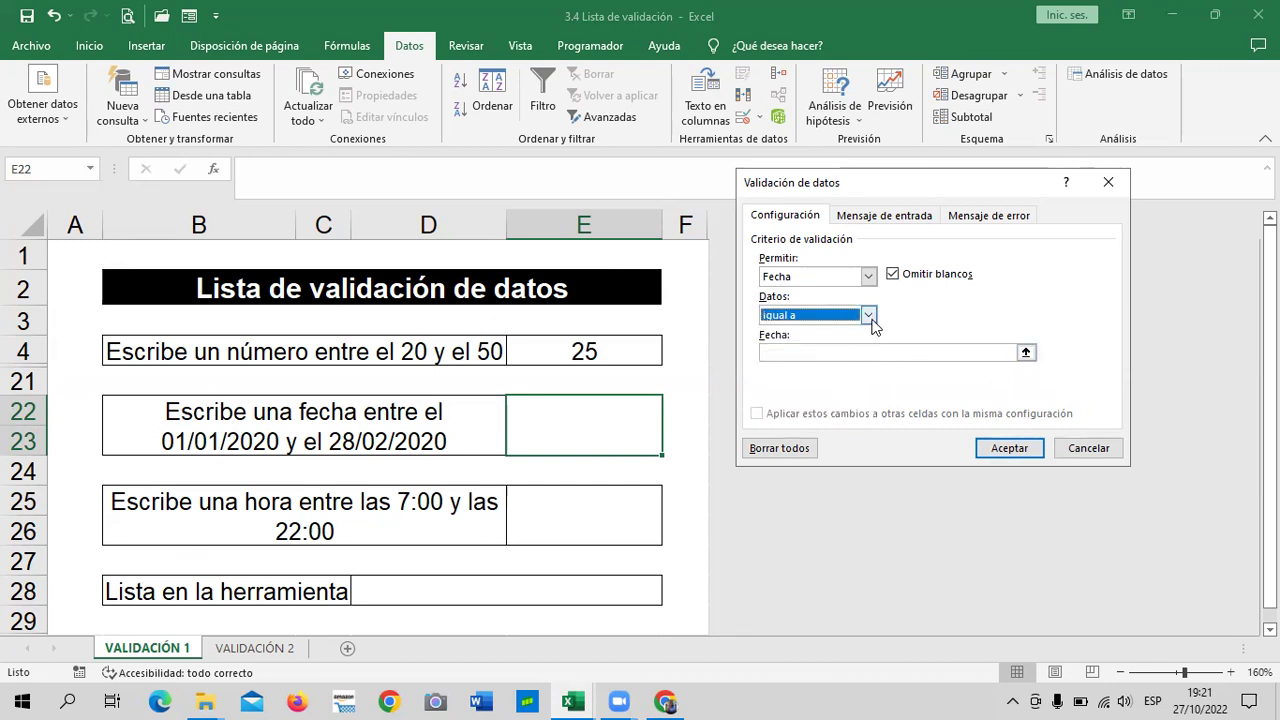
pyautogui.click(868, 315)
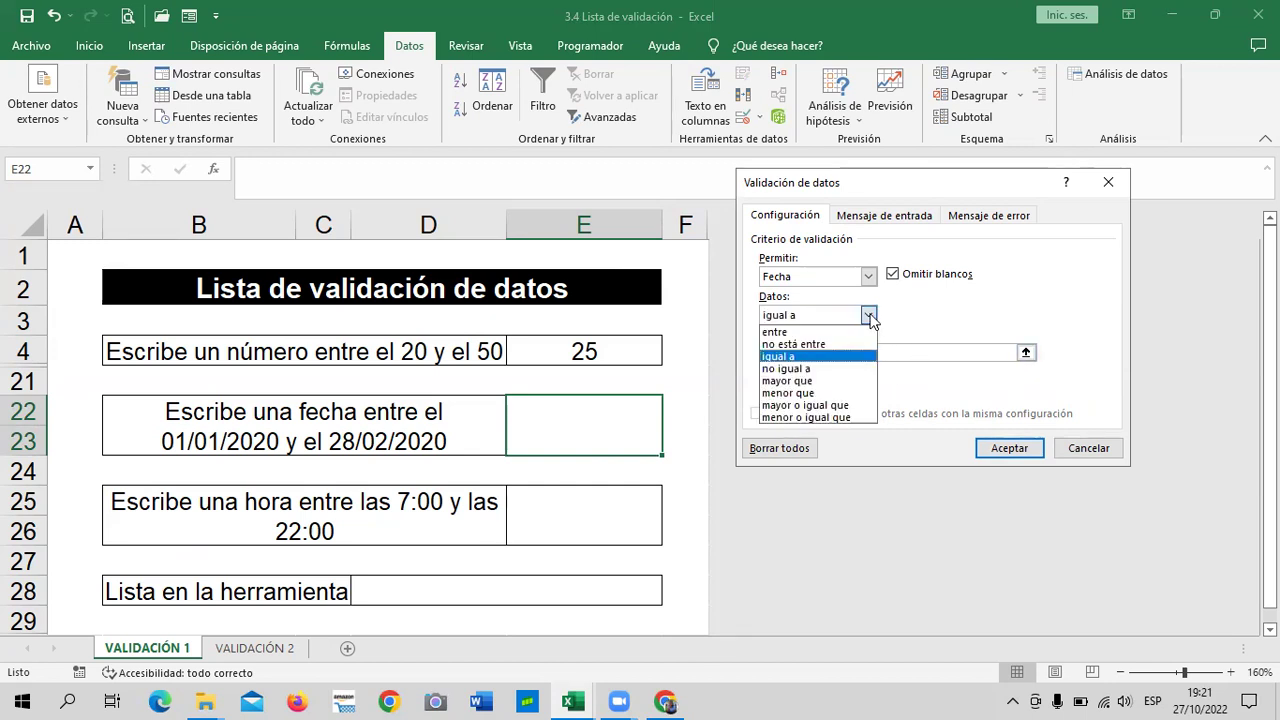
pyautogui.click(825, 332)
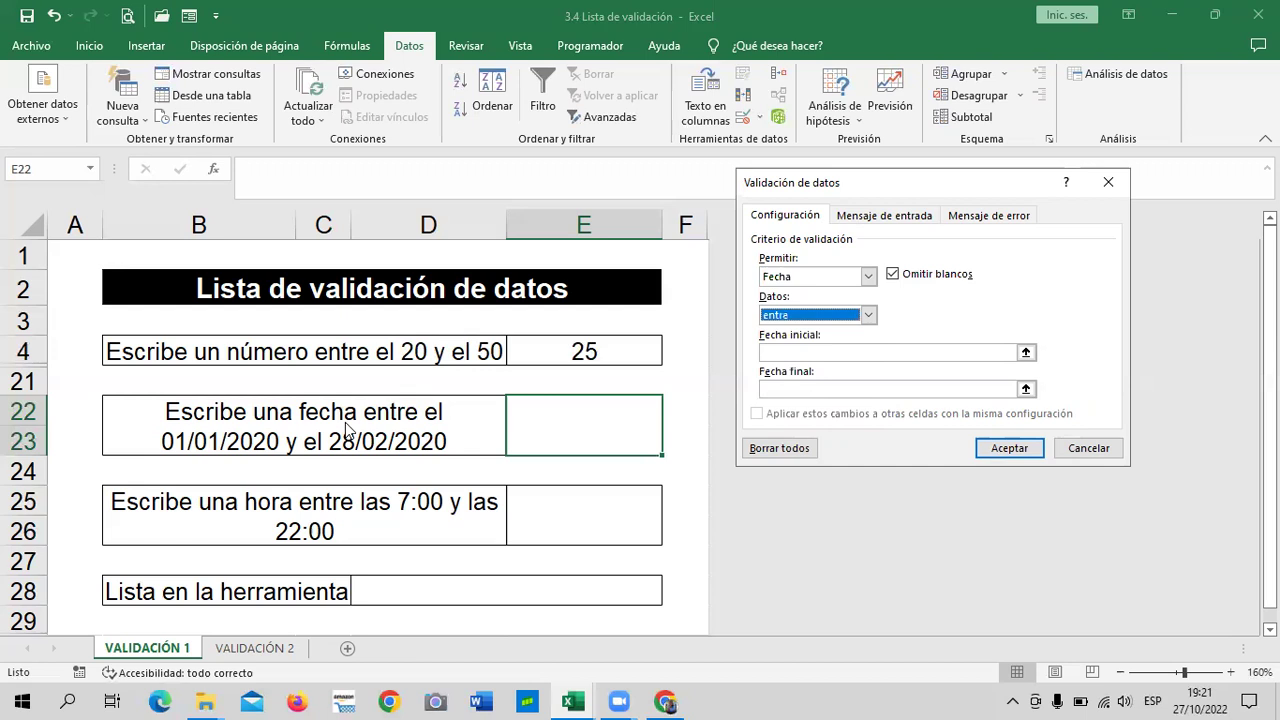
# Step: Enter start date 1/1/2020 and end date 28/2/2020, then apply the rule
pyautogui.click(878, 355)
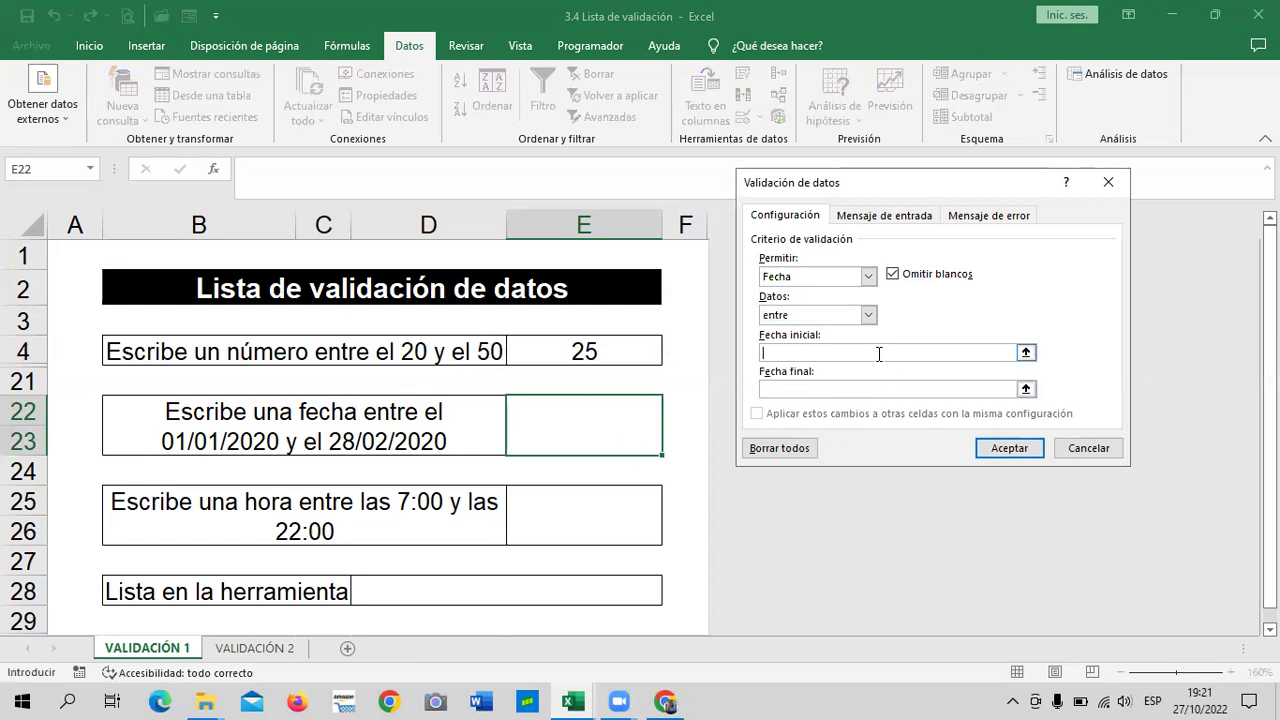
pyautogui.write('1')
pyautogui.write('/1/2020')
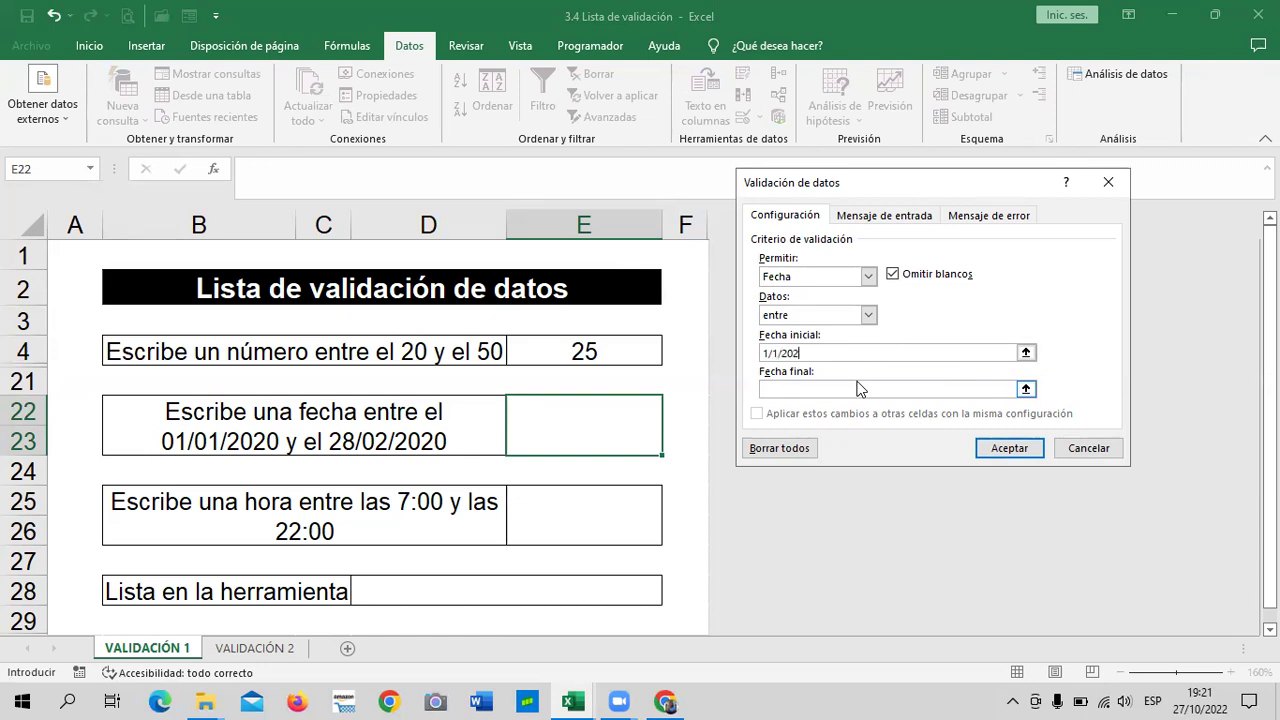
pyautogui.click(830, 390)
pyautogui.write('28-')
pyautogui.press('BackSpace')
pyautogui.write('/')
pyautogui.write('2/')
pyautogui.write('2020')
pyautogui.press('Tab')
pyautogui.click(1020, 455)
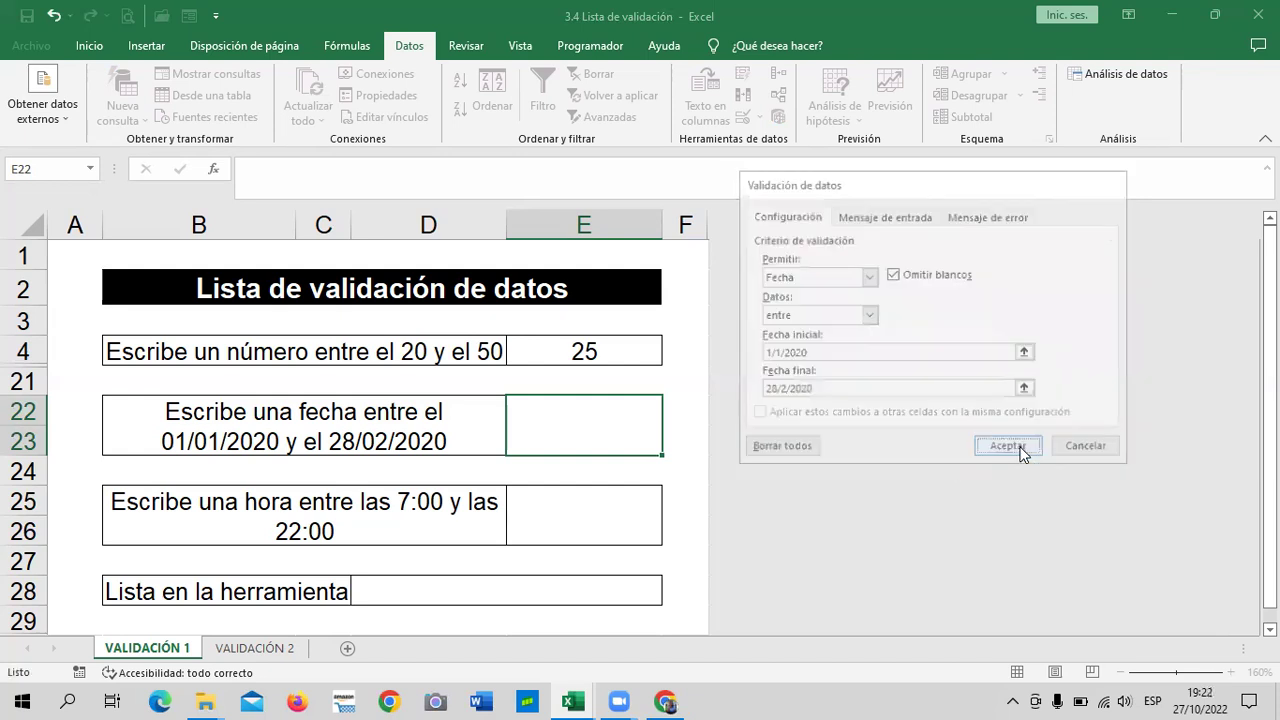
pyautogui.click(674, 504)
# Step: Try the date 5/1/2021 in E22, see it refused, and cancel the entry
pyautogui.click(640, 417)
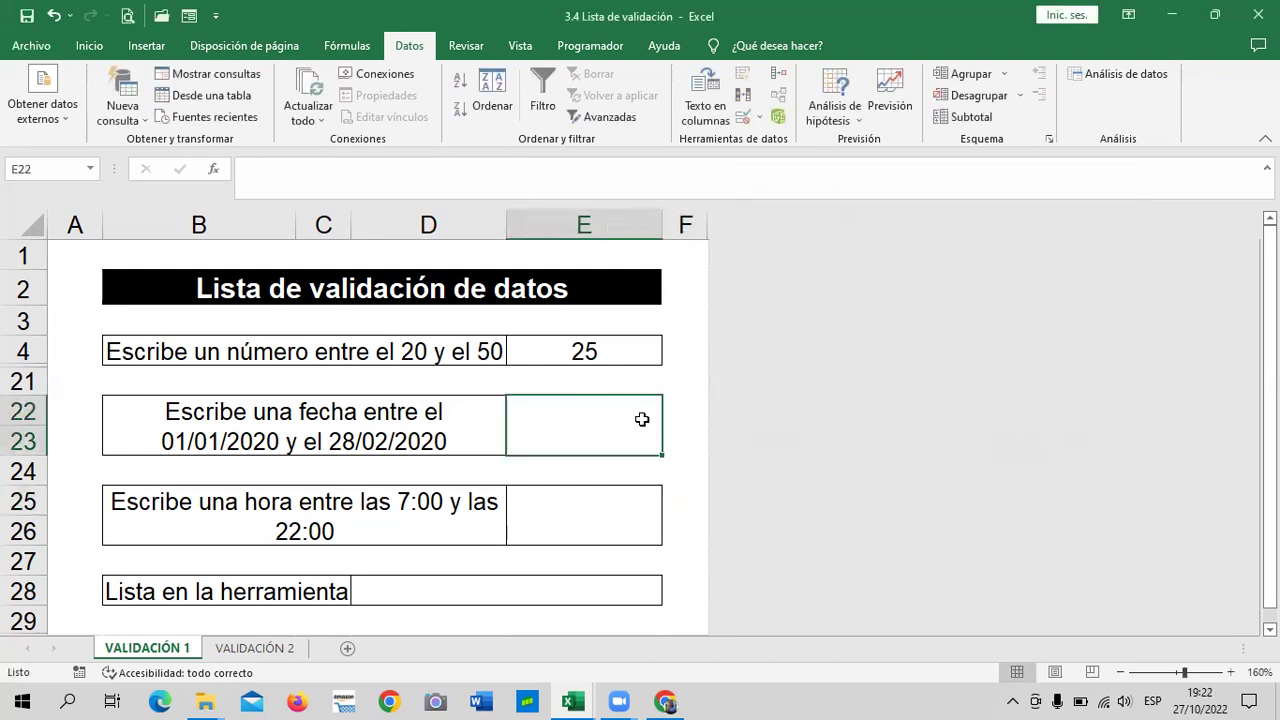
pyautogui.write('5/')
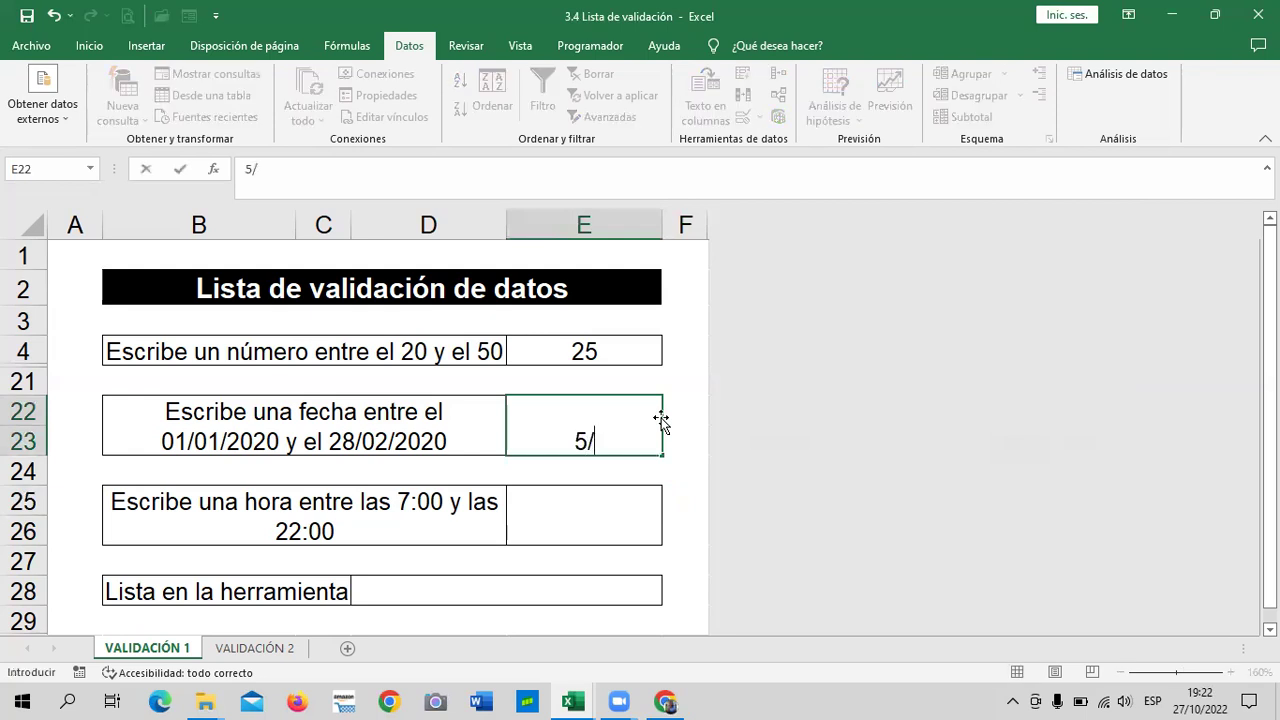
pyautogui.write('1/202')
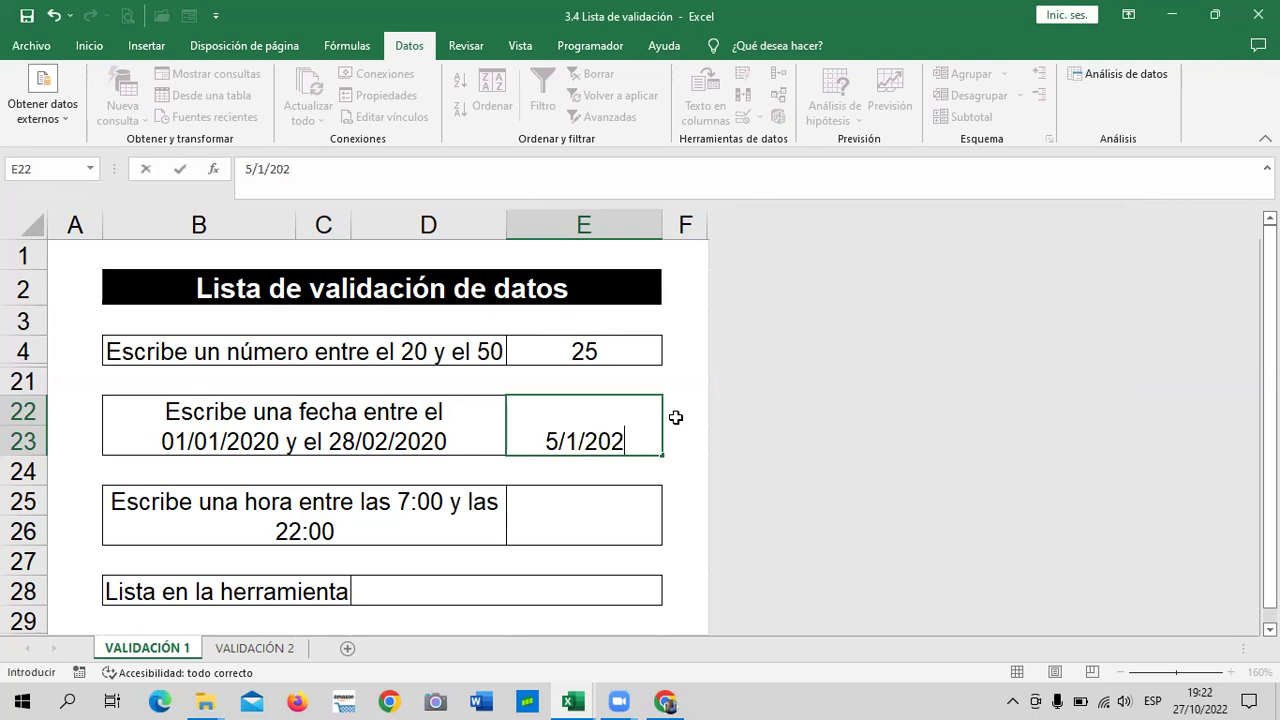
pyautogui.write('0')
pyautogui.press('BackSpace')
pyautogui.write('1')
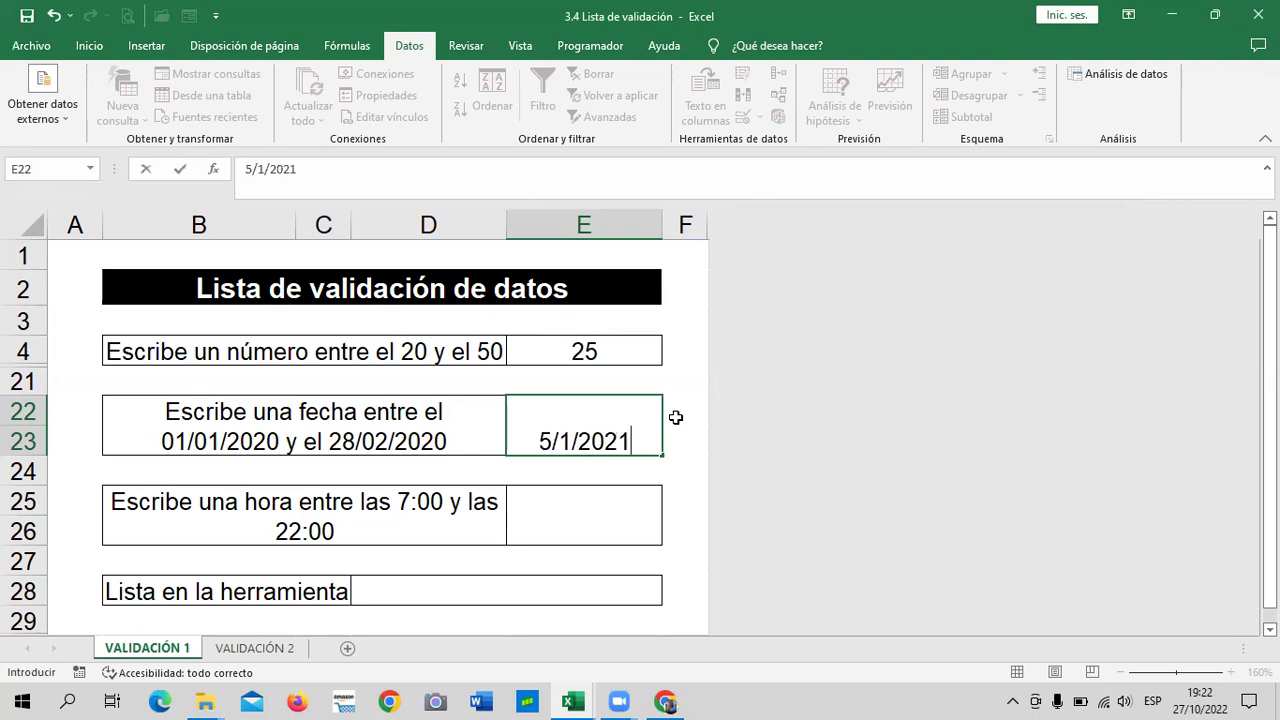
pyautogui.press('Return')
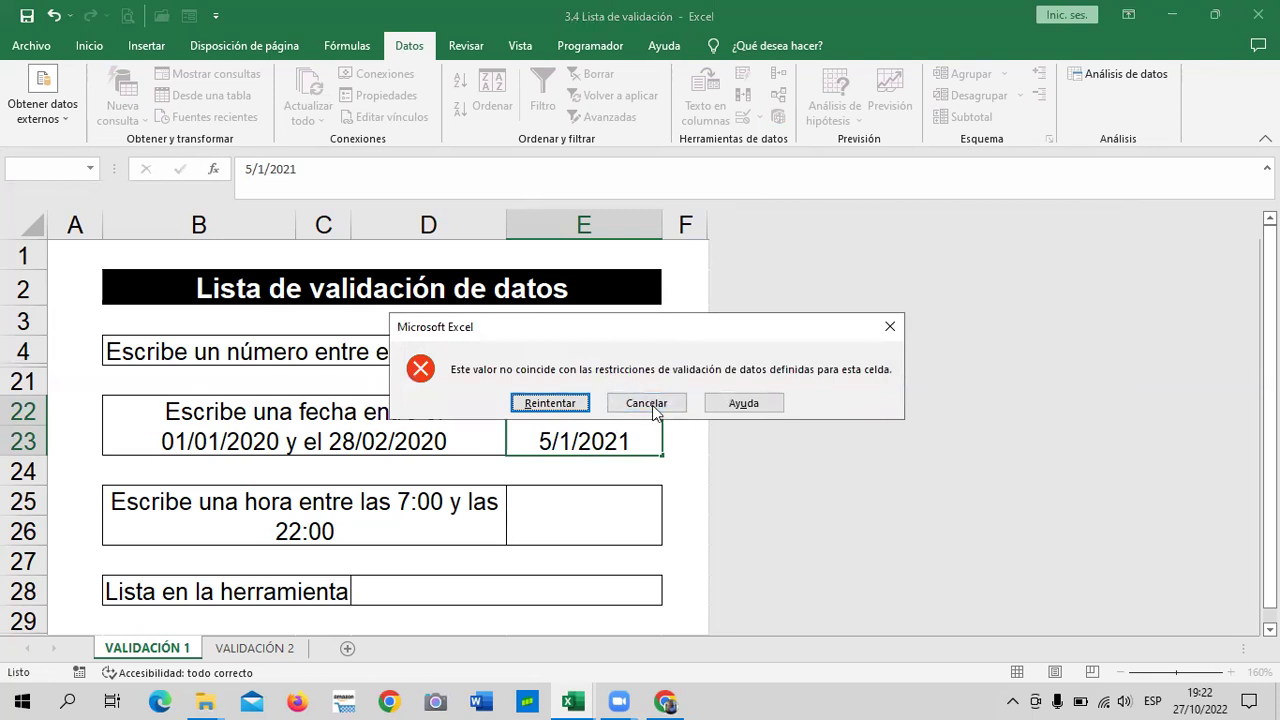
pyautogui.click(652, 405)
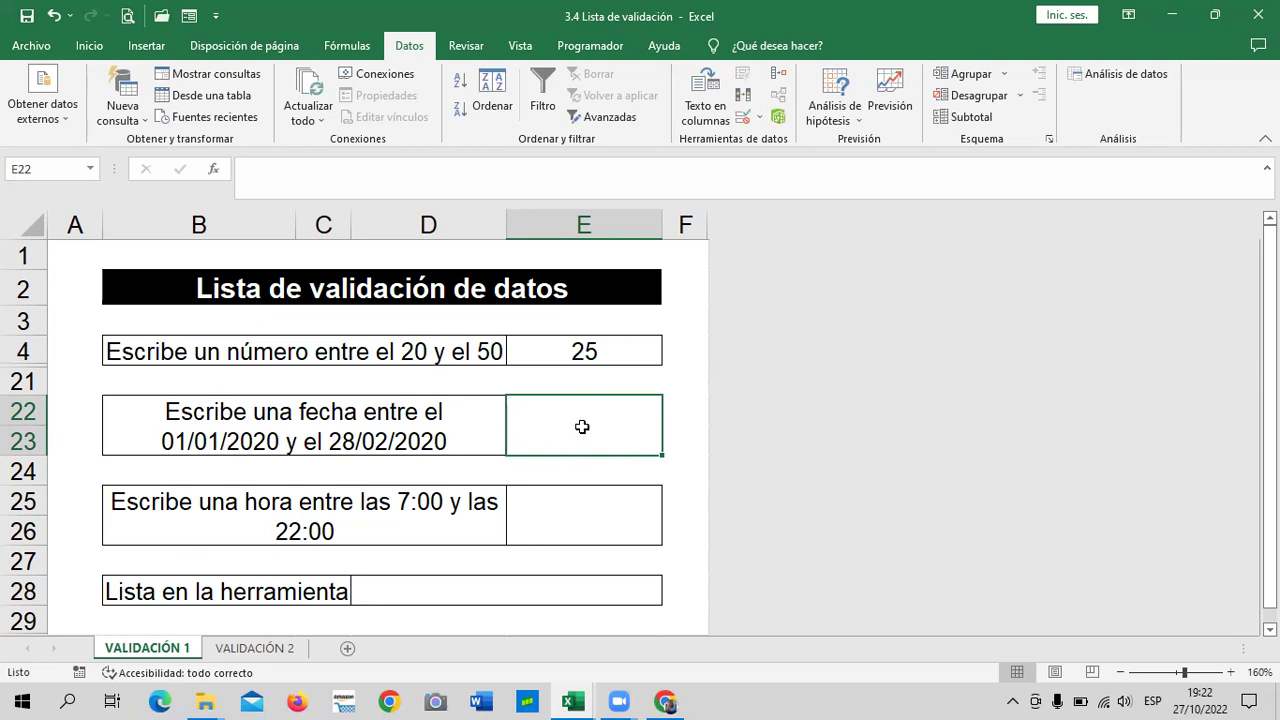
# Step: Enter 15/1/2020 in E22 and check the stored date
pyautogui.click(573, 506)
pyautogui.click(584, 425)
pyautogui.write('15/')
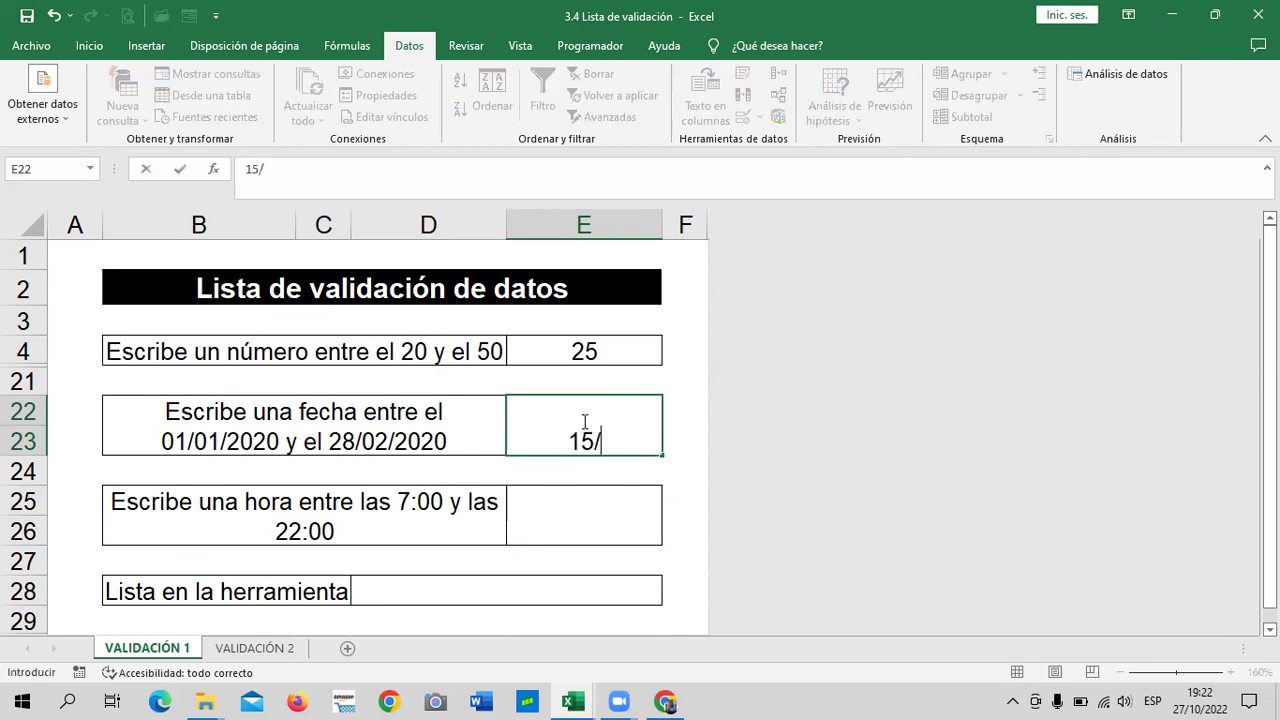
pyautogui.write('1/2020')
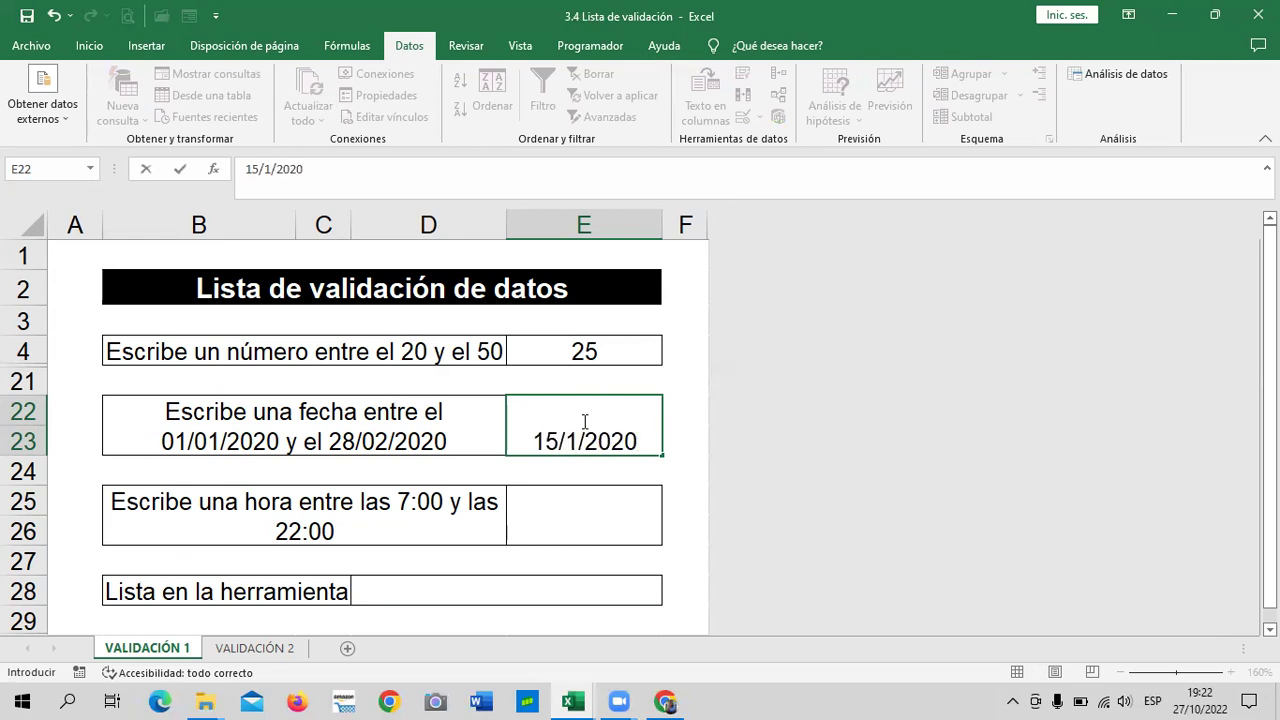
pyautogui.press('Return')
pyautogui.click(568, 441)
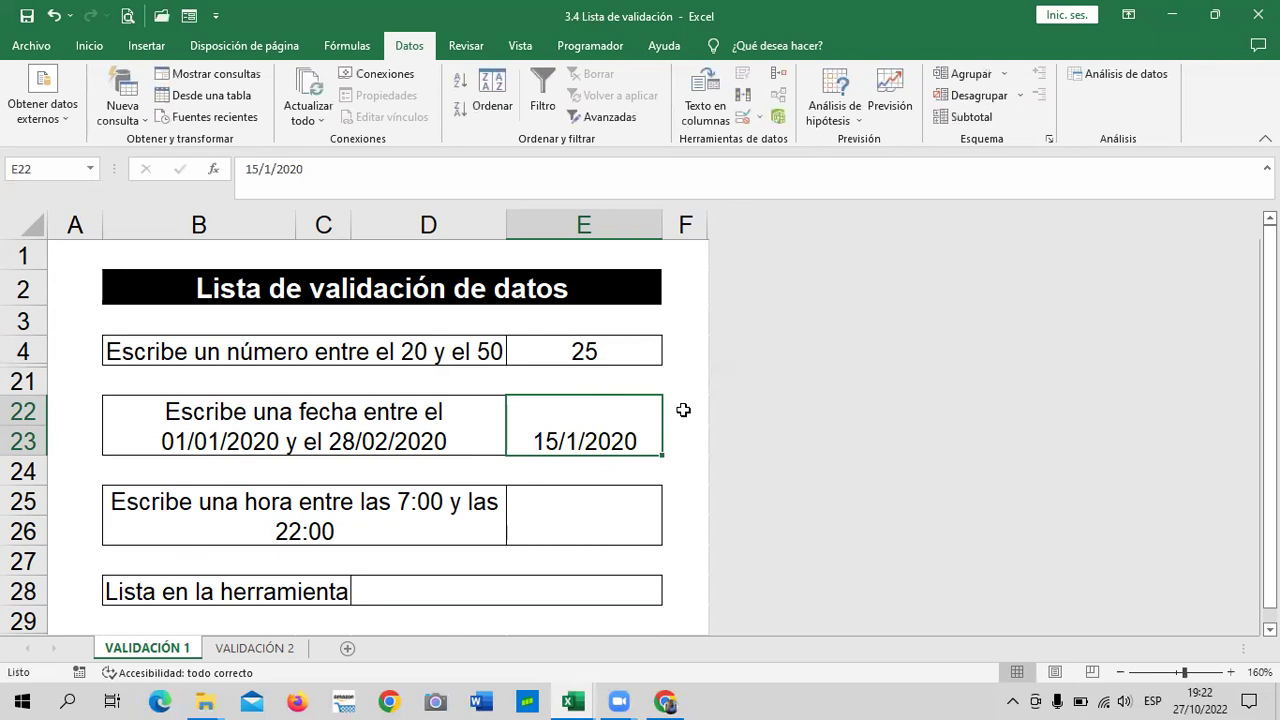
# Step: Change E22's date validation error alert style to Advertencia (warning)
pyautogui.click(578, 517)
pyautogui.click(584, 419)
pyautogui.click(742, 116)
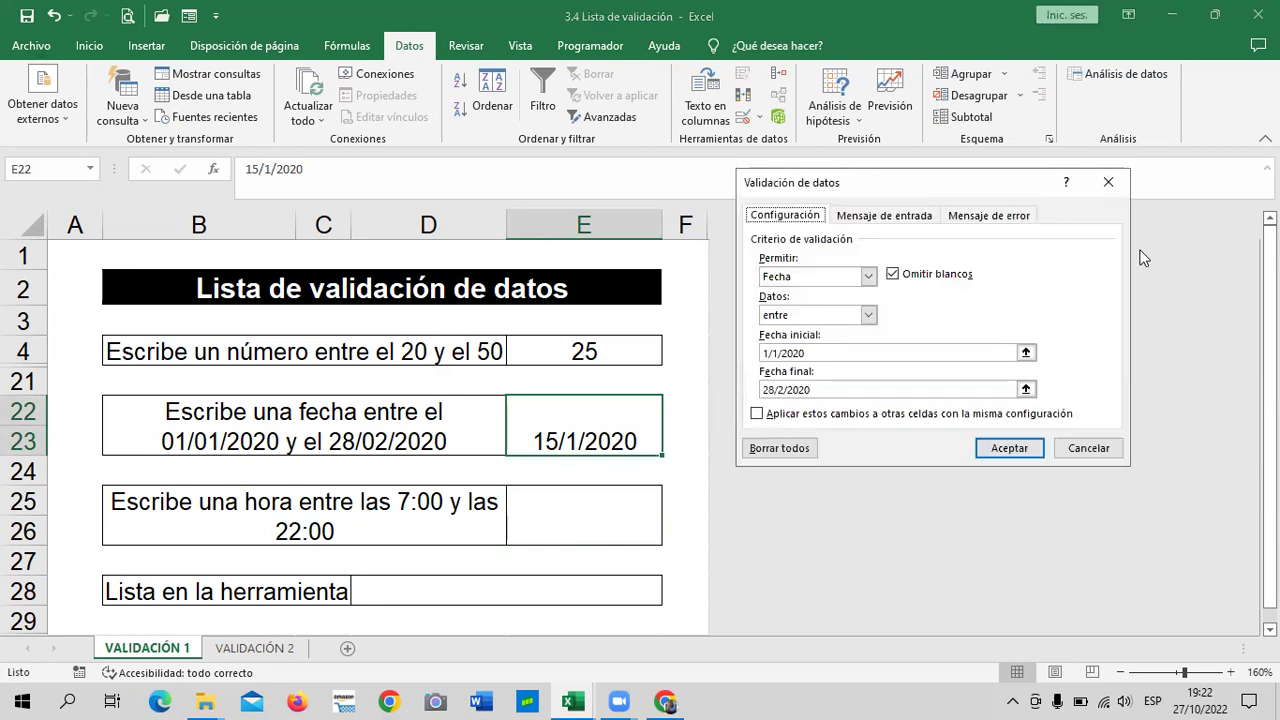
pyautogui.click(1016, 218)
pyautogui.click(893, 302)
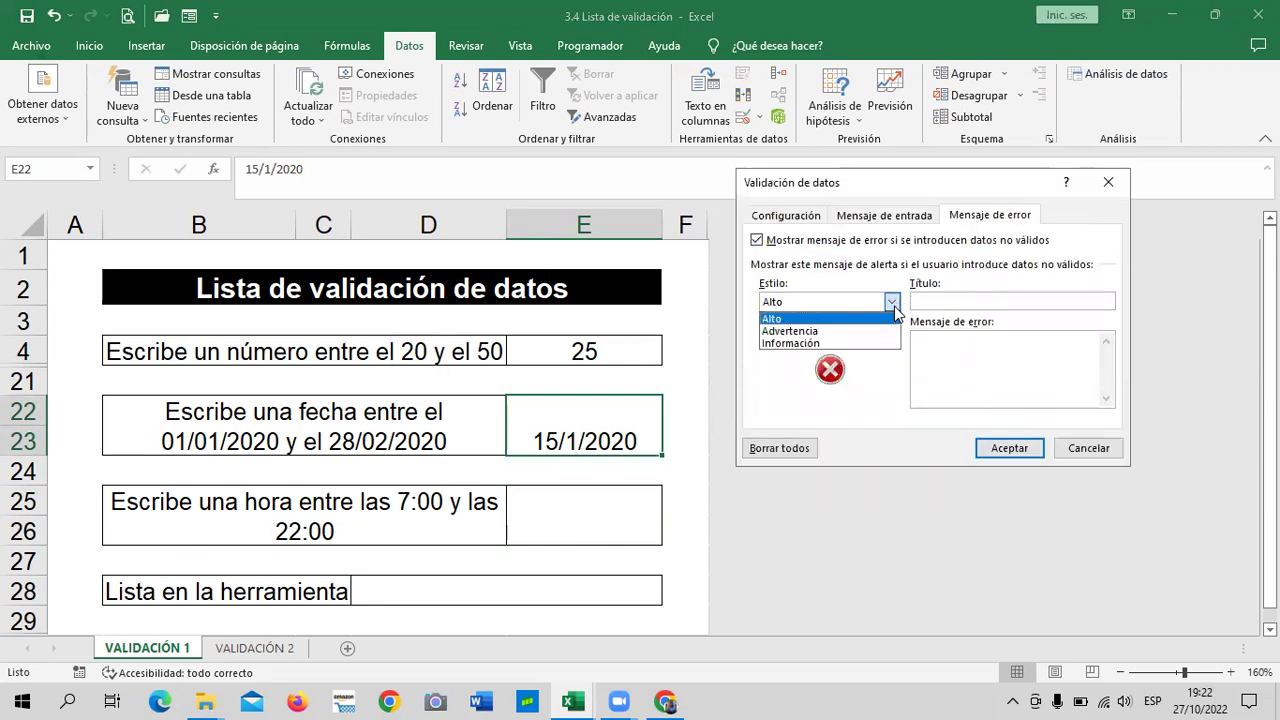
pyautogui.click(810, 330)
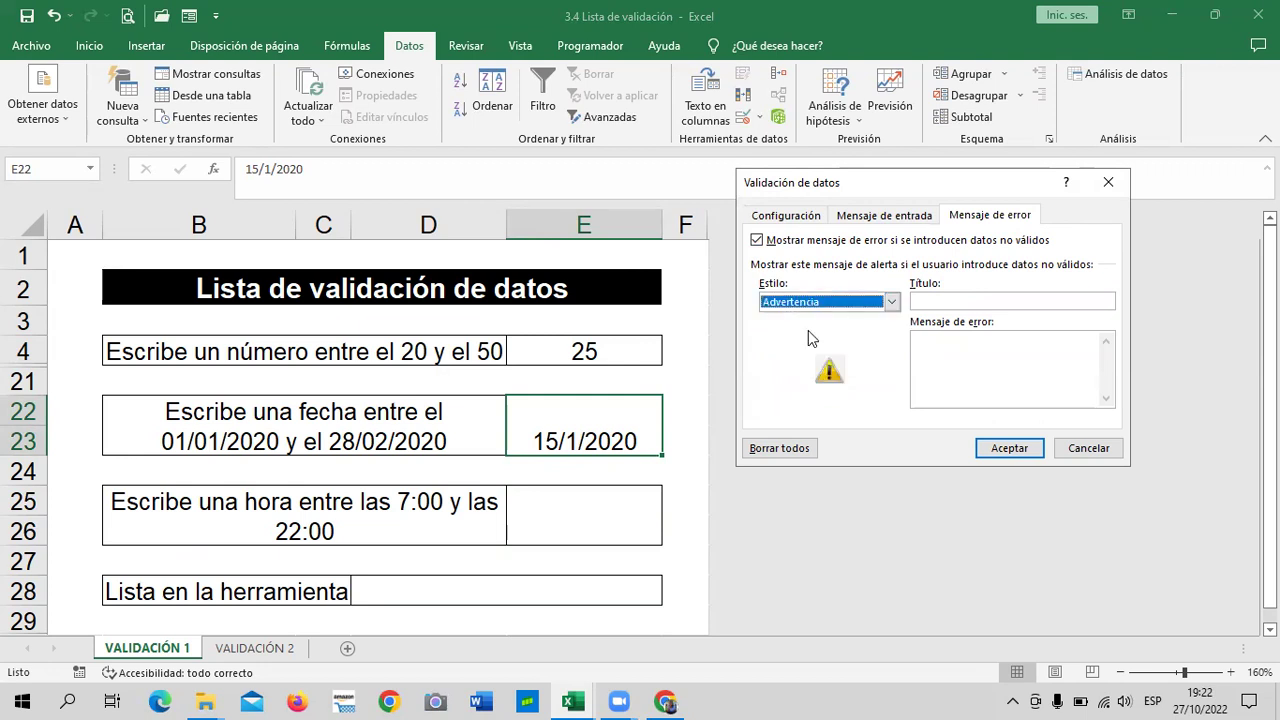
pyautogui.click(937, 355)
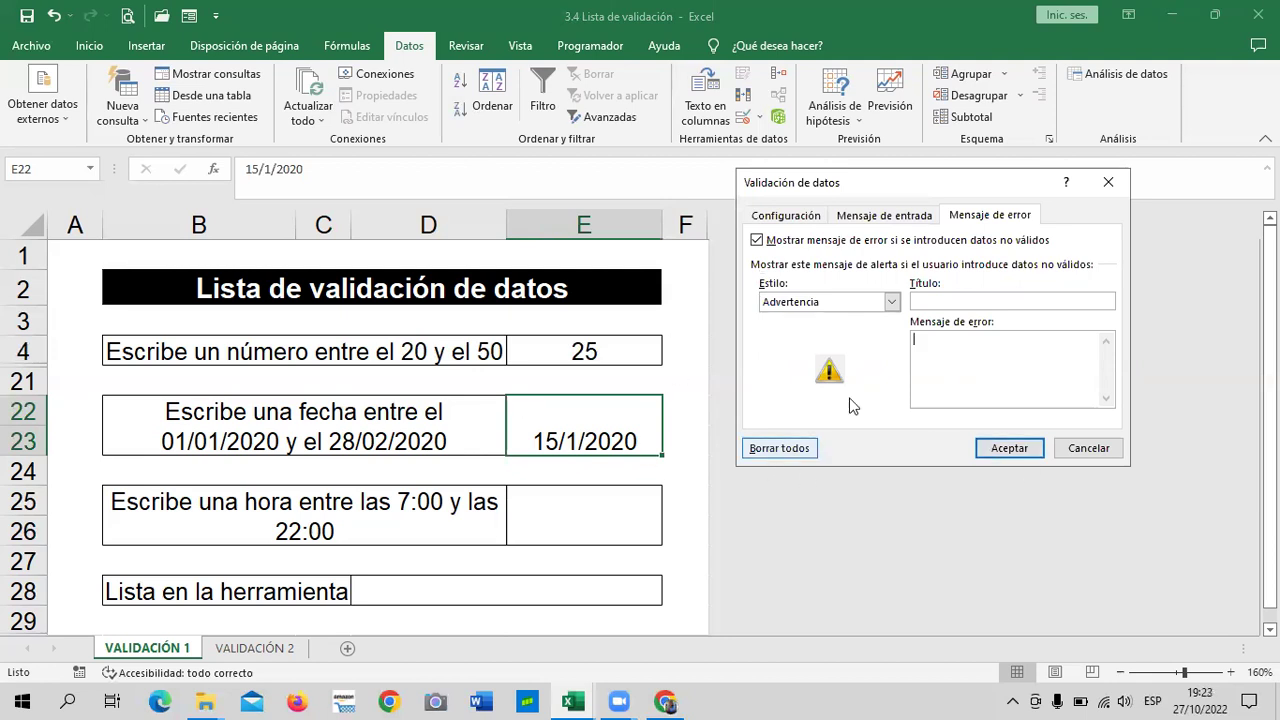
pyautogui.click(995, 450)
# Step: Clear the date from cell E22
pyautogui.click(664, 460)
pyautogui.click(575, 418)
pyautogui.press('BackSpace')
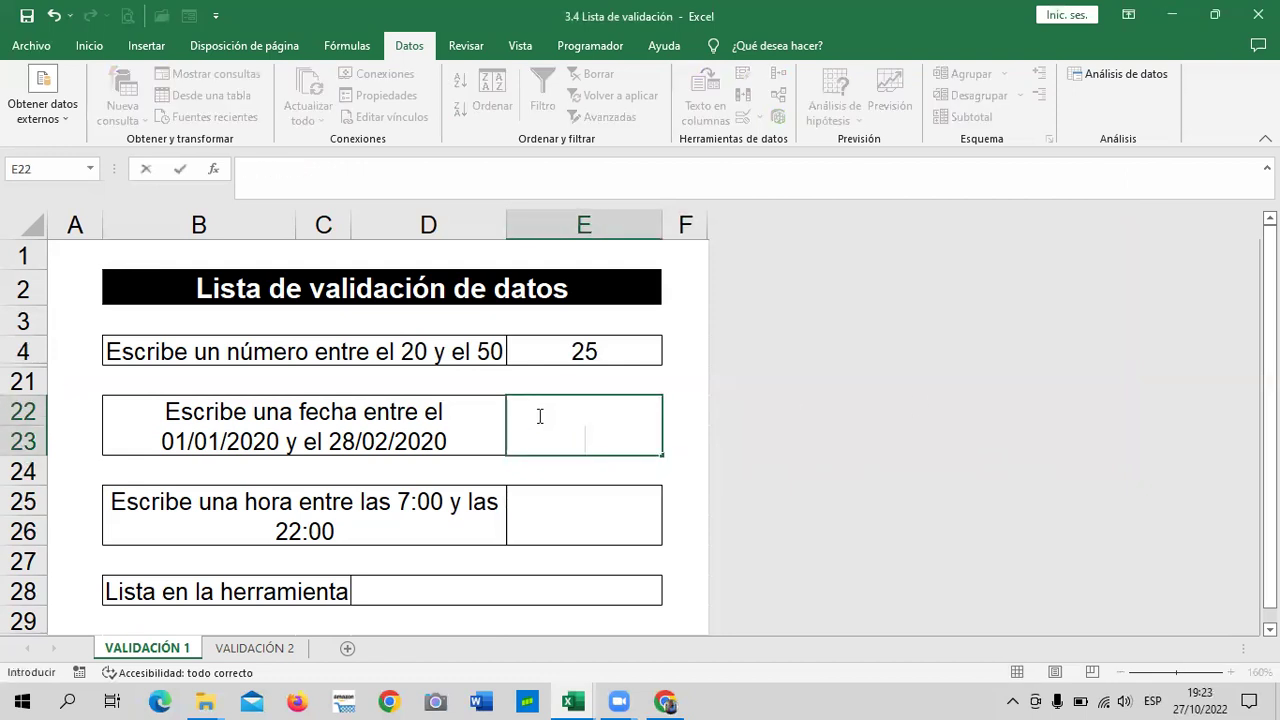
# Step: Enter 5/3/2020 in E22 and keep it despite the warning alert
pyautogui.click(549, 517)
pyautogui.click(575, 438)
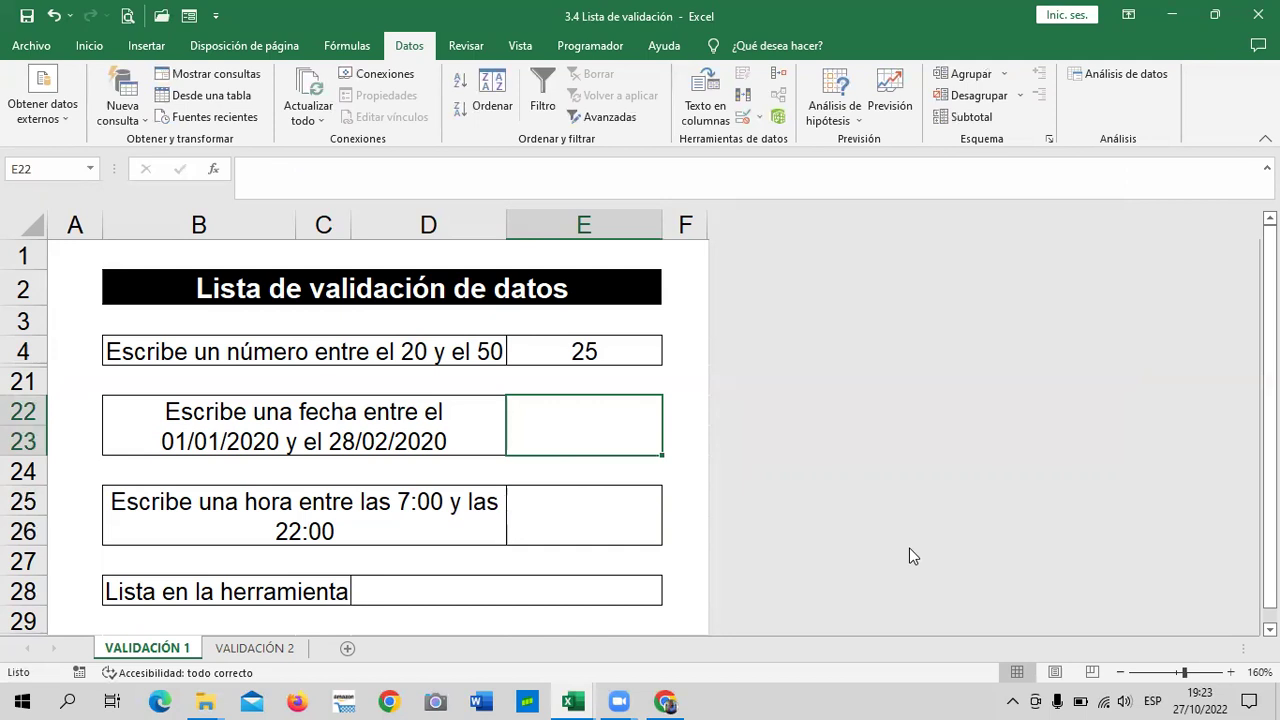
pyautogui.write('5/')
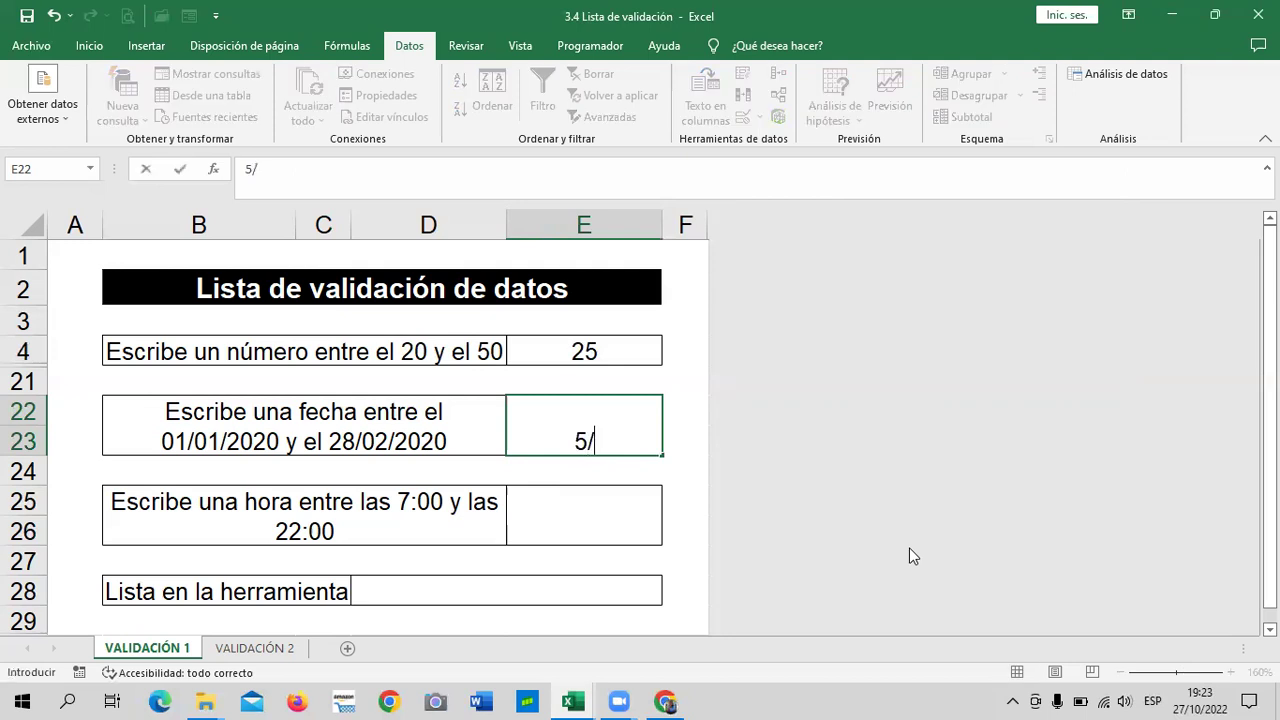
pyautogui.write('3/')
pyautogui.write('2020')
pyautogui.press('Return')
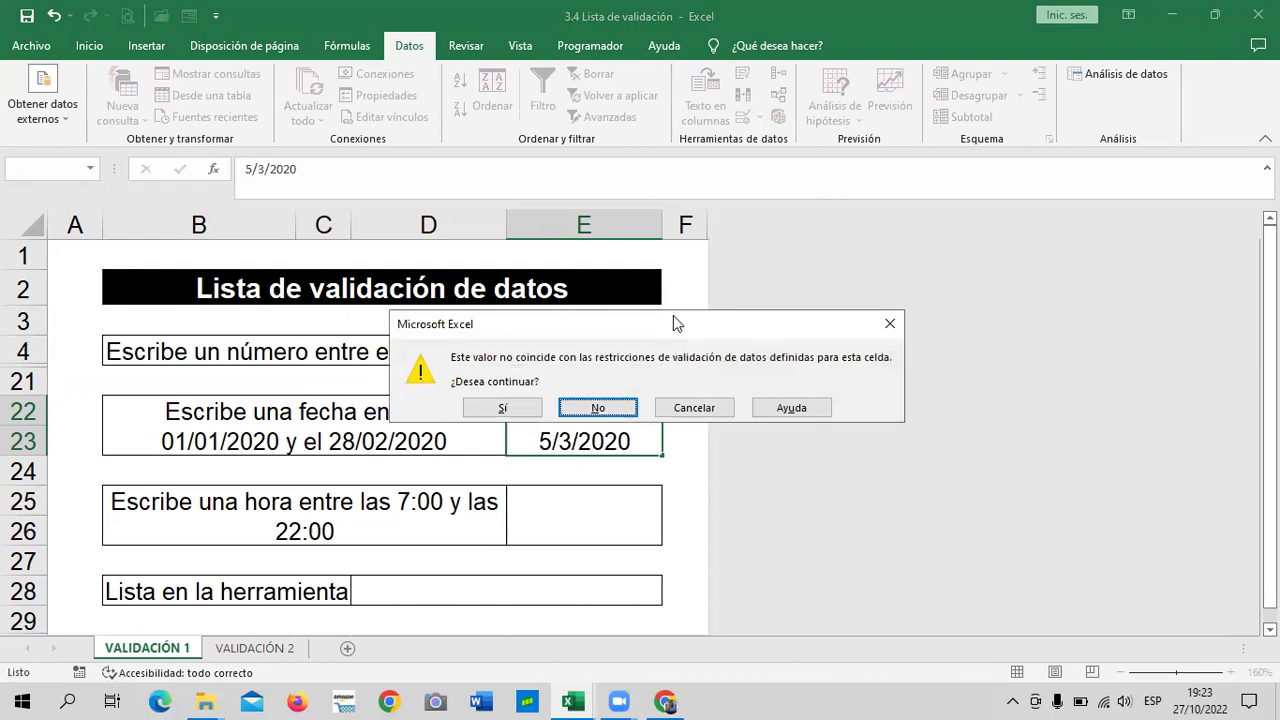
pyautogui.moveTo(673, 316); pyautogui.dragTo(657, 254)
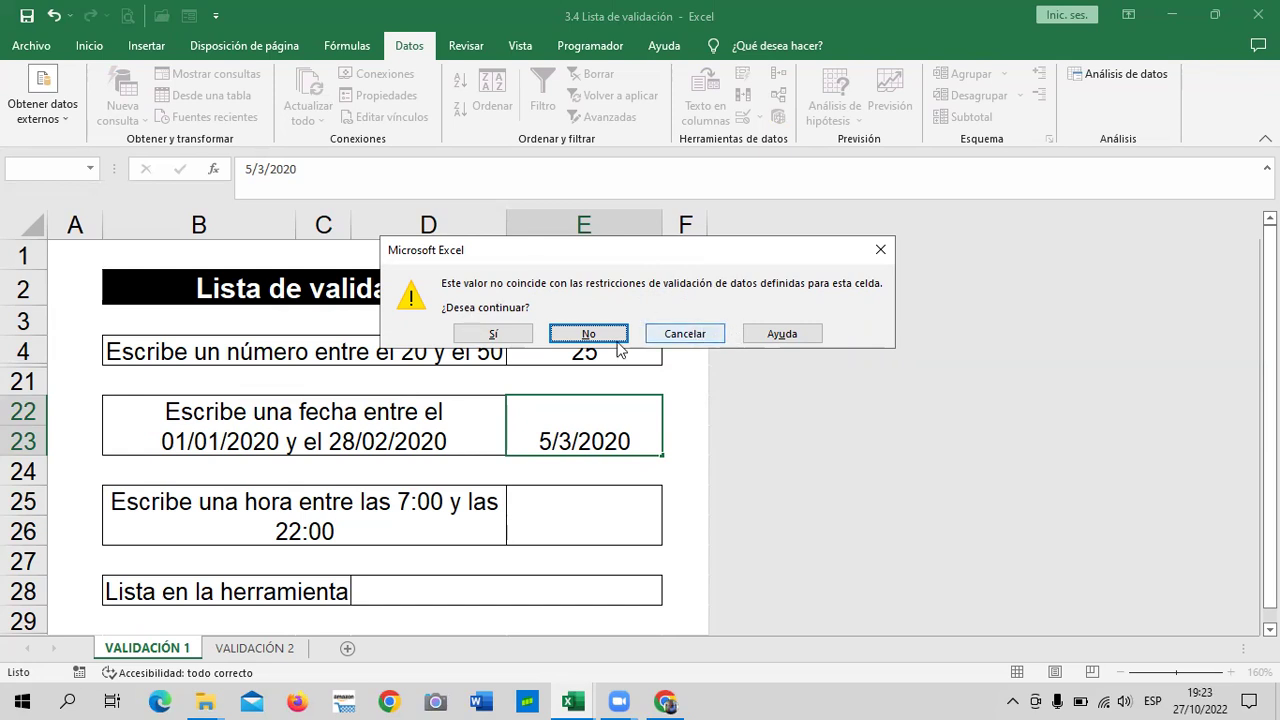
pyautogui.click(493, 333)
# Step: Reselect E22 and reopen its date validation criteria
pyautogui.click(580, 510)
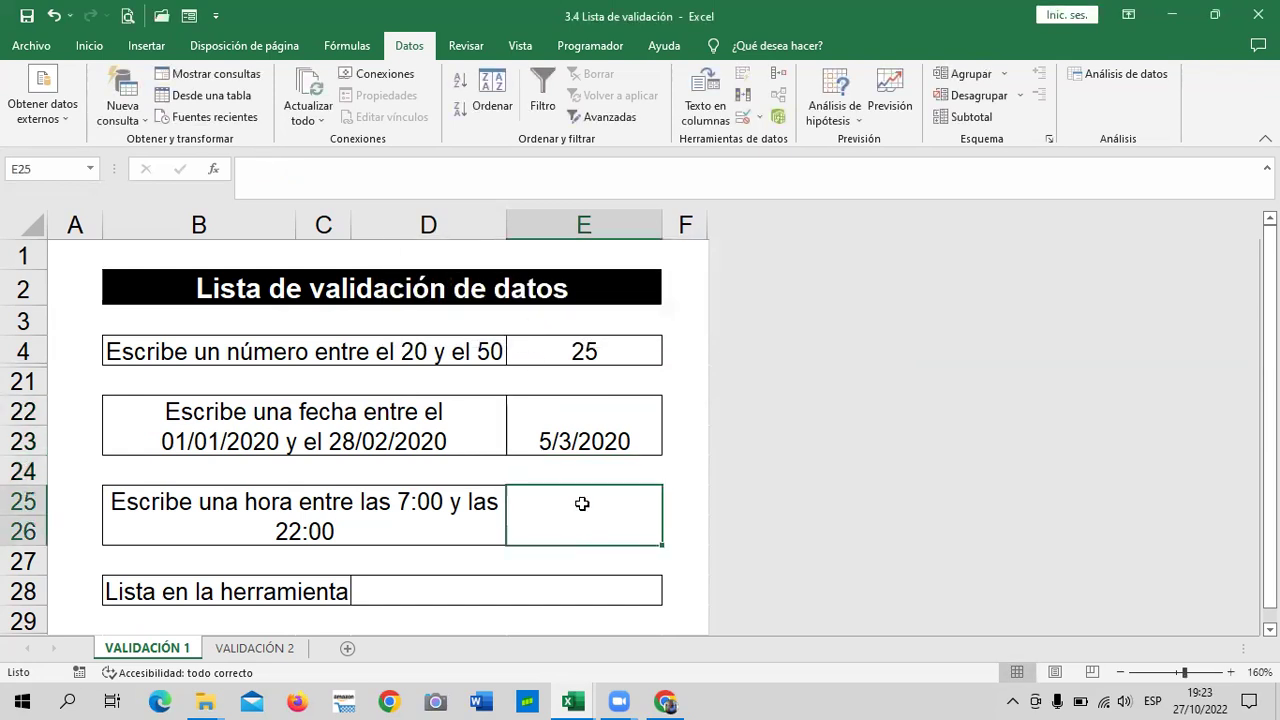
pyautogui.click(584, 440)
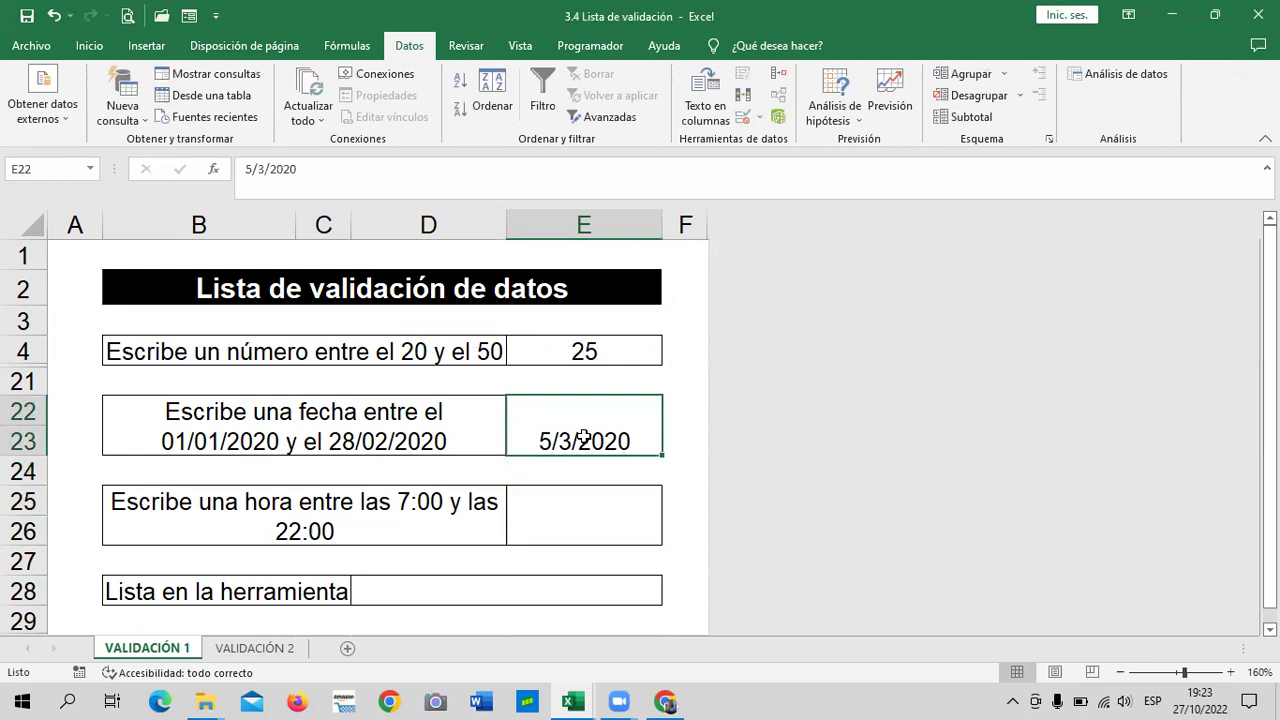
pyautogui.click(593, 538)
pyautogui.click(603, 433)
pyautogui.click(376, 428)
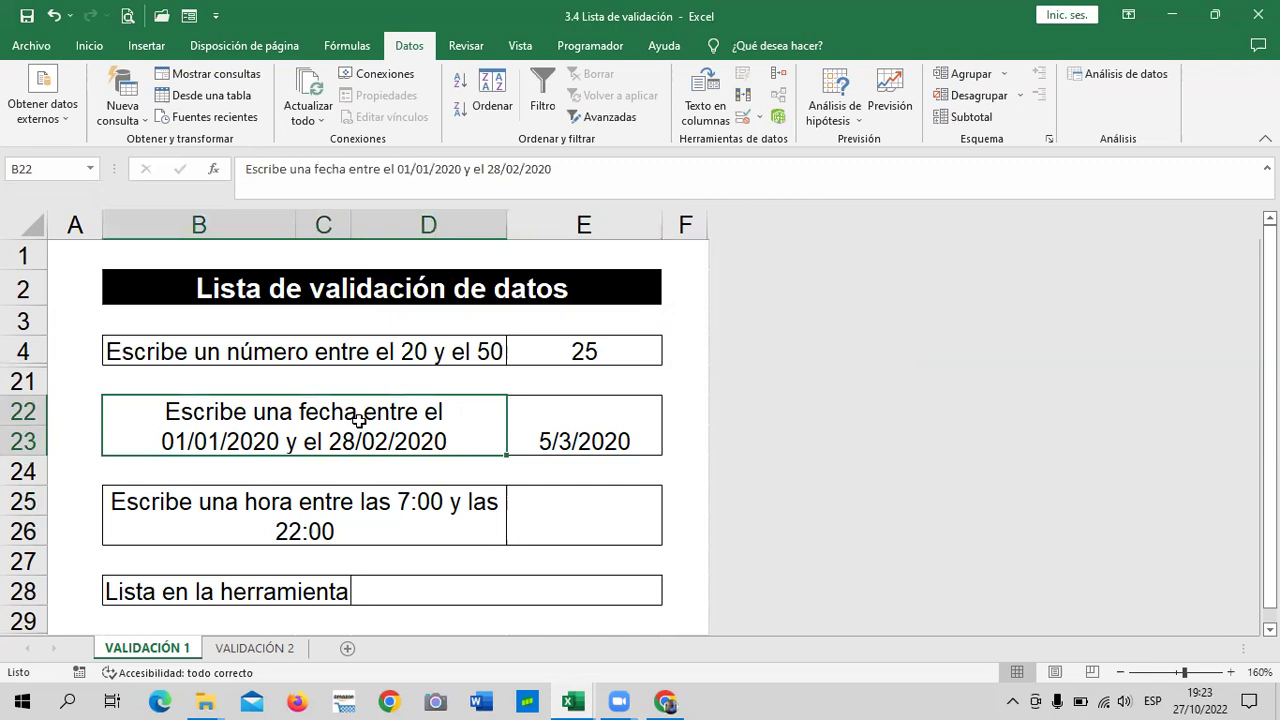
pyautogui.click(560, 412)
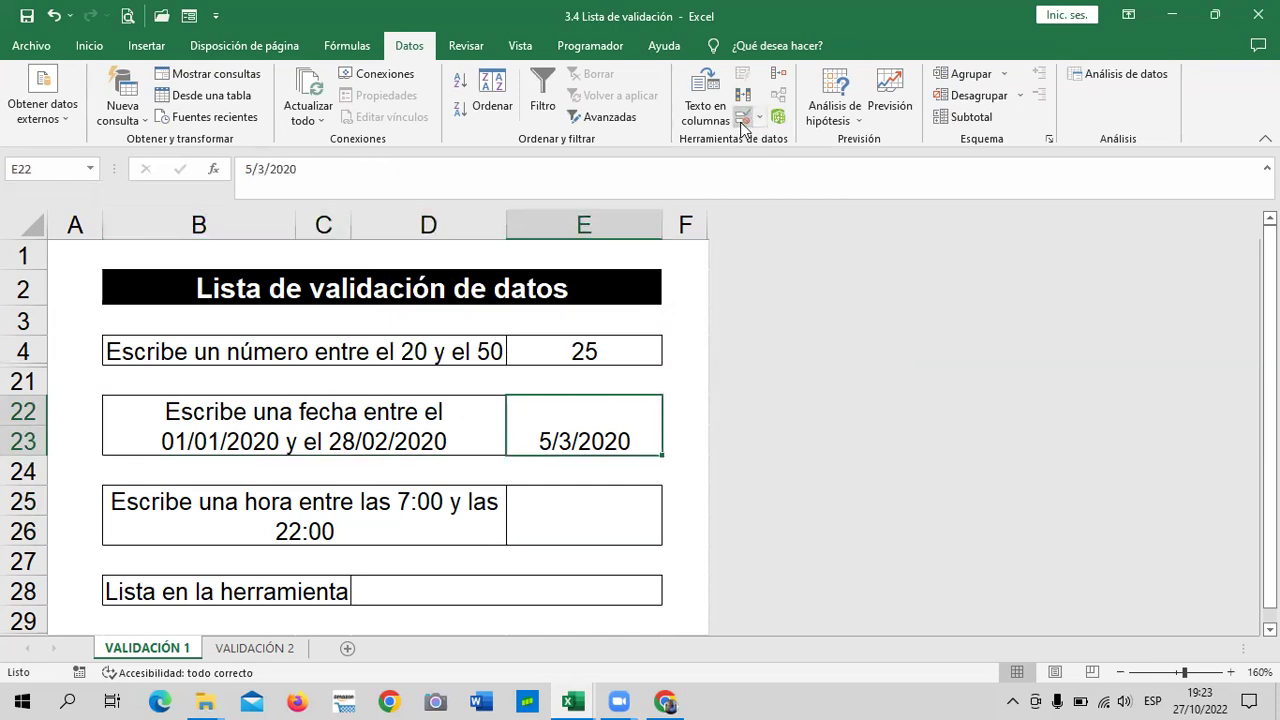
pyautogui.click(741, 120)
pyautogui.click(810, 215)
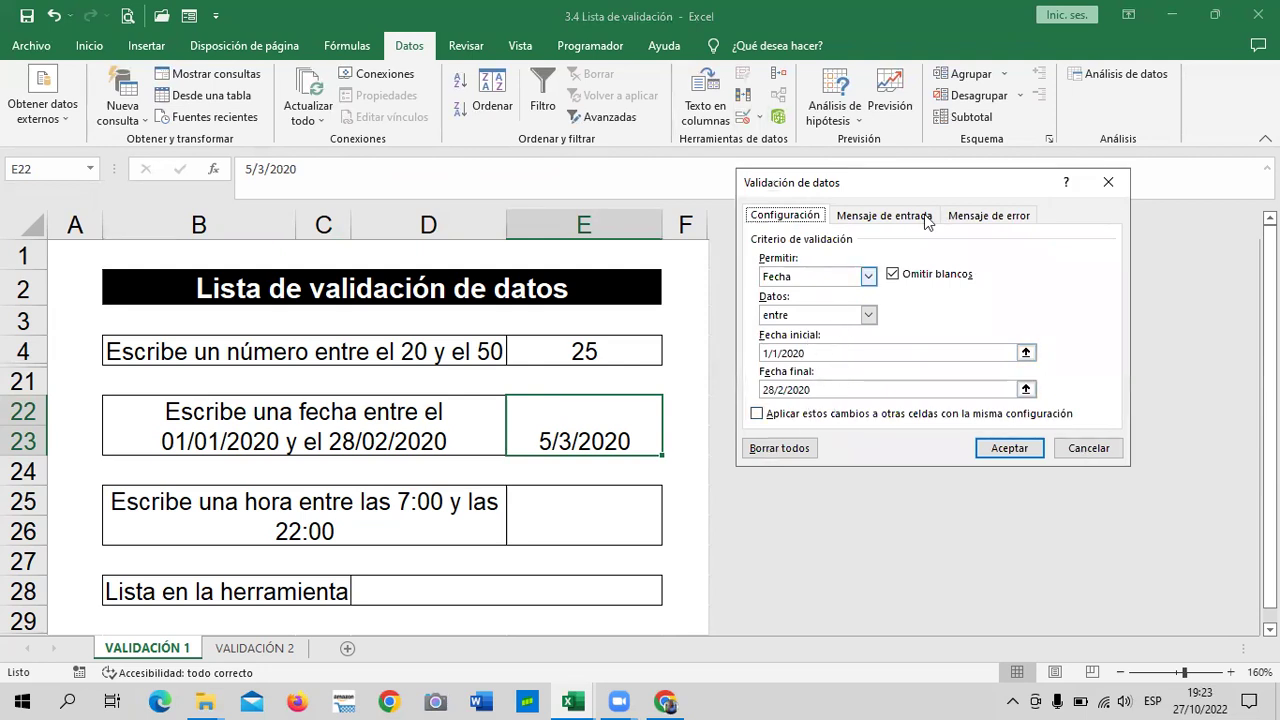
# Step: Switch E22's error alert style to Información and apply it
pyautogui.click(980, 216)
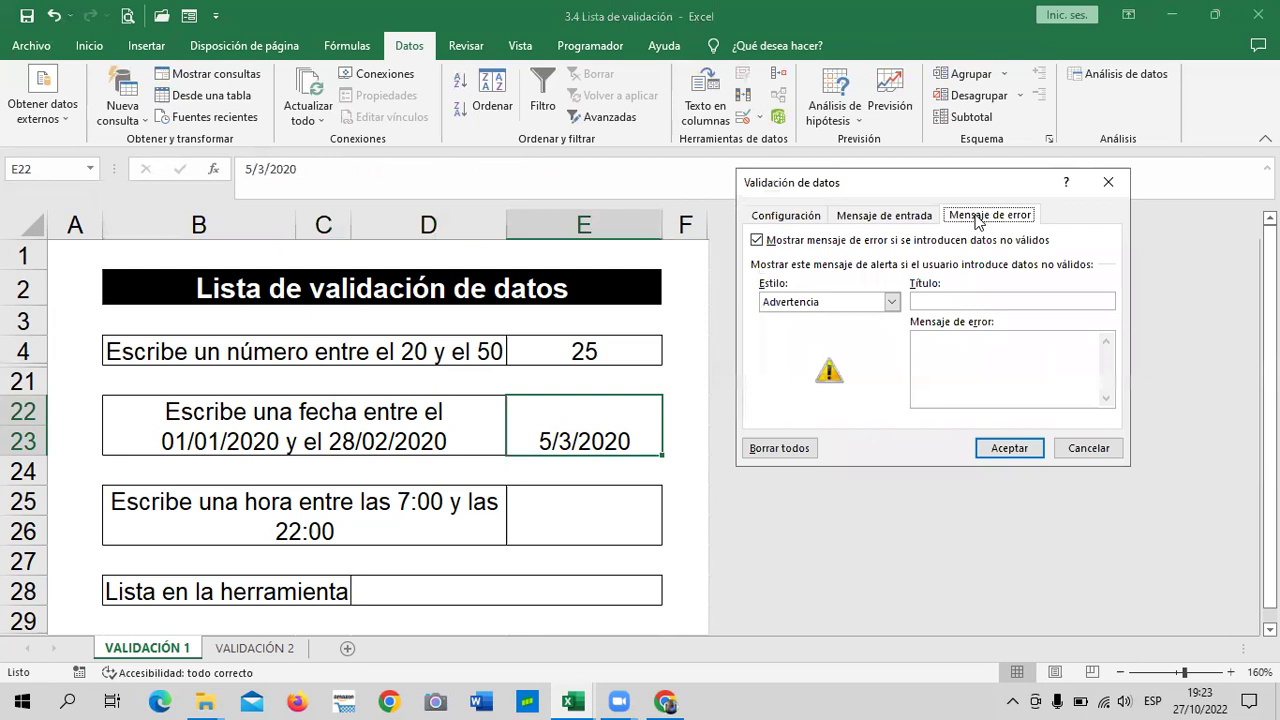
pyautogui.click(890, 302)
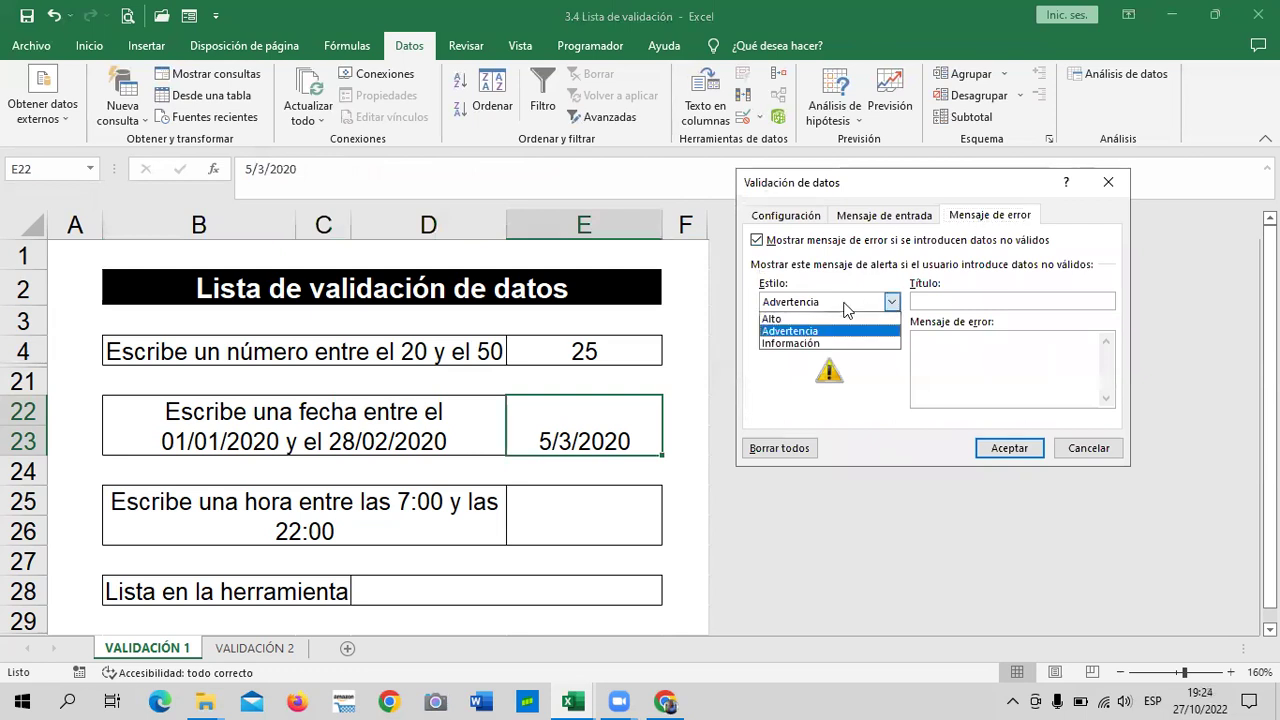
pyautogui.click(808, 343)
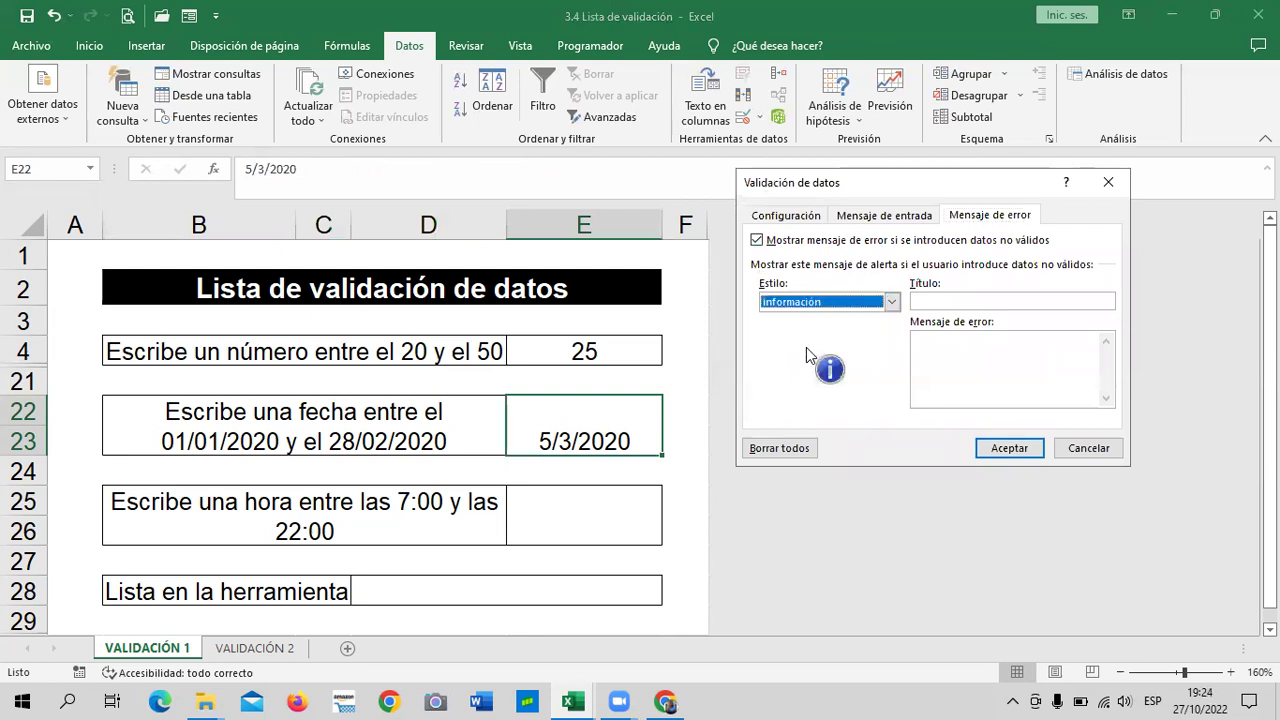
pyautogui.click(1013, 448)
pyautogui.press('Return')
pyautogui.click(582, 437)
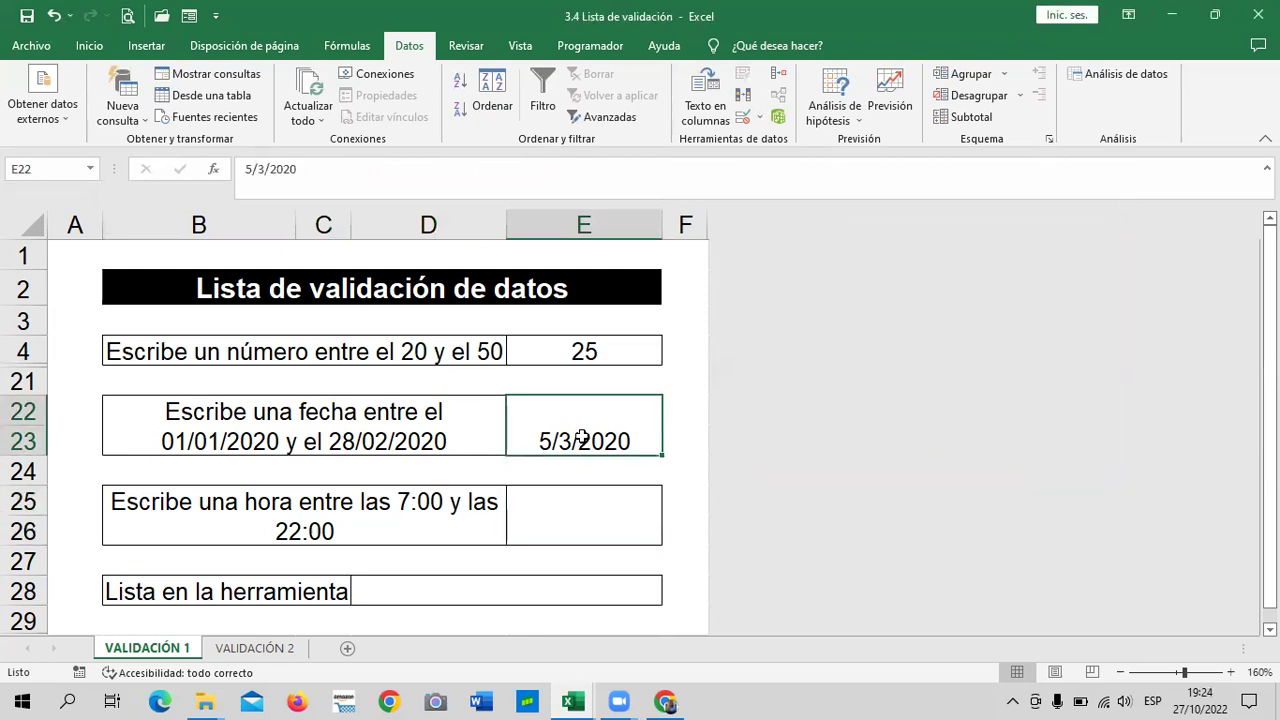
pyautogui.click(586, 503)
pyautogui.click(594, 441)
# Step: Circle invalid data on the sheet, flagging the 5/3/2020 date in E22
pyautogui.click(598, 537)
pyautogui.click(596, 427)
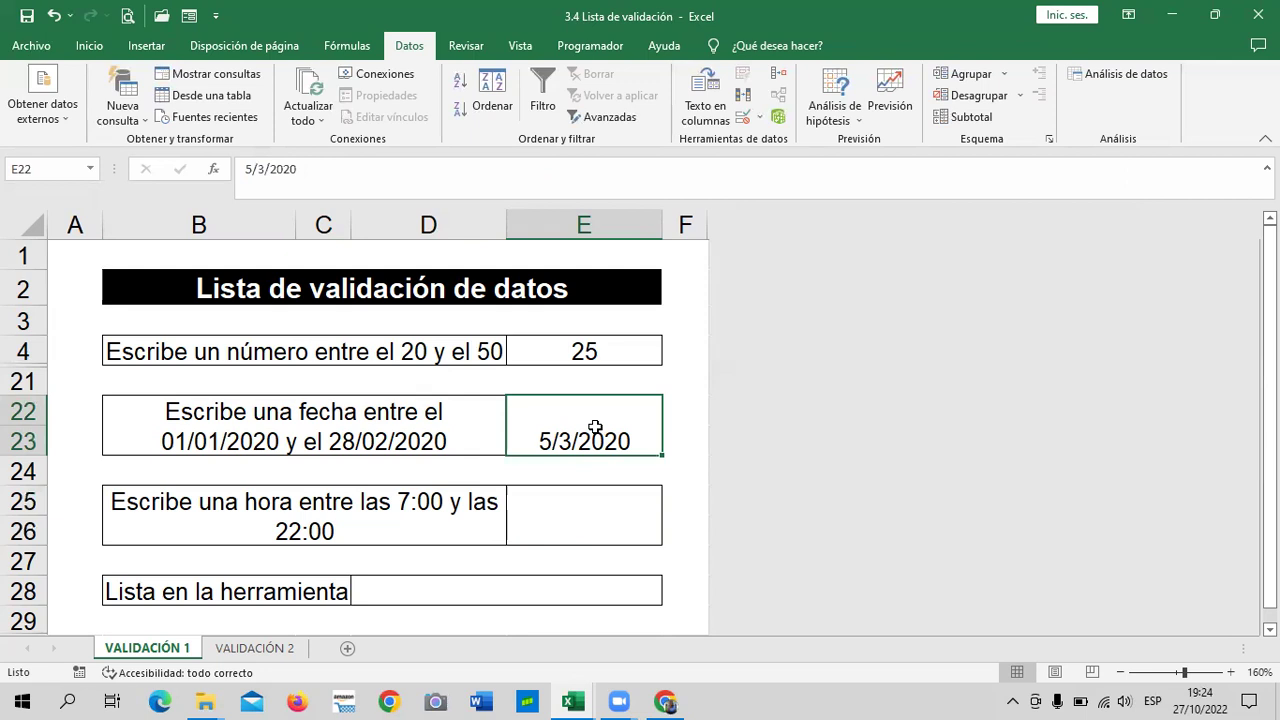
pyautogui.click(759, 117)
pyautogui.click(909, 175)
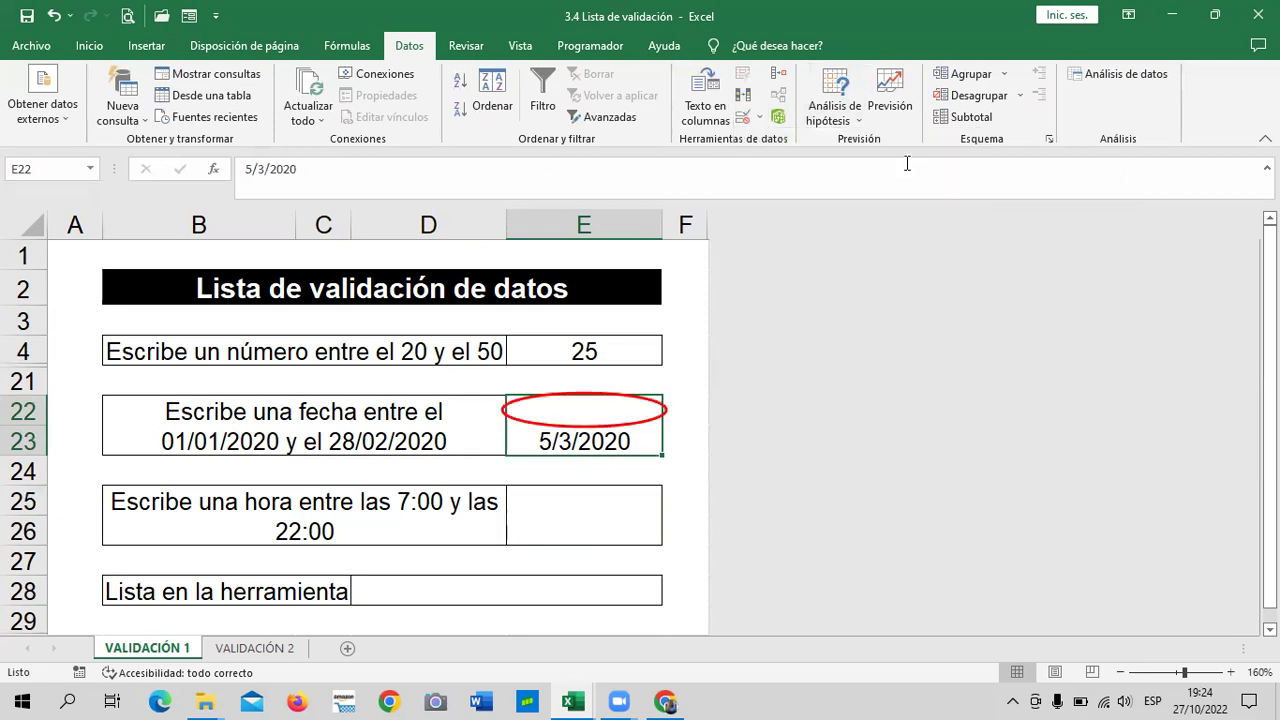
# Step: Clear the validation circles and delete the date from E22
pyautogui.click(760, 118)
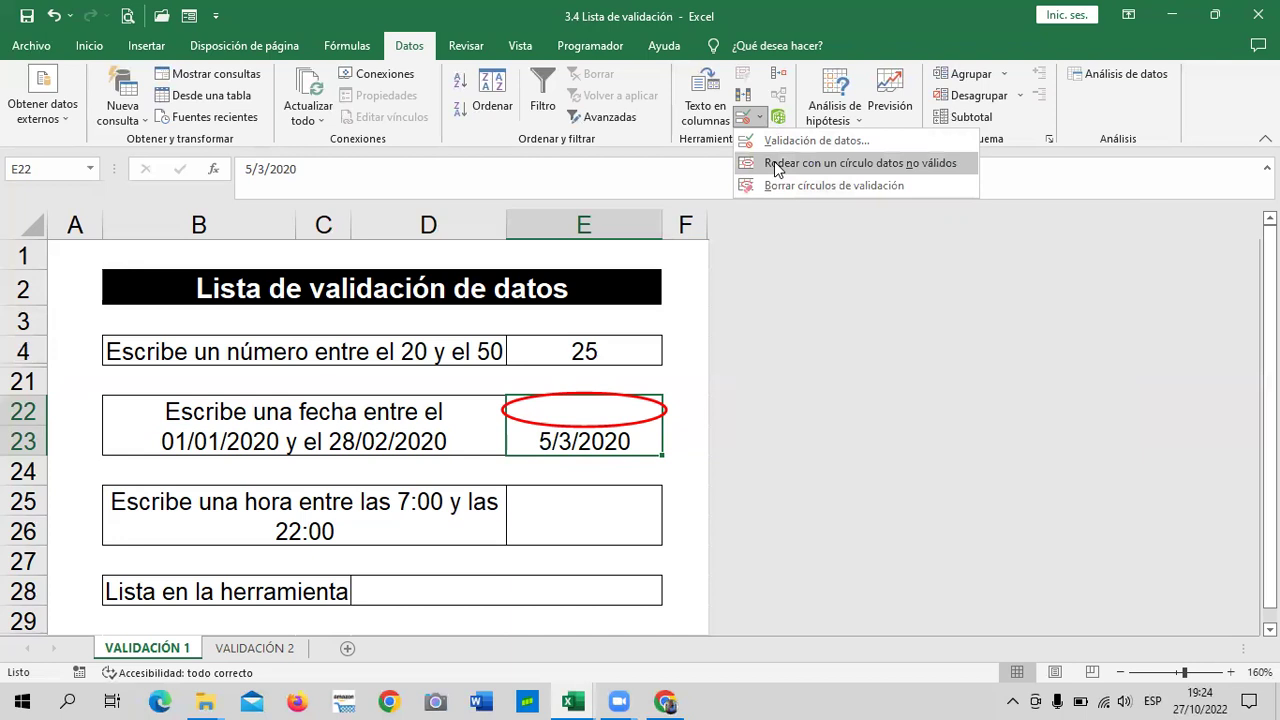
pyautogui.click(598, 422)
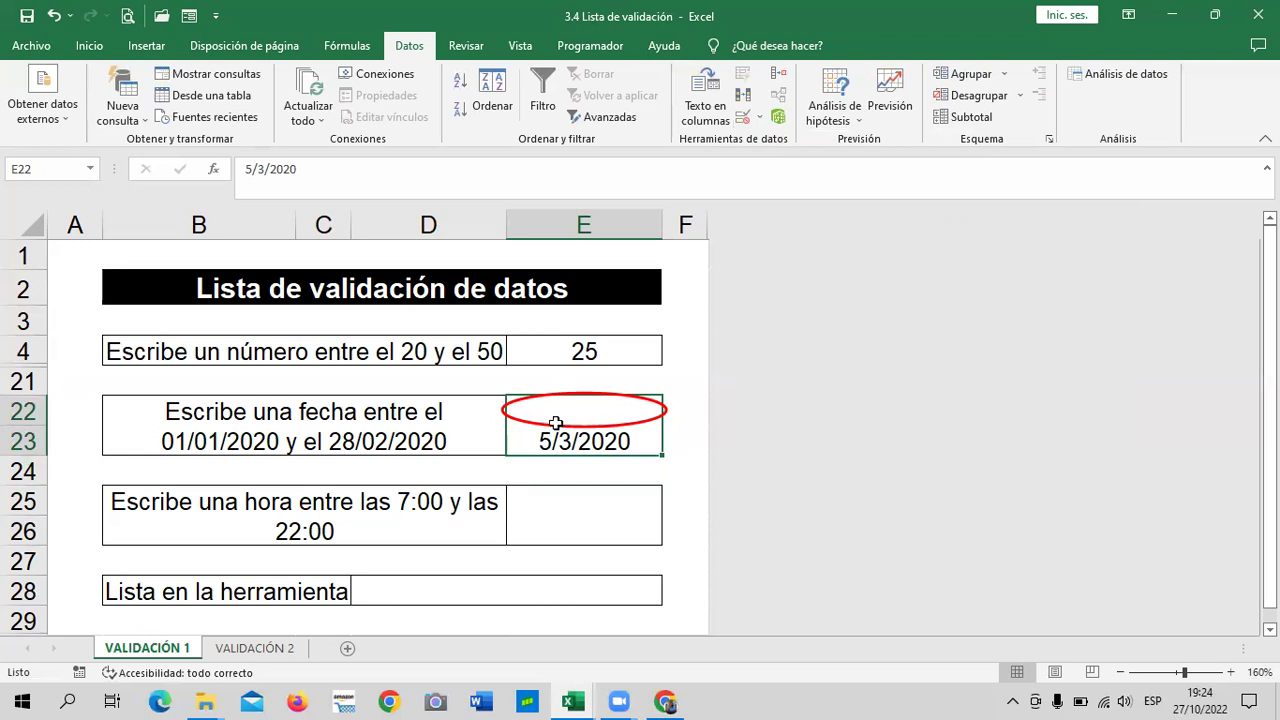
pyautogui.click(756, 118)
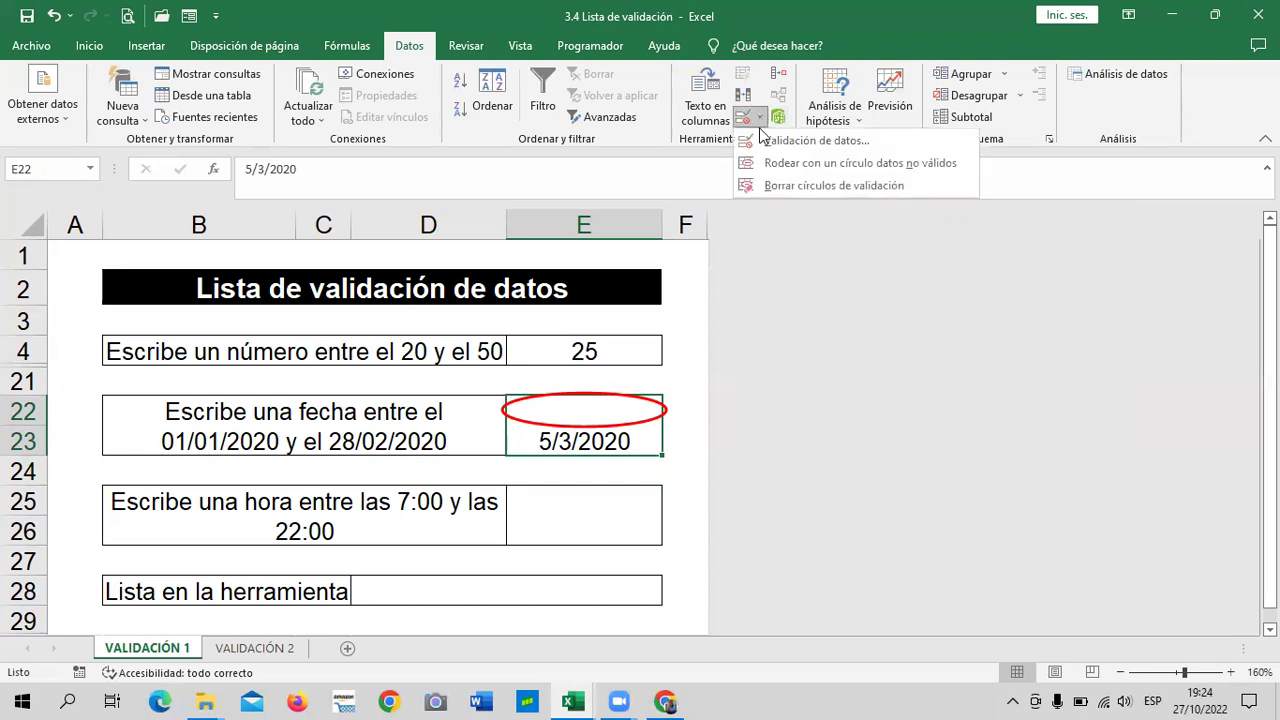
pyautogui.click(770, 186)
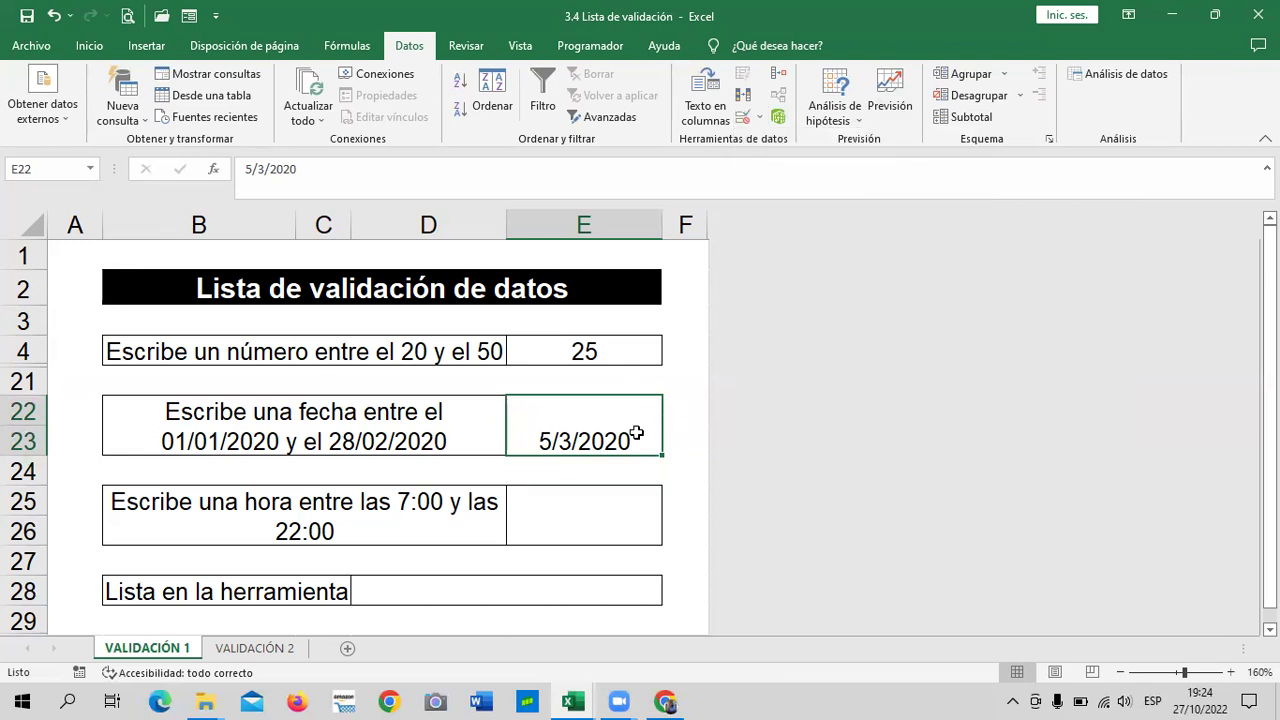
pyautogui.press('BackSpace')
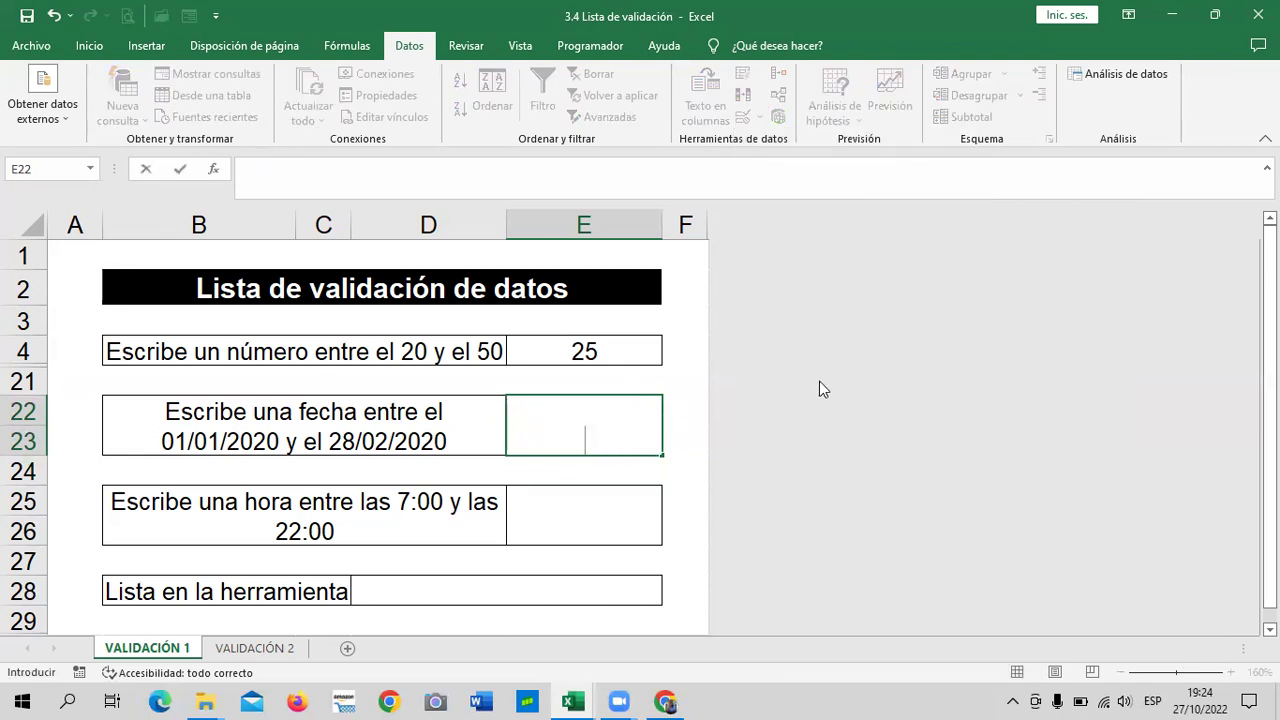
# Step: Enter 15/3/2020 in E22 and accept it through the information alert
pyautogui.write('15/3/2020')
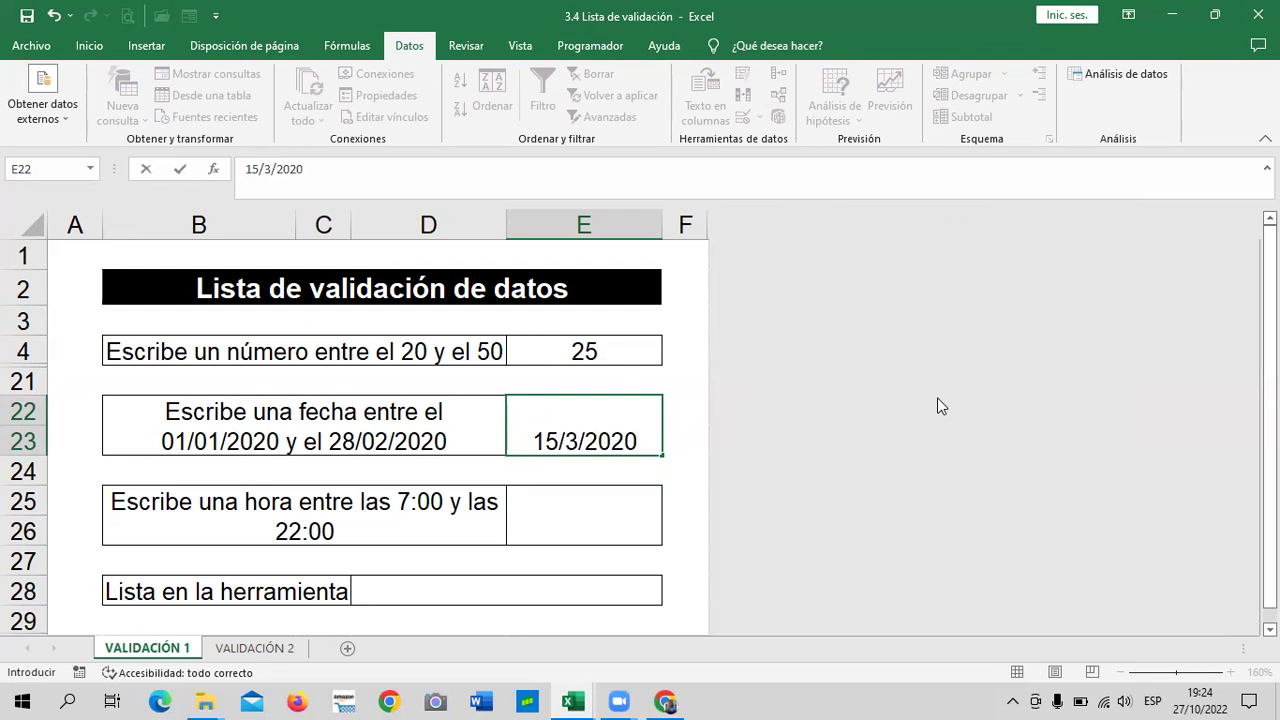
pyautogui.press('Return')
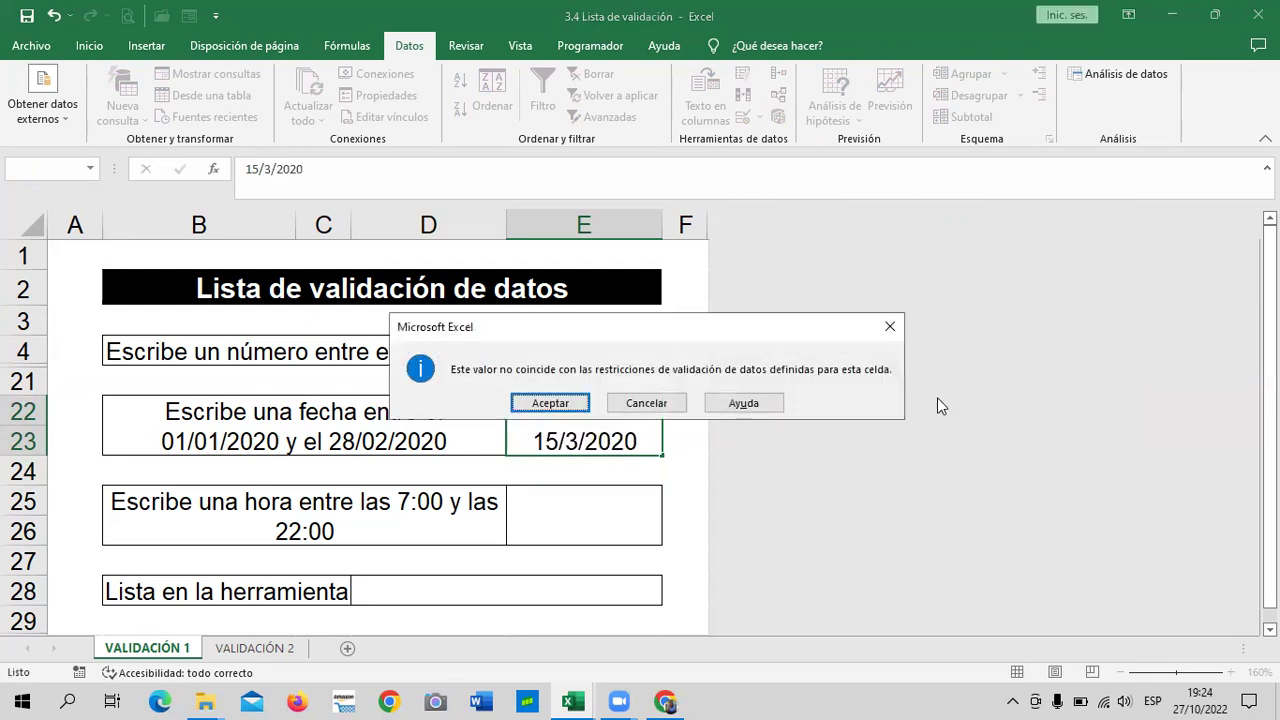
pyautogui.moveTo(760, 327); pyautogui.dragTo(757, 249)
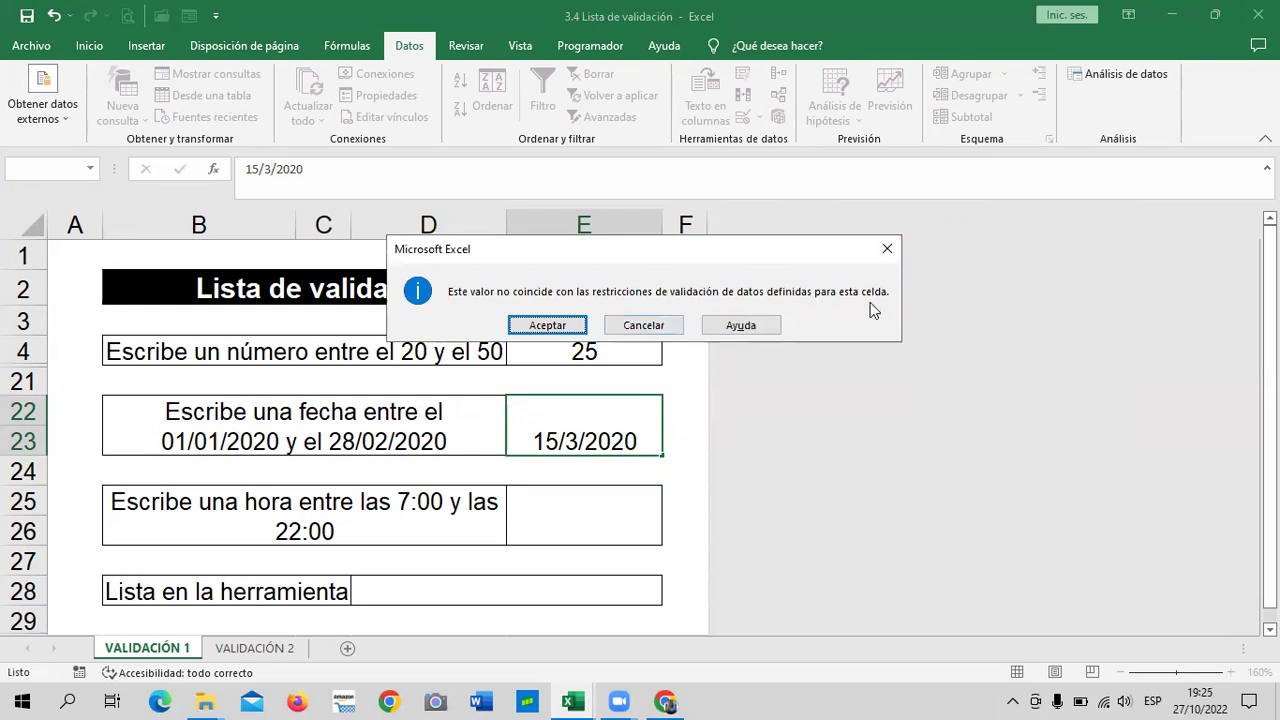
pyautogui.click(547, 325)
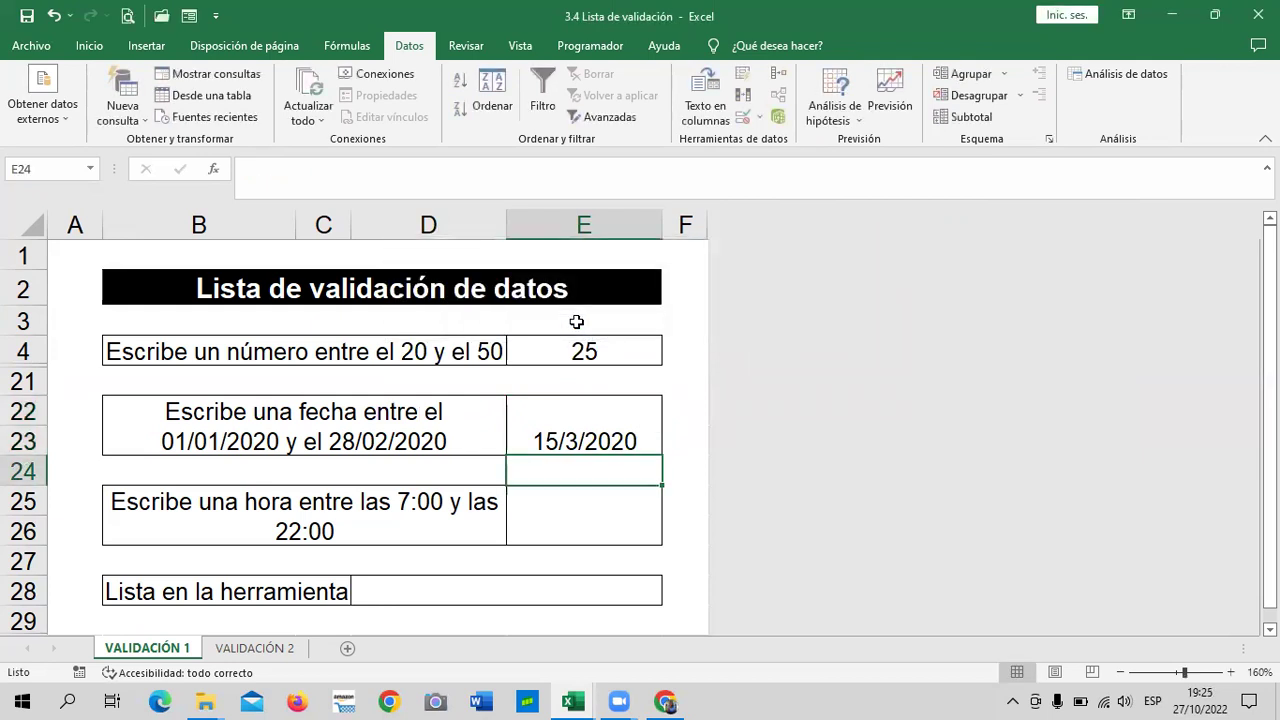
pyautogui.click(580, 528)
pyautogui.click(605, 437)
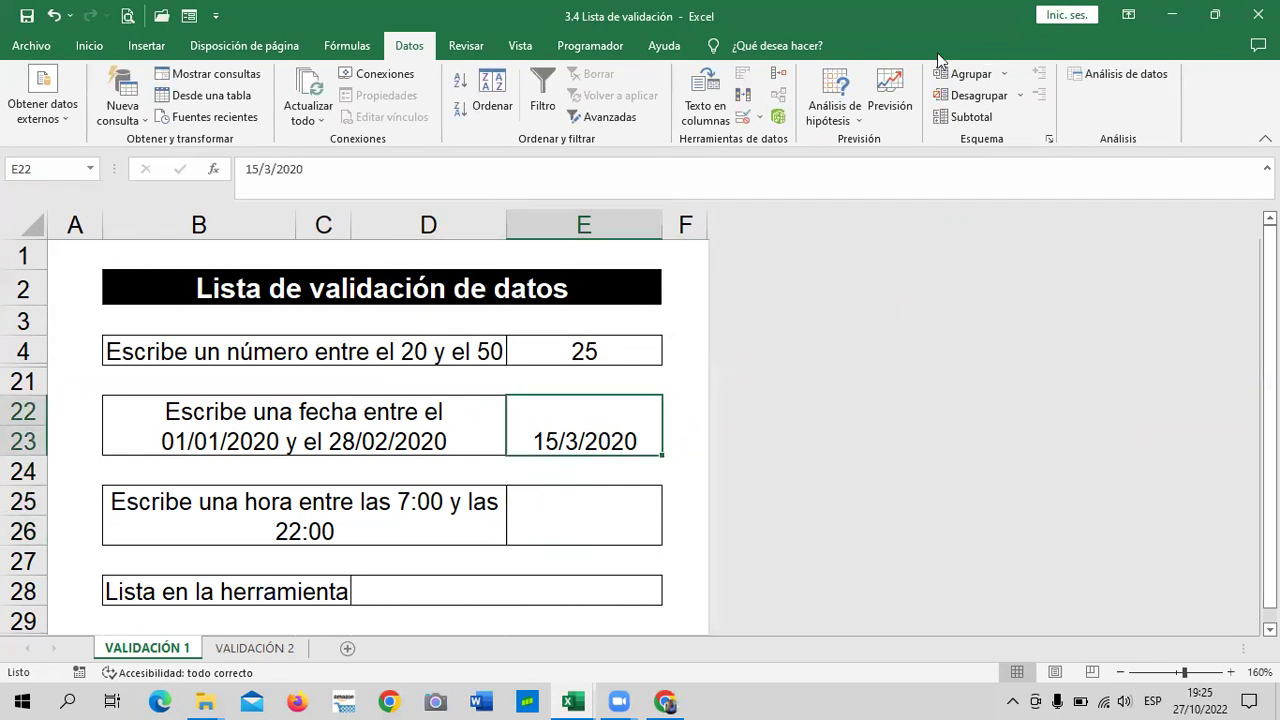
pyautogui.click(743, 118)
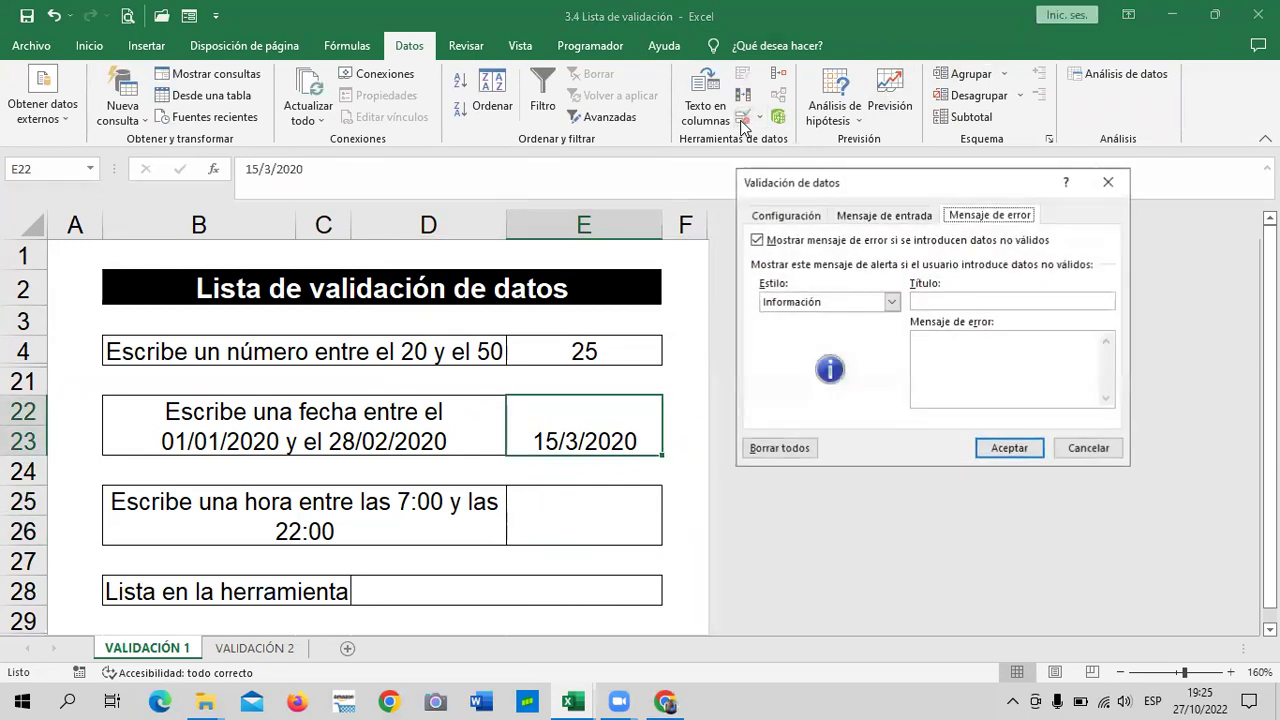
pyautogui.click(892, 303)
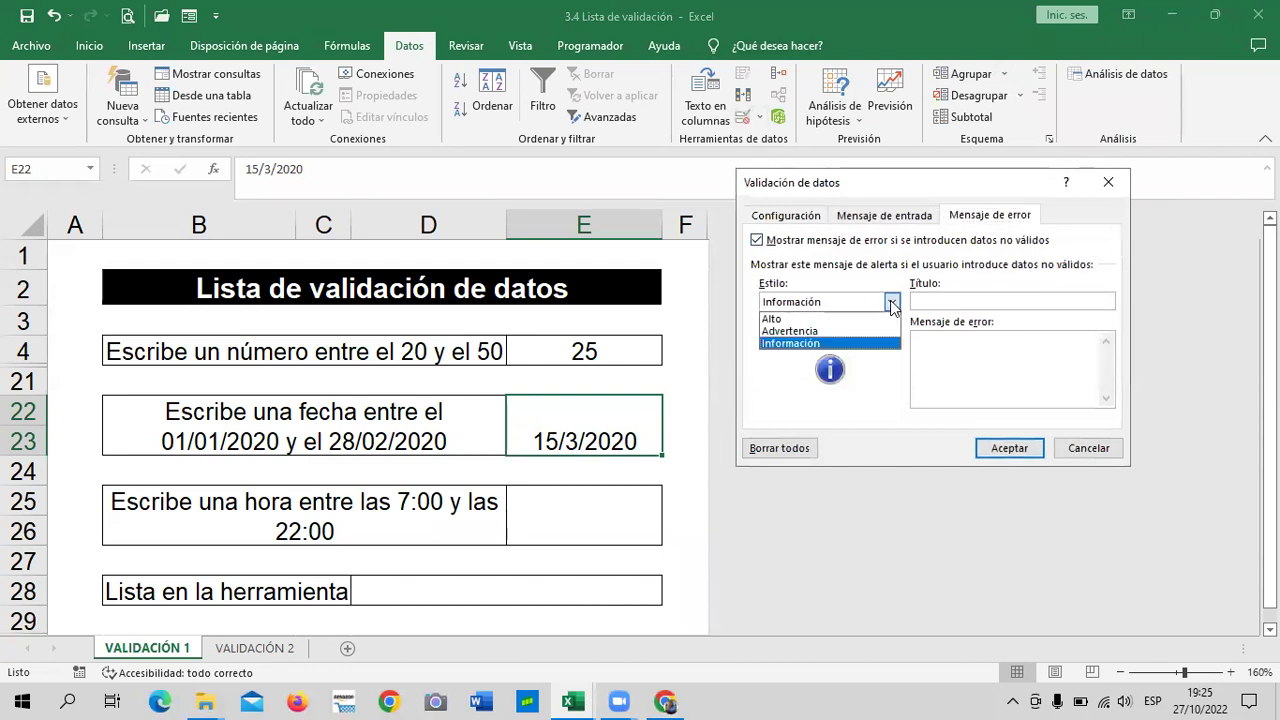
pyautogui.click(813, 320)
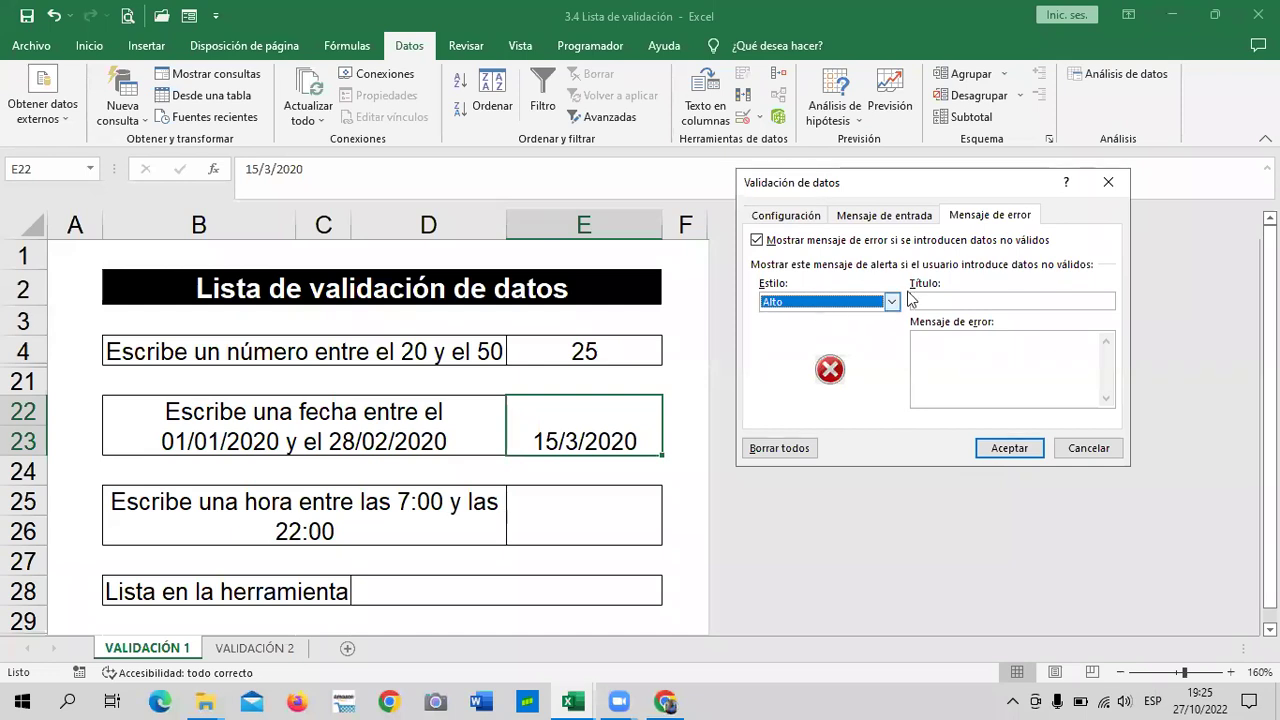
pyautogui.click(989, 452)
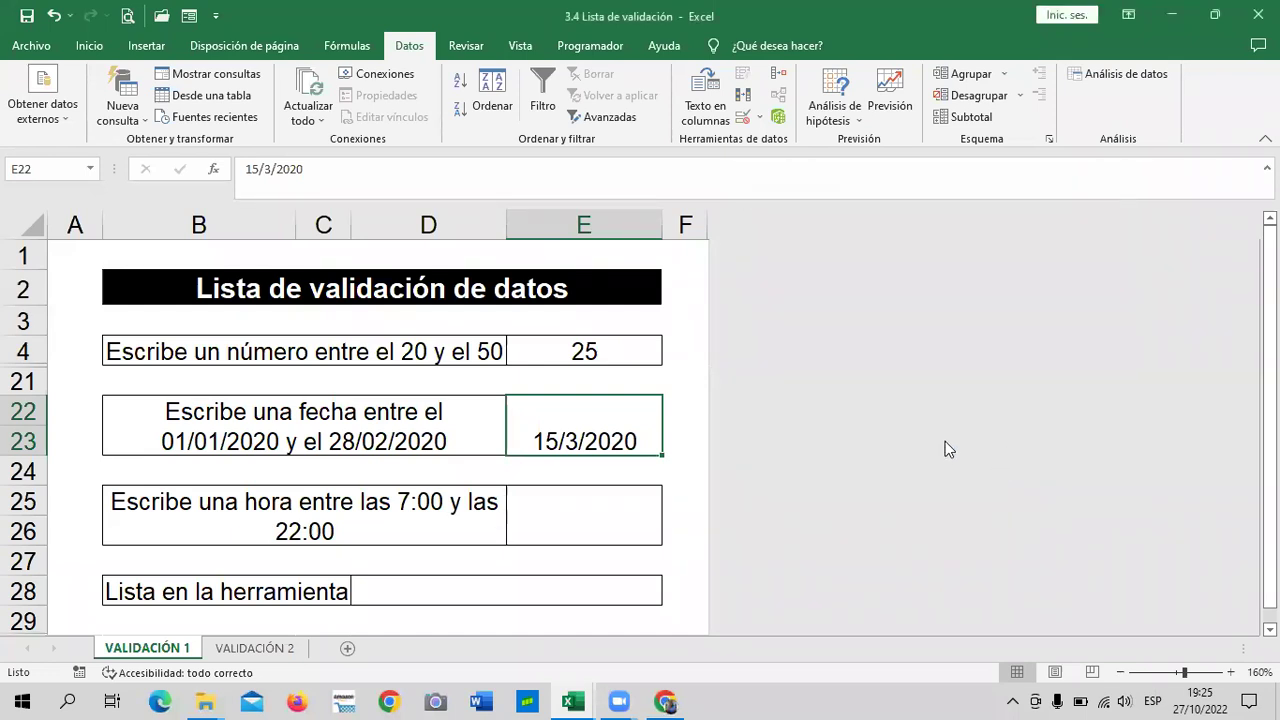
pyautogui.press('BackSpace')
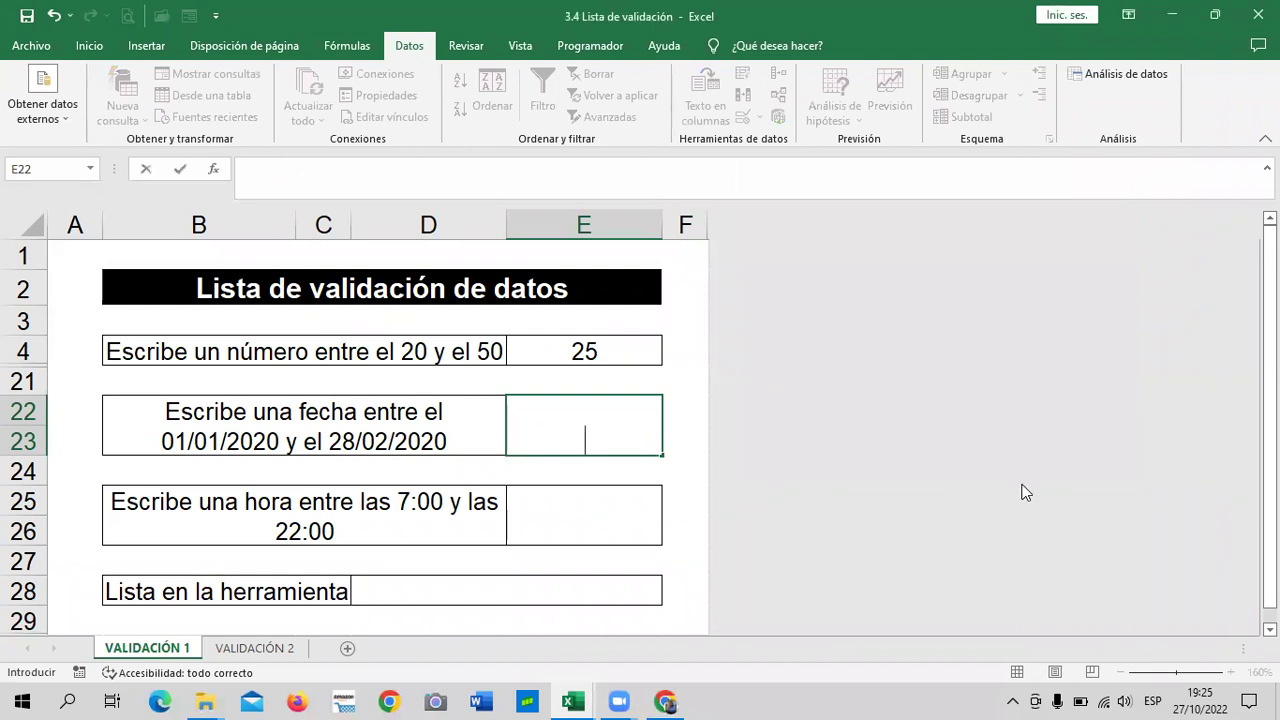
pyautogui.write('20/3/2020')
pyautogui.press('Return')
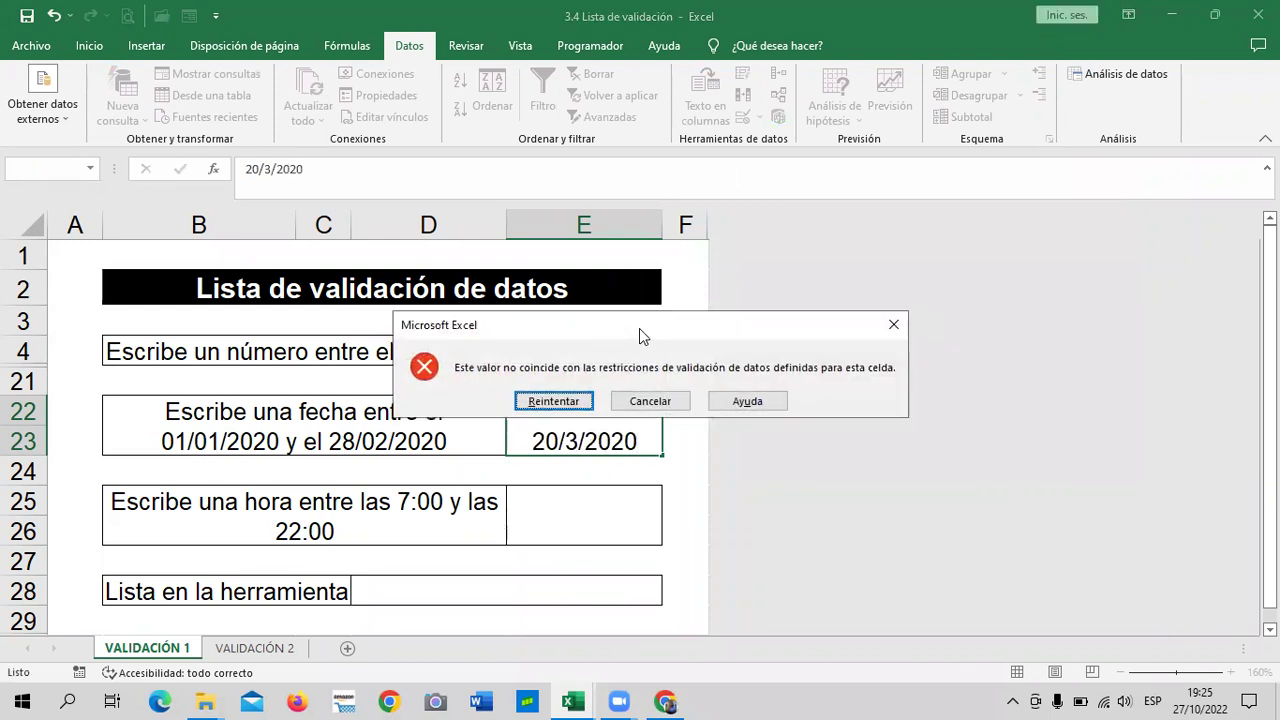
pyautogui.moveTo(639, 328); pyautogui.dragTo(659, 283)
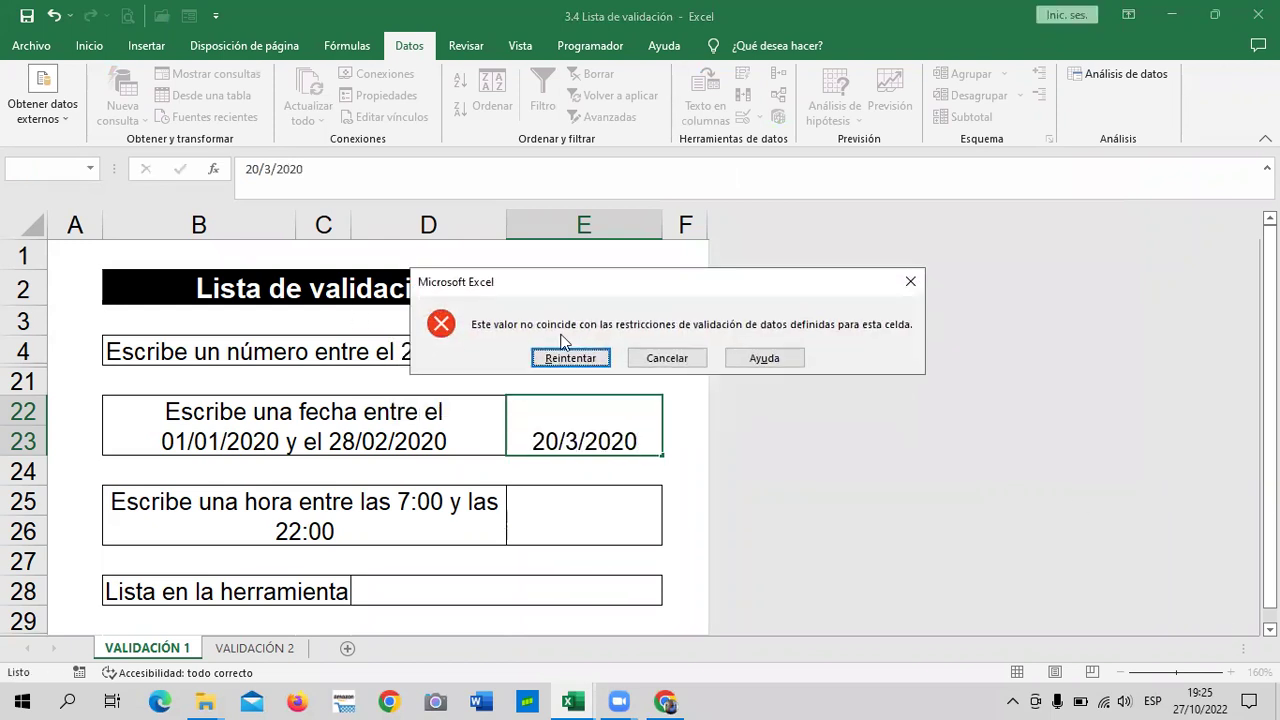
pyautogui.click(650, 358)
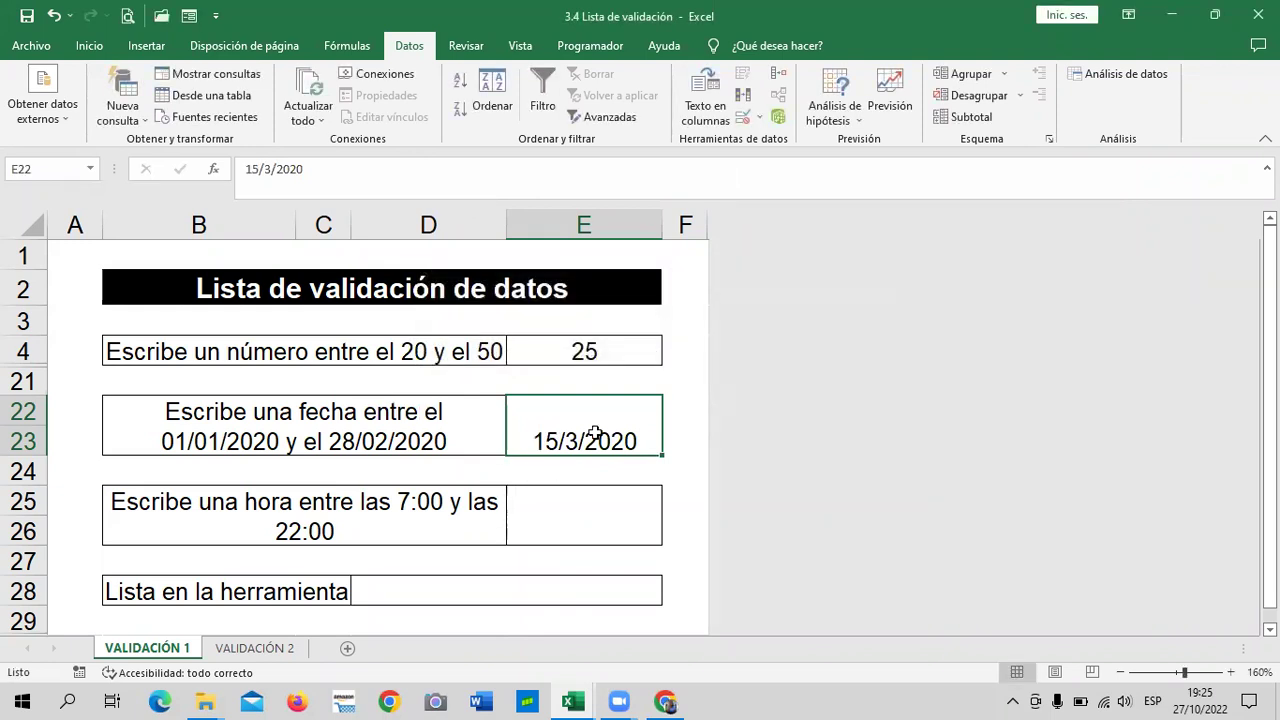
pyautogui.click(581, 488)
pyautogui.click(584, 428)
pyautogui.click(578, 526)
pyautogui.click(586, 413)
# Step: Review the date rule's allowed range for E22 without changing it
pyautogui.click(741, 118)
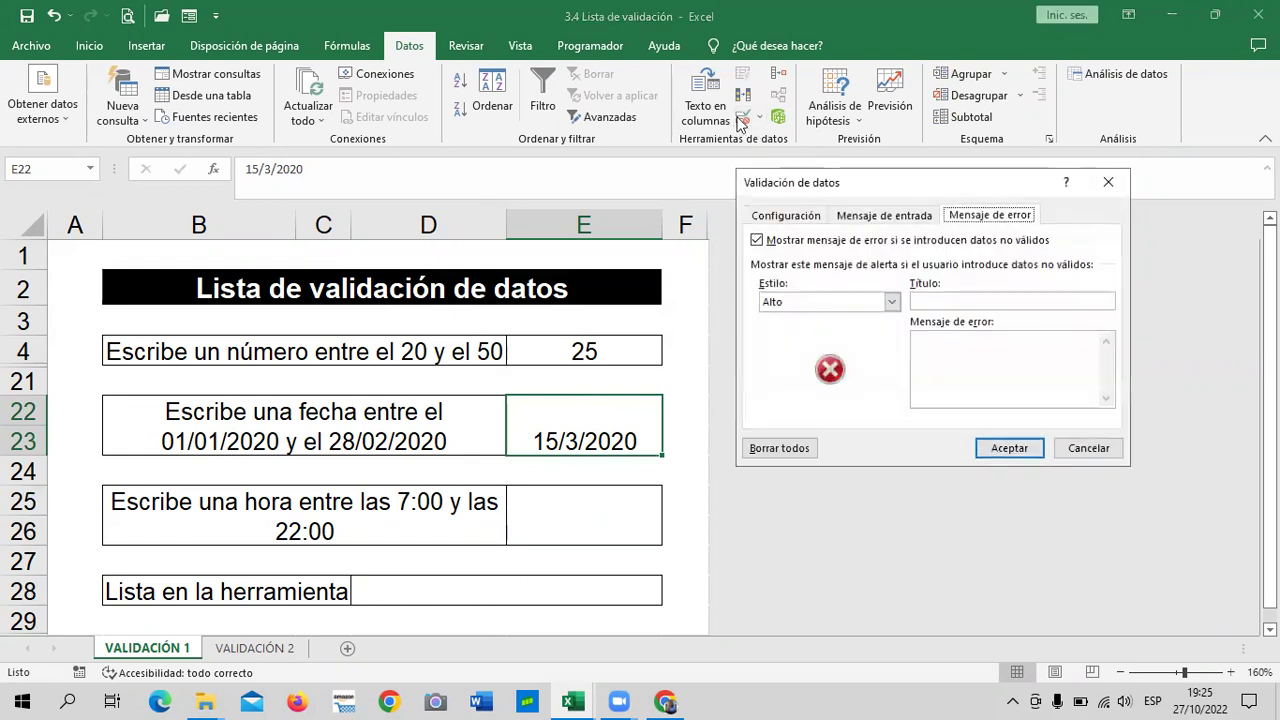
pyautogui.click(793, 216)
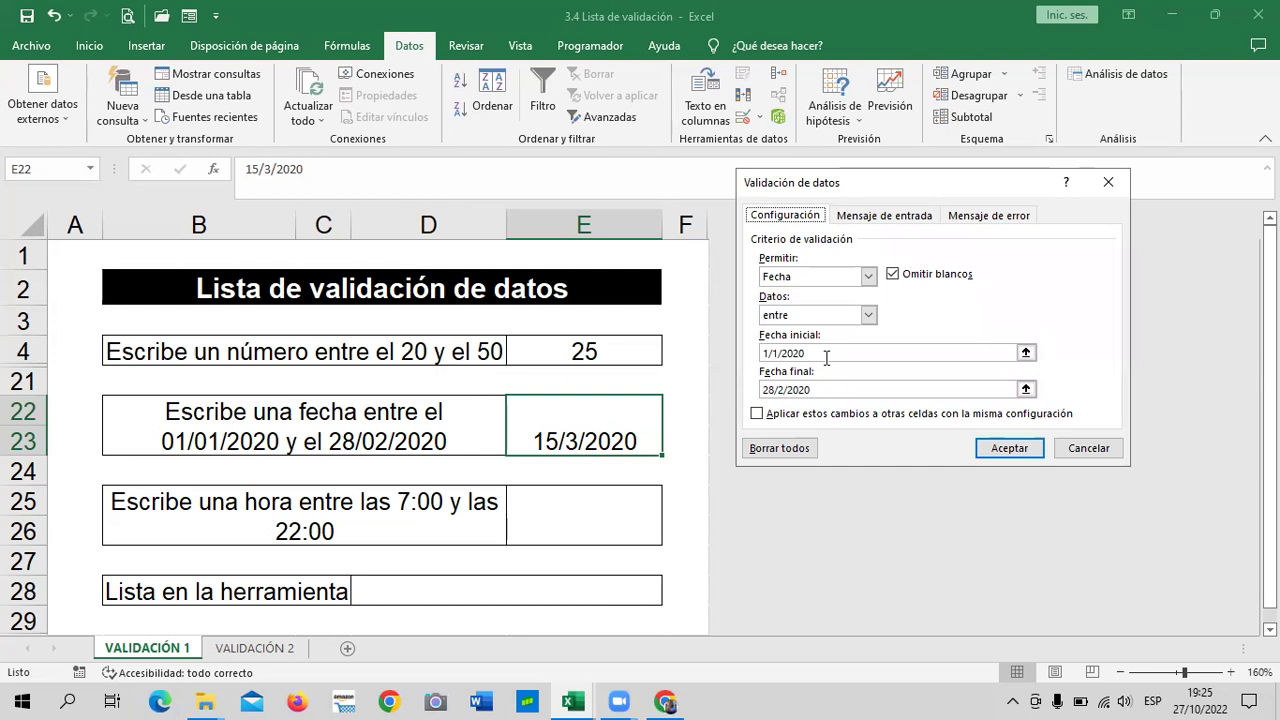
pyautogui.click(1009, 448)
pyautogui.click(582, 490)
pyautogui.click(582, 440)
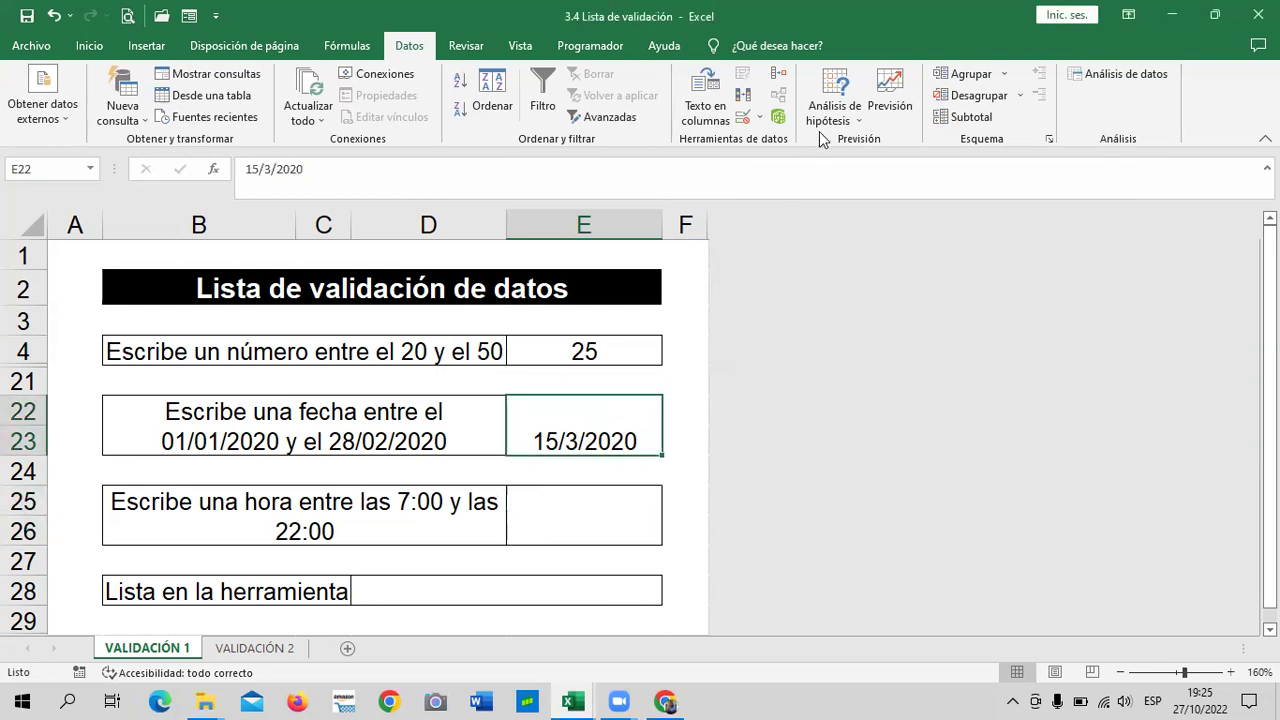
pyautogui.click(578, 524)
pyautogui.click(583, 422)
# Step: Replace E22's date with 10/3/2020, then retry and correct it to 10/2/2020
pyautogui.press('BackSpace')
pyautogui.write('10/3/2020')
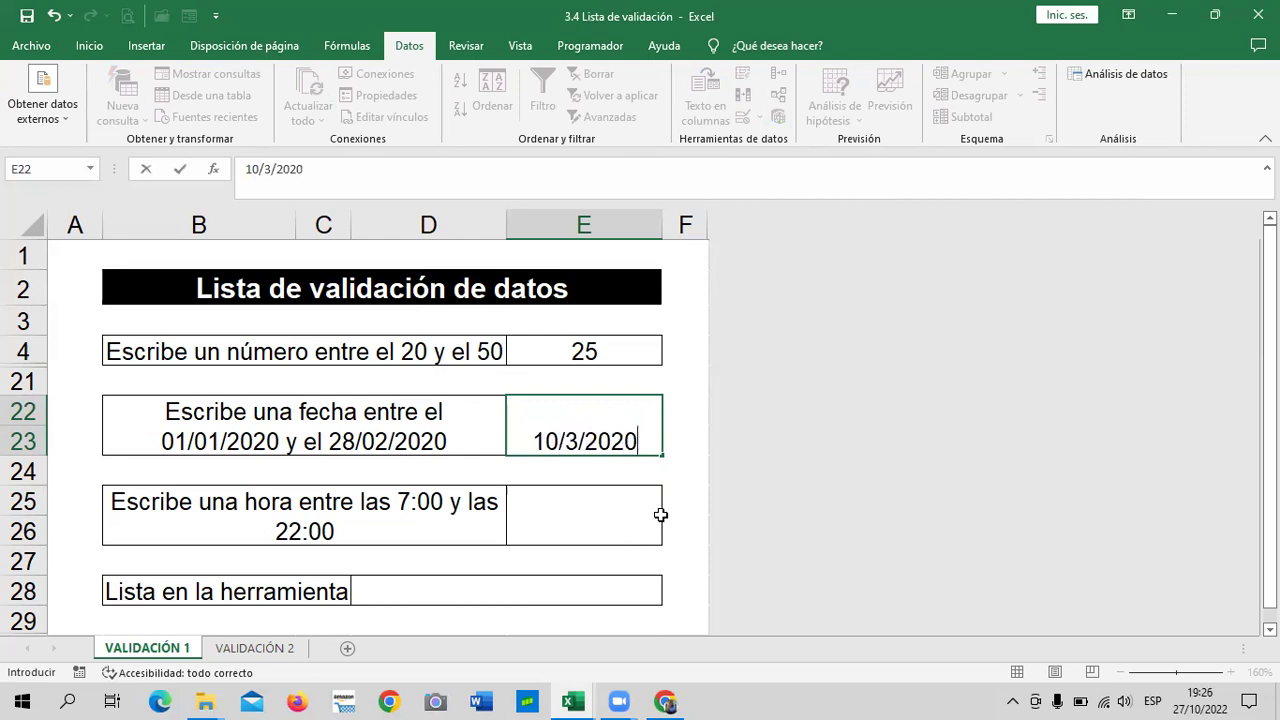
pyautogui.press('Return')
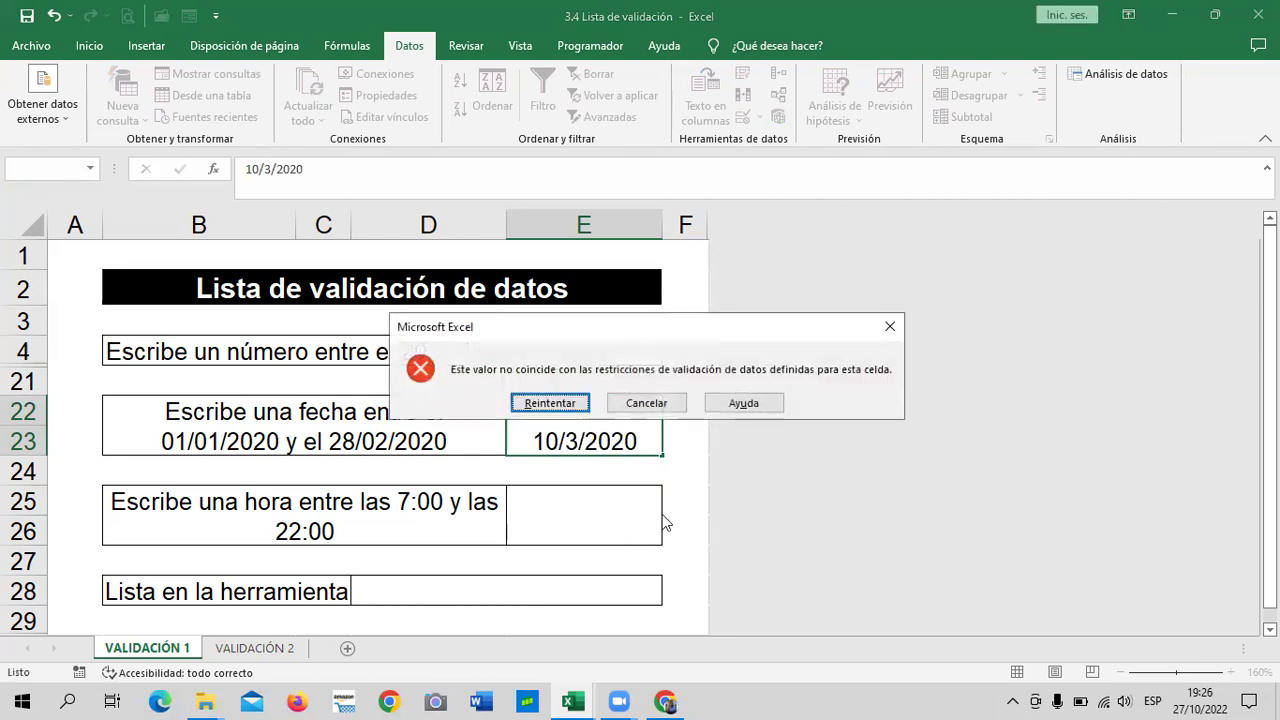
pyautogui.click(537, 405)
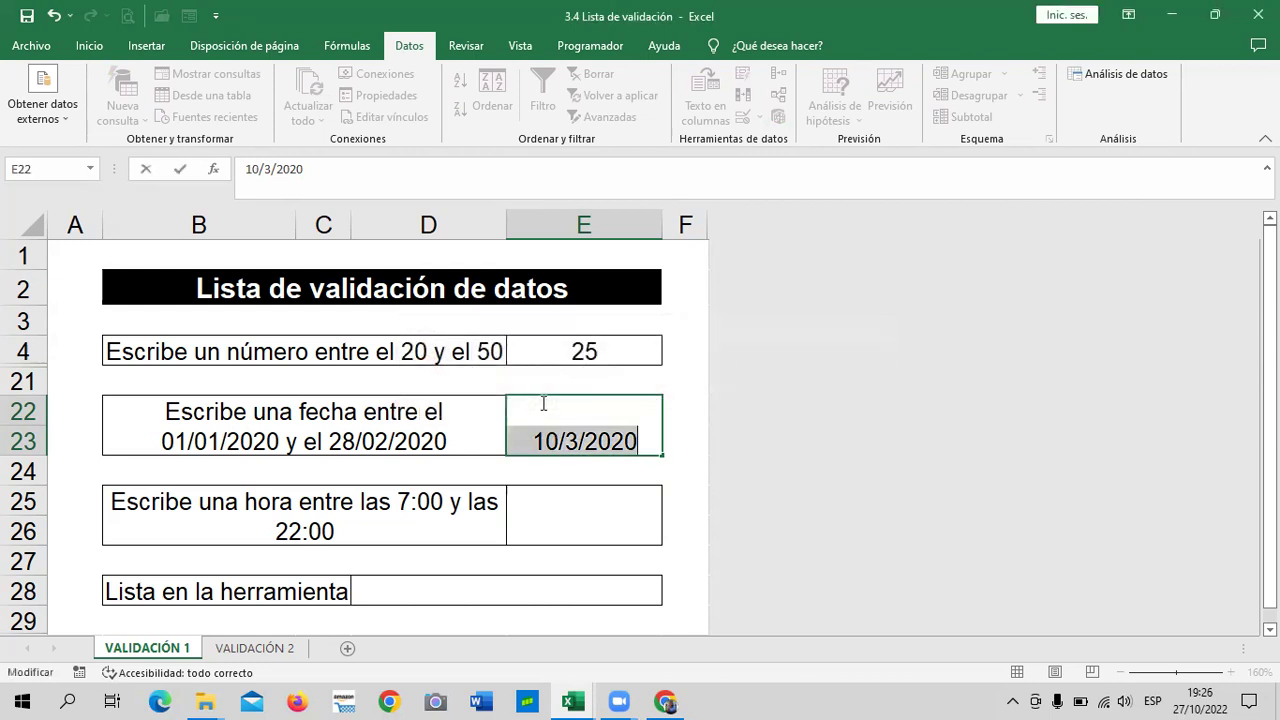
pyautogui.click(580, 440)
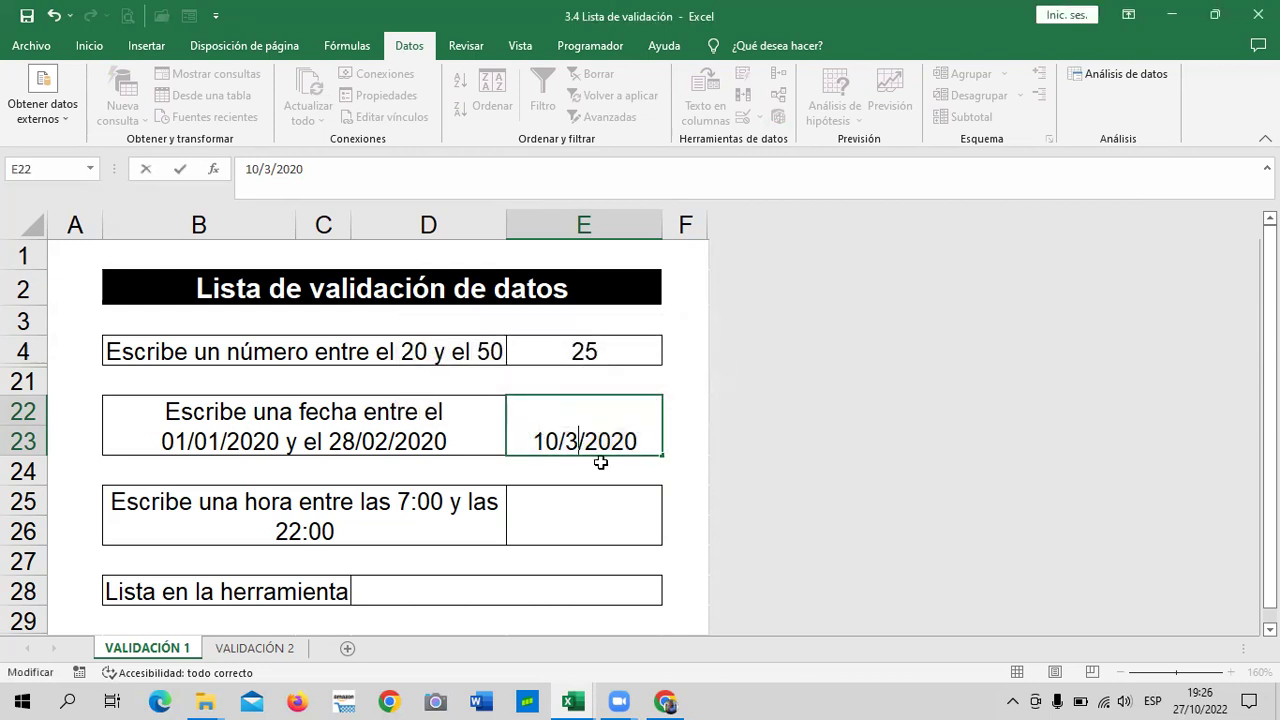
pyautogui.press('BackSpace')
pyautogui.write('2')
pyautogui.press('Return')
# Step: Move through the sheet and settle on the time cell E25
pyautogui.click(583, 444)
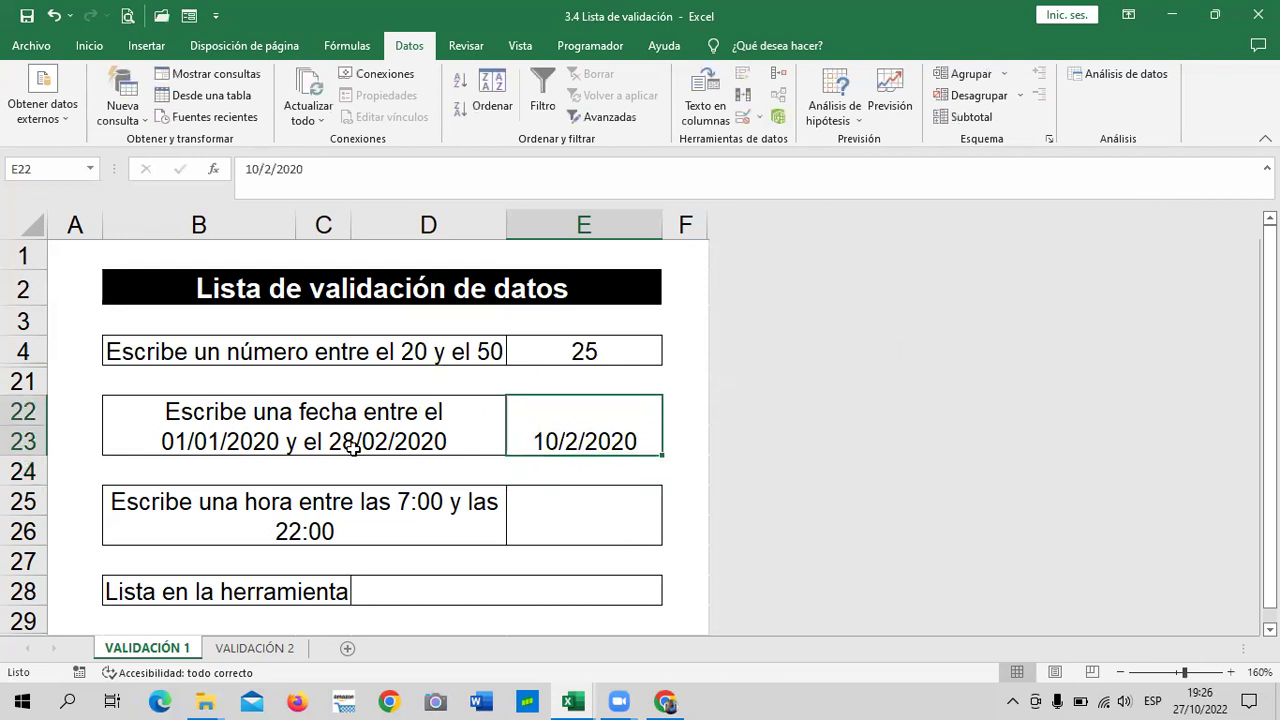
pyautogui.click(570, 520)
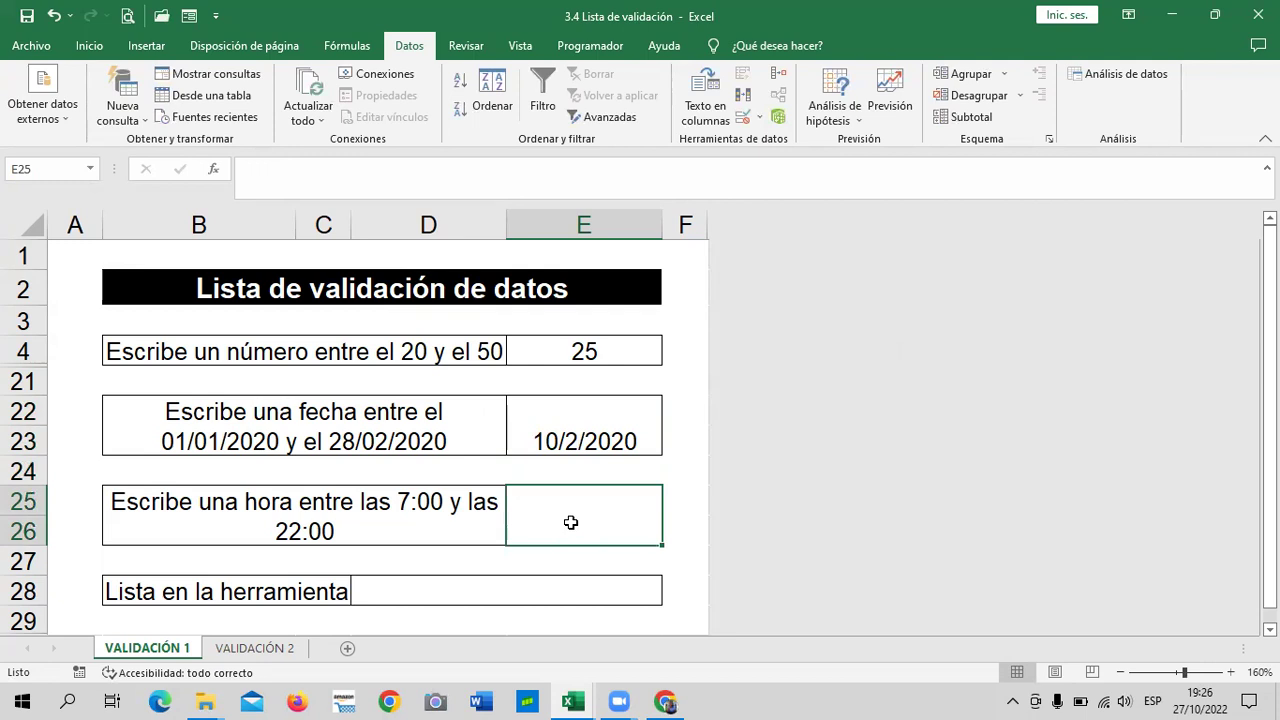
pyautogui.click(510, 584)
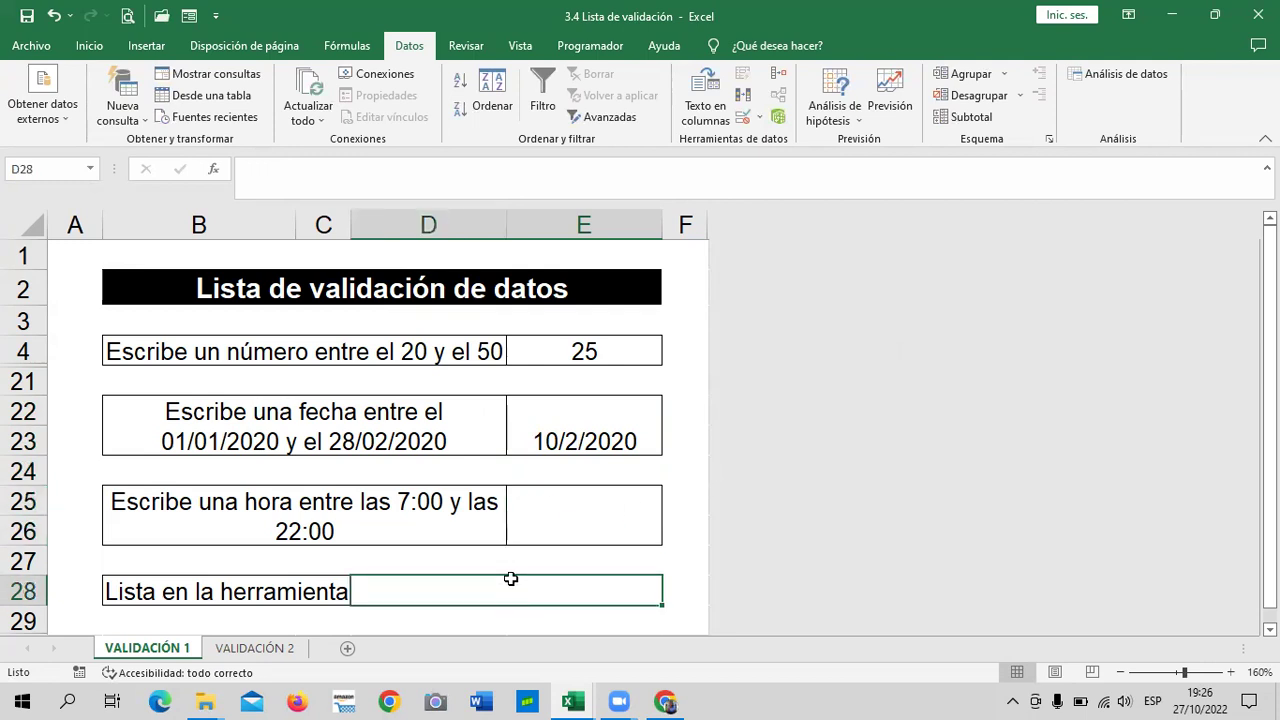
pyautogui.scroll(-1, 511, 578)
pyautogui.scroll(1, 368, 451)
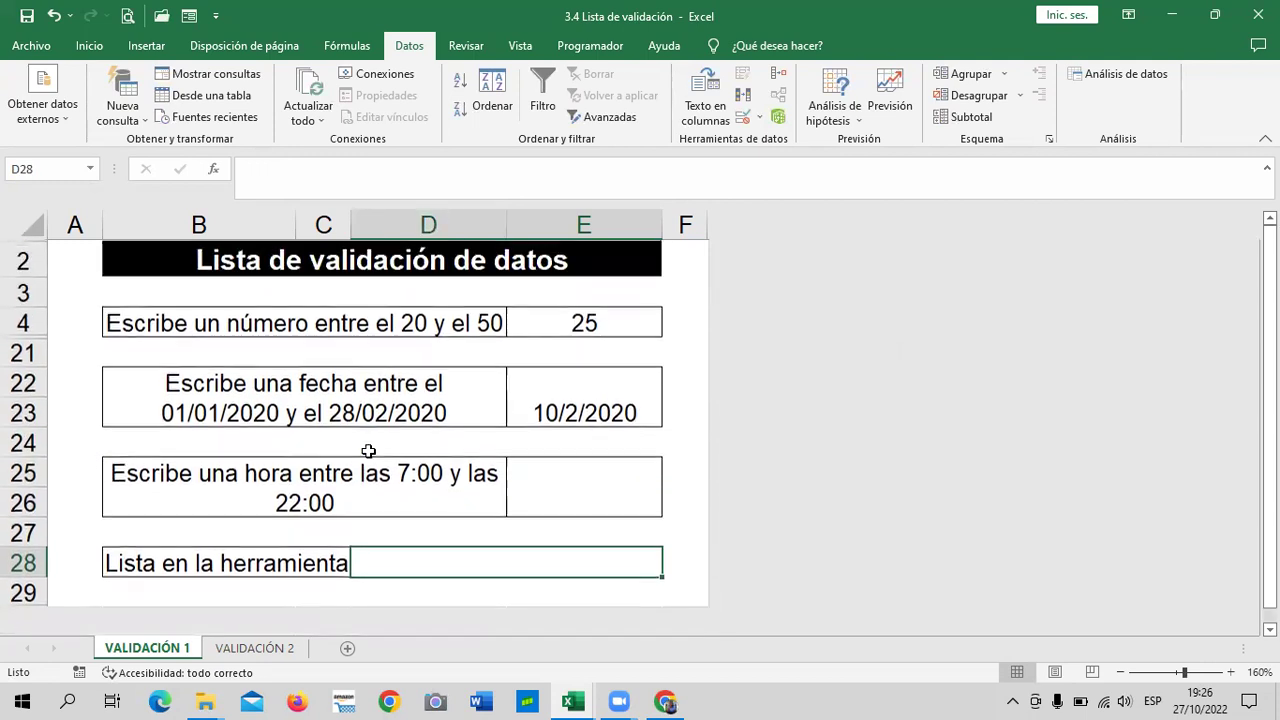
pyautogui.scroll(1, 368, 451)
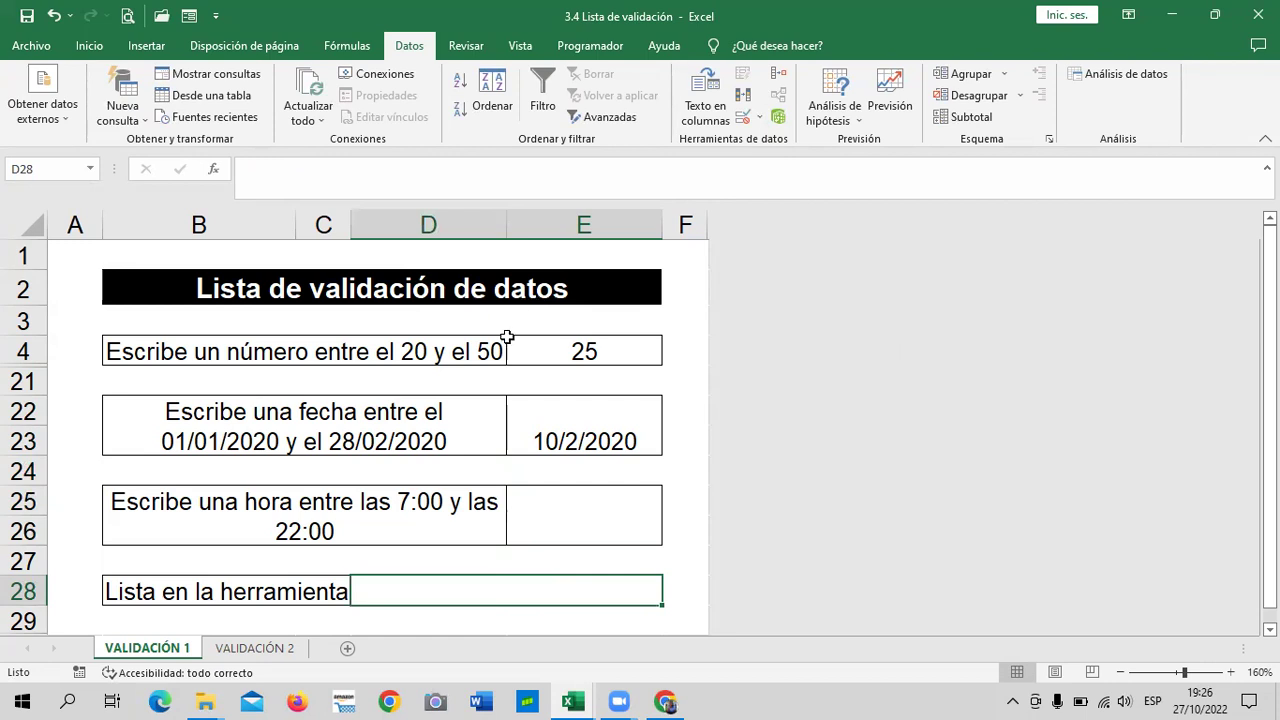
pyautogui.scroll(-1, 537, 462)
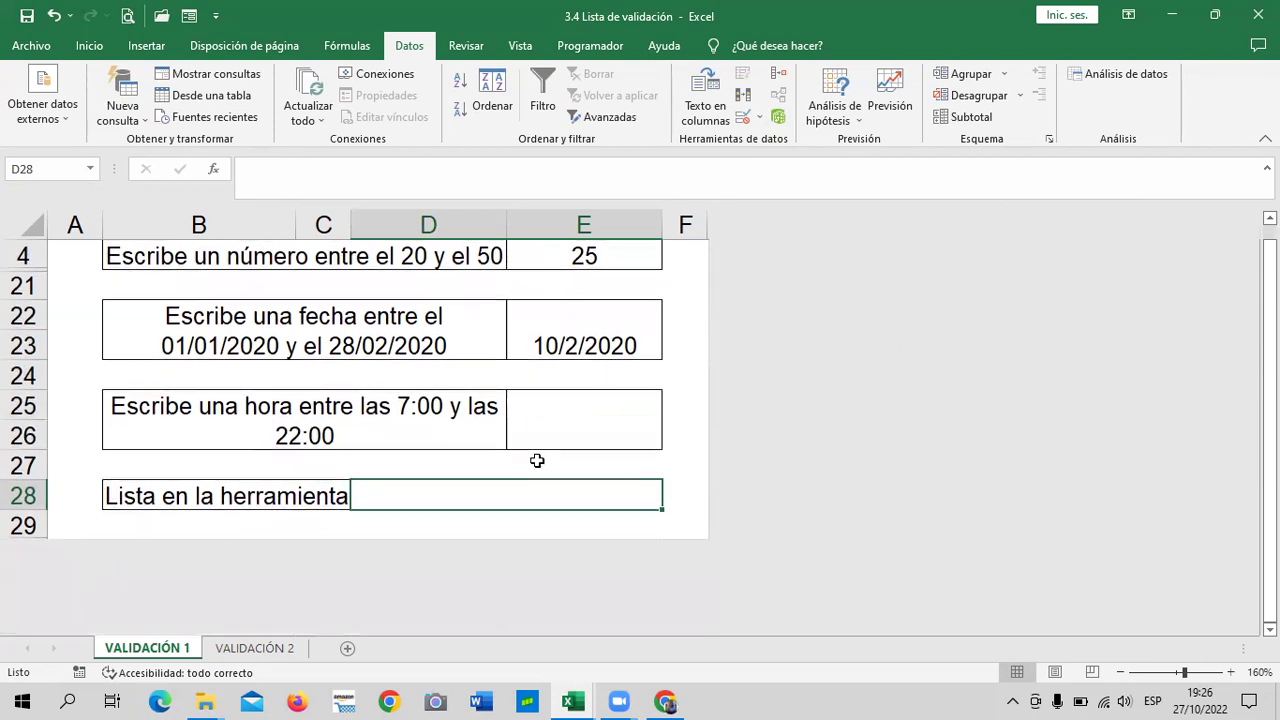
pyautogui.click(604, 412)
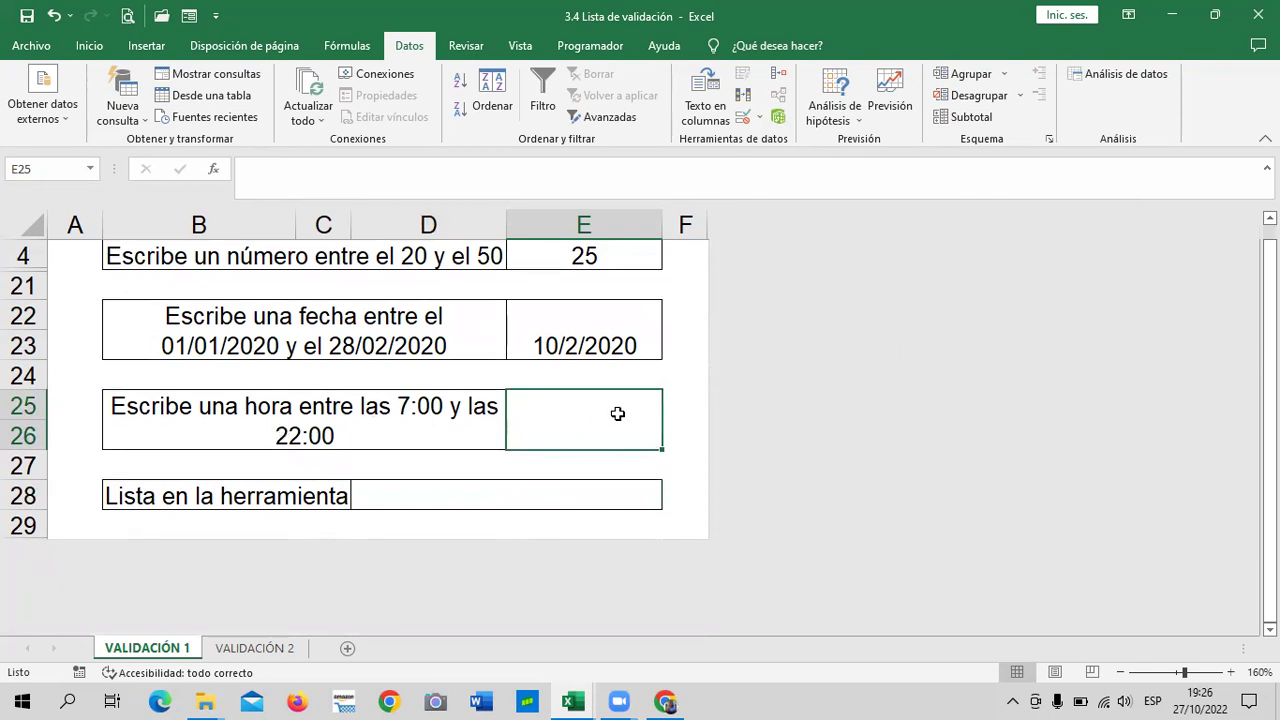
# Step: Give E25 a Hora validation rule between 7:00 AM and 10:00 PM
pyautogui.click(742, 117)
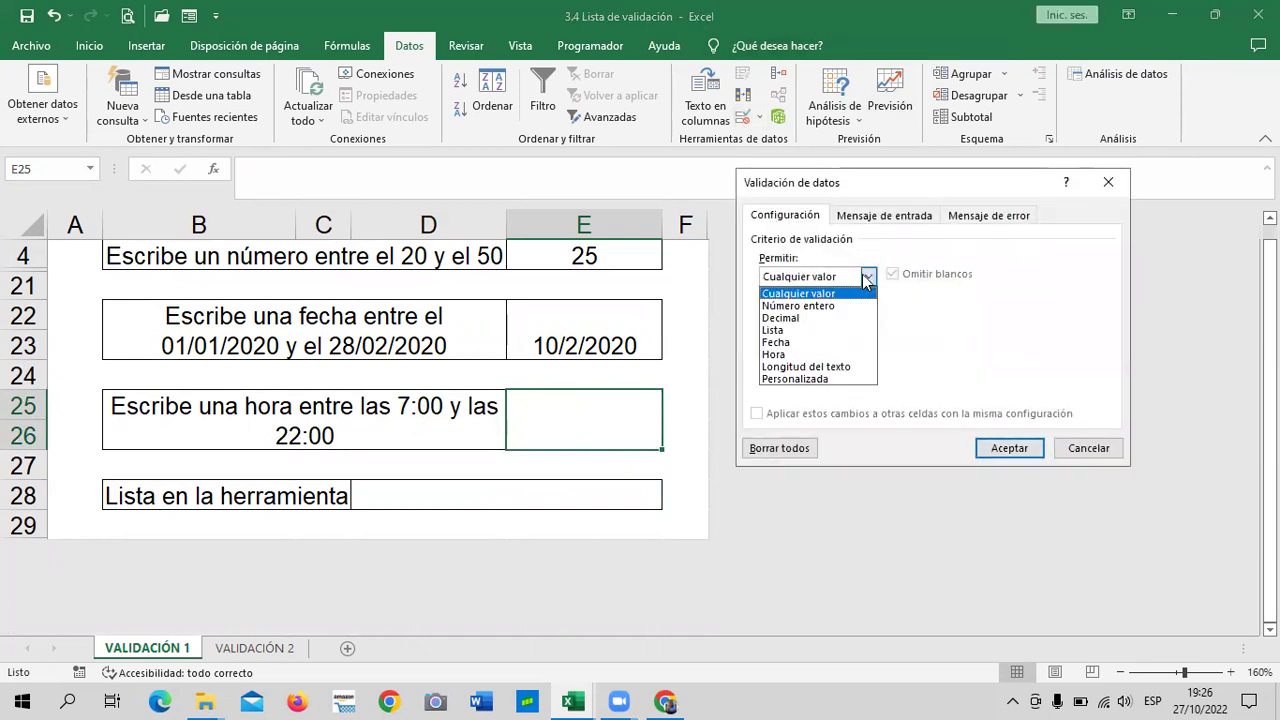
pyautogui.click(803, 355)
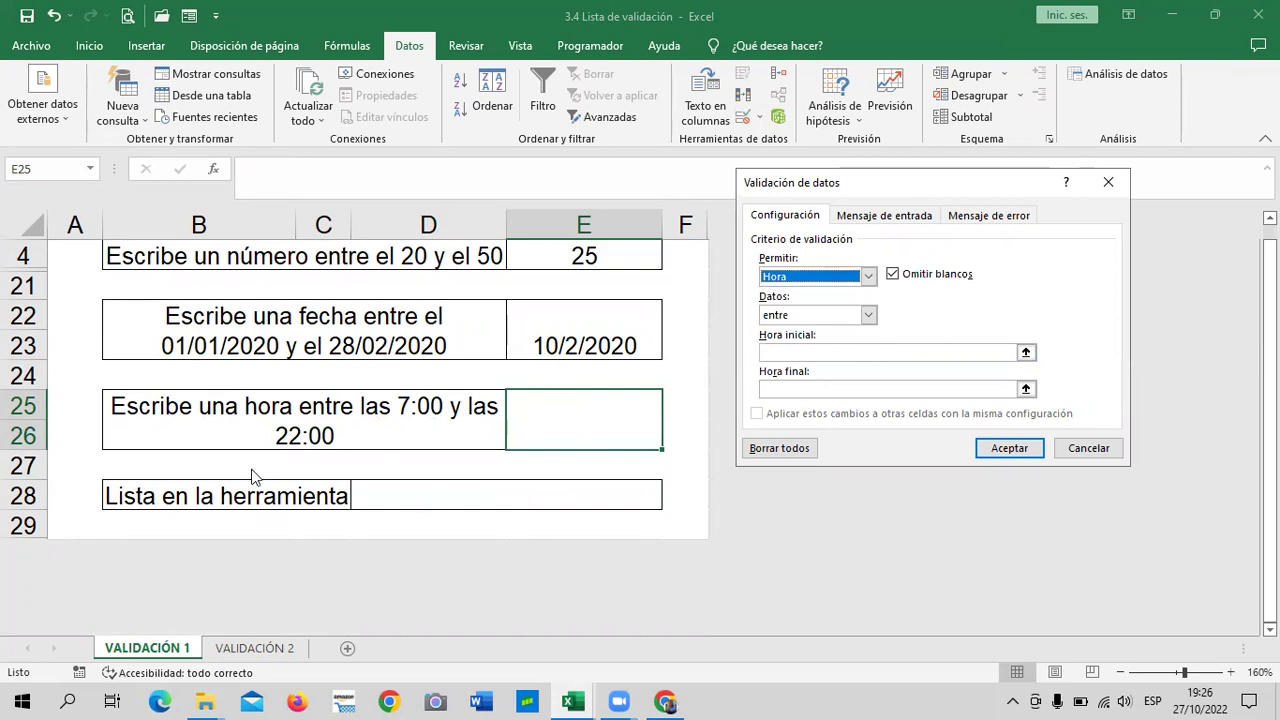
pyautogui.click(867, 315)
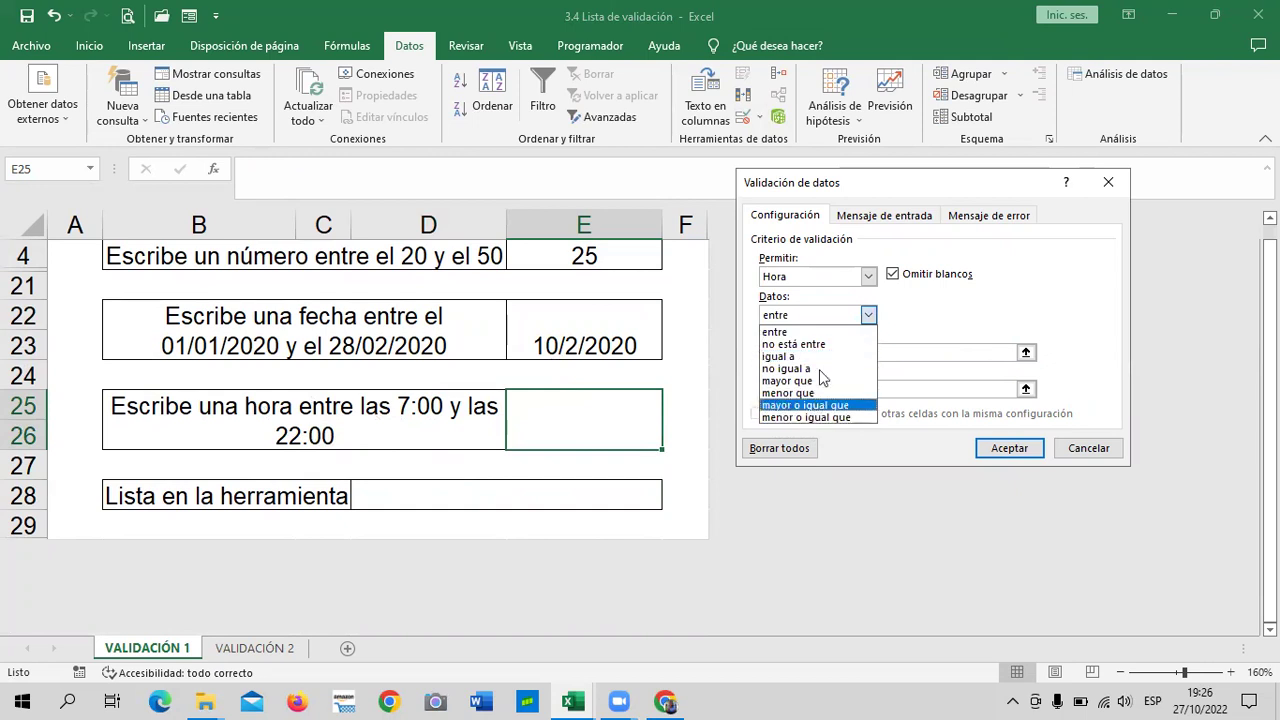
pyautogui.click(957, 330)
pyautogui.click(849, 352)
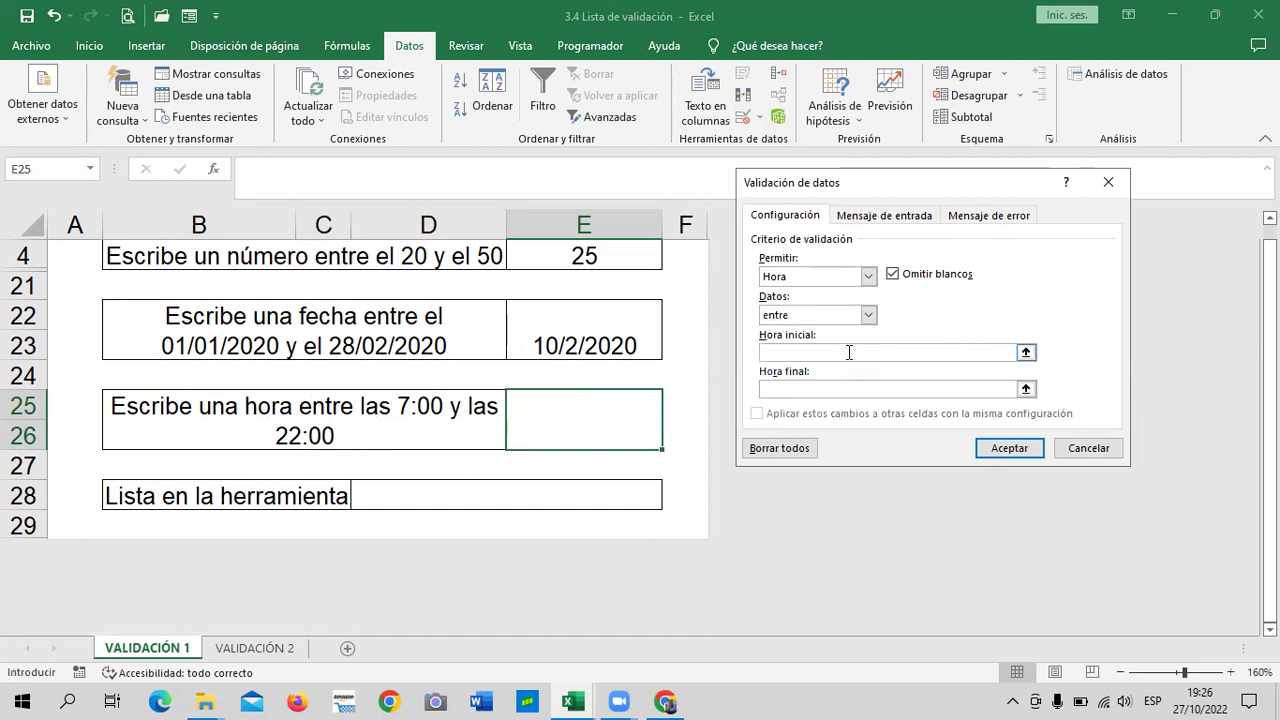
pyautogui.write('700')
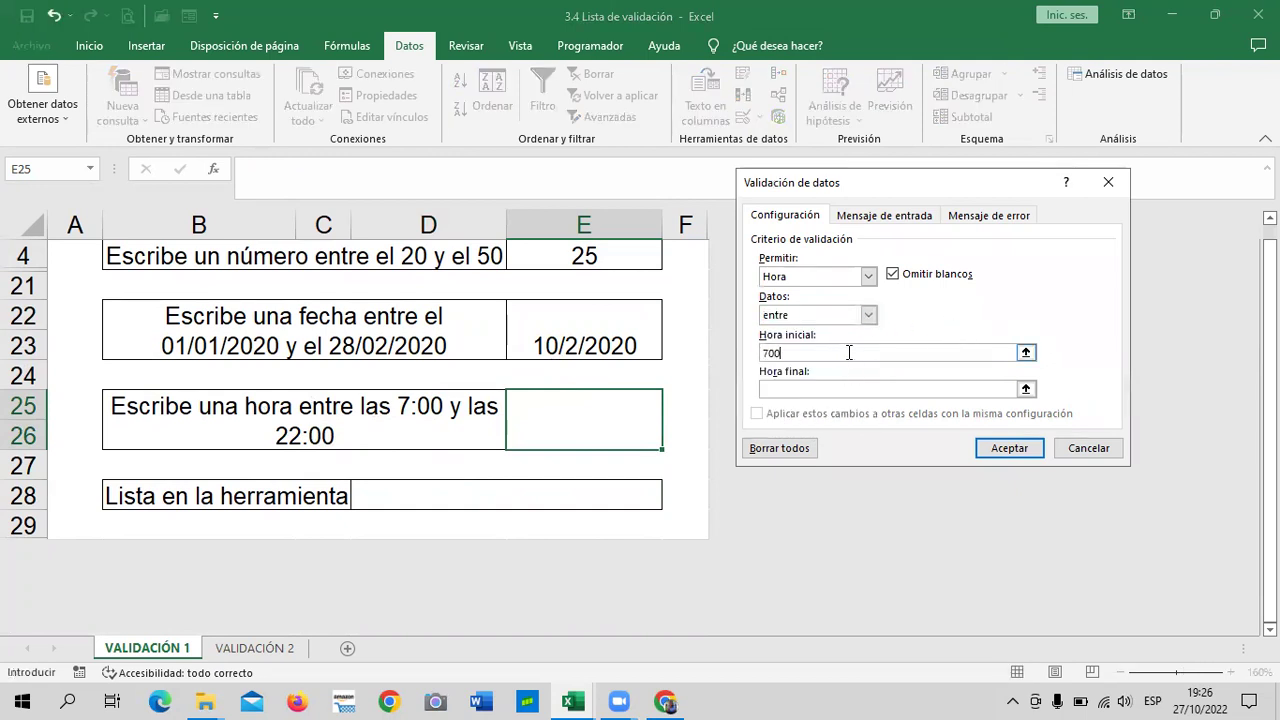
pyautogui.press('BackSpace')
pyautogui.press('BackSpace')
pyautogui.write(':00 AM')
pyautogui.click(858, 389)
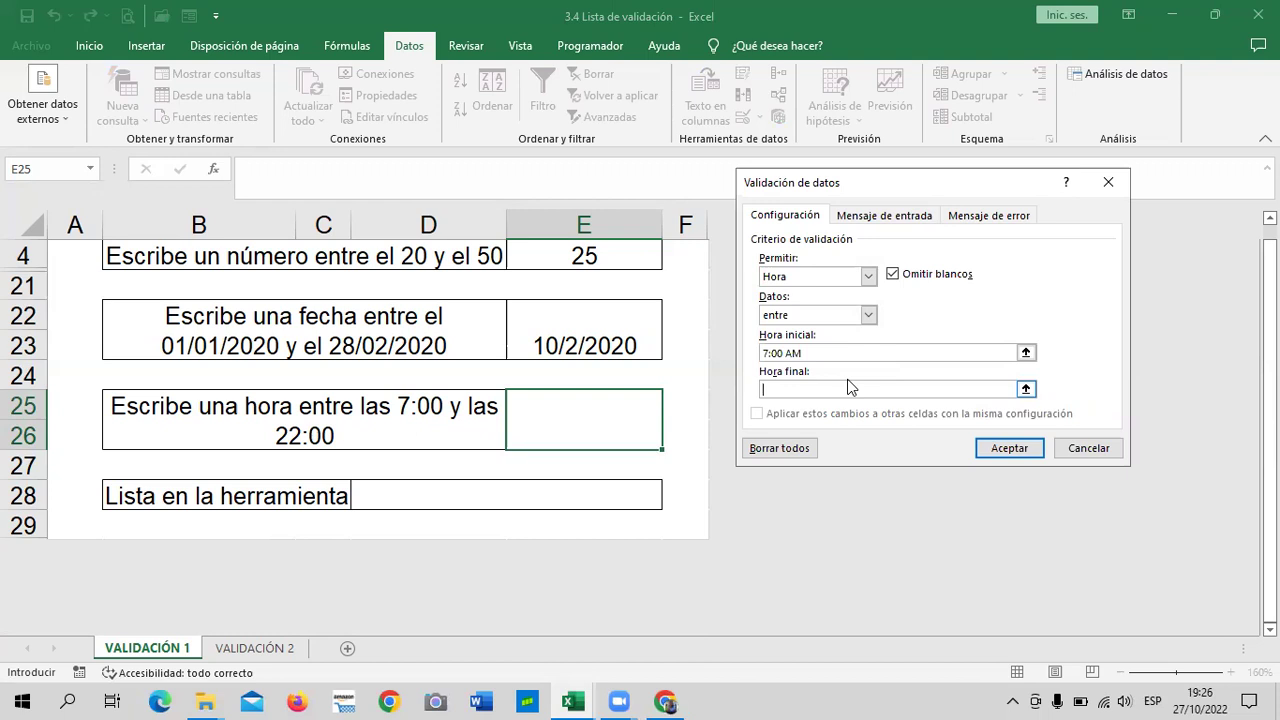
pyautogui.write('10:')
pyautogui.write('00 PM')
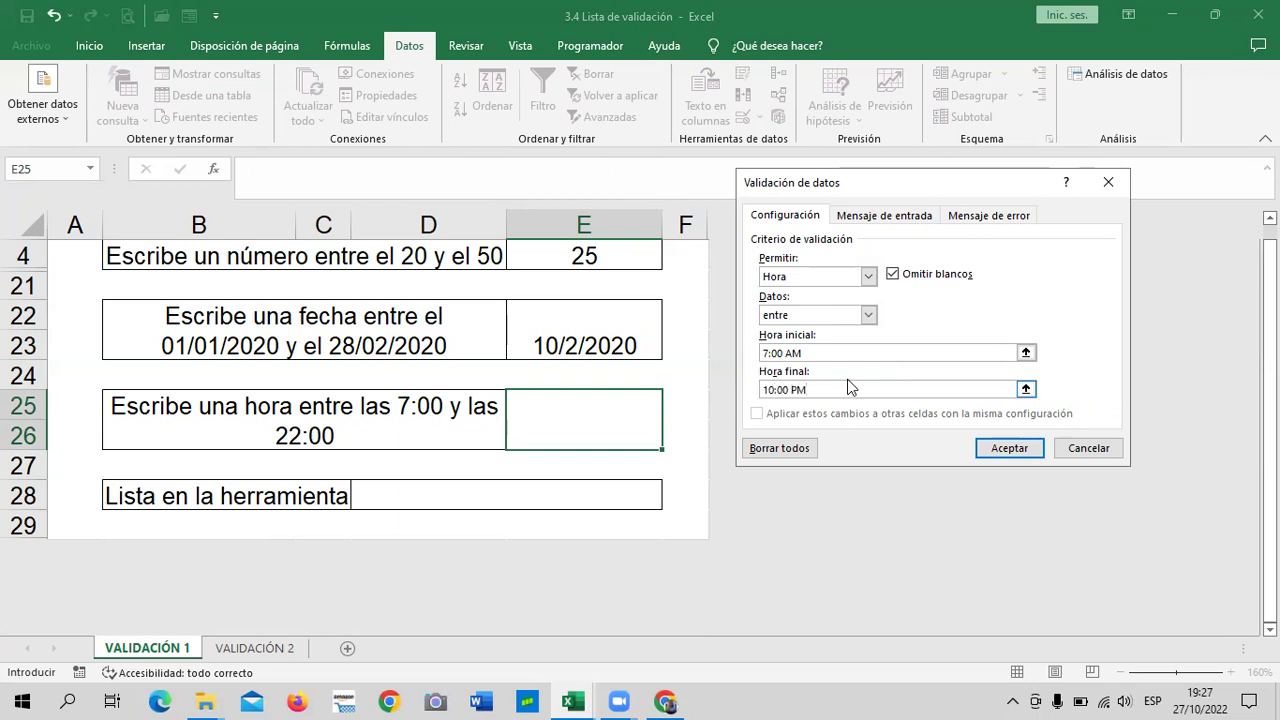
pyautogui.click(1023, 446)
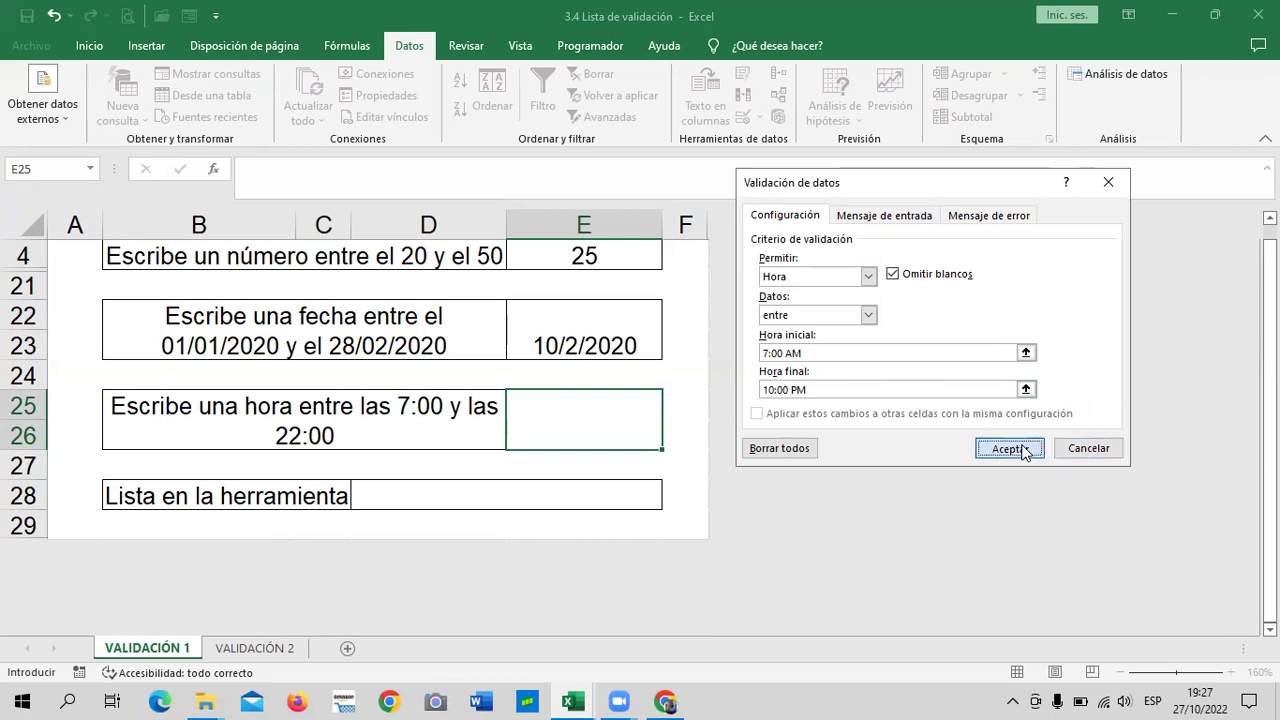
pyautogui.click(560, 489)
pyautogui.click(546, 415)
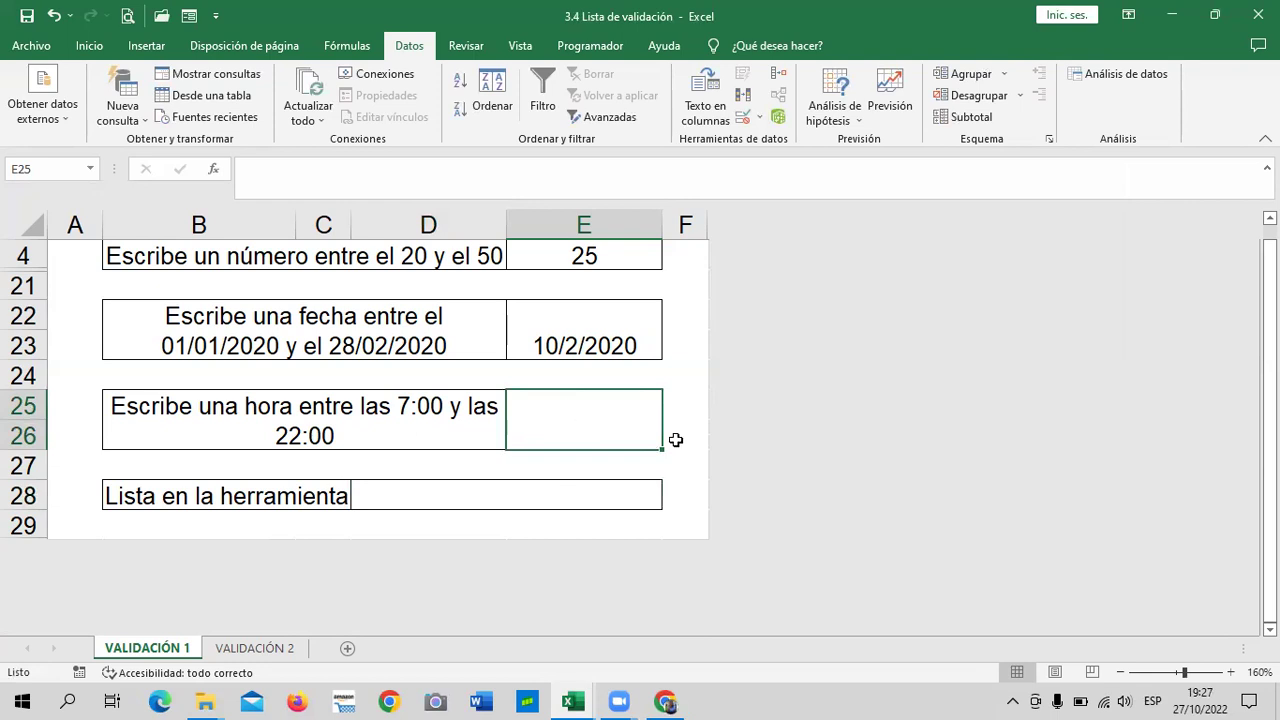
# Step: Enter 5:00 in E25, then retry and correct it to 5:00 PM
pyautogui.write('5:00')
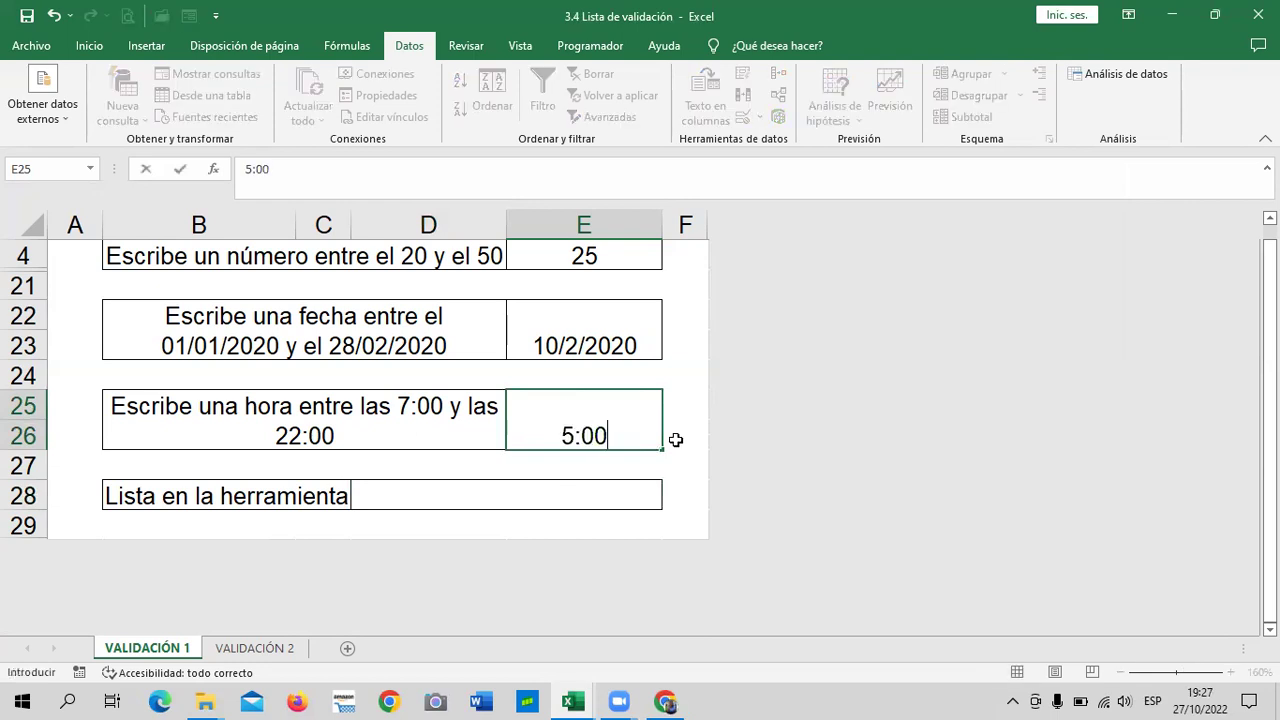
pyautogui.press('Return')
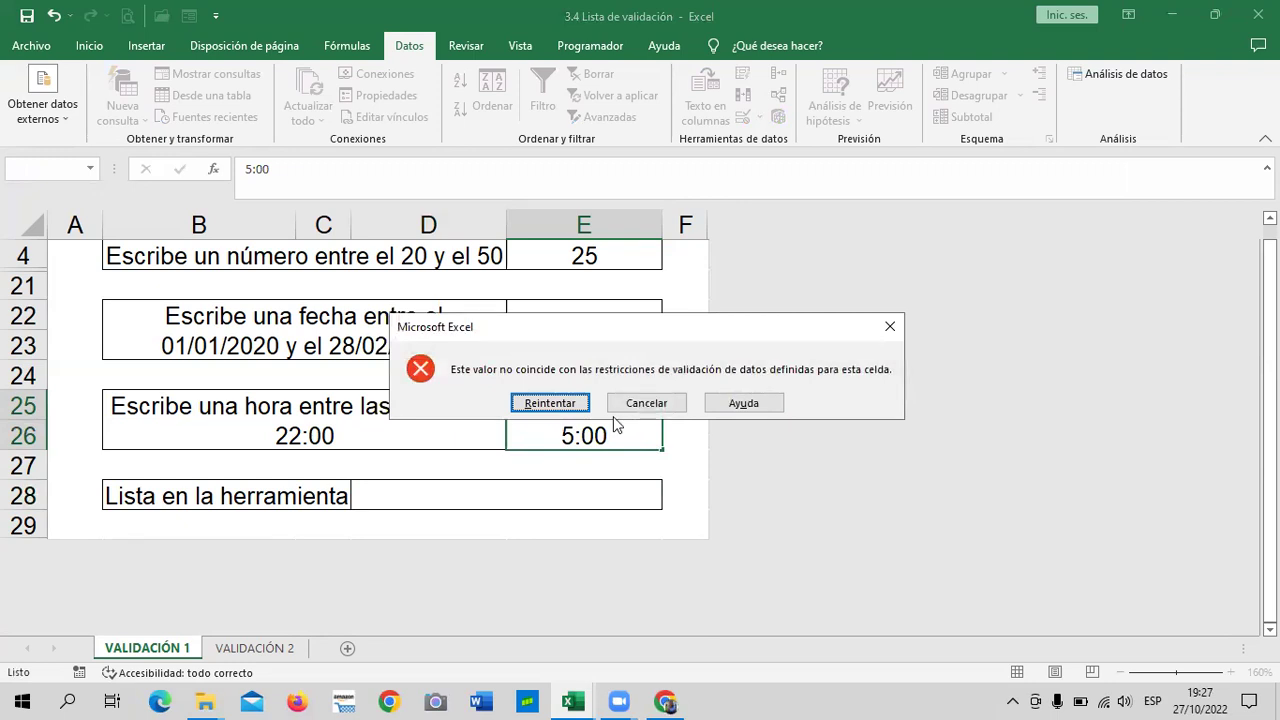
pyautogui.click(550, 403)
pyautogui.click(650, 430)
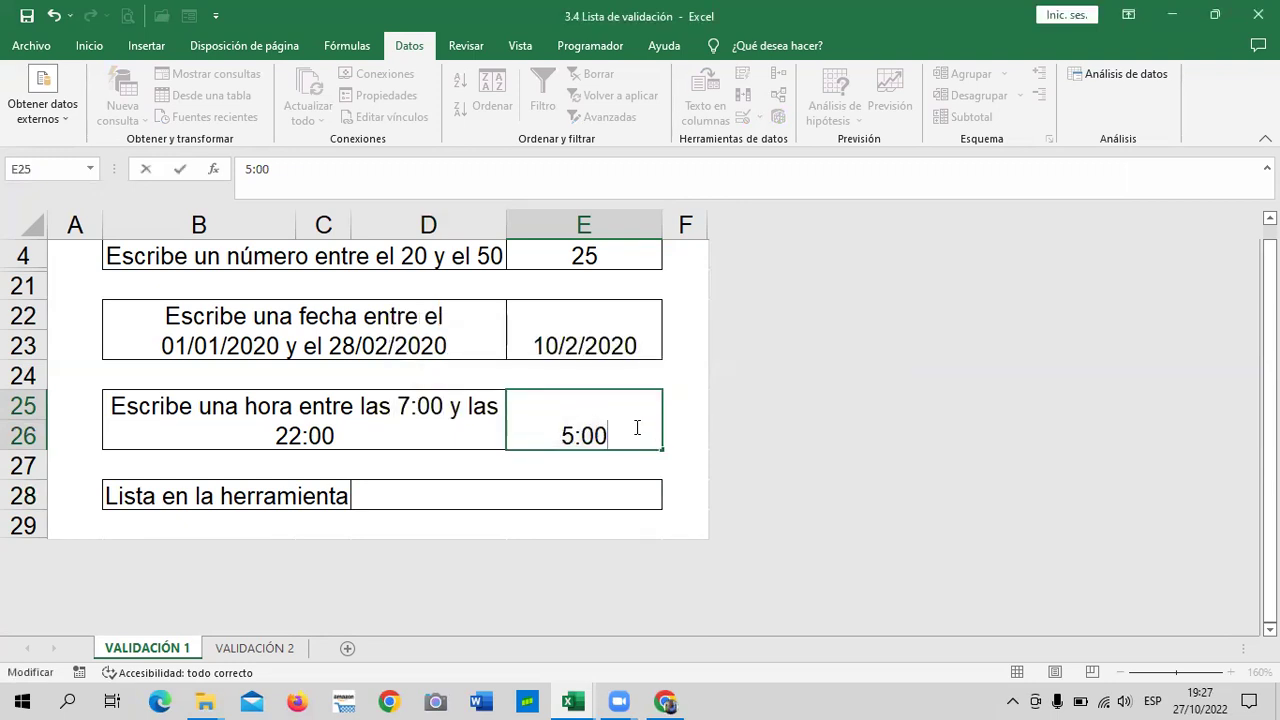
pyautogui.write(' PM')
pyautogui.press('Return')
# Step: Replace E25's time with 11:00 PM, which the rule rejects
pyautogui.click(621, 410)
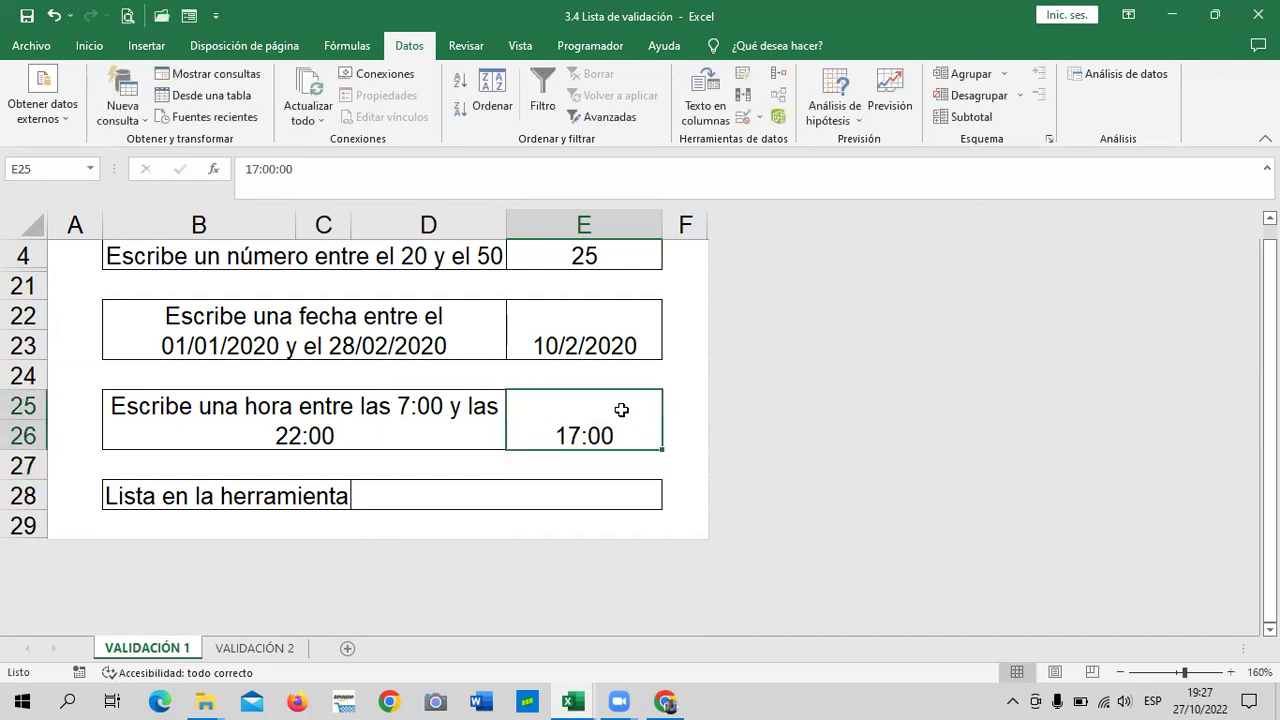
pyautogui.click(310, 428)
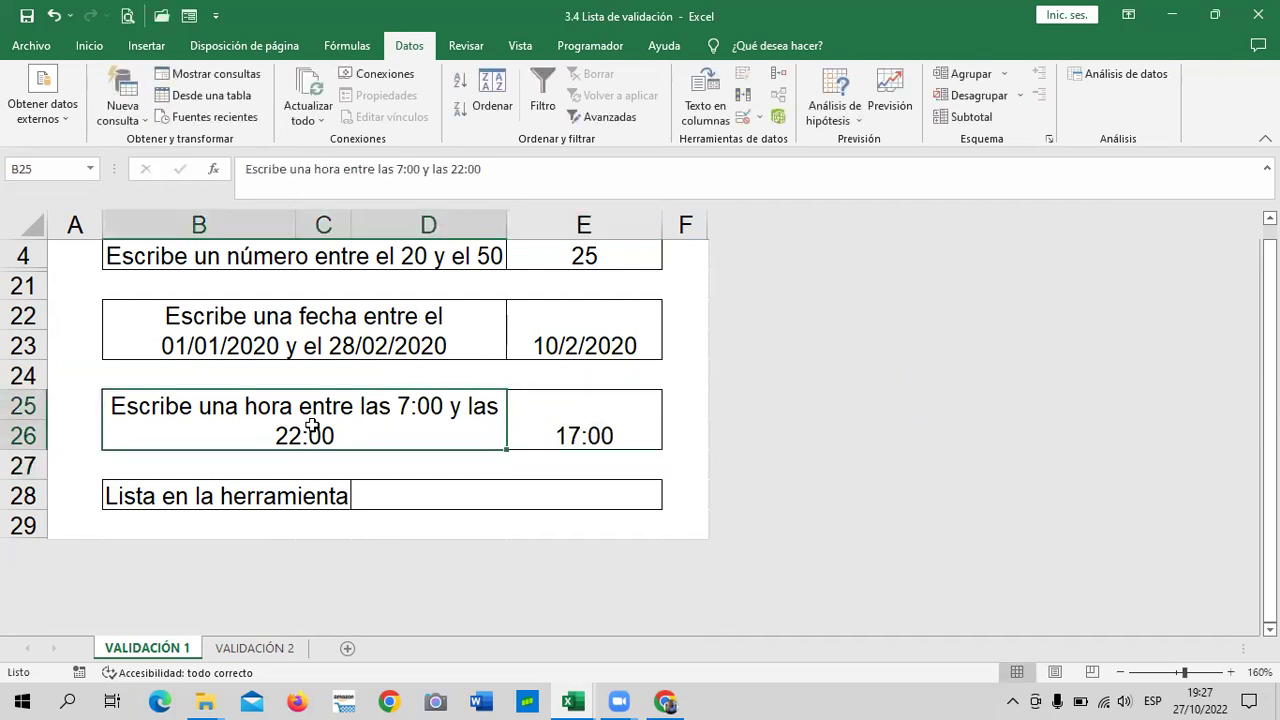
pyautogui.click(611, 433)
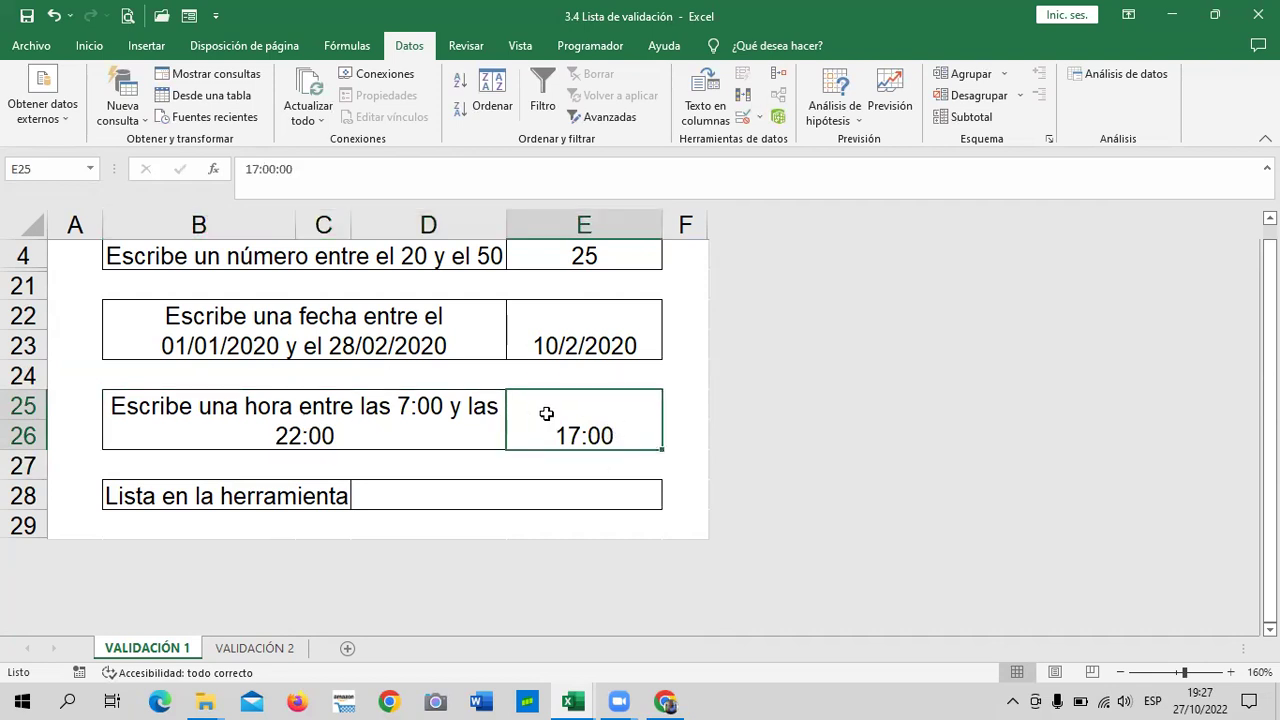
pyautogui.press('BackSpace')
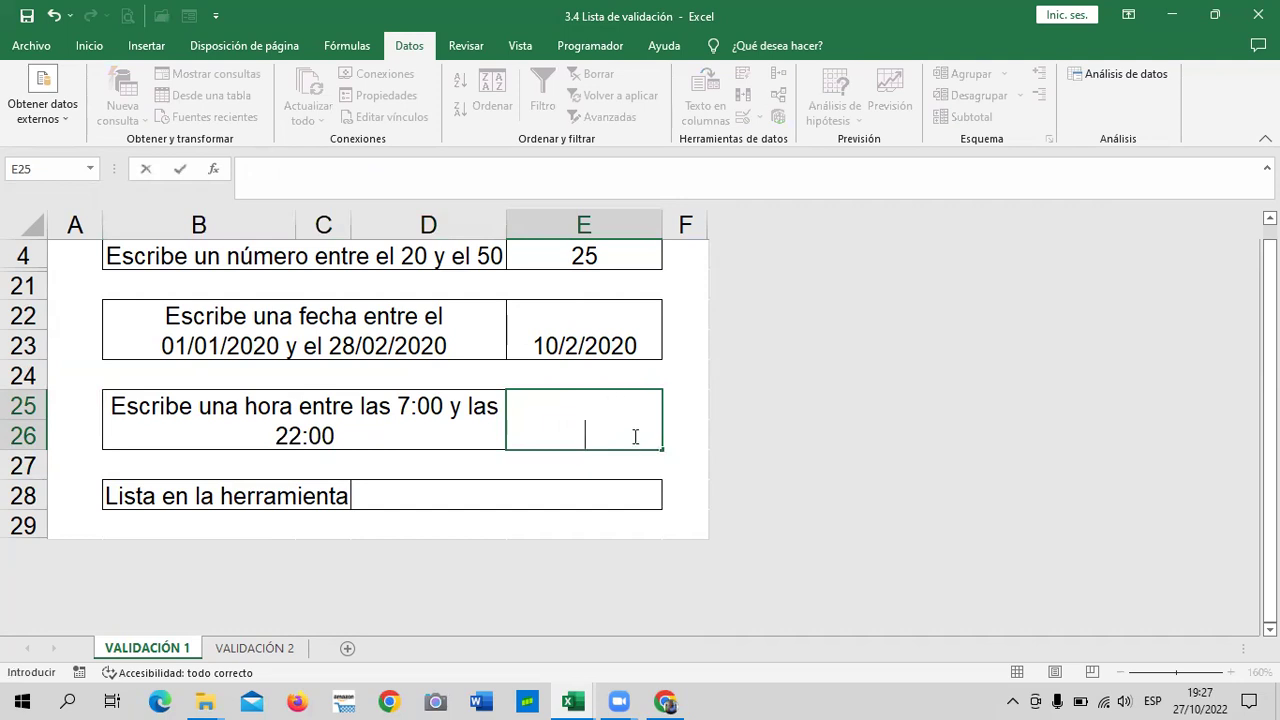
pyautogui.write('11:00 ')
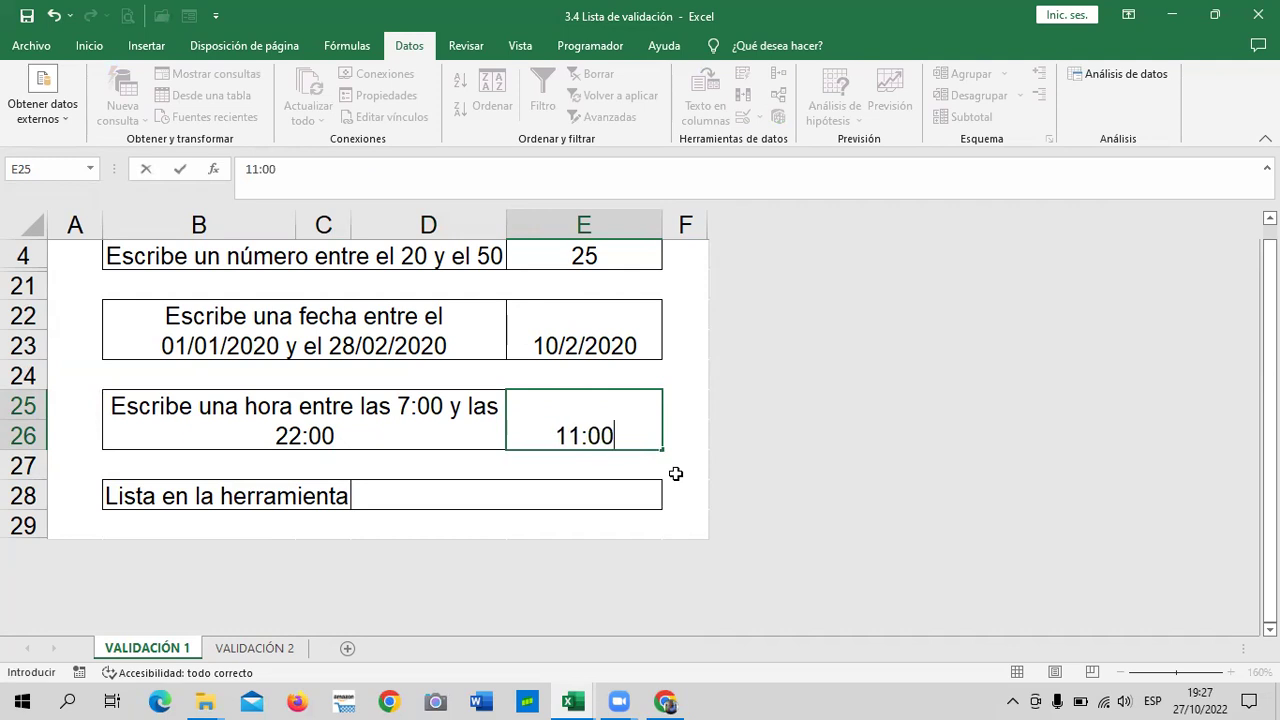
pyautogui.write('PM')
pyautogui.press('Return')
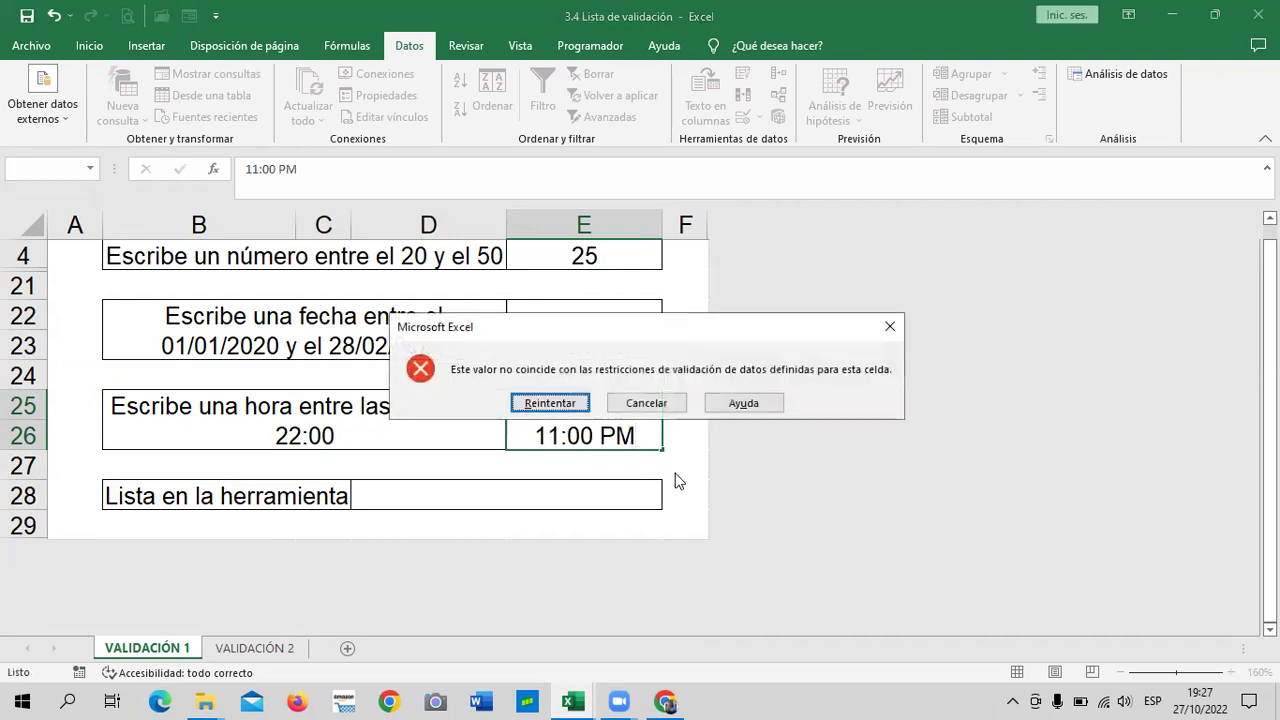
# Step: Retry and correct the entry to 11:00 AM, which the rule accepts
pyautogui.click(565, 403)
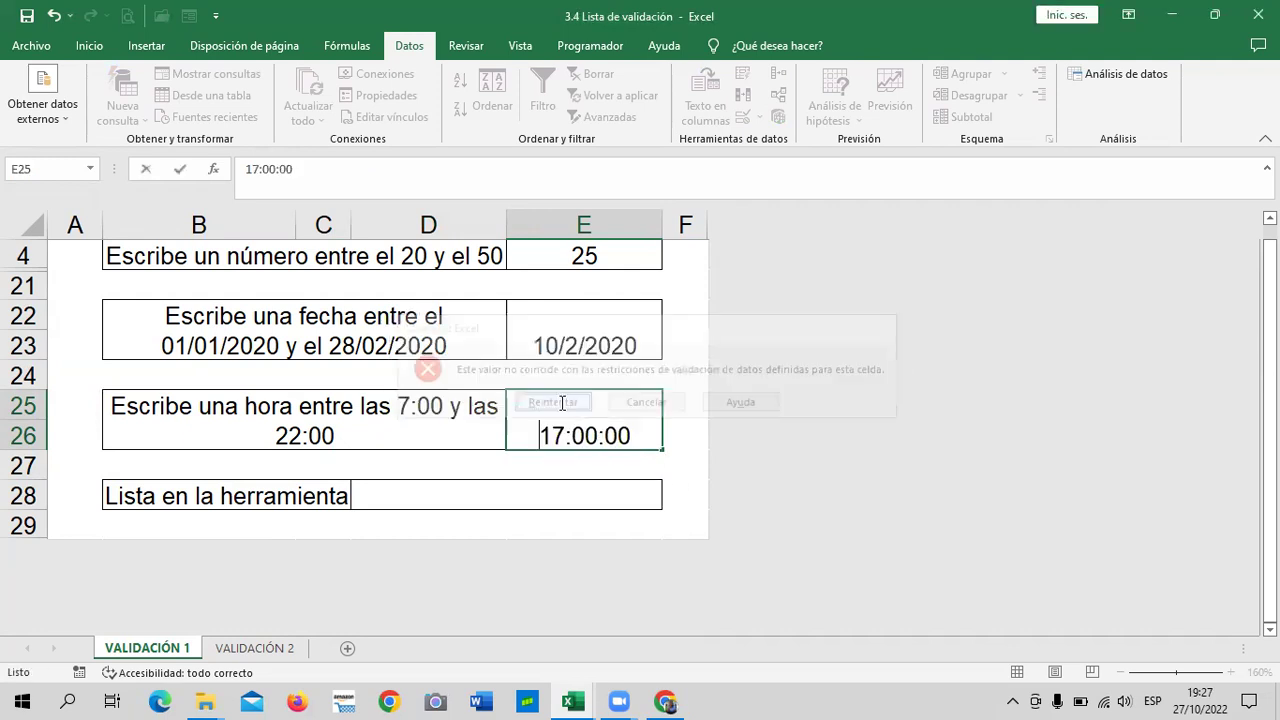
pyautogui.click(651, 437)
pyautogui.press('BackSpace')
pyautogui.press('BackSpace')
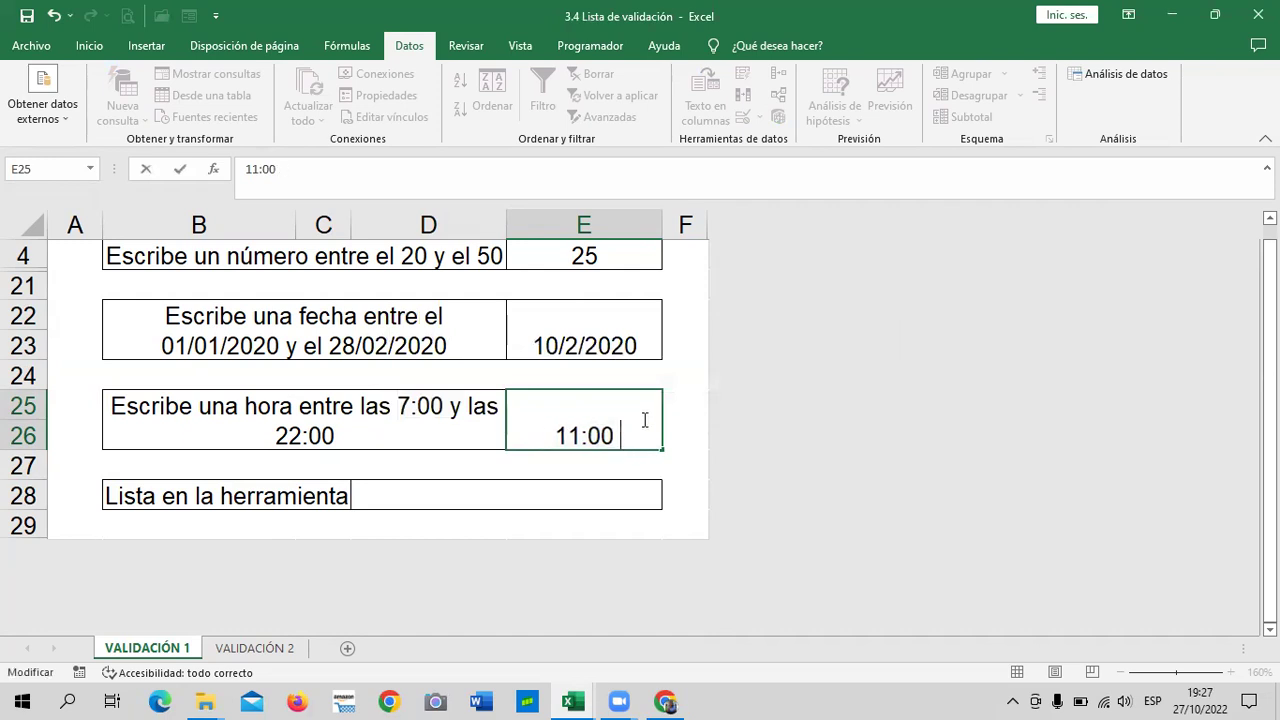
pyautogui.write('AM')
pyautogui.press('Return')
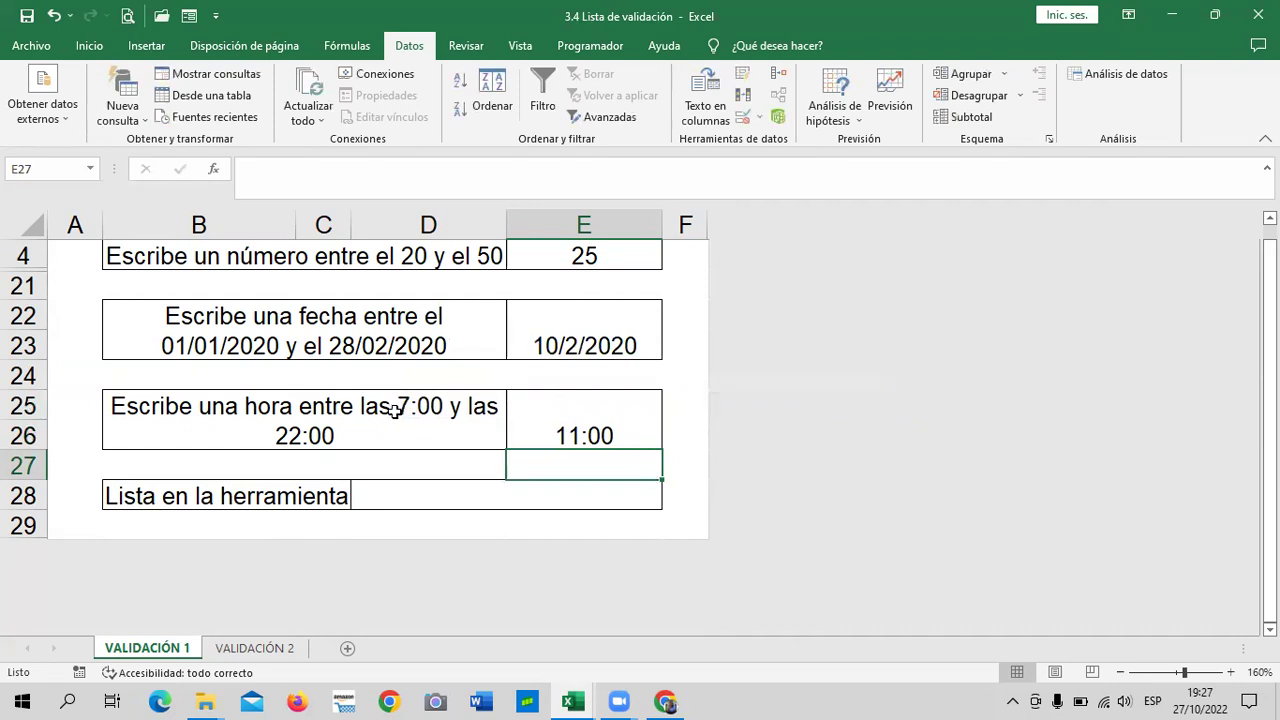
pyautogui.click(343, 410)
pyautogui.click(572, 415)
pyautogui.click(410, 420)
pyautogui.click(576, 410)
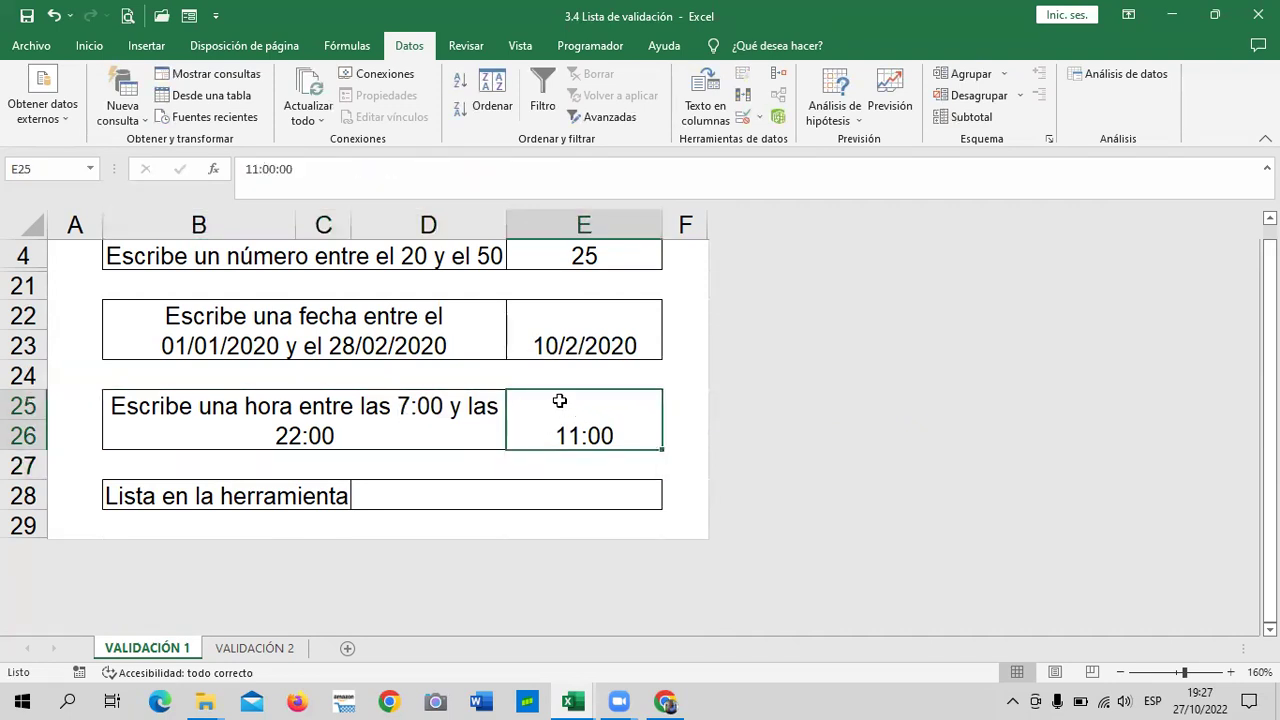
pyautogui.click(426, 490)
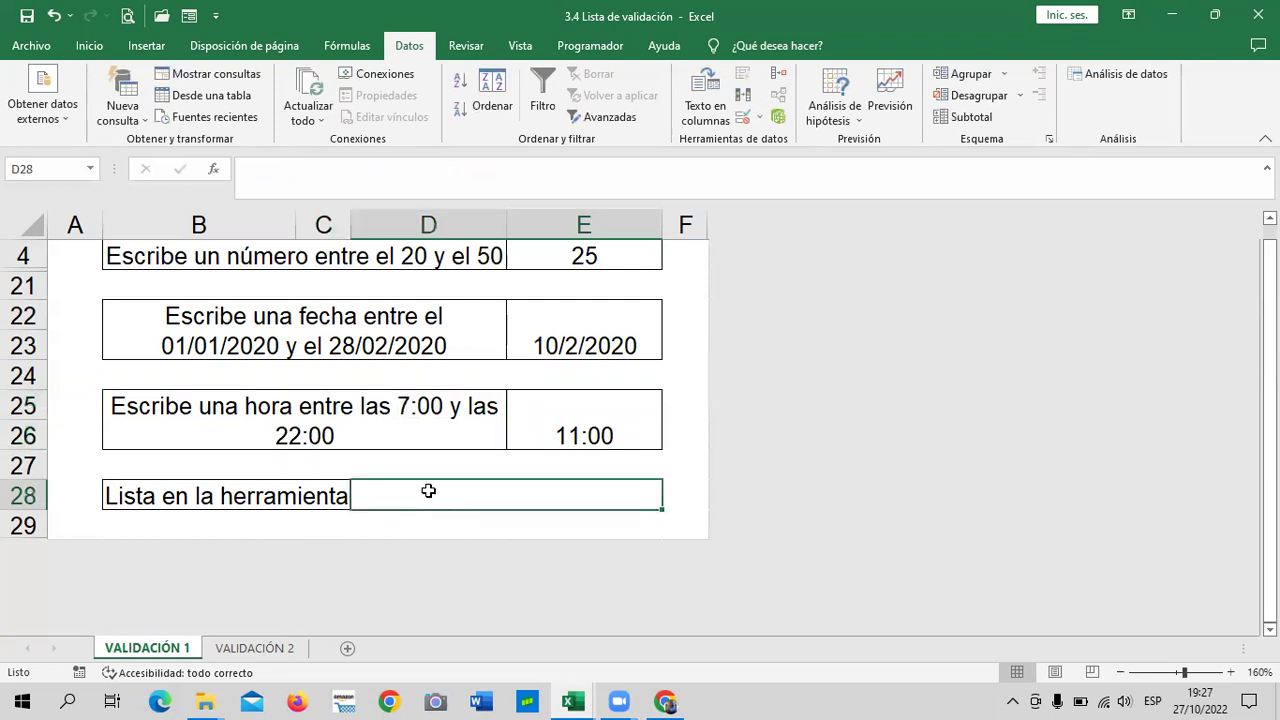
pyautogui.scroll(1, 486, 468)
pyautogui.scroll(-1, 480, 466)
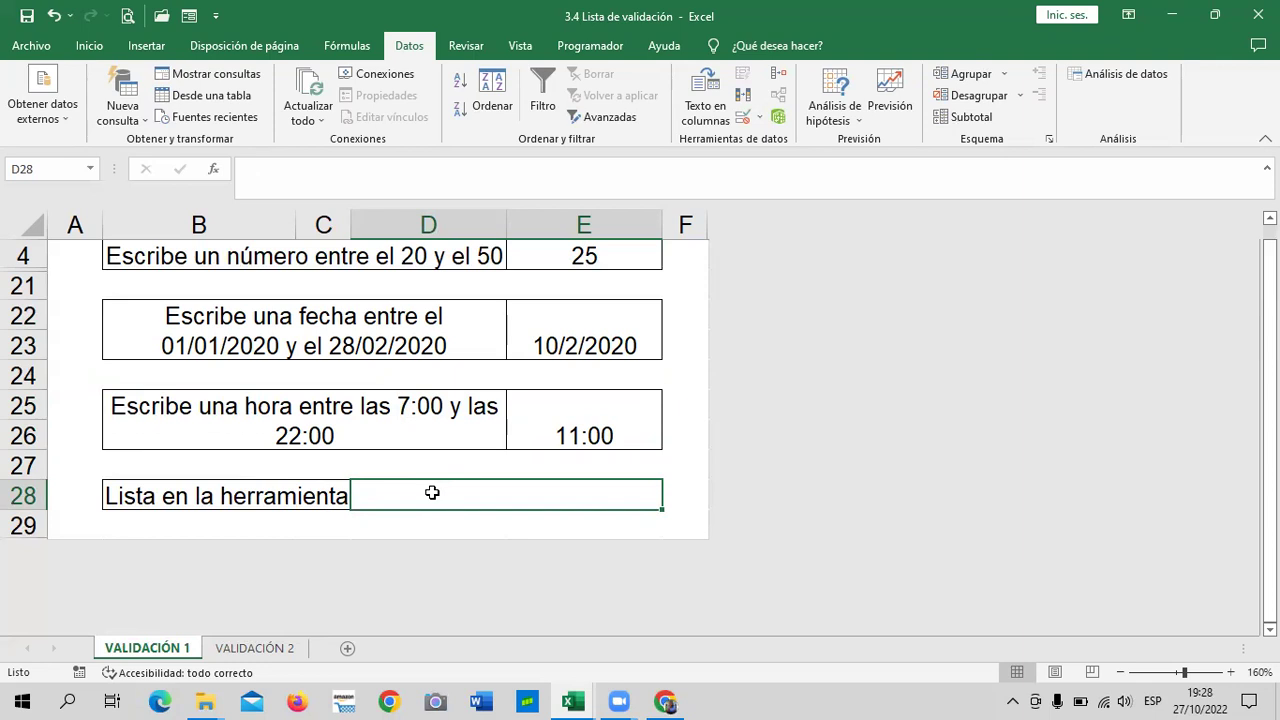
pyautogui.click(695, 340)
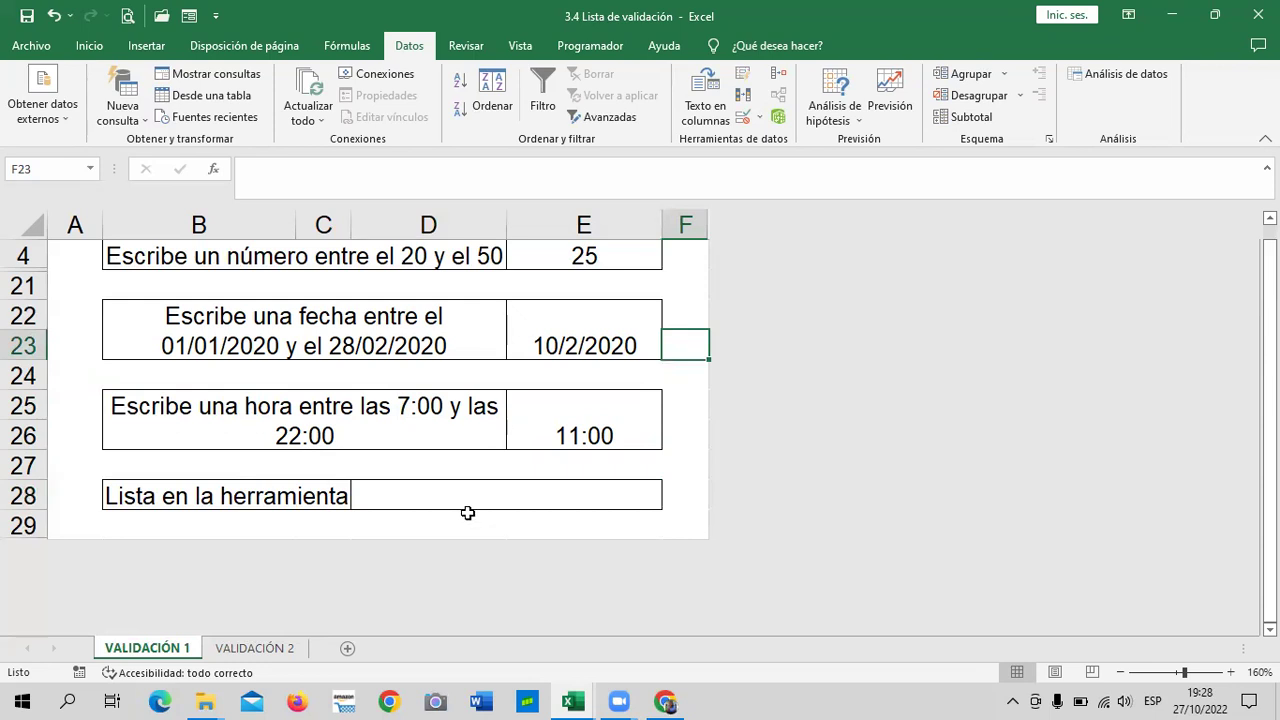
pyautogui.click(535, 488)
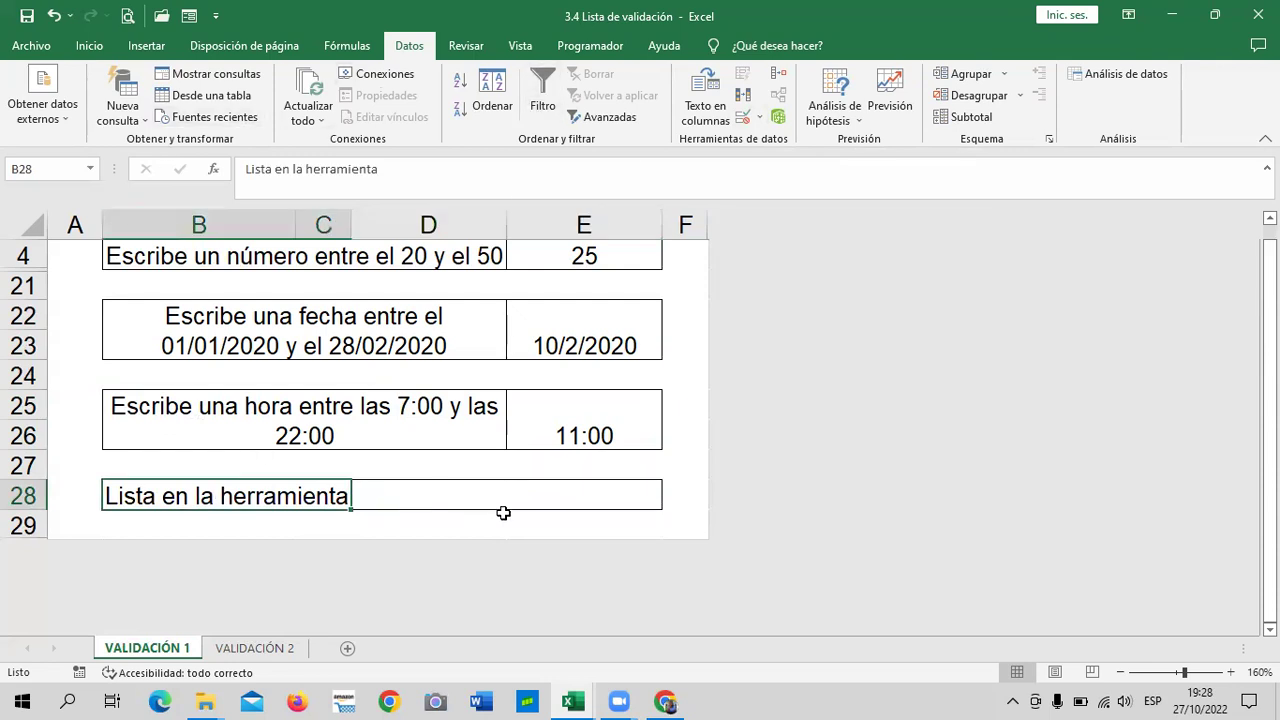
pyautogui.moveTo(503, 514); pyautogui.dragTo(512, 518)
pyautogui.click(512, 494)
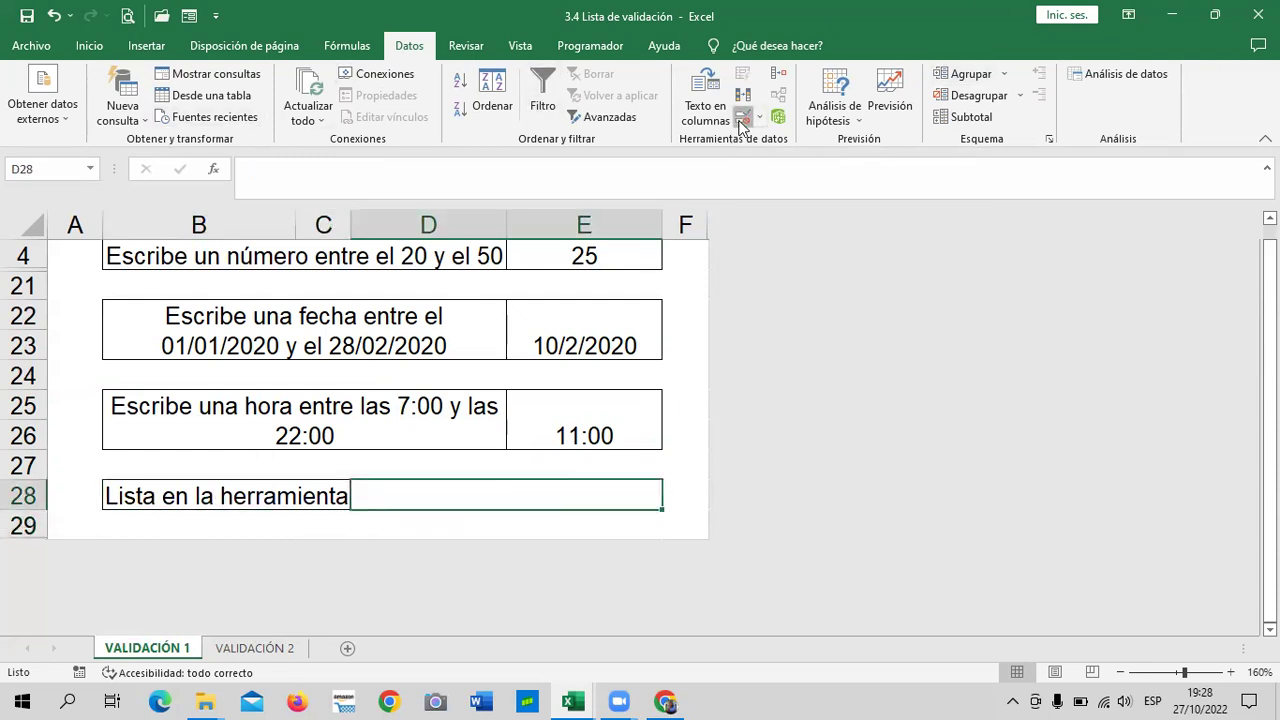
# Step: Set D28's validation Permitir to Lista and focus the empty Origen box
pyautogui.click(741, 120)
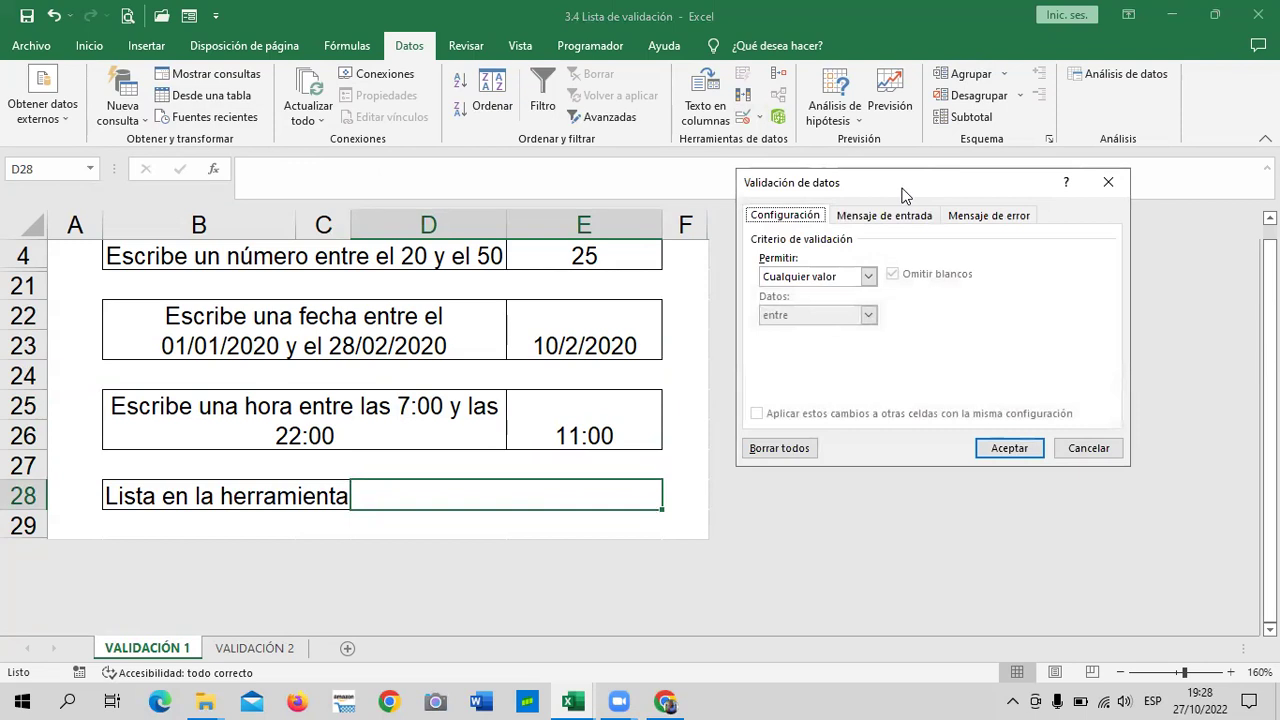
pyautogui.moveTo(904, 194); pyautogui.dragTo(841, 192)
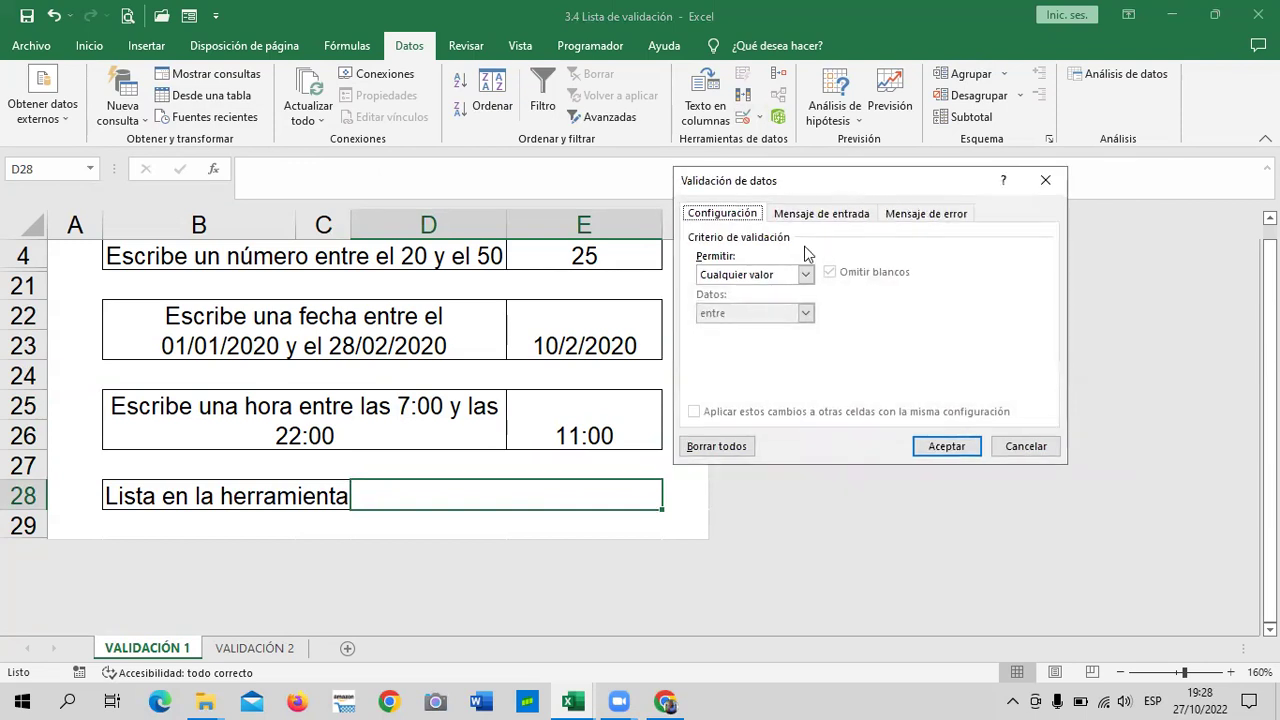
pyautogui.click(805, 274)
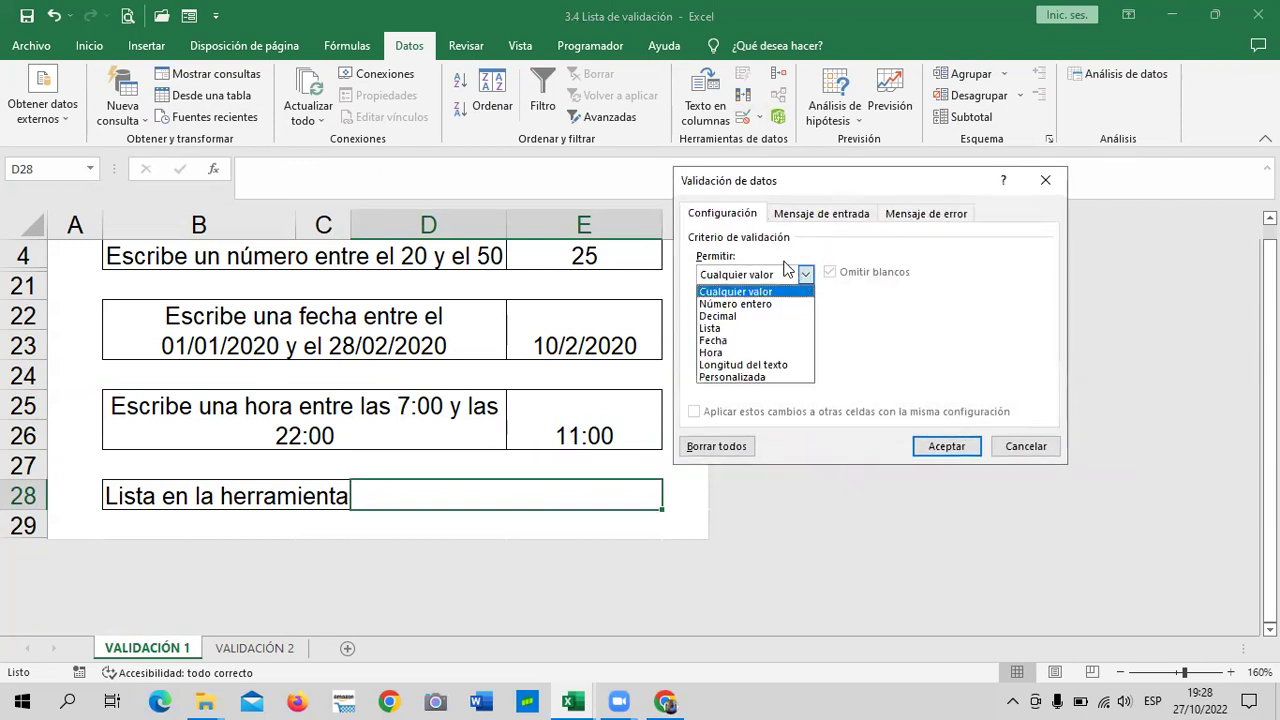
pyautogui.click(710, 328)
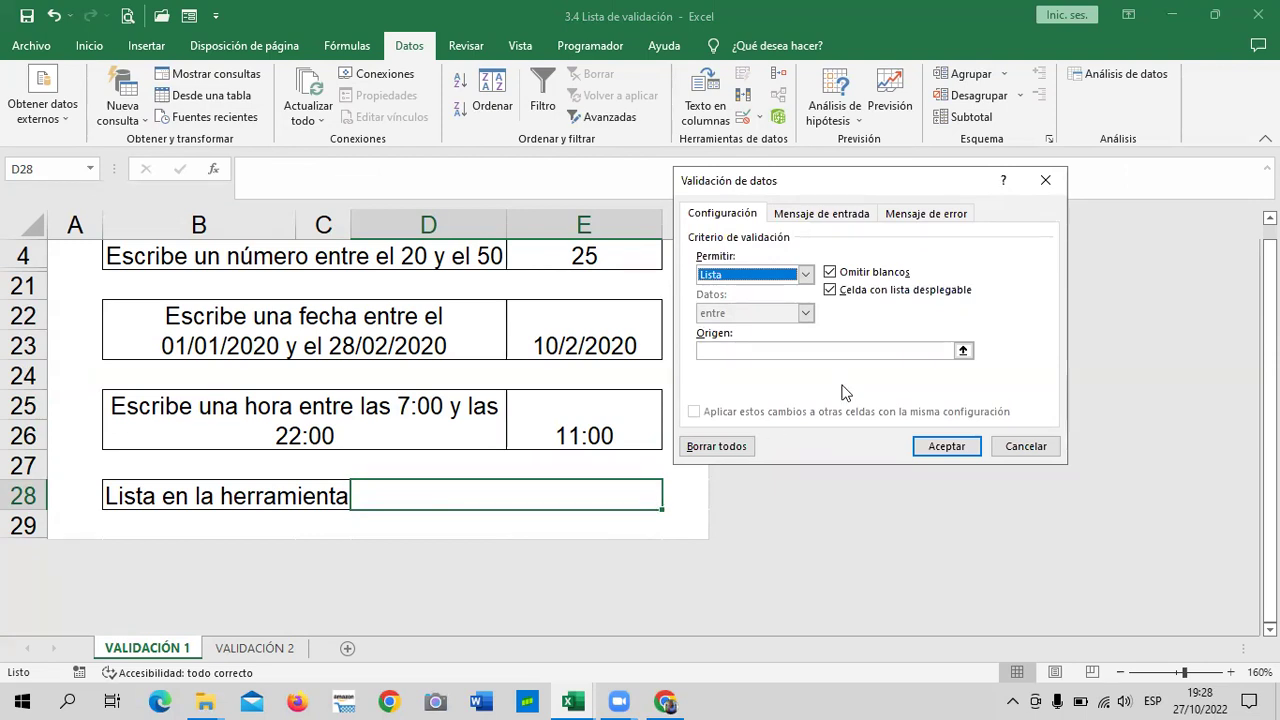
pyautogui.click(772, 351)
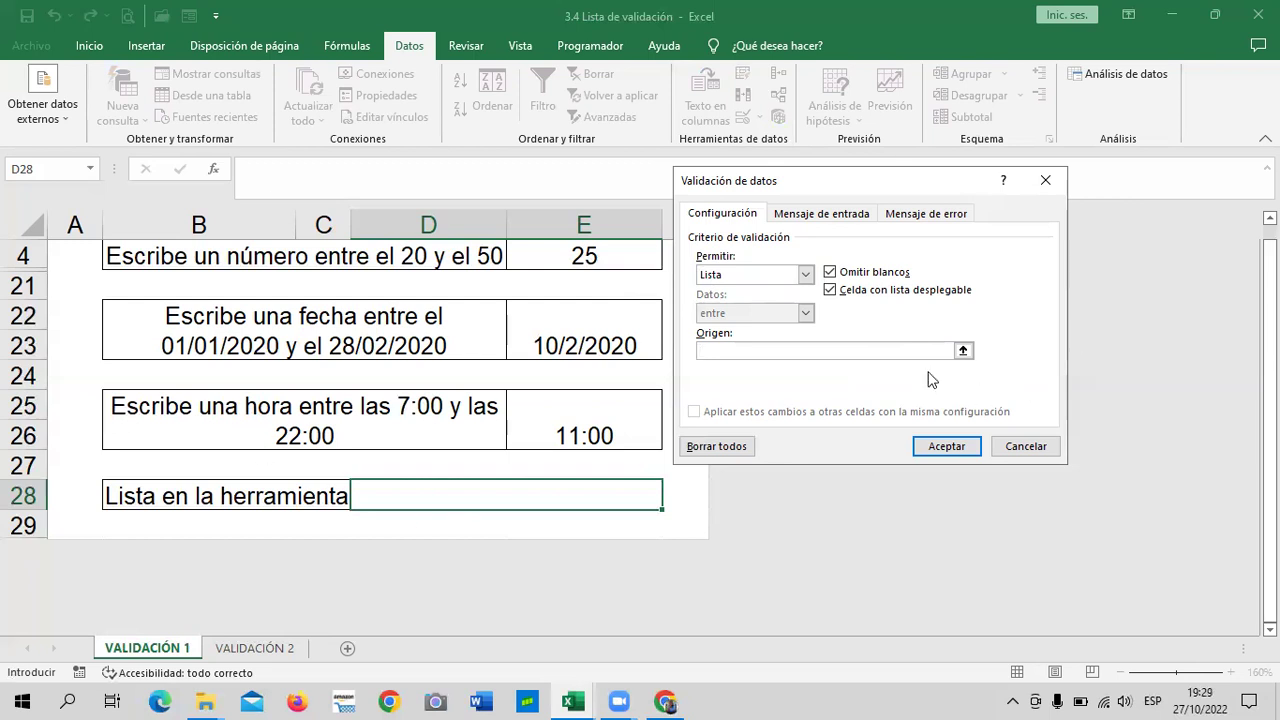
pyautogui.click(778, 354)
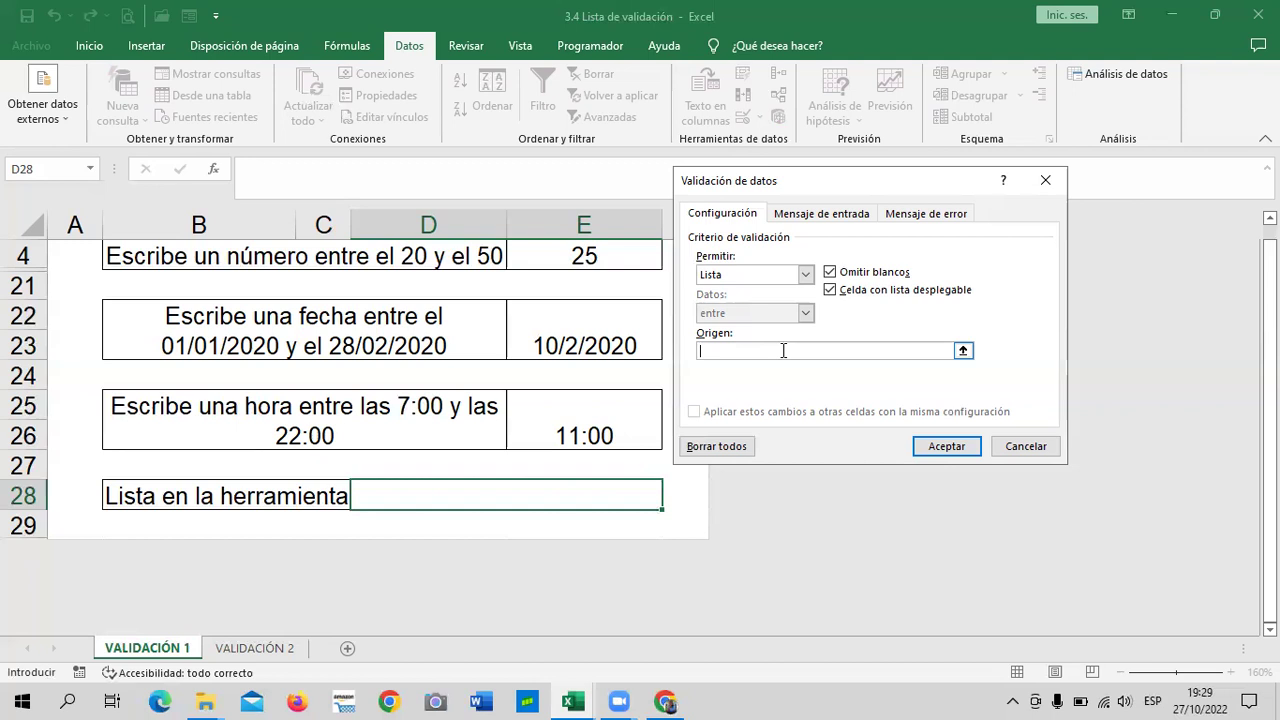
# Step: Enter 'Alicate; Martillo; Serrucho Llaves' as the list source for D28's validation
pyautogui.press('capslock')
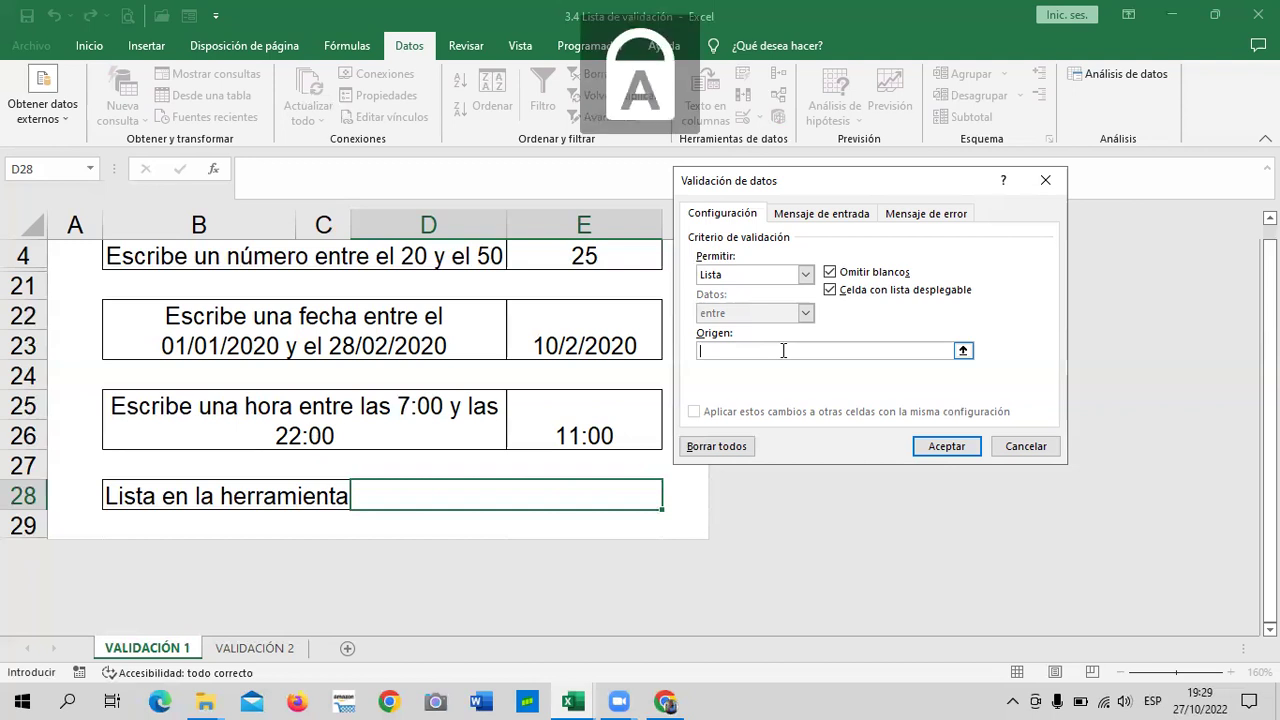
pyautogui.write('a')
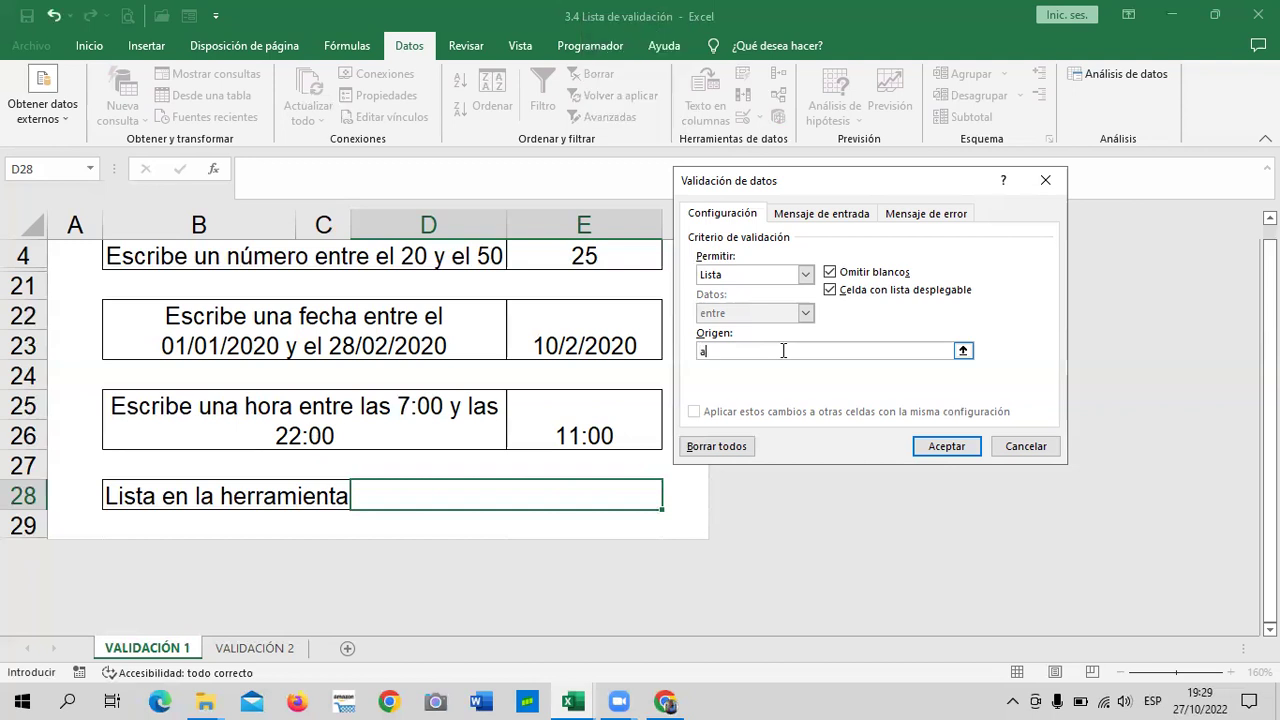
pyautogui.press('capslock')
pyautogui.write('Ali')
pyautogui.write('cate')
pyautogui.write('; ')
pyautogui.write('Martillo; ')
pyautogui.write('Se')
pyautogui.write('rrucho')
pyautogui.write(';')
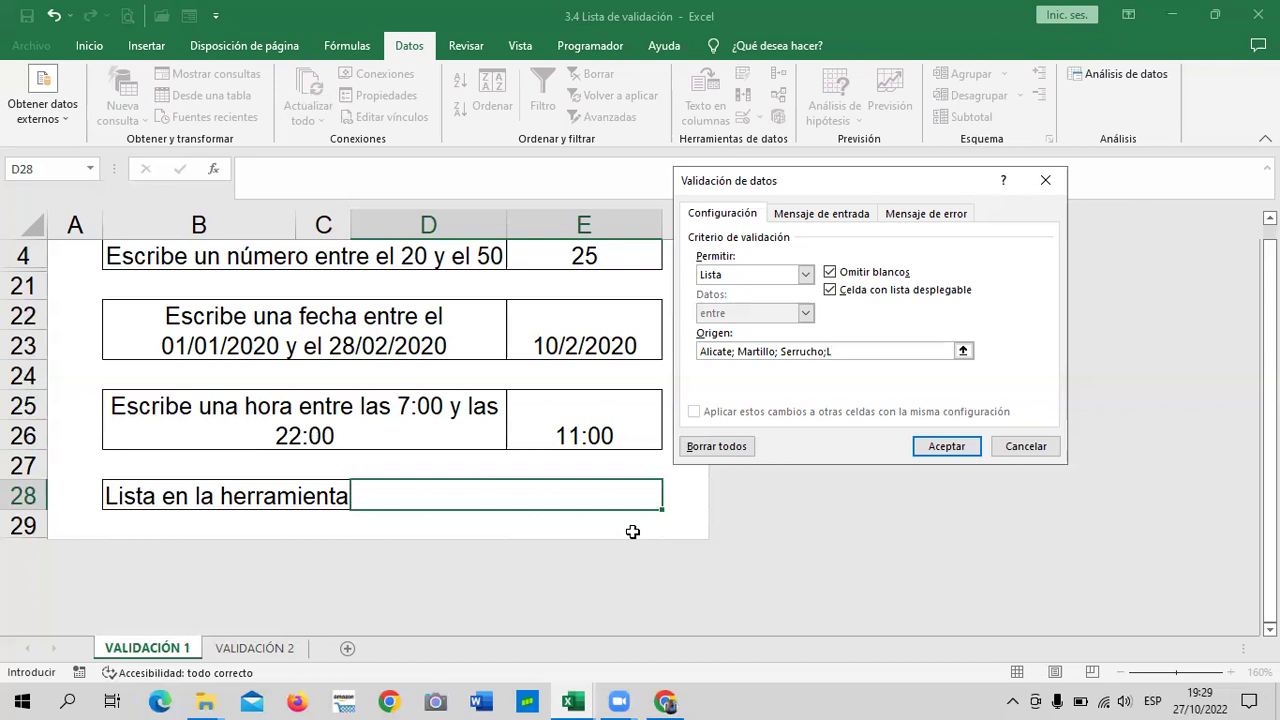
pyautogui.write('L')
pyautogui.write('s')
# Step: Confirm D28's tool list, then choose Serrucho Llaves from the cell's dropdown
pyautogui.click(950, 447)
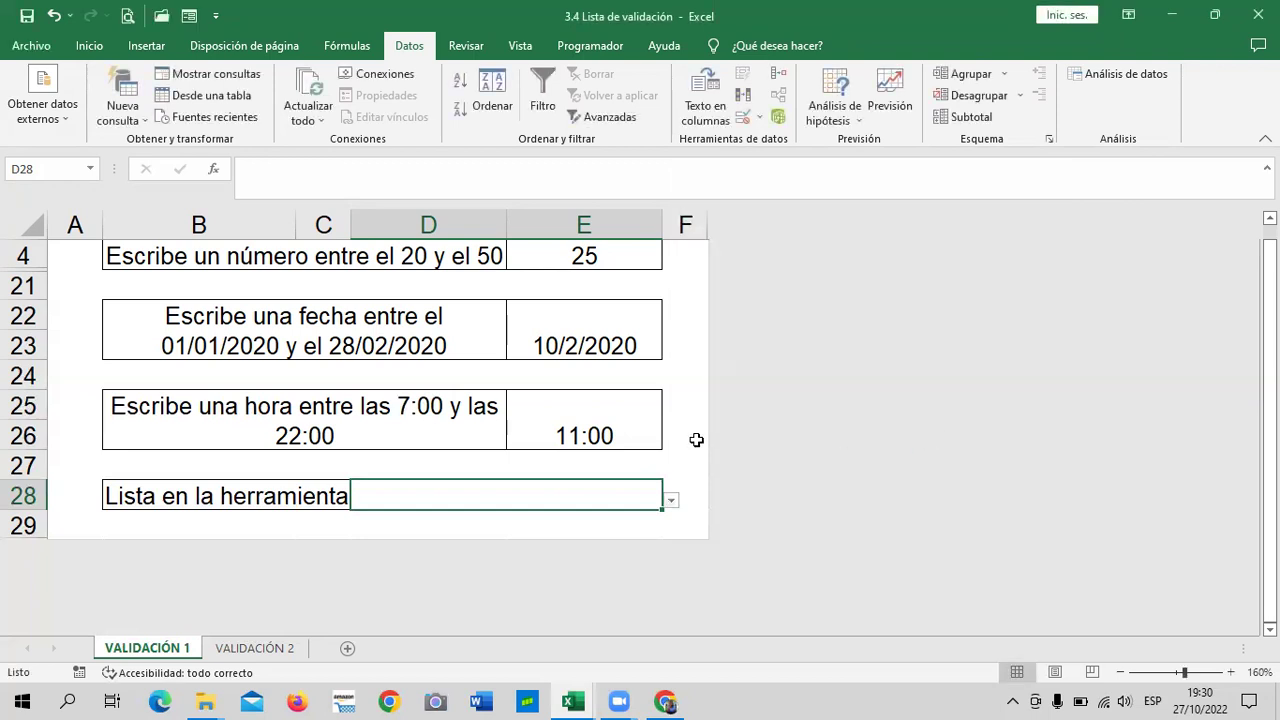
pyautogui.click(685, 373)
pyautogui.click(577, 498)
pyautogui.click(690, 415)
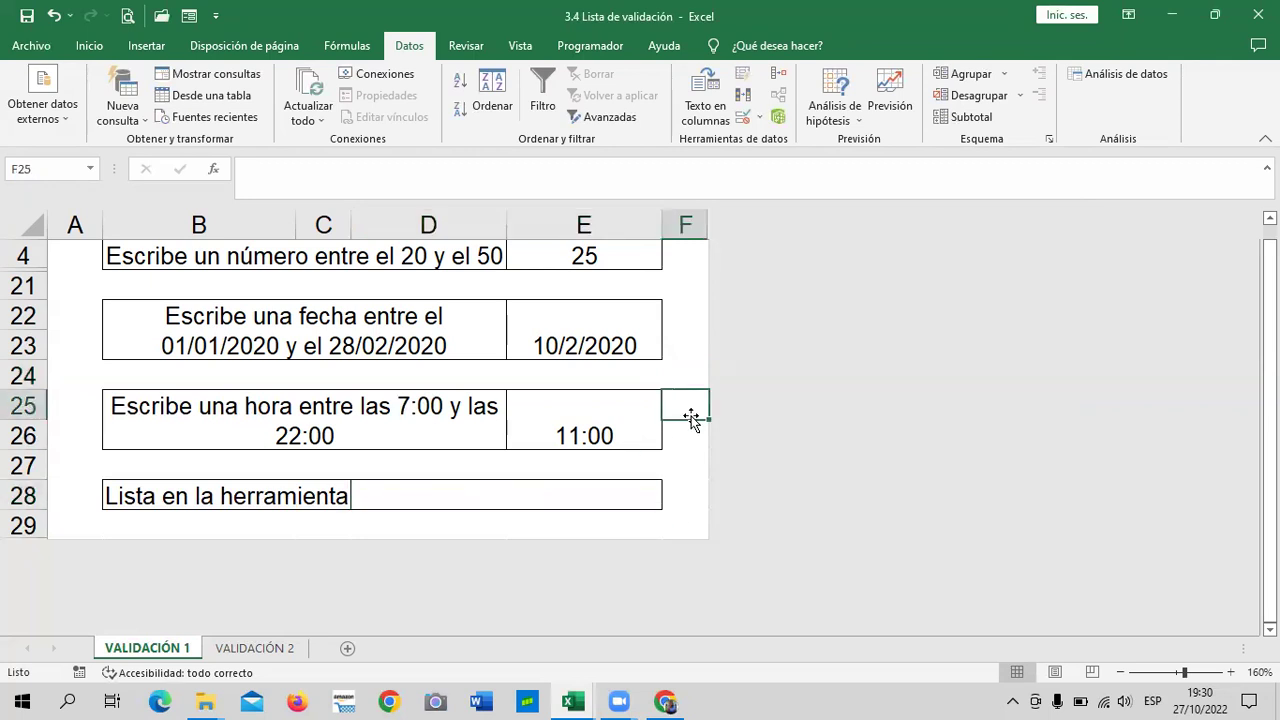
pyautogui.click(528, 494)
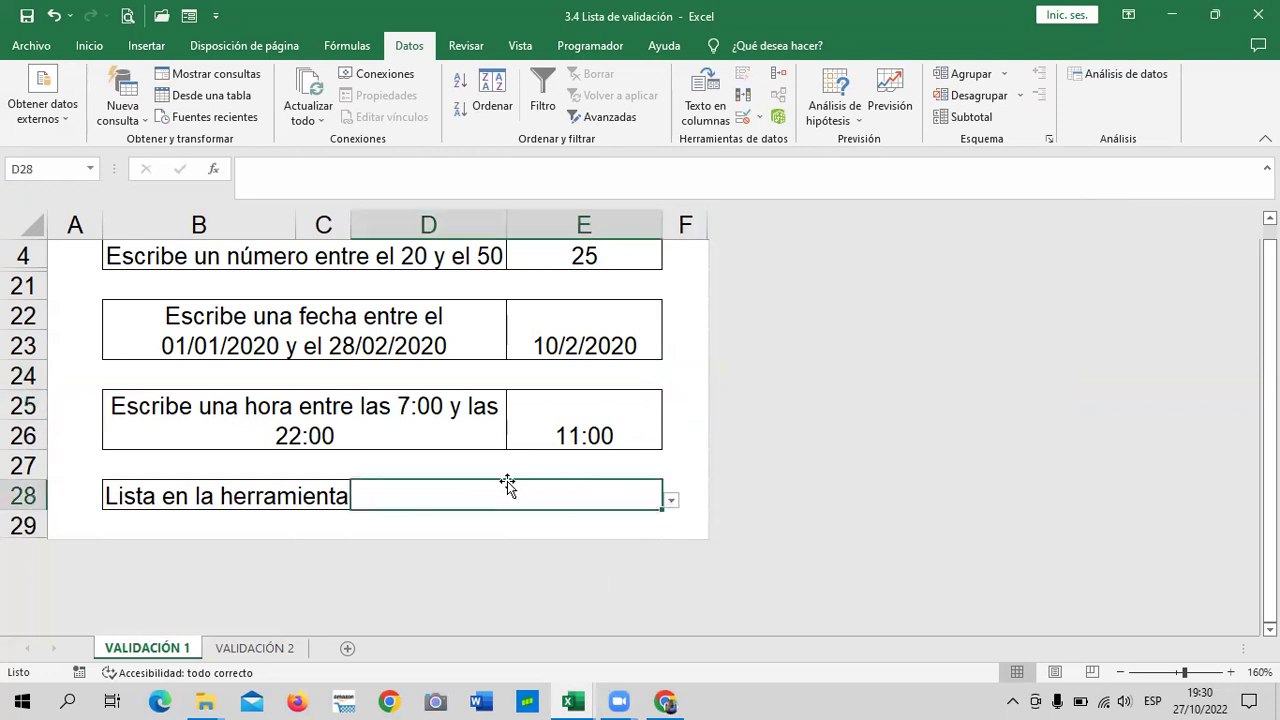
pyautogui.click(672, 500)
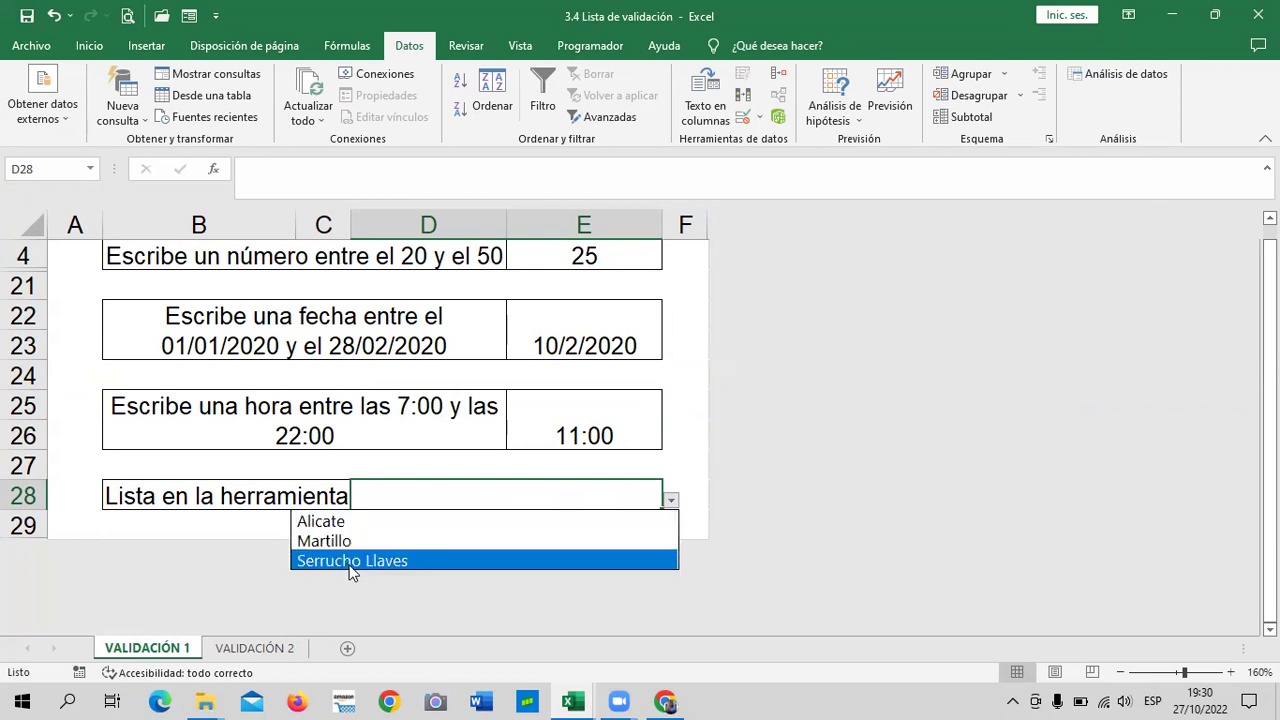
pyautogui.click(349, 561)
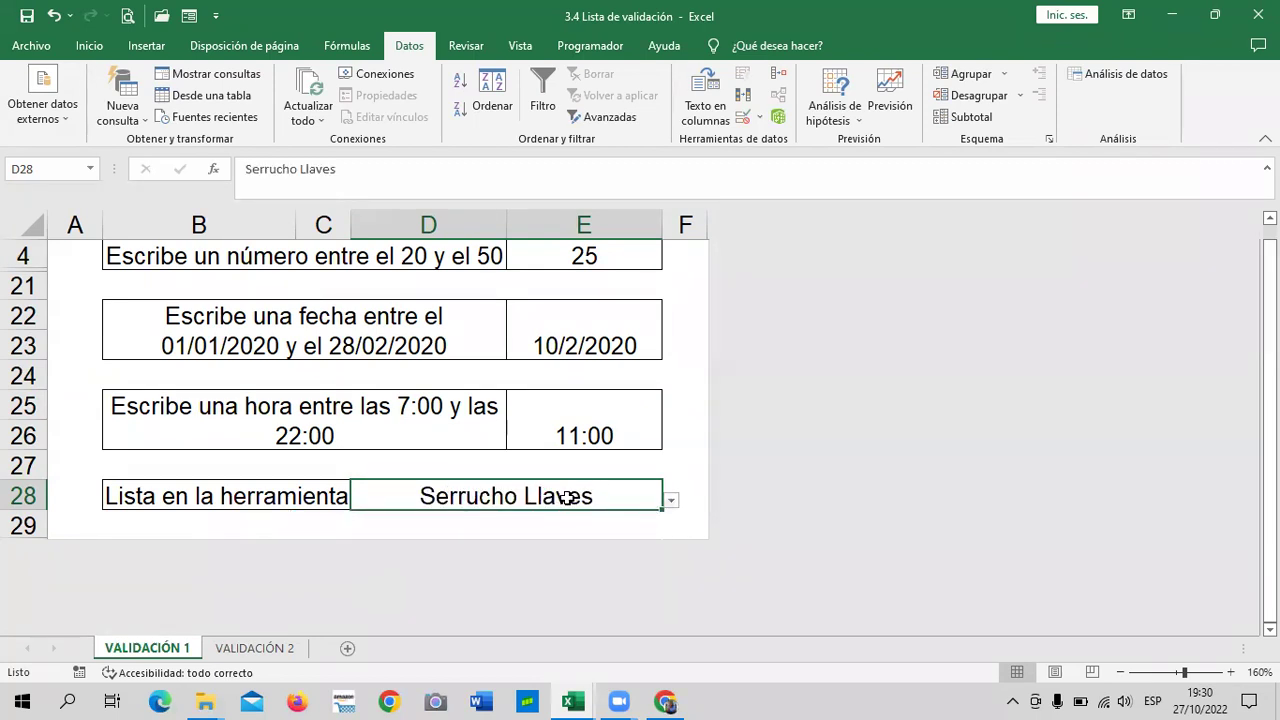
pyautogui.click(778, 117)
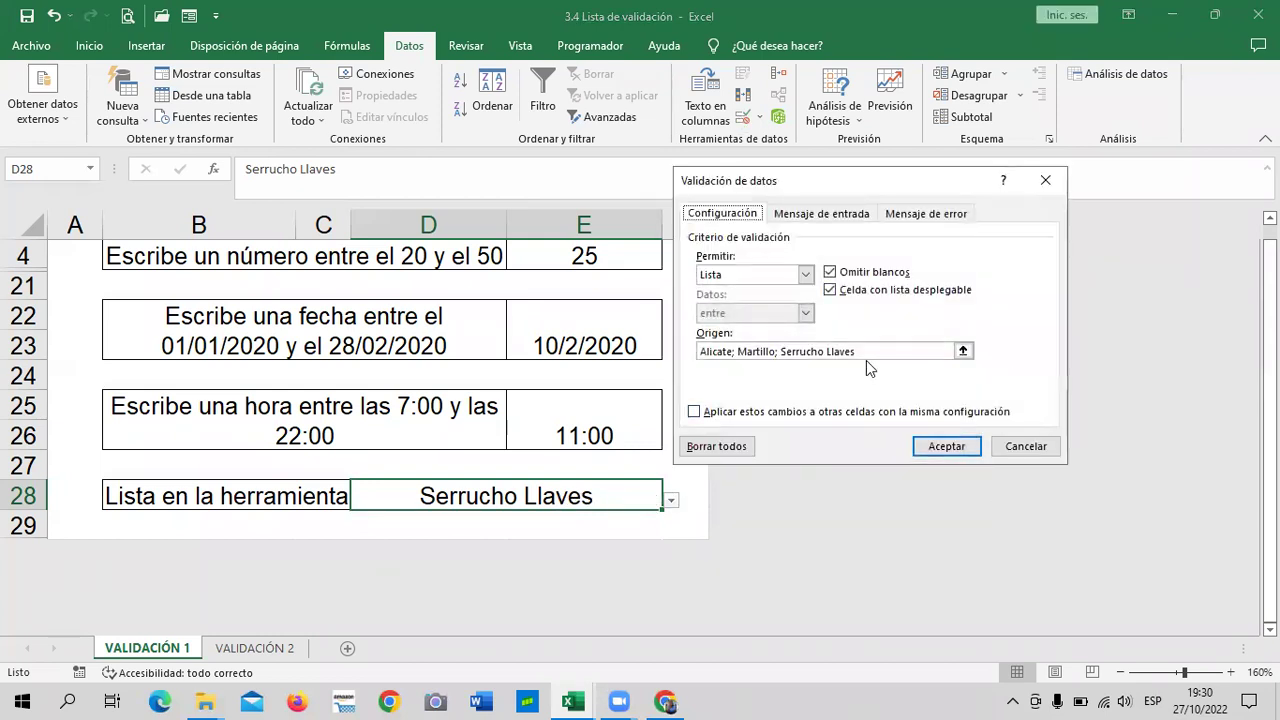
# Step: Separate Serrucho and Llaves with a semicolon and add the input message 'Seleccione una herramienta de la lista desplegable'
pyautogui.click(822, 351)
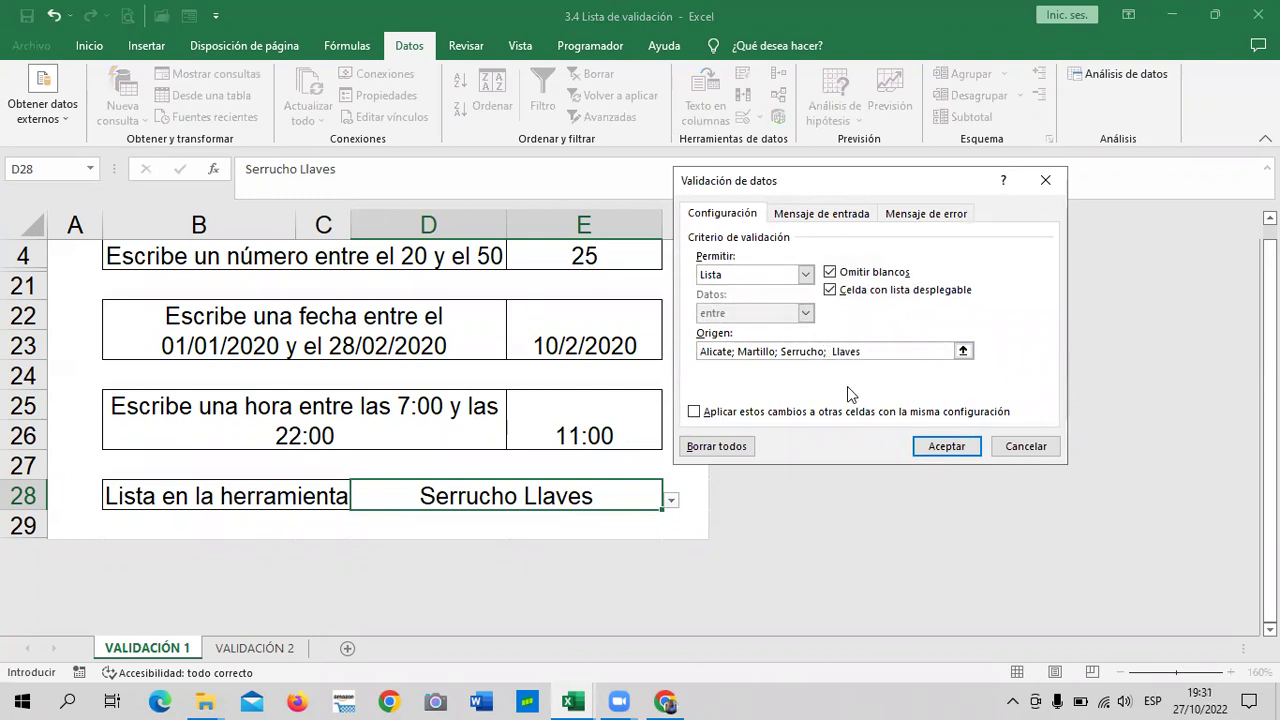
pyautogui.click(858, 217)
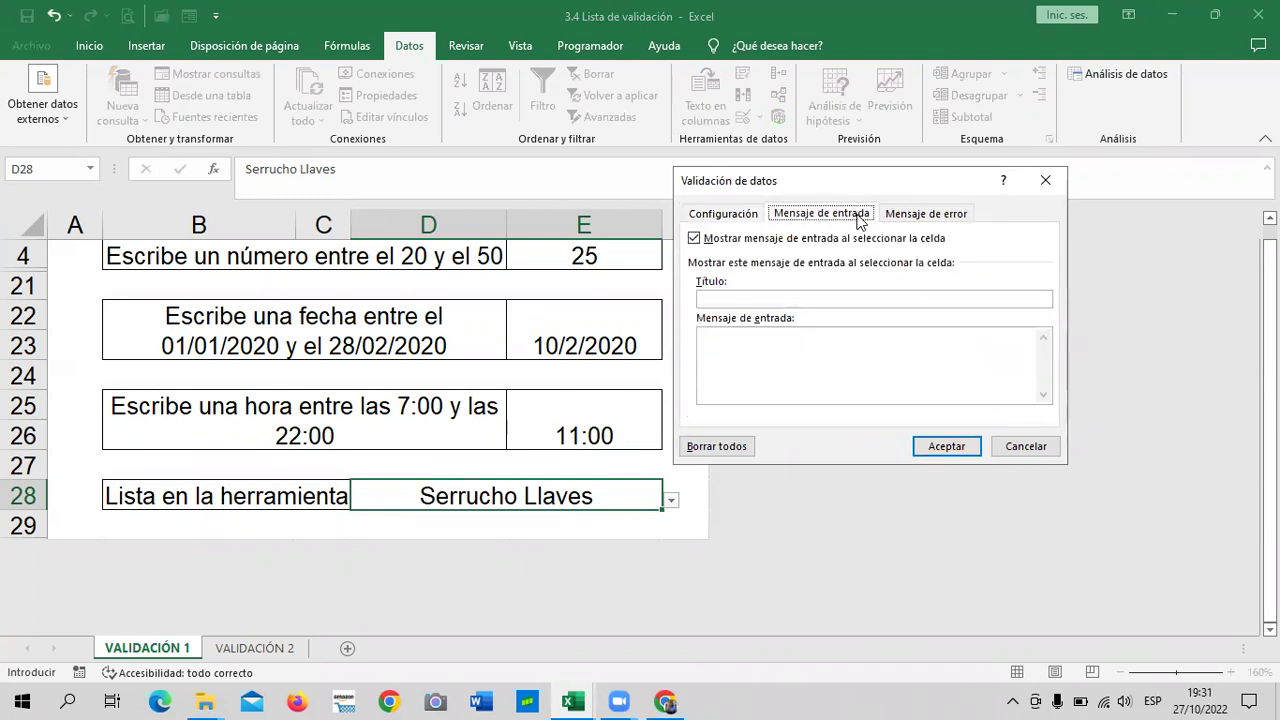
pyautogui.click(786, 341)
pyautogui.write('Seleccione una herramienta de la lista')
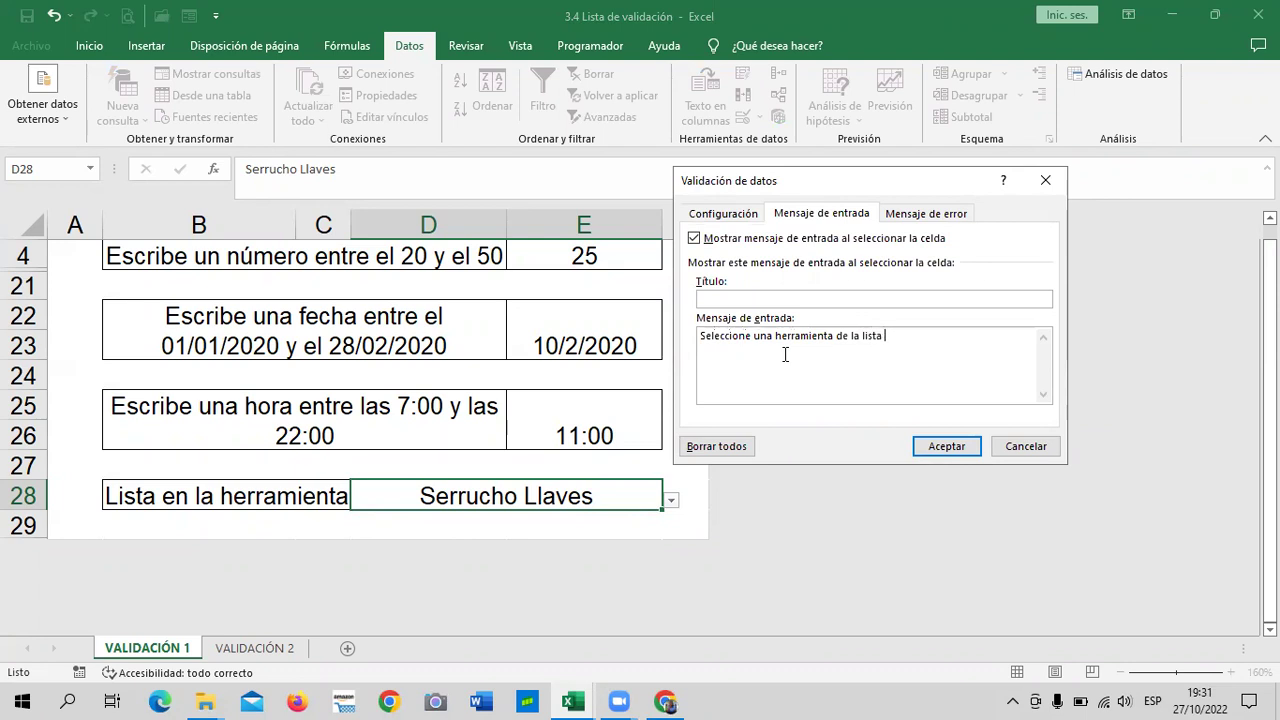
pyautogui.write('desplegable')
pyautogui.click(937, 448)
pyautogui.click(667, 462)
pyautogui.click(600, 493)
# Step: Pick Llaves from D28's dropdown, then delete the entry
pyautogui.click(670, 503)
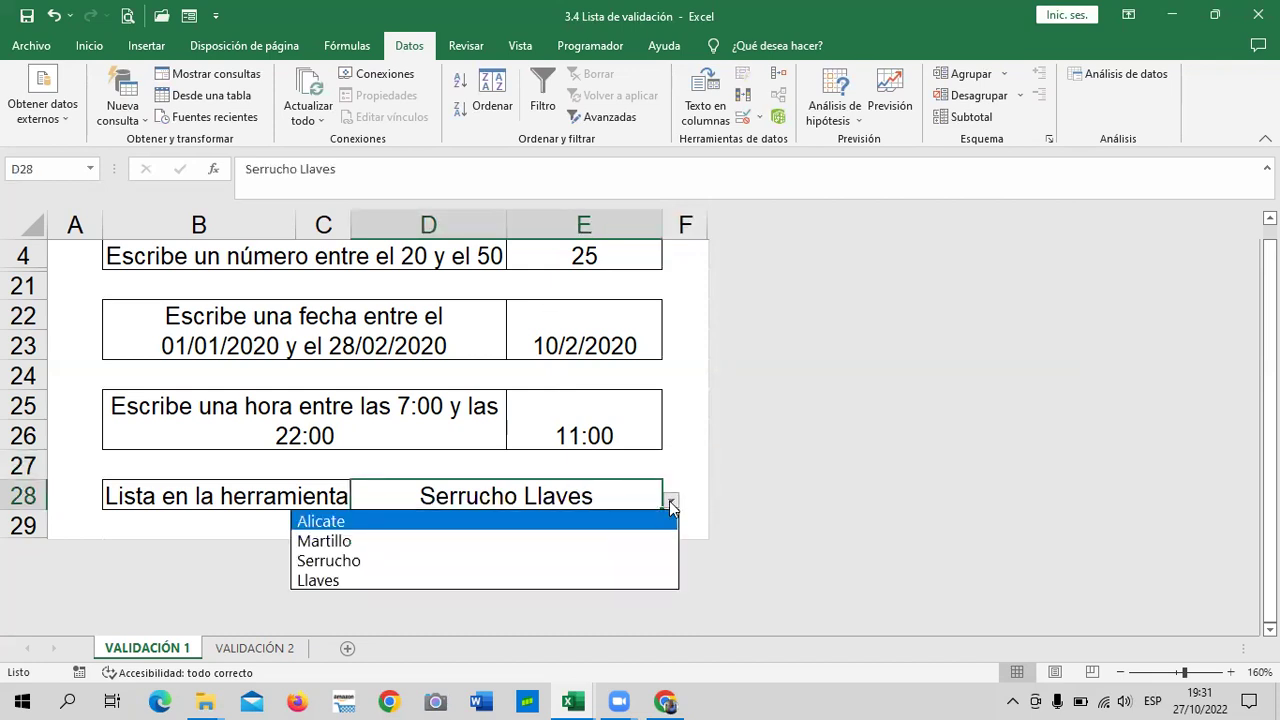
pyautogui.click(343, 583)
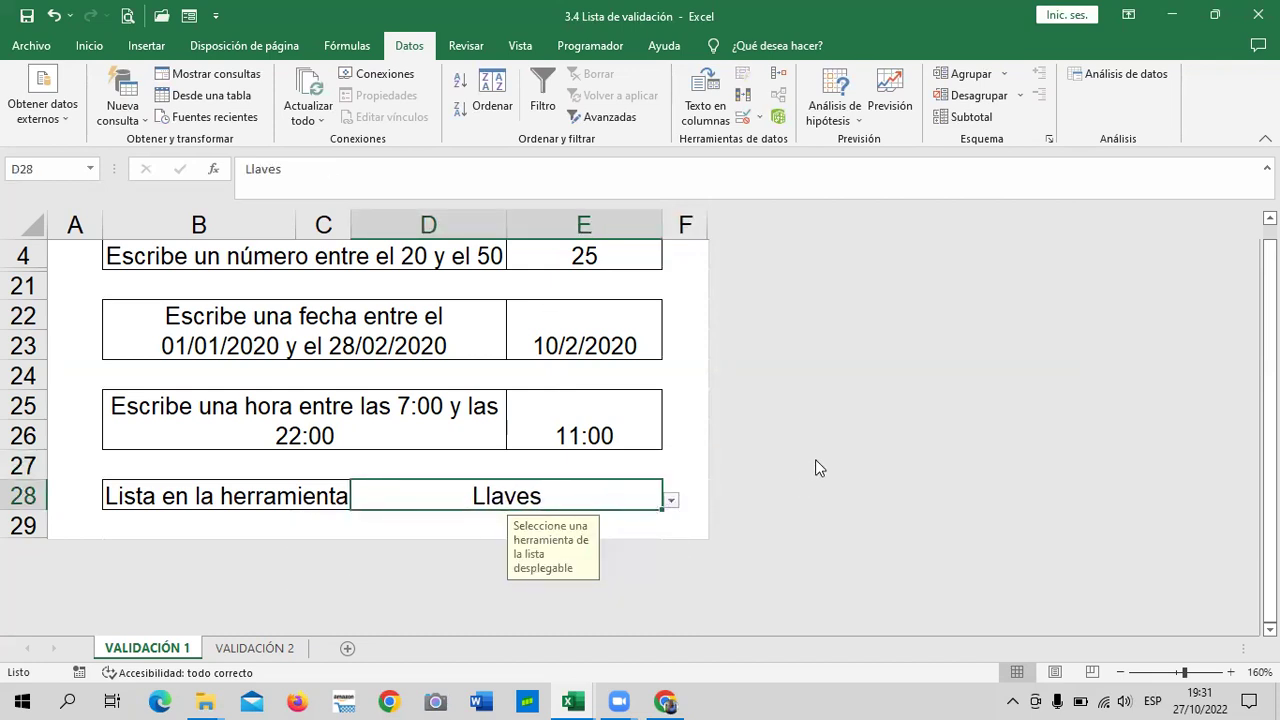
pyautogui.click(685, 412)
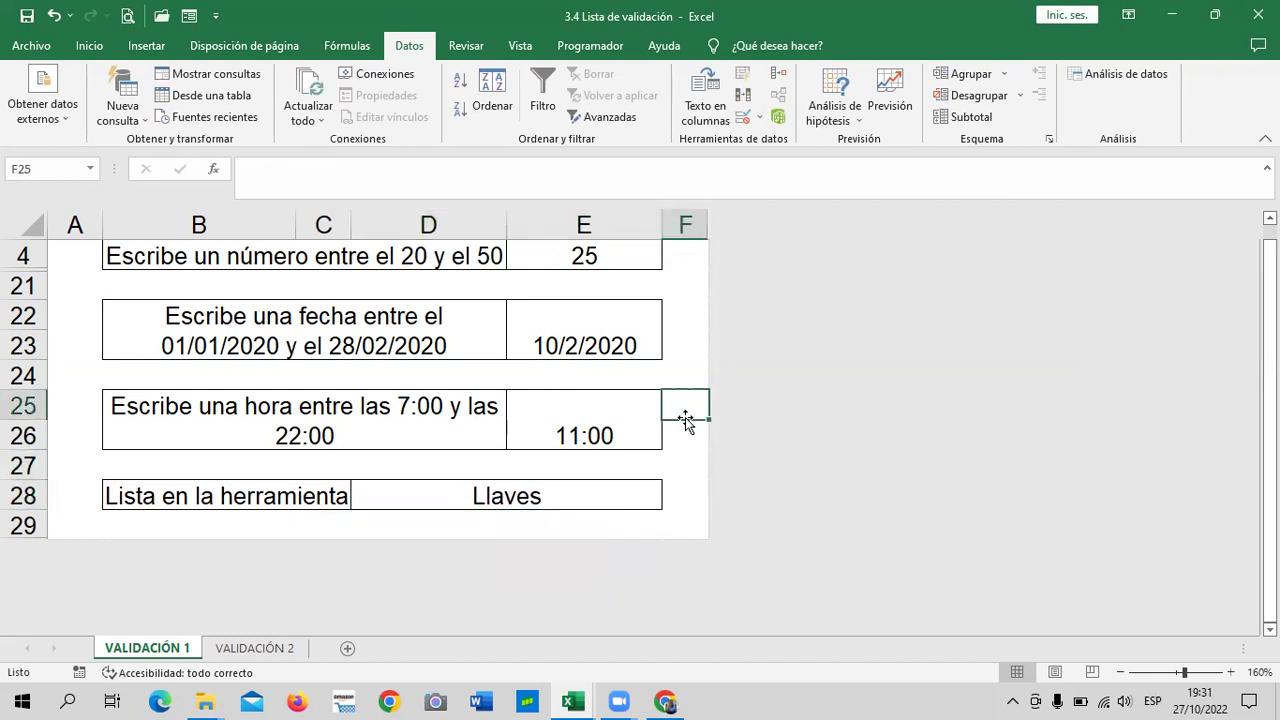
pyautogui.click(588, 499)
pyautogui.press('Delete')
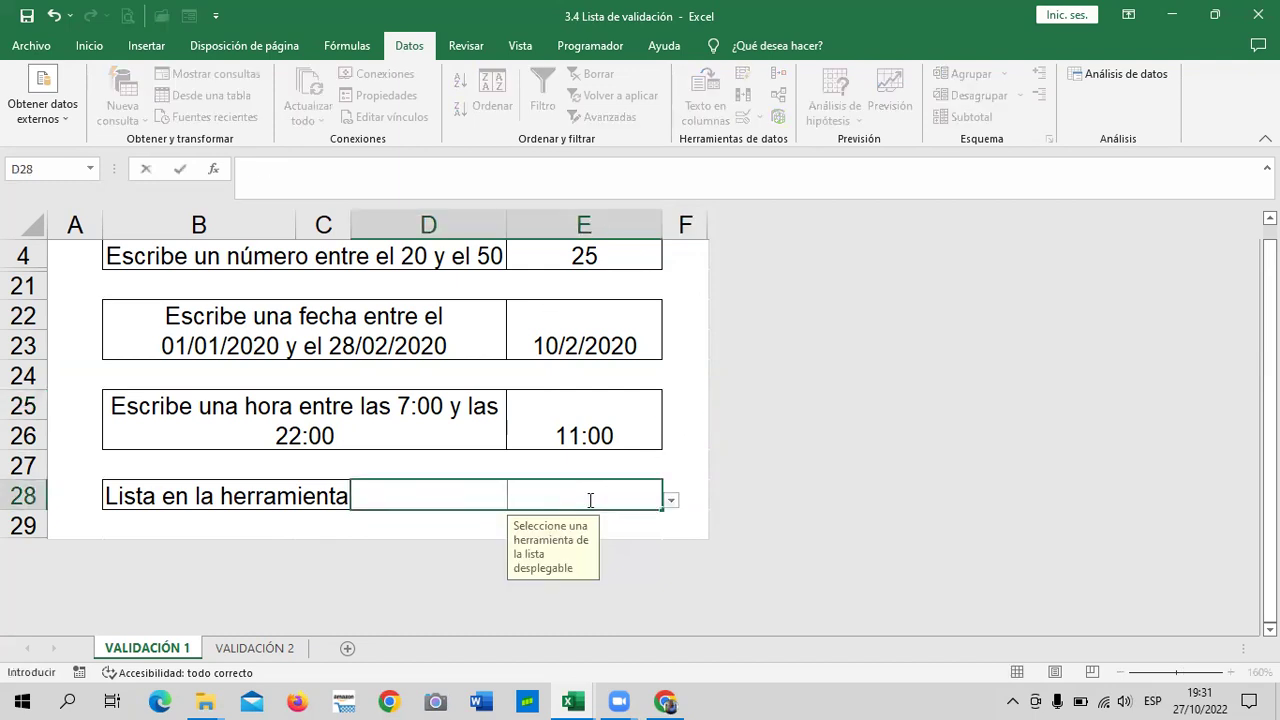
pyautogui.click(676, 367)
pyautogui.click(491, 497)
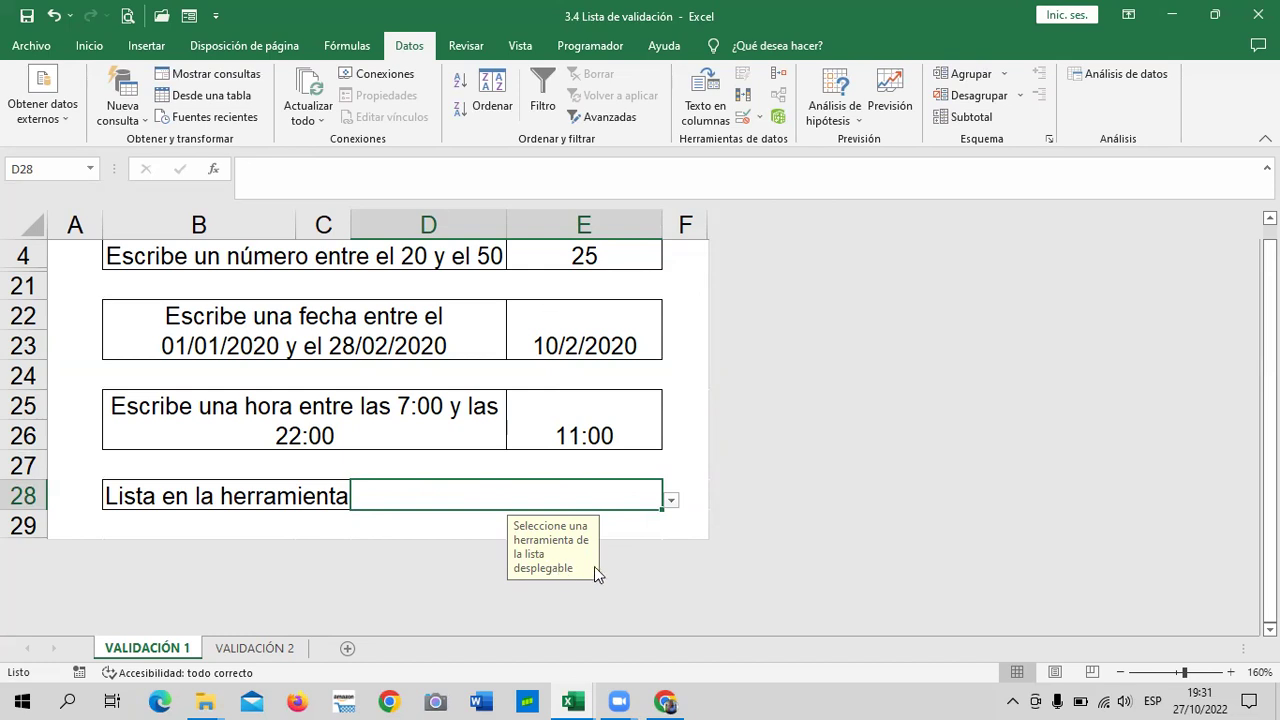
# Step: Choose Alicate in D28 and move to the VALIDACIÓN 2 sheet
pyautogui.click(692, 442)
pyautogui.click(576, 496)
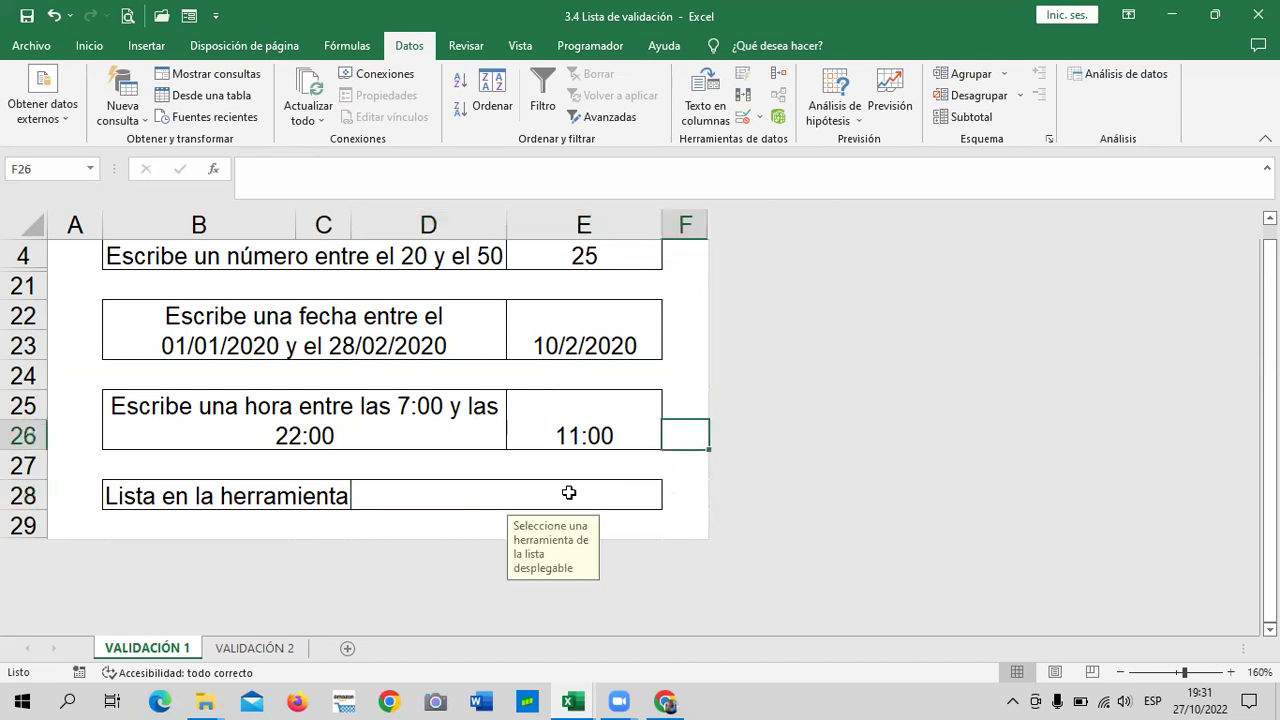
pyautogui.click(670, 500)
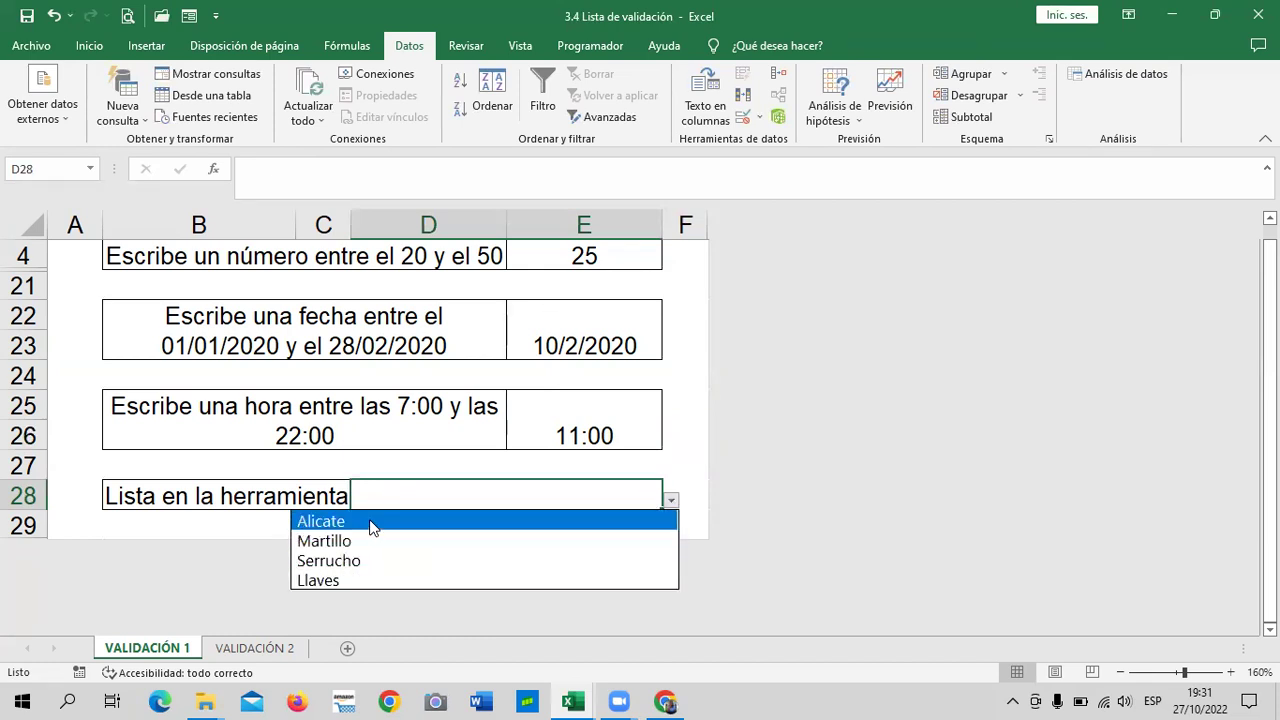
pyautogui.click(370, 521)
pyautogui.click(681, 436)
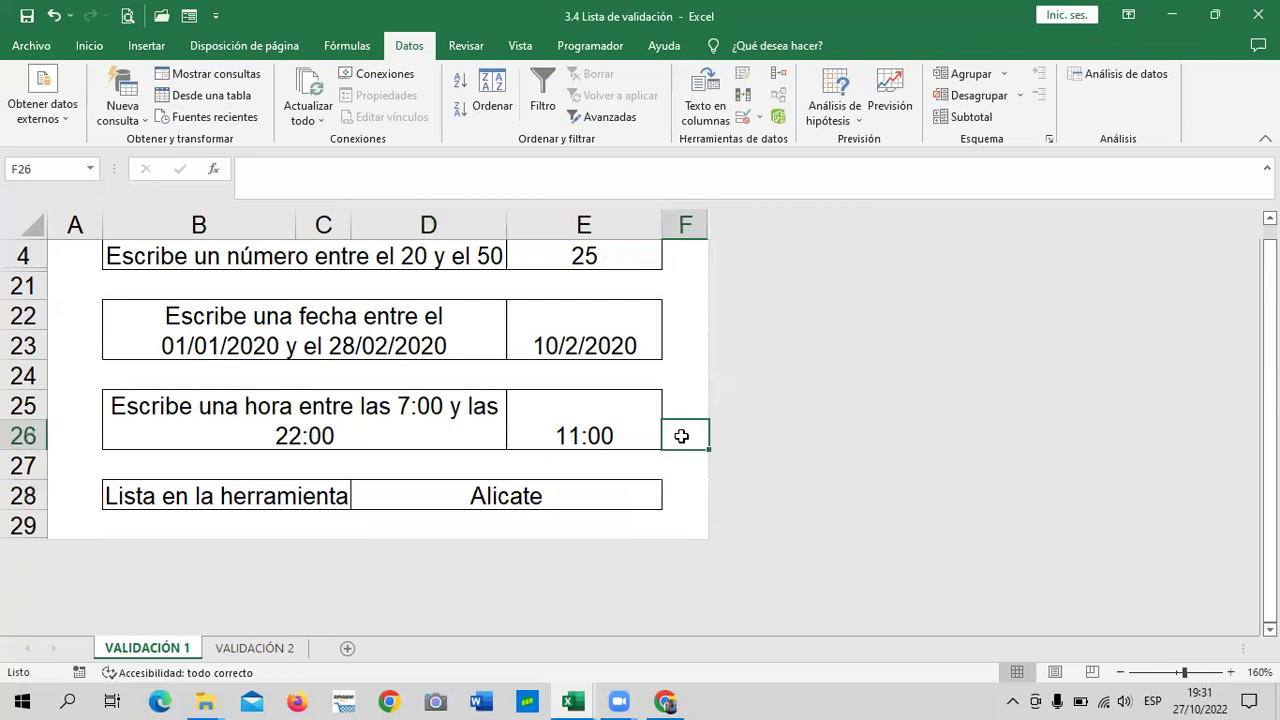
pyautogui.hotkey('ctrl', 'pagedown')
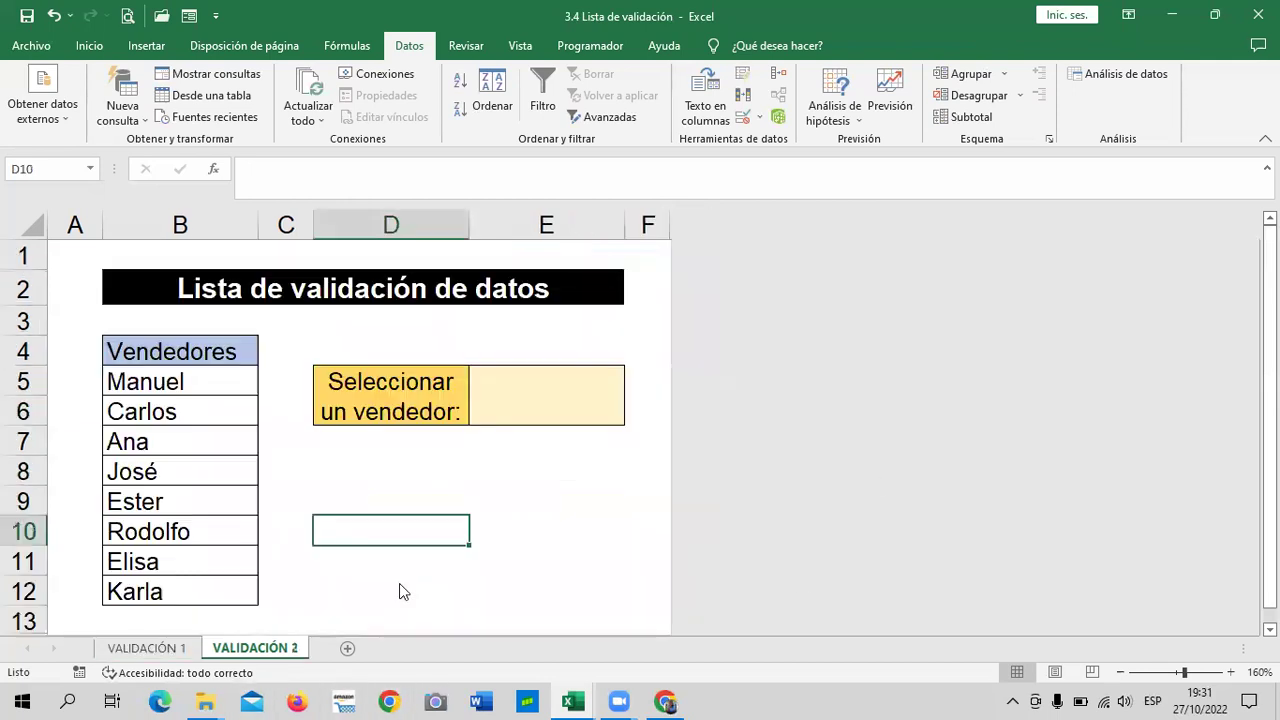
# Step: Set the vendor cell E5's data validation to allow a List
pyautogui.click(571, 503)
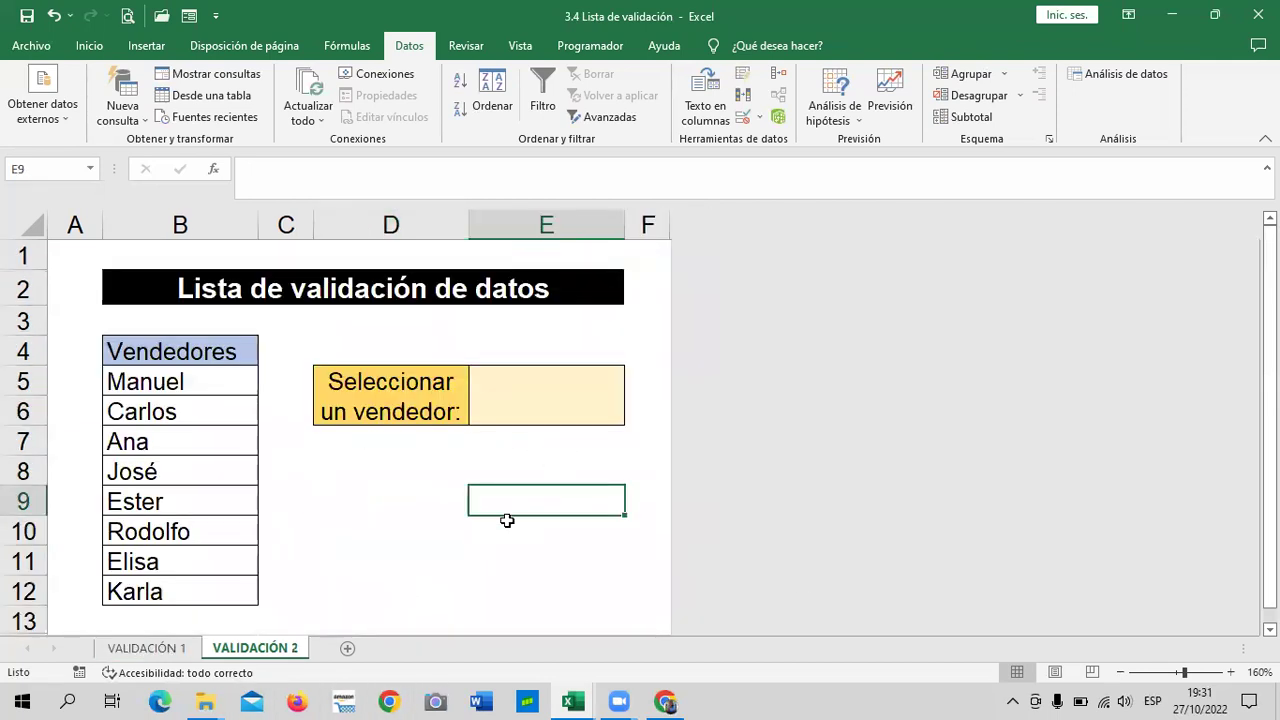
pyautogui.click(548, 386)
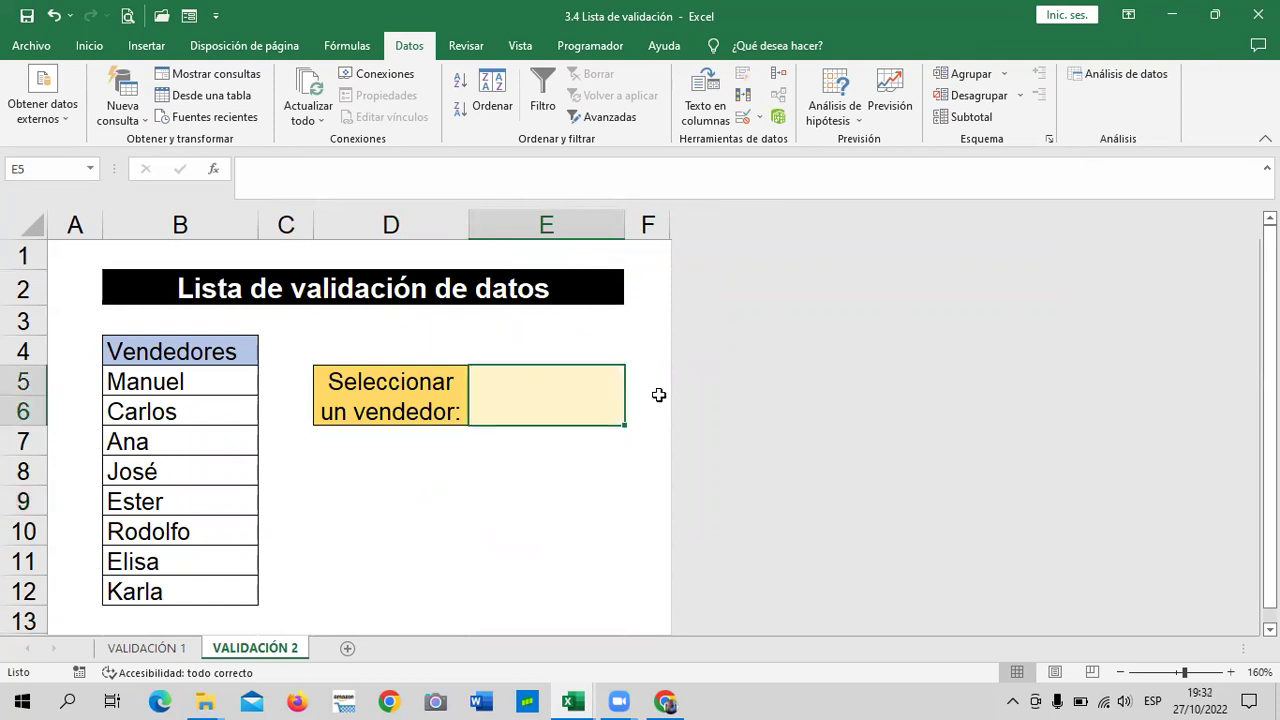
pyautogui.click(501, 513)
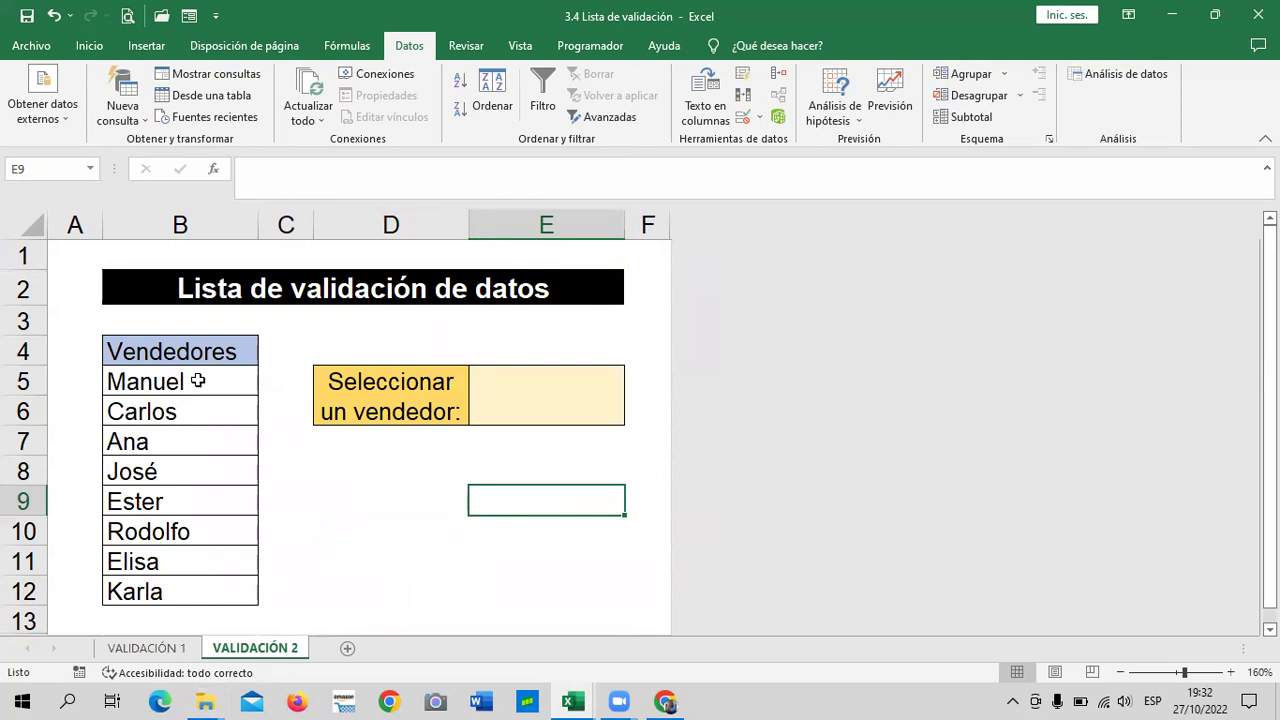
pyautogui.click(406, 552)
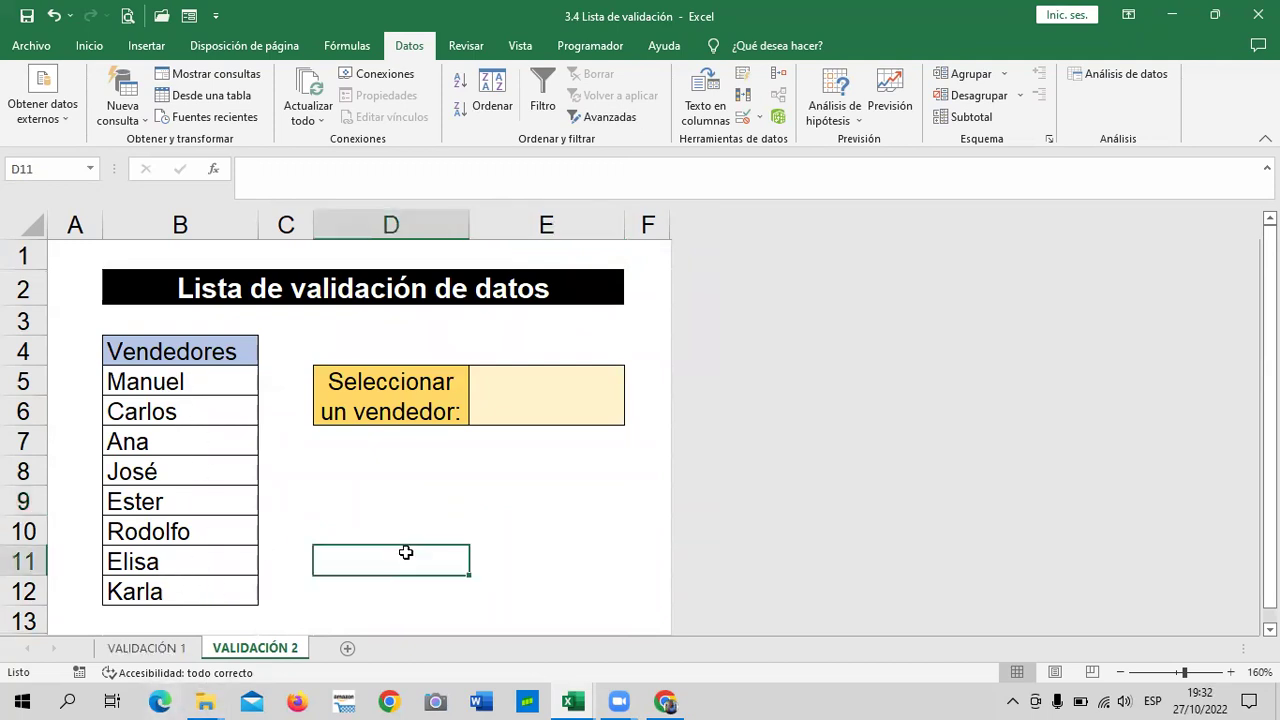
pyautogui.click(522, 406)
pyautogui.click(546, 600)
pyautogui.click(584, 387)
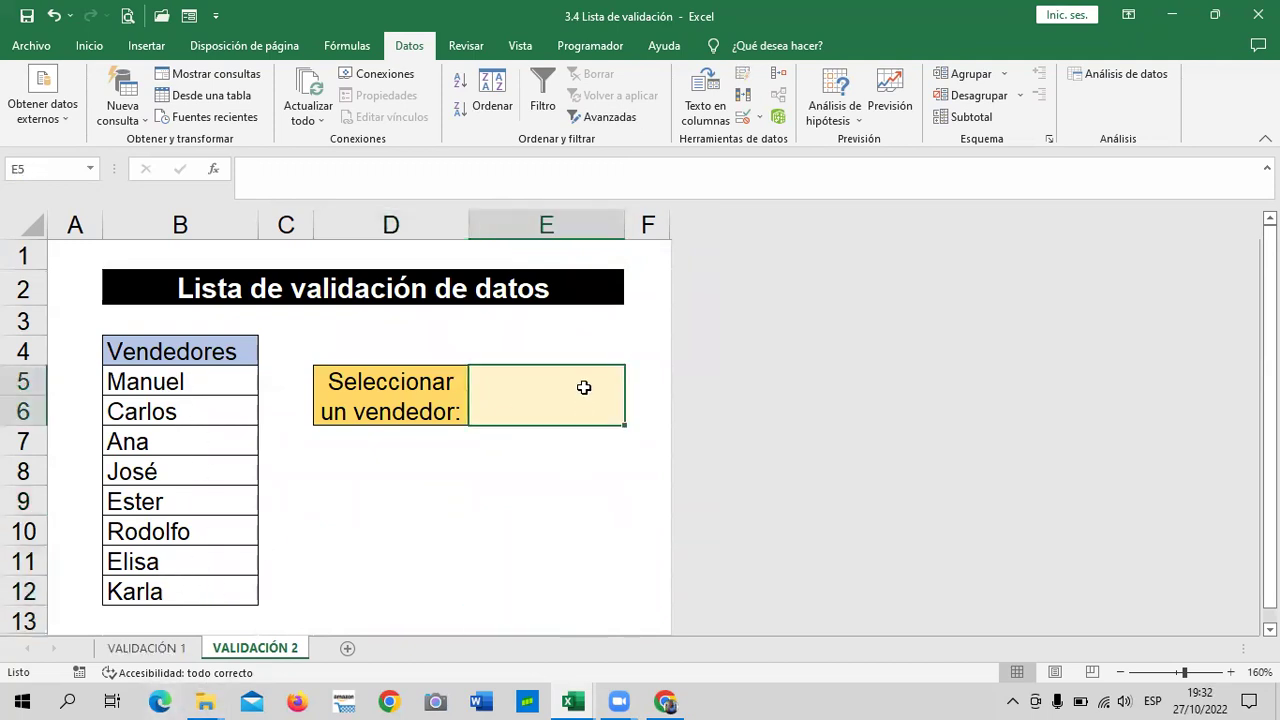
pyautogui.click(746, 118)
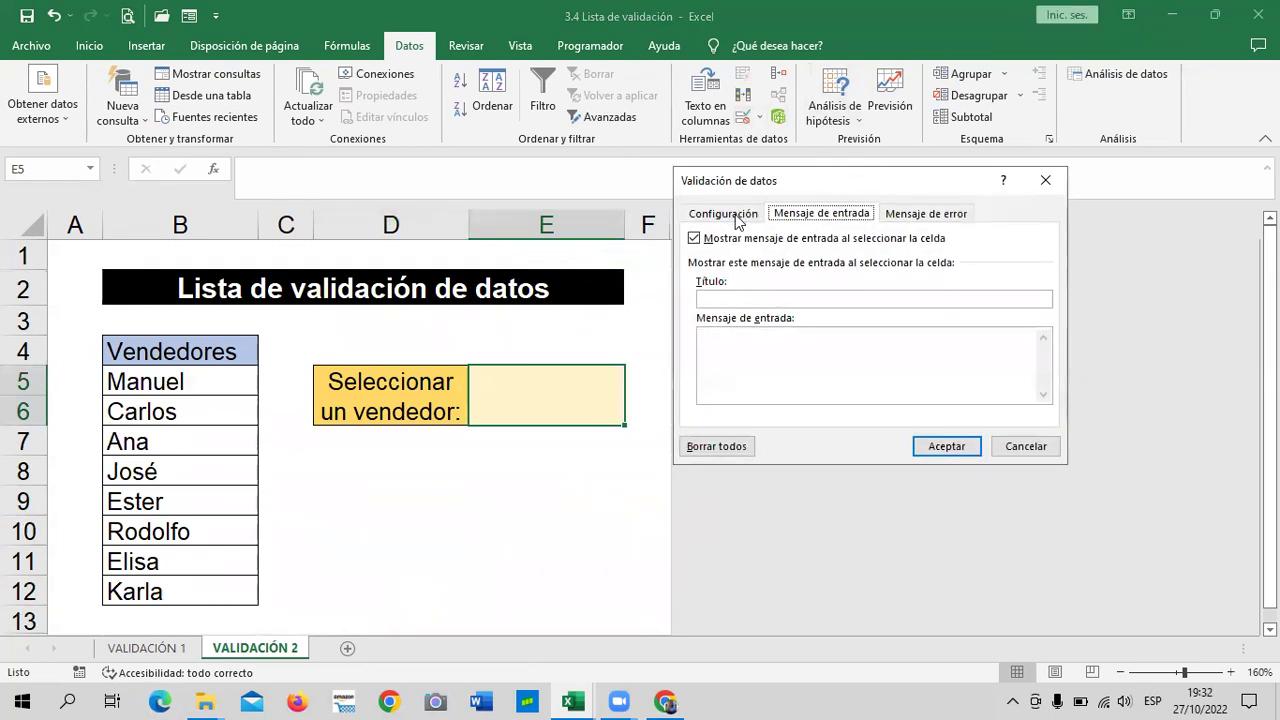
pyautogui.click(740, 215)
pyautogui.click(803, 276)
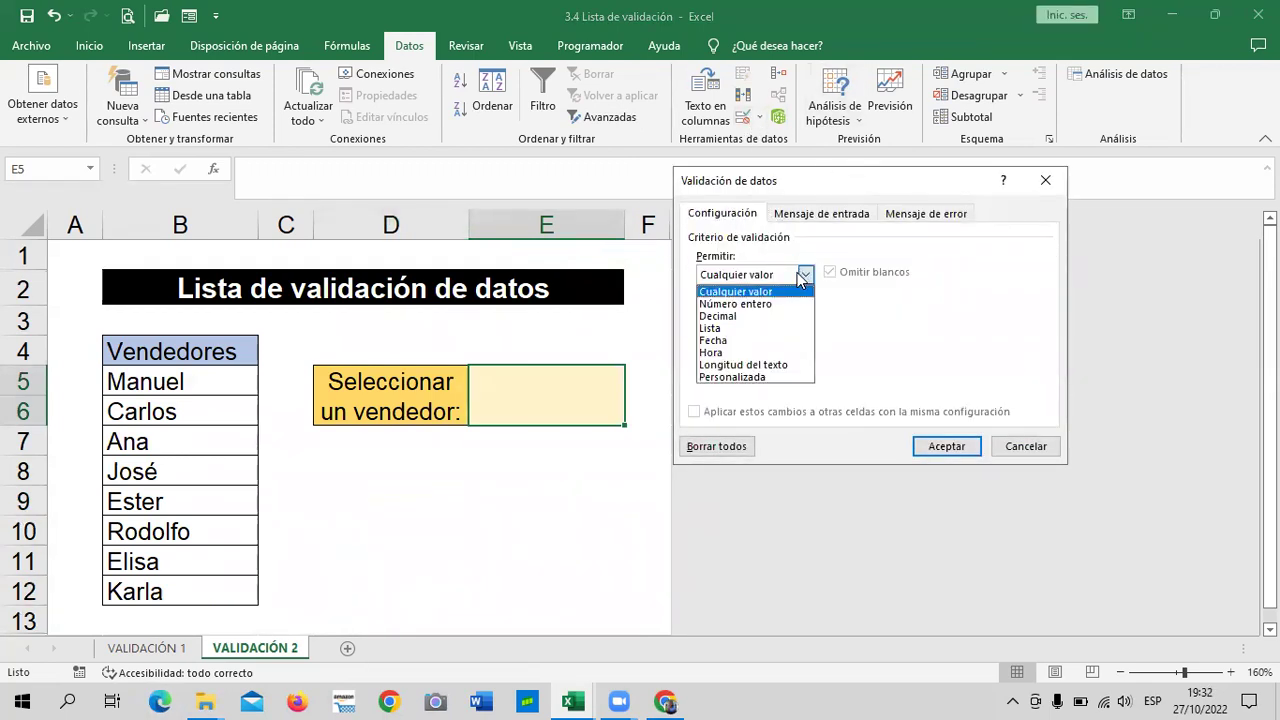
pyautogui.click(729, 328)
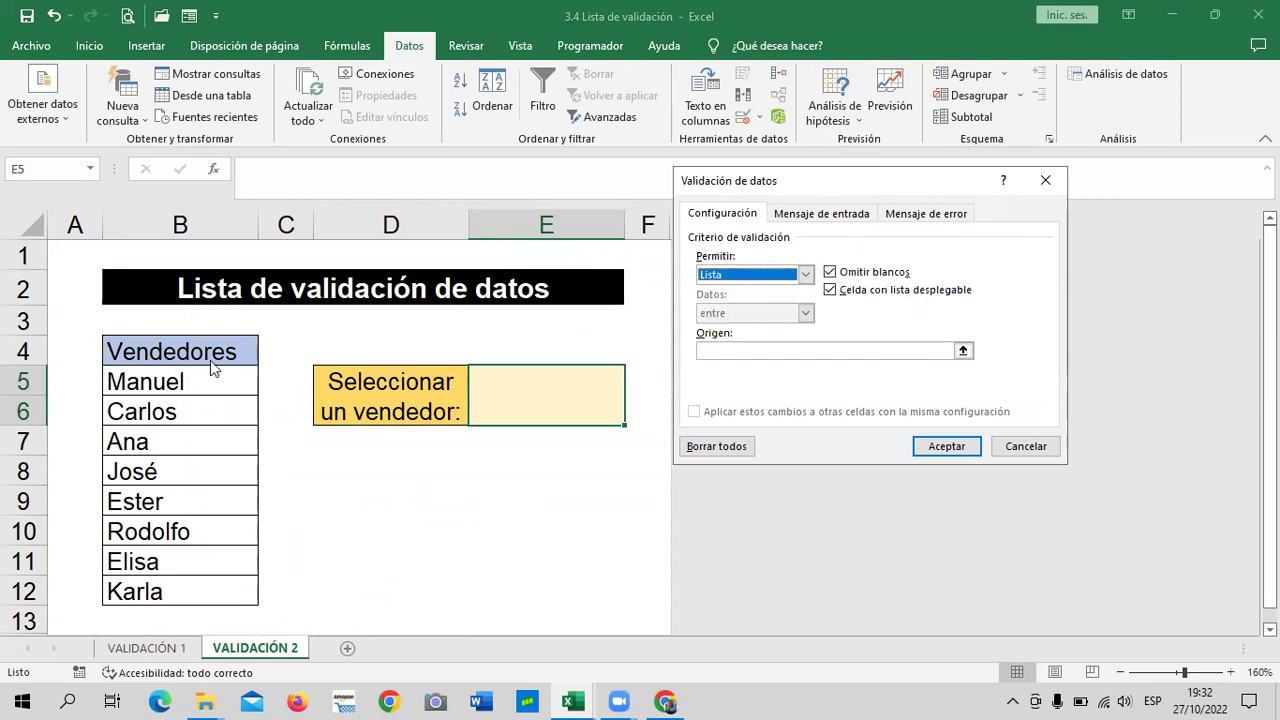
# Step: Set the list source to the Vendedores names in B5:B12
pyautogui.click(822, 350)
pyautogui.click(963, 350)
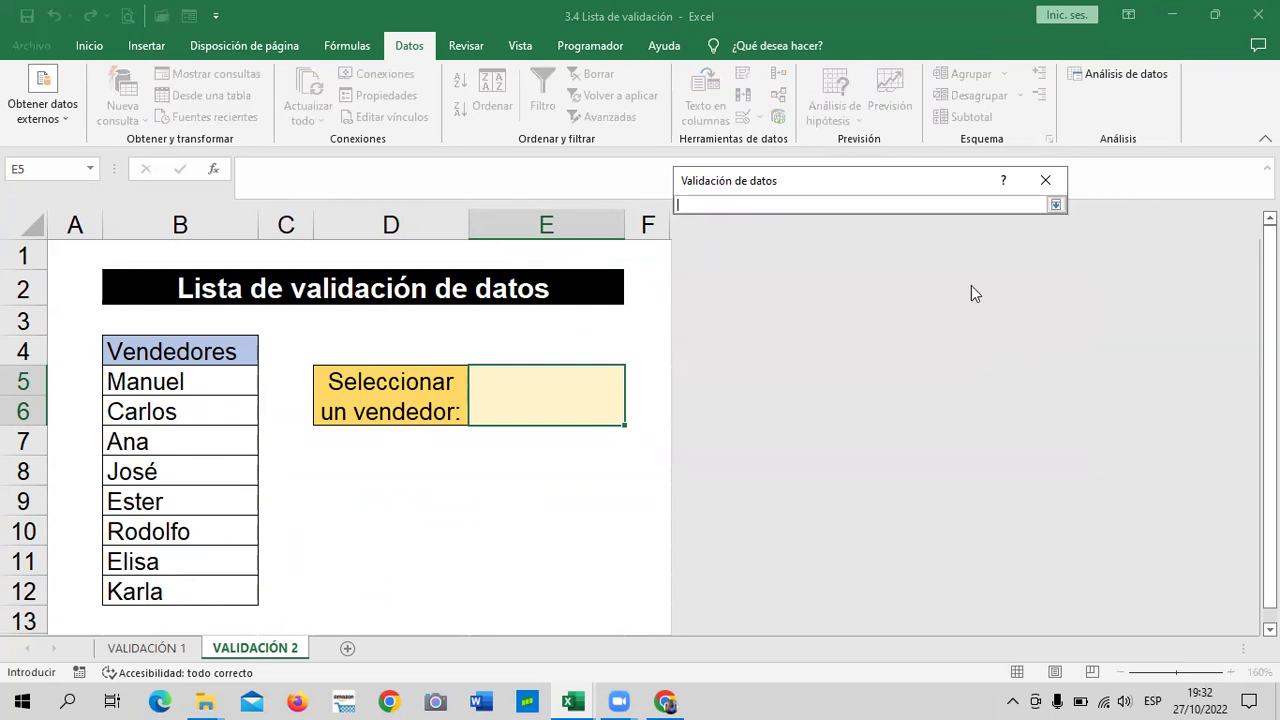
pyautogui.moveTo(951, 192); pyautogui.dragTo(953, 217)
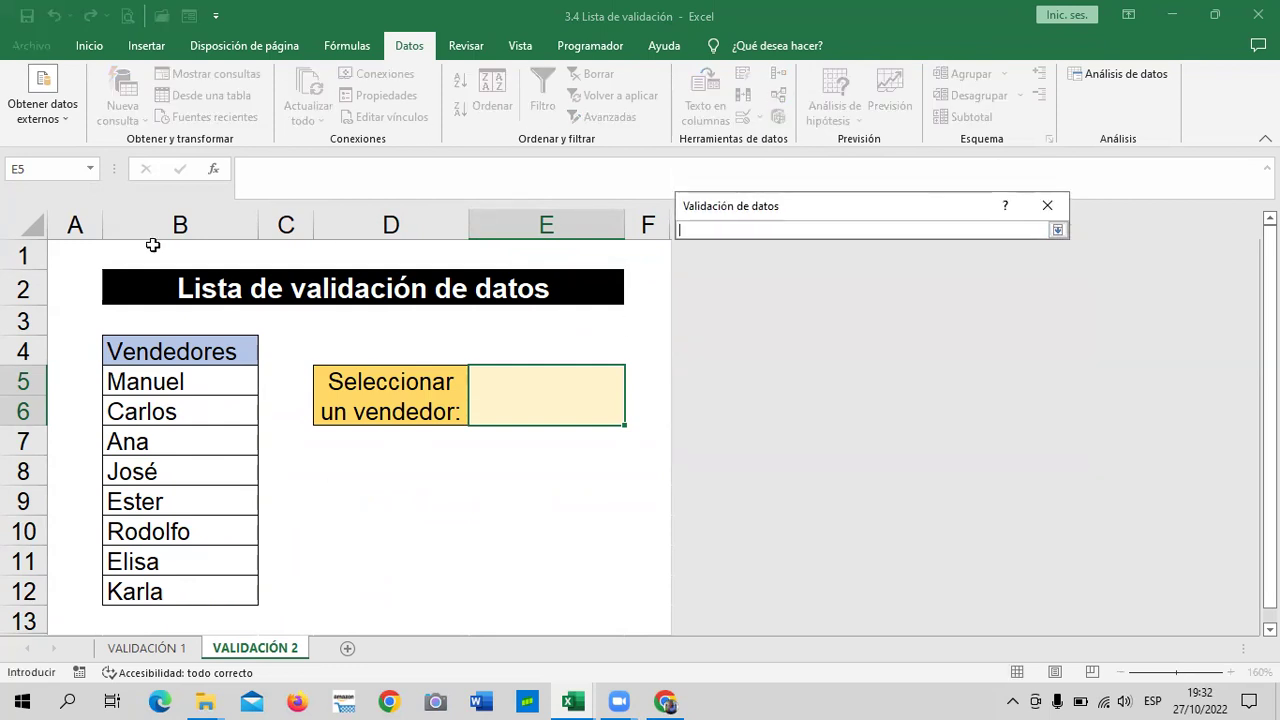
pyautogui.click(168, 375)
pyautogui.moveTo(168, 375); pyautogui.dragTo(177, 587)
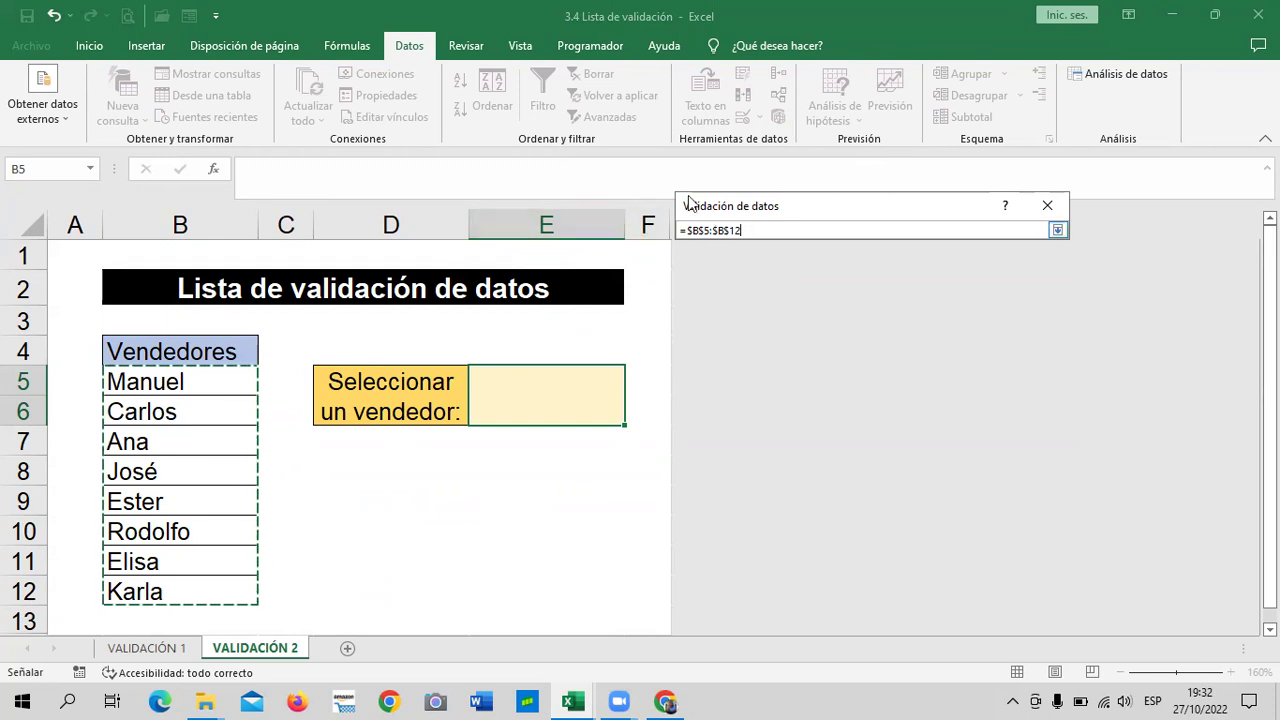
pyautogui.click(1057, 229)
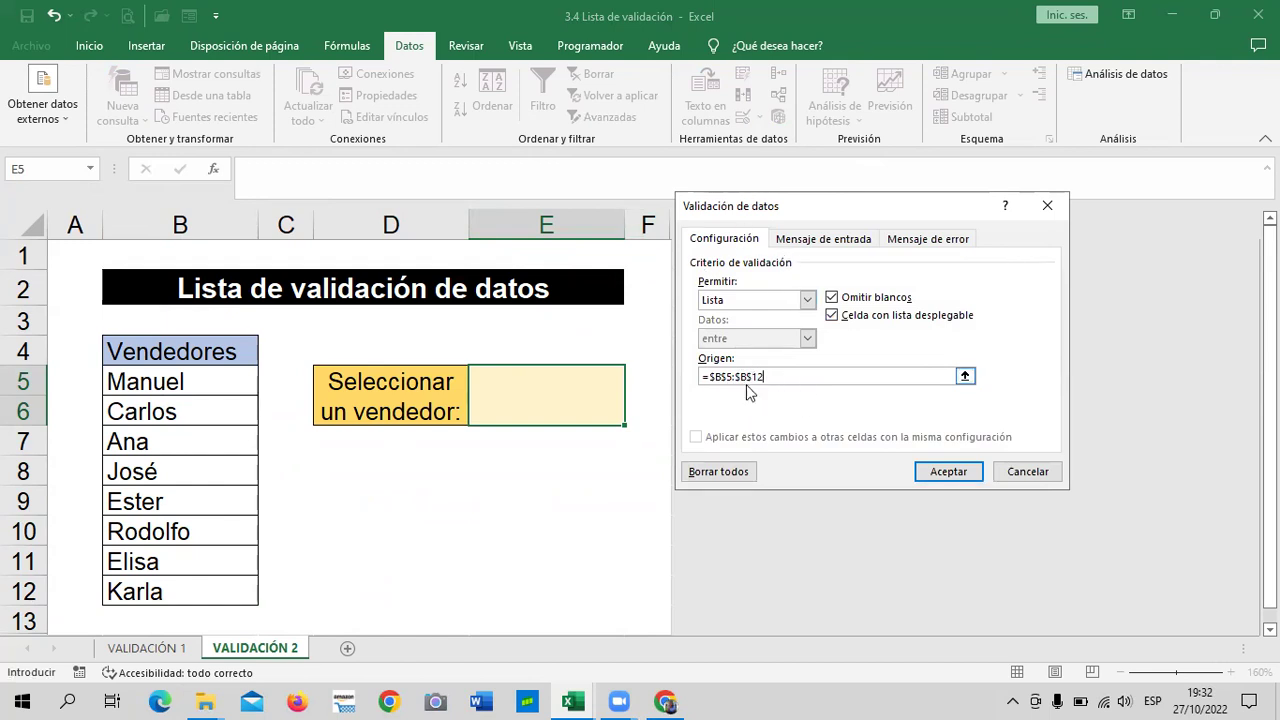
# Step: Confirm E5's vendor list, then test it by choosing Ester and Rodolfo
pyautogui.click(958, 474)
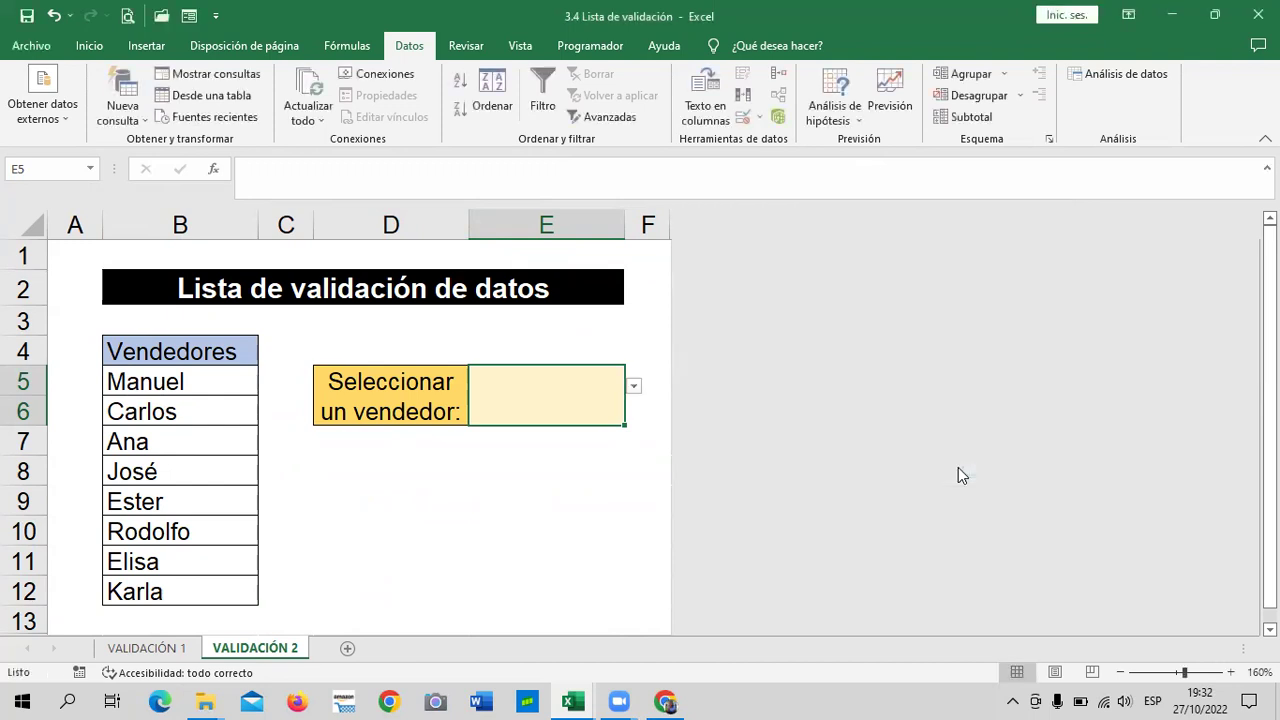
pyautogui.click(532, 524)
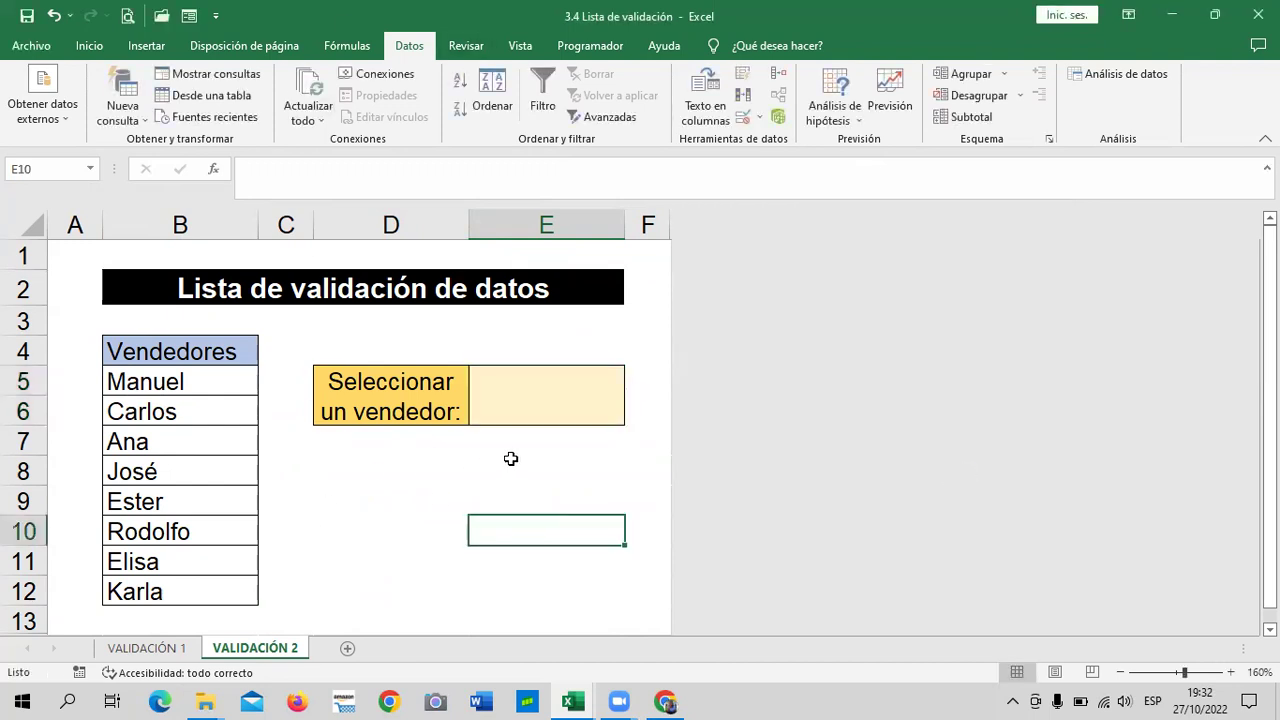
pyautogui.click(618, 378)
pyautogui.click(633, 385)
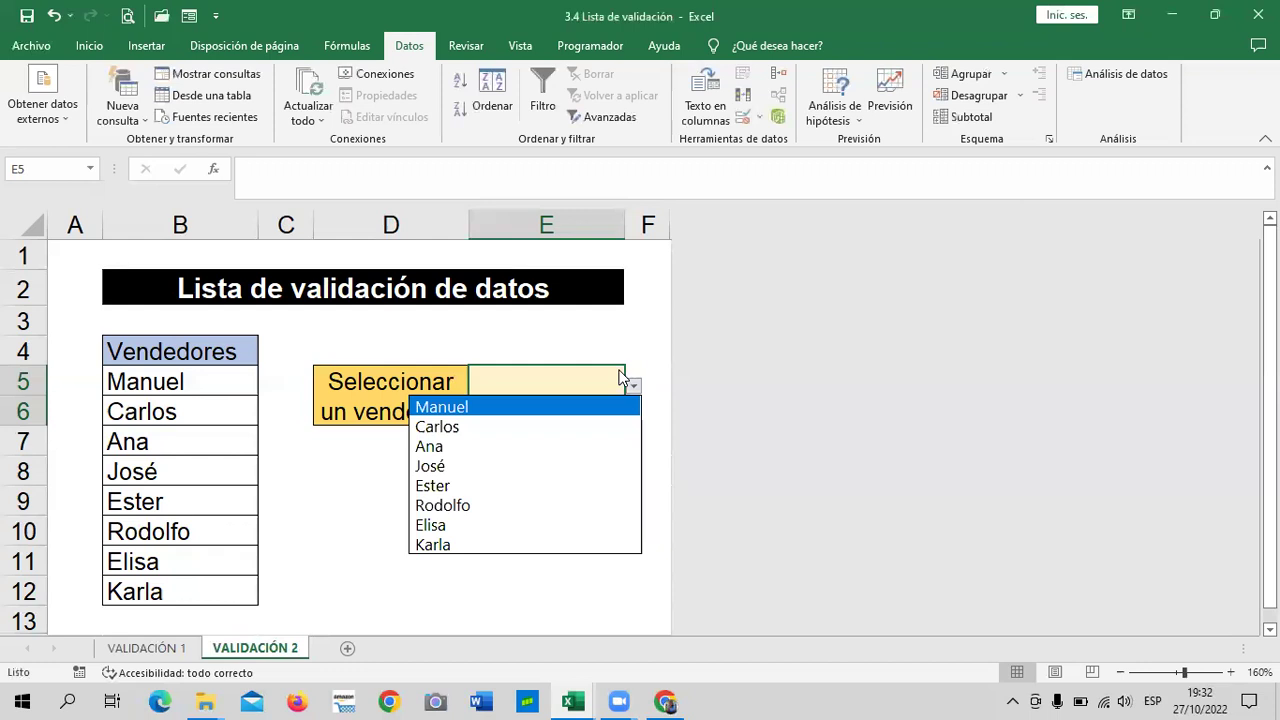
pyautogui.click(497, 486)
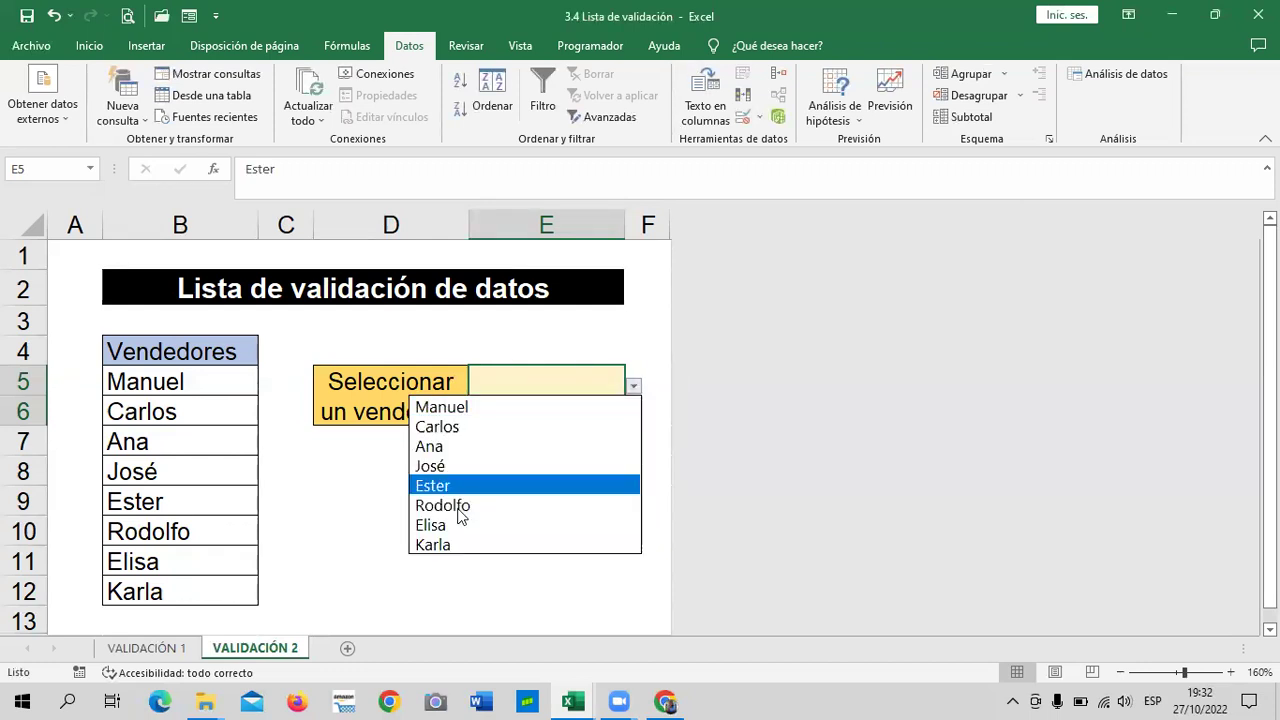
pyautogui.click(497, 505)
# Step: Try Karla, Carlos, José and Ester from the dropdown, leaving Rodolfo selected
pyautogui.click(634, 388)
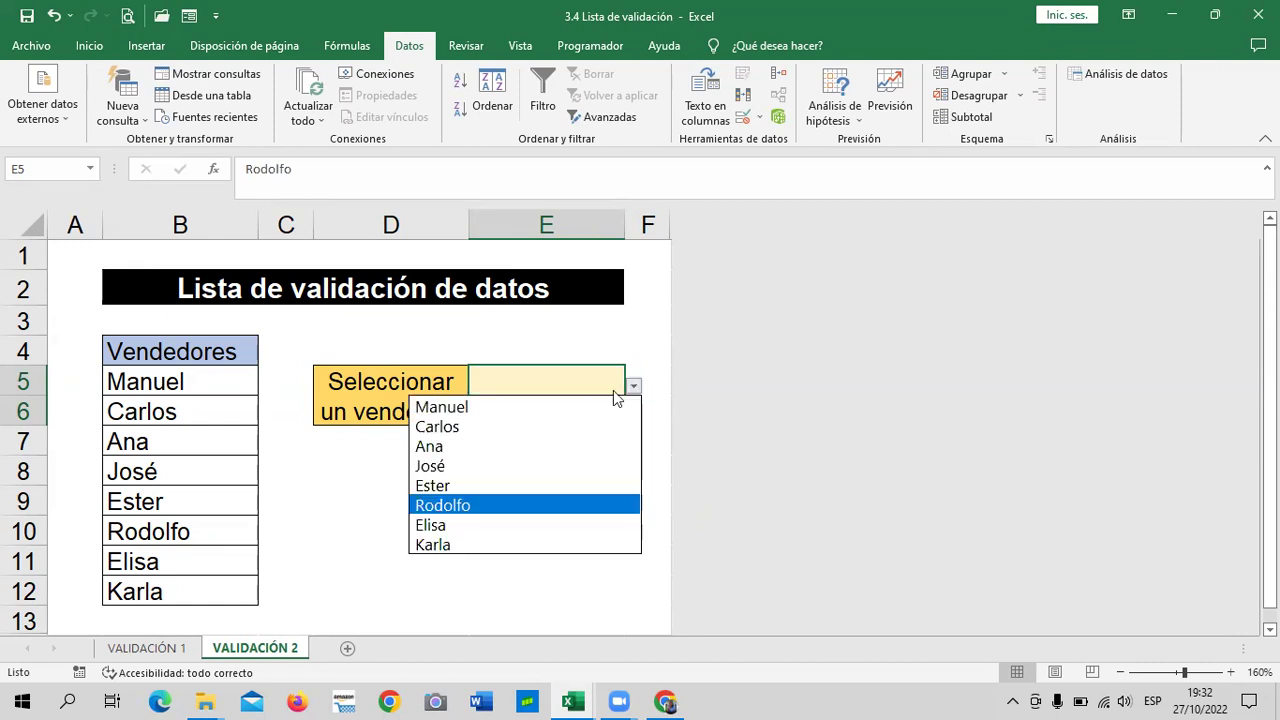
pyautogui.click(450, 541)
pyautogui.click(637, 386)
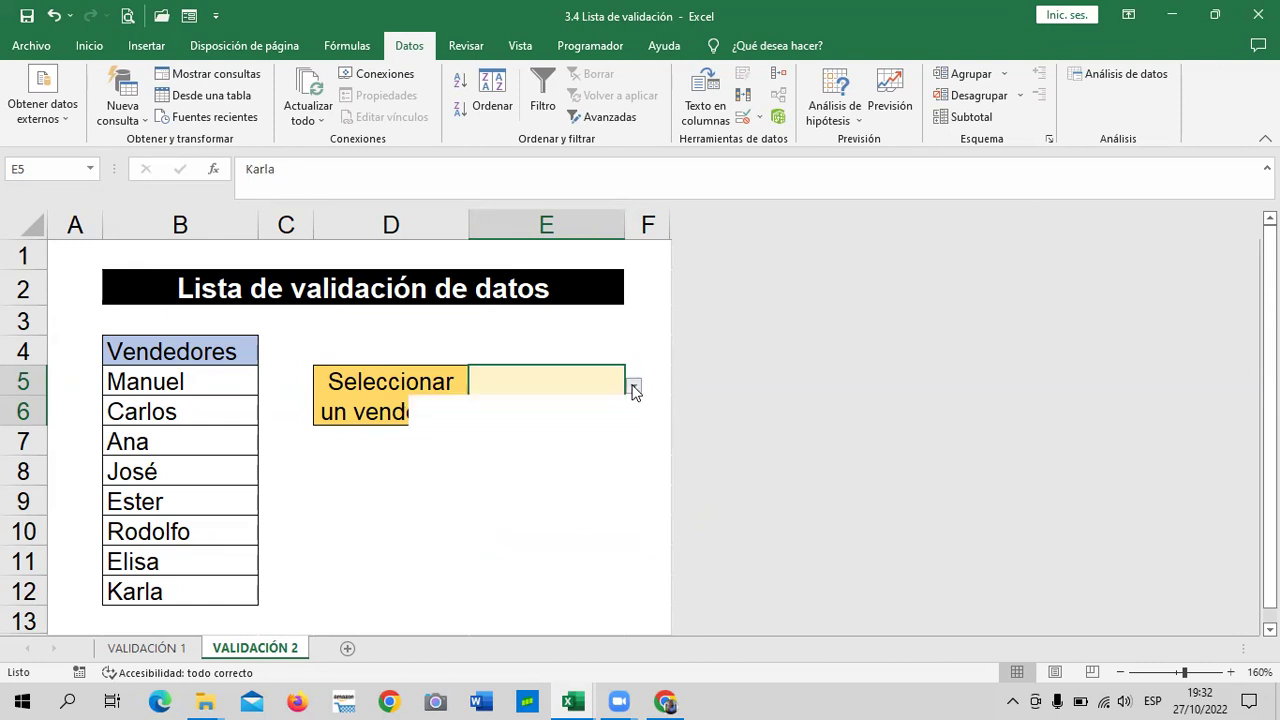
pyautogui.click(490, 427)
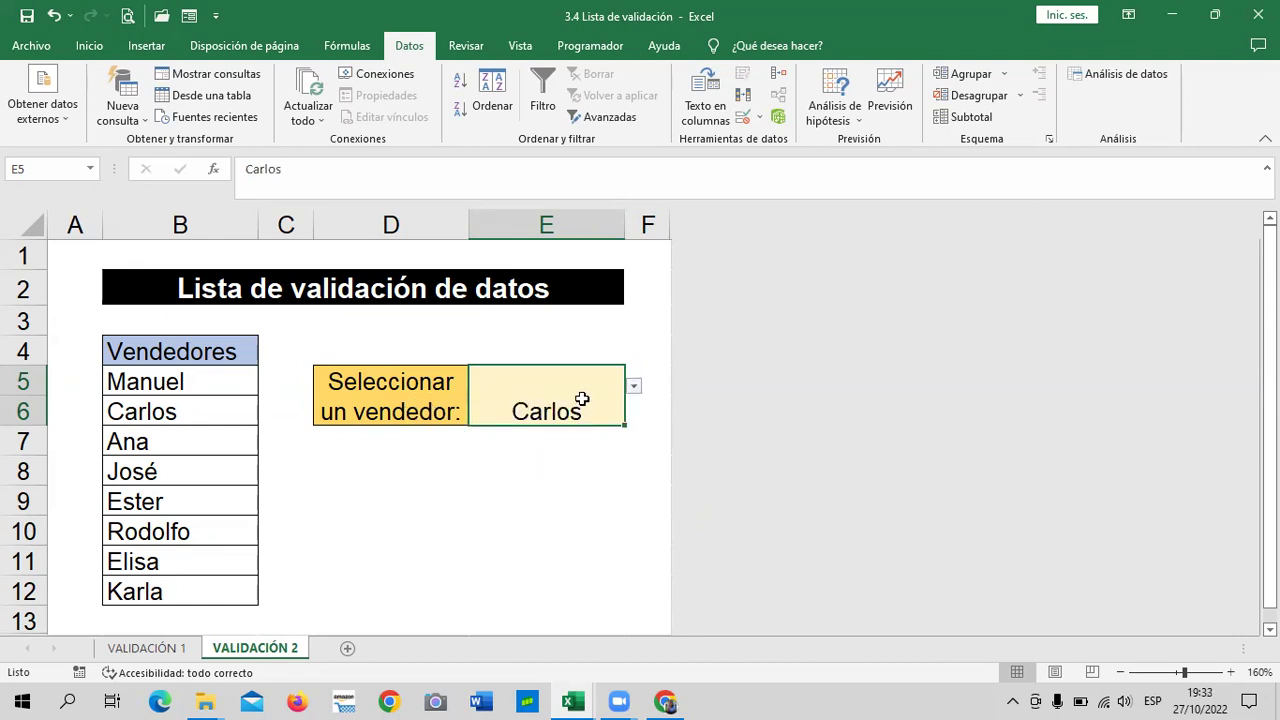
pyautogui.click(634, 386)
pyautogui.click(530, 466)
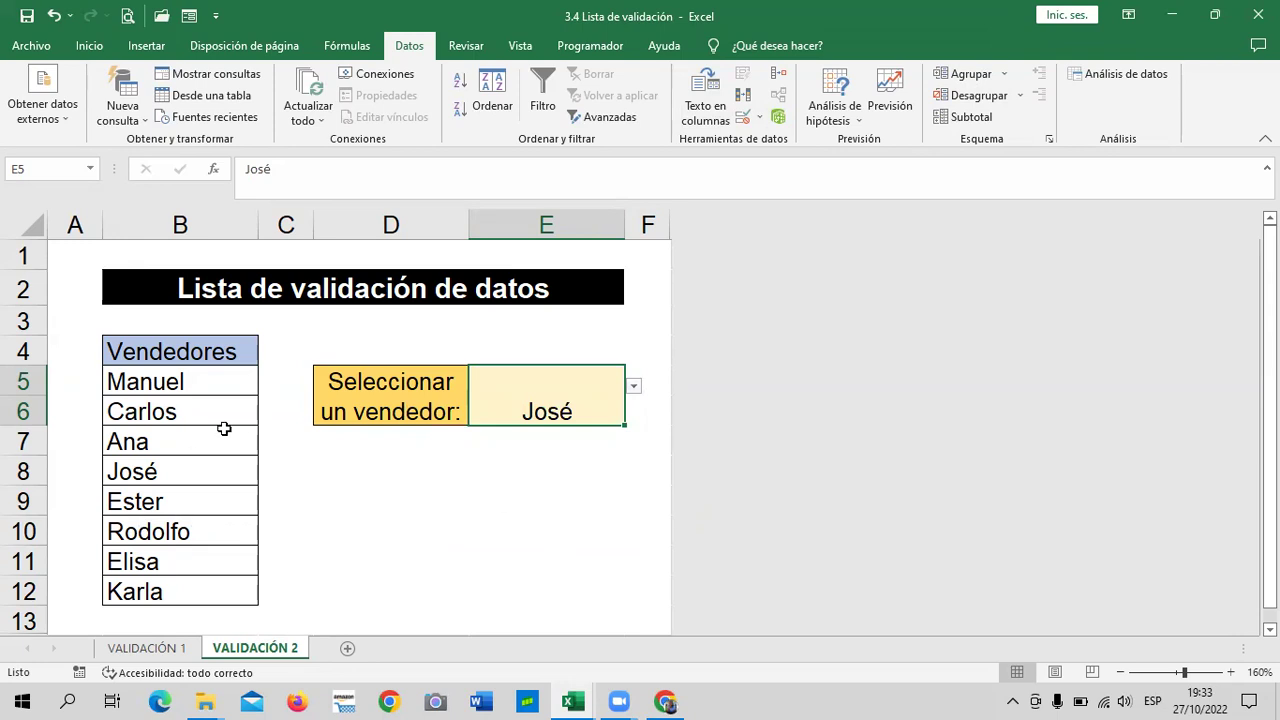
pyautogui.click(633, 386)
pyautogui.click(521, 426)
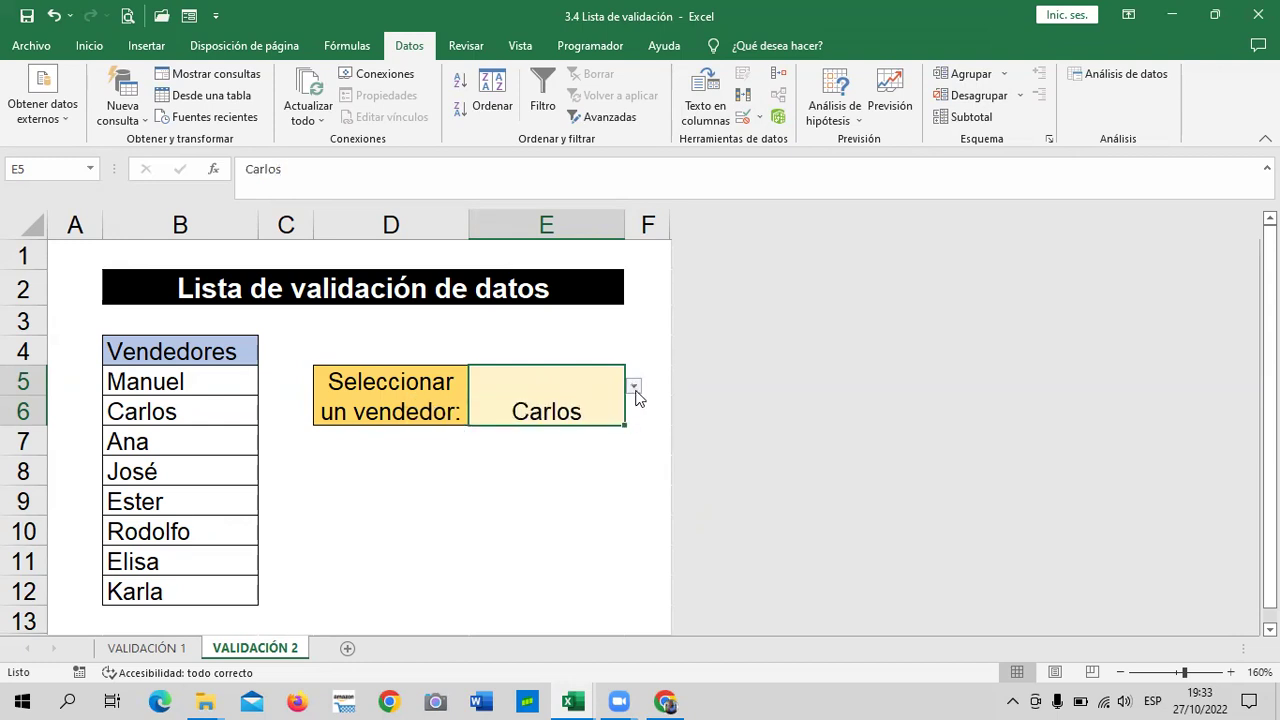
pyautogui.click(633, 386)
pyautogui.click(499, 539)
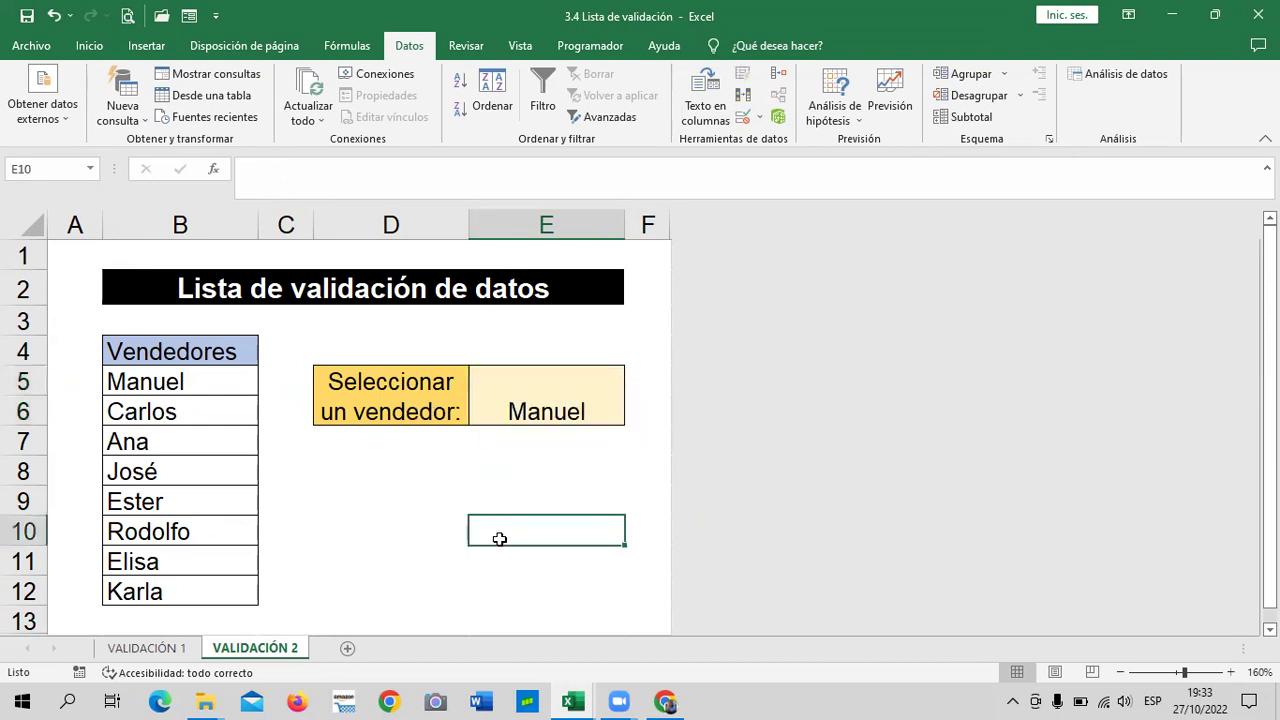
pyautogui.click(540, 405)
pyautogui.click(634, 386)
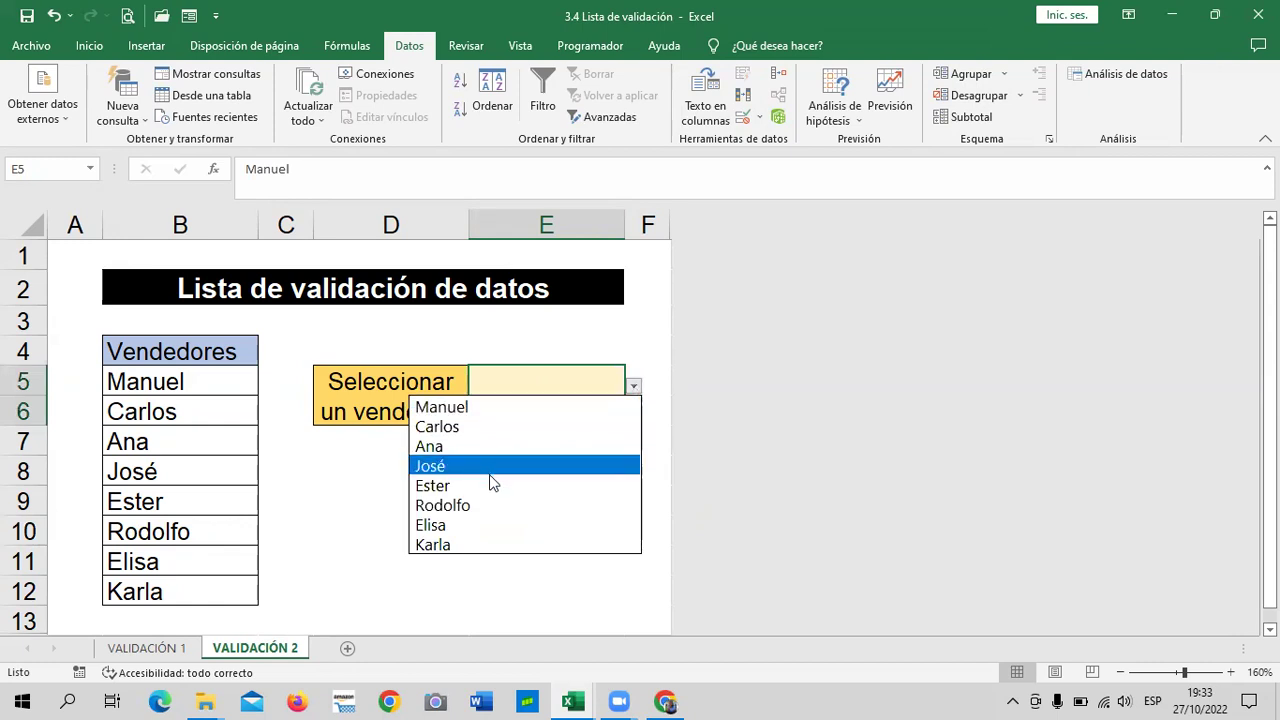
pyautogui.click(492, 488)
pyautogui.click(634, 386)
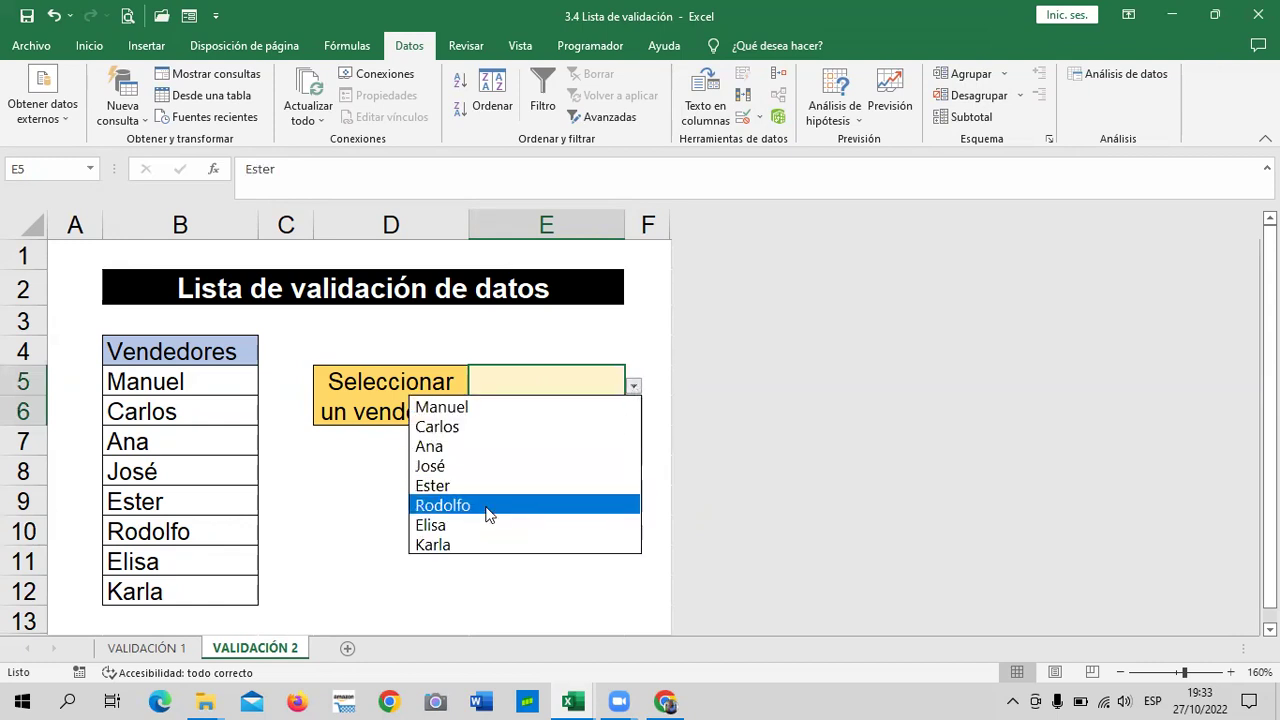
pyautogui.click(489, 507)
pyautogui.click(386, 536)
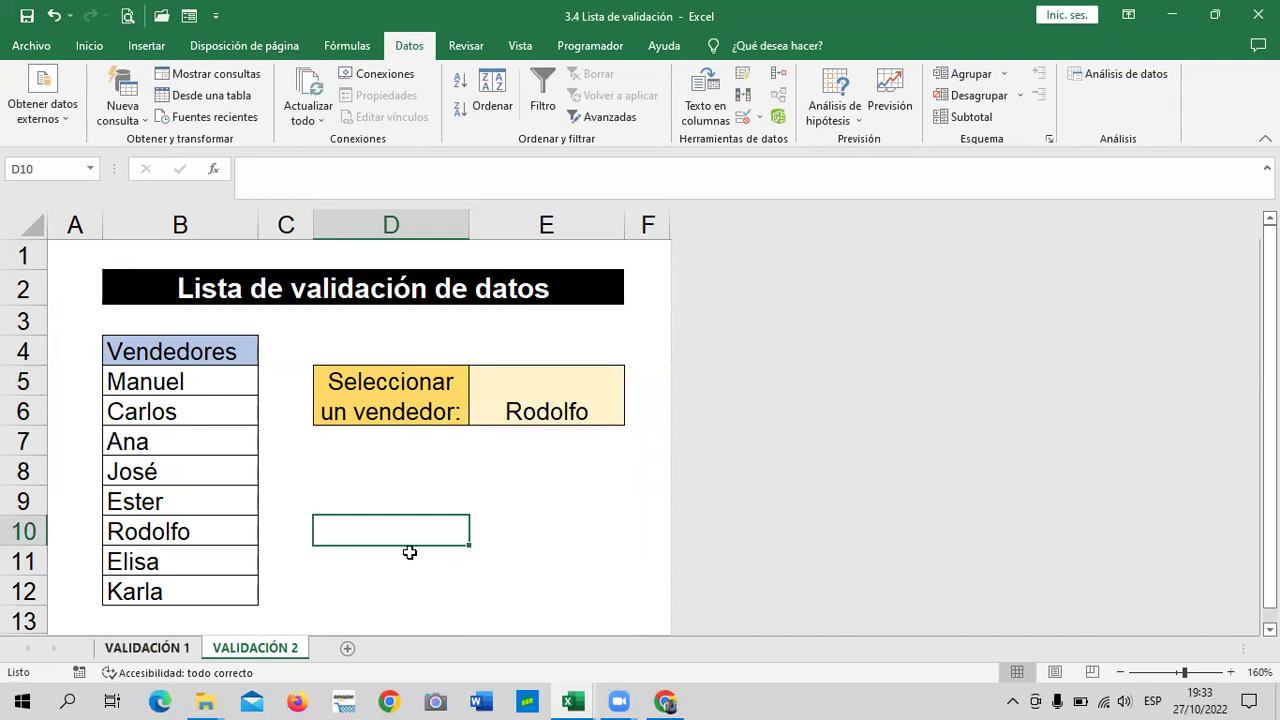
# Step: Flip between the VALIDACIÓN sheets, then switch to the VALIDACION DE DATOS OTRO workbook
pyautogui.hotkey('ctrl', 'pageup')
pyautogui.hotkey('ctrl', 'pagedown')
pyautogui.click(566, 514)
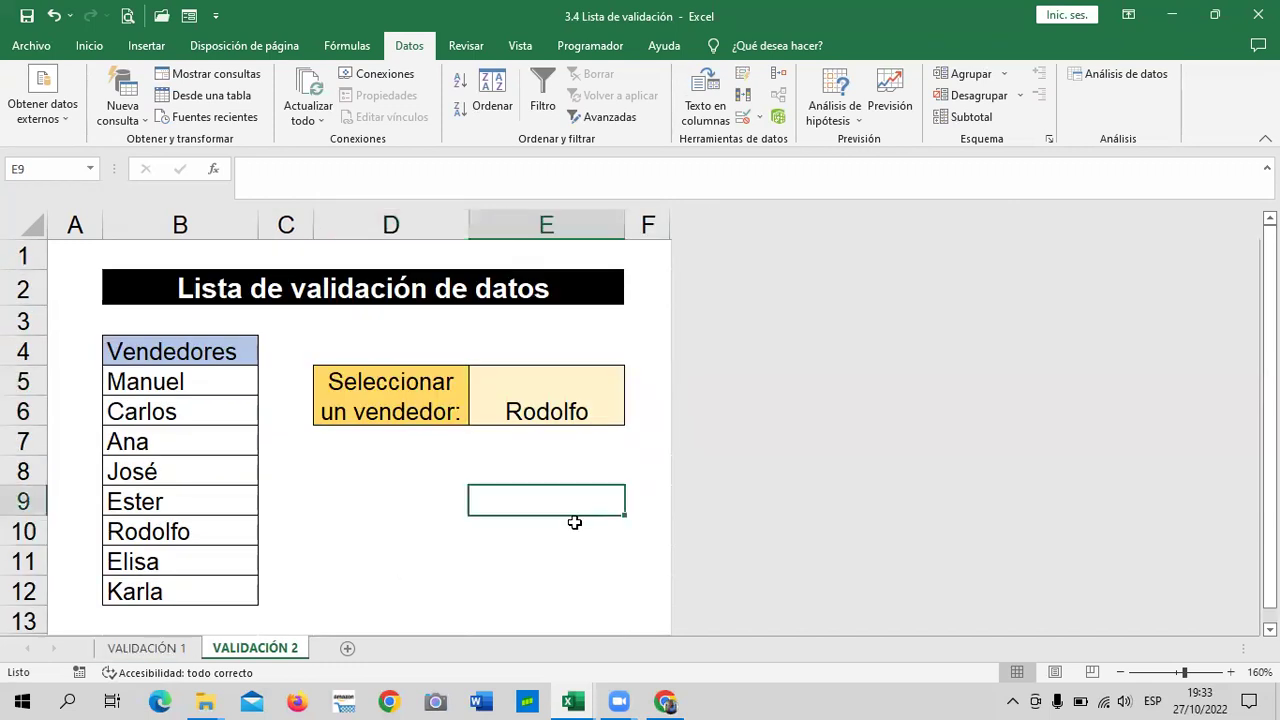
pyautogui.click(366, 471)
pyautogui.hotkey('ctrl', 'pageup')
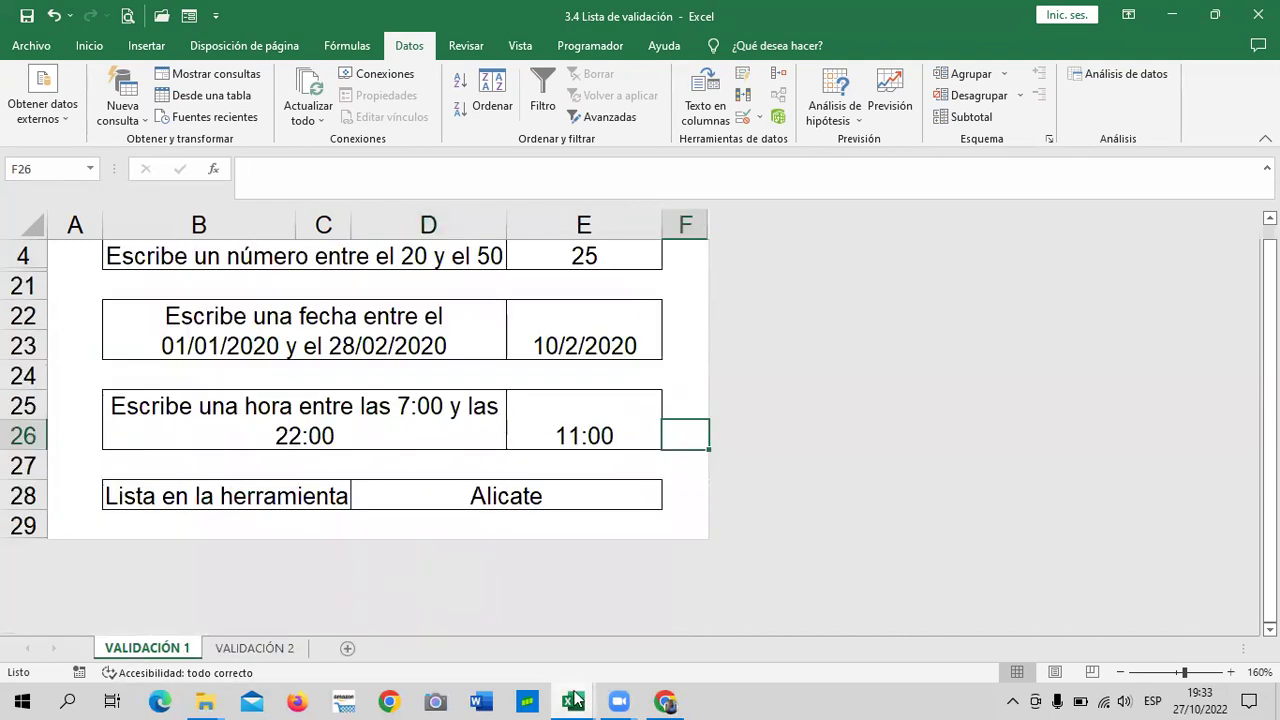
pyautogui.moveTo(576, 699)
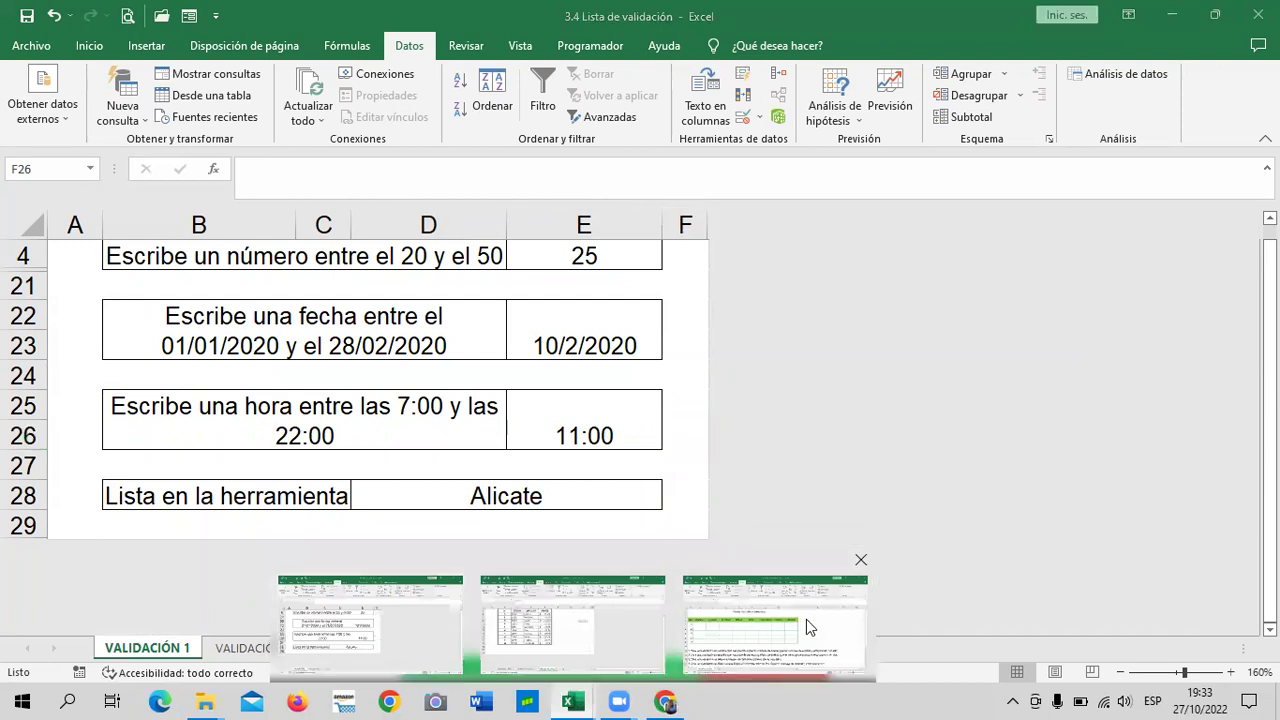
pyautogui.click(806, 619)
# Step: Merge A11:M11 and left-align the row-11 instruction text
pyautogui.scroll(1, 584, 436)
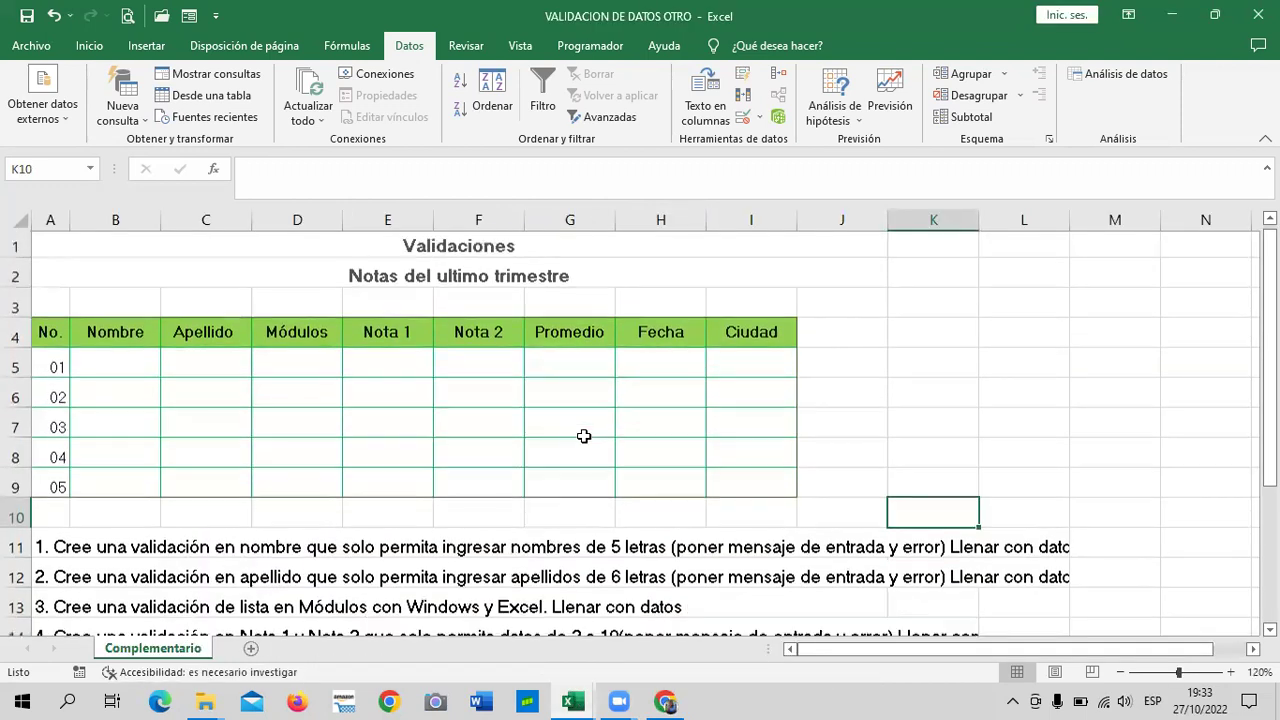
pyautogui.scroll(-1, 584, 436)
pyautogui.scroll(1, 580, 438)
pyautogui.scroll(-1, 580, 438)
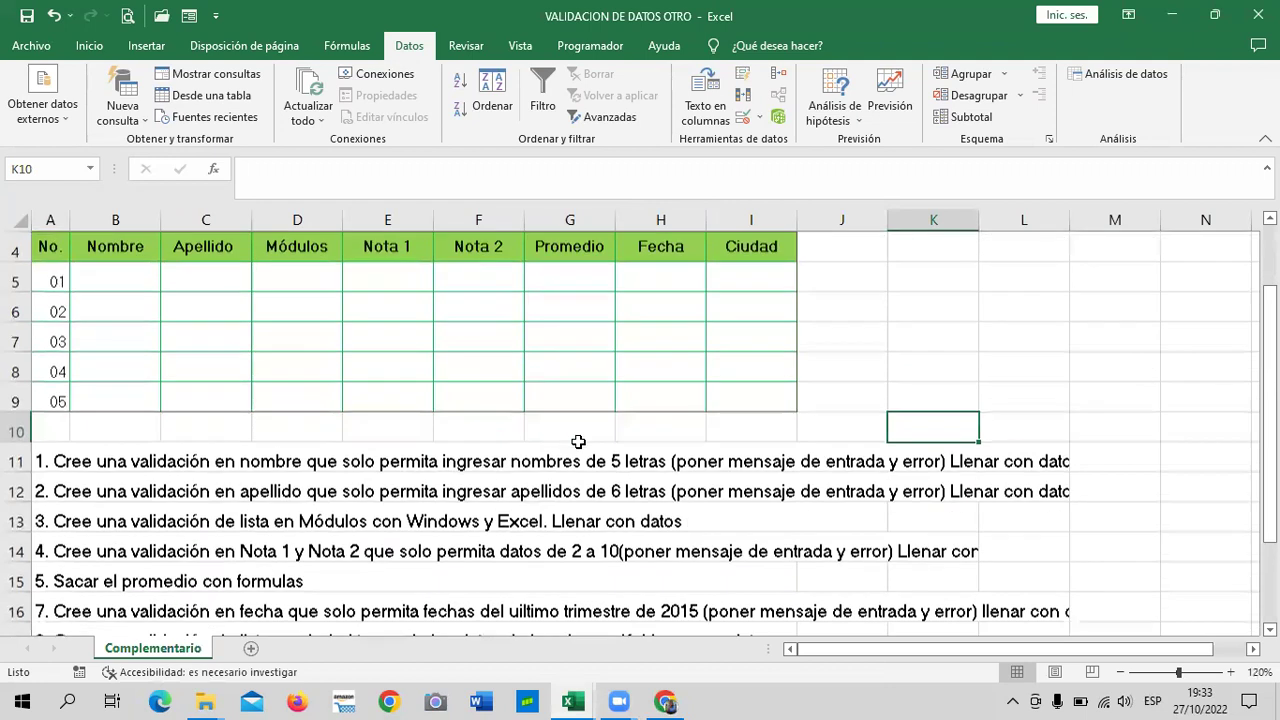
pyautogui.moveTo(1068, 459); pyautogui.dragTo(1055, 460)
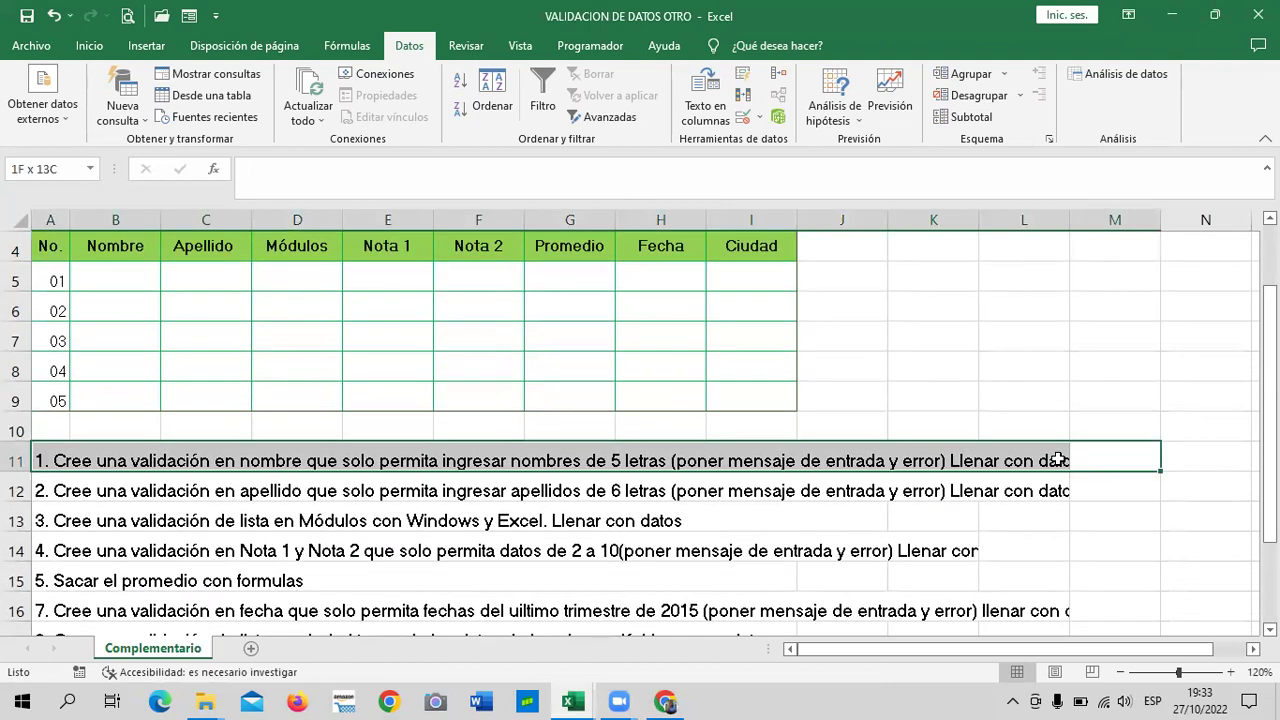
pyautogui.click(89, 46)
pyautogui.click(513, 112)
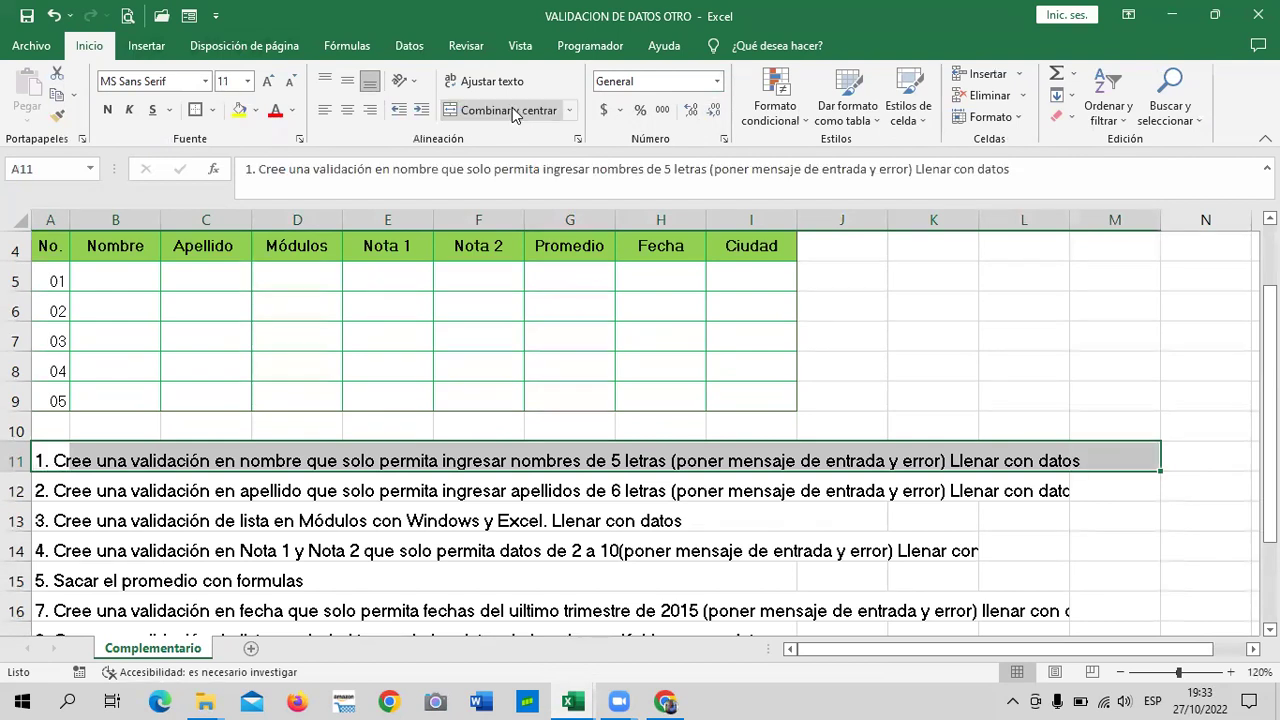
pyautogui.click(324, 110)
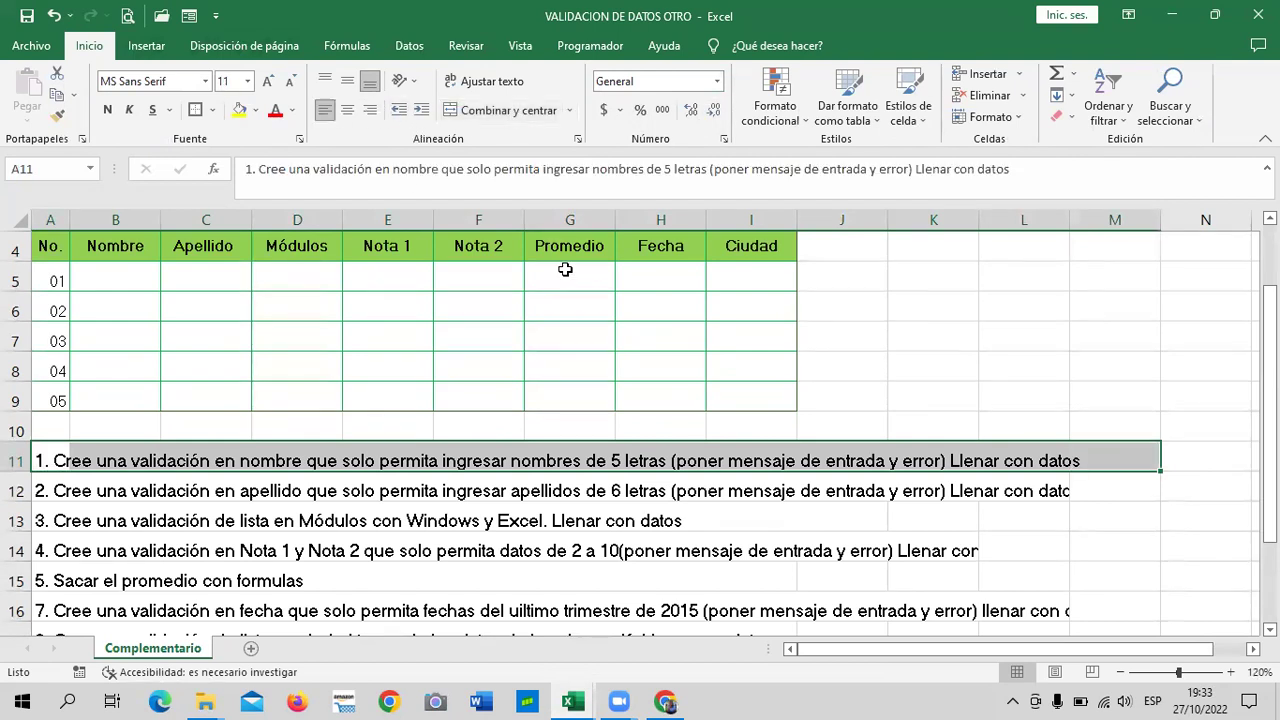
# Step: Merge A12:M12 and left-align the row-12 instruction text
pyautogui.click(610, 490)
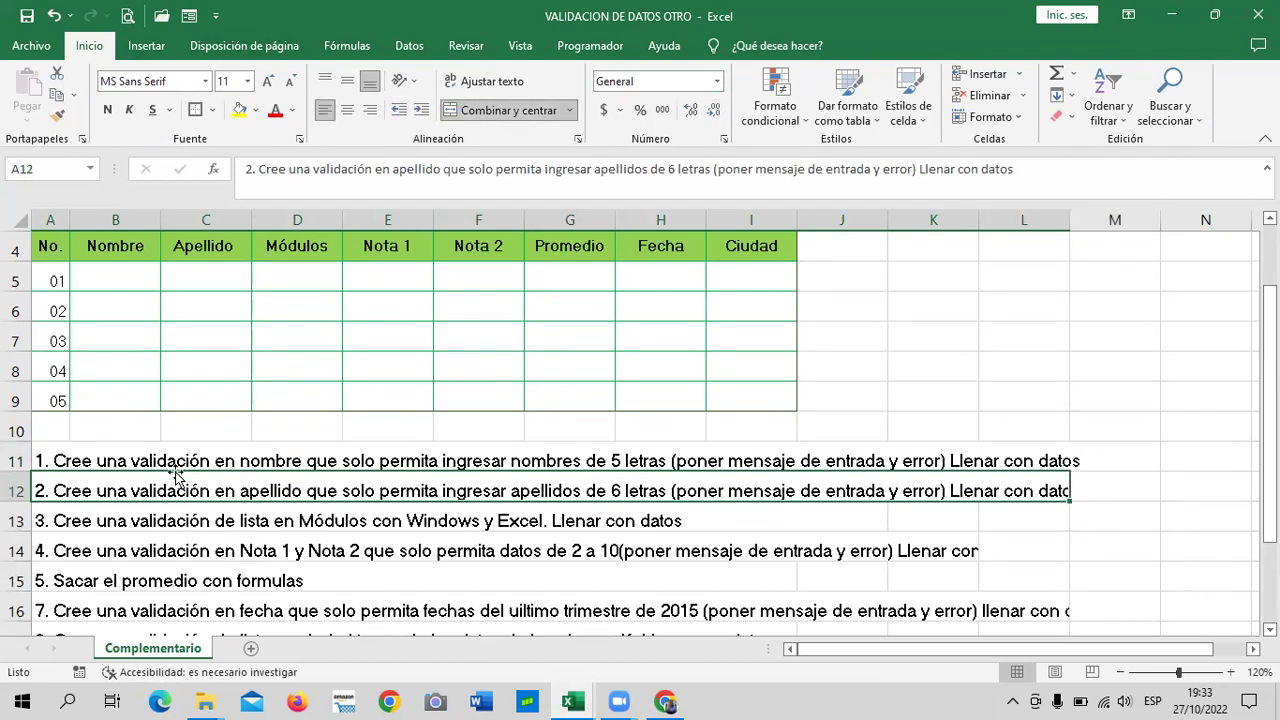
pyautogui.moveTo(152, 485); pyautogui.dragTo(1082, 490)
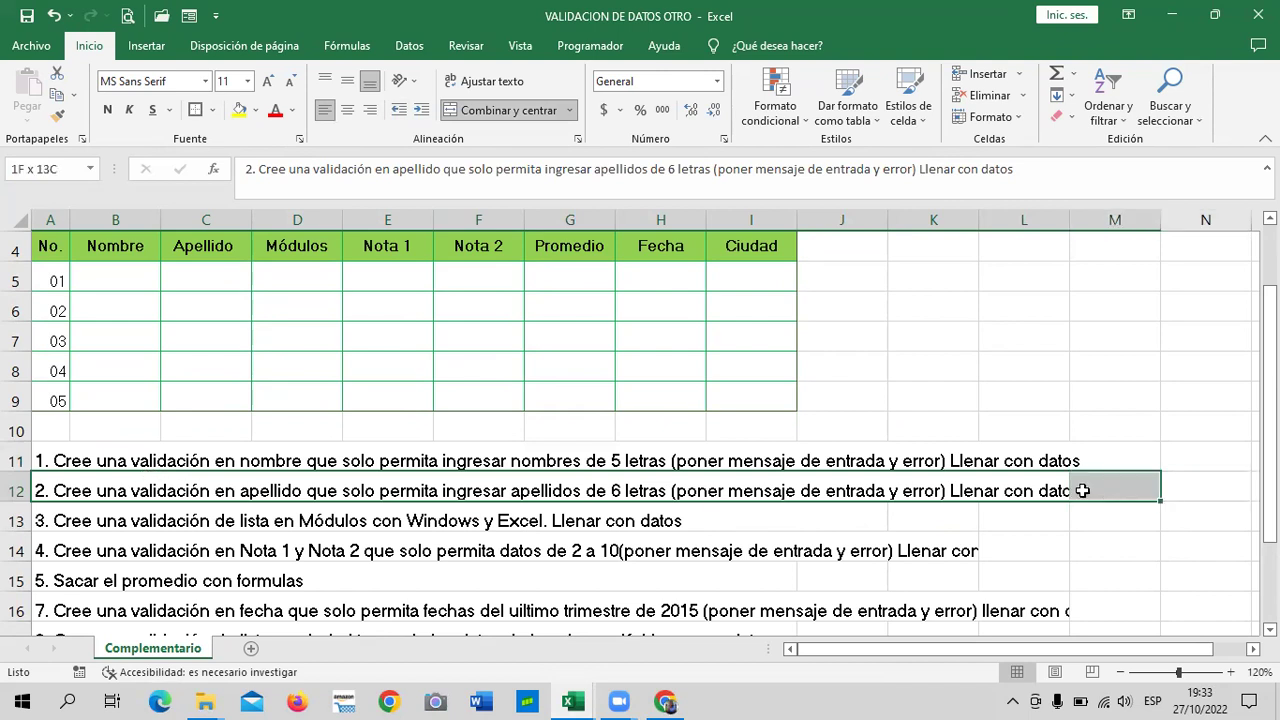
pyautogui.click(472, 112)
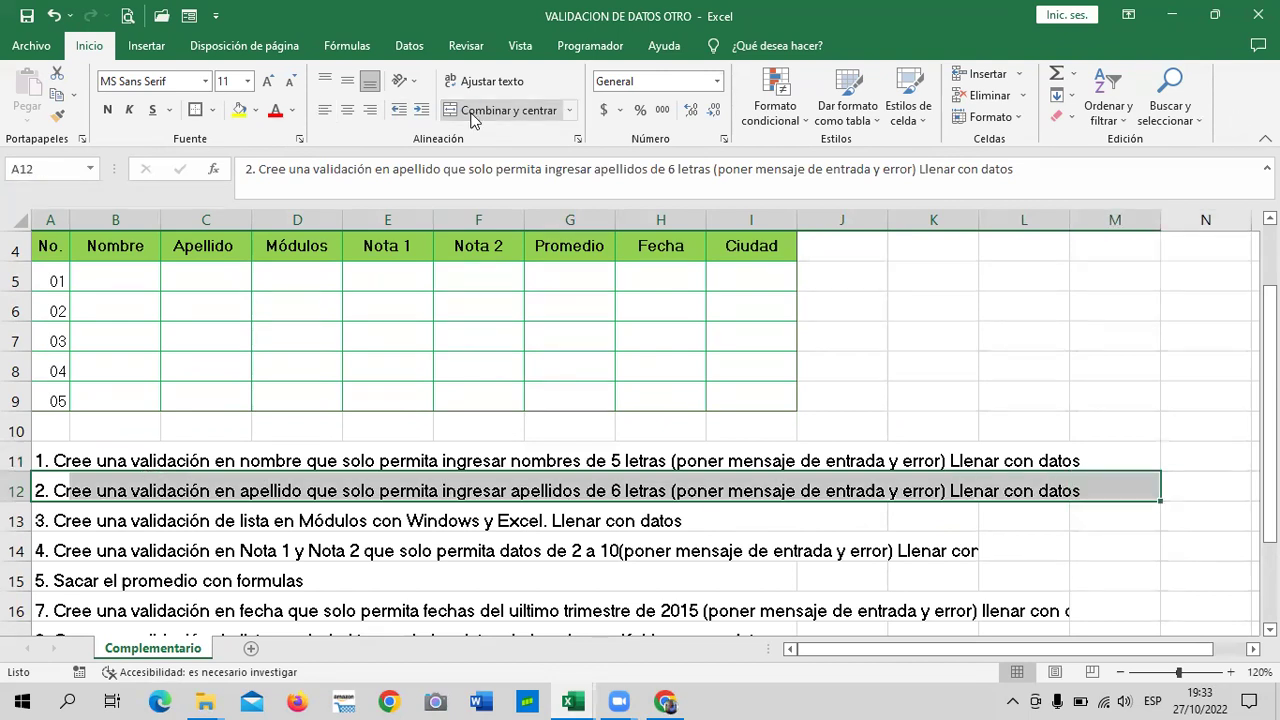
pyautogui.click(324, 110)
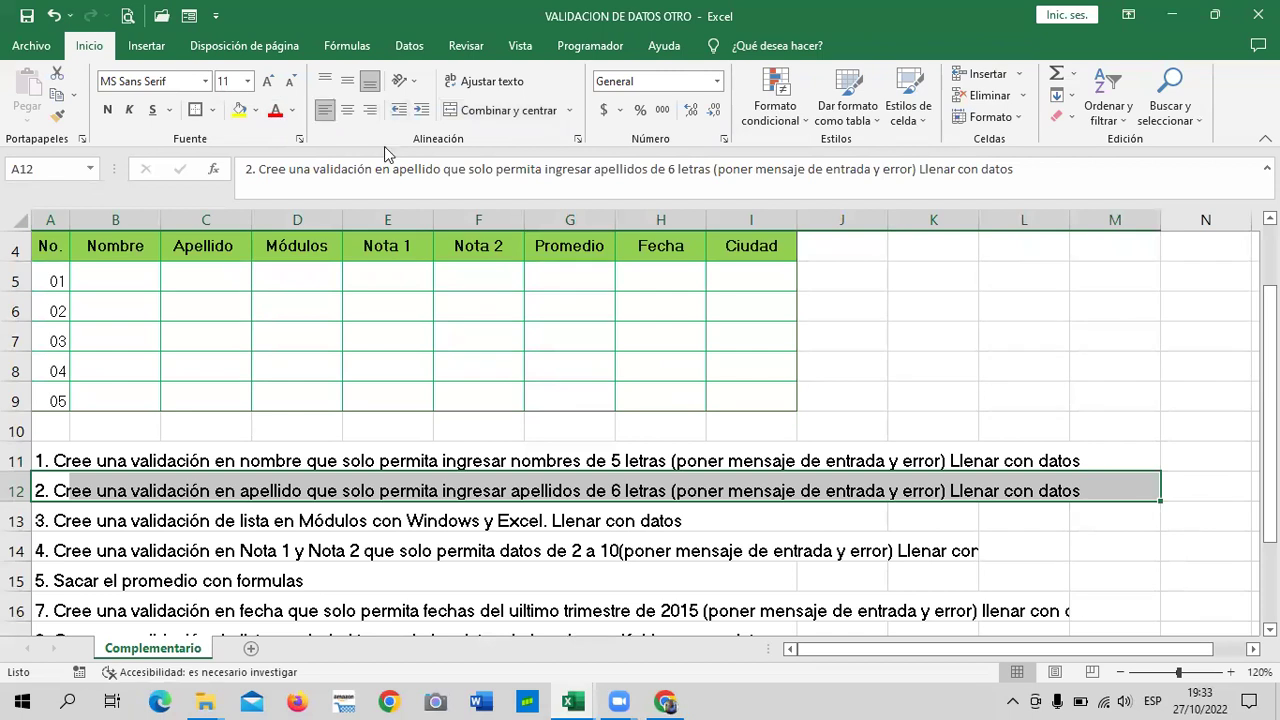
pyautogui.click(975, 397)
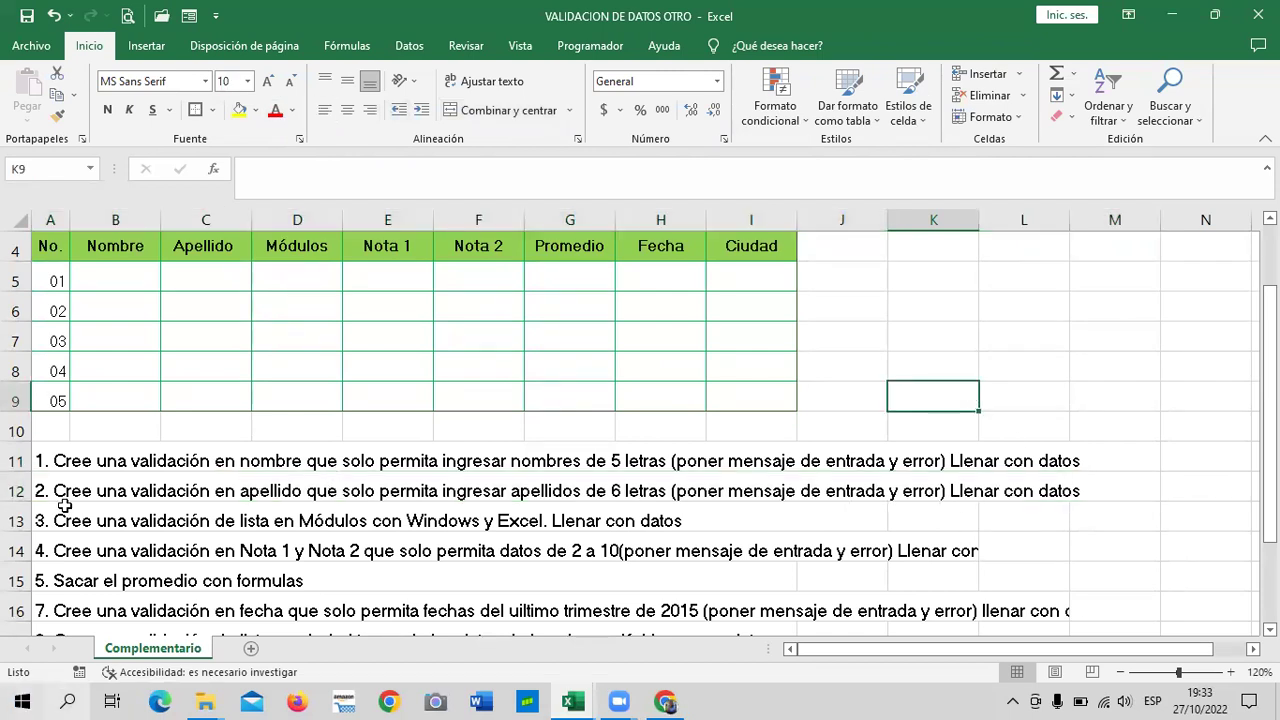
# Step: Review the row-13 Módulos instruction and the cells of the Módulos column
pyautogui.click(134, 512)
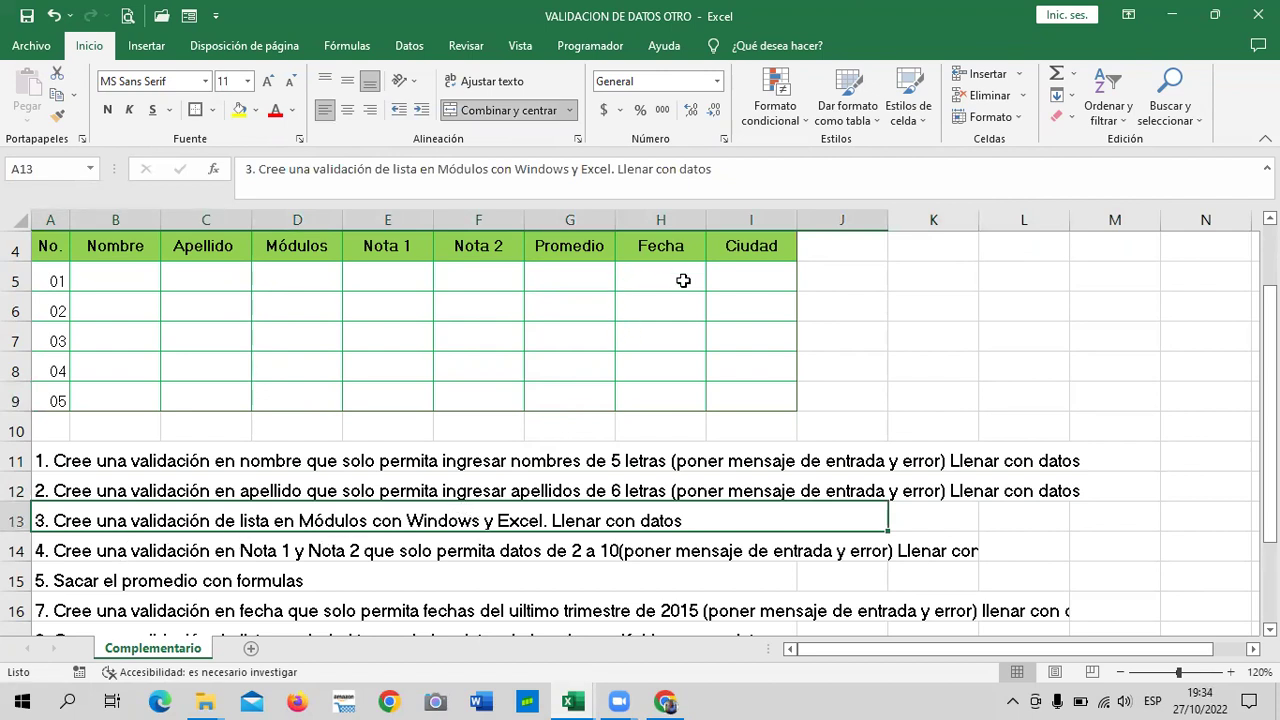
pyautogui.click(302, 288)
pyautogui.click(305, 312)
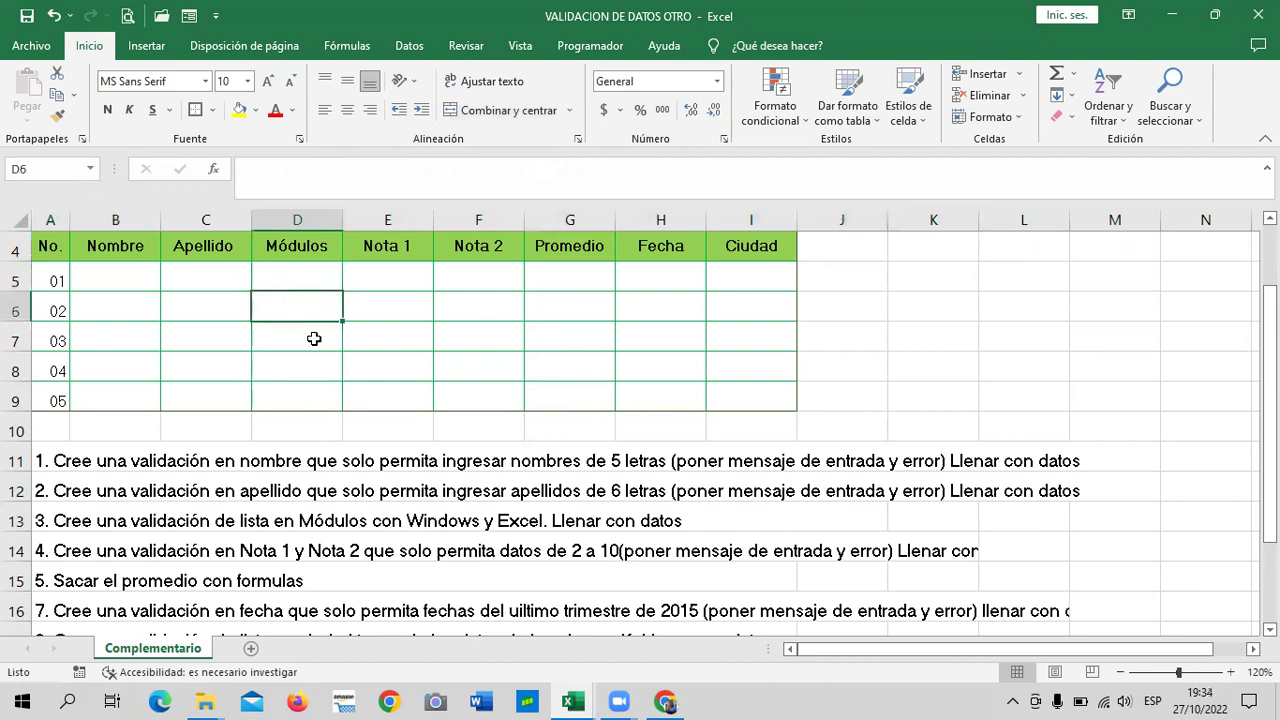
pyautogui.click(311, 370)
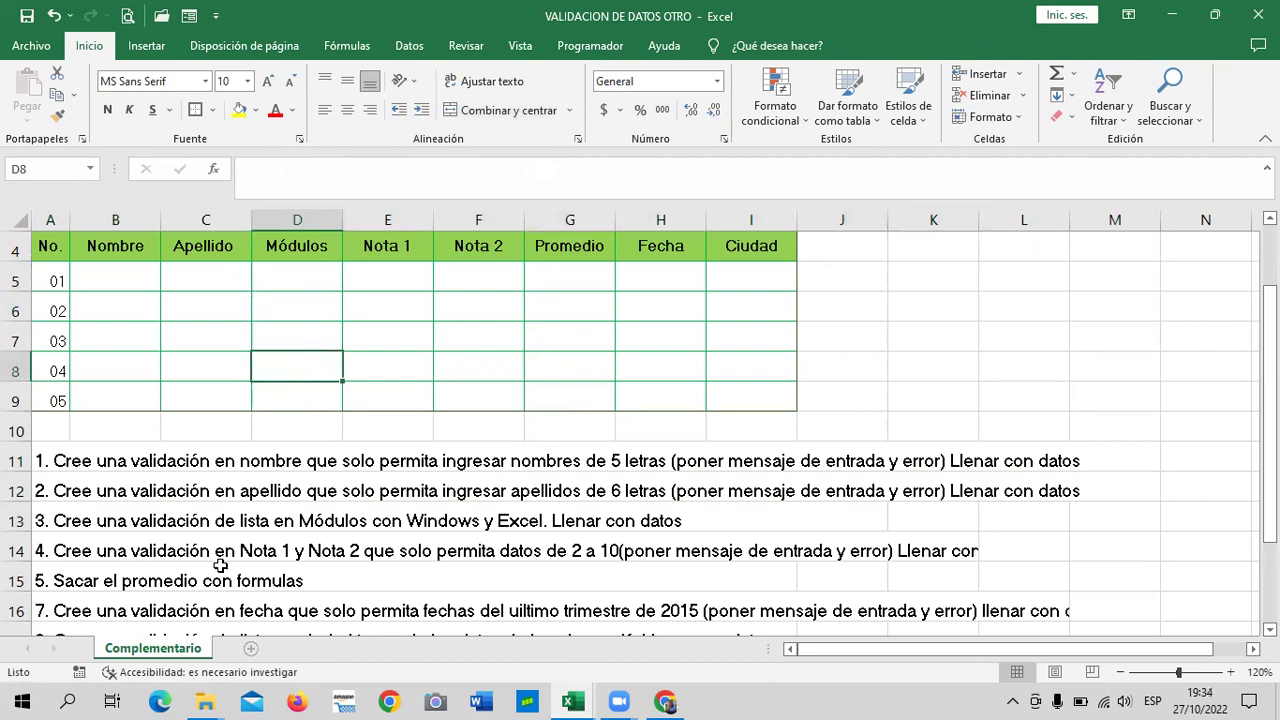
pyautogui.click(300, 280)
pyautogui.click(291, 336)
pyautogui.click(286, 402)
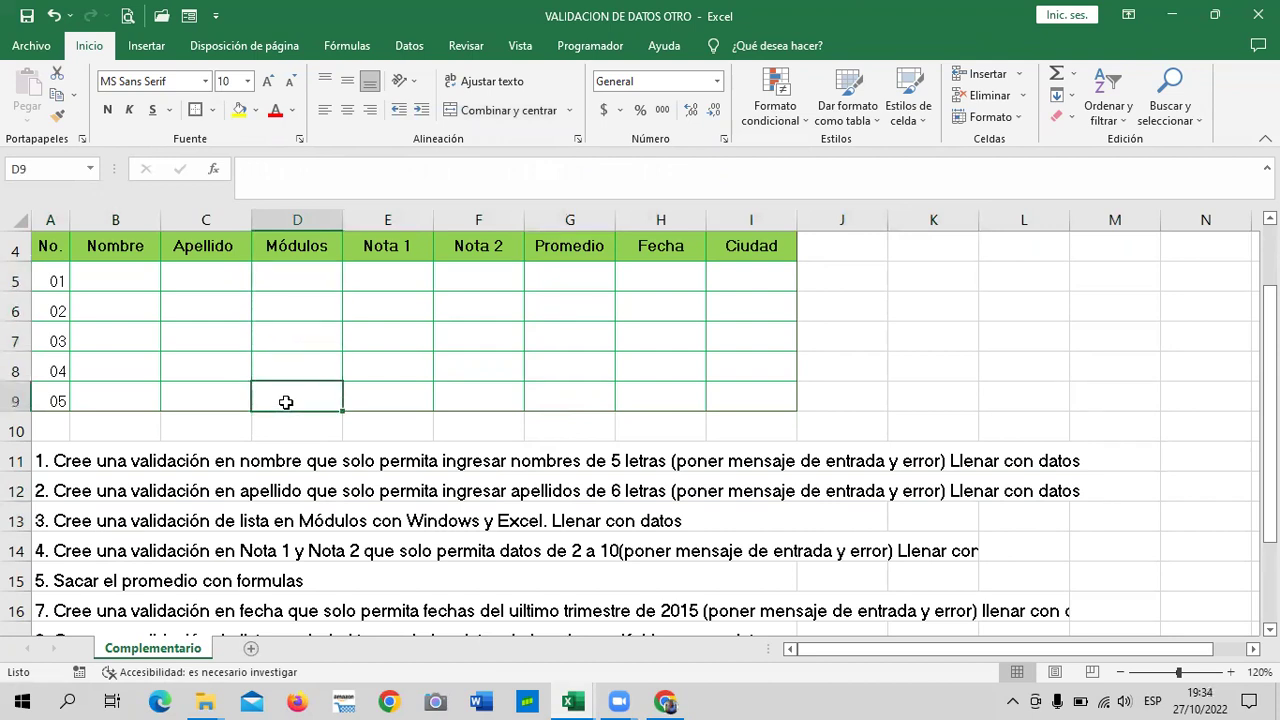
# Step: Insert a new blank sheet after Complementario
pyautogui.click(251, 648)
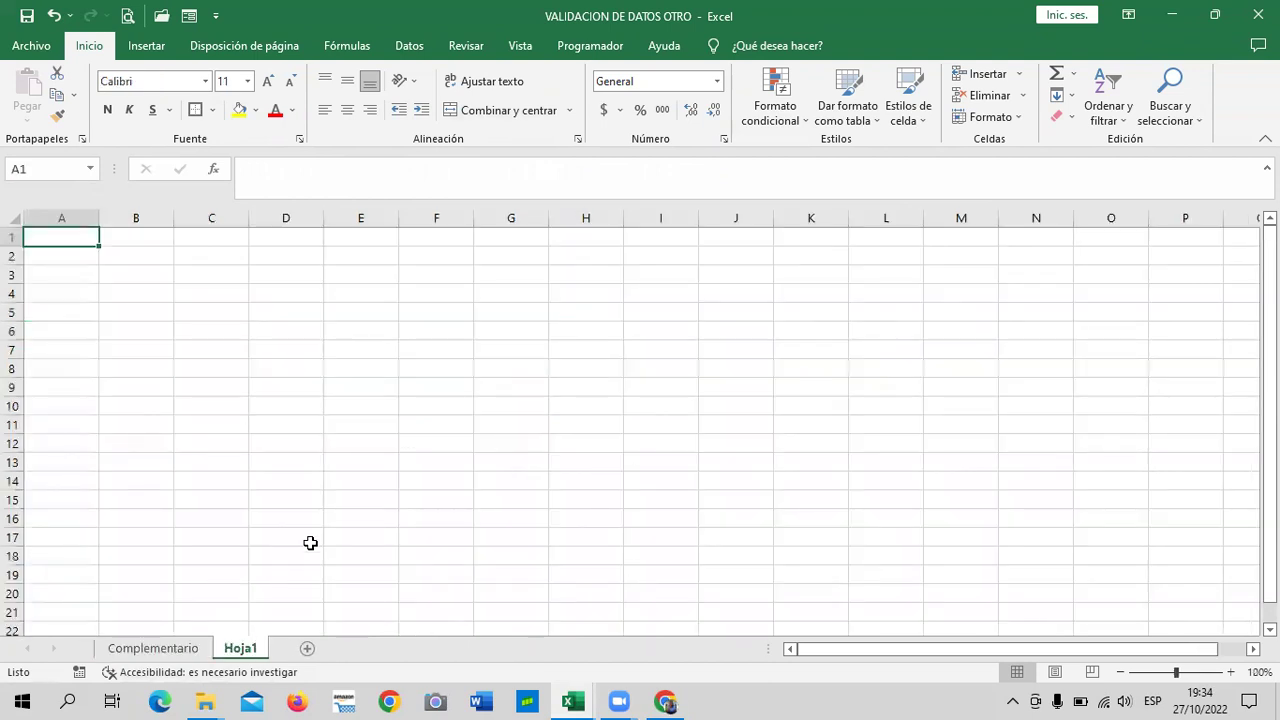
pyautogui.click(566, 355)
pyautogui.hotkey('ctrl', 'pageup')
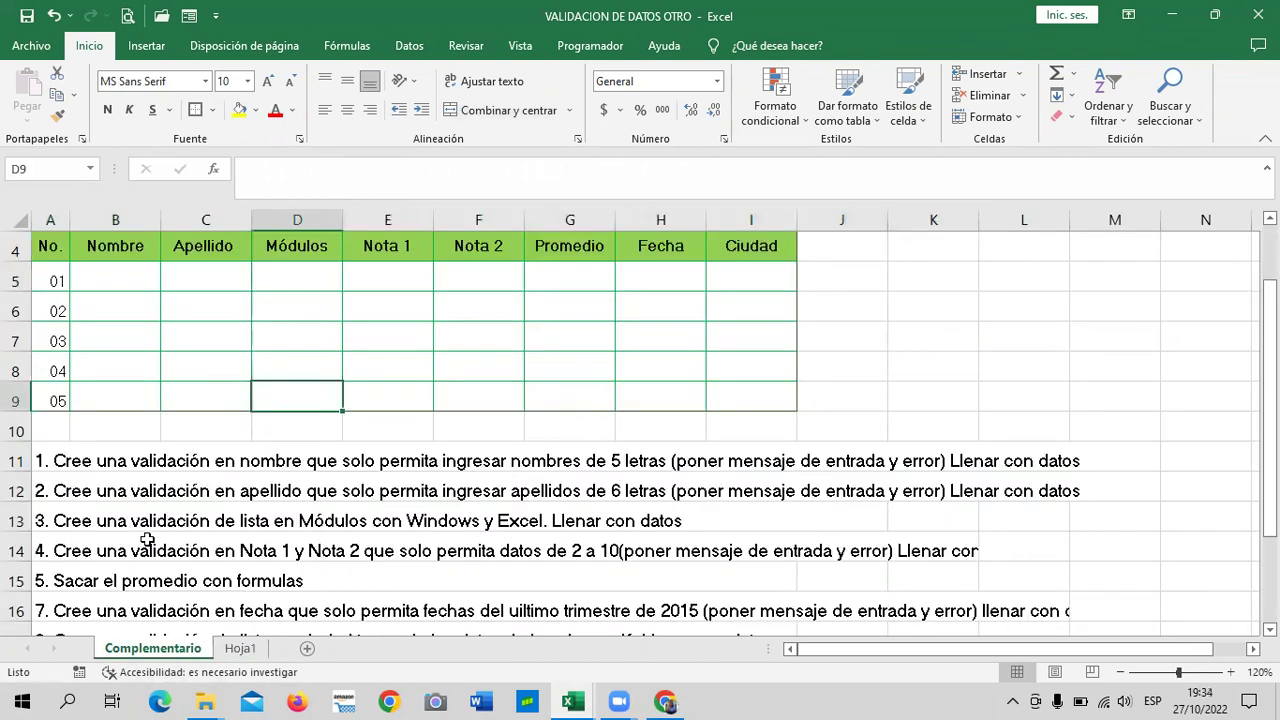
pyautogui.moveTo(296, 302); pyautogui.dragTo(313, 329)
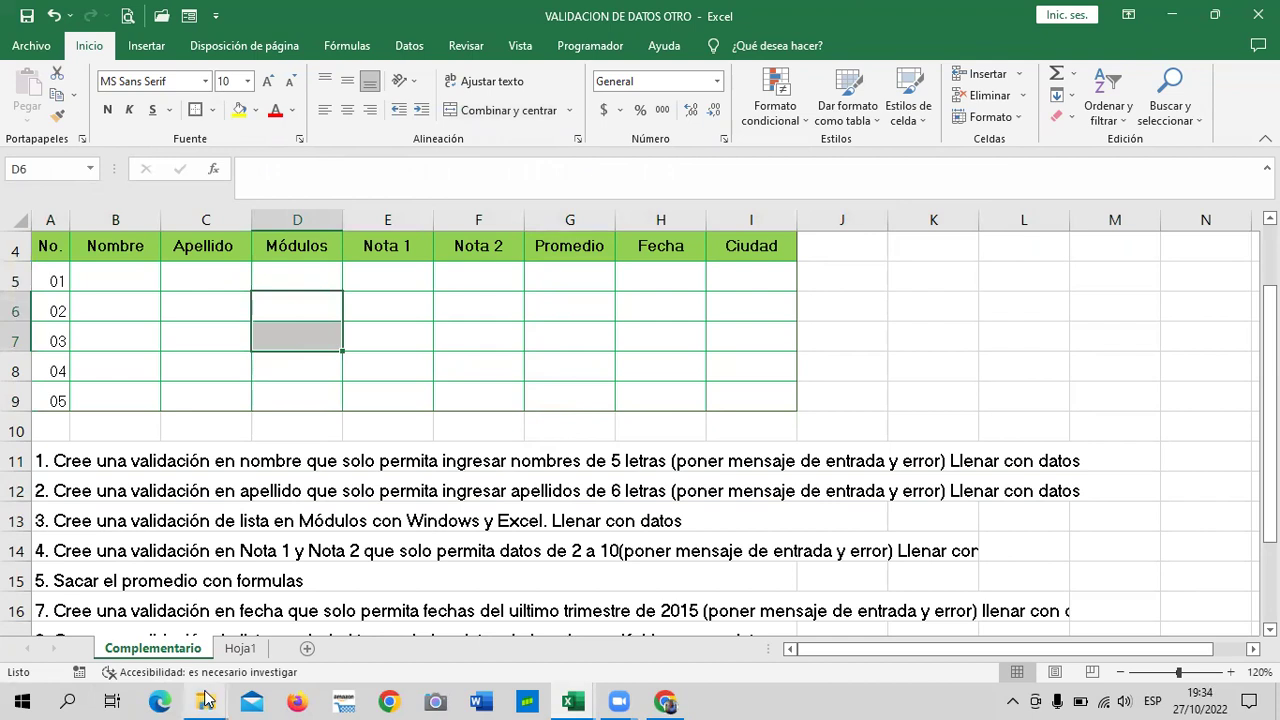
pyautogui.hotkey('ctrl', 'pagedown')
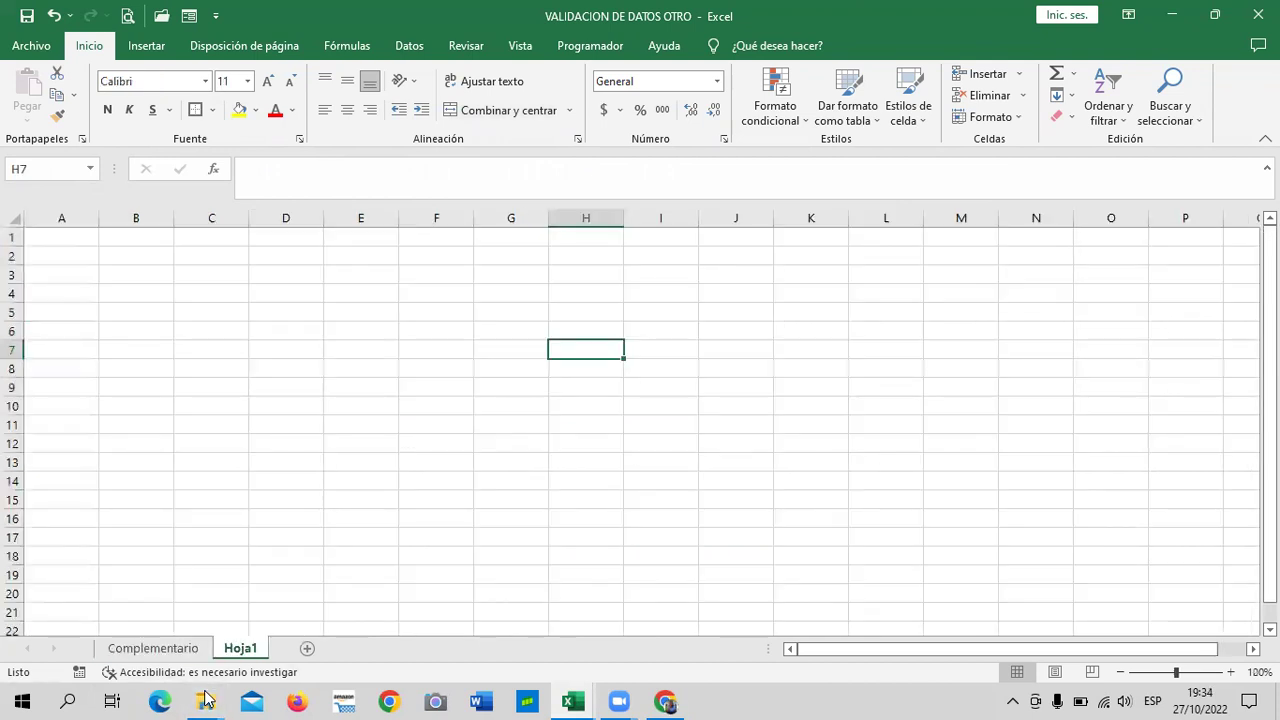
# Step: Rename the new sheet to Modulos and widen its column C
pyautogui.rightClick(240, 648)
pyautogui.click(350, 478)
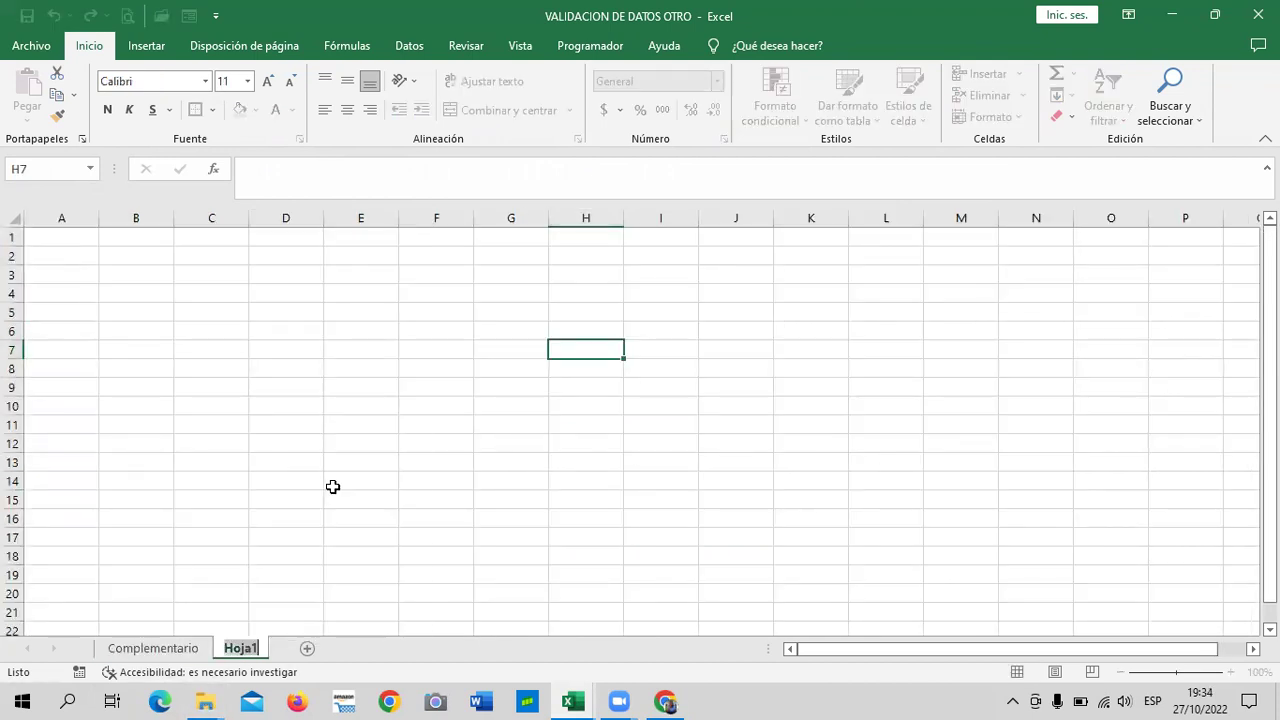
pyautogui.write('Modulos')
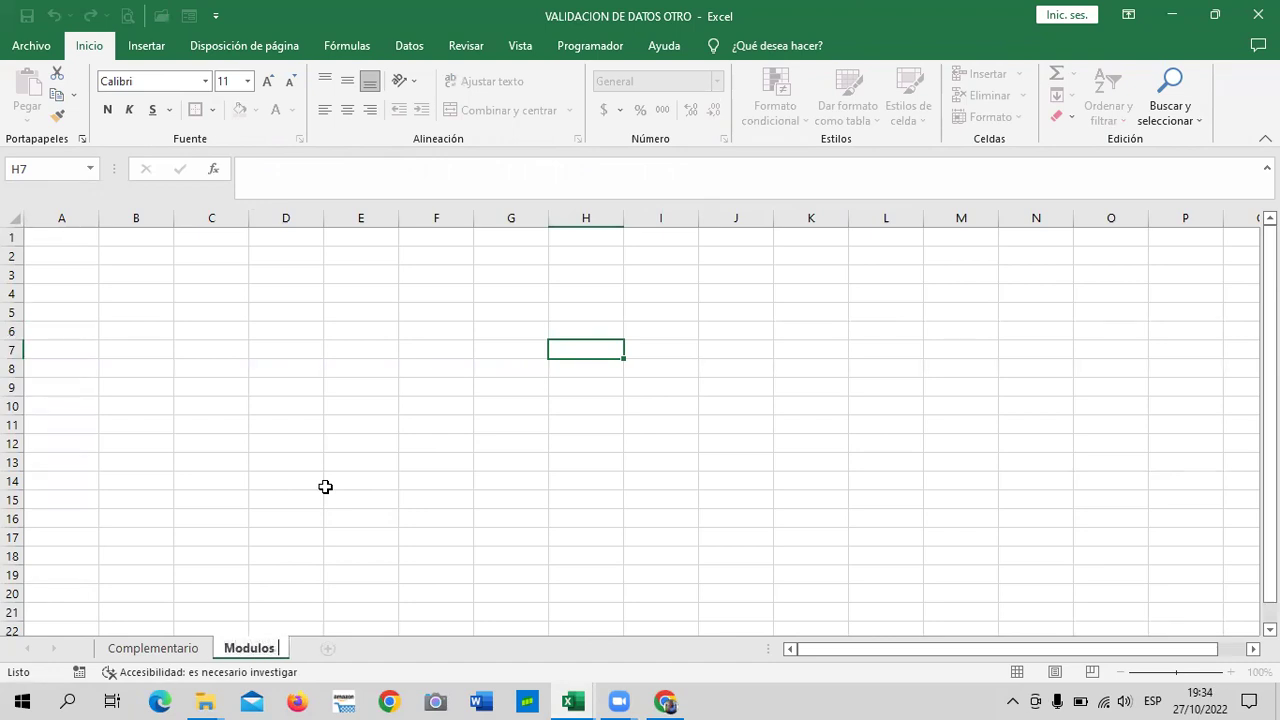
pyautogui.press('Return')
pyautogui.moveTo(307, 458); pyautogui.dragTo(318, 445)
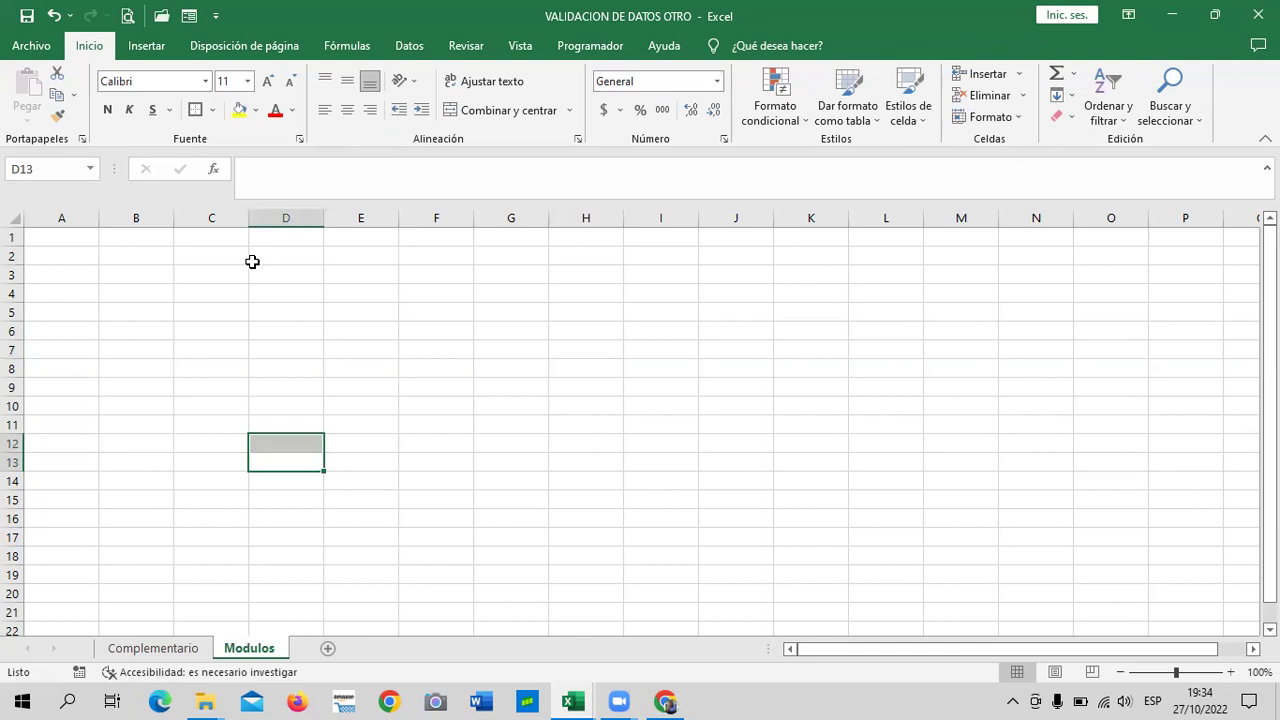
pyautogui.moveTo(249, 218); pyautogui.dragTo(345, 218)
# Step: Enter Windows, Internet, Word, Excel and Powerpoint down C2:C6
pyautogui.click(280, 352)
pyautogui.click(250, 253)
pyautogui.press('capslock')
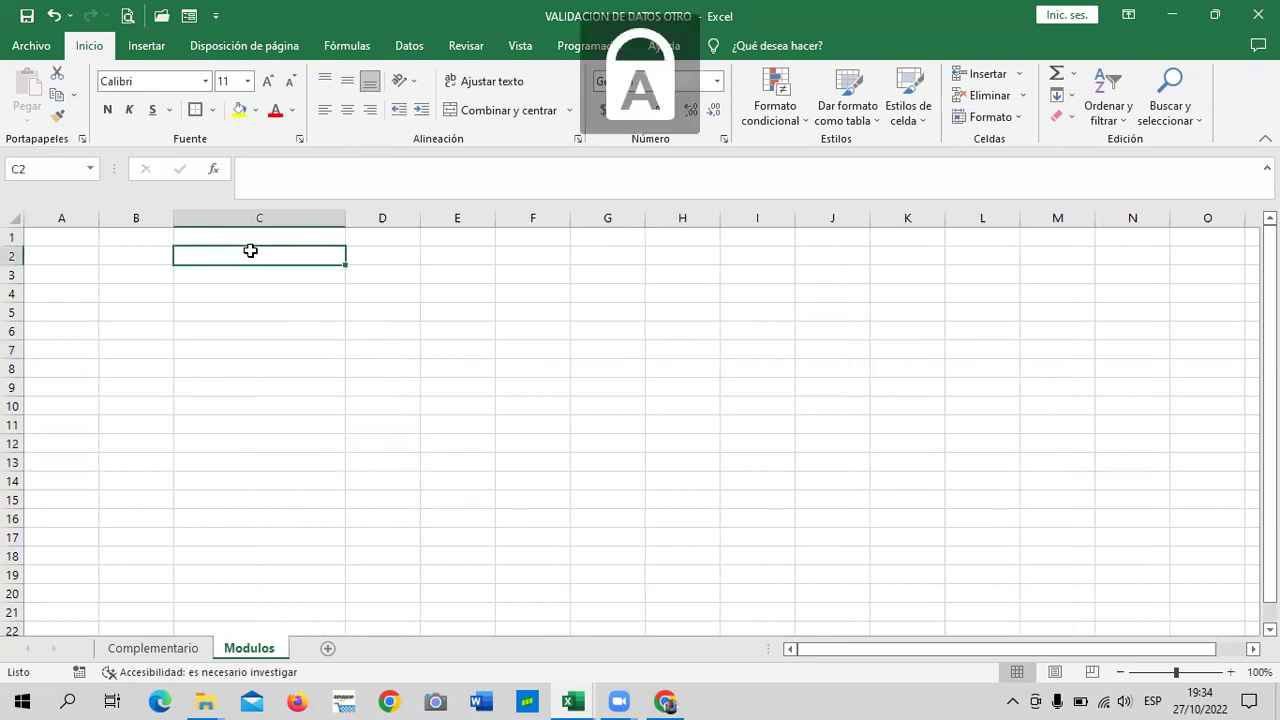
pyautogui.press('capslock')
pyautogui.write('Windows')
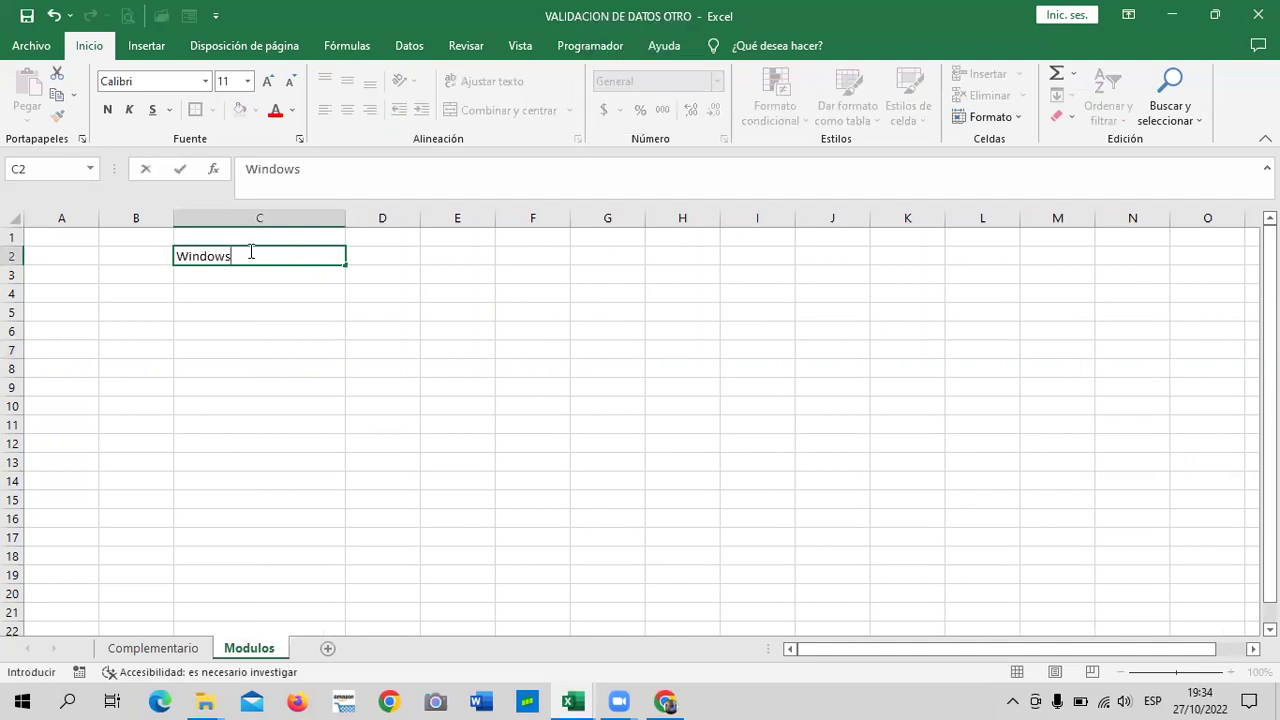
pyautogui.press('Return')
pyautogui.write('Internet')
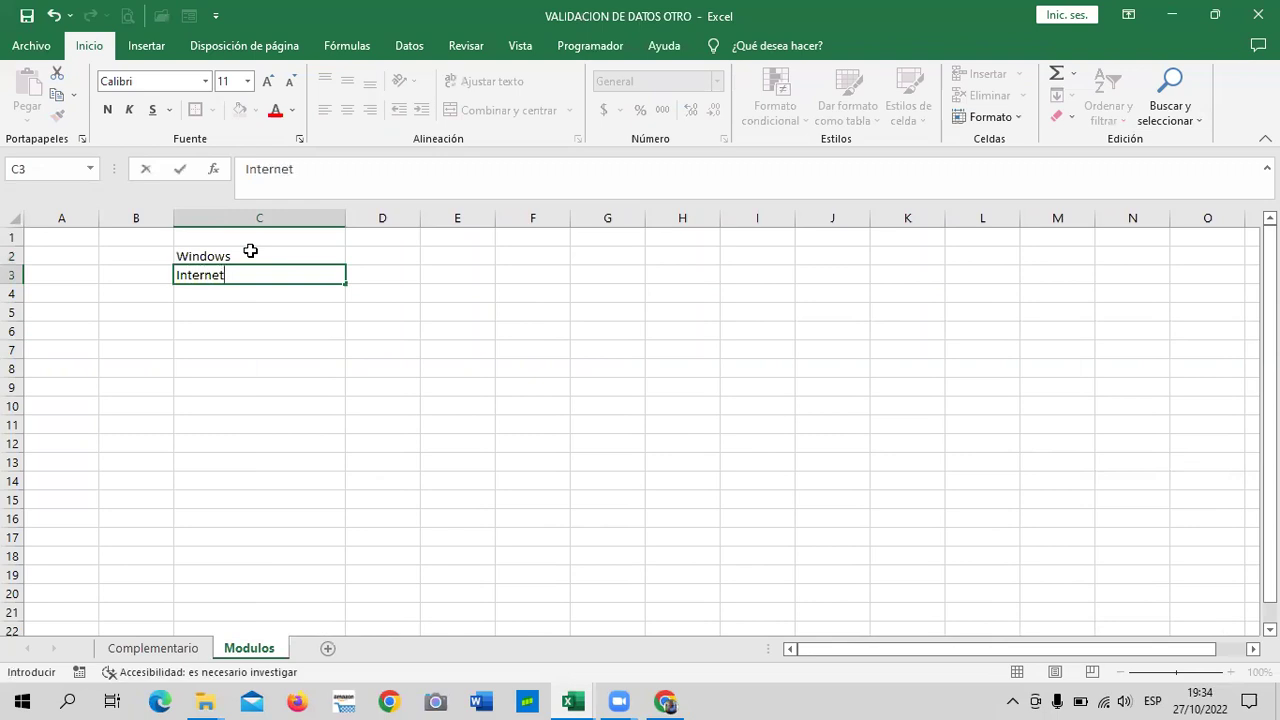
pyautogui.press('Return')
pyautogui.write('Word')
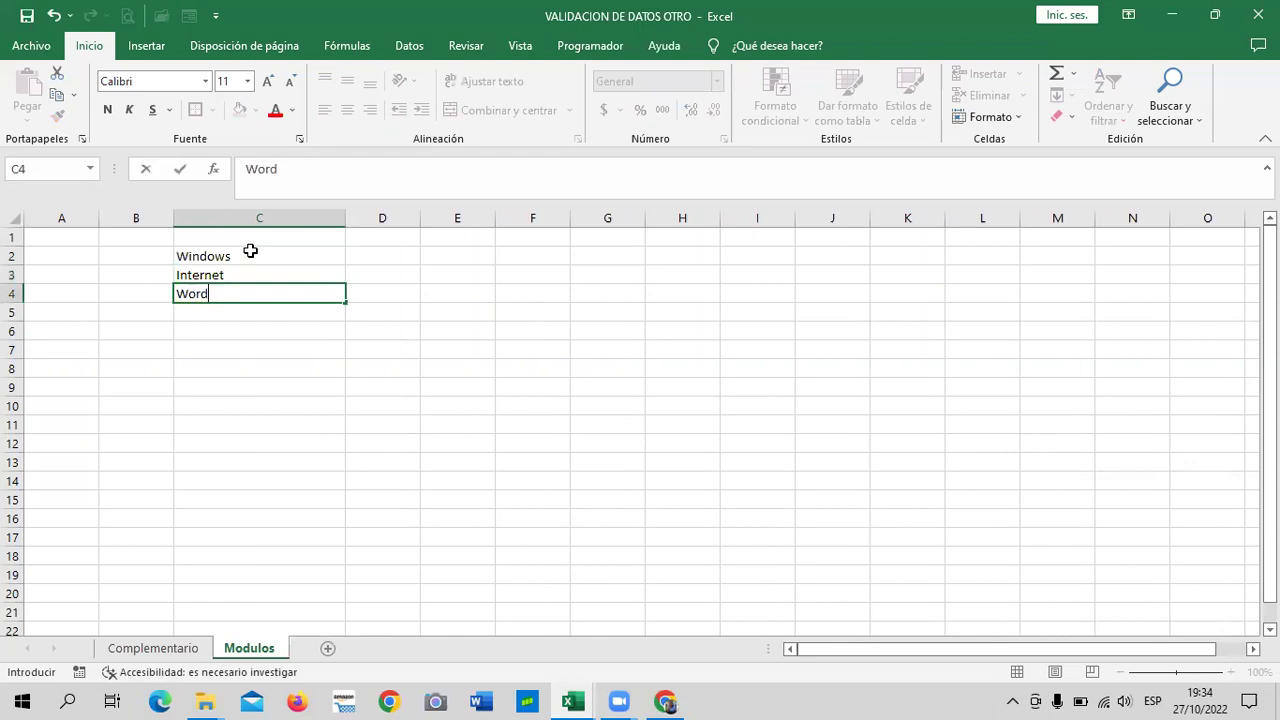
pyautogui.press('Return')
pyautogui.write('Excel')
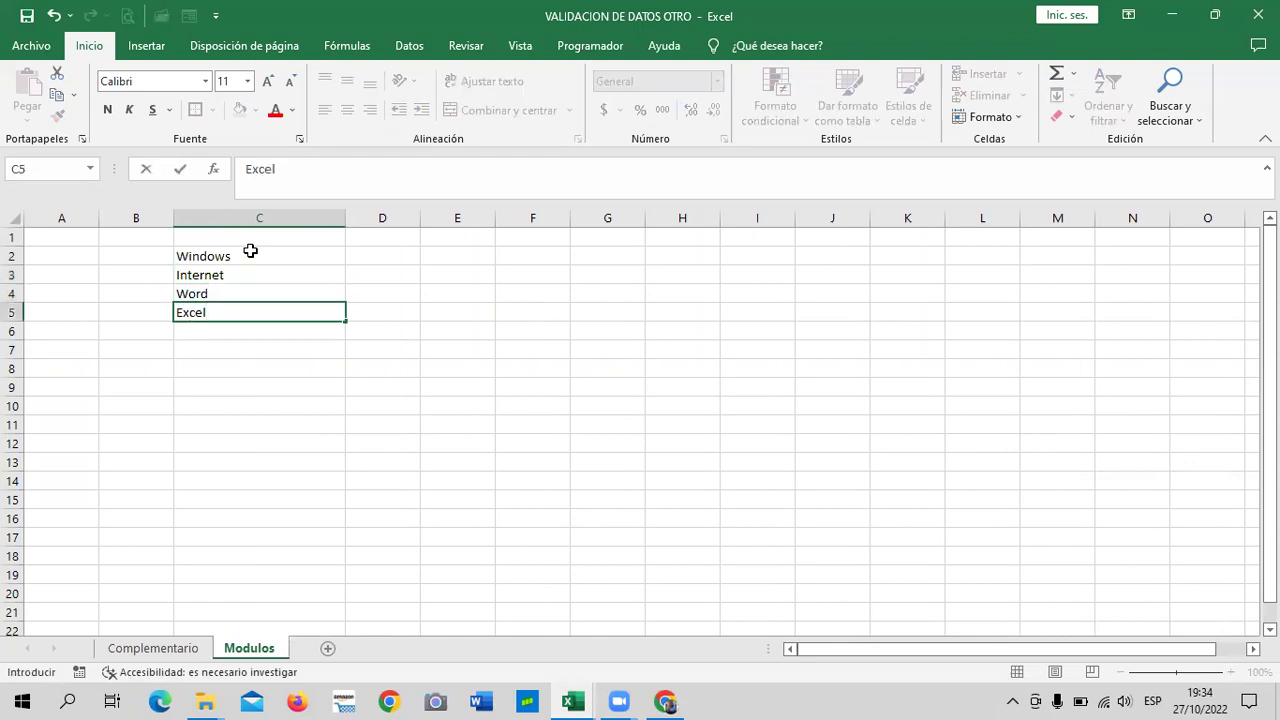
pyautogui.press('Return')
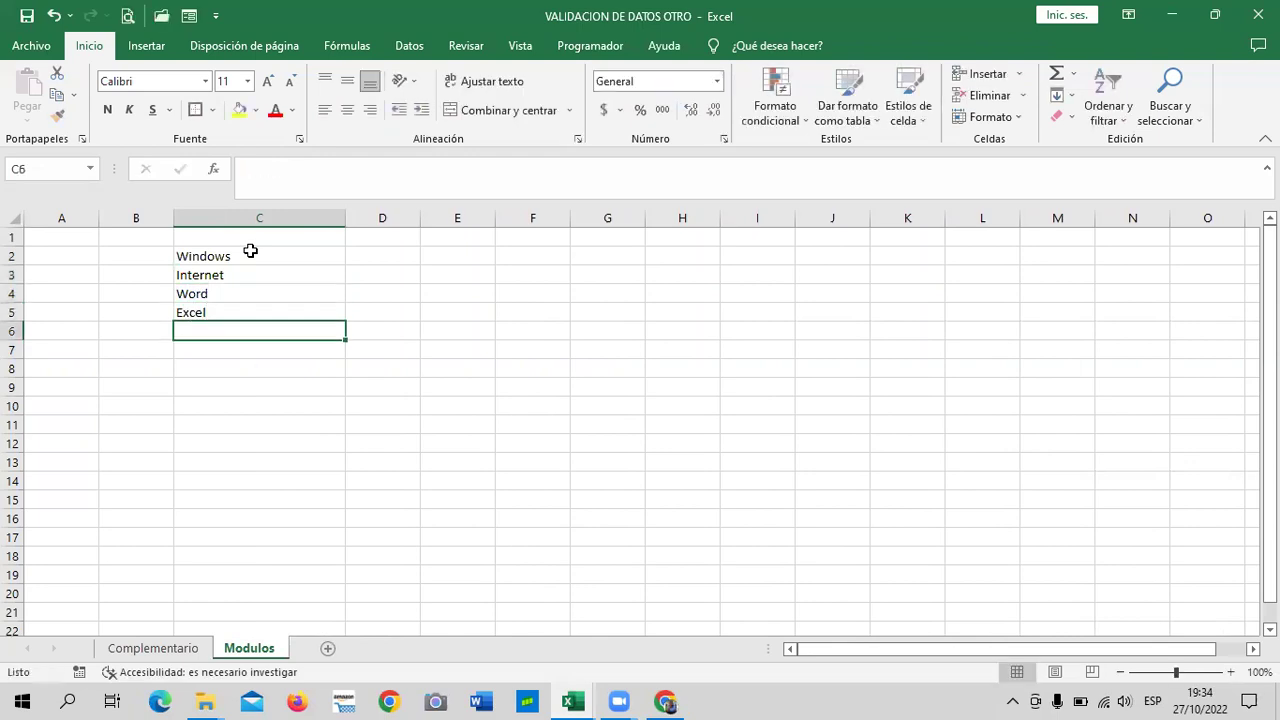
pyautogui.write('Powerpoint')
pyautogui.press('Return')
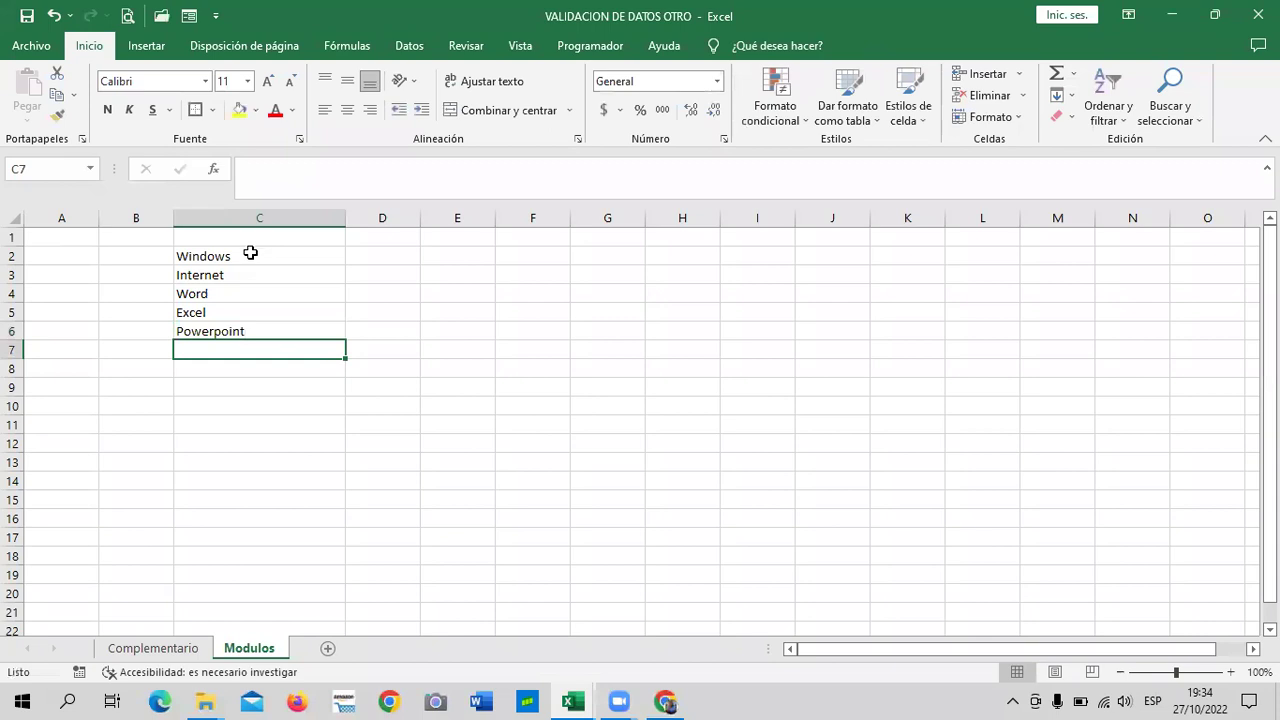
# Step: Enlarge C2:C6 to 14-point font and correct the last entry to PowerPoint
pyautogui.click(245, 330)
pyautogui.moveTo(255, 256); pyautogui.dragTo(256, 331)
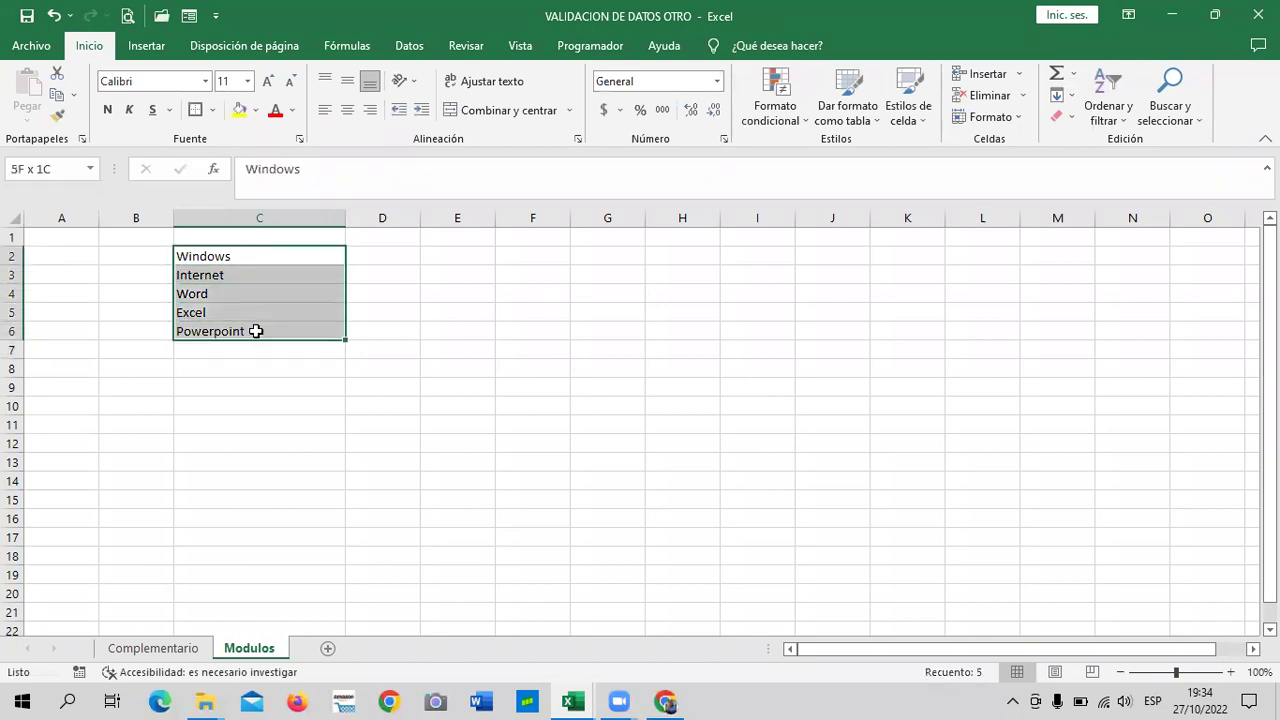
pyautogui.click(266, 81)
pyautogui.click(266, 81)
pyautogui.click(251, 354)
pyautogui.click(286, 169)
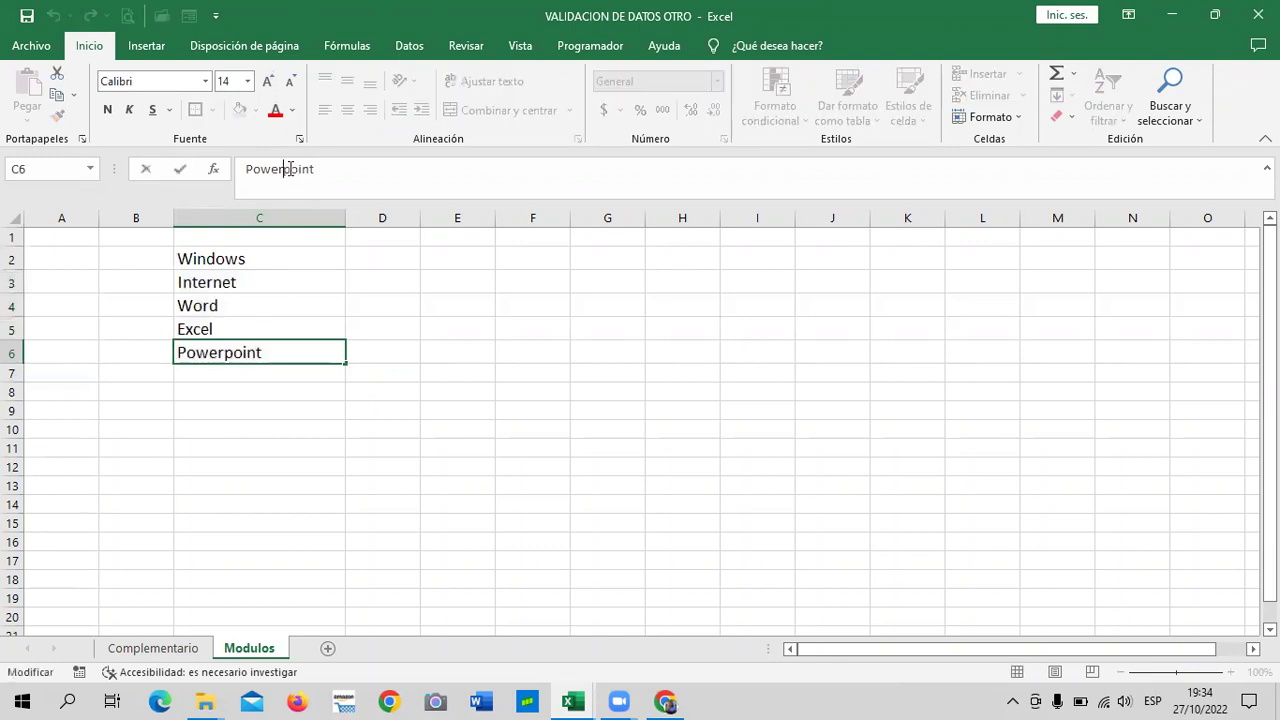
pyautogui.press('BackSpace')
pyautogui.write('P')
pyautogui.press('Return')
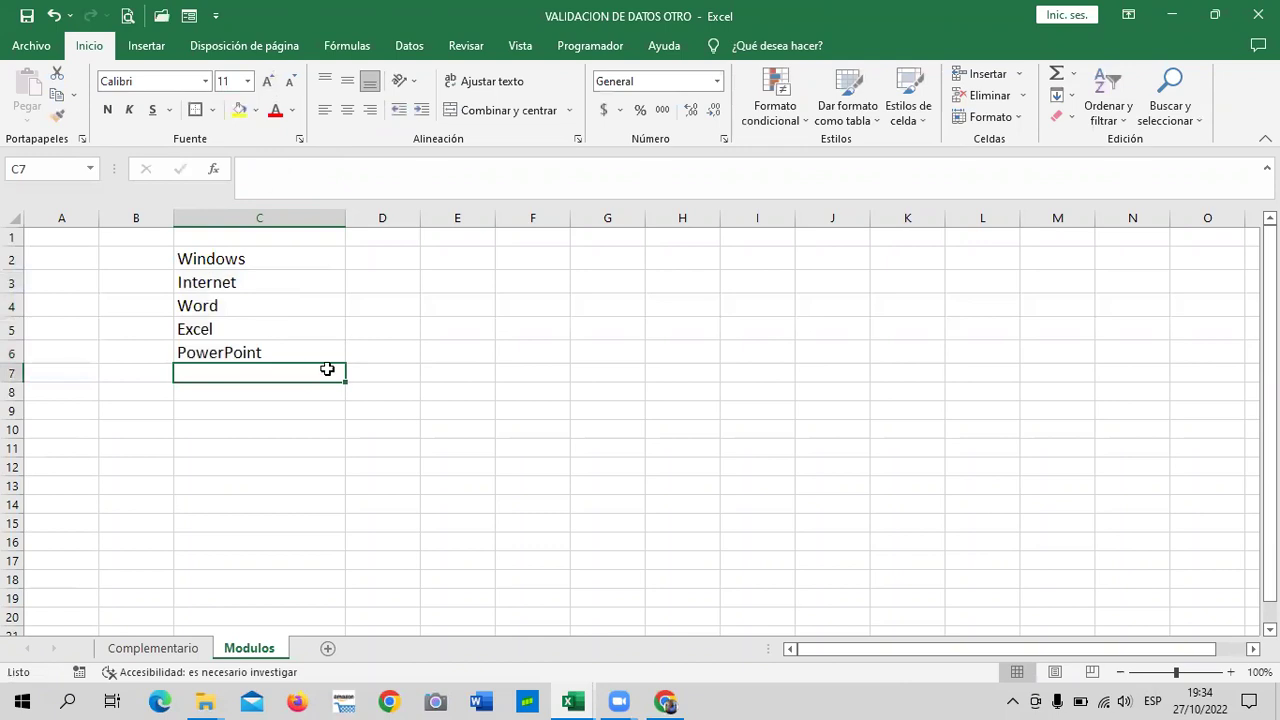
pyautogui.moveTo(290, 259); pyautogui.dragTo(294, 345)
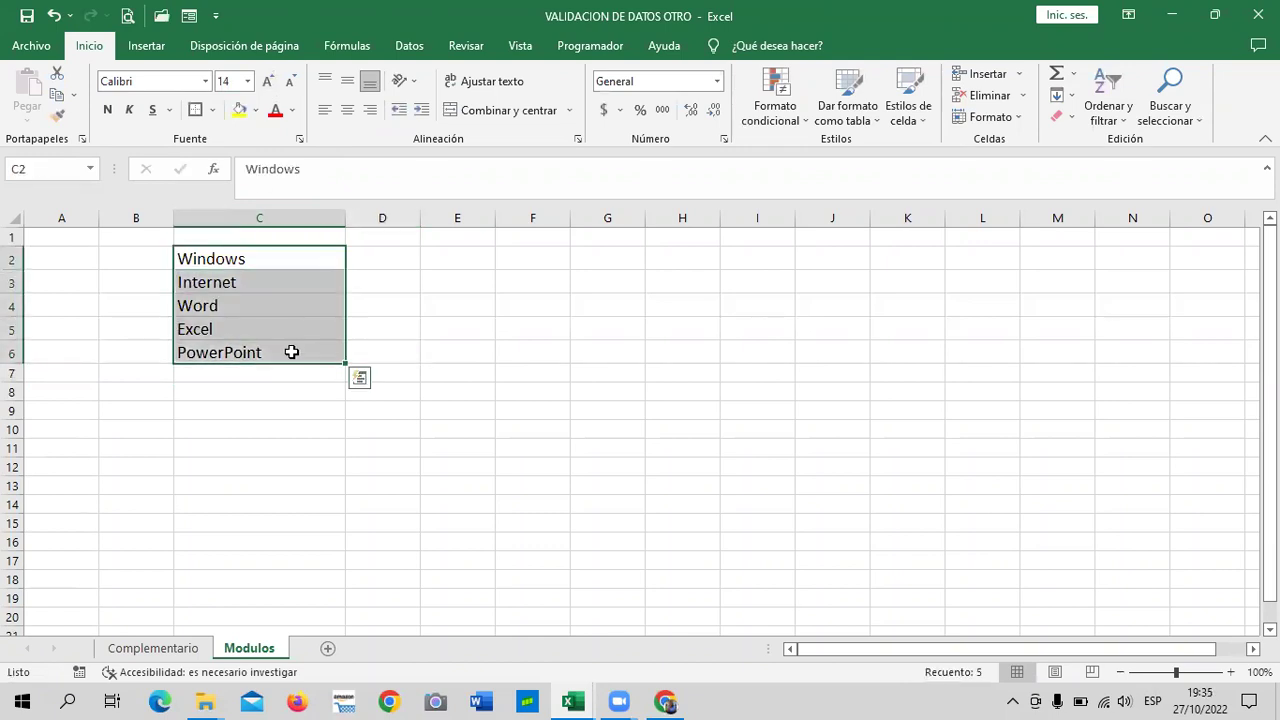
# Step: Go back to the Complementario sheet and select the empty Módulos cells D5 to D9
pyautogui.click(560, 520)
pyautogui.hotkey('ctrl', 'pageup')
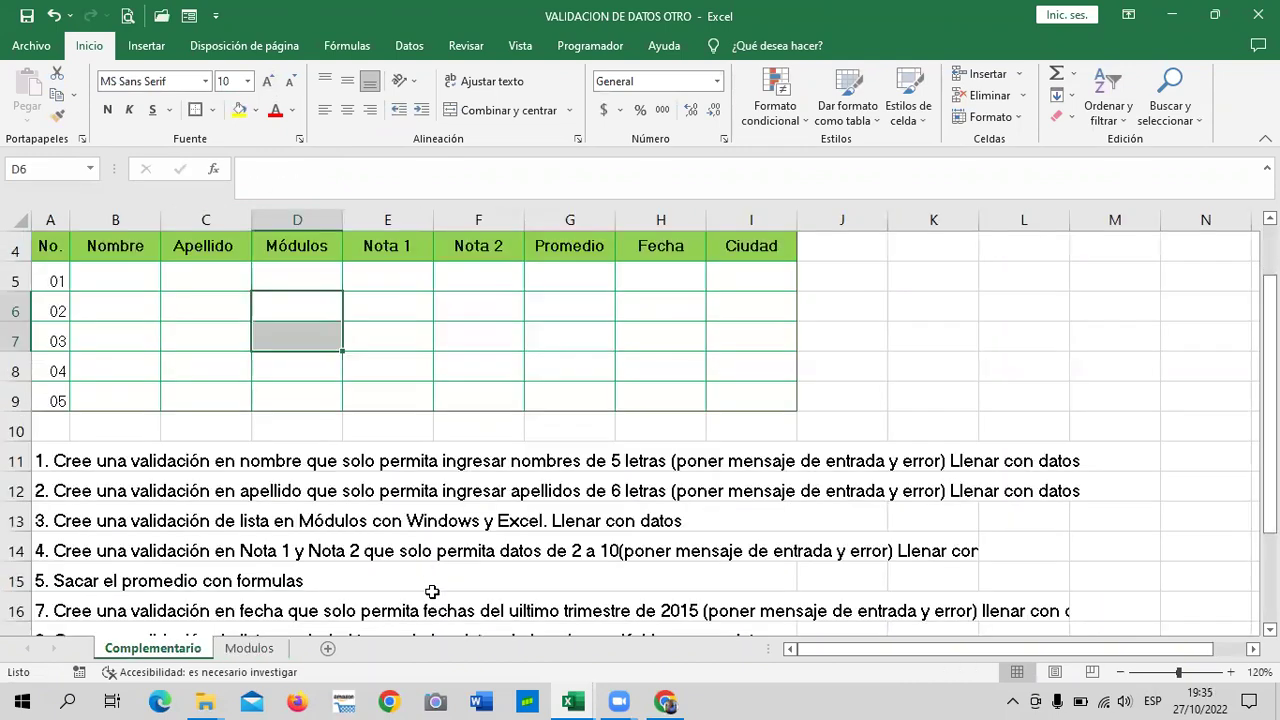
pyautogui.click(358, 522)
pyautogui.moveTo(310, 268); pyautogui.dragTo(315, 382)
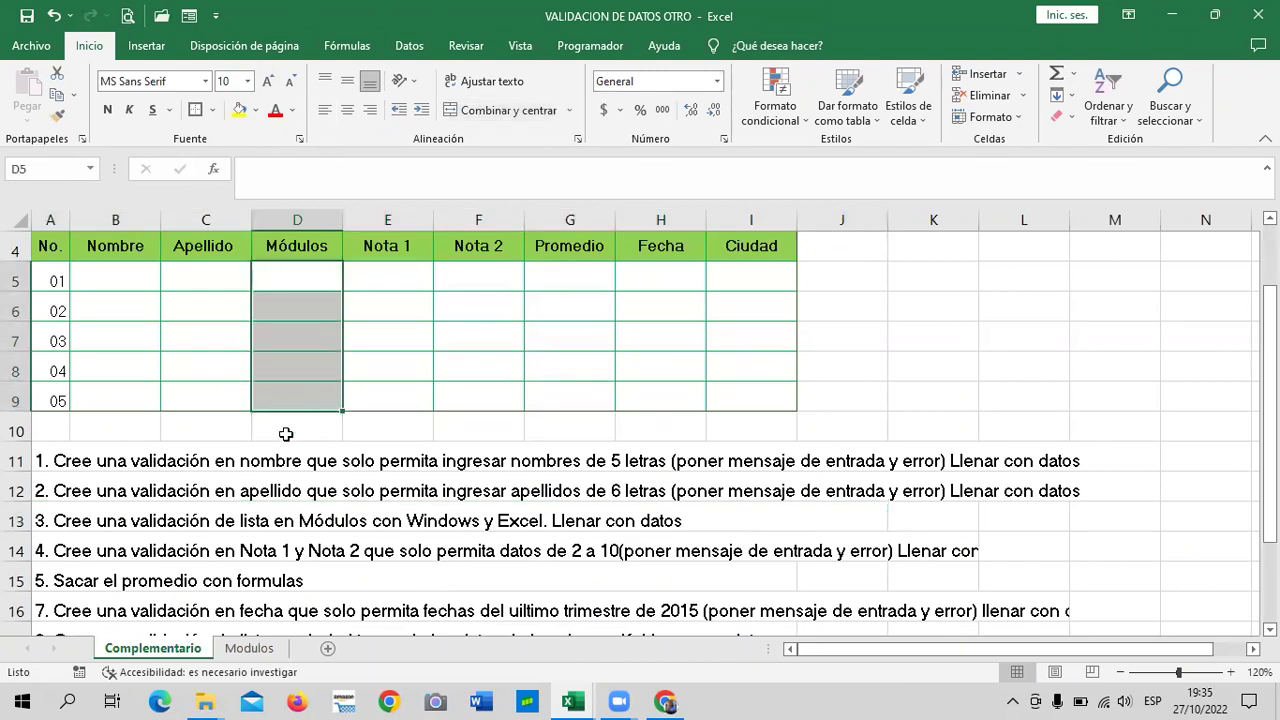
pyautogui.click(78, 520)
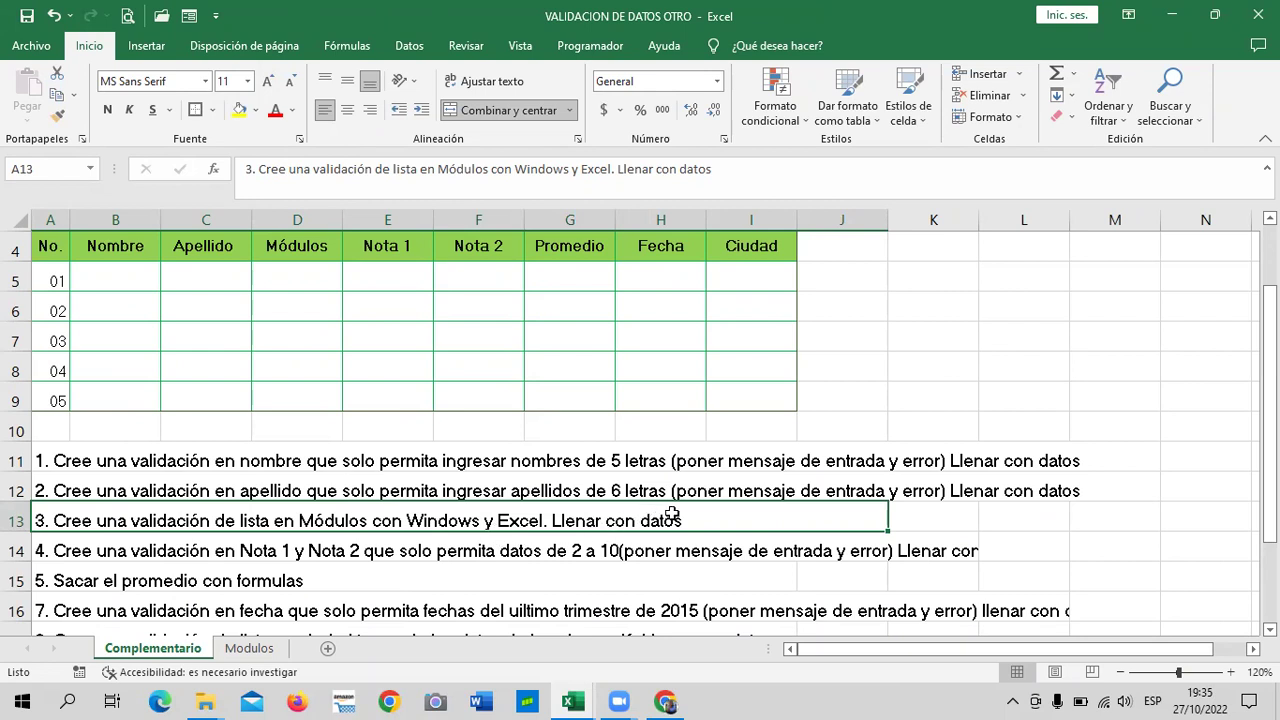
pyautogui.click(895, 360)
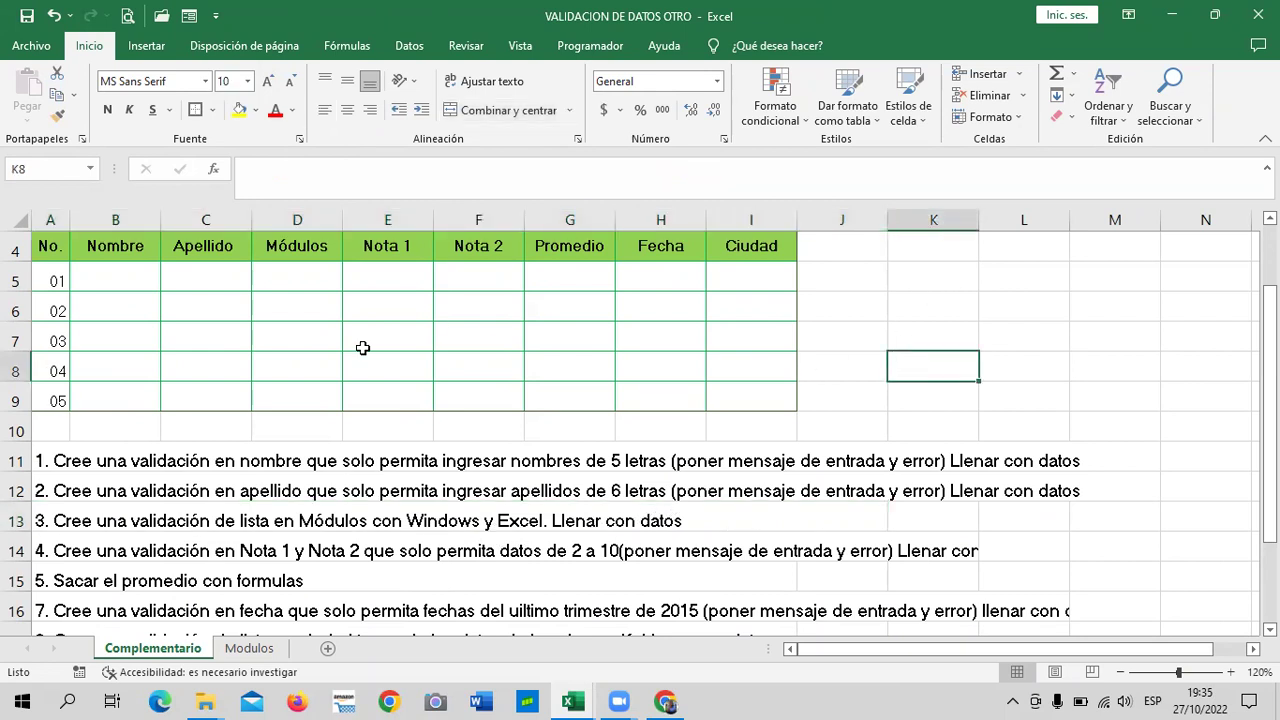
pyautogui.moveTo(306, 267); pyautogui.dragTo(312, 395)
pyautogui.click(1115, 366)
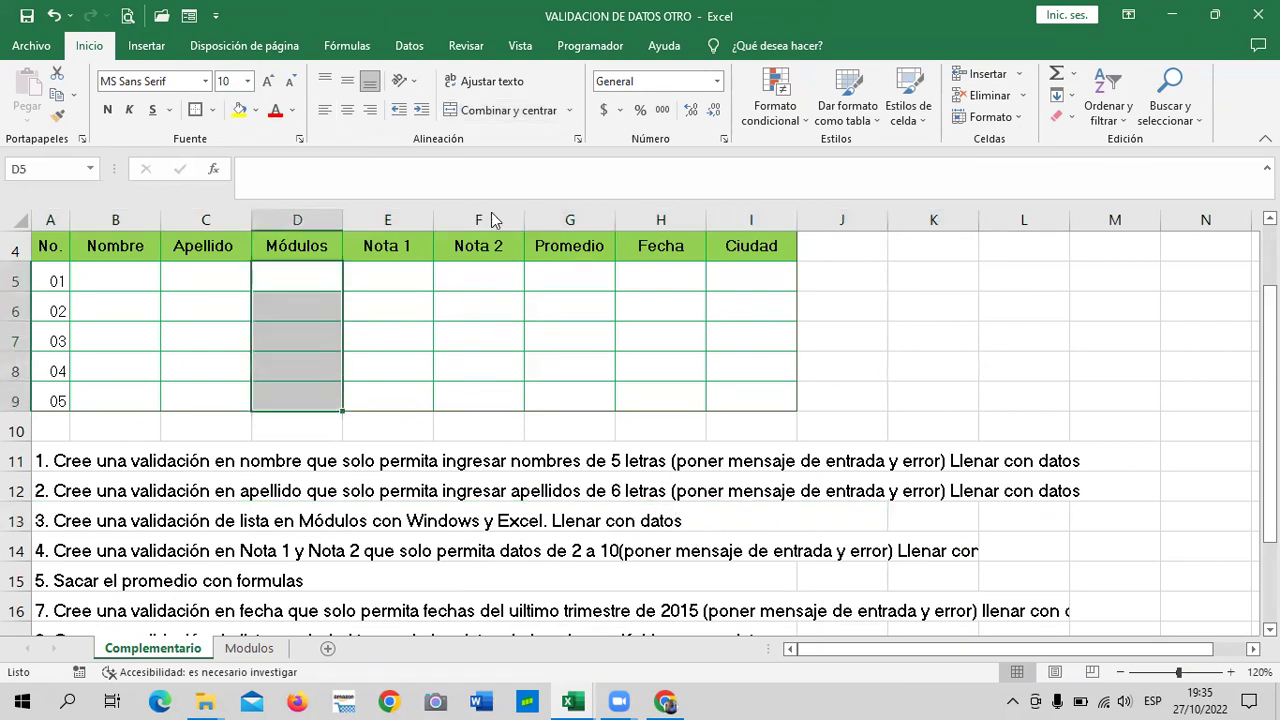
pyautogui.click(279, 365)
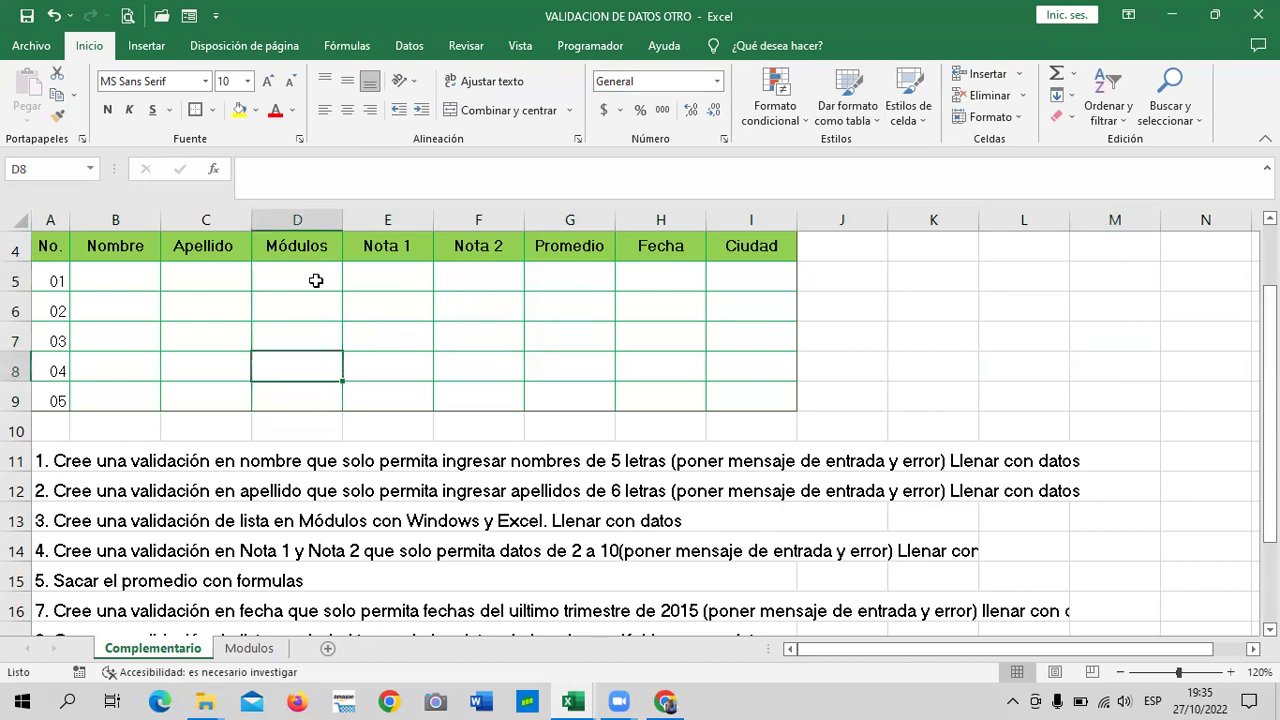
pyautogui.click(955, 337)
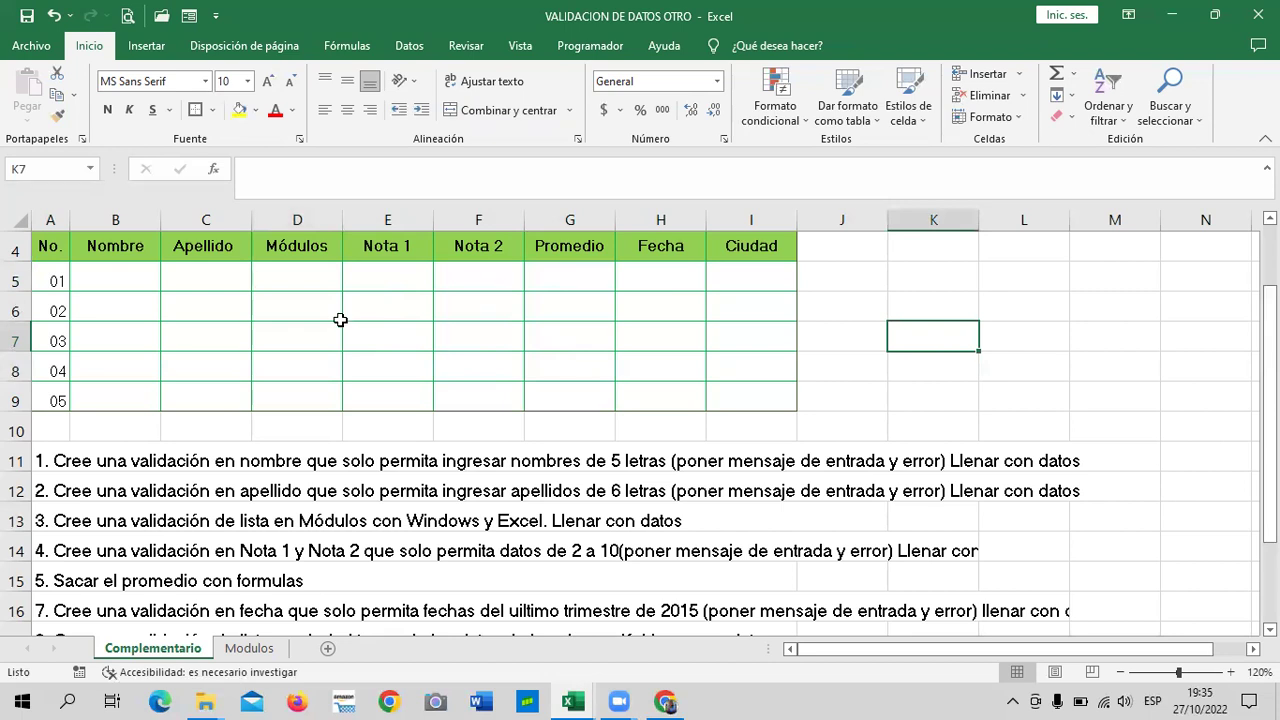
pyautogui.moveTo(314, 275); pyautogui.dragTo(309, 398)
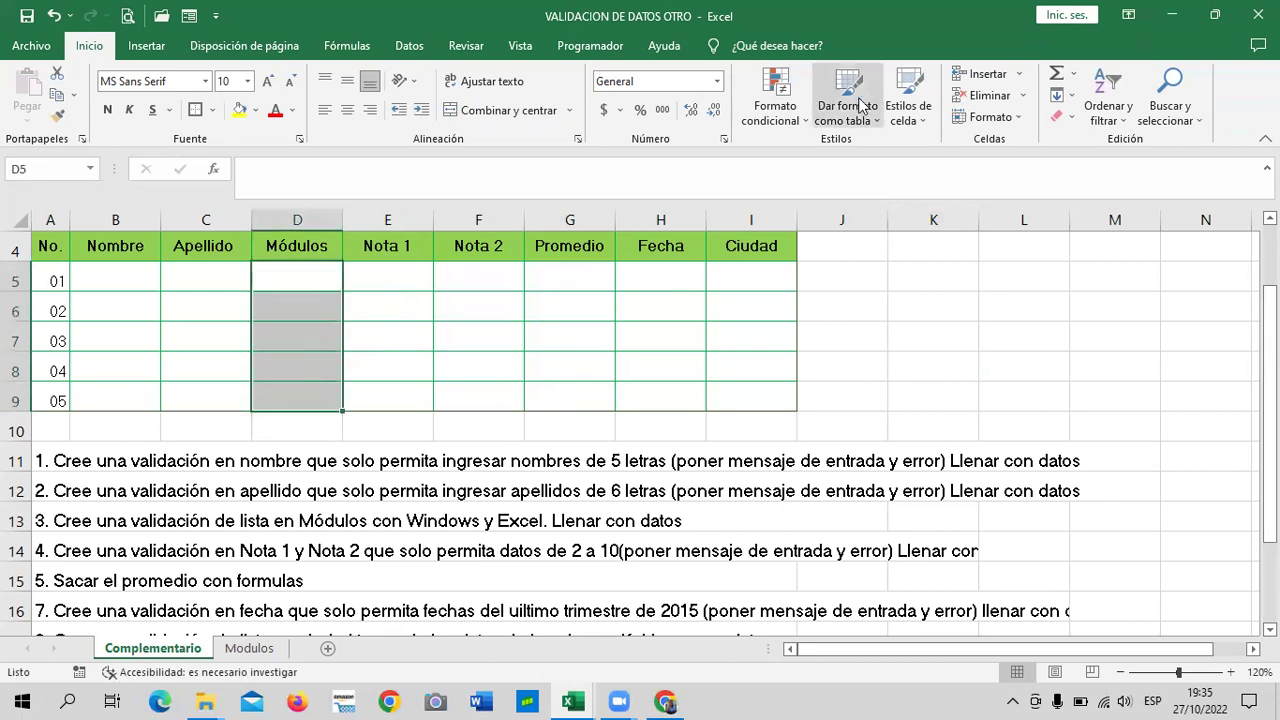
# Step: Apply list validation to D5:D9, sourced from C2:C6 on the Modulos sheet
pyautogui.click(407, 48)
pyautogui.click(744, 117)
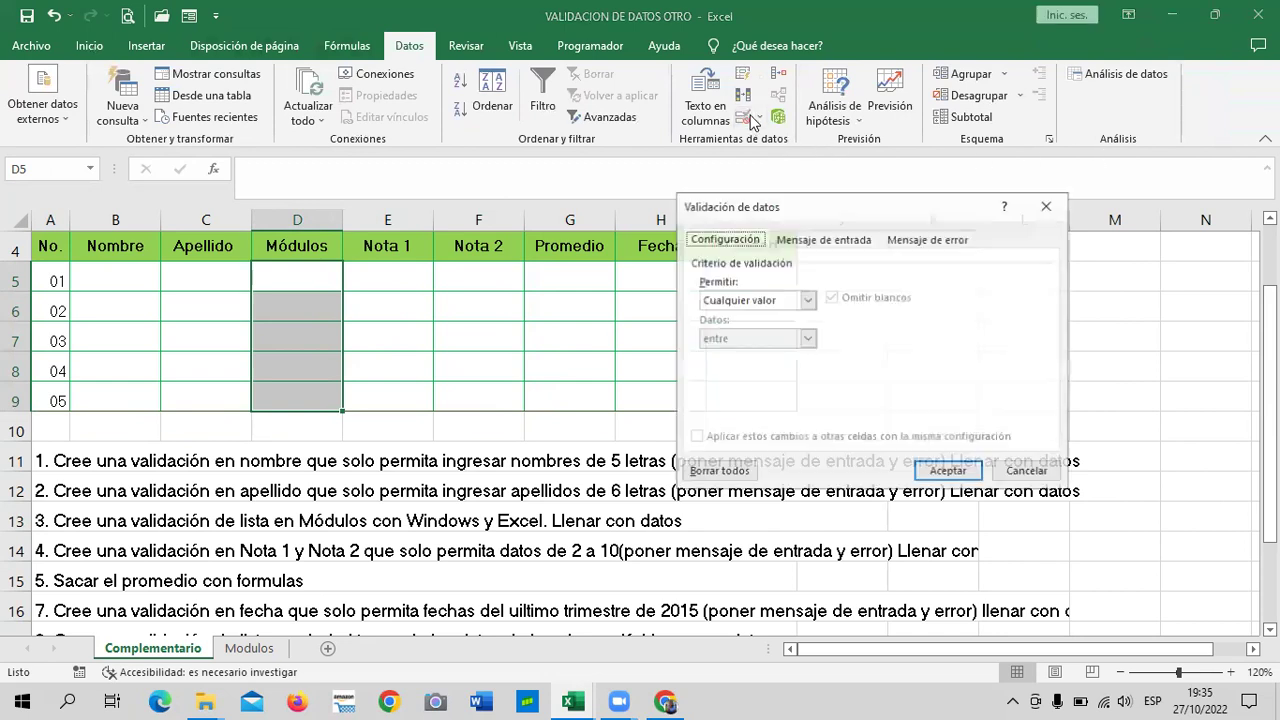
pyautogui.click(809, 300)
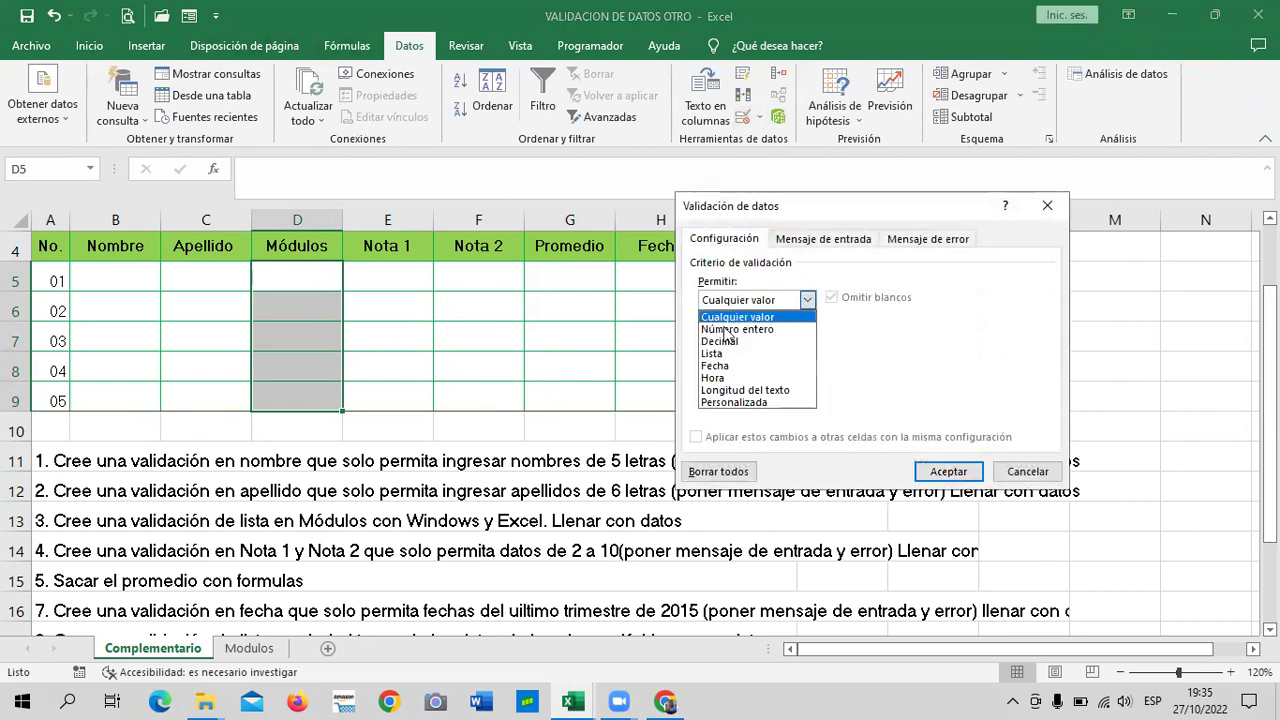
pyautogui.click(716, 355)
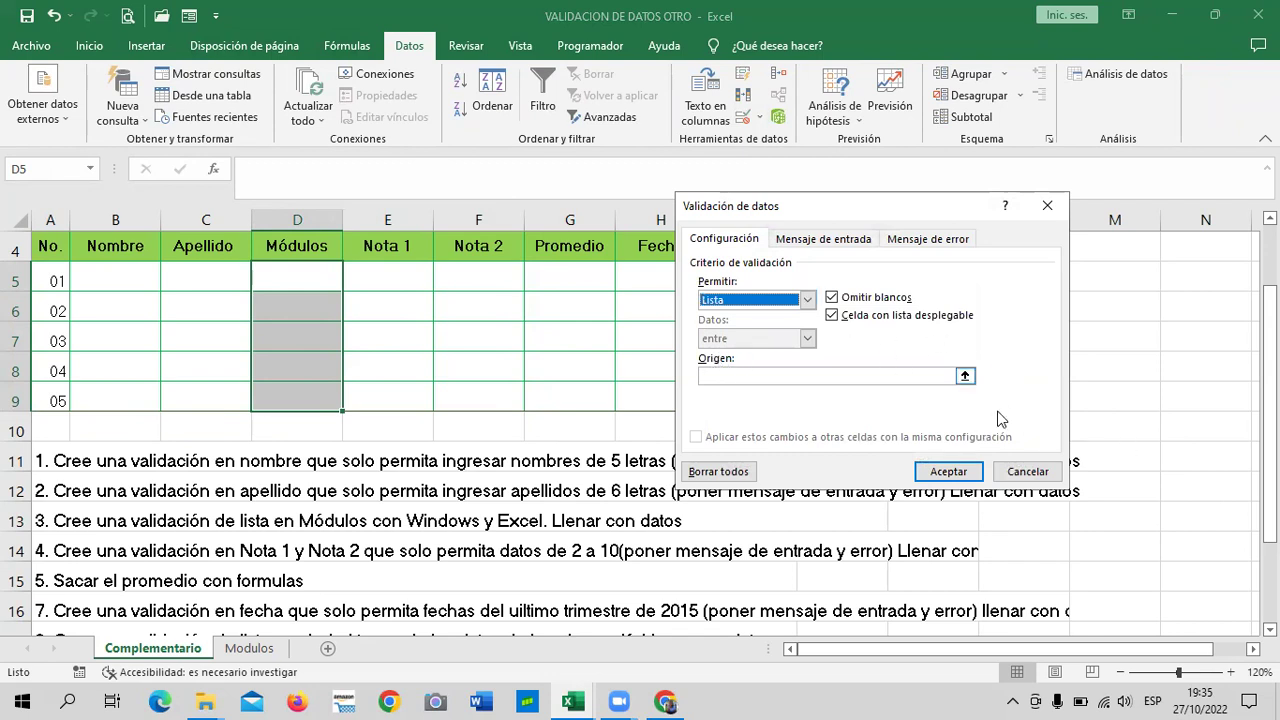
pyautogui.click(965, 377)
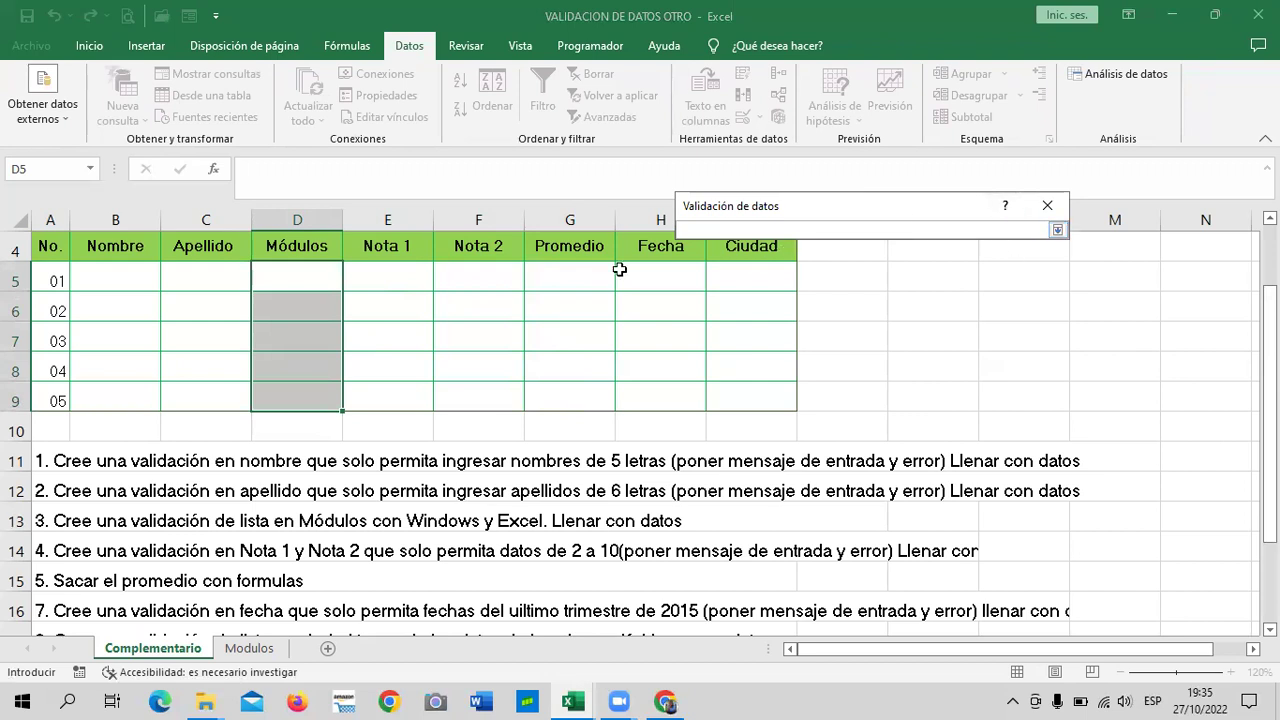
pyautogui.click(248, 648)
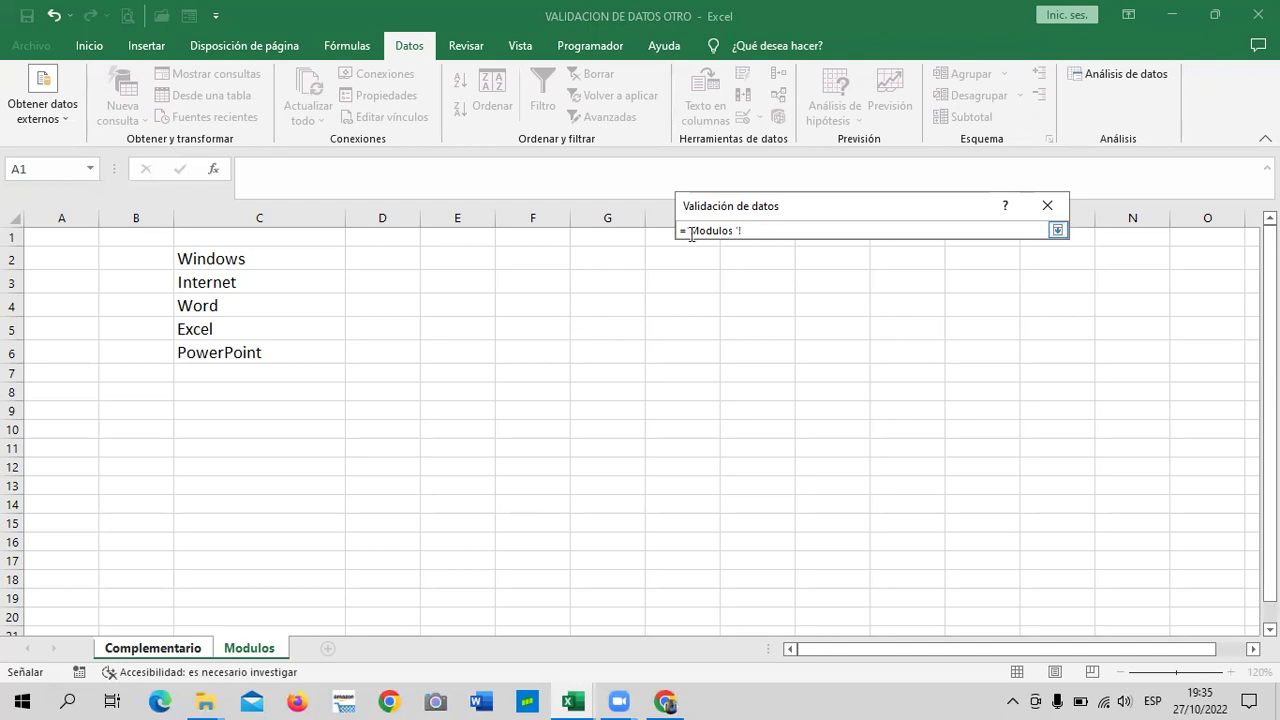
pyautogui.moveTo(259, 262); pyautogui.dragTo(258, 345)
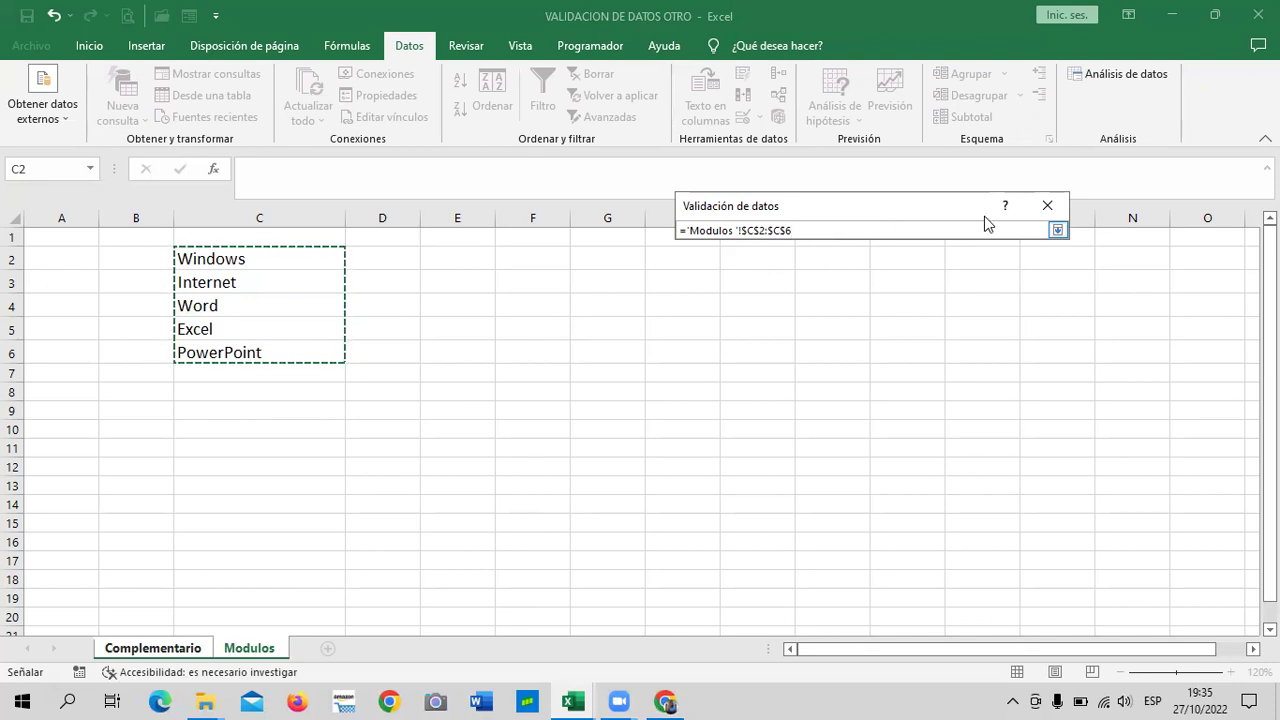
pyautogui.click(1057, 231)
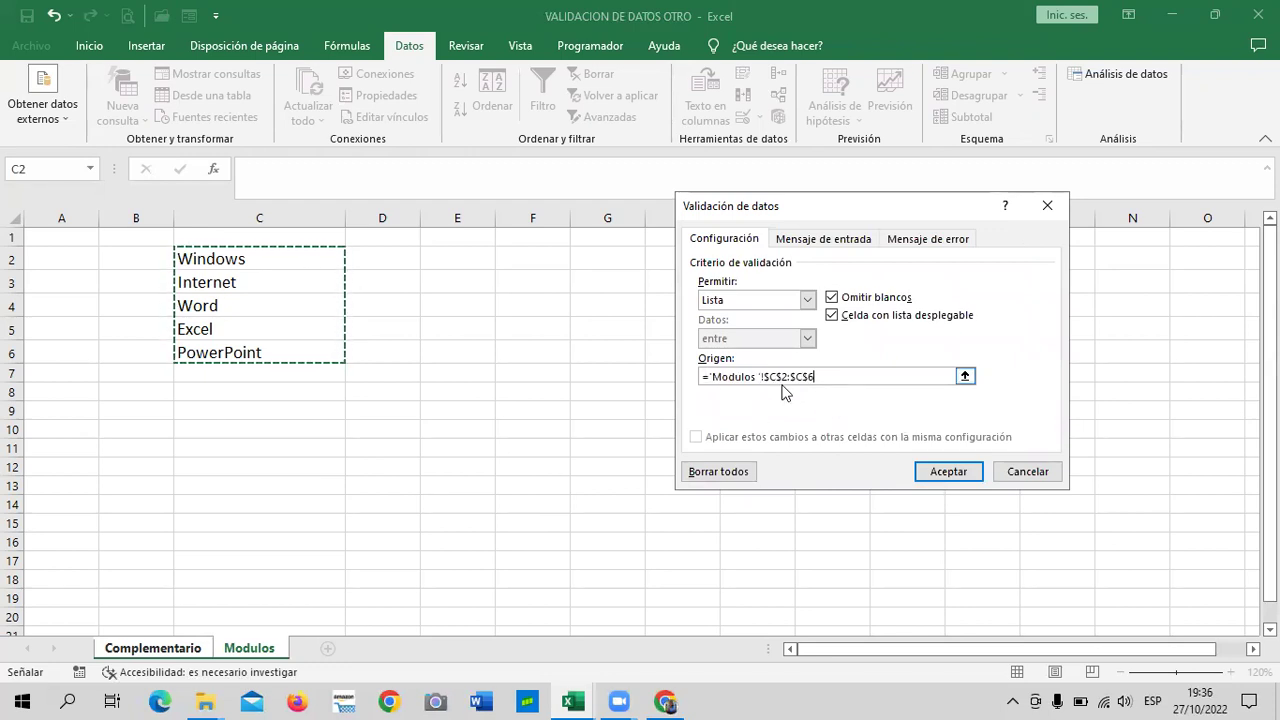
pyautogui.click(948, 472)
pyautogui.click(960, 336)
pyautogui.click(305, 285)
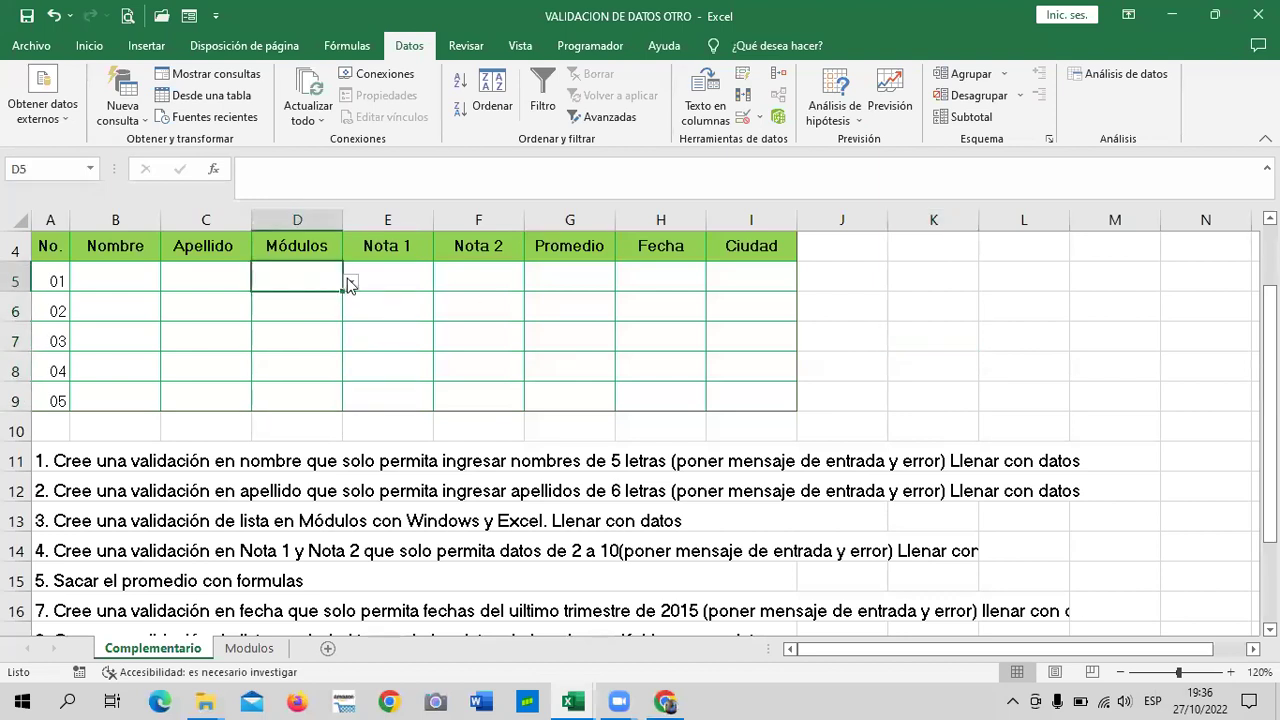
# Step: Pick Internet, Word and PowerPoint from the dropdowns in D5, D6 and D7
pyautogui.click(350, 285)
pyautogui.click(311, 310)
pyautogui.click(302, 311)
pyautogui.click(349, 313)
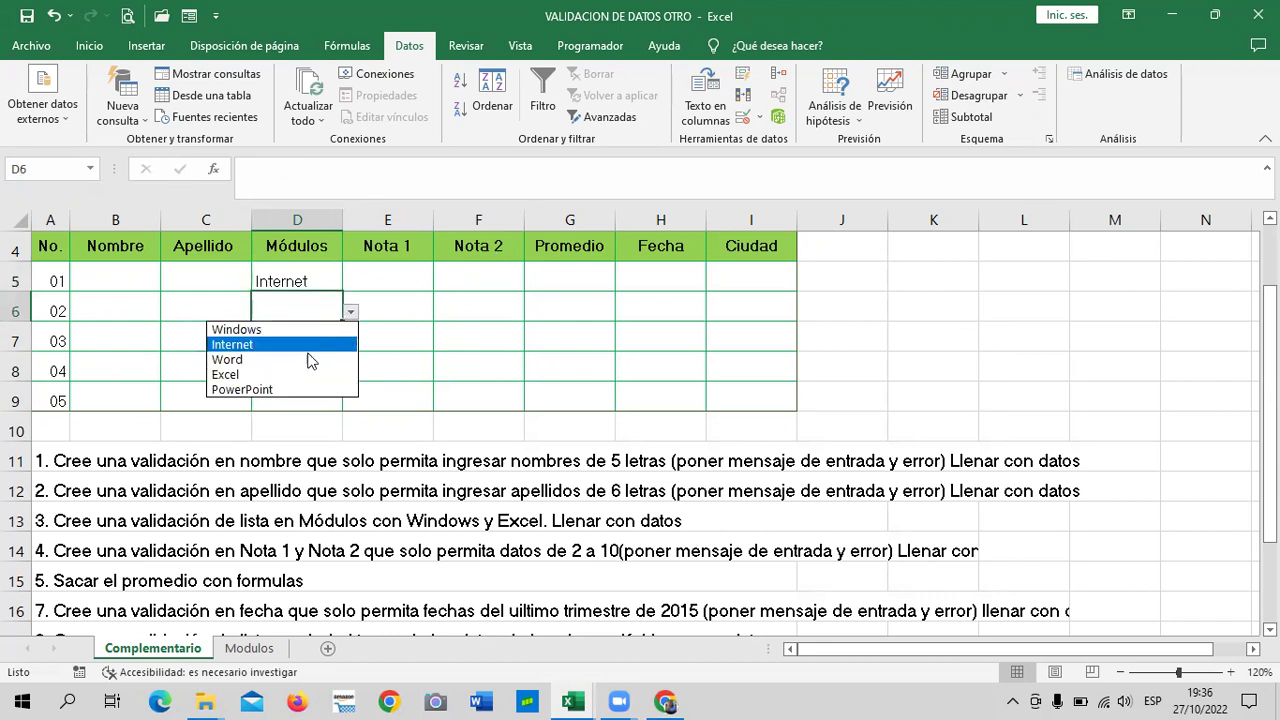
pyautogui.click(310, 360)
pyautogui.click(310, 337)
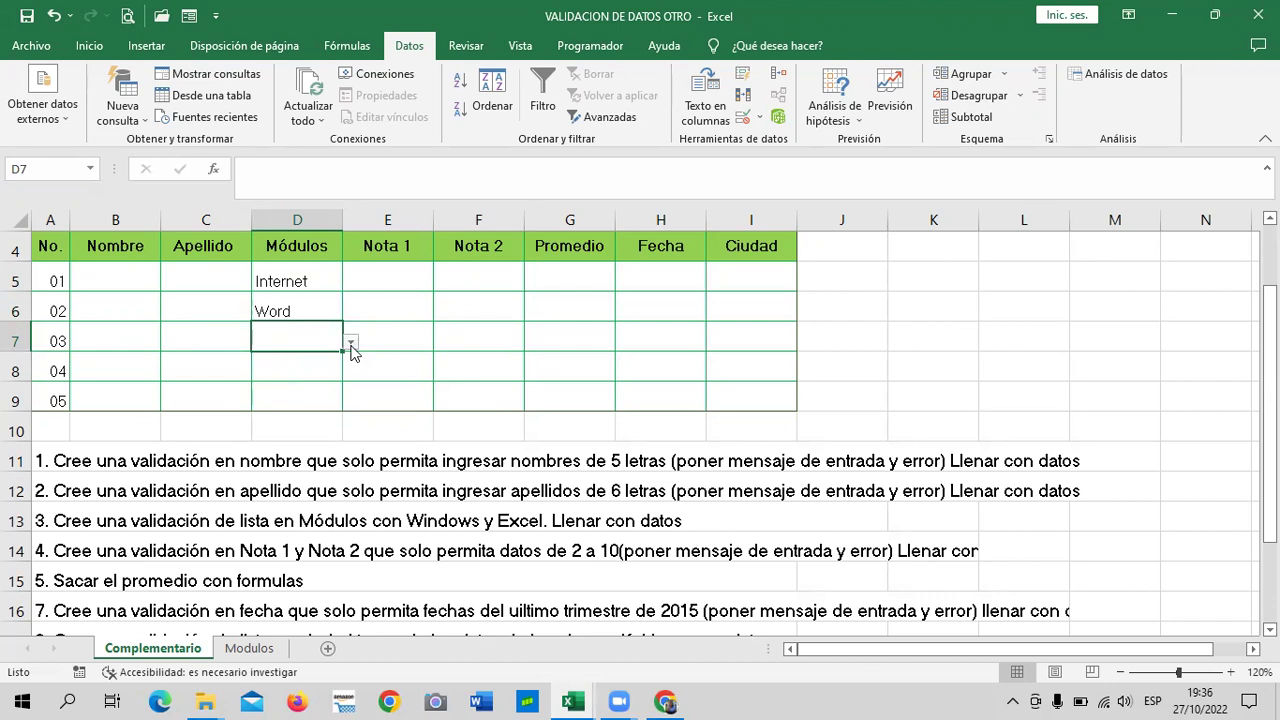
pyautogui.click(350, 342)
pyautogui.click(290, 419)
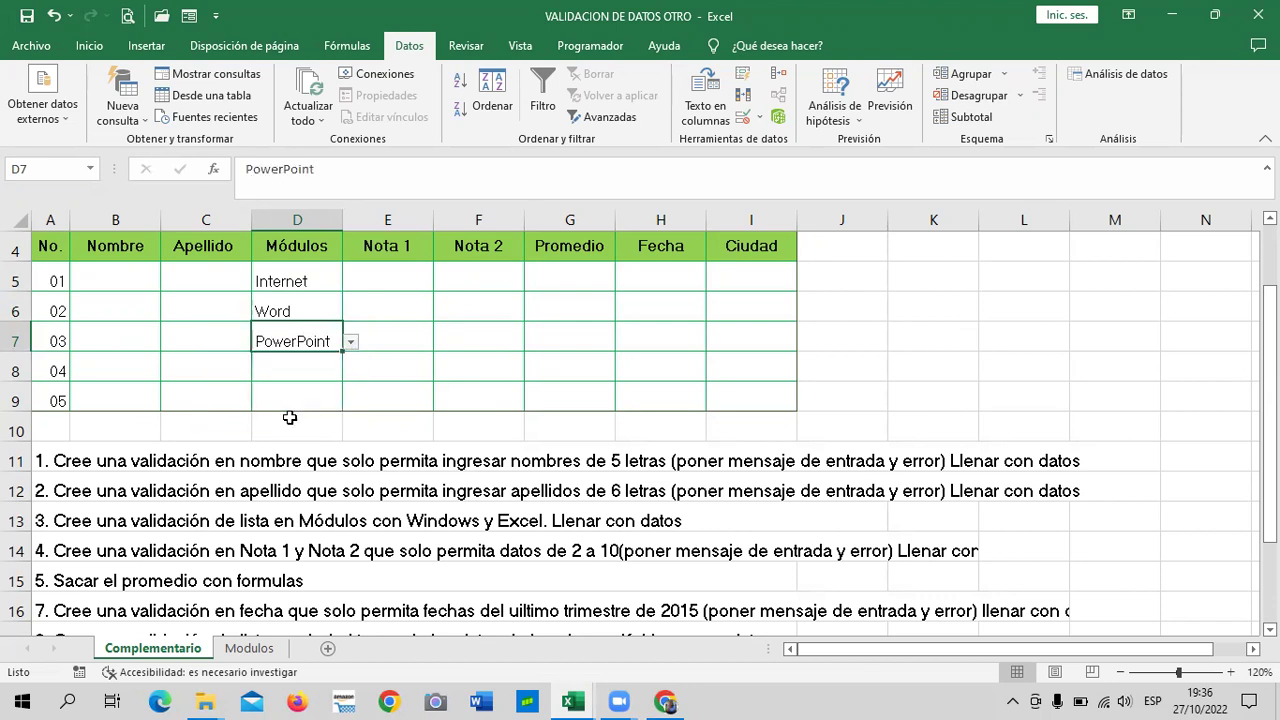
# Step: Pick Excel for D8 and Windows for D9 from the module dropdown
pyautogui.click(306, 371)
pyautogui.click(350, 372)
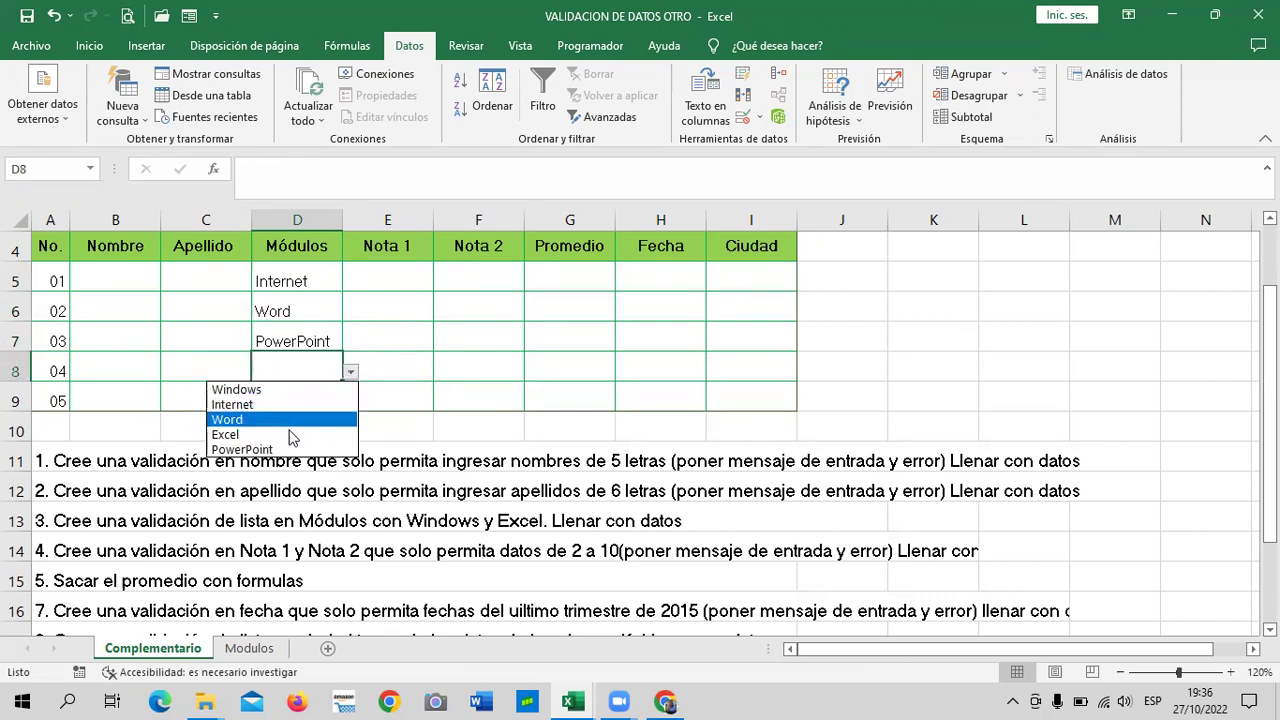
pyautogui.click(293, 434)
pyautogui.click(306, 396)
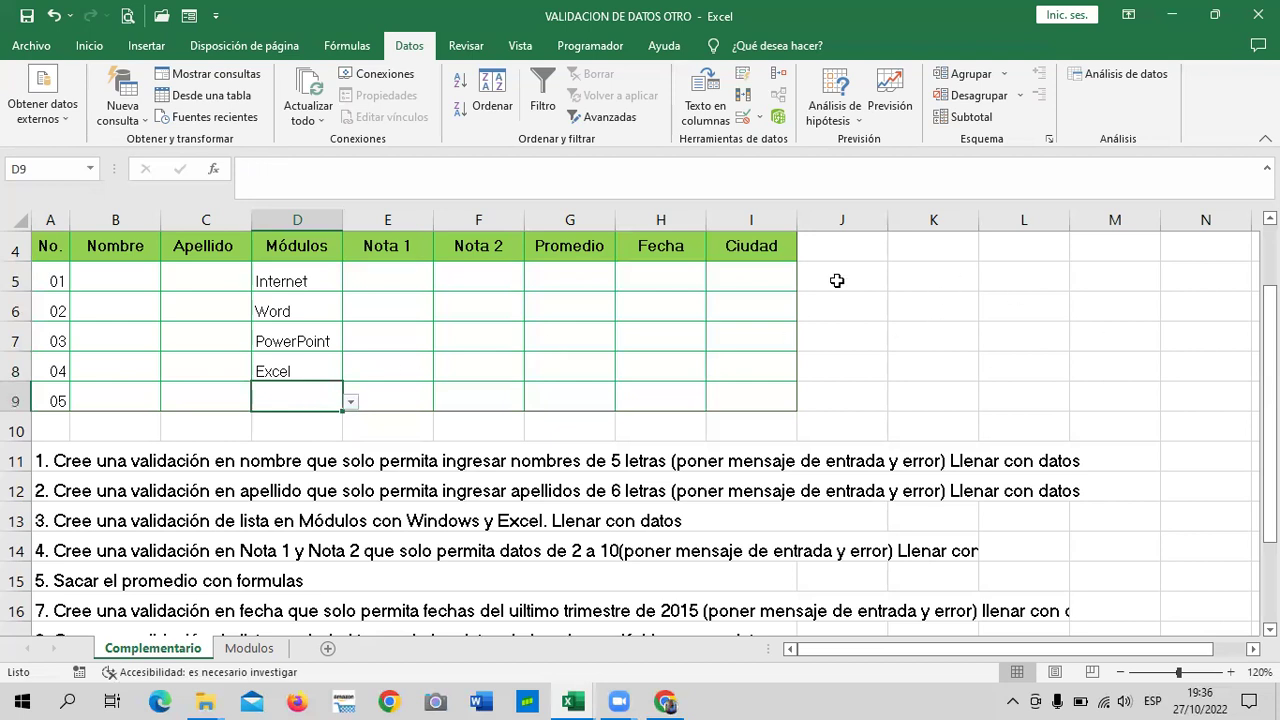
pyautogui.click(351, 401)
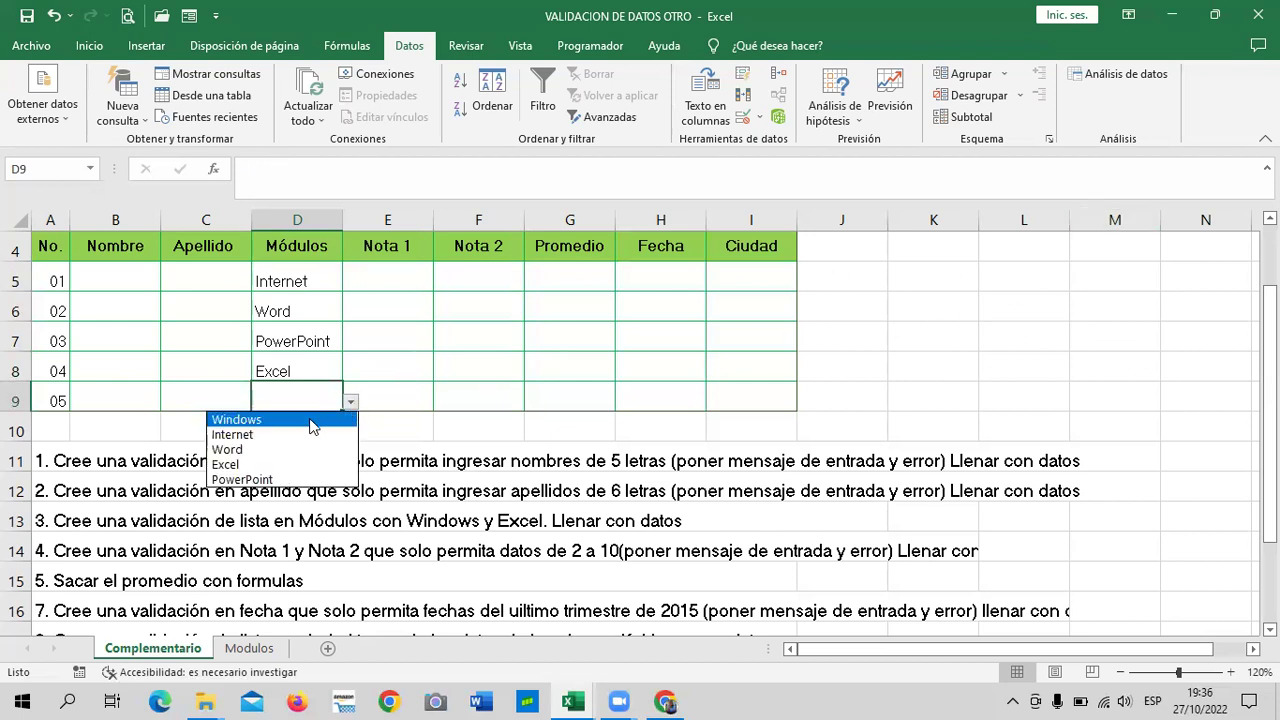
pyautogui.click(236, 419)
# Step: Compare the chosen modules against the list on the Modulos sheet
pyautogui.moveTo(474, 400); pyautogui.dragTo(474, 375)
pyautogui.click(330, 285)
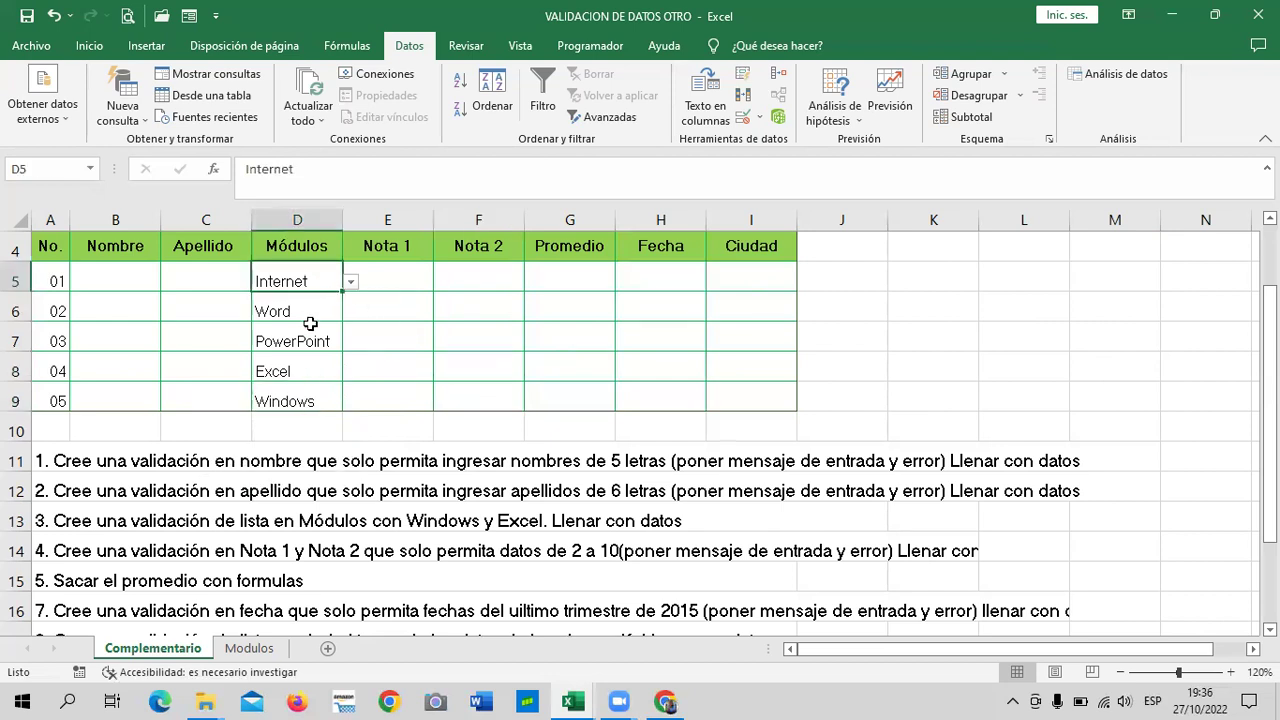
pyautogui.click(249, 648)
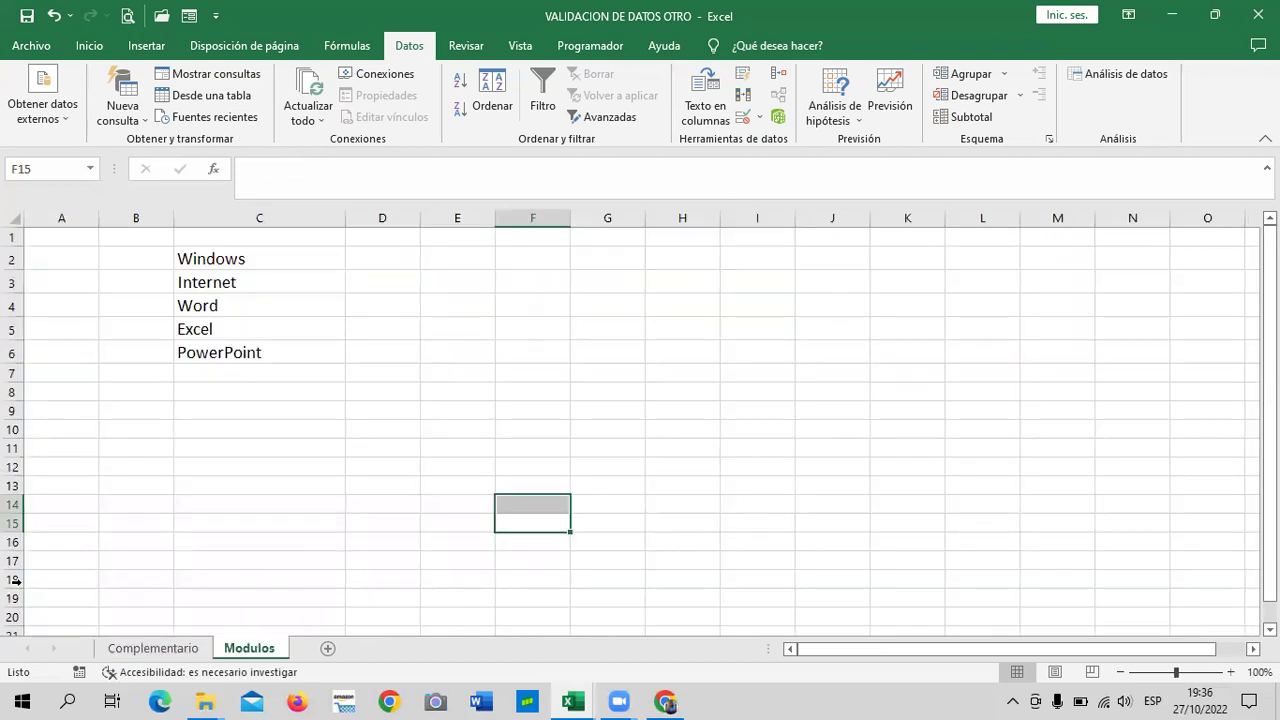
pyautogui.hotkey('ctrl', 'pageup')
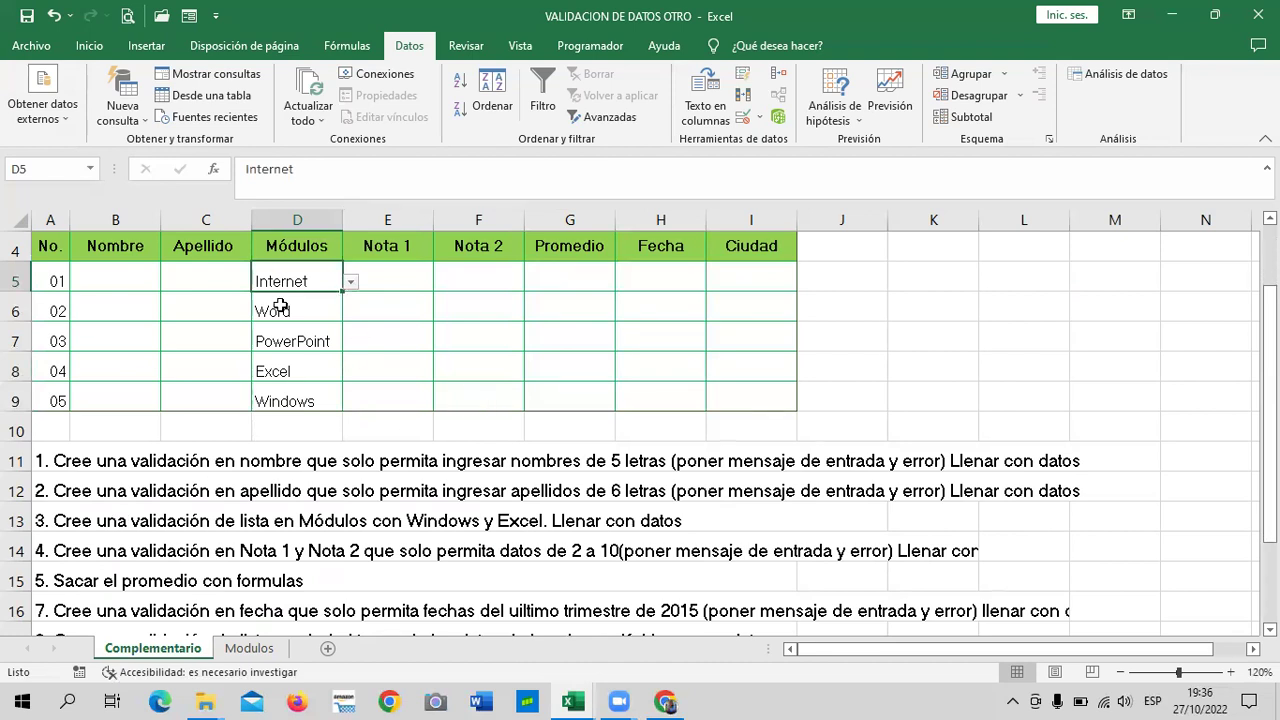
# Step: Review each Módulos entry in D5 to D9, then select all five cells
pyautogui.click(416, 334)
pyautogui.click(306, 304)
pyautogui.click(316, 342)
pyautogui.click(298, 401)
pyautogui.click(300, 372)
pyautogui.click(297, 340)
pyautogui.click(270, 304)
pyautogui.click(288, 274)
pyautogui.click(308, 334)
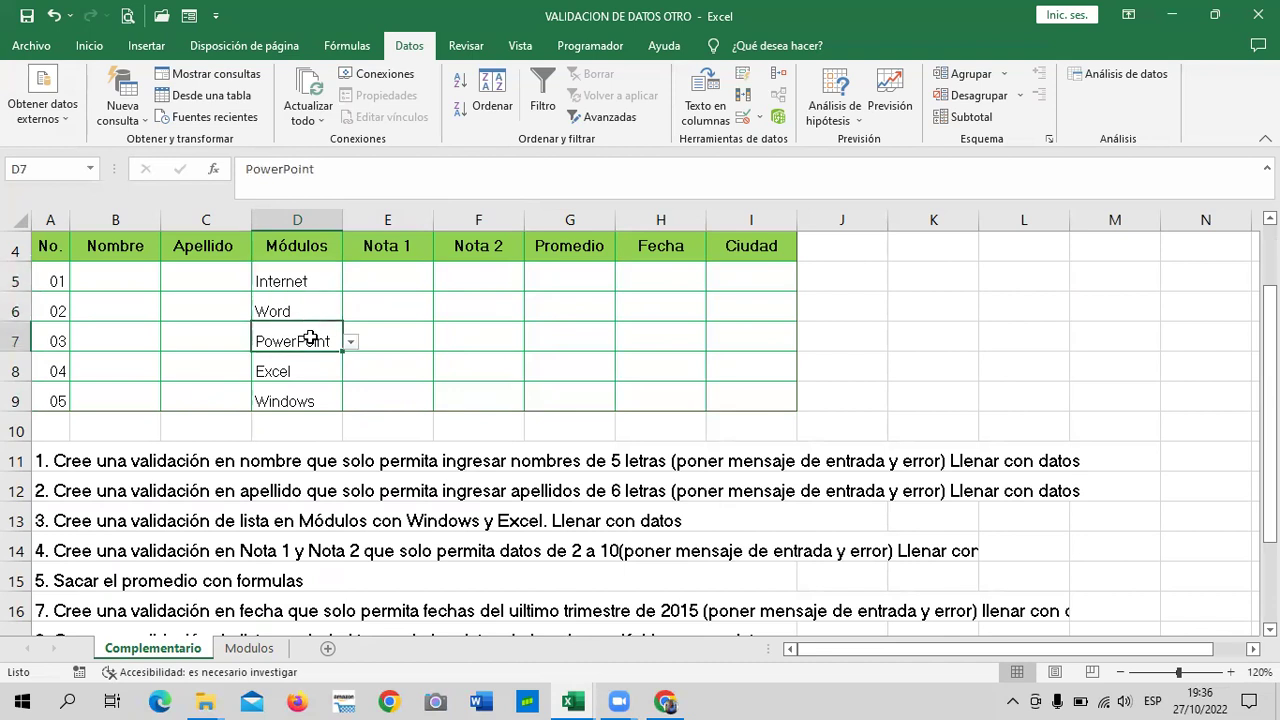
pyautogui.click(296, 365)
pyautogui.click(288, 401)
pyautogui.moveTo(318, 275); pyautogui.dragTo(310, 395)
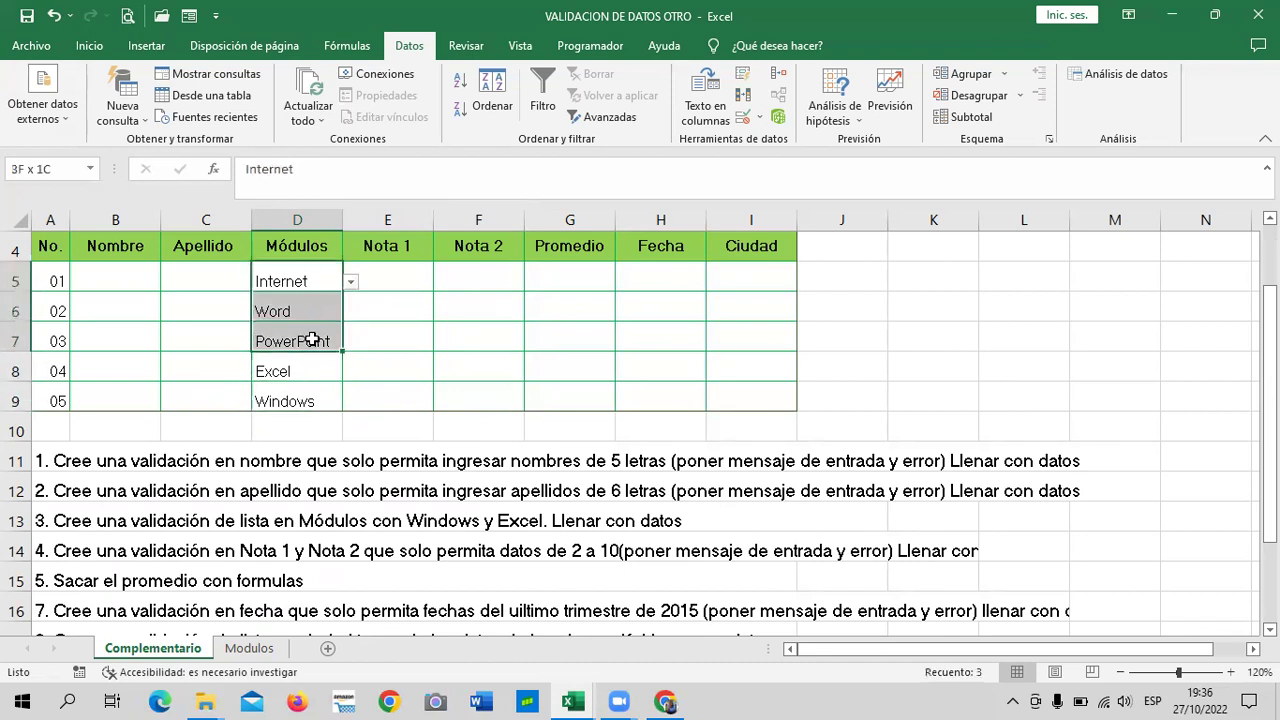
# Step: Add the input message 'Seleccione un modulo de lista' to the D5:D9 validation
pyautogui.click(742, 116)
pyautogui.click(840, 245)
pyautogui.click(798, 386)
pyautogui.write('Seleccione')
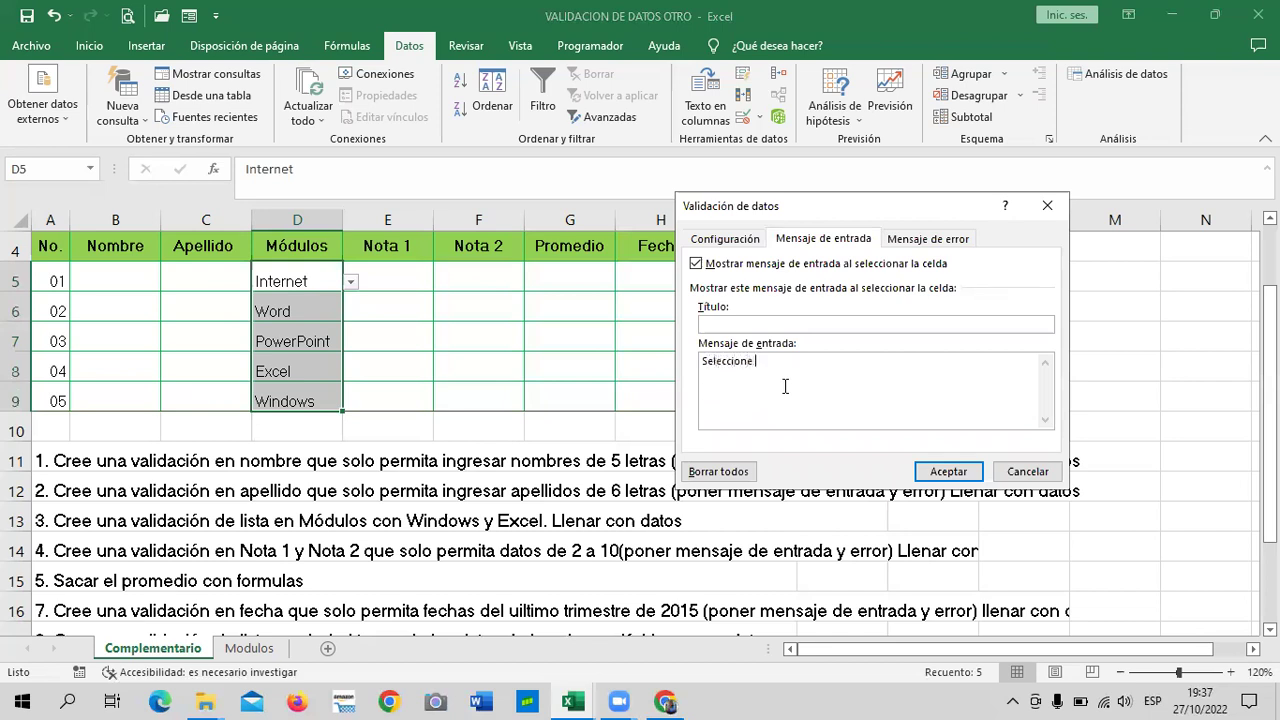
pyautogui.write('odulo de lista')
pyautogui.click(948, 471)
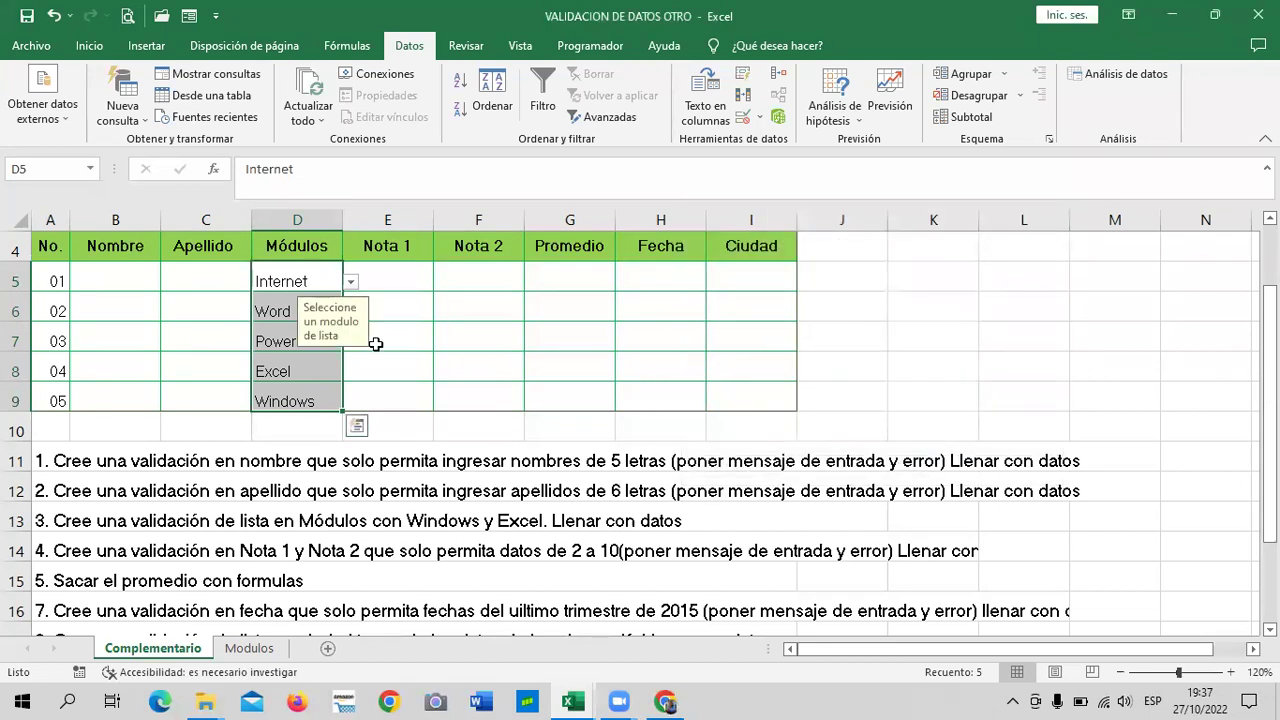
pyautogui.click(285, 281)
pyautogui.click(281, 310)
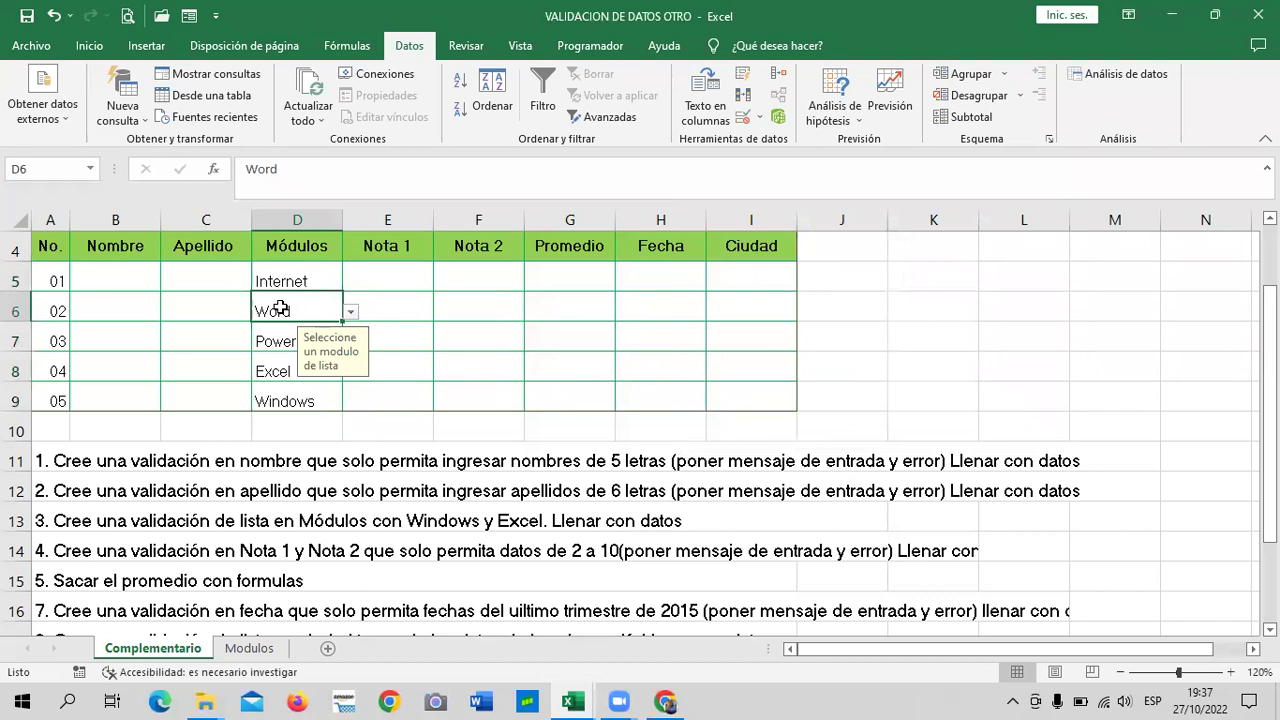
pyautogui.click(278, 338)
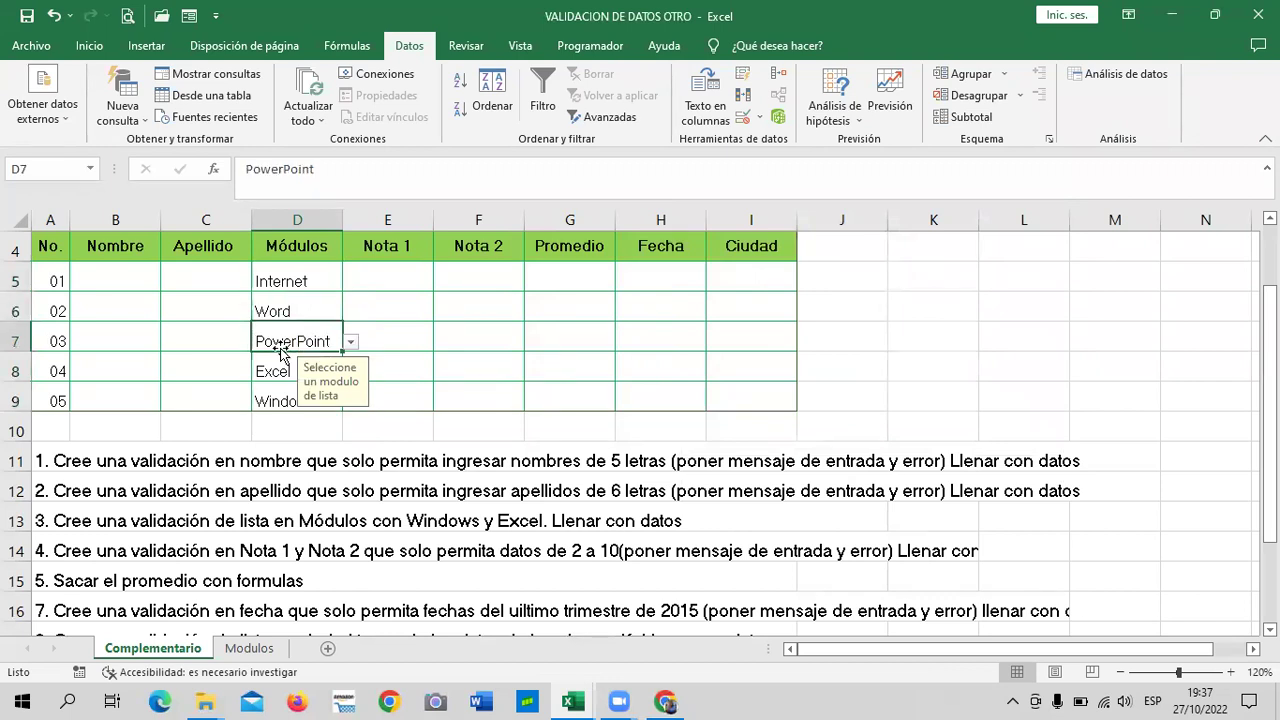
pyautogui.click(285, 371)
pyautogui.click(283, 402)
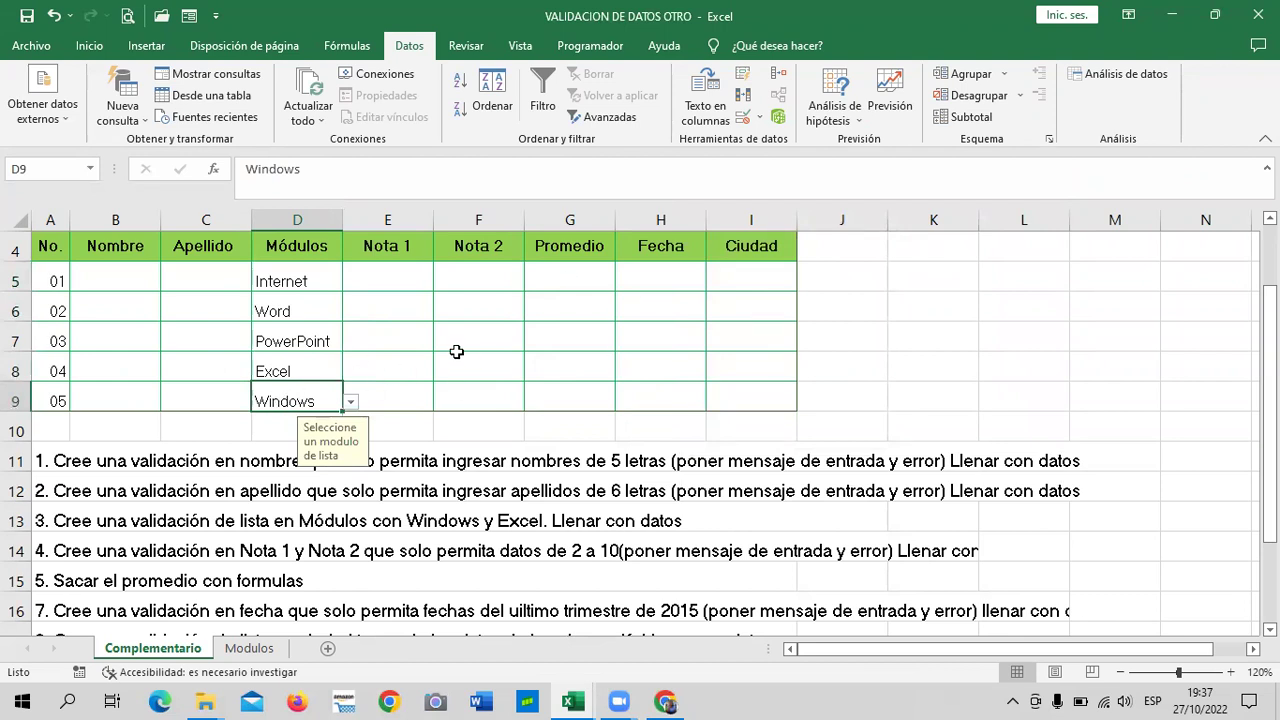
pyautogui.click(302, 281)
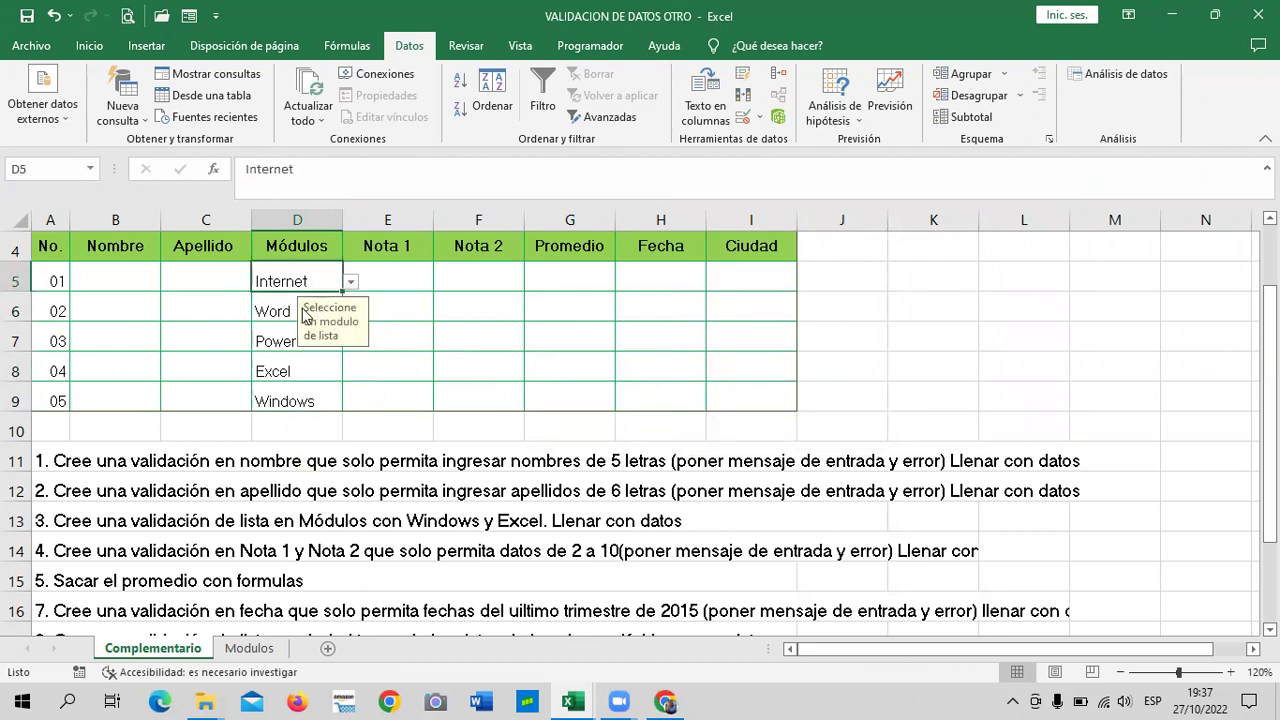
pyautogui.click(268, 304)
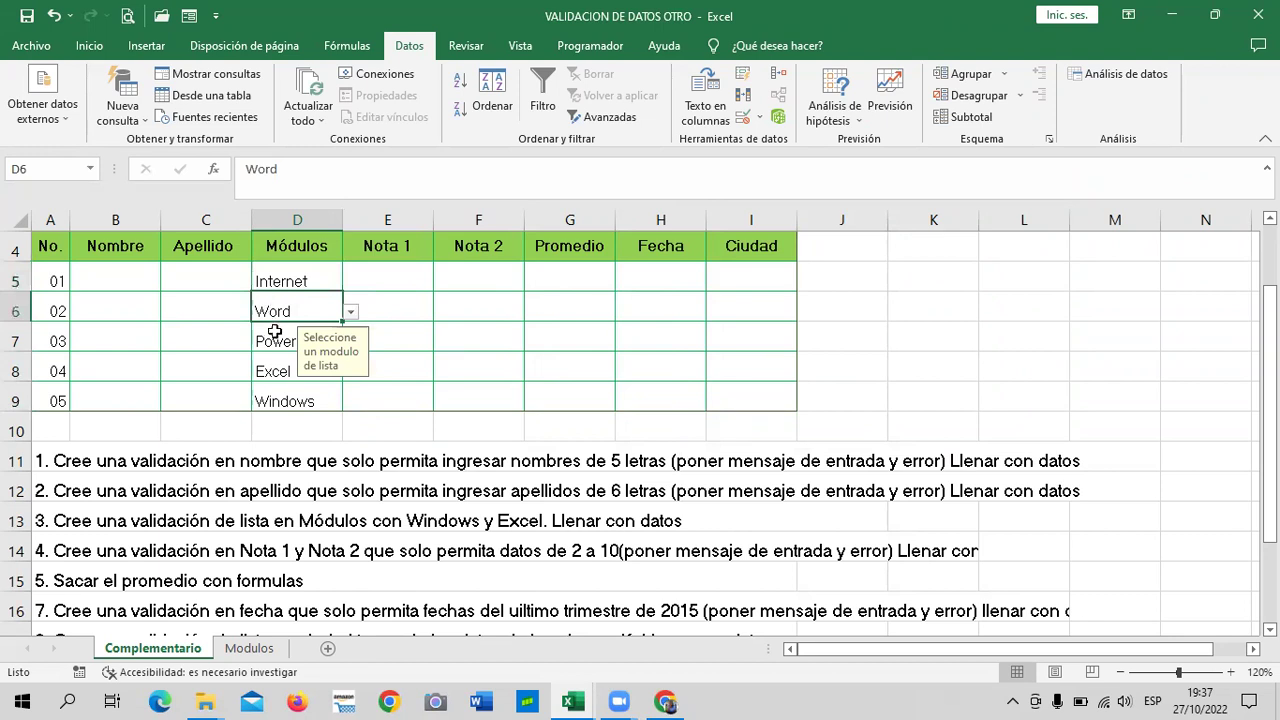
pyautogui.click(276, 342)
pyautogui.click(281, 370)
pyautogui.click(286, 397)
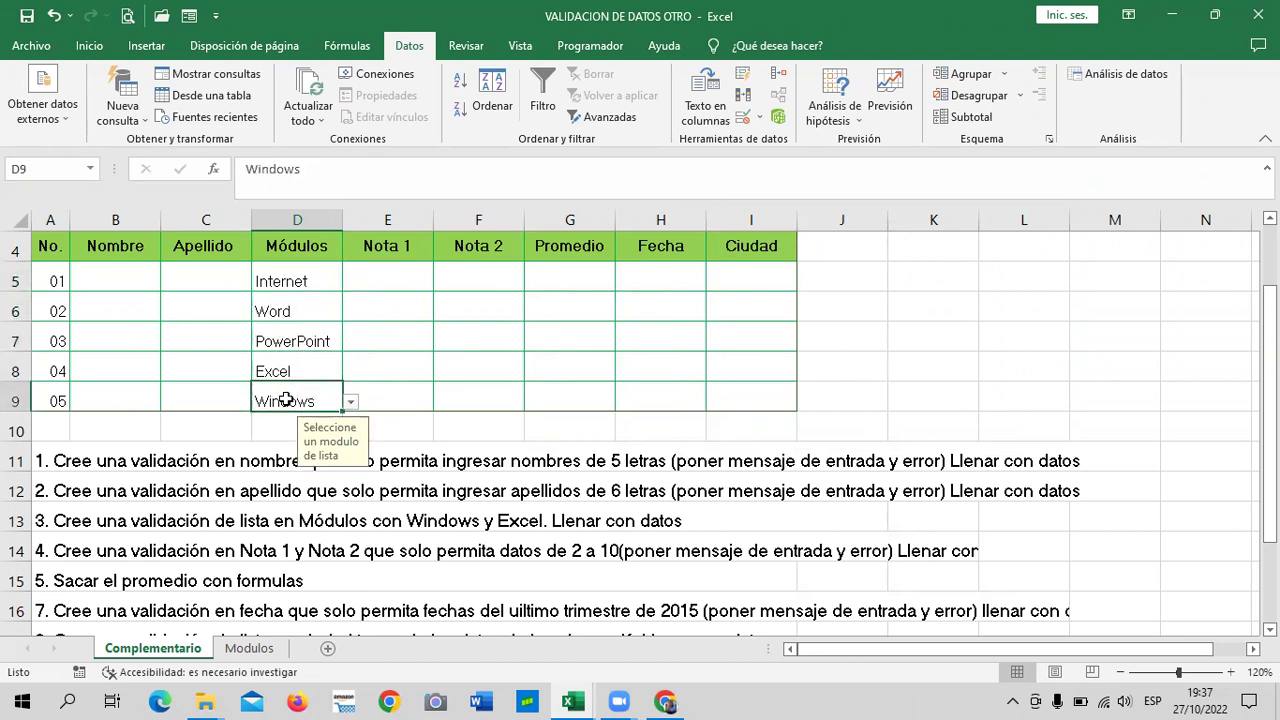
pyautogui.click(350, 401)
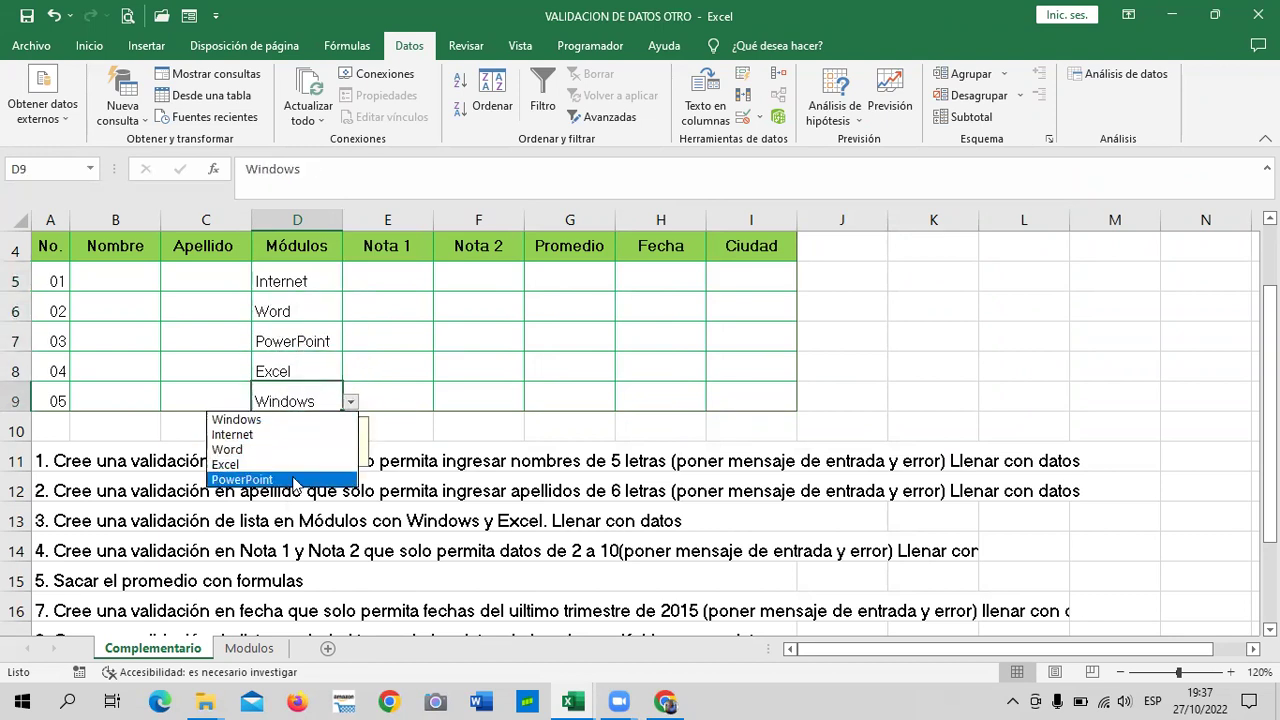
pyautogui.click(350, 401)
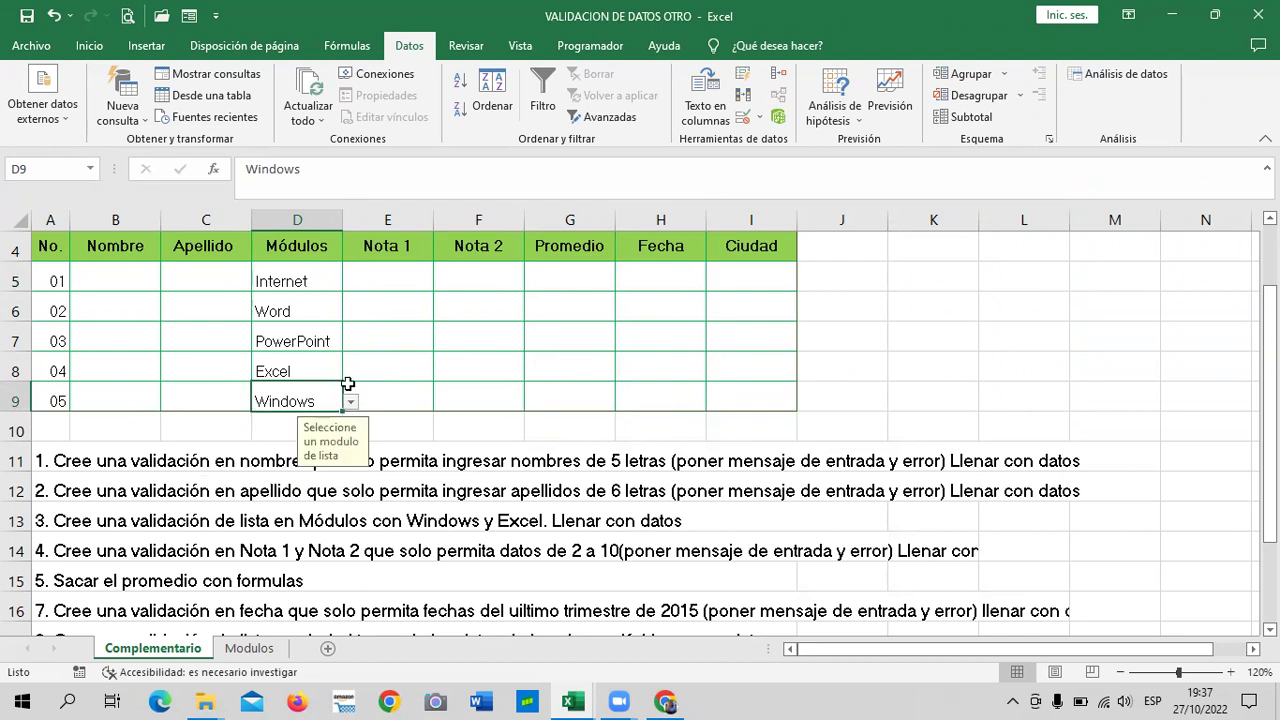
pyautogui.click(310, 368)
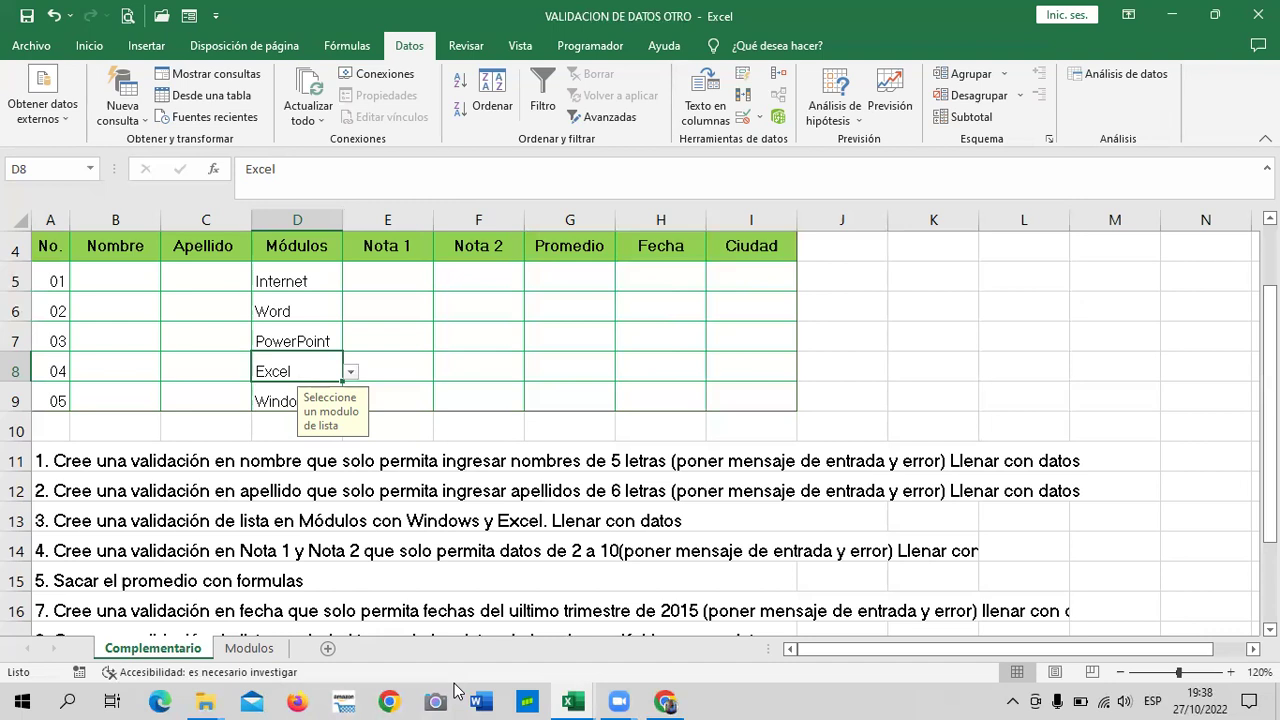
pyautogui.click(265, 394)
pyautogui.click(313, 276)
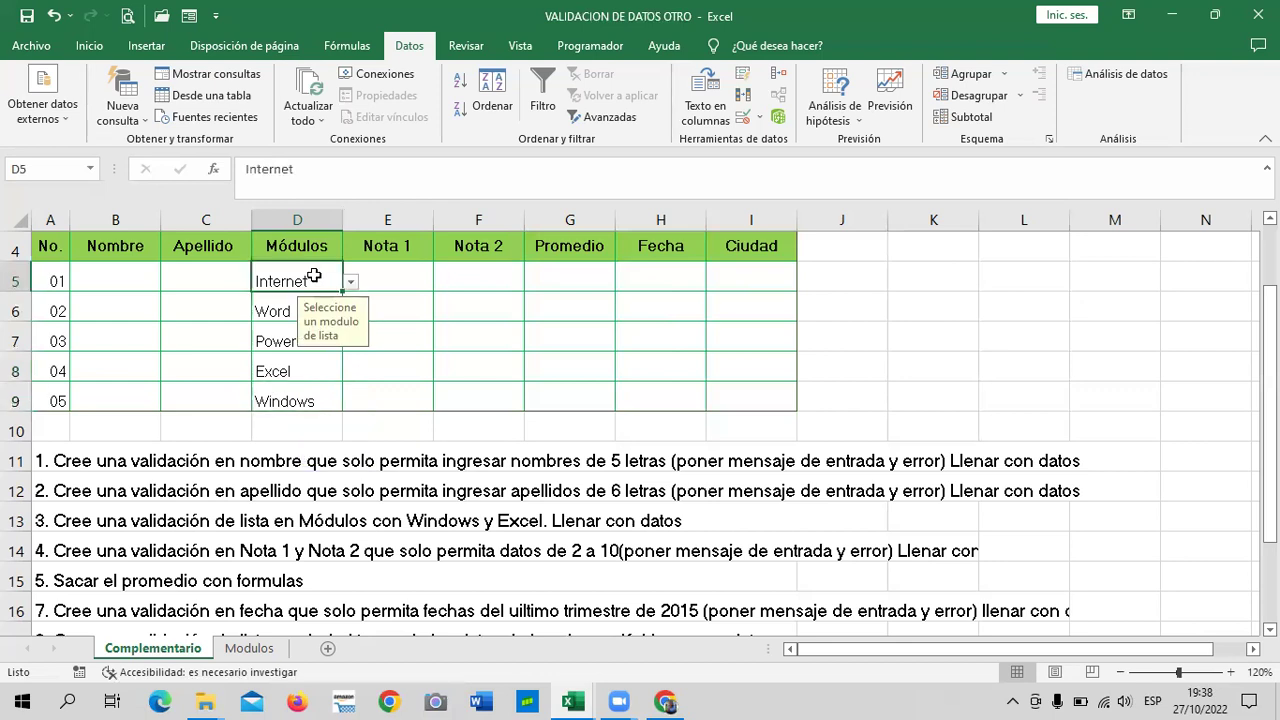
pyautogui.click(285, 304)
pyautogui.click(277, 341)
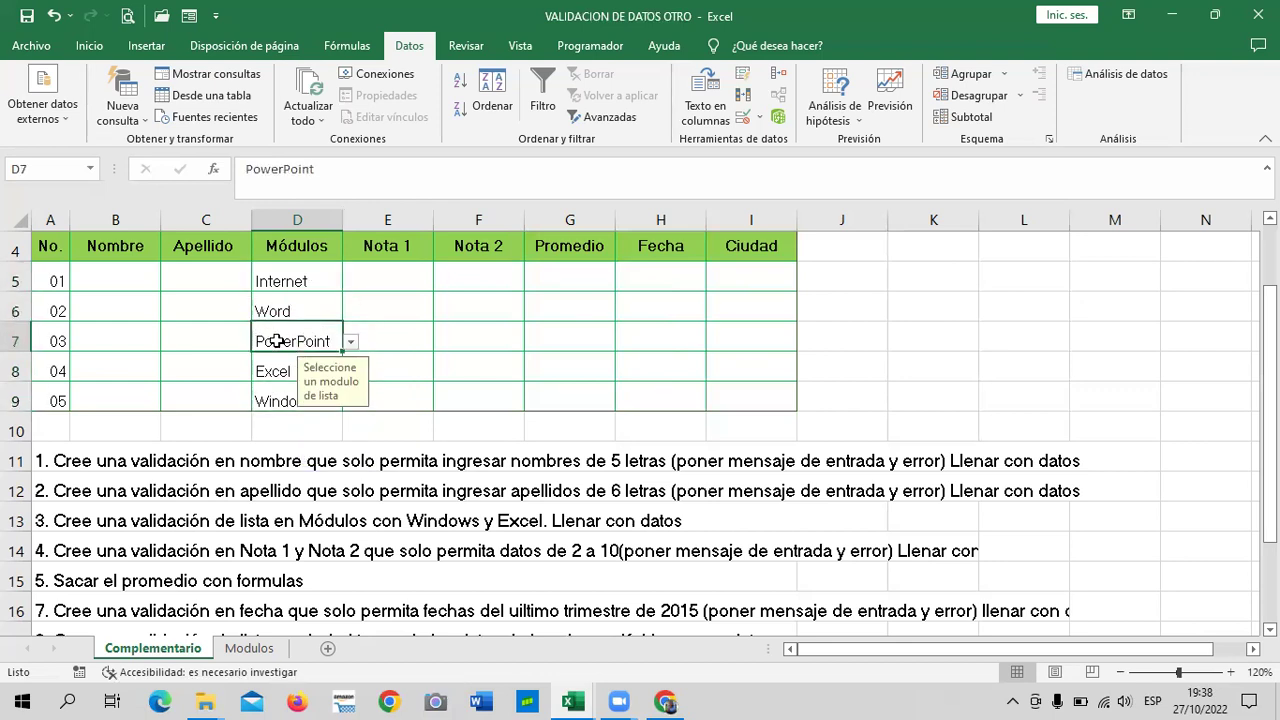
pyautogui.click(260, 369)
pyautogui.click(268, 400)
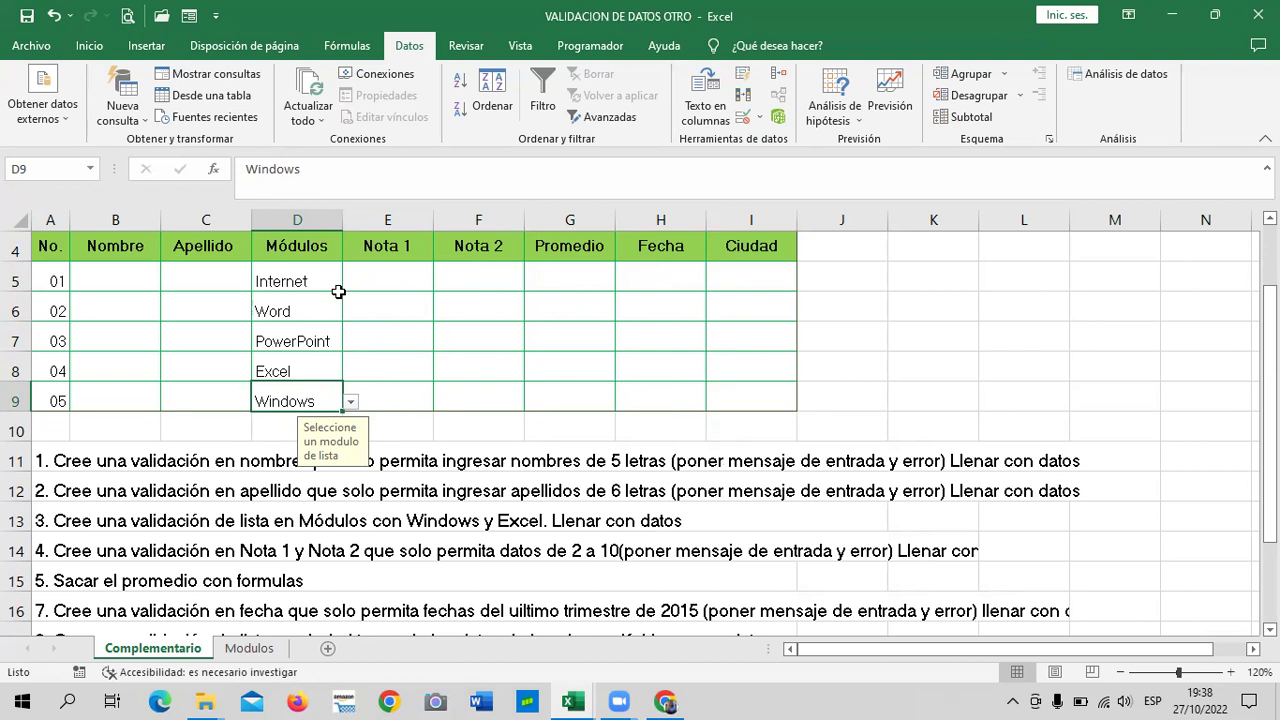
pyautogui.click(301, 281)
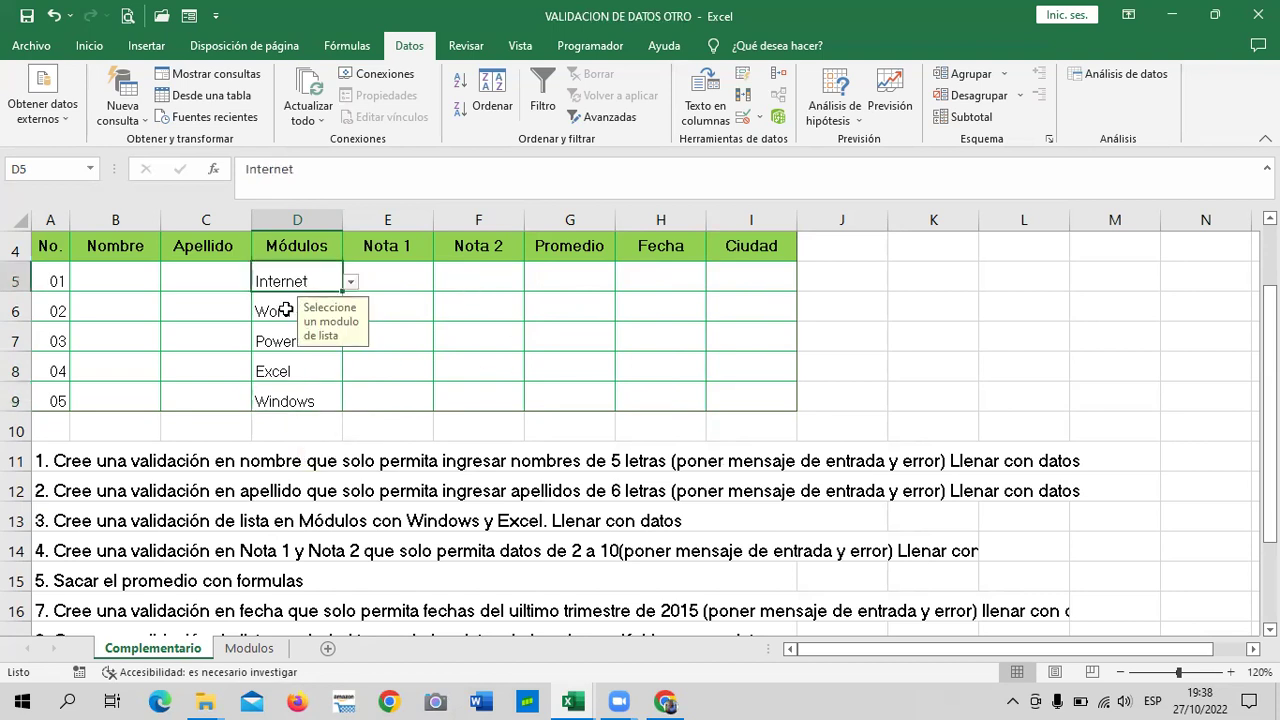
pyautogui.click(280, 305)
pyautogui.click(276, 338)
pyautogui.click(272, 372)
pyautogui.click(274, 390)
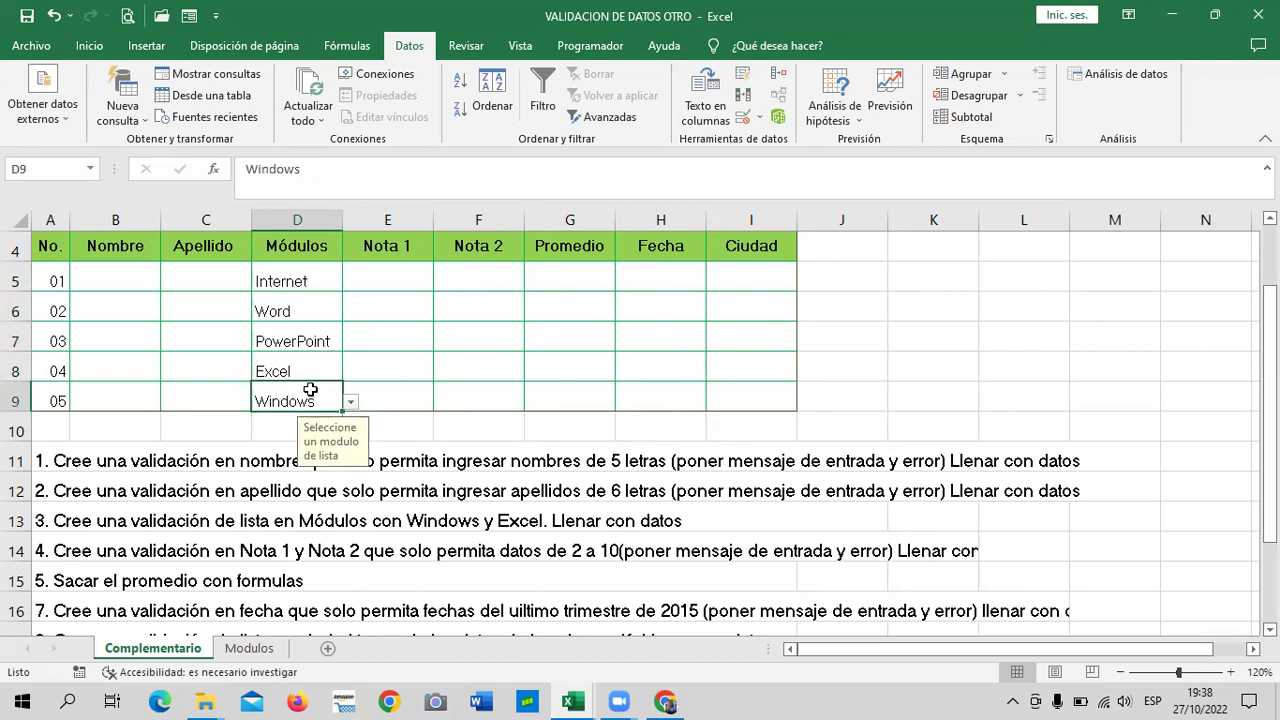
pyautogui.click(423, 388)
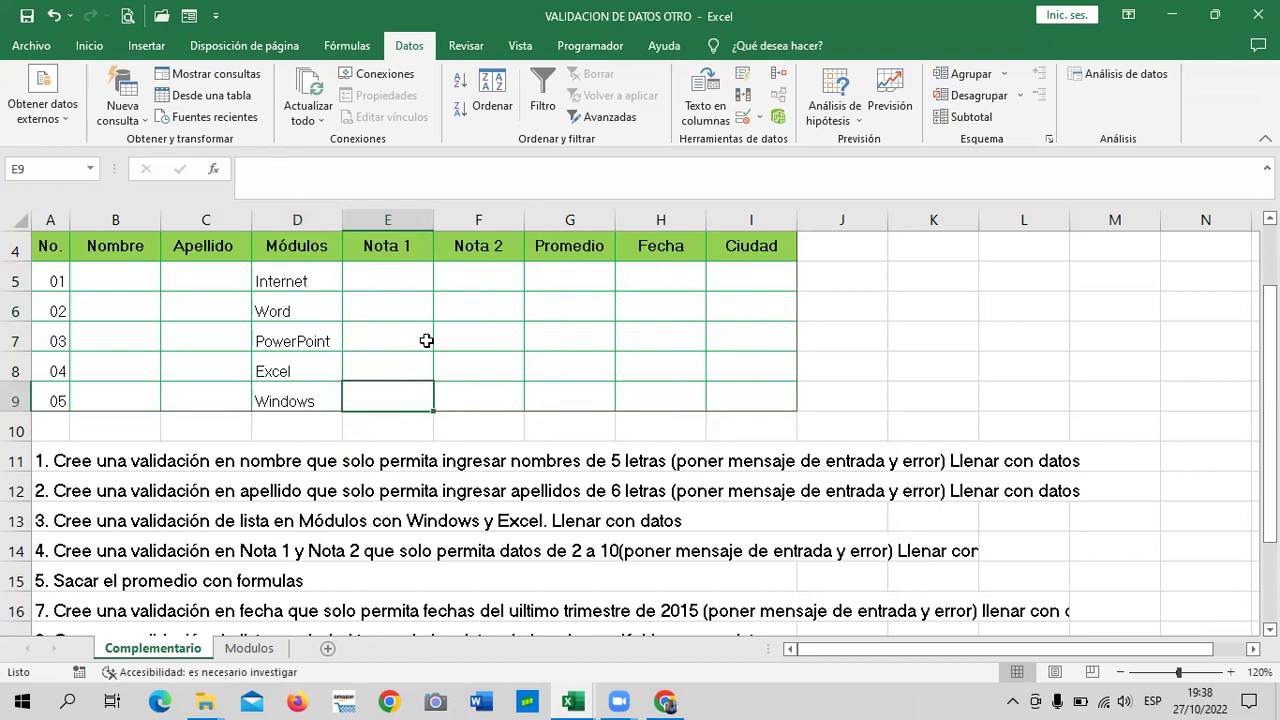
pyautogui.click(398, 273)
pyautogui.scroll(-1, 168, 578)
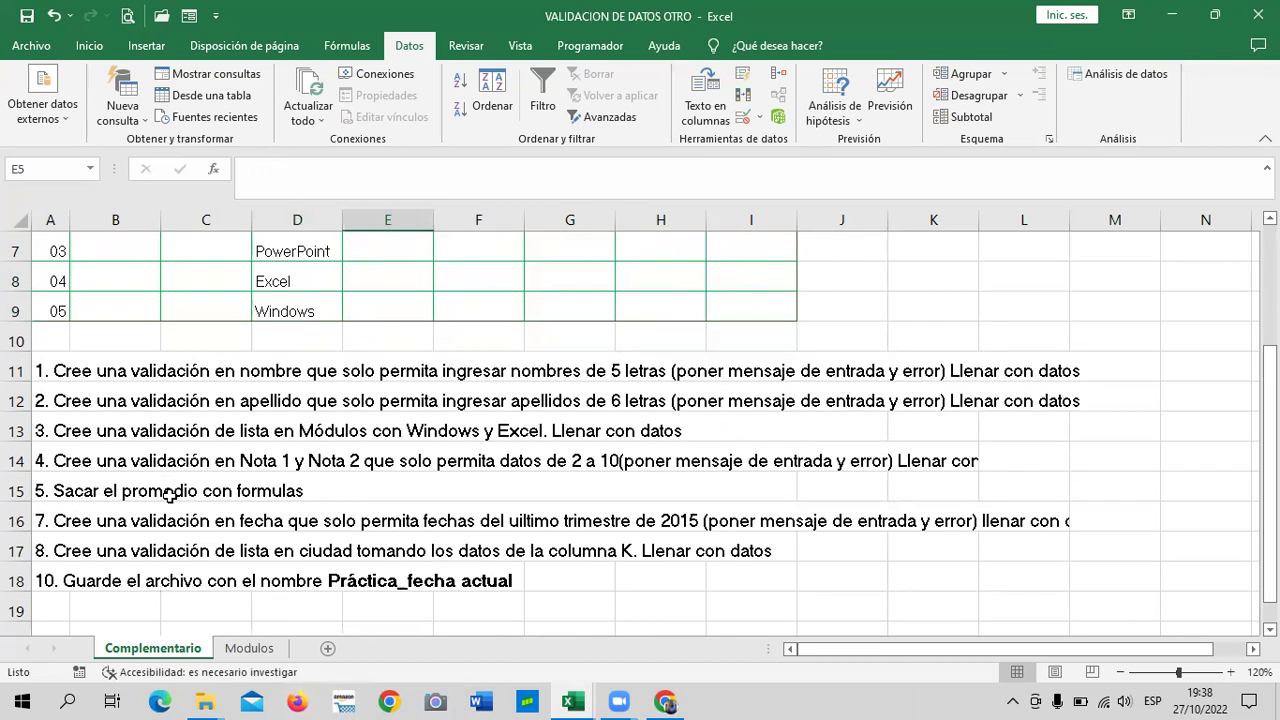
pyautogui.scroll(2, 170, 490)
pyautogui.scroll(-1, 126, 545)
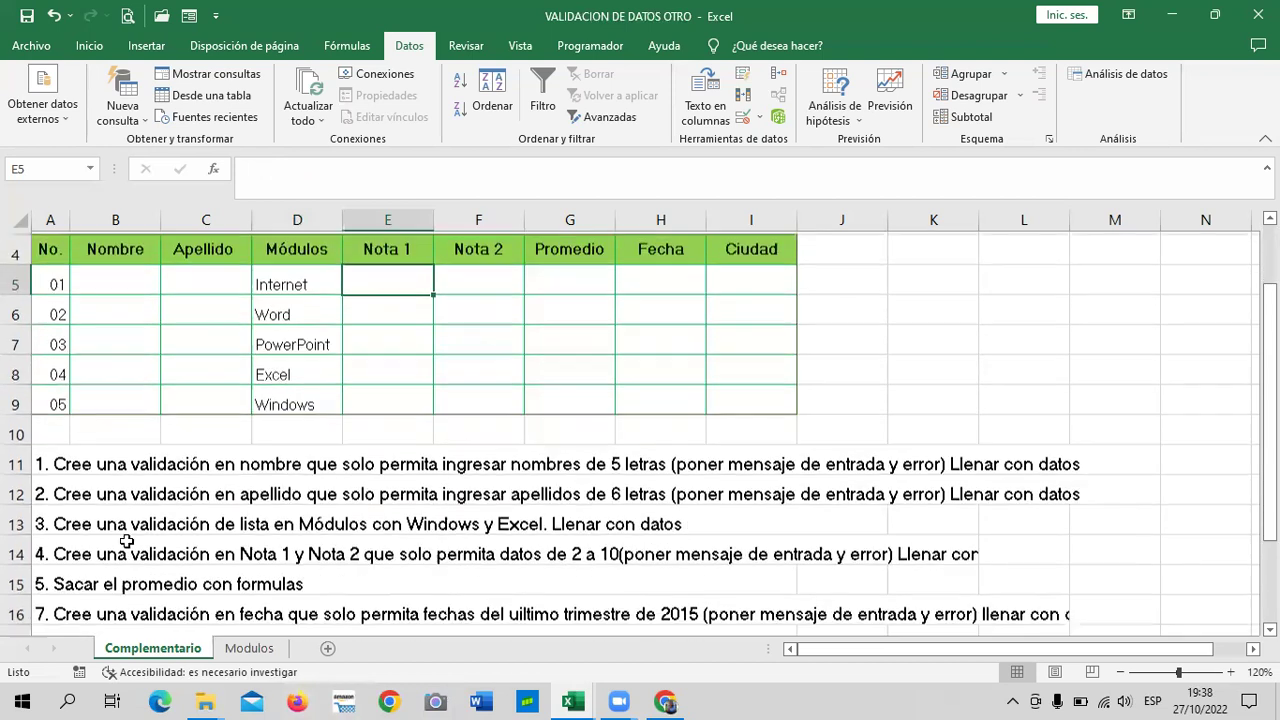
pyautogui.click(48, 553)
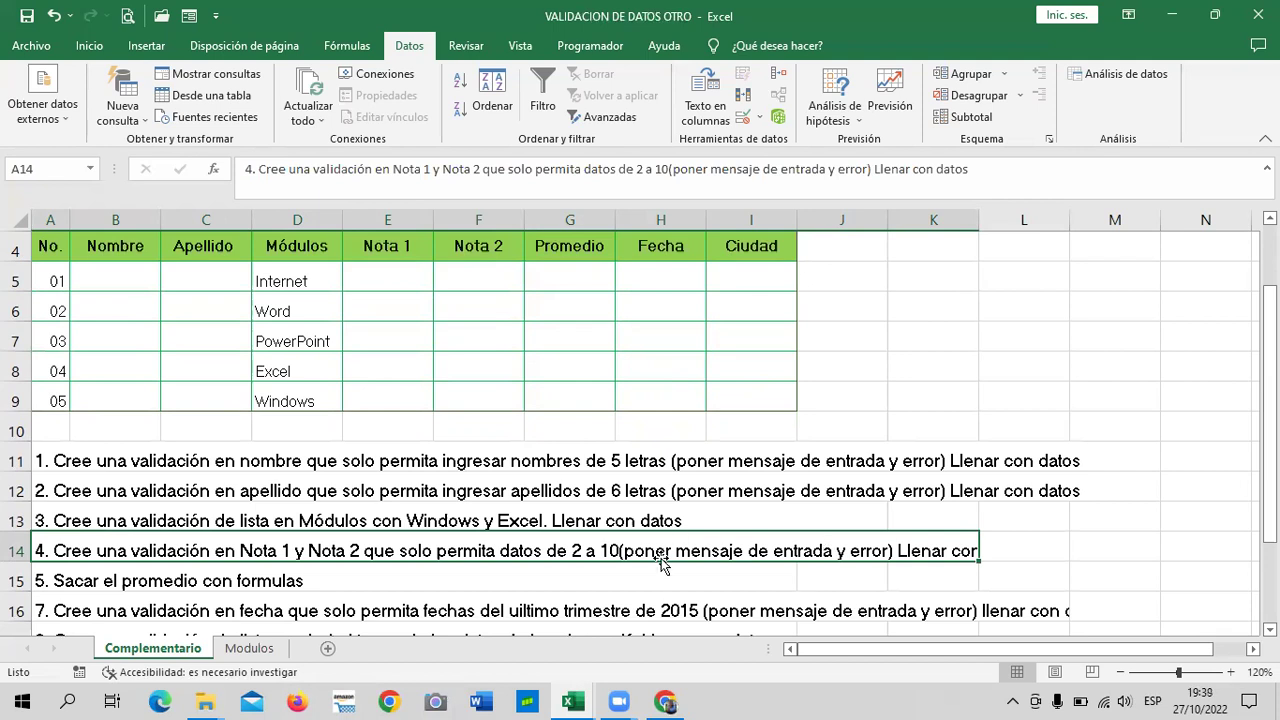
pyautogui.moveTo(230, 550)
pyautogui.mouseDown()
pyautogui.moveTo(853, 571)
pyautogui.moveTo(1010, 550)
pyautogui.mouseUp()
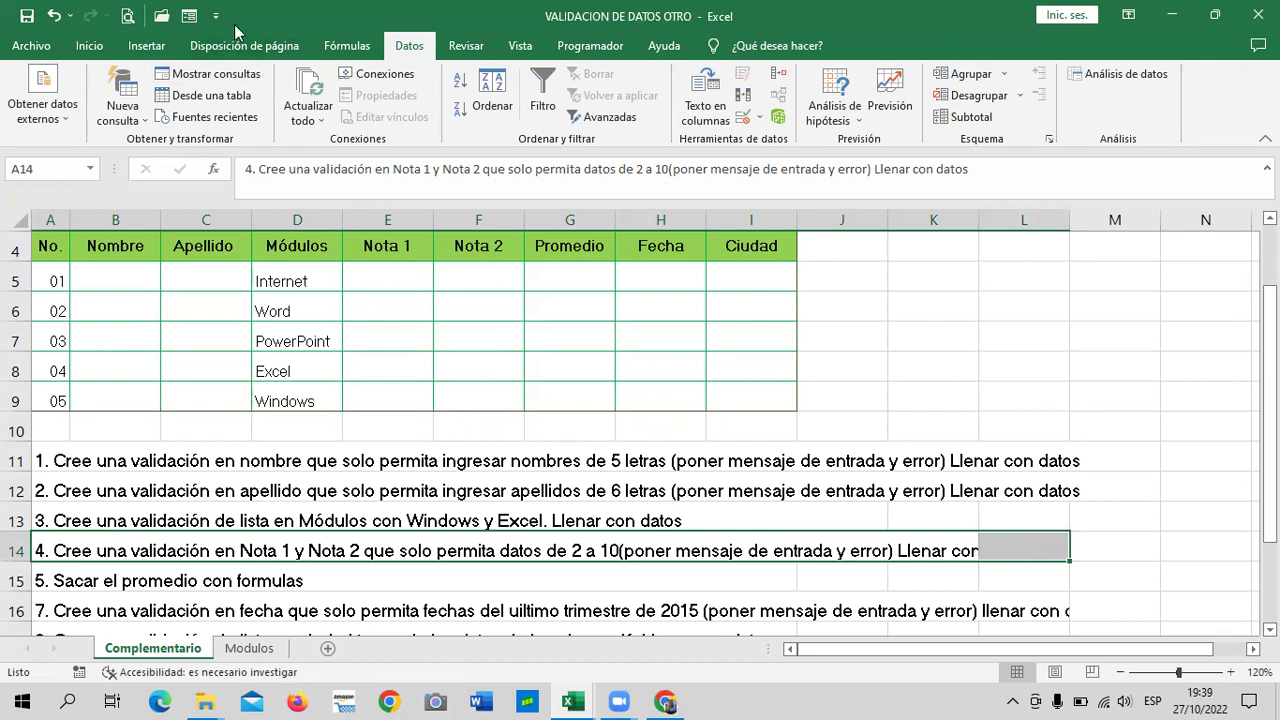
# Step: Merge instruction row 14 across to column L and left-align its text
pyautogui.click(89, 46)
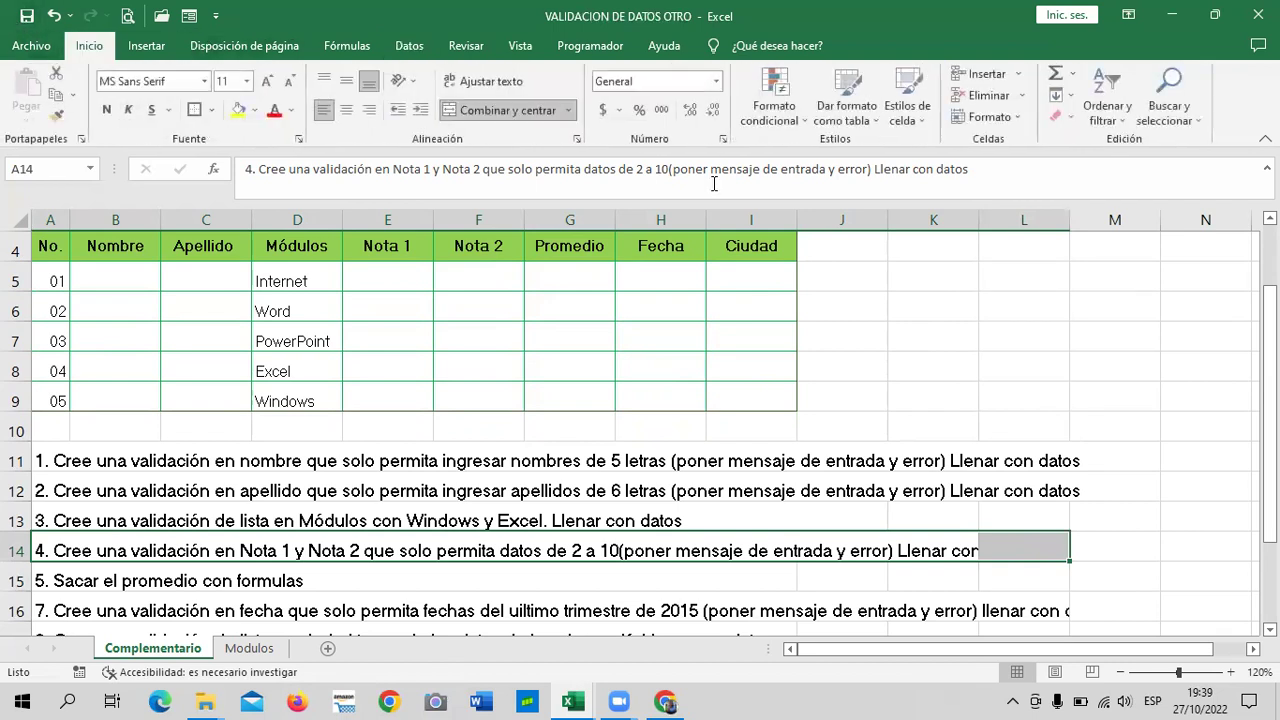
pyautogui.click(516, 112)
pyautogui.click(324, 110)
pyautogui.click(877, 468)
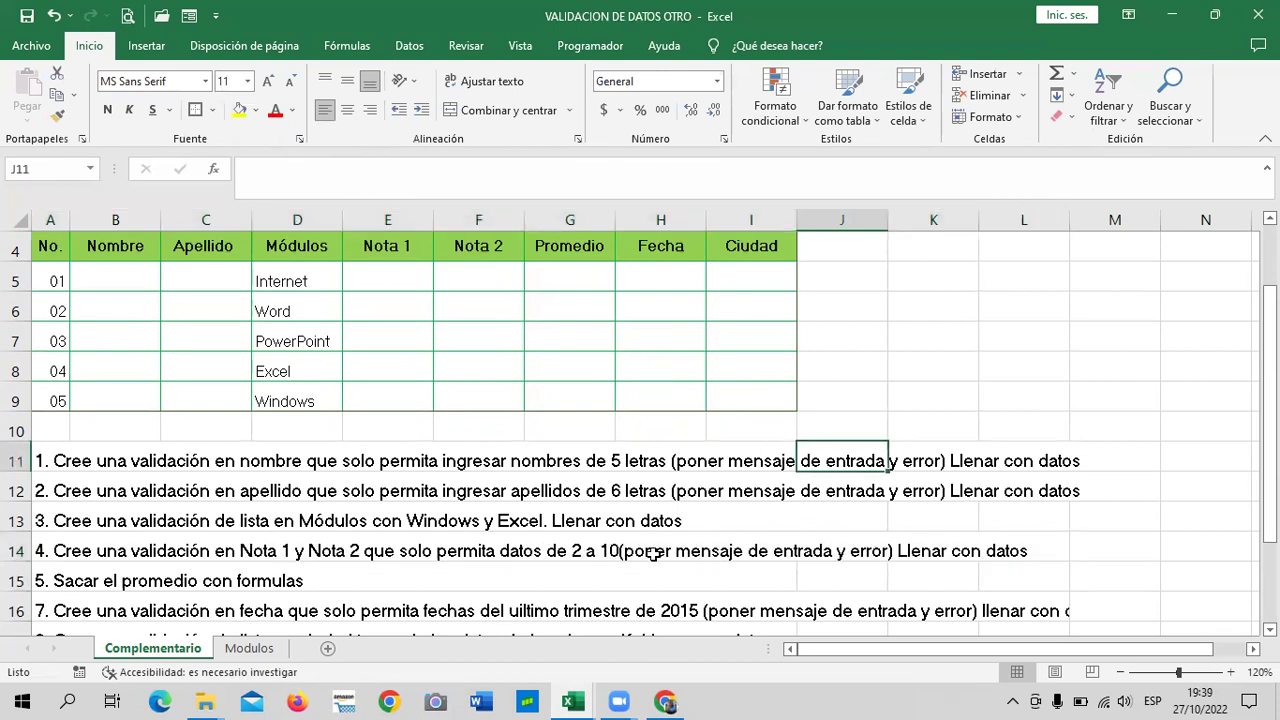
pyautogui.click(585, 550)
pyautogui.doubleClick(585, 550)
pyautogui.press('Escape')
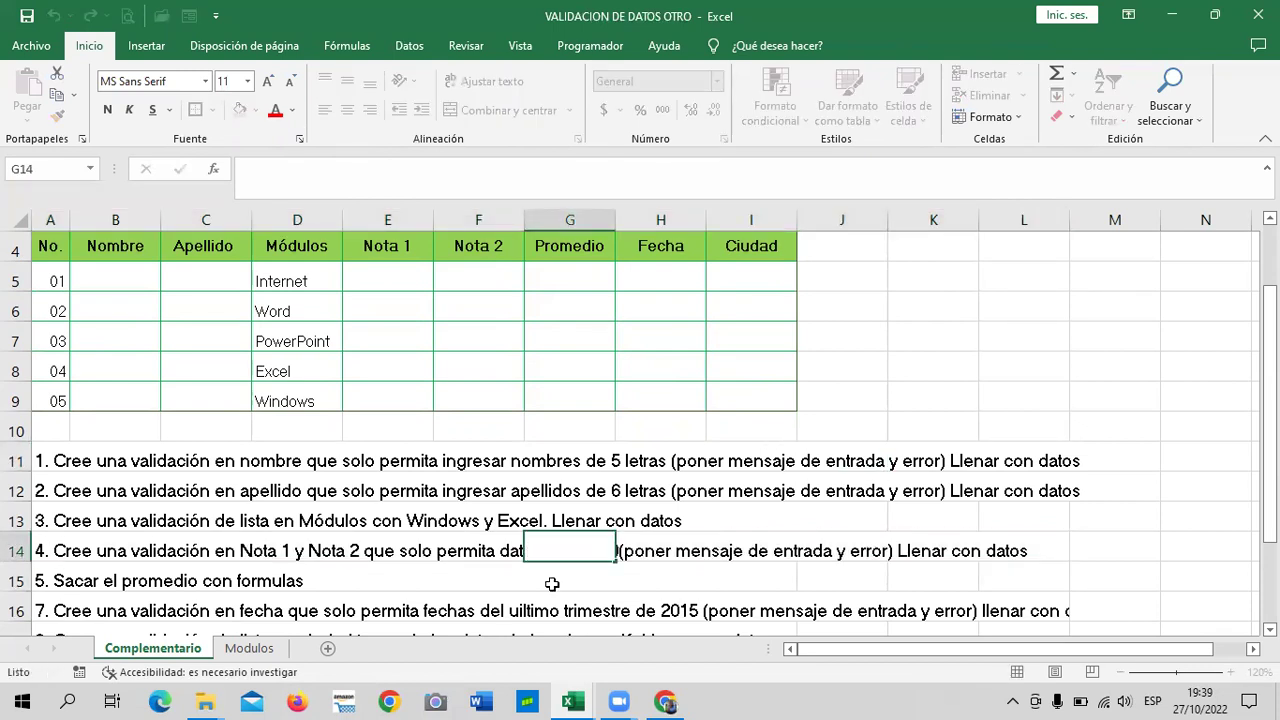
pyautogui.press('Down')
pyautogui.press('Down')
pyautogui.click(540, 548)
pyautogui.click(200, 572)
pyautogui.moveTo(60, 550); pyautogui.dragTo(1010, 556)
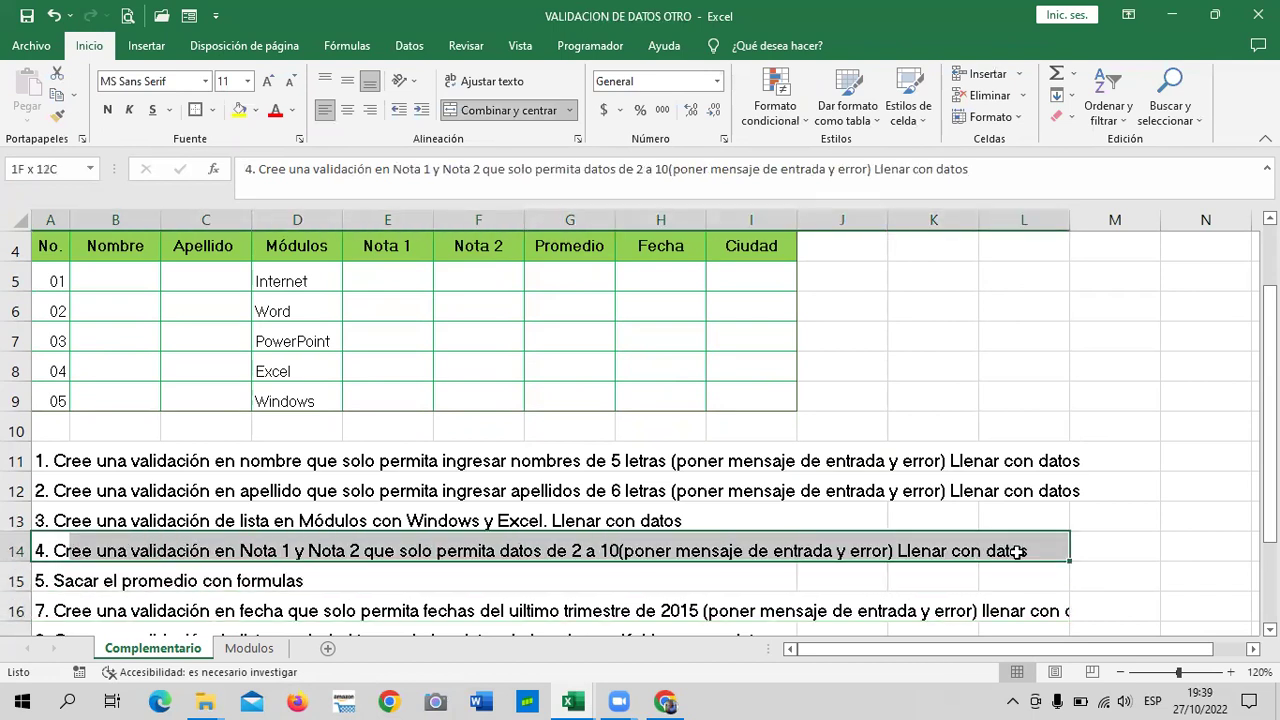
pyautogui.click(503, 112)
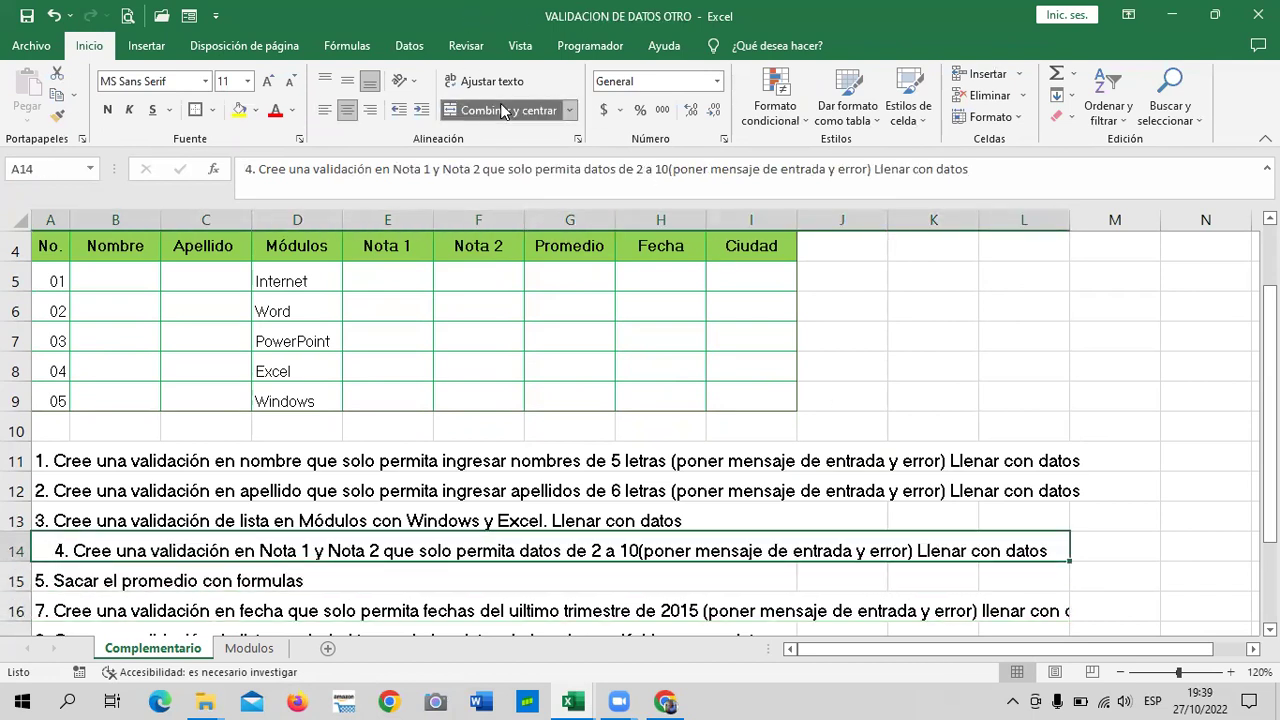
pyautogui.click(325, 110)
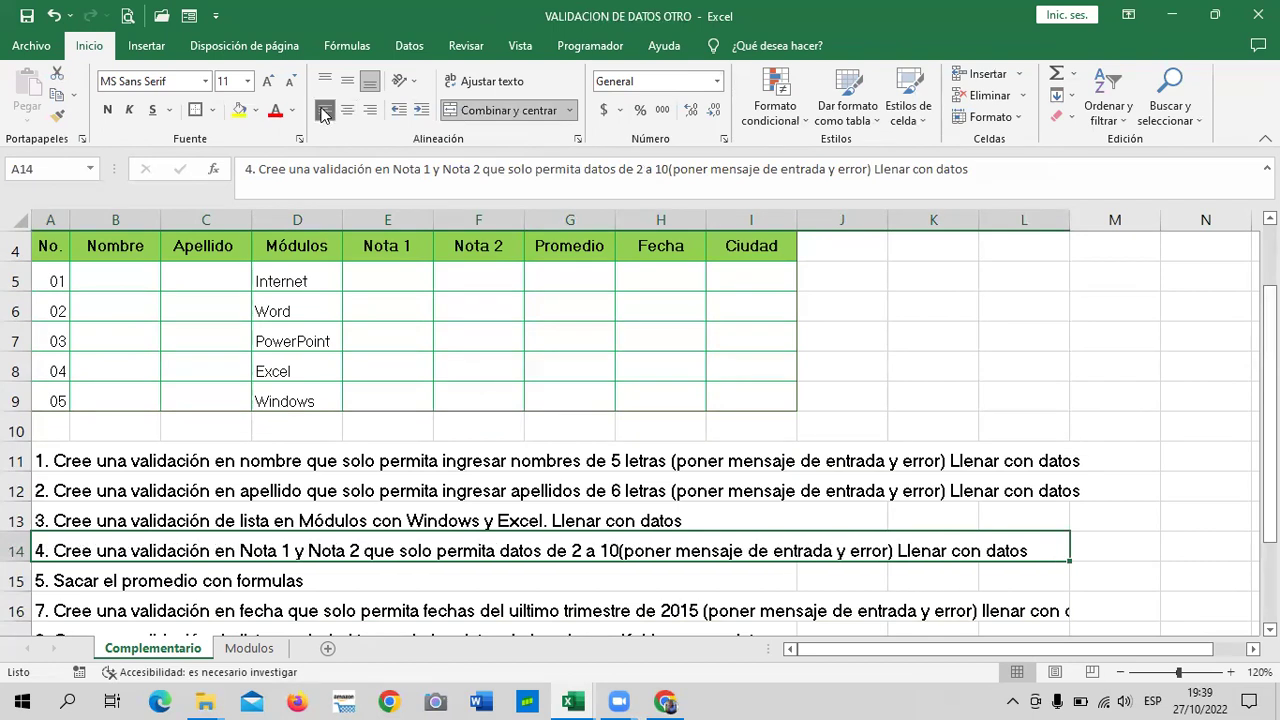
# Step: Change instruction 4's range from '2 a 10' to '6 a 10'
pyautogui.click(716, 570)
pyautogui.click(585, 550)
pyautogui.doubleClick(578, 550)
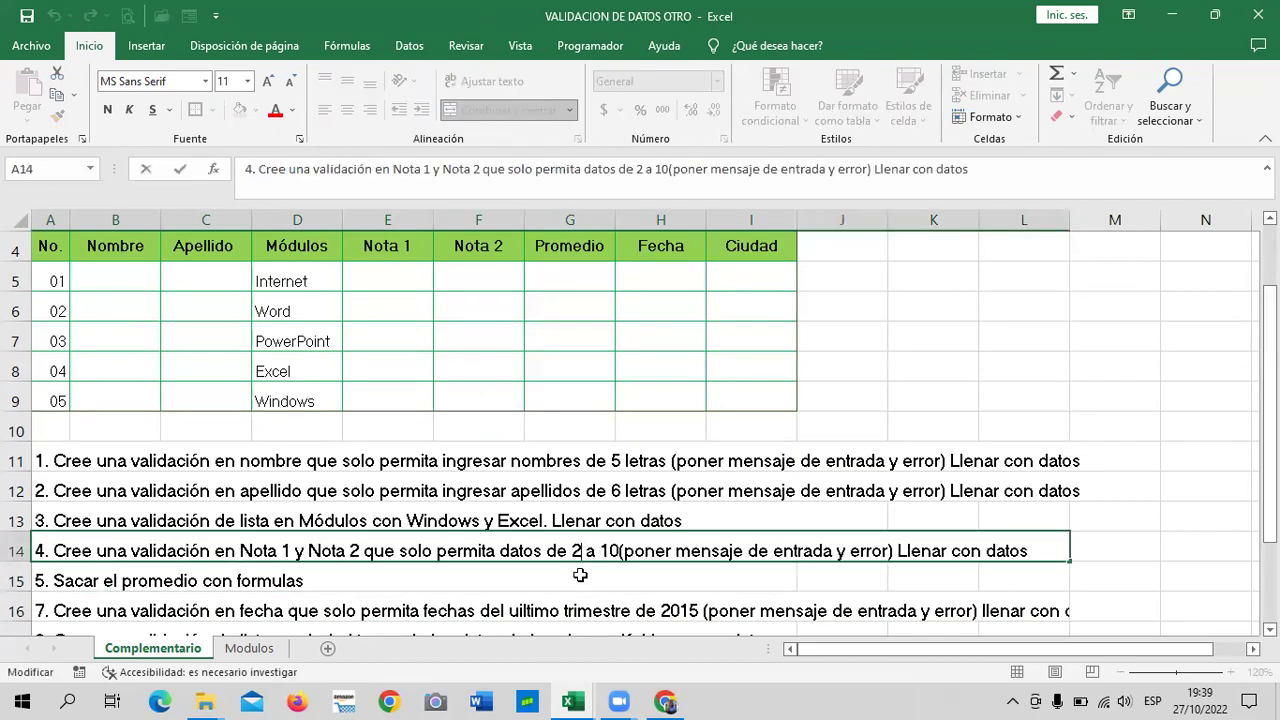
pyautogui.press('BackSpace')
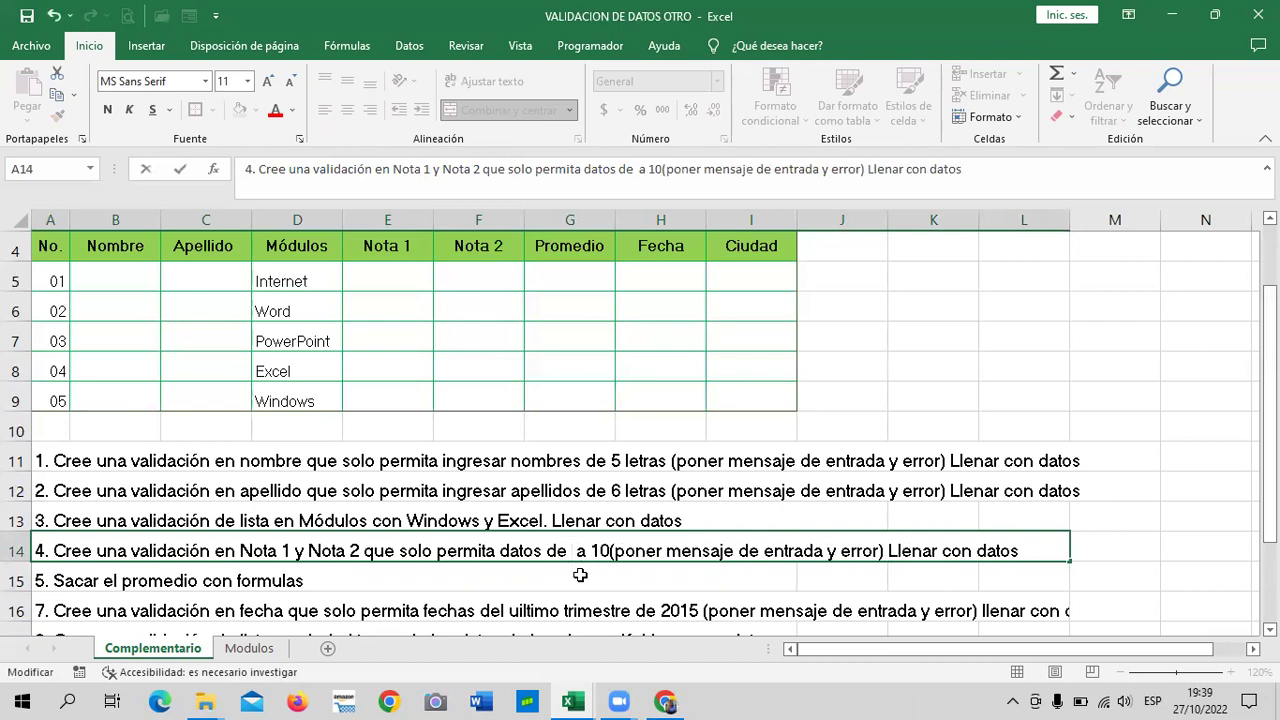
pyautogui.write('6')
pyautogui.click(580, 575)
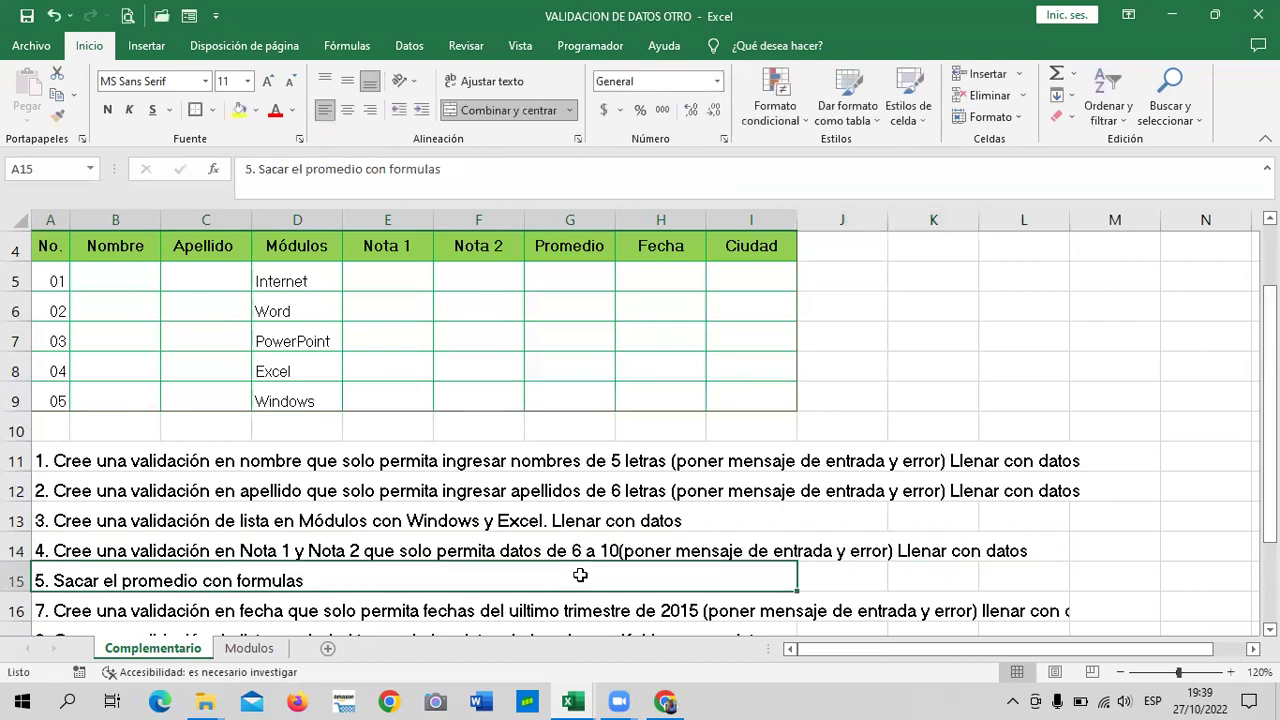
pyautogui.click(745, 552)
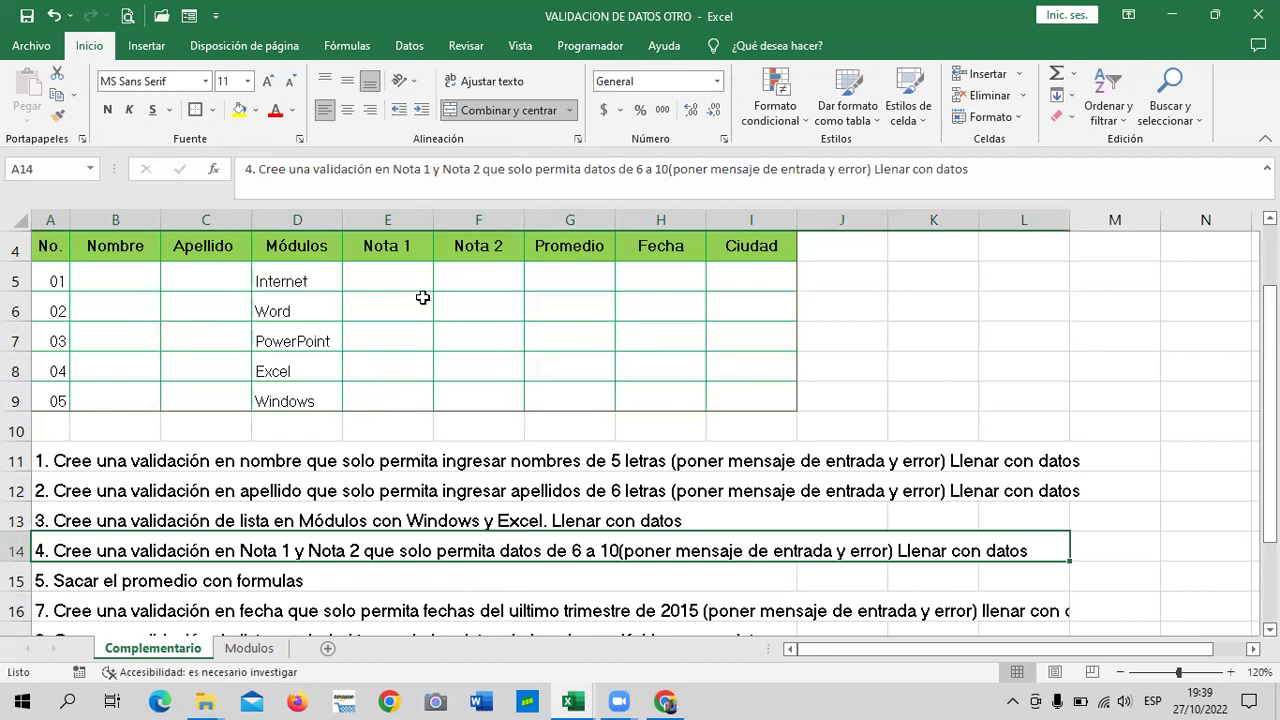
# Step: Select the Nota 1 and Nota 2 cells for rows 5 to 9
pyautogui.scroll(1, 547, 410)
pyautogui.scroll(-1, 408, 414)
pyautogui.moveTo(396, 283); pyautogui.dragTo(507, 402)
pyautogui.click(563, 377)
pyautogui.moveTo(405, 277); pyautogui.dragTo(508, 397)
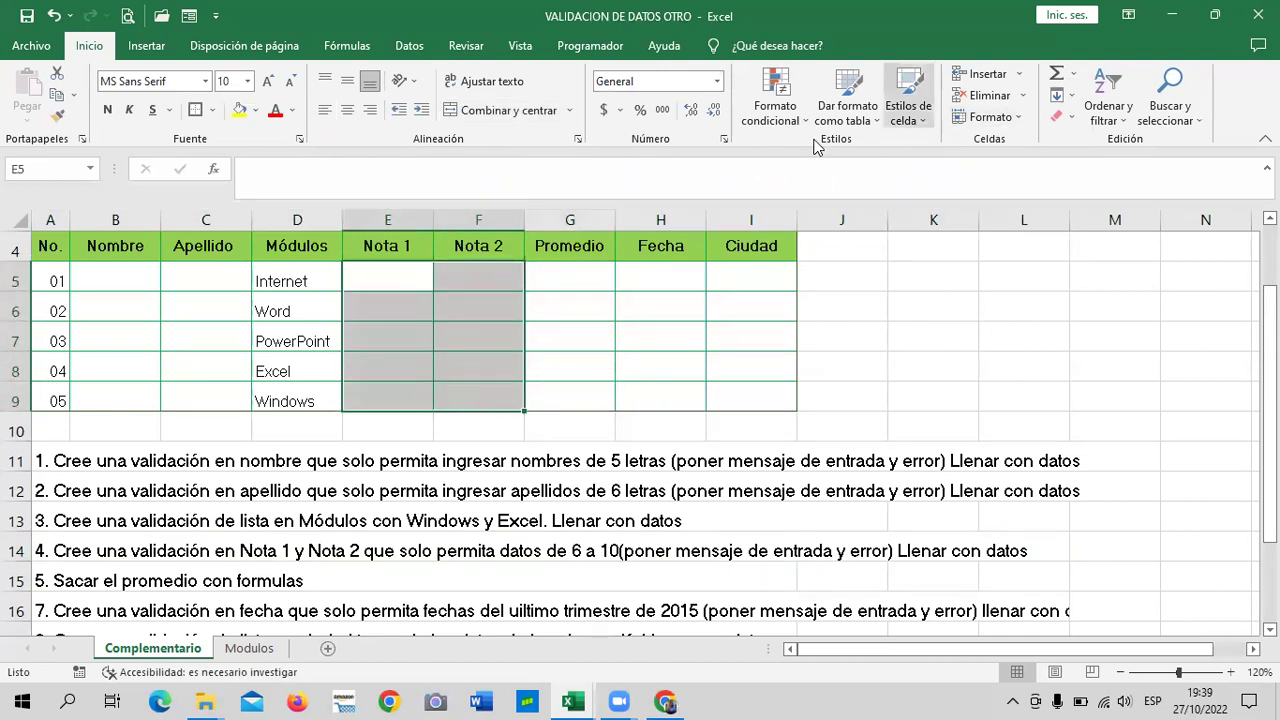
# Step: Restrict the grade cells to whole numbers from 6 to 10
pyautogui.click(412, 47)
pyautogui.click(744, 118)
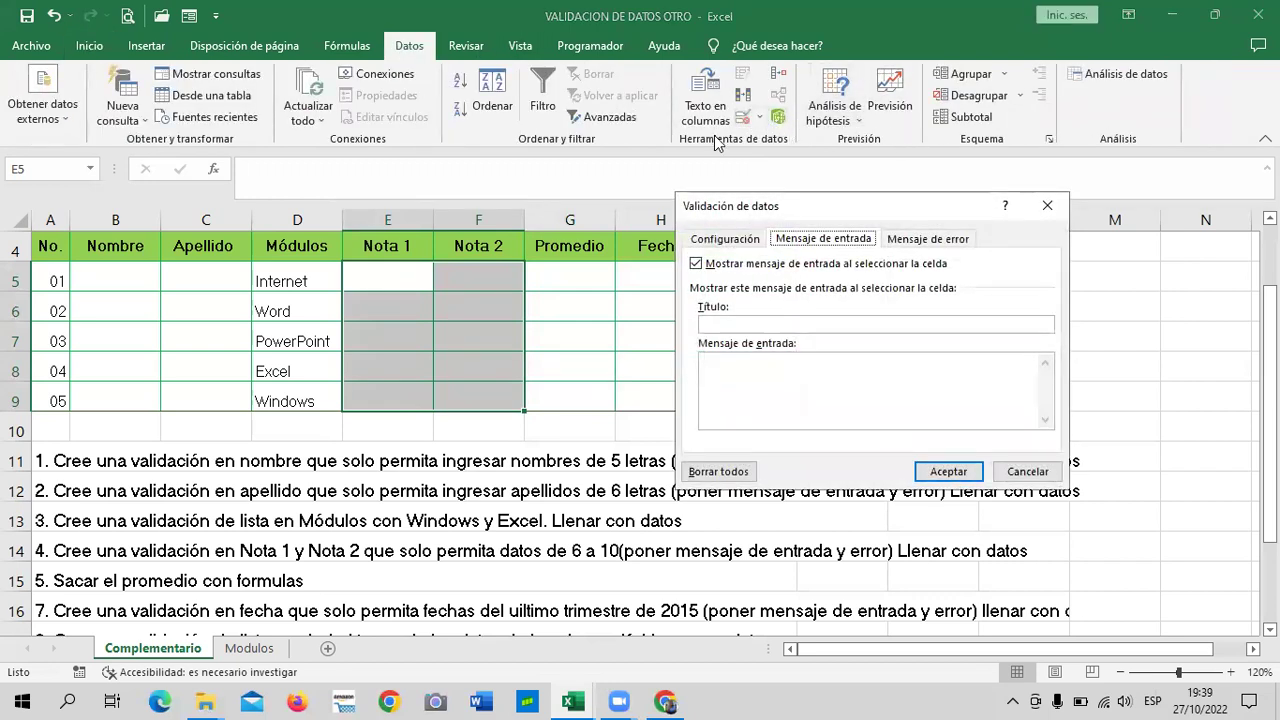
pyautogui.click(740, 240)
pyautogui.click(807, 300)
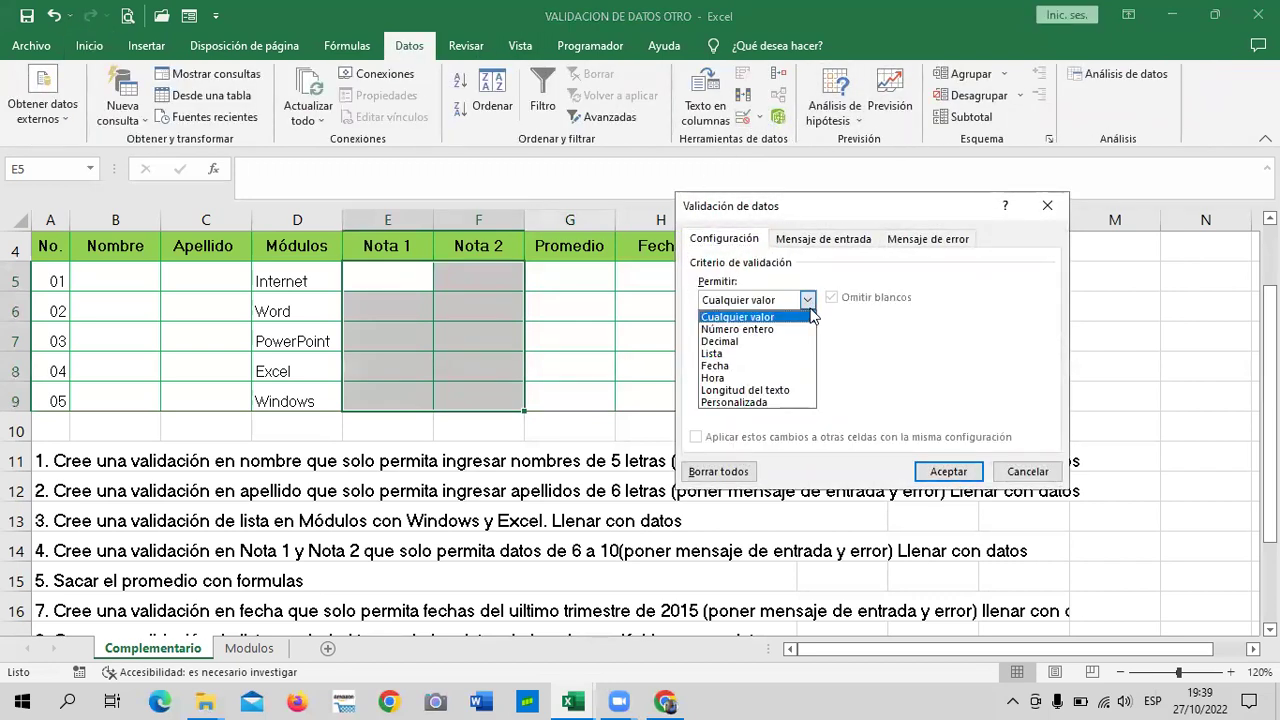
pyautogui.click(781, 330)
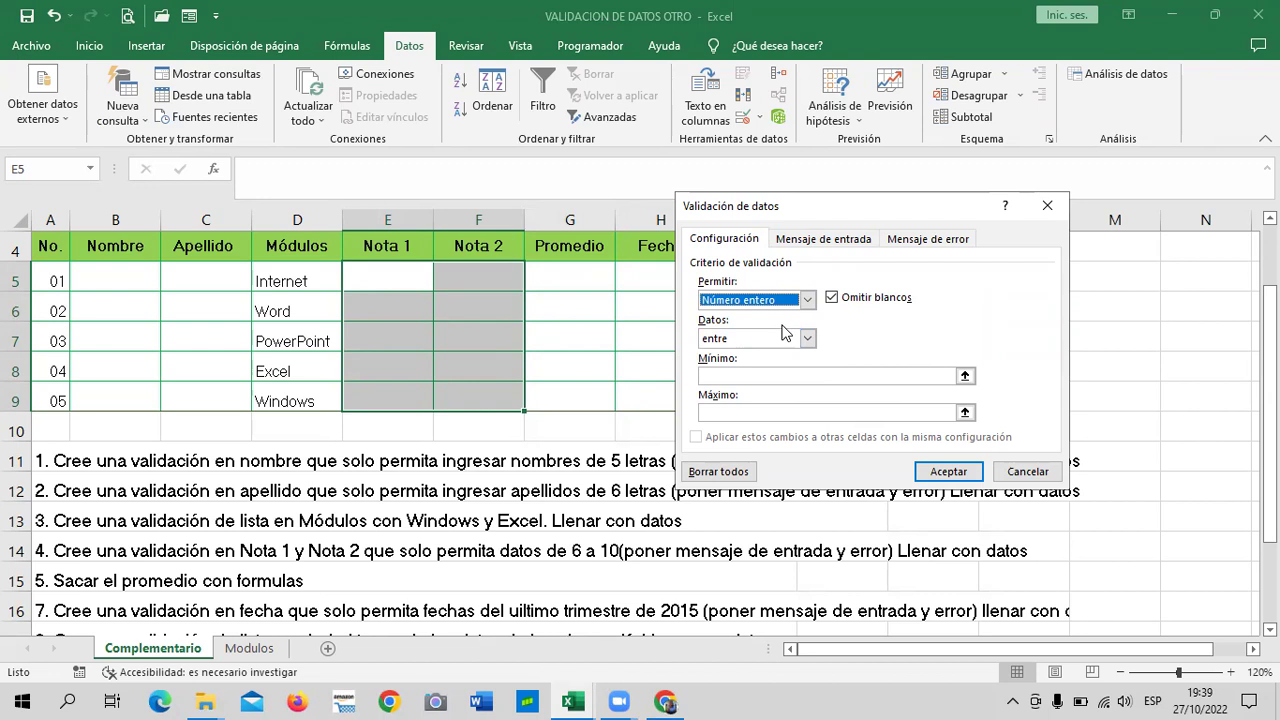
pyautogui.click(743, 377)
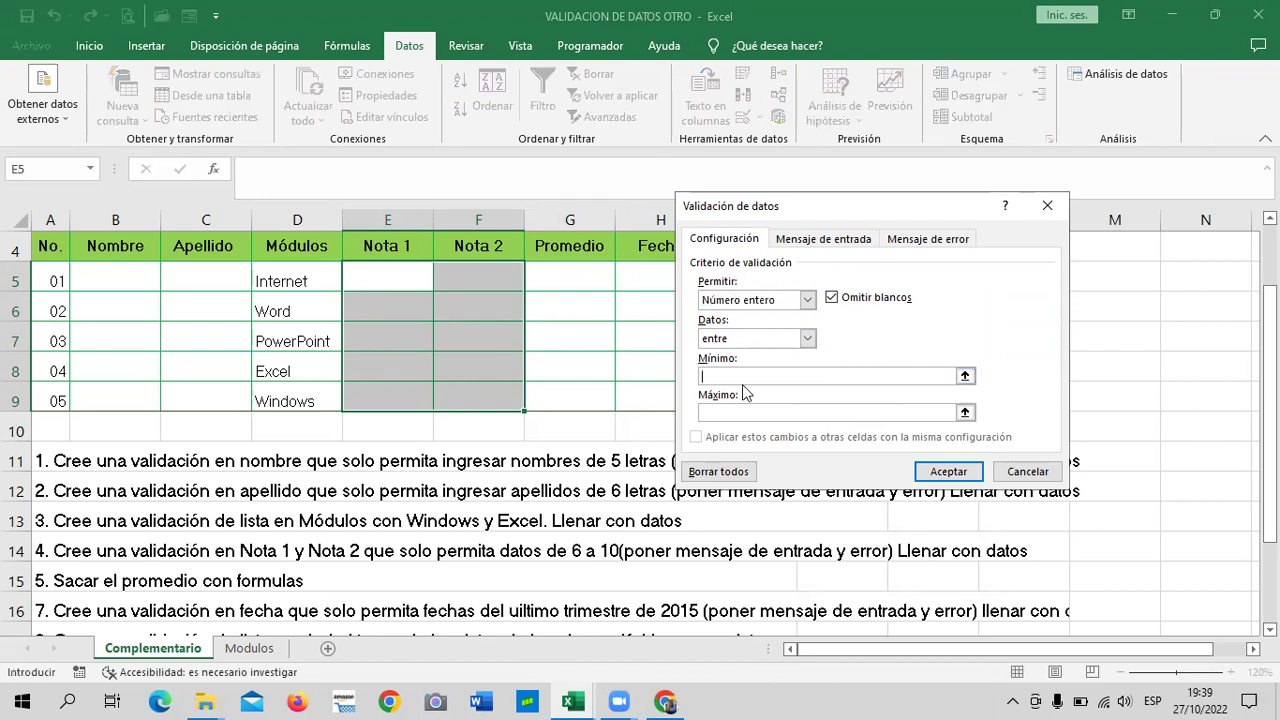
pyautogui.write('6')
pyautogui.click(726, 414)
pyautogui.write('10')
# Step: Add the input message 'Notas validas de 6 en adelante' and confirm
pyautogui.click(840, 248)
pyautogui.click(782, 373)
pyautogui.write('Notas validas de 6')
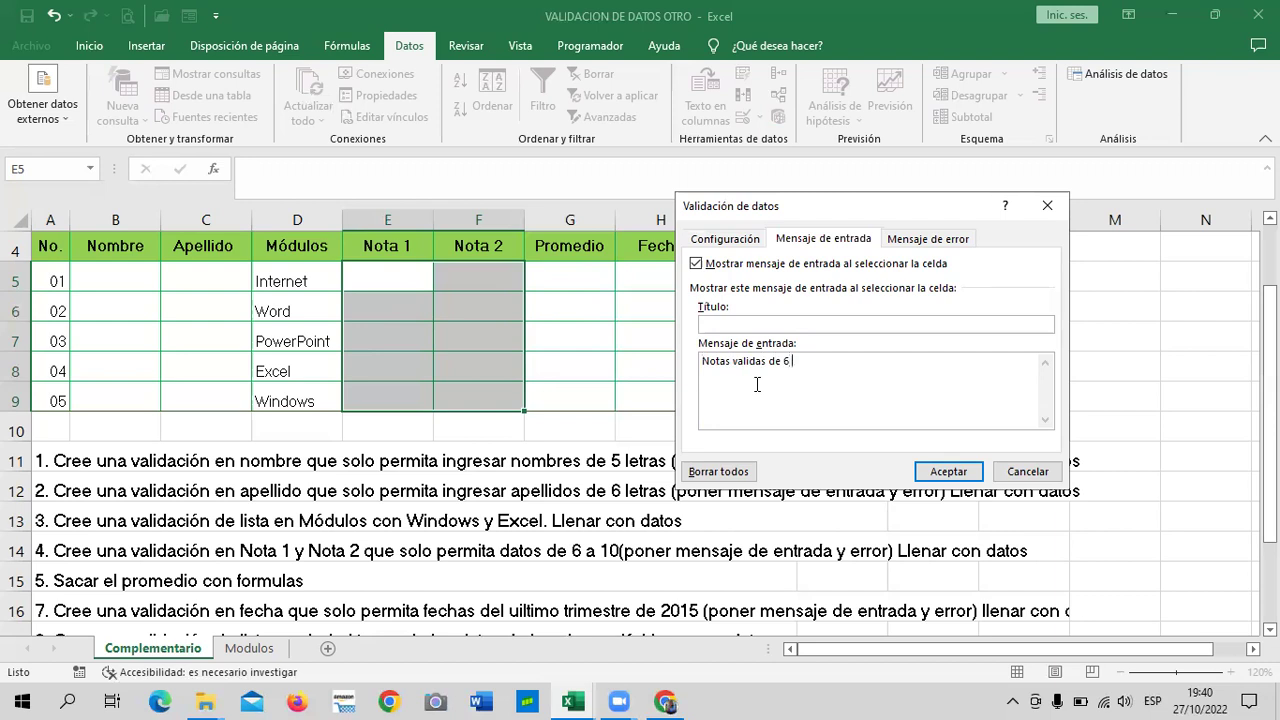
pyautogui.write('en adel')
pyautogui.write('ante')
pyautogui.click(937, 476)
# Step: Enter Nota 1 grades 6, 8 and 9 for Internet, Word and PowerPoint
pyautogui.click(577, 346)
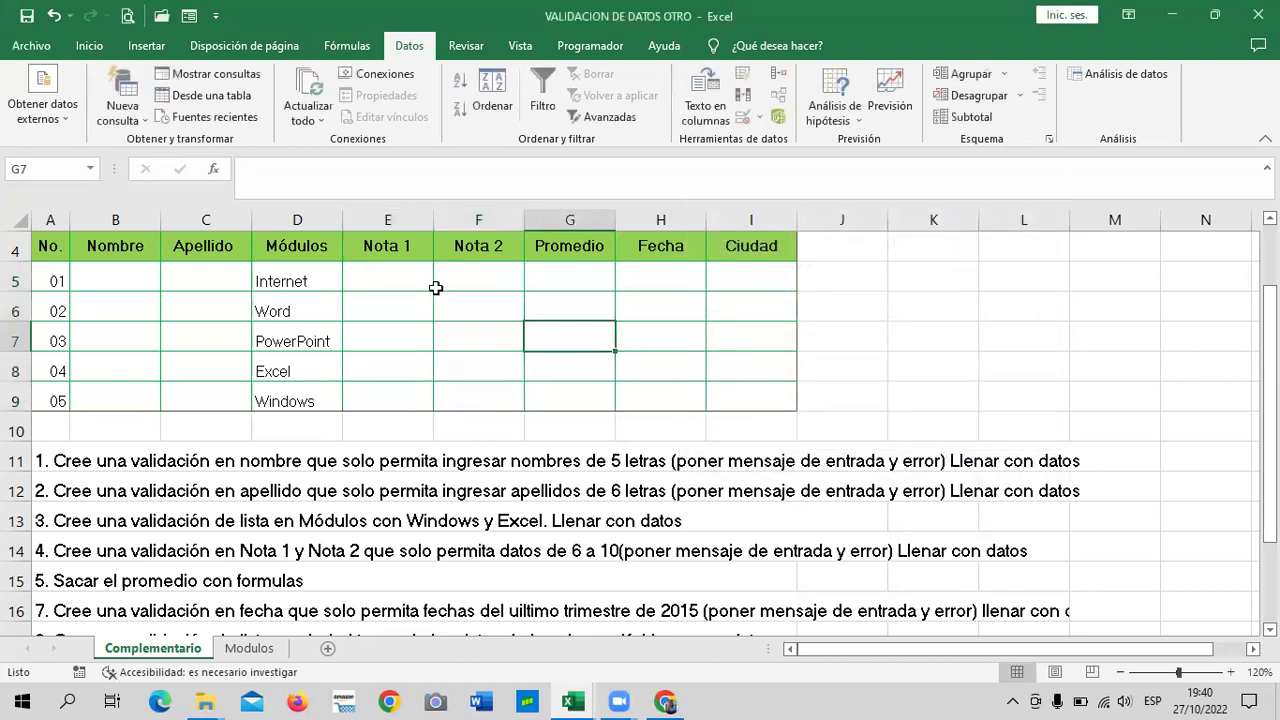
pyautogui.click(408, 270)
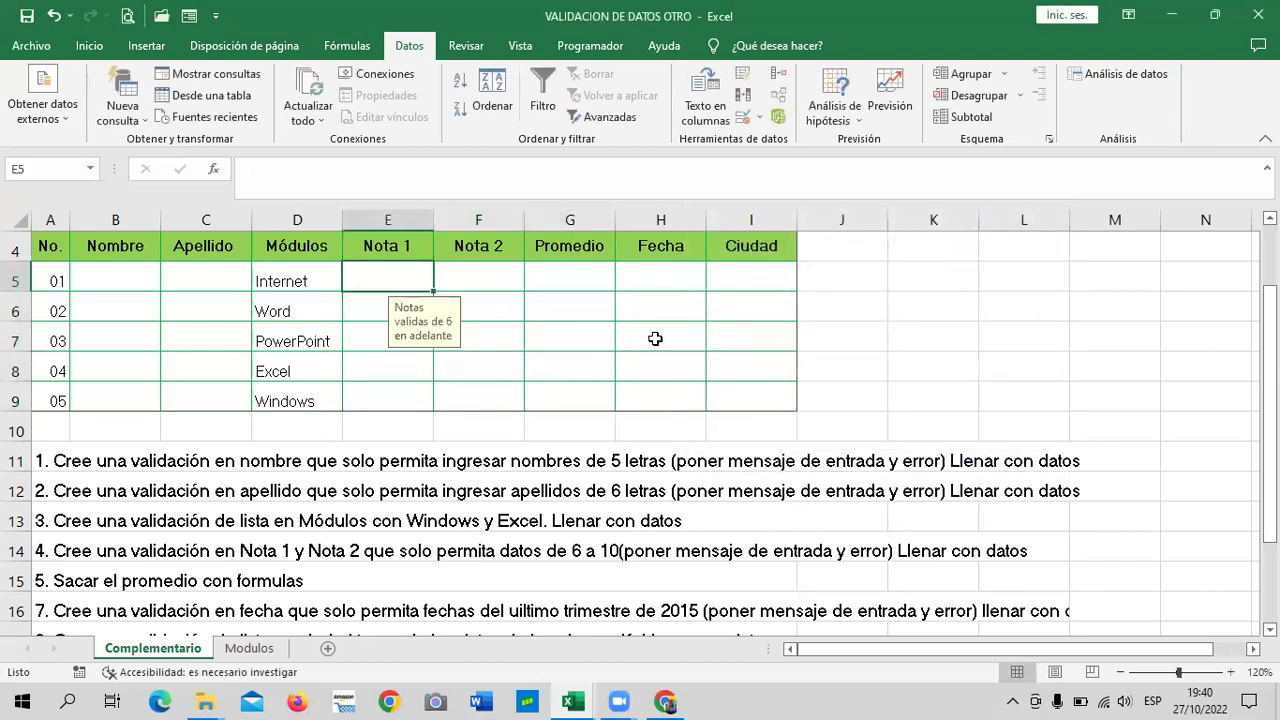
pyautogui.write('6')
pyautogui.press('Return')
pyautogui.write('8')
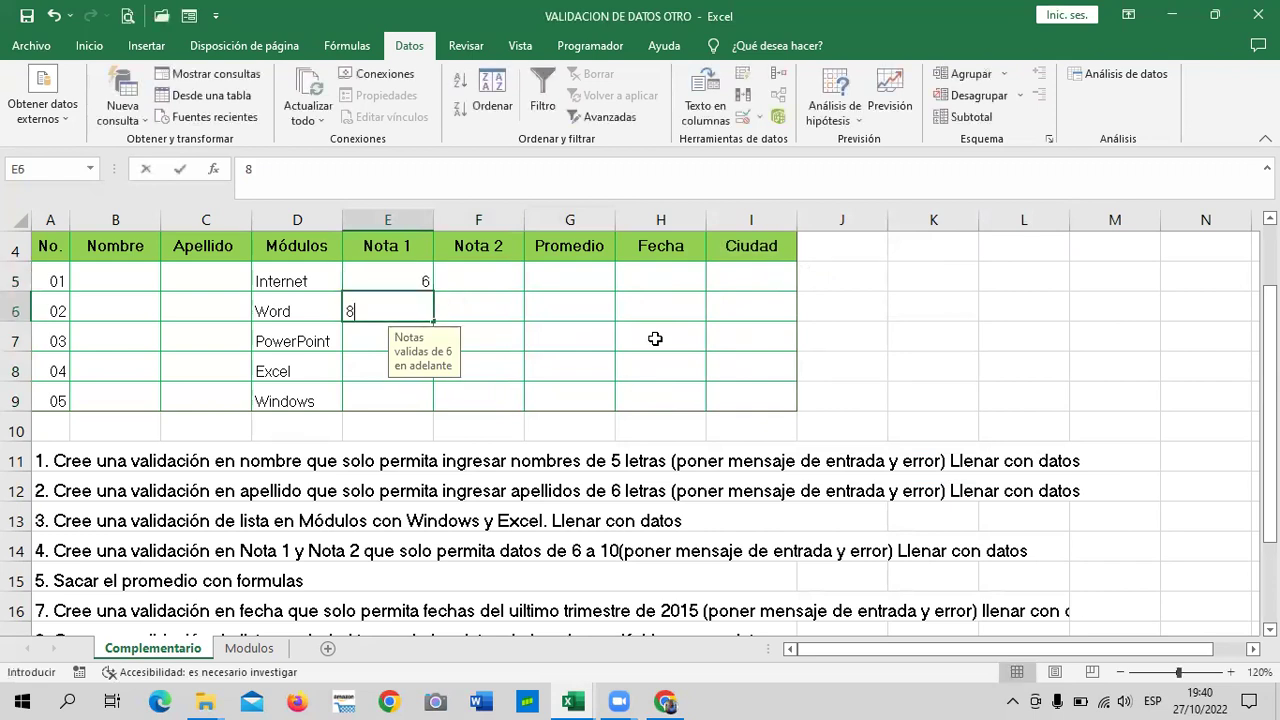
pyautogui.press('Return')
pyautogui.write('9')
pyautogui.press('Return')
# Step: See grades 5 and 4 refused for Excel, then enter 7 and 9 to finish Nota 1
pyautogui.write('5')
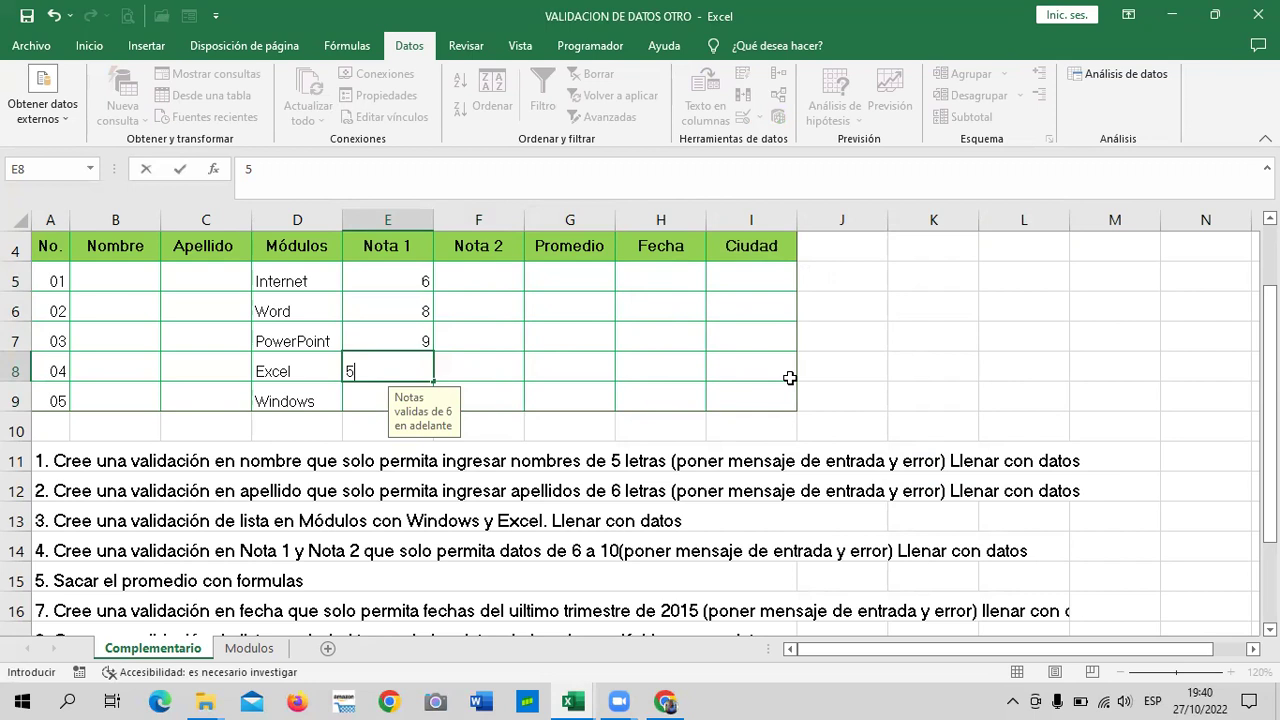
pyautogui.press('Return')
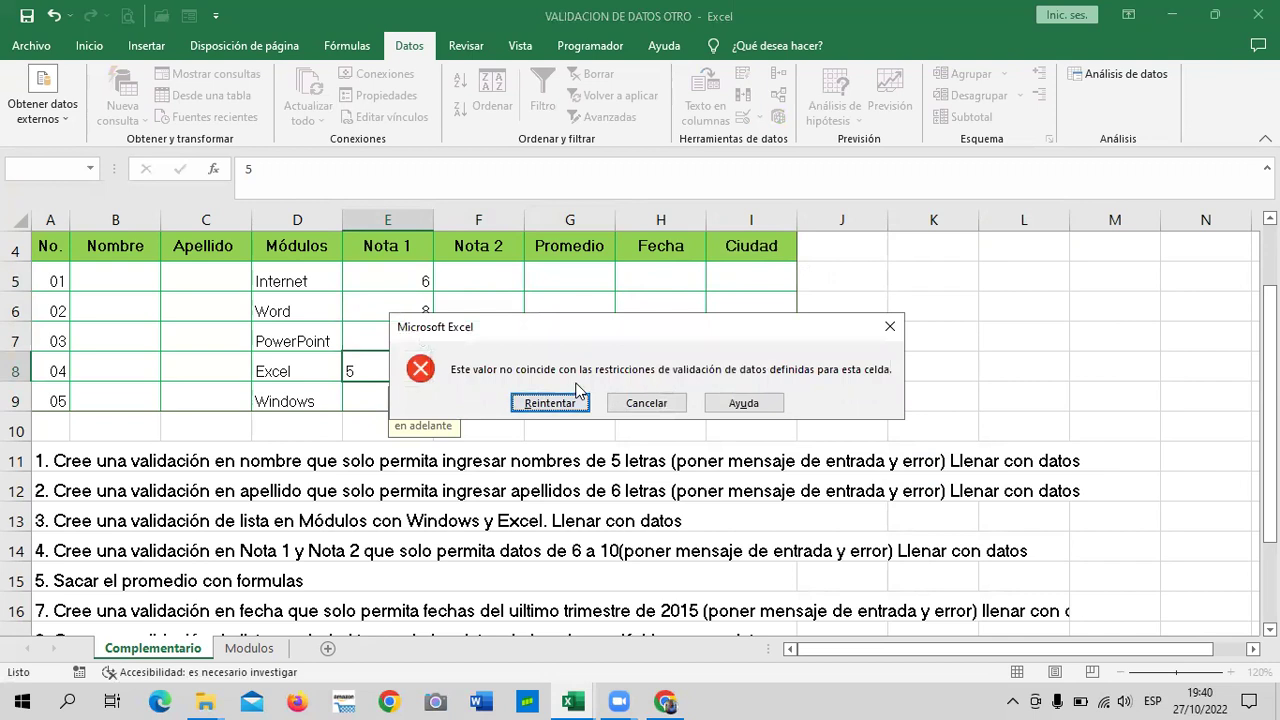
pyautogui.click(562, 403)
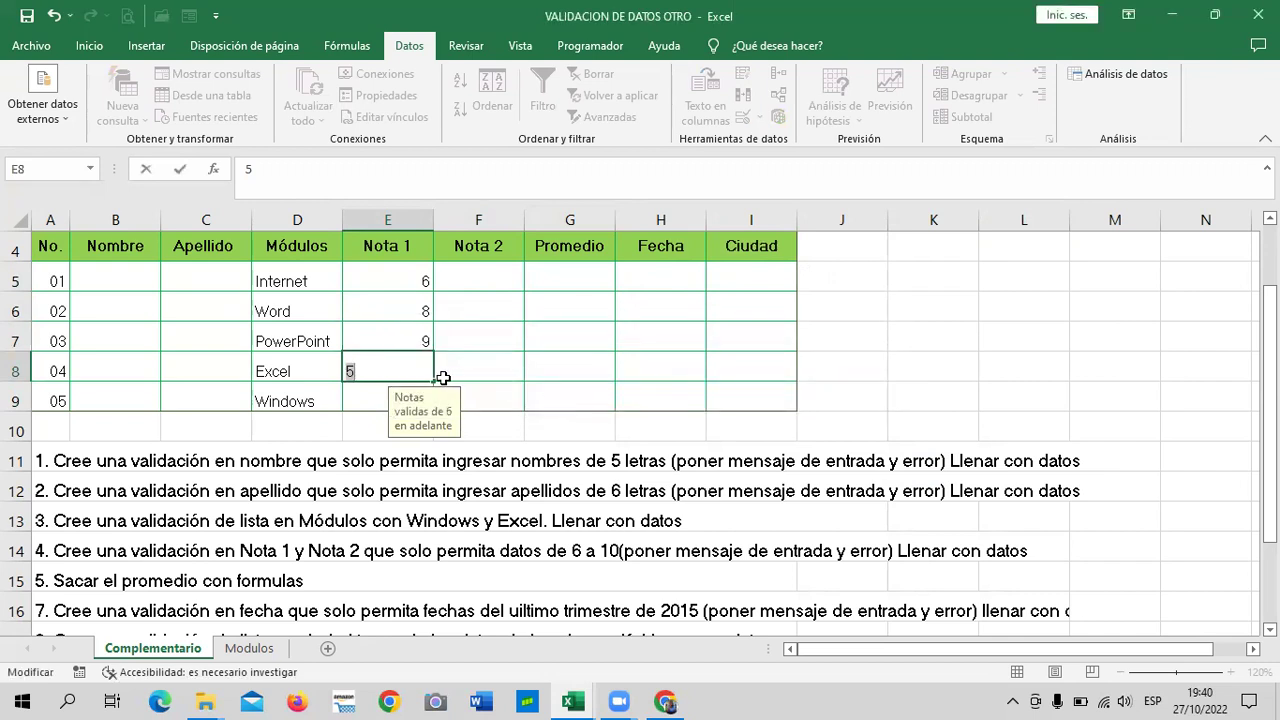
pyautogui.write('4')
pyautogui.press('Return')
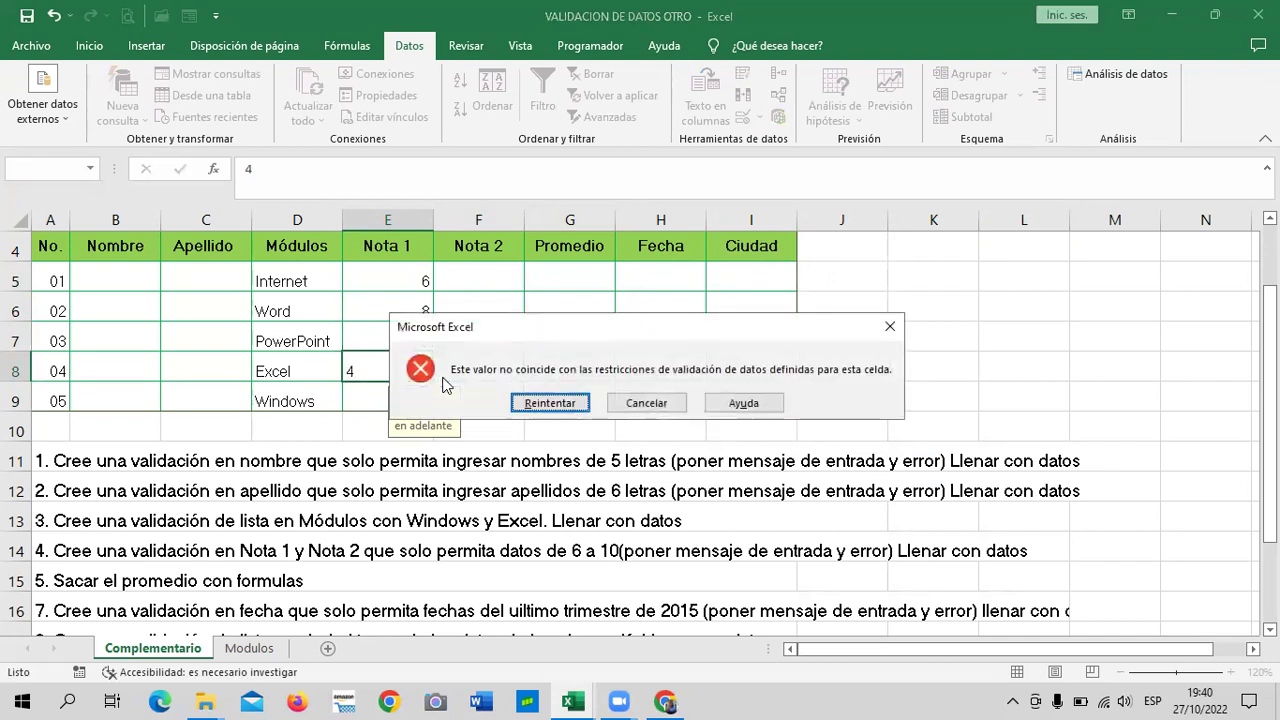
pyautogui.click(640, 404)
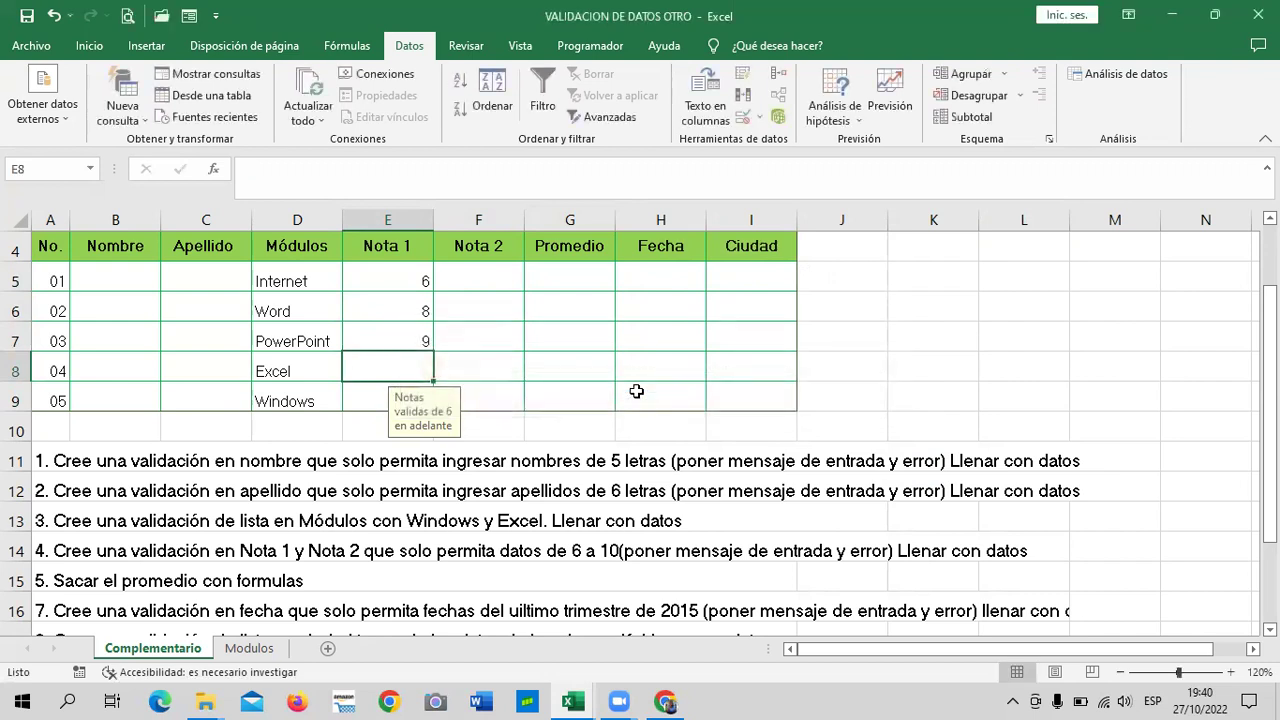
pyautogui.click(446, 372)
pyautogui.click(397, 361)
pyautogui.write('7')
pyautogui.press('Return')
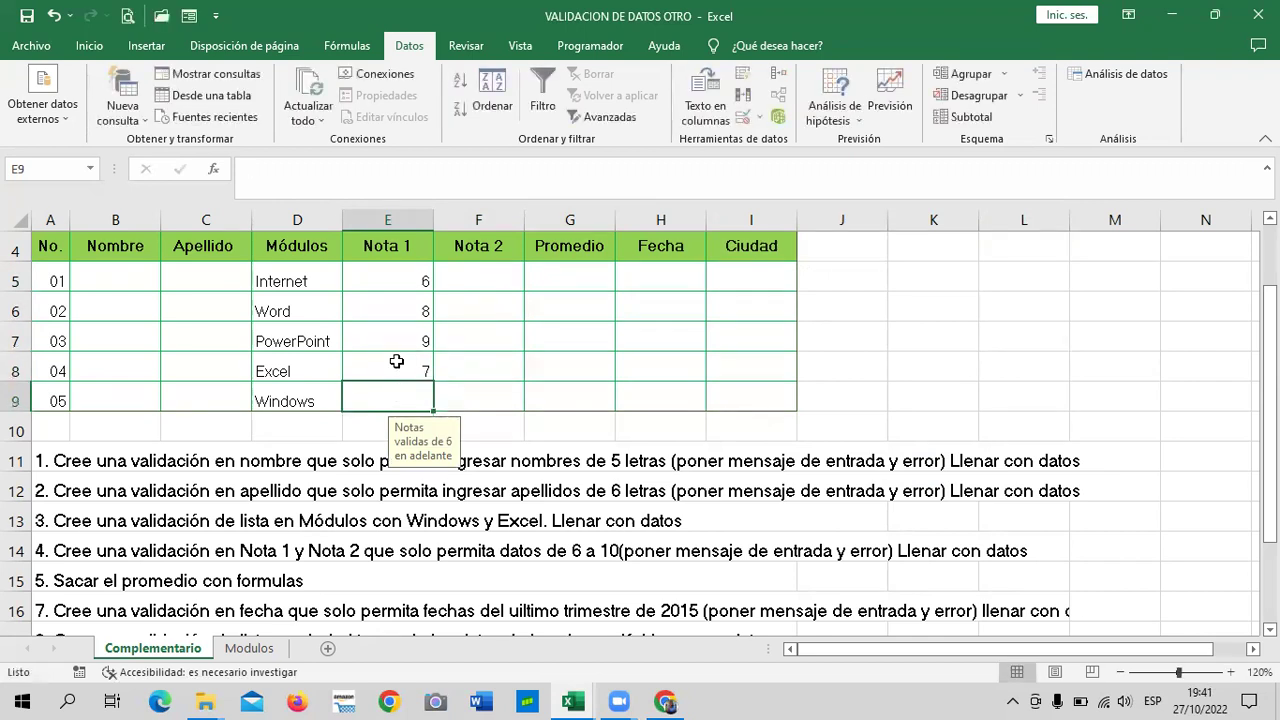
pyautogui.write('9')
pyautogui.press('Return')
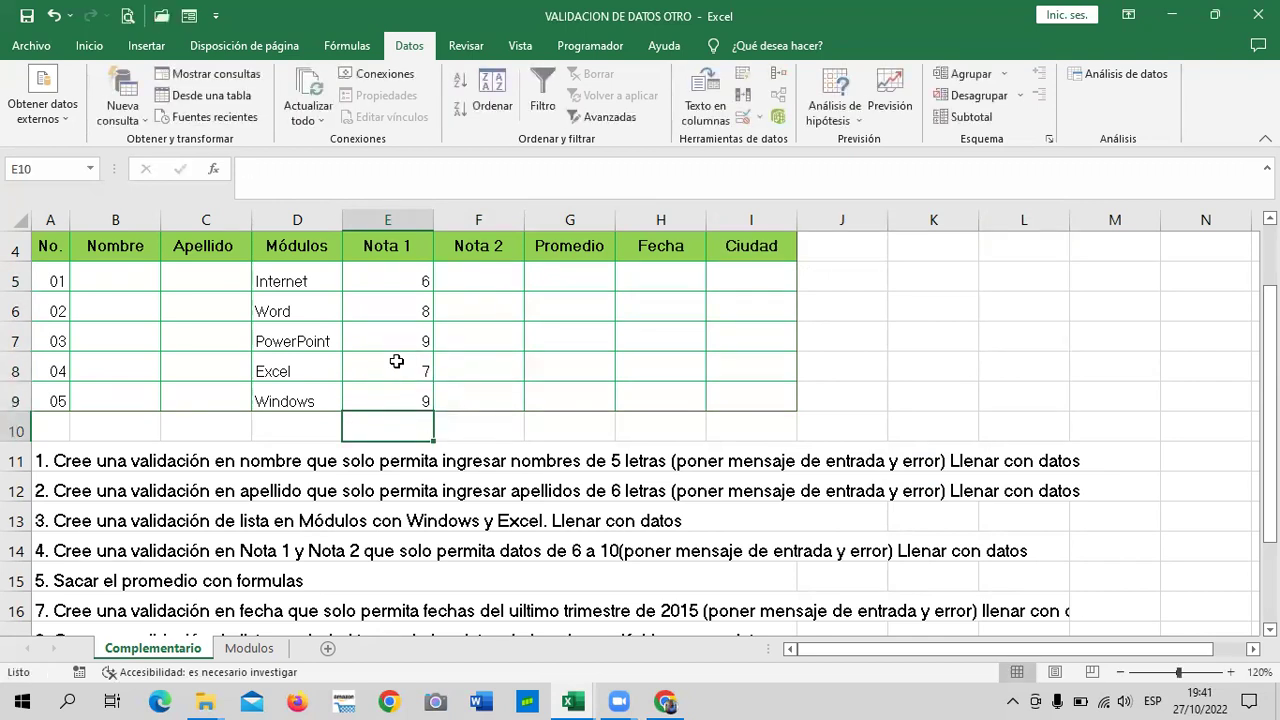
# Step: Enter Nota 2 grades 8 and 9 for Internet and Word
pyautogui.click(484, 282)
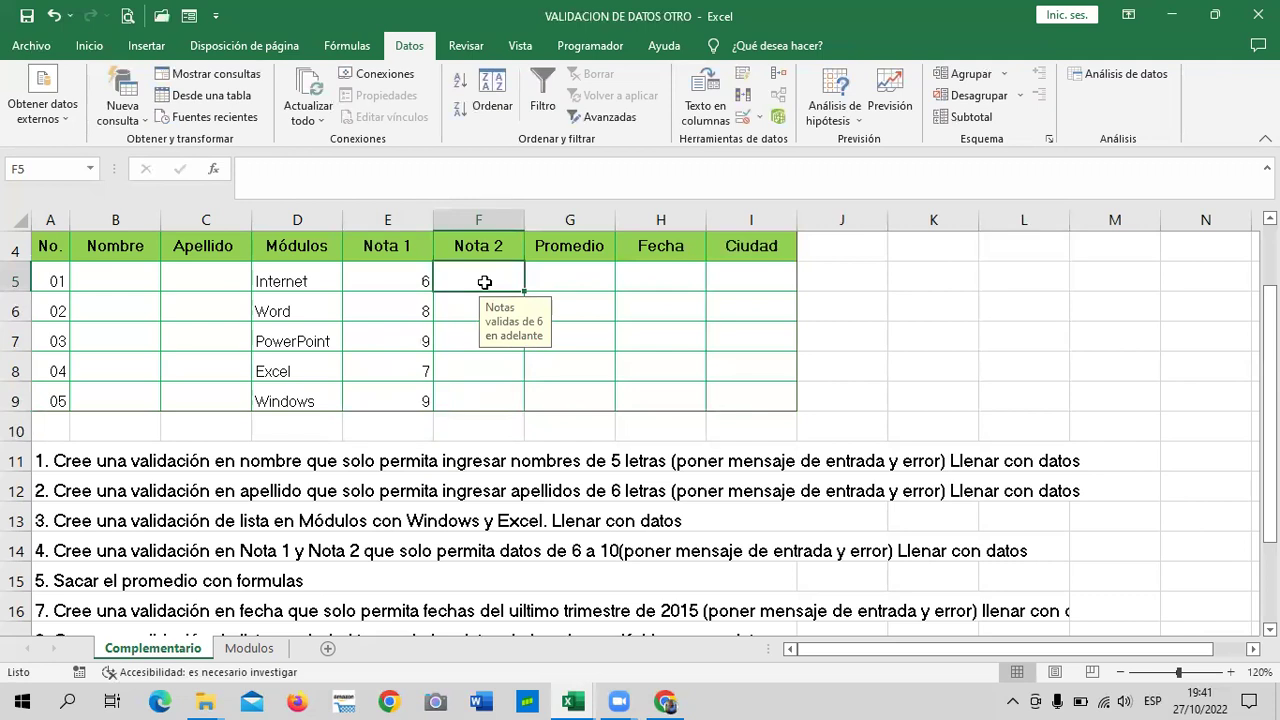
pyautogui.write('8')
pyautogui.press('Return')
pyautogui.write('9')
pyautogui.press('Return')
# Step: See a 5 refused for PowerPoint, then enter 8, 8 and 9 to finish Nota 2
pyautogui.write('5')
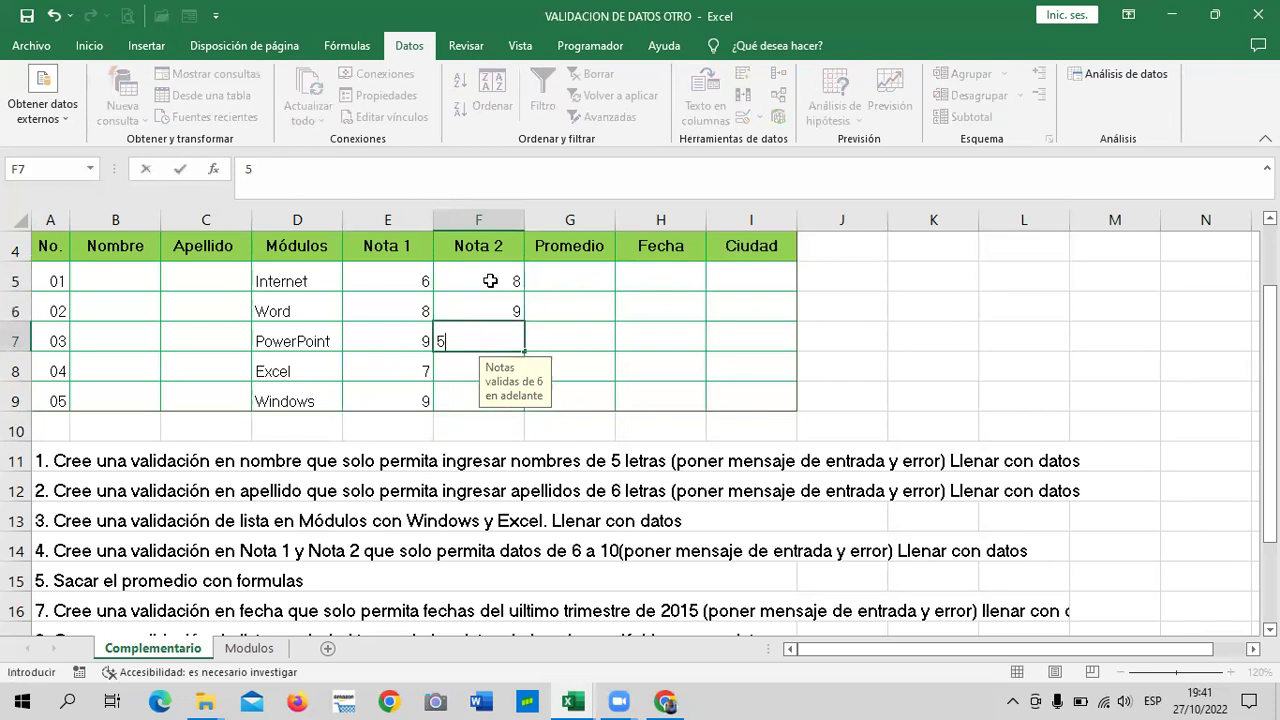
pyautogui.press('Return')
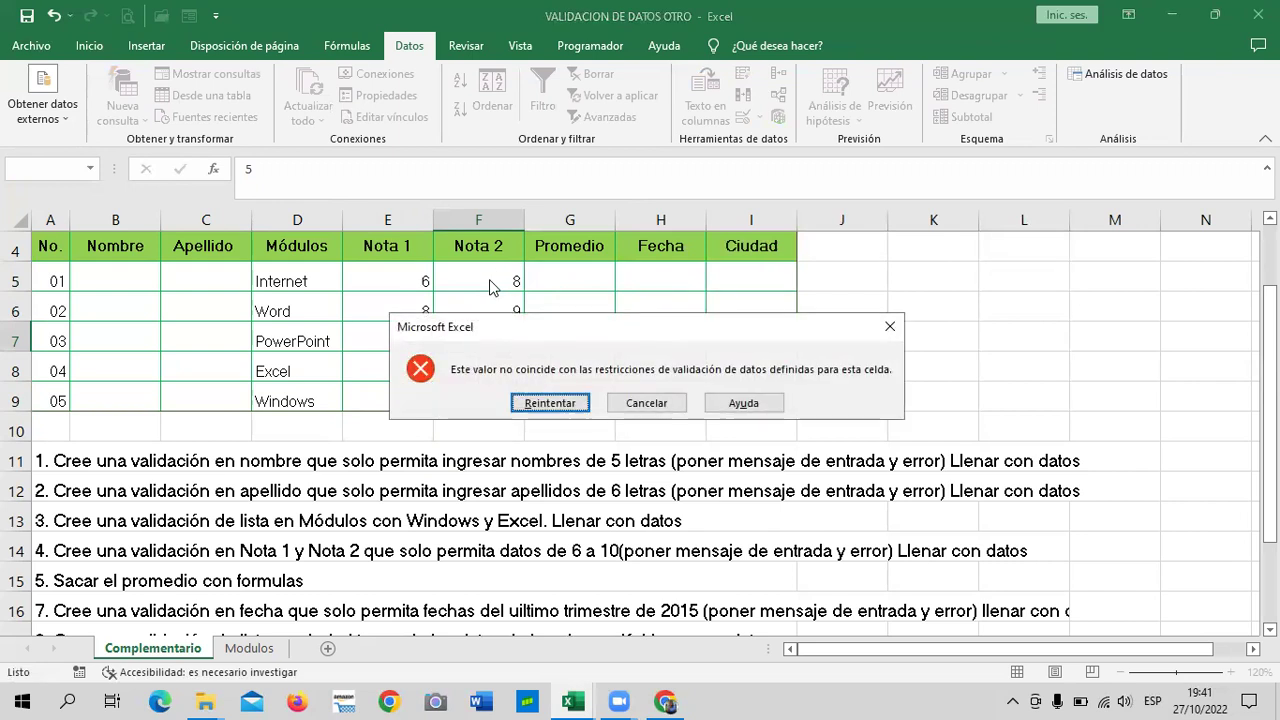
pyautogui.click(550, 403)
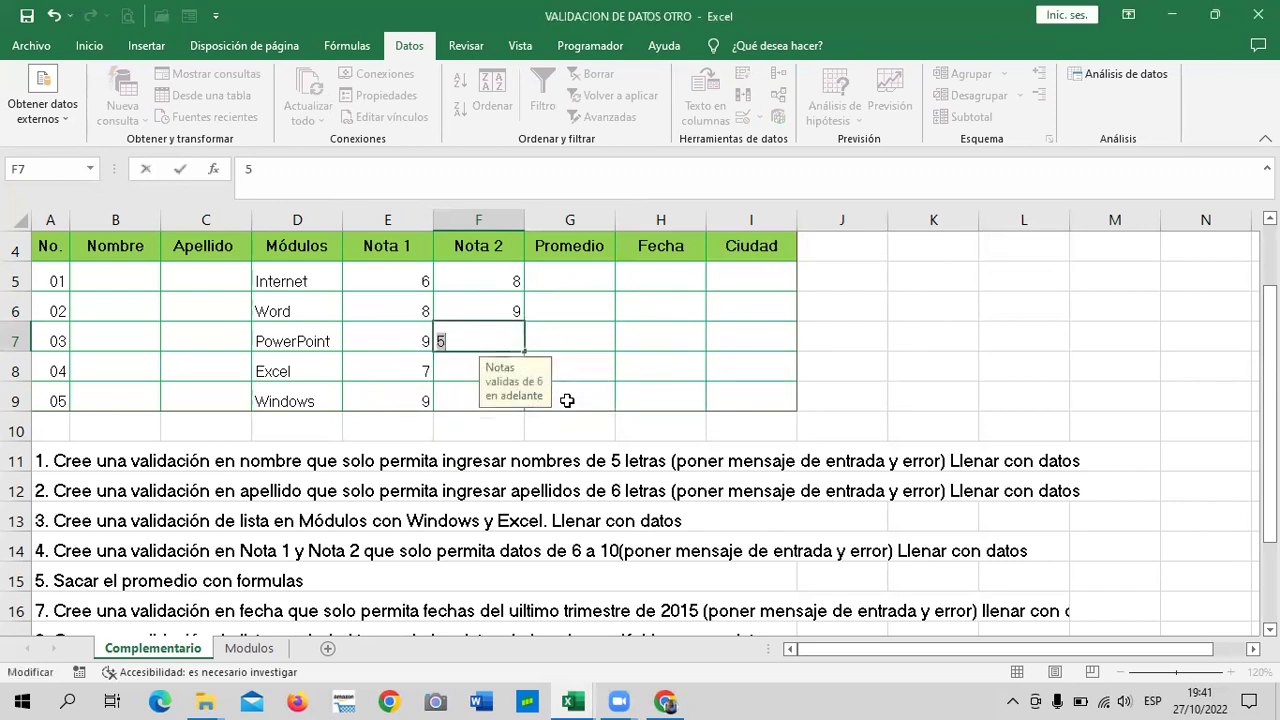
pyautogui.press('Return')
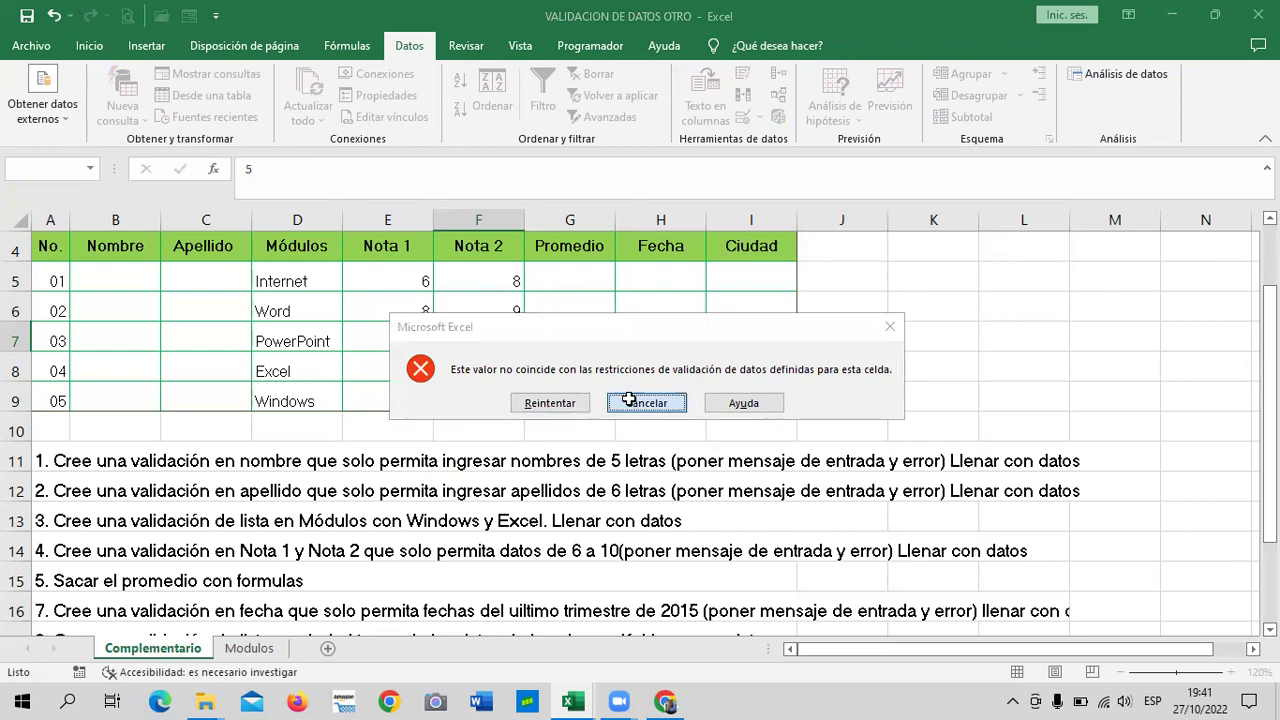
pyautogui.click(565, 402)
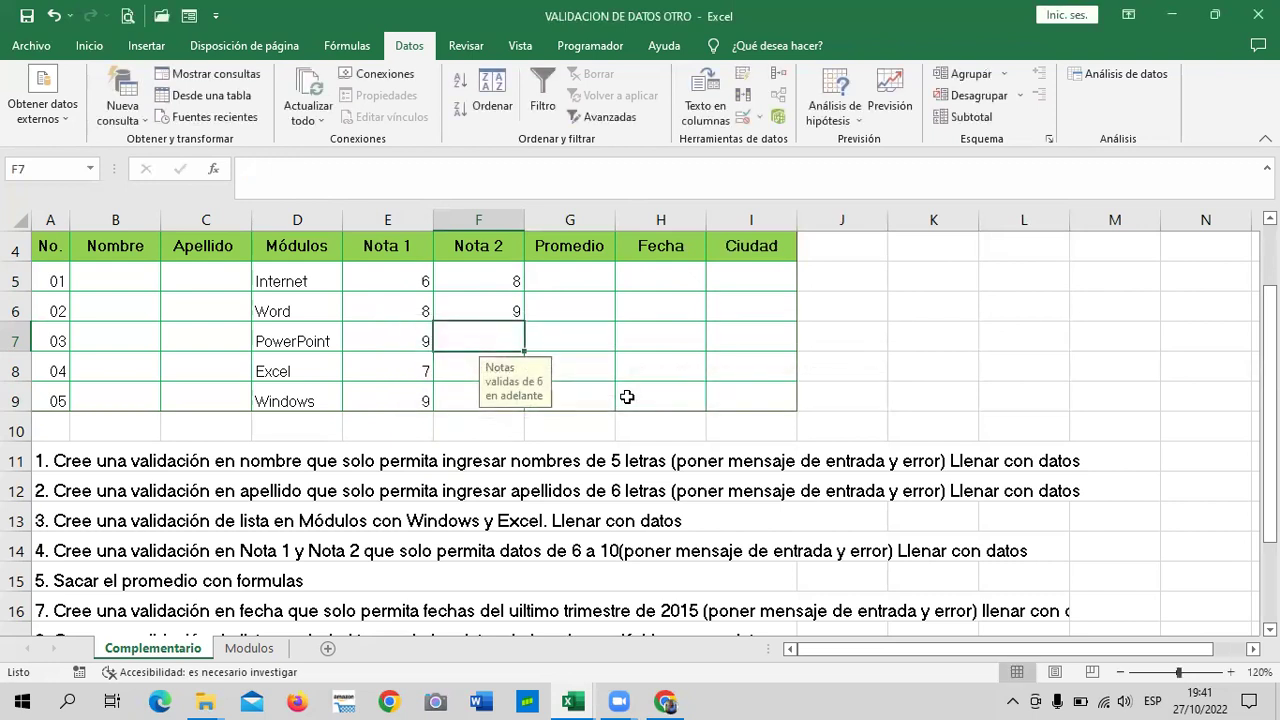
pyautogui.write('8')
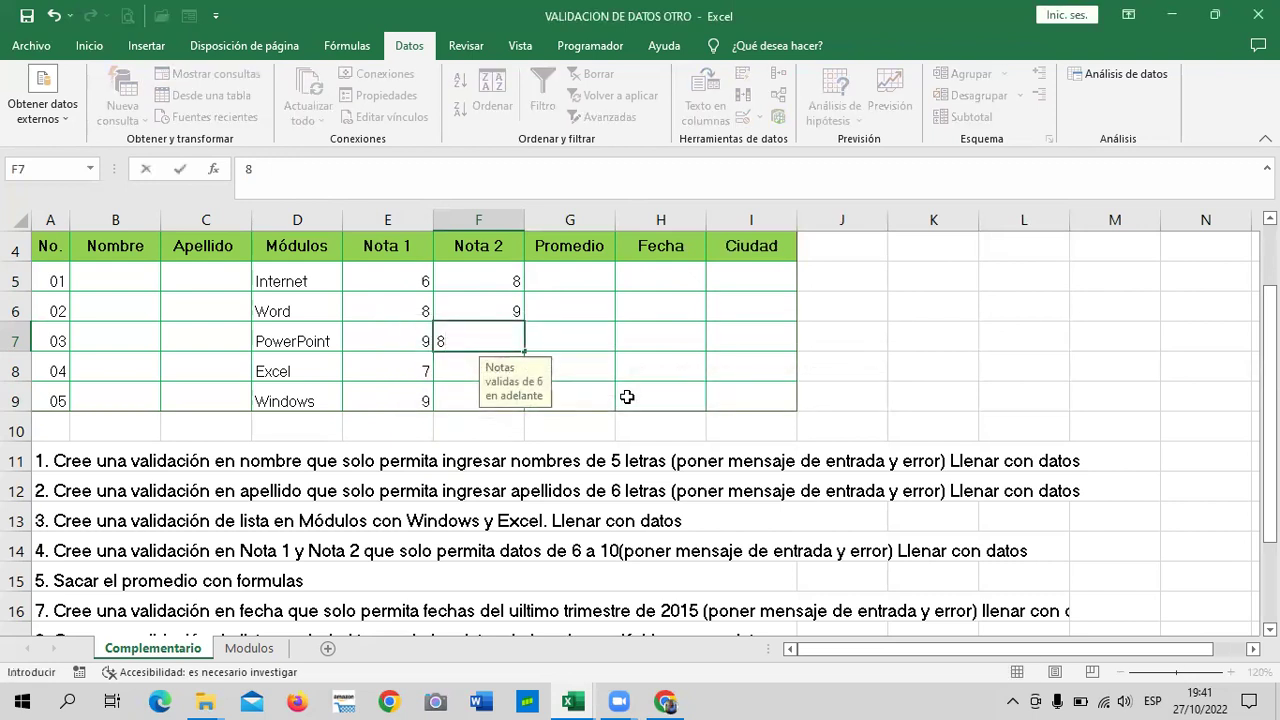
pyautogui.press('Return')
pyautogui.write('8')
pyautogui.press('Return')
pyautogui.write('9')
pyautogui.press('Return')
# Step: Move to the first PROMEDIO cell beside the grades
pyautogui.click(596, 426)
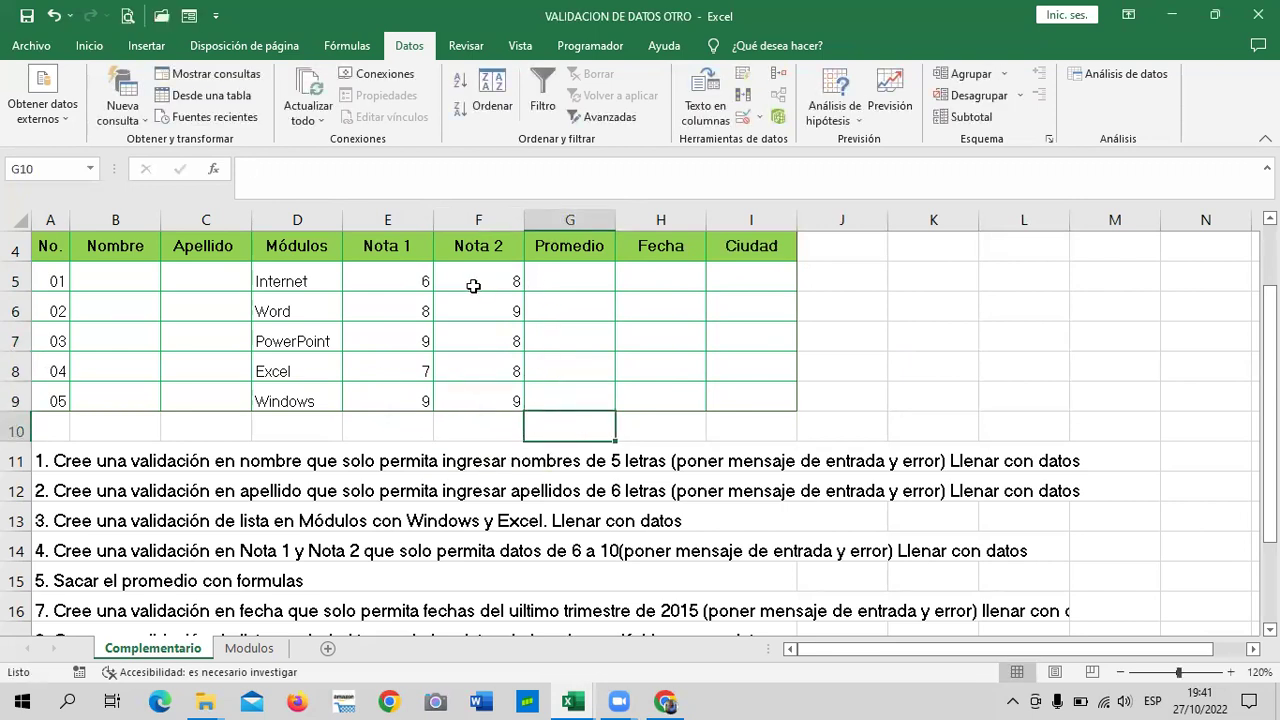
pyautogui.click(395, 270)
pyautogui.click(512, 281)
pyautogui.click(578, 279)
pyautogui.click(601, 393)
pyautogui.click(572, 273)
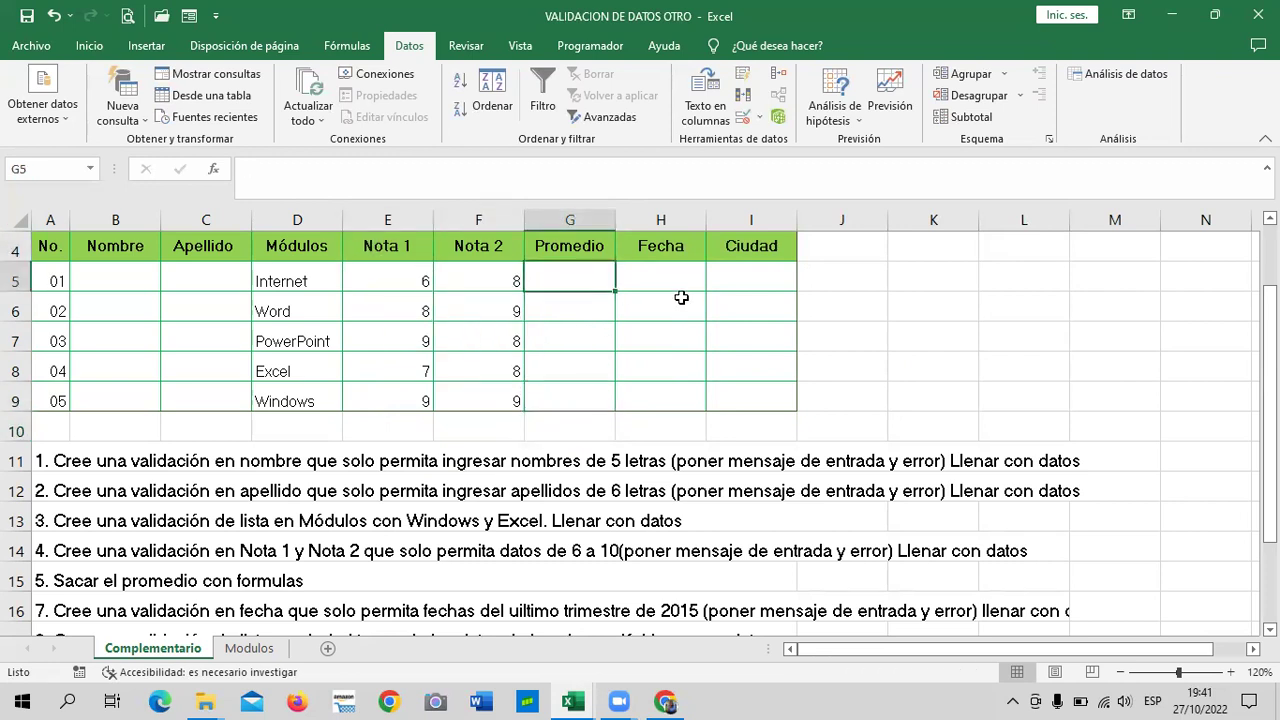
# Step: Enter =PROMEDIO(E5:F5) in G5 to average row 5's two grades
pyautogui.write('=')
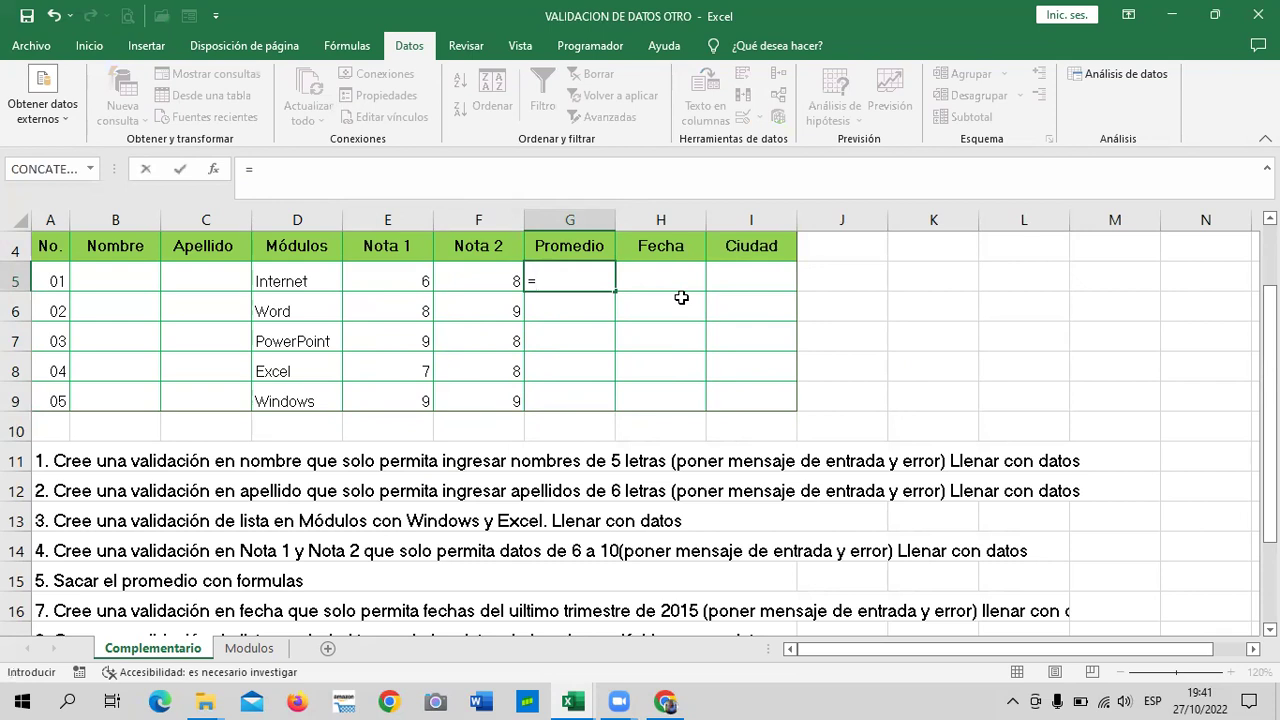
pyautogui.write('pro')
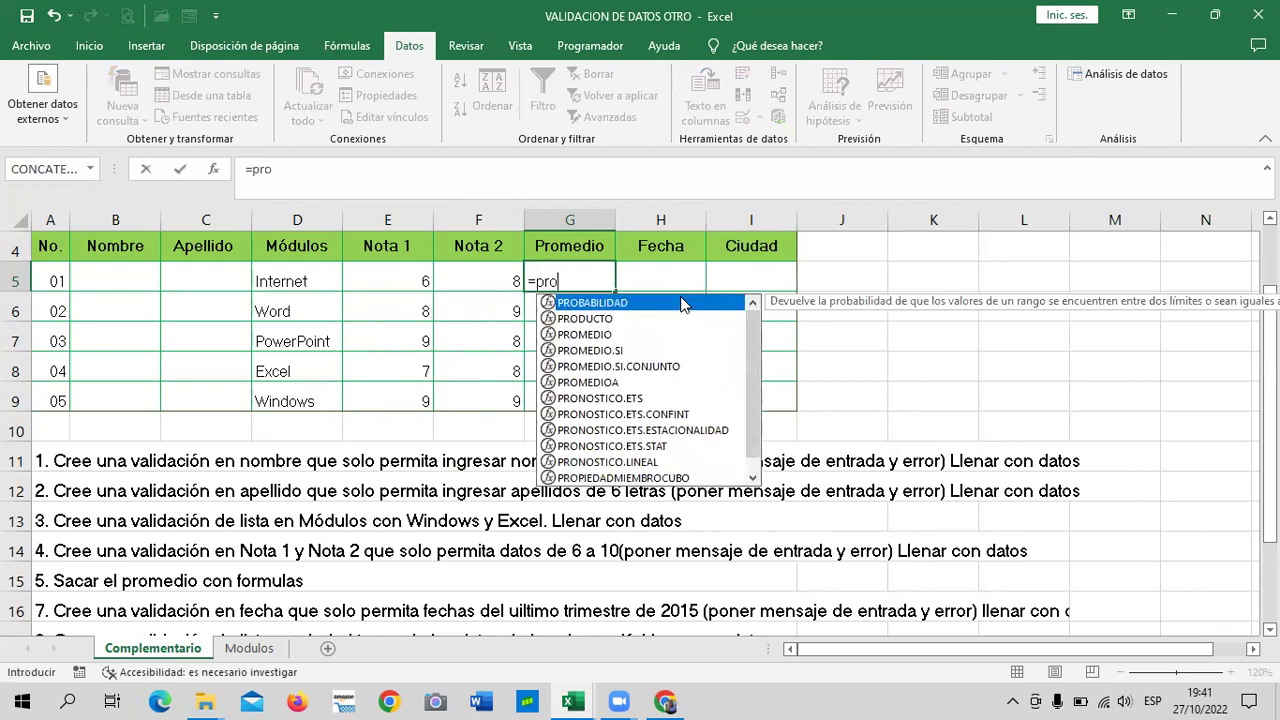
pyautogui.write('me')
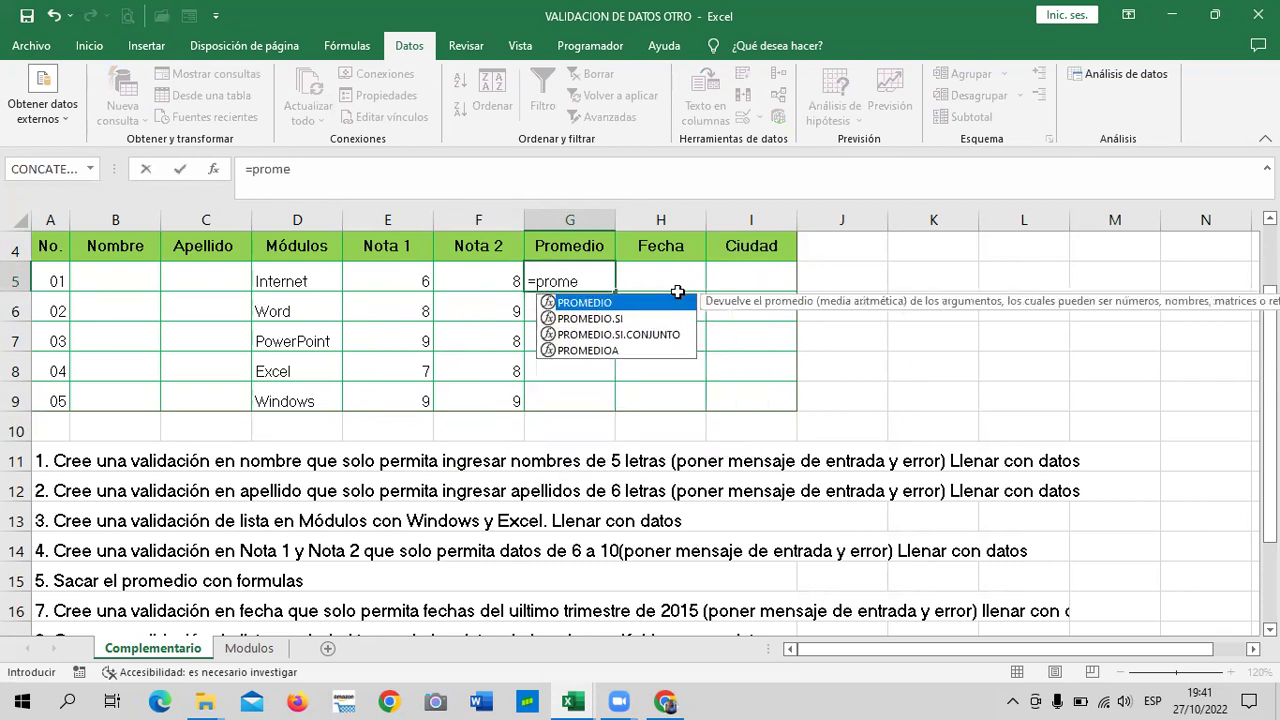
pyautogui.doubleClick(600, 302)
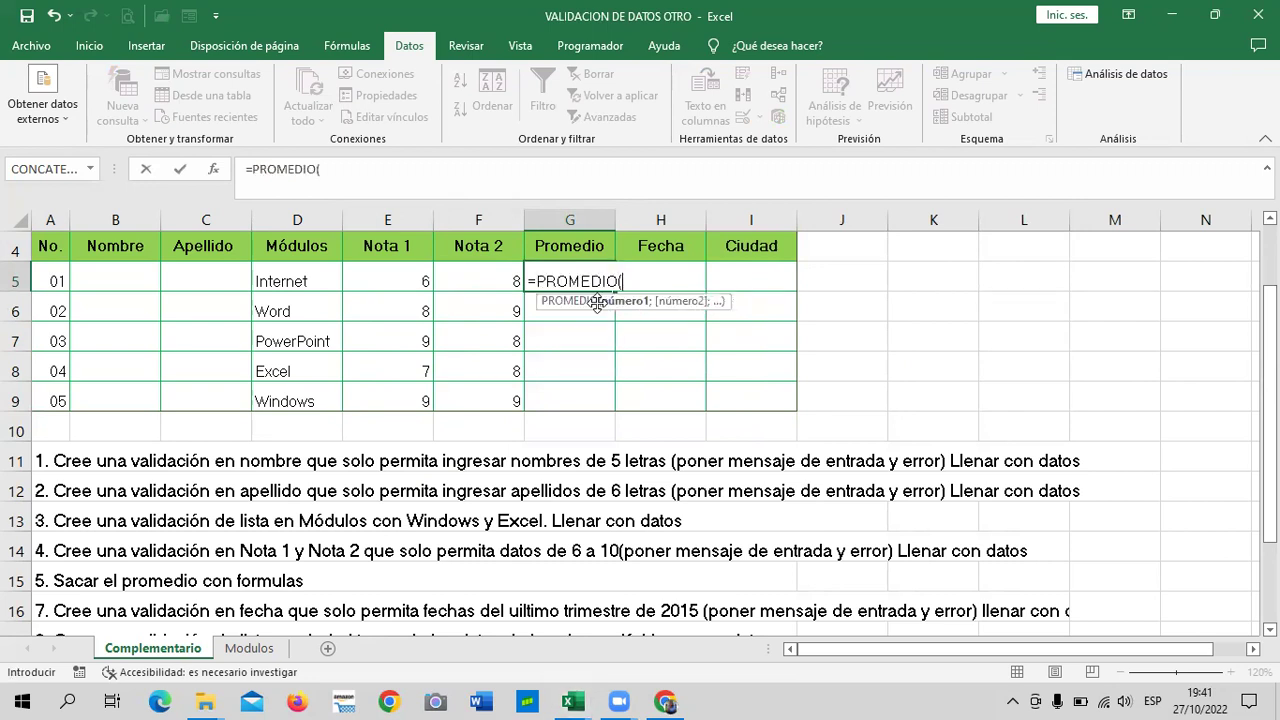
pyautogui.click(420, 286)
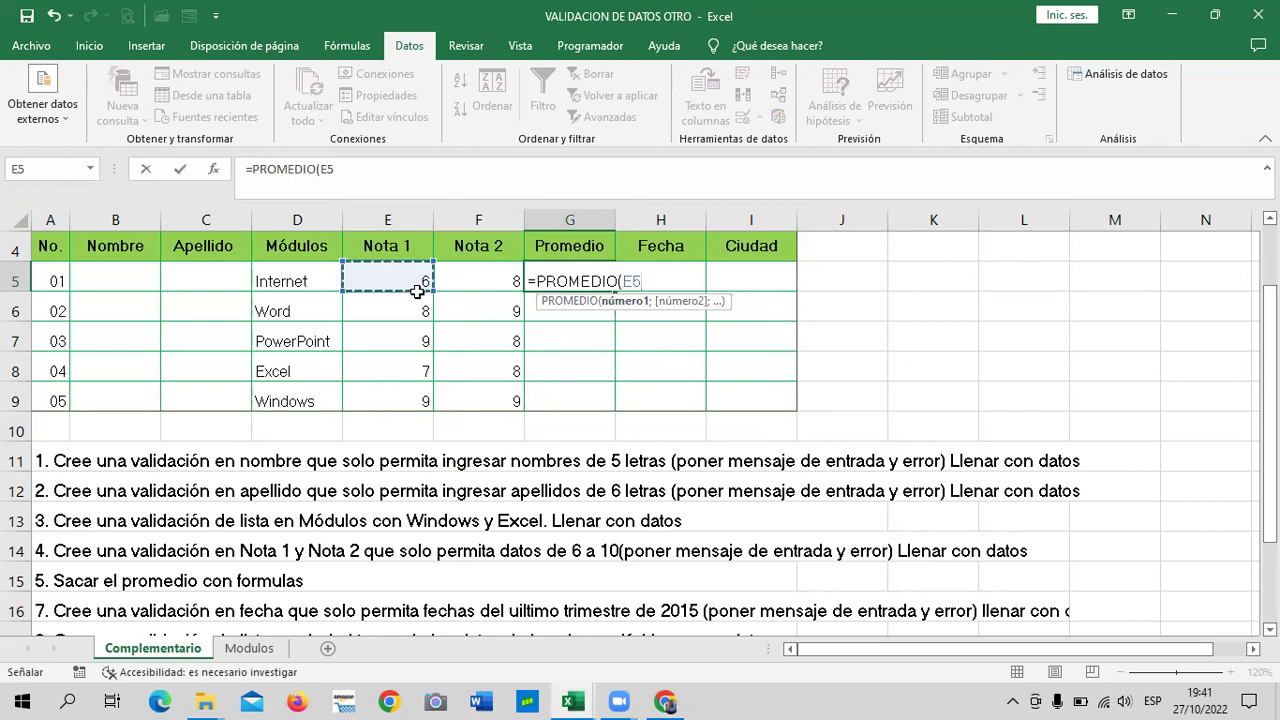
pyautogui.moveTo(417, 290); pyautogui.dragTo(488, 297)
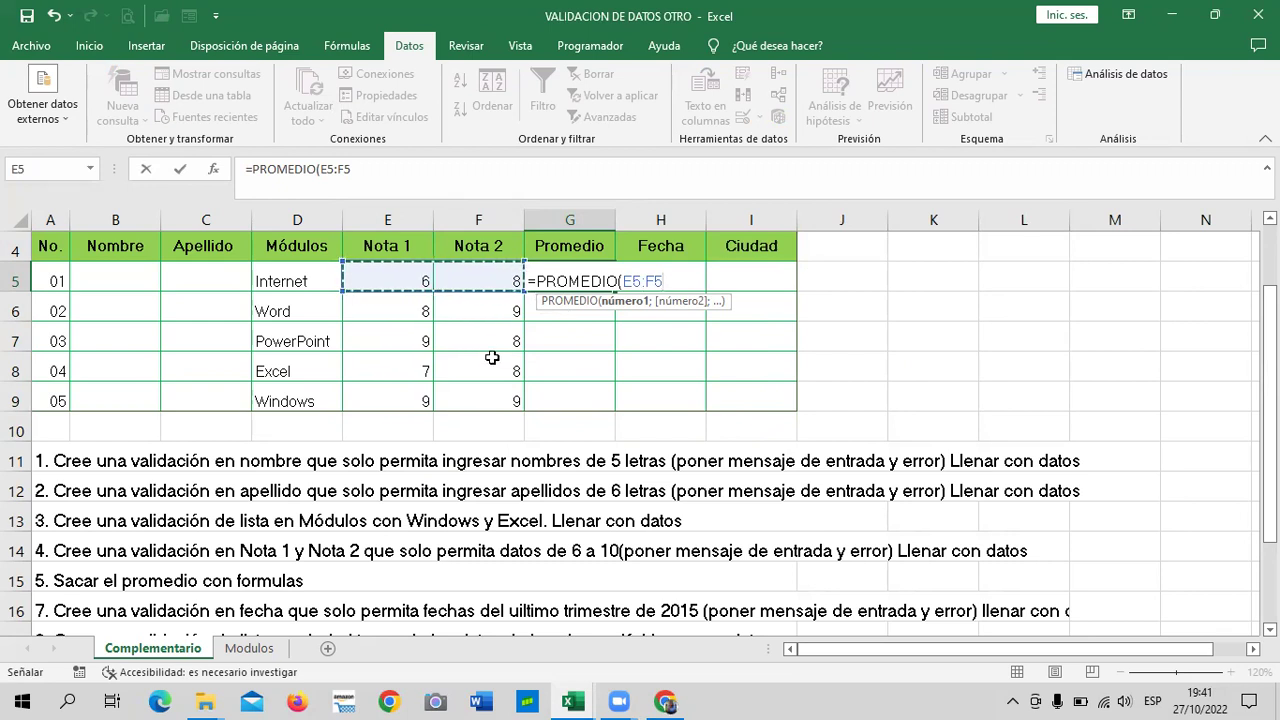
pyautogui.write(')')
pyautogui.press('Return')
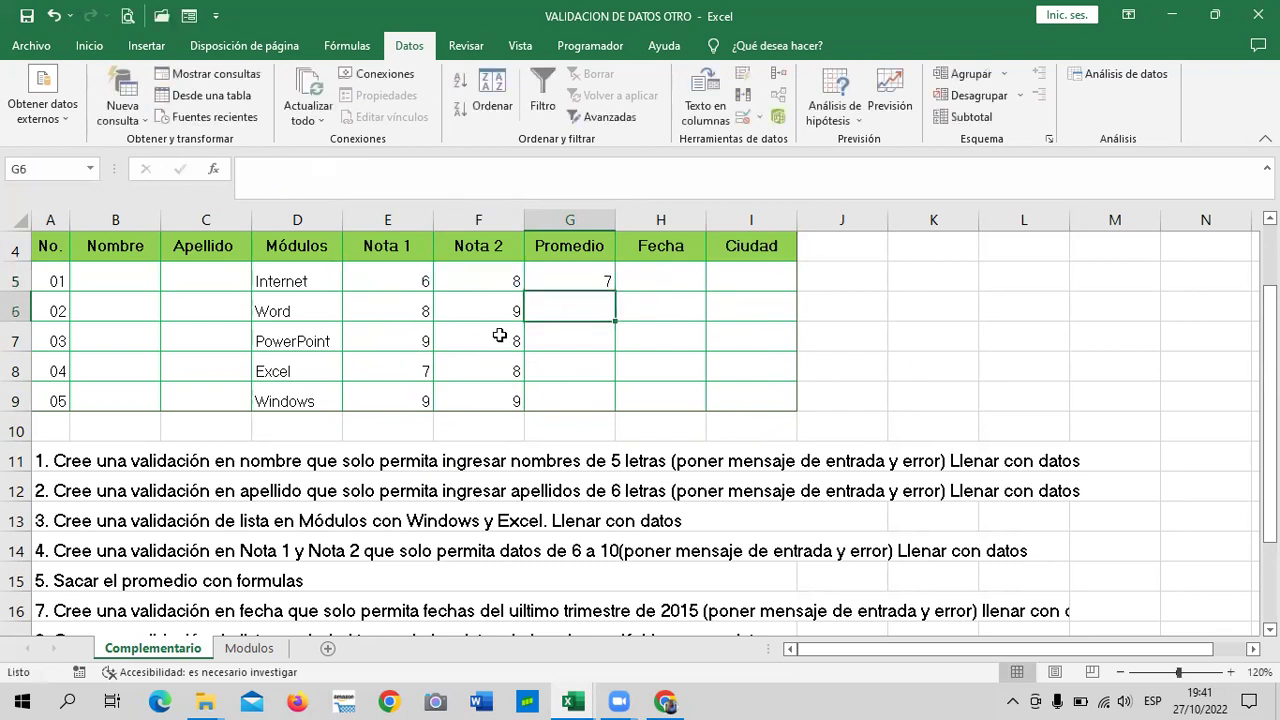
# Step: Fill the average formula down to G9, check the copies, and select G5:G9
pyautogui.moveTo(425, 280); pyautogui.dragTo(505, 281)
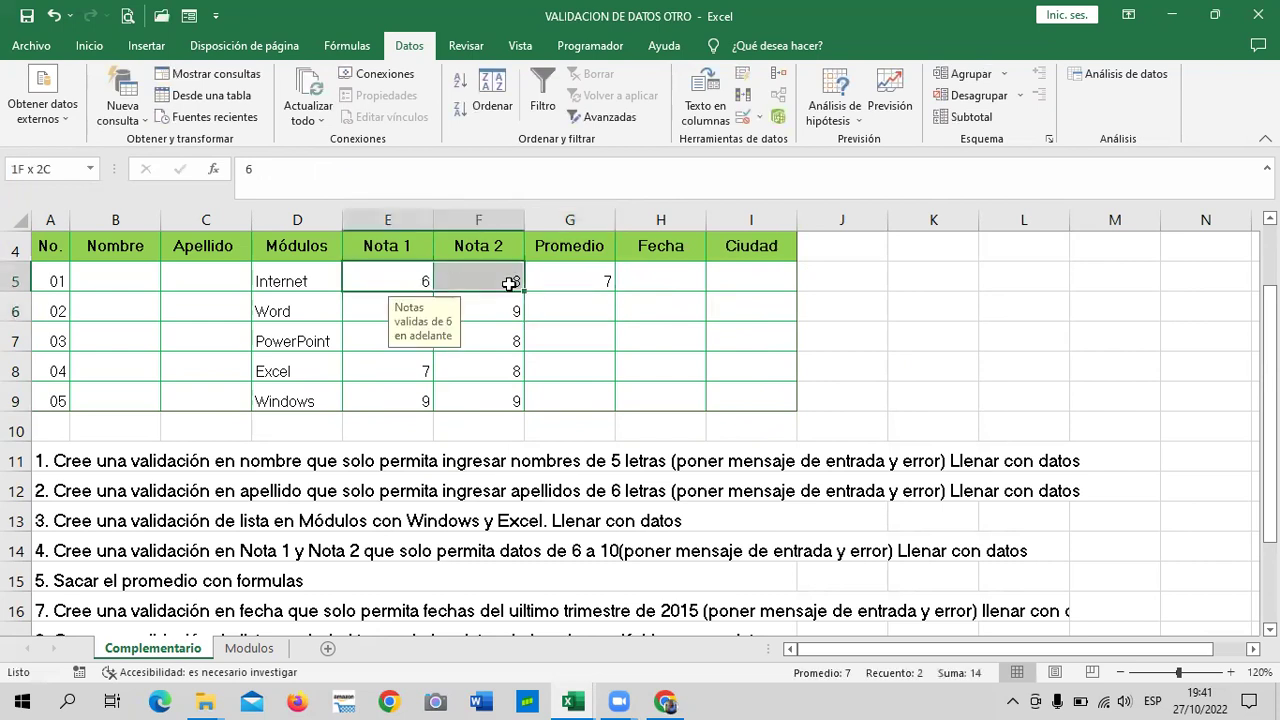
pyautogui.click(562, 291)
pyautogui.moveTo(615, 296); pyautogui.dragTo(615, 402)
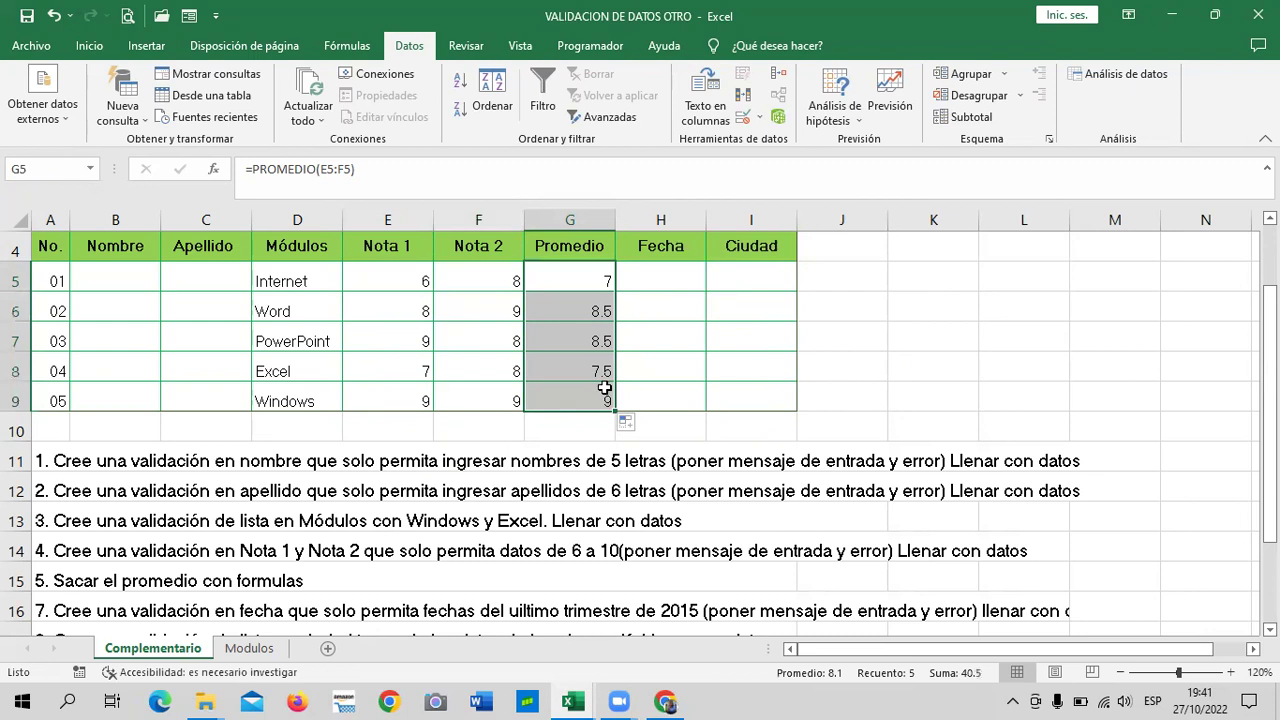
pyautogui.click(662, 340)
pyautogui.click(582, 300)
pyautogui.click(560, 371)
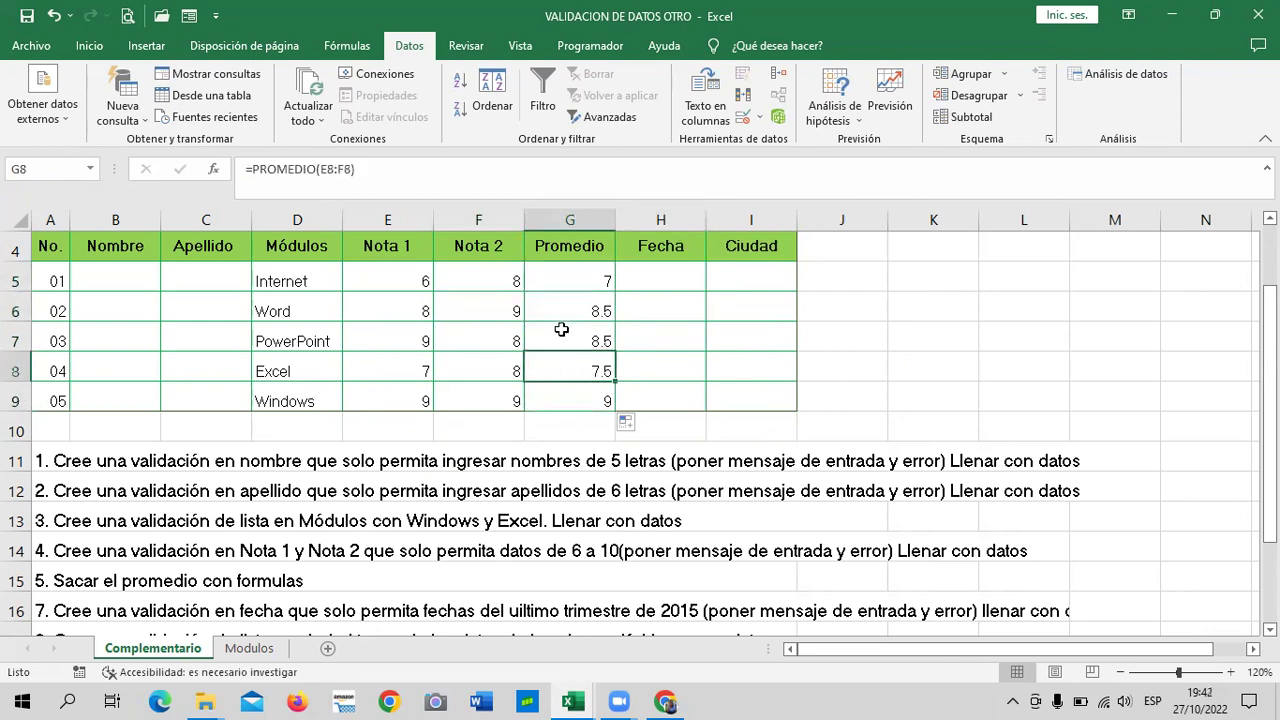
pyautogui.click(571, 305)
pyautogui.click(566, 280)
pyautogui.click(659, 357)
pyautogui.click(582, 282)
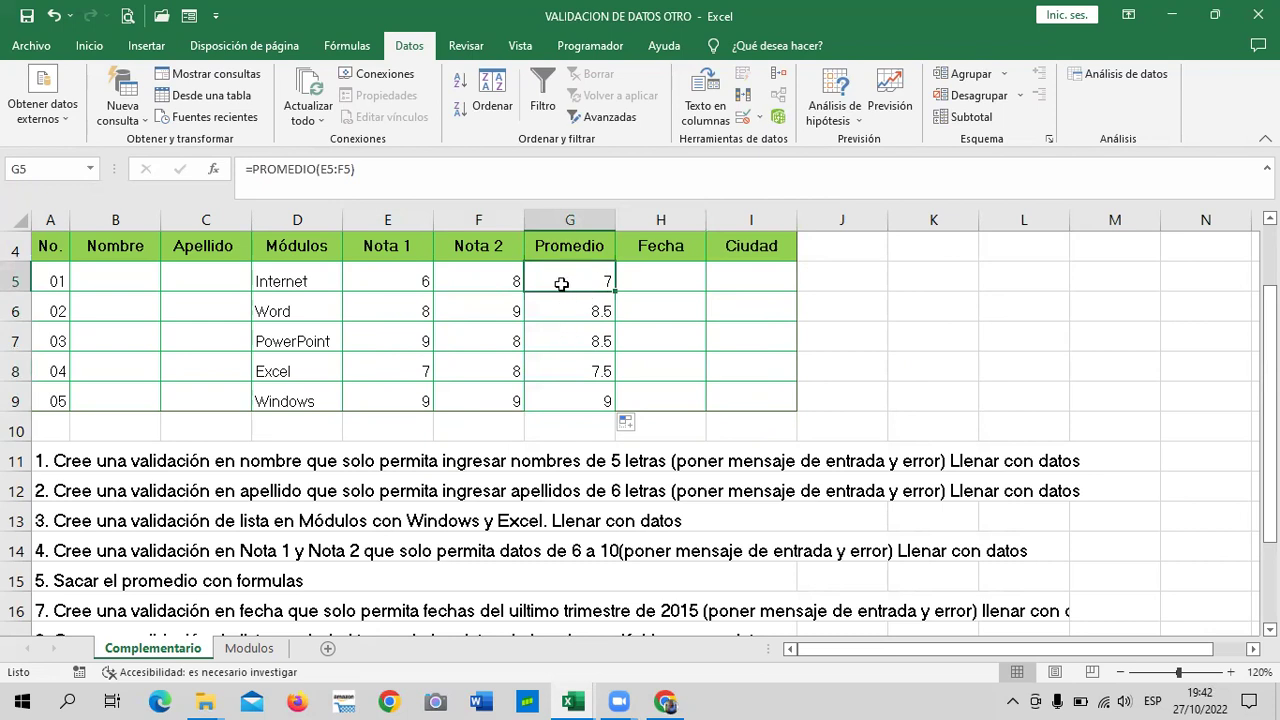
pyautogui.moveTo(562, 284); pyautogui.dragTo(571, 400)
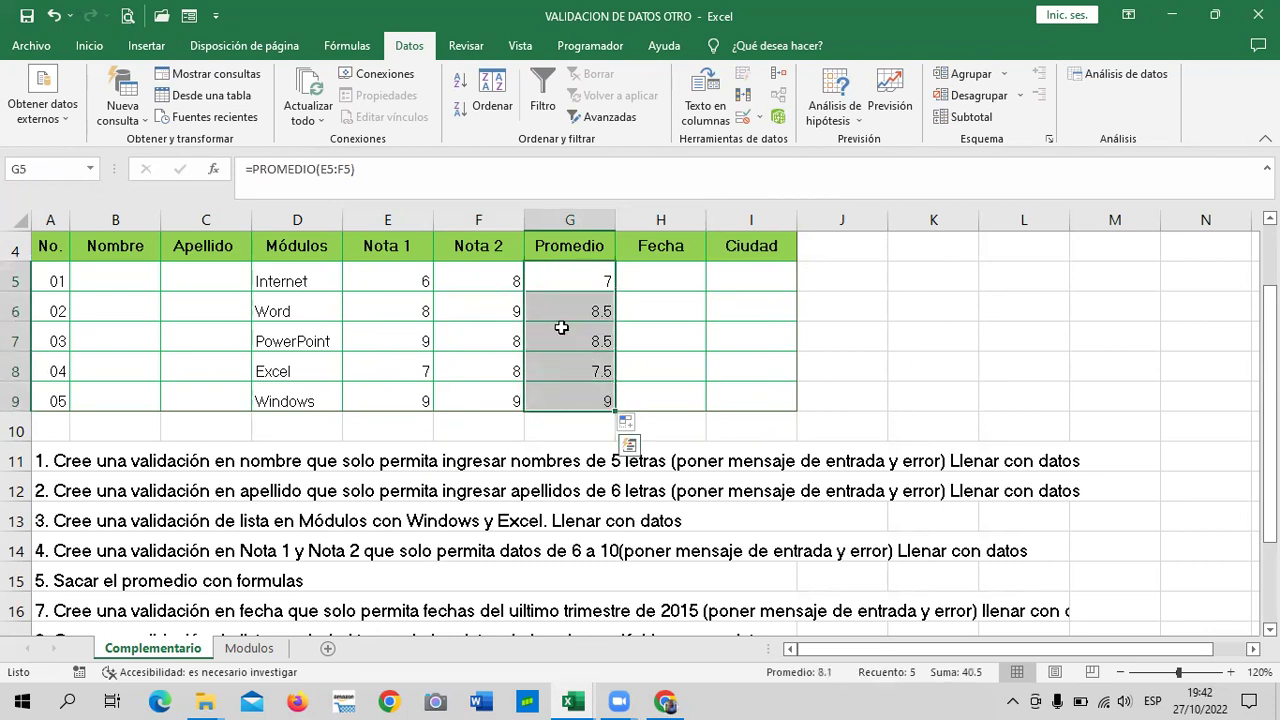
# Step: Use Disminuir then Aumentar decimales so G5:G9 show one decimal, e.g. 7.0 and 9.0
pyautogui.click(94, 50)
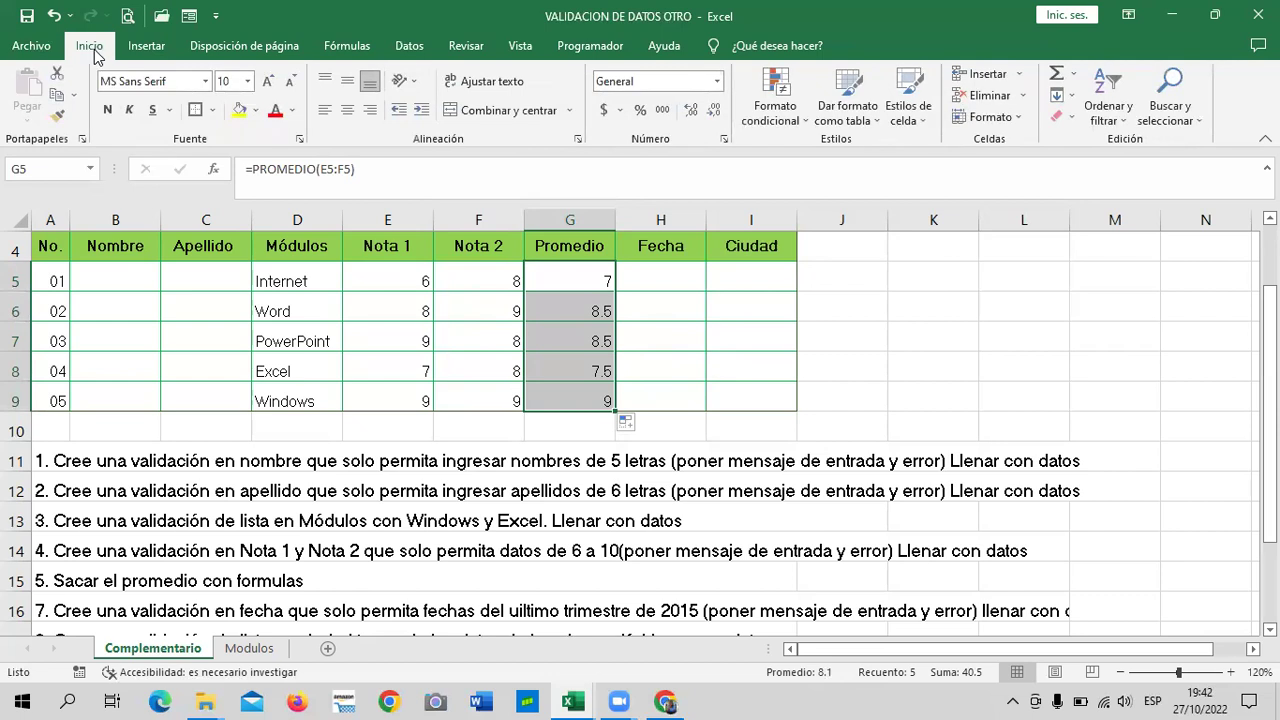
pyautogui.click(716, 112)
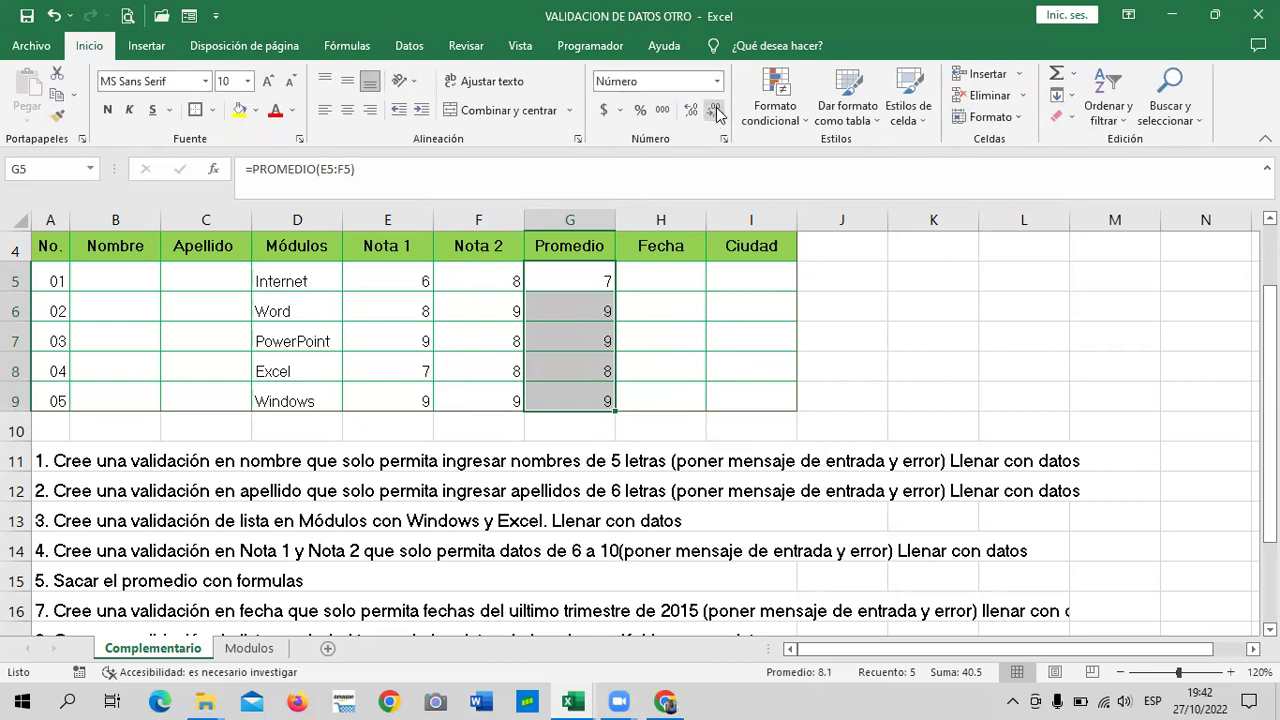
pyautogui.click(690, 110)
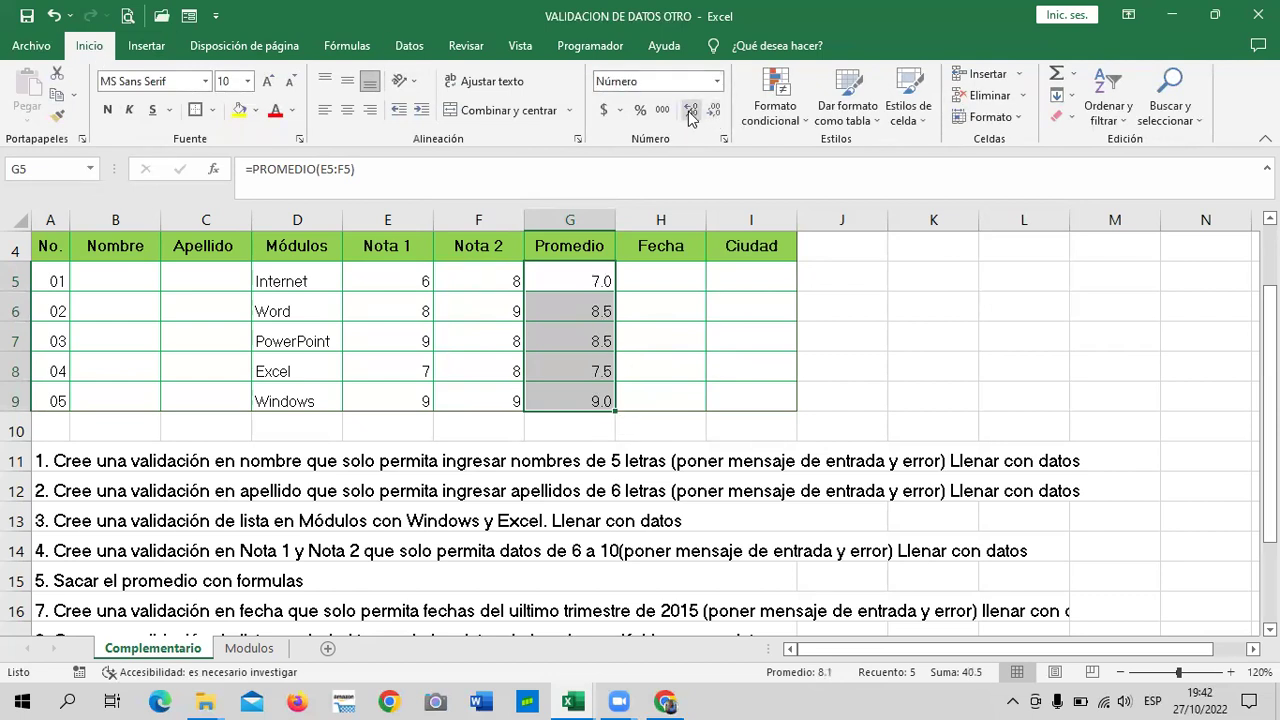
# Step: Check the average formulas in rows 7, 8 and 9, then select an empty cell
pyautogui.click(642, 393)
pyautogui.click(592, 371)
pyautogui.click(570, 338)
pyautogui.click(565, 301)
pyautogui.click(566, 340)
pyautogui.click(560, 368)
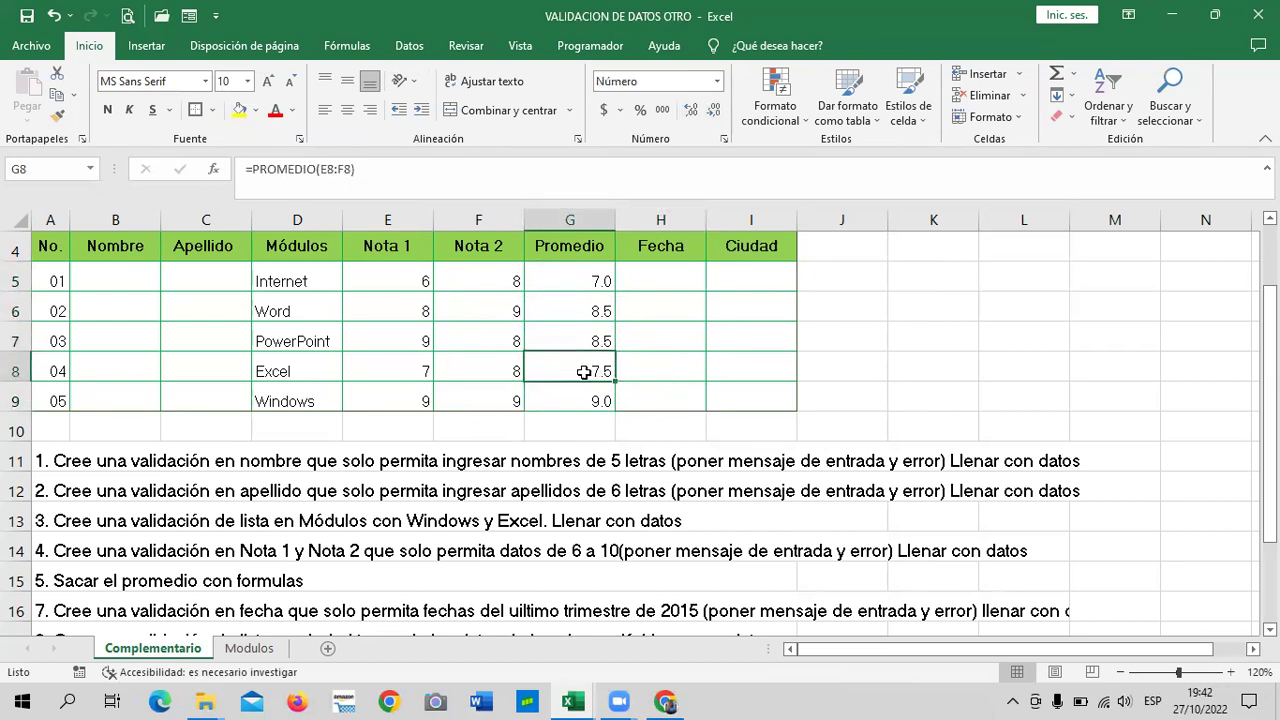
pyautogui.click(668, 396)
pyautogui.click(597, 292)
pyautogui.click(590, 398)
pyautogui.click(769, 358)
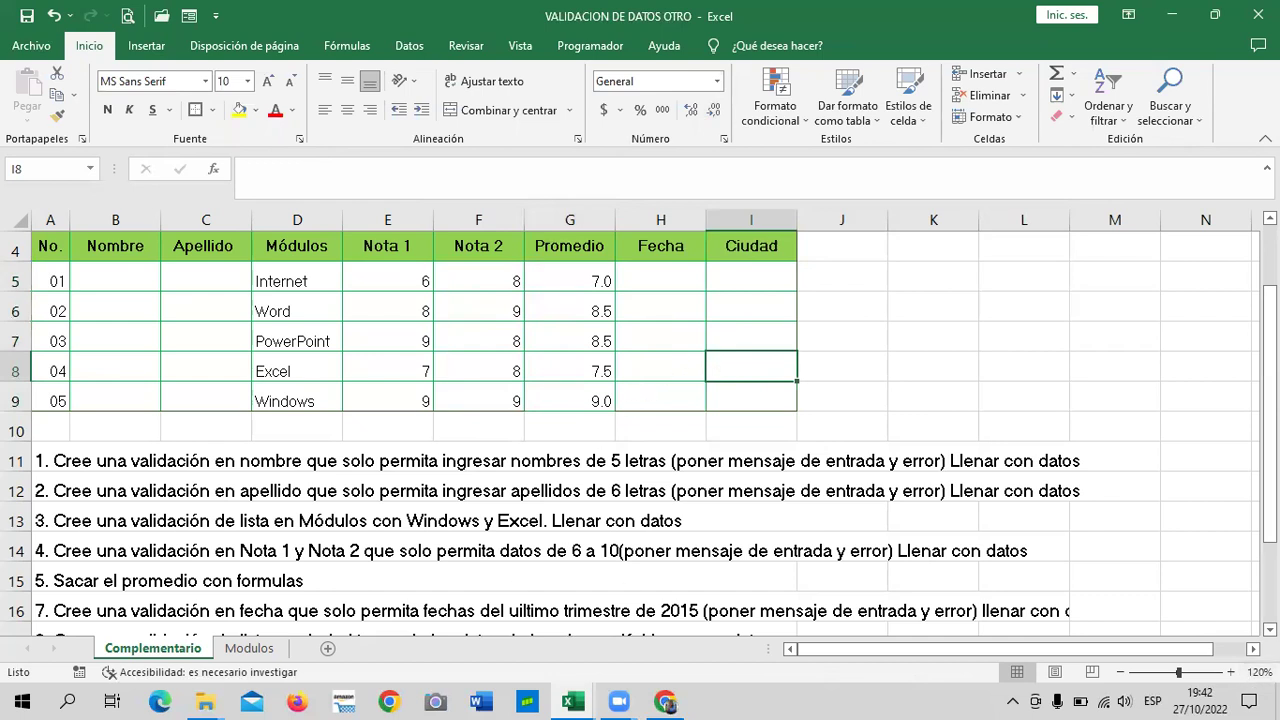
# Step: Edit instruction 7 in A16 so its year reads 2022 instead of 2015
pyautogui.scroll(-1, 640, 432)
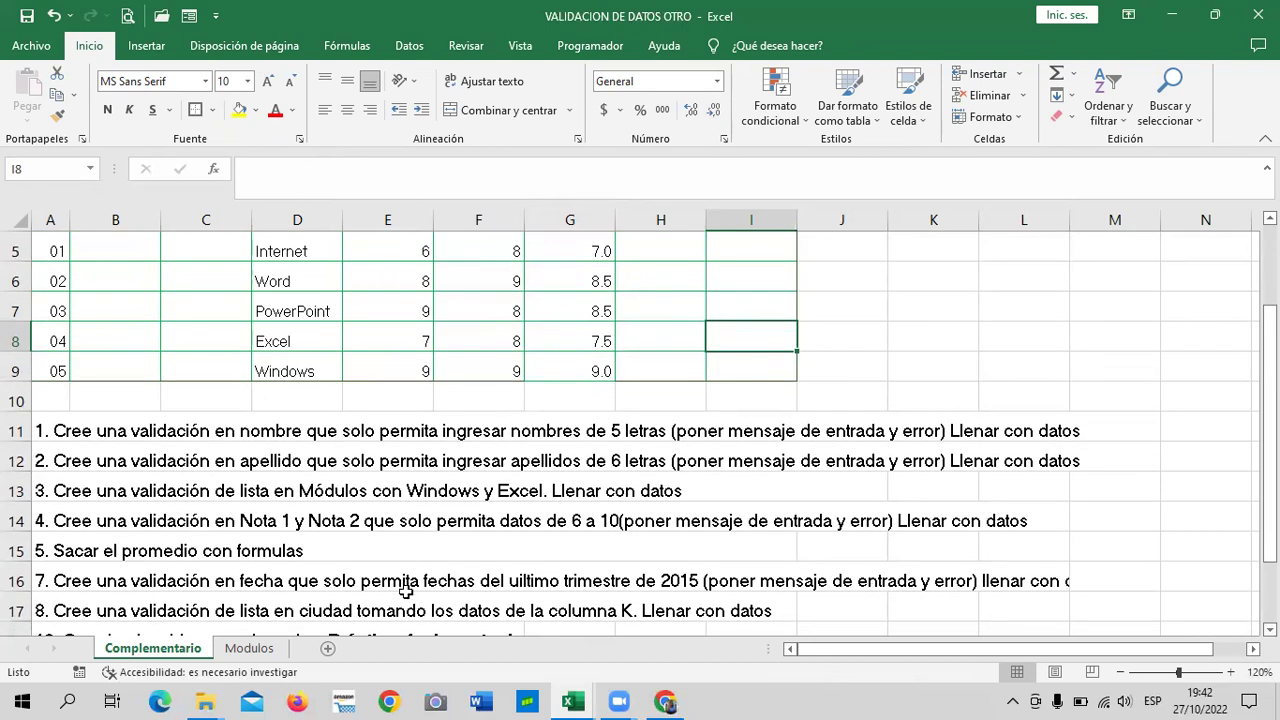
pyautogui.click(694, 590)
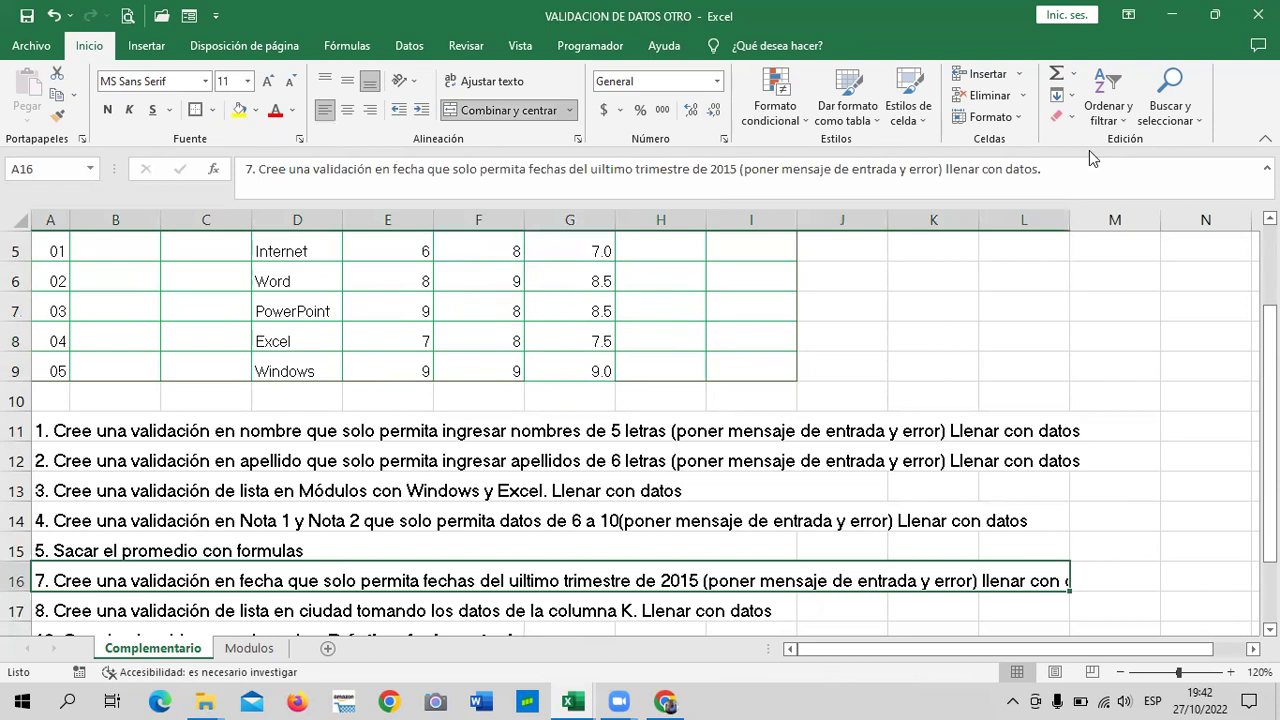
pyautogui.click(733, 168)
pyautogui.press('BackSpace')
pyautogui.press('BackSpace')
pyautogui.write('22')
pyautogui.press('Return')
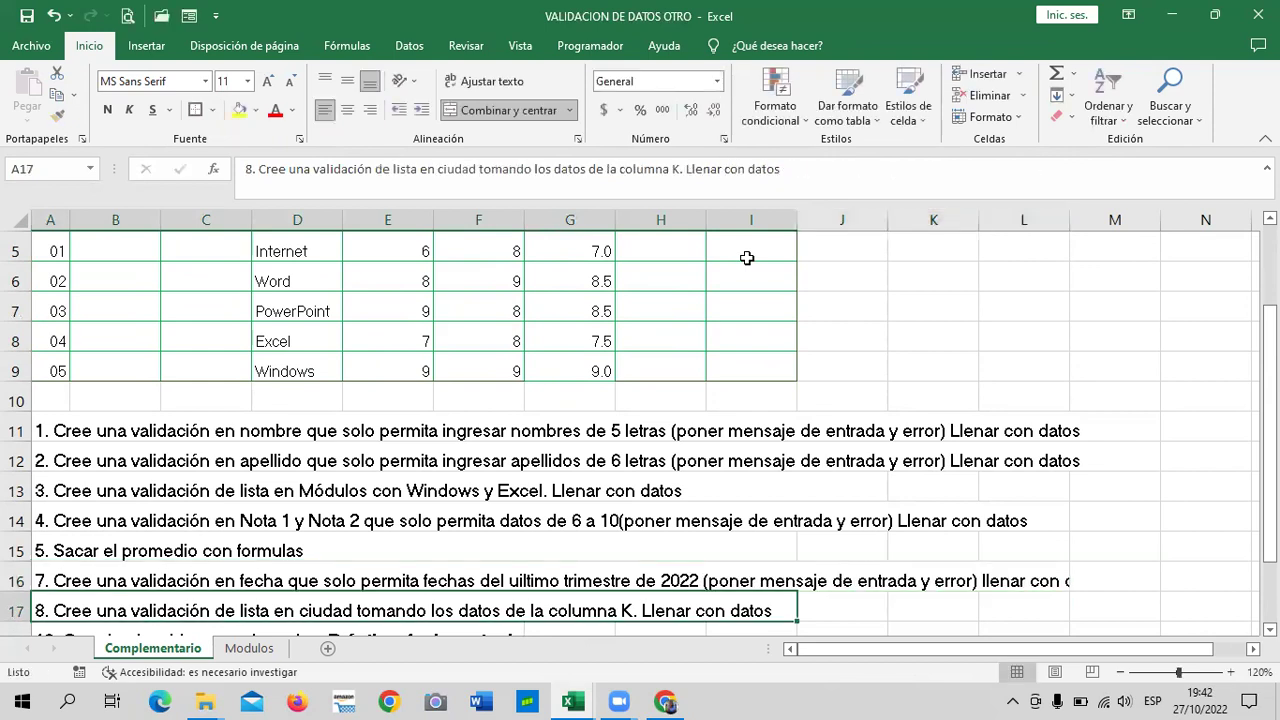
# Step: Verify the 2022 edit in row 16, then select the Fecha cells H5:H9
pyautogui.click(436, 576)
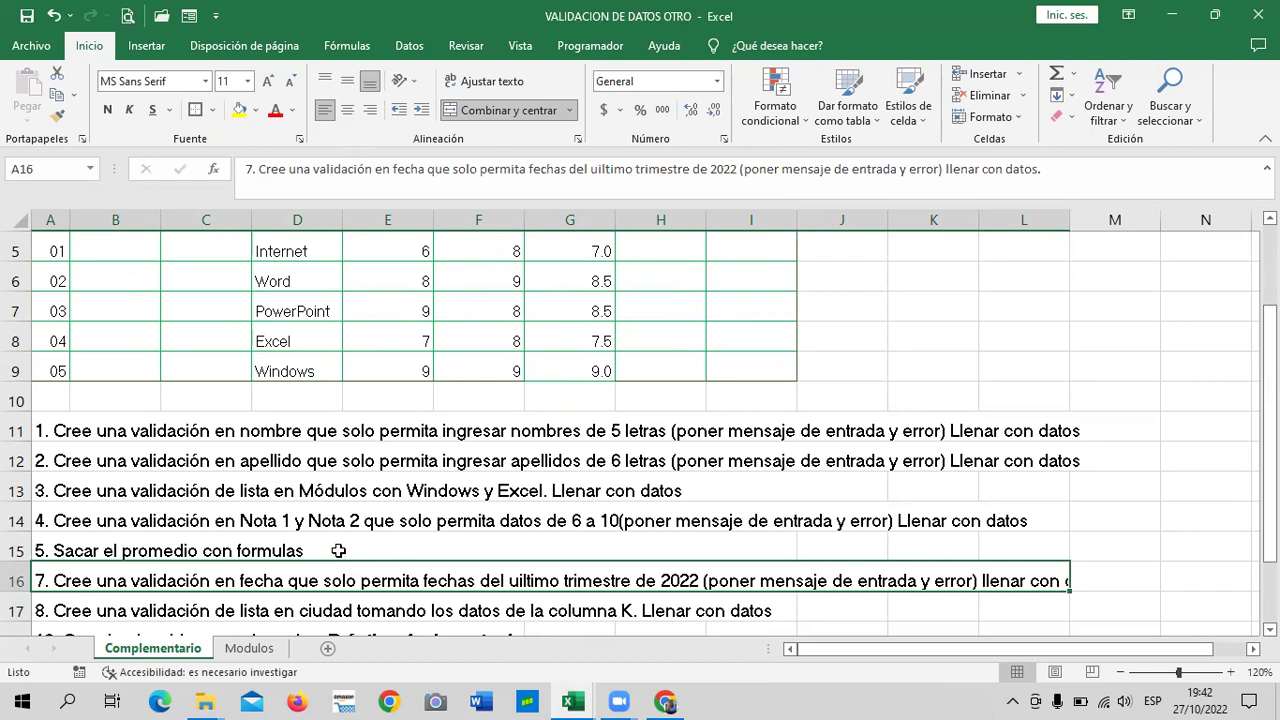
pyautogui.click(1136, 556)
pyautogui.click(1020, 574)
pyautogui.scroll(2, 682, 466)
pyautogui.moveTo(666, 359); pyautogui.dragTo(666, 490)
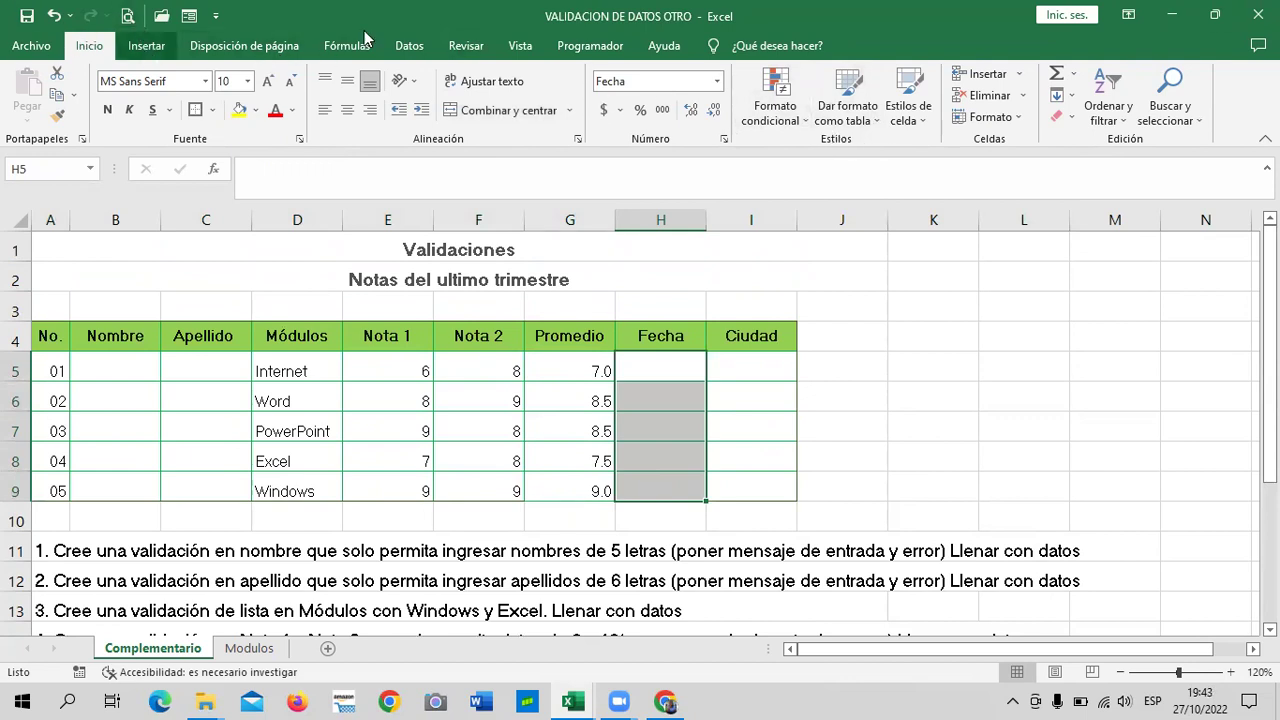
# Step: Open Datos > Validación de datos and set Permitir to Fecha
pyautogui.click(146, 45)
pyautogui.click(410, 45)
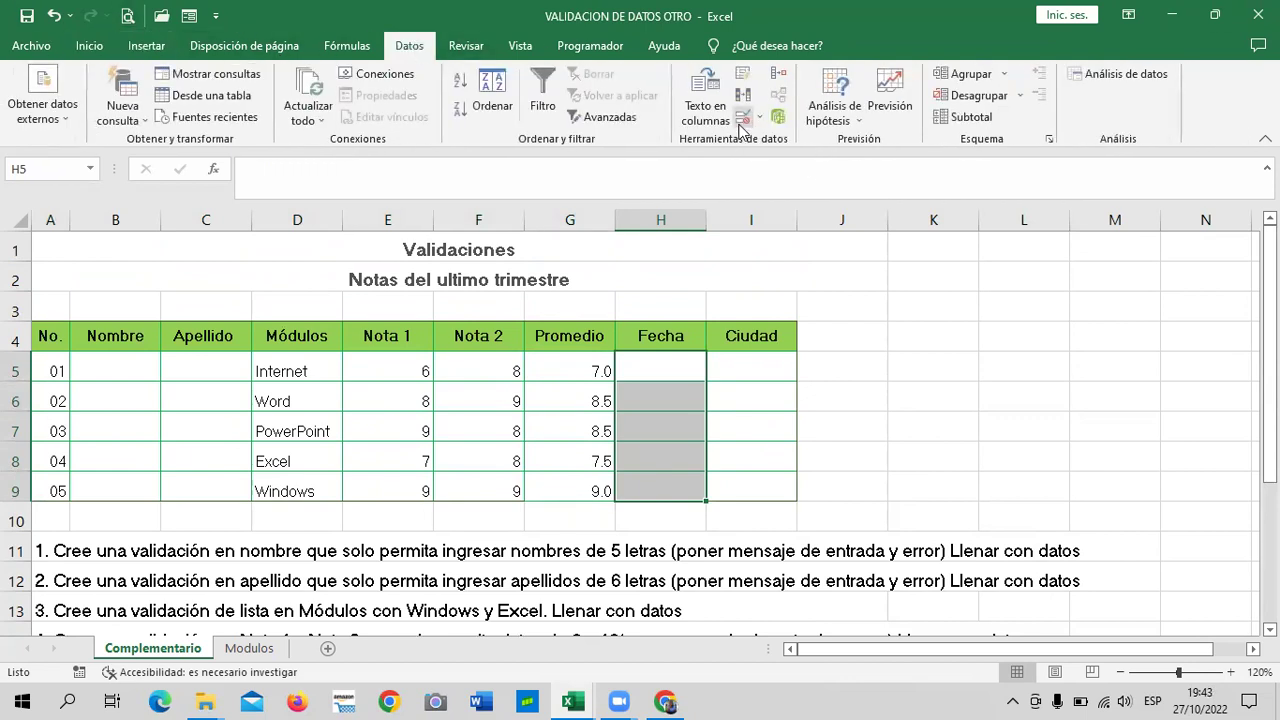
pyautogui.click(742, 118)
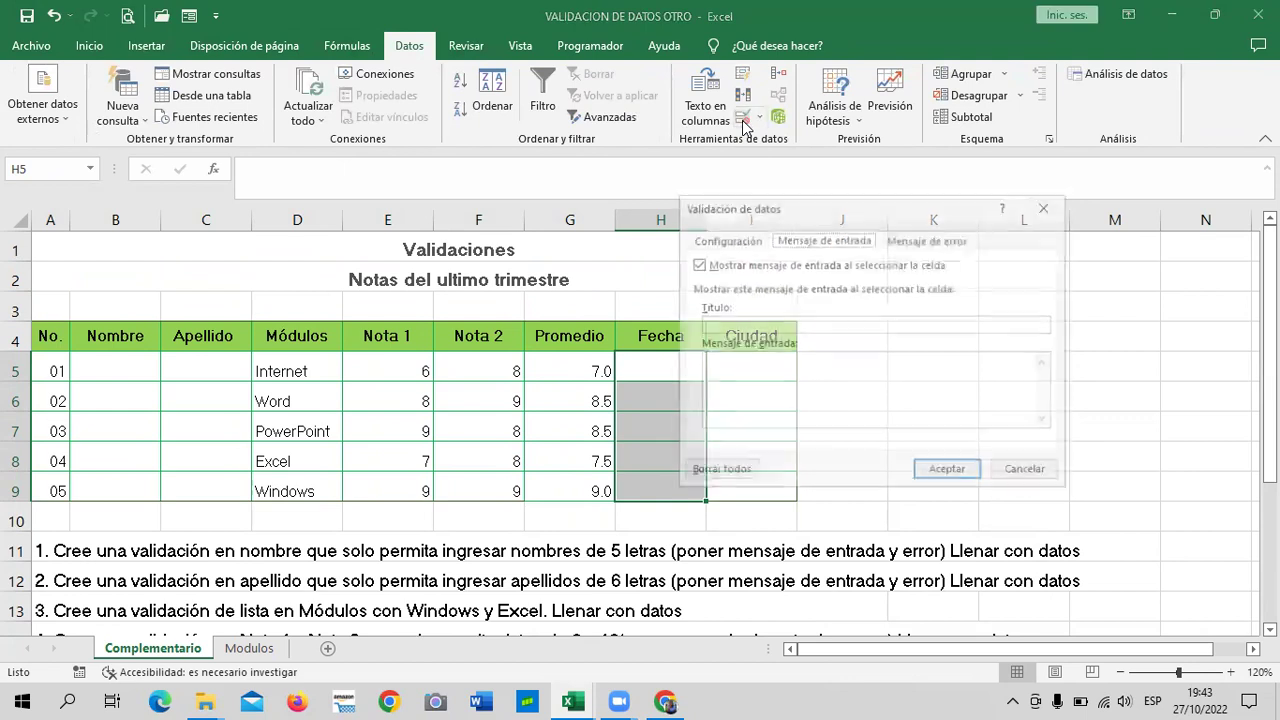
pyautogui.click(738, 245)
pyautogui.click(805, 301)
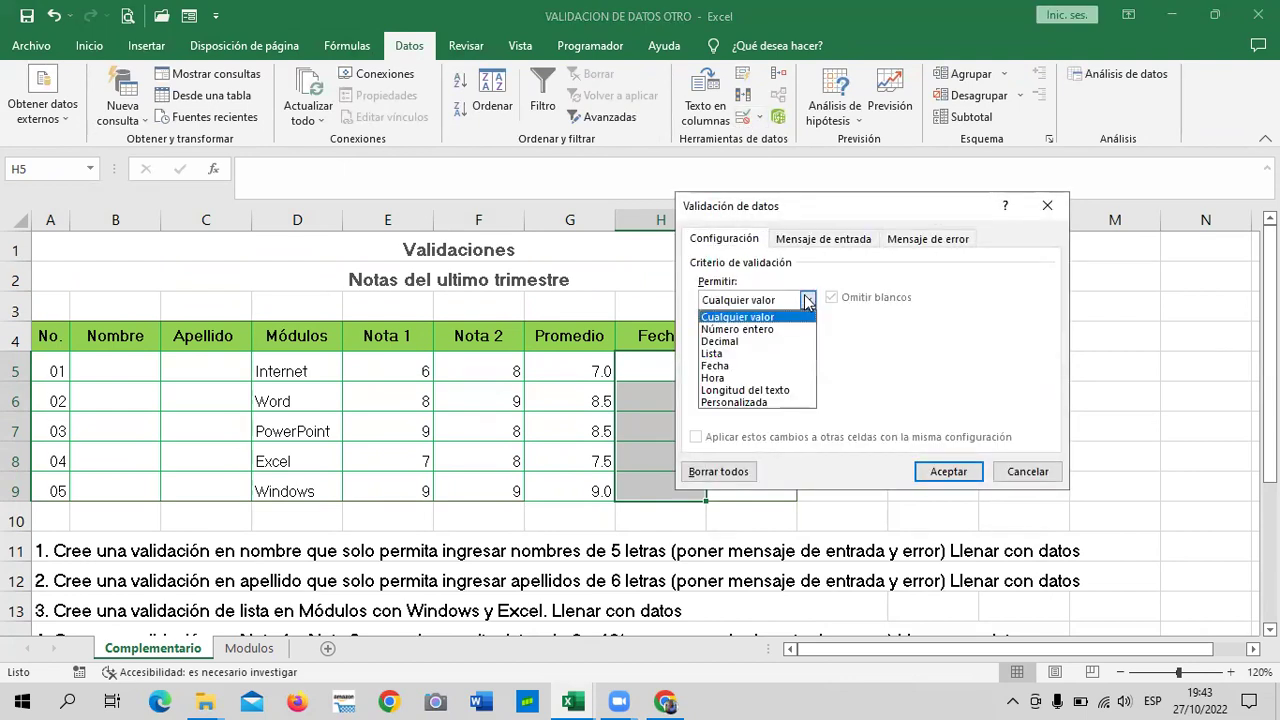
pyautogui.click(743, 366)
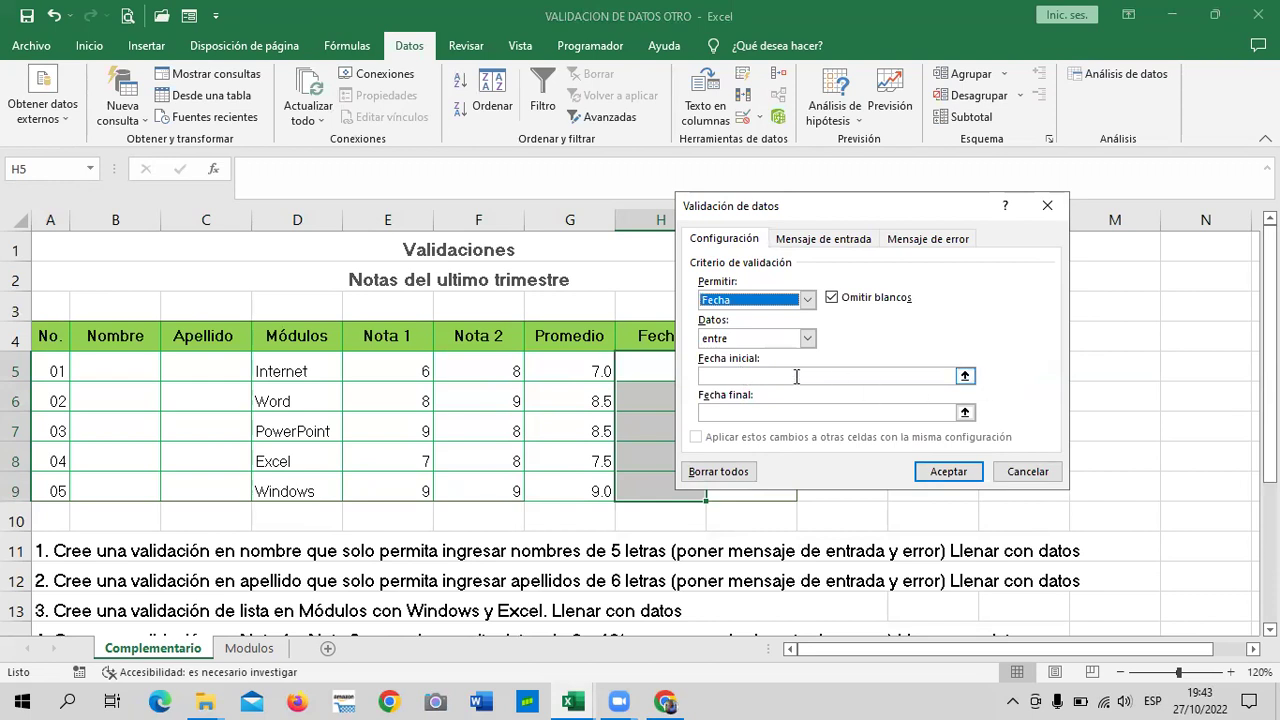
# Step: Set the allowed date range from 15/1/2022 to 15/4/2022
pyautogui.click(790, 375)
pyautogui.write('15/1')
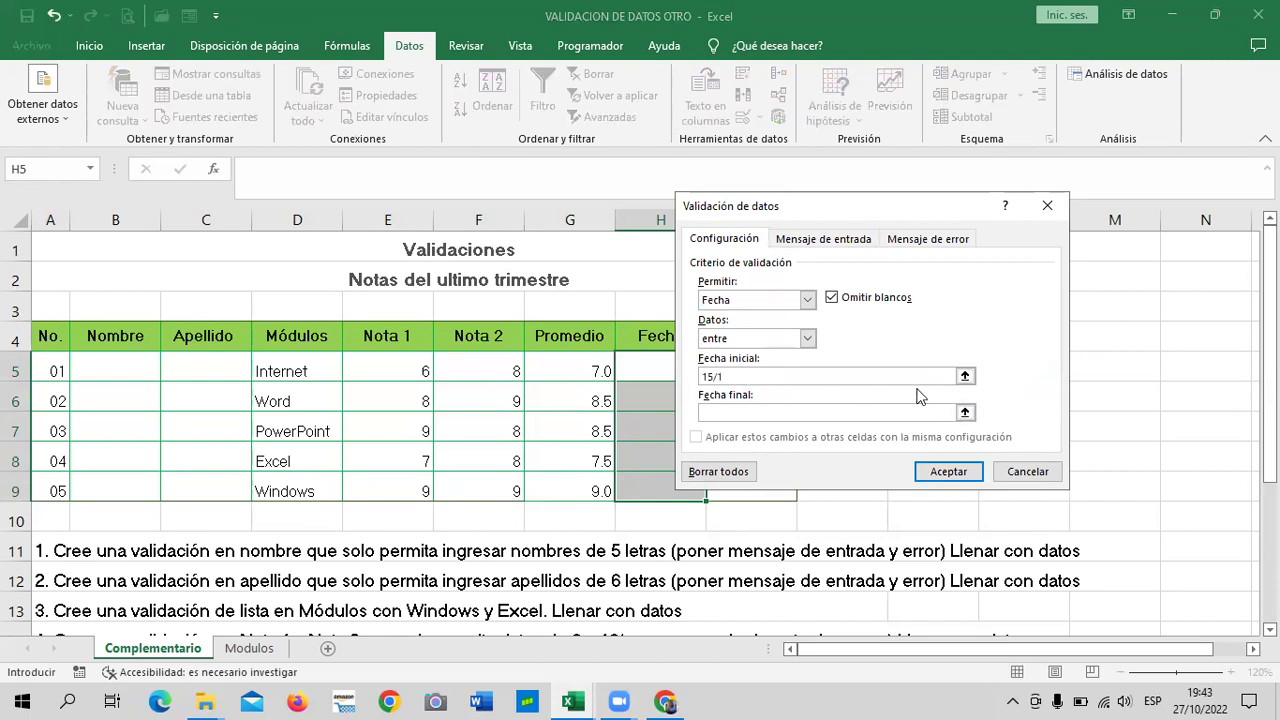
pyautogui.write('2022')
pyautogui.click(811, 412)
pyautogui.write('30/')
pyautogui.write('4')
pyautogui.press('Left')
pyautogui.press('Left')
pyautogui.press('BackSpace')
pyautogui.press('BackSpace')
pyautogui.write('15/4/')
pyautogui.write('2022')
# Step: Enter the Mensaje de entrada 'Escriba una fecha a partir del 15 de enero al 15 de abril'
pyautogui.click(861, 242)
pyautogui.click(802, 376)
pyautogui.write('echa')
pyautogui.press('BackSpace')
pyautogui.press('BackSpace')
pyautogui.press('BackSpace')
pyautogui.press('BackSpace')
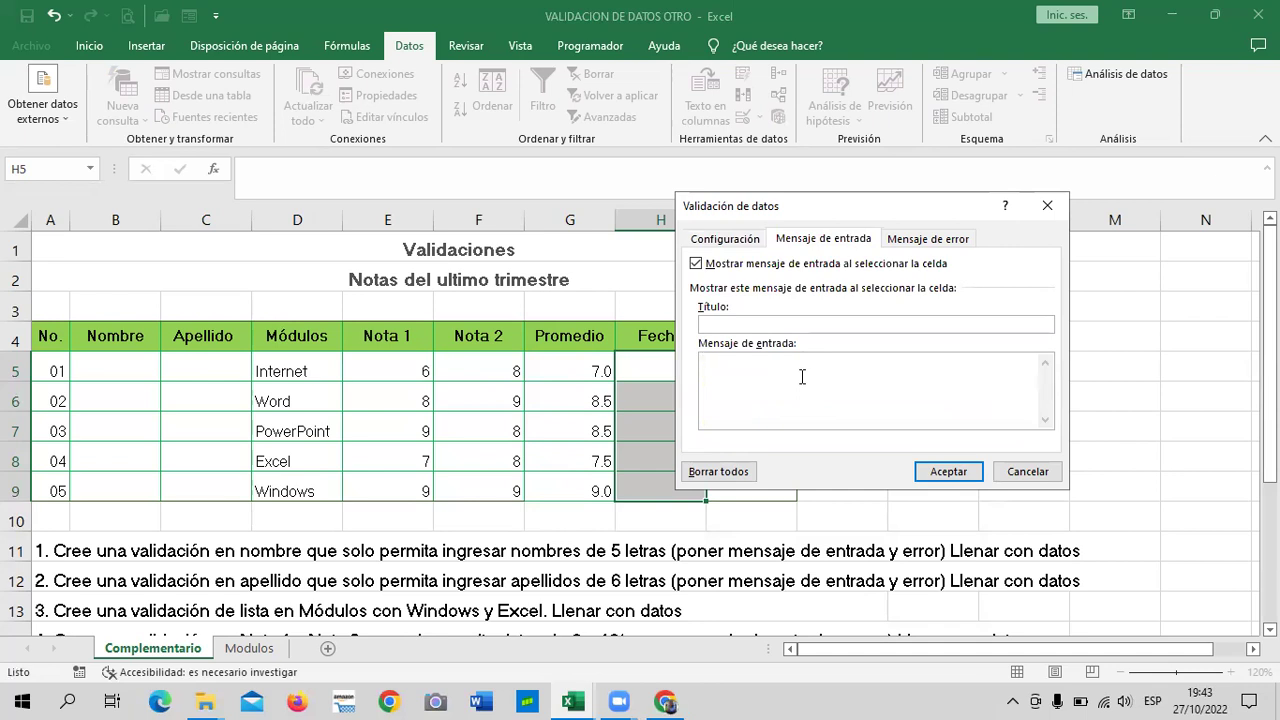
pyautogui.write('es')
pyautogui.press('BackSpace')
pyautogui.write('scriba ')
pyautogui.write('una ')
pyautogui.write('fecha ')
pyautogui.write('entr')
pyautogui.write('e')
pyautogui.press('BackSpace')
pyautogui.press('BackSpace')
pyautogui.press('BackSpace')
pyautogui.press('BackSpace')
pyautogui.press('BackSpace')
pyautogui.press('BackSpace')
pyautogui.press('BackSpace')
pyautogui.press('BackSpace')
pyautogui.press('BackSpace')
pyautogui.write('cha  apartir')
pyautogui.write(' del 15 d')
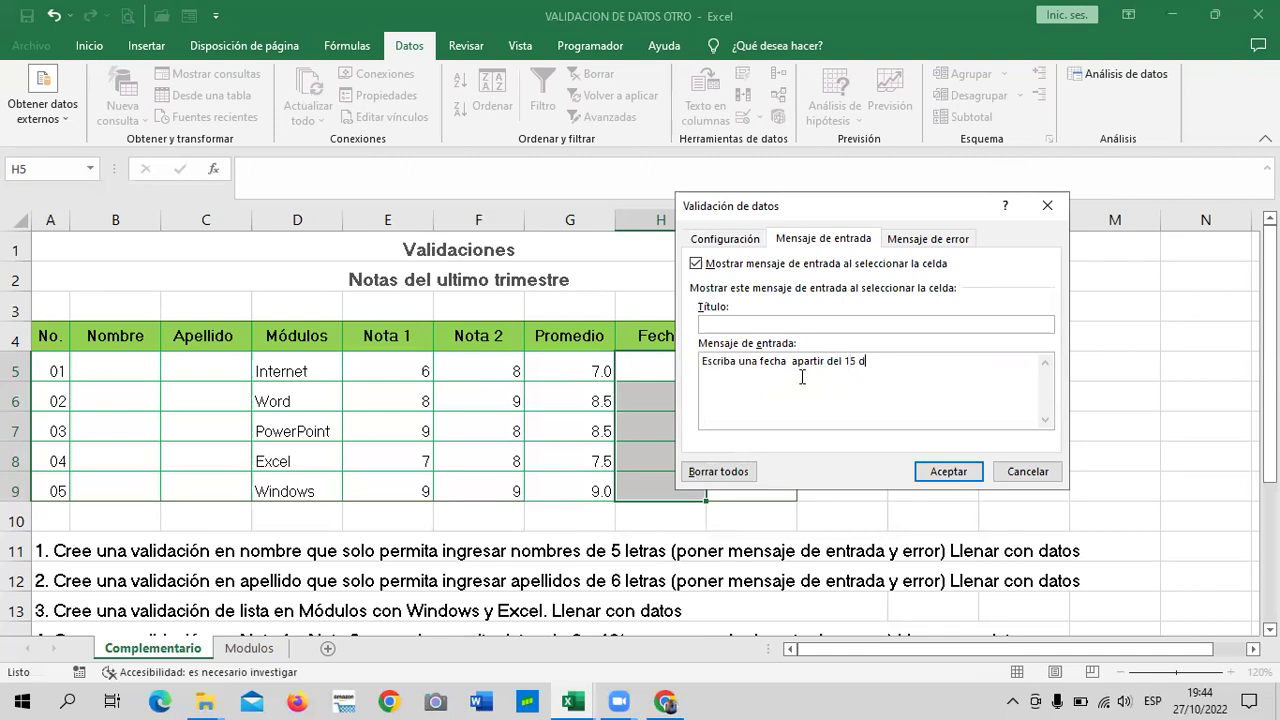
pyautogui.write('e enero a')
pyautogui.write('l')
pyautogui.press('BackSpace')
pyautogui.write('15 de abril')
pyautogui.click(793, 361)
pyautogui.press('Delete')
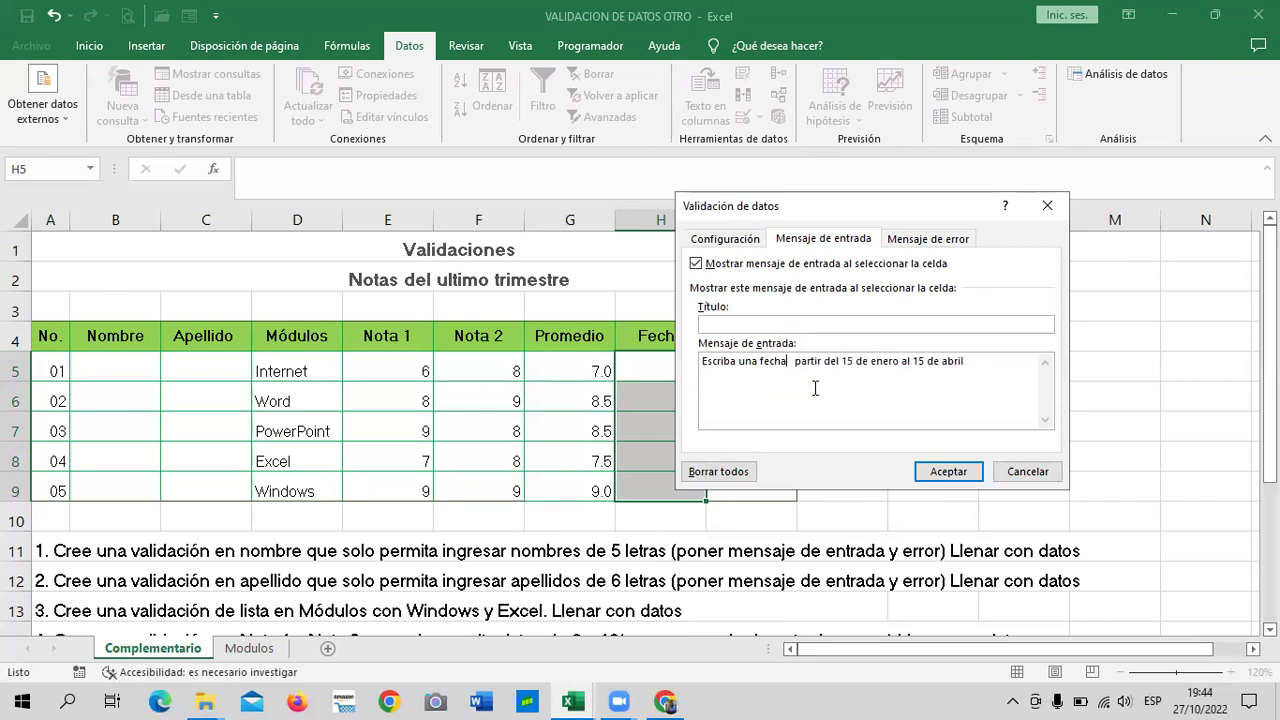
pyautogui.write('a')
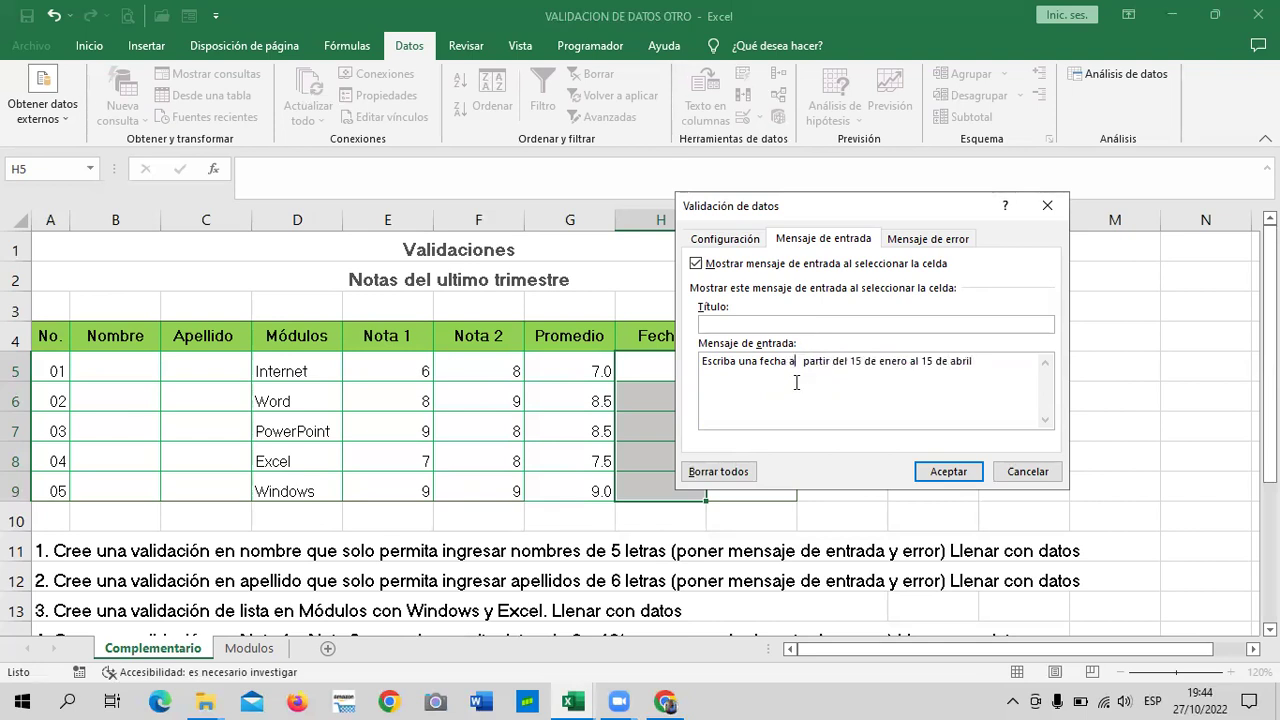
pyautogui.press('Delete')
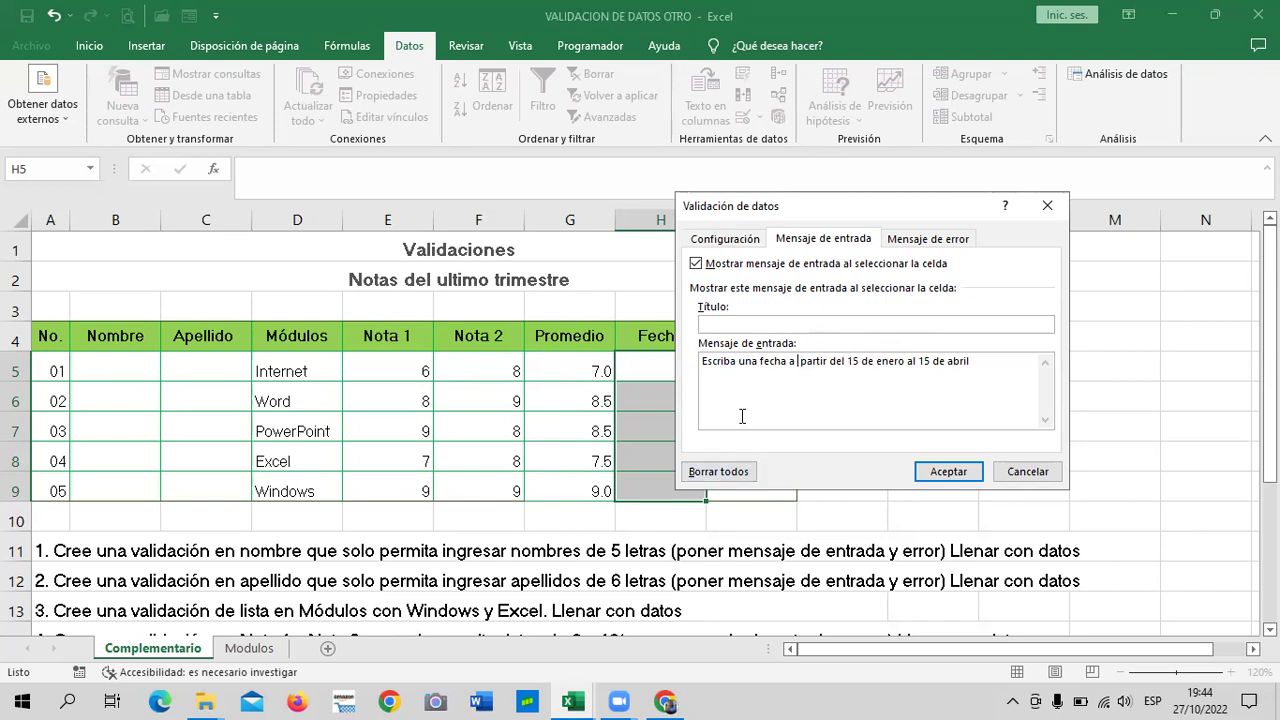
# Step: Confirm the Fecha date validation and check its input message on the date cells
pyautogui.click(945, 471)
pyautogui.click(756, 484)
pyautogui.click(690, 378)
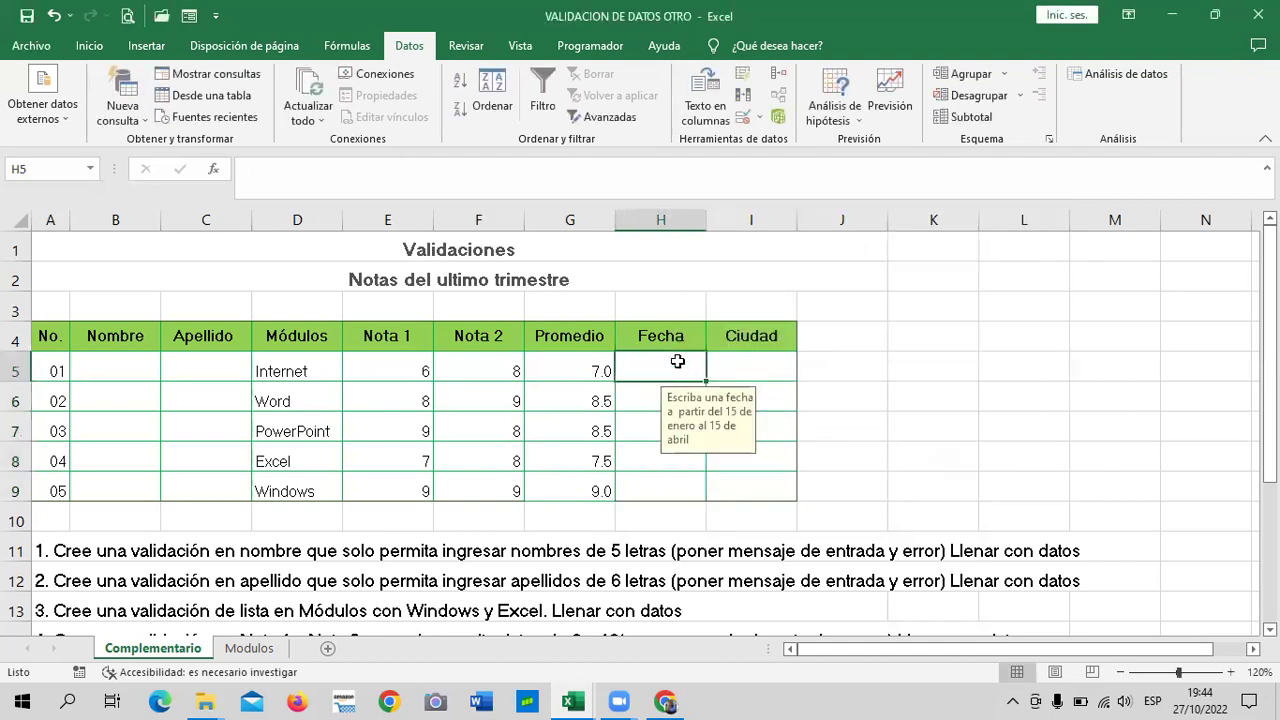
pyautogui.click(648, 400)
pyautogui.click(645, 430)
pyautogui.click(641, 461)
pyautogui.click(645, 490)
pyautogui.click(664, 430)
# Step: Enter 10/2/2022 in H5, then cancel the rejected out-of-range date 20/4/2022 in H6
pyautogui.click(664, 375)
pyautogui.write('10')
pyautogui.write('/2')
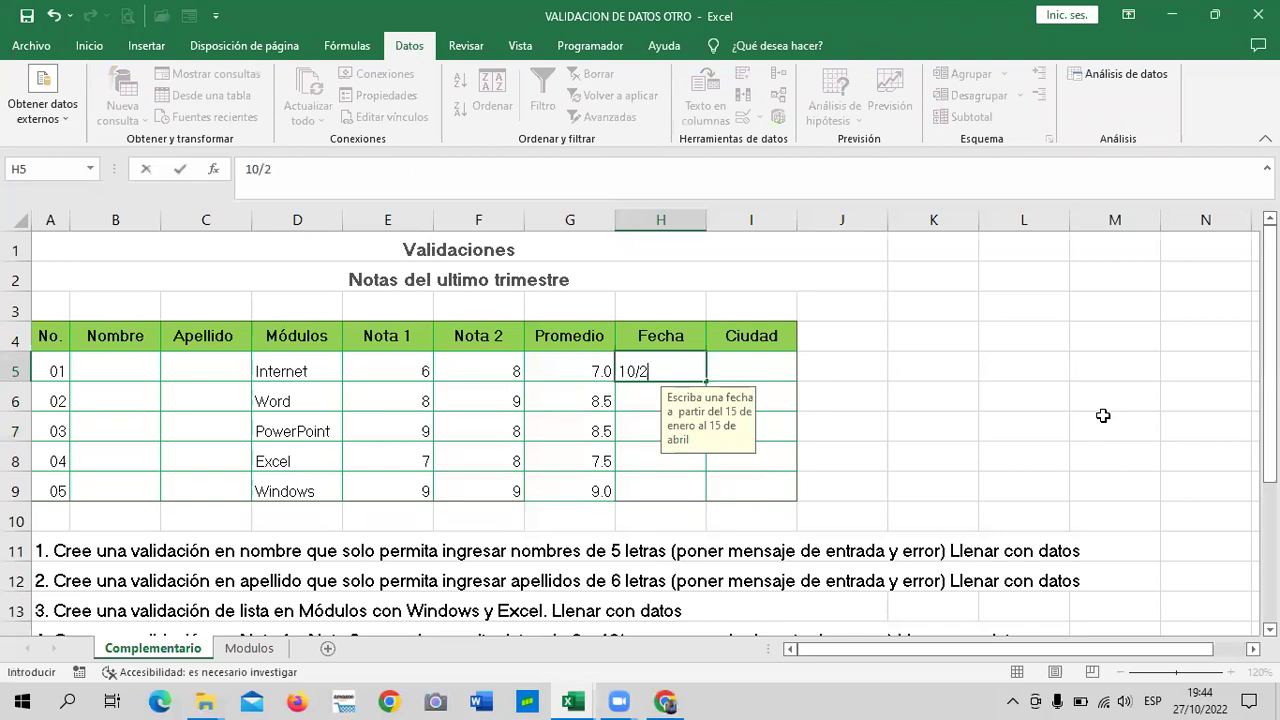
pyautogui.write('/20')
pyautogui.write('22')
pyautogui.press('Return')
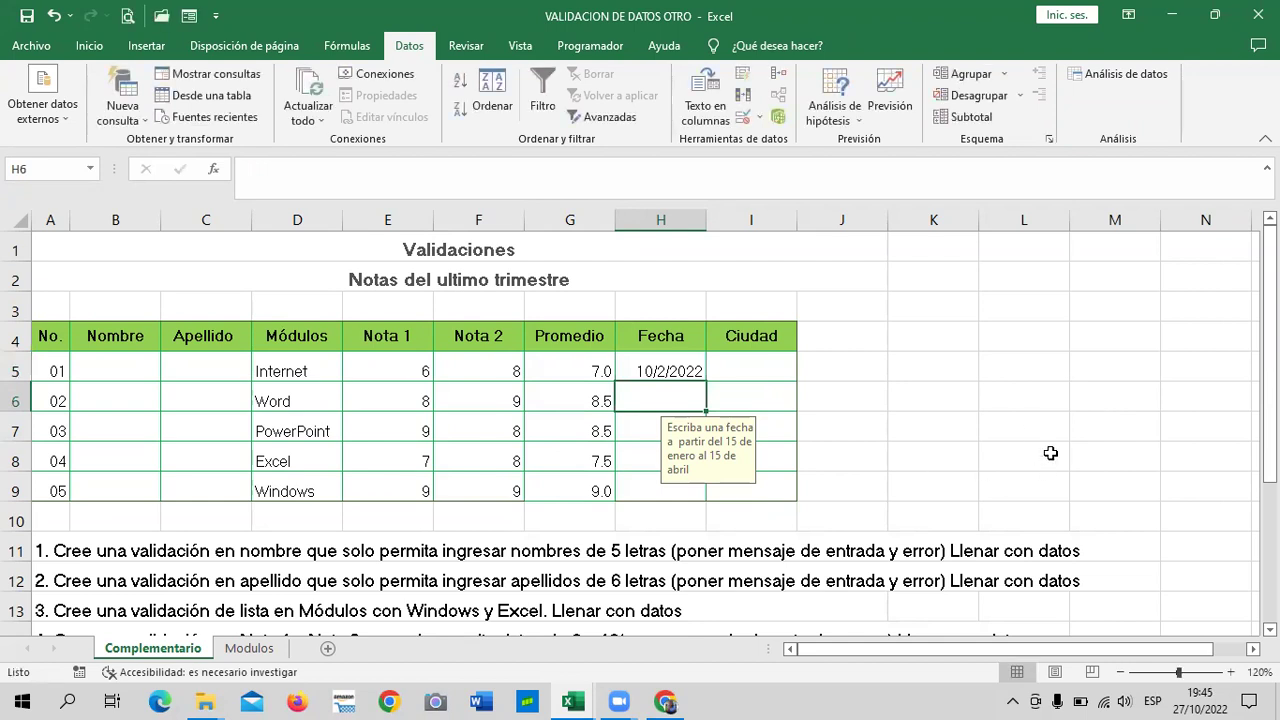
pyautogui.write('20/')
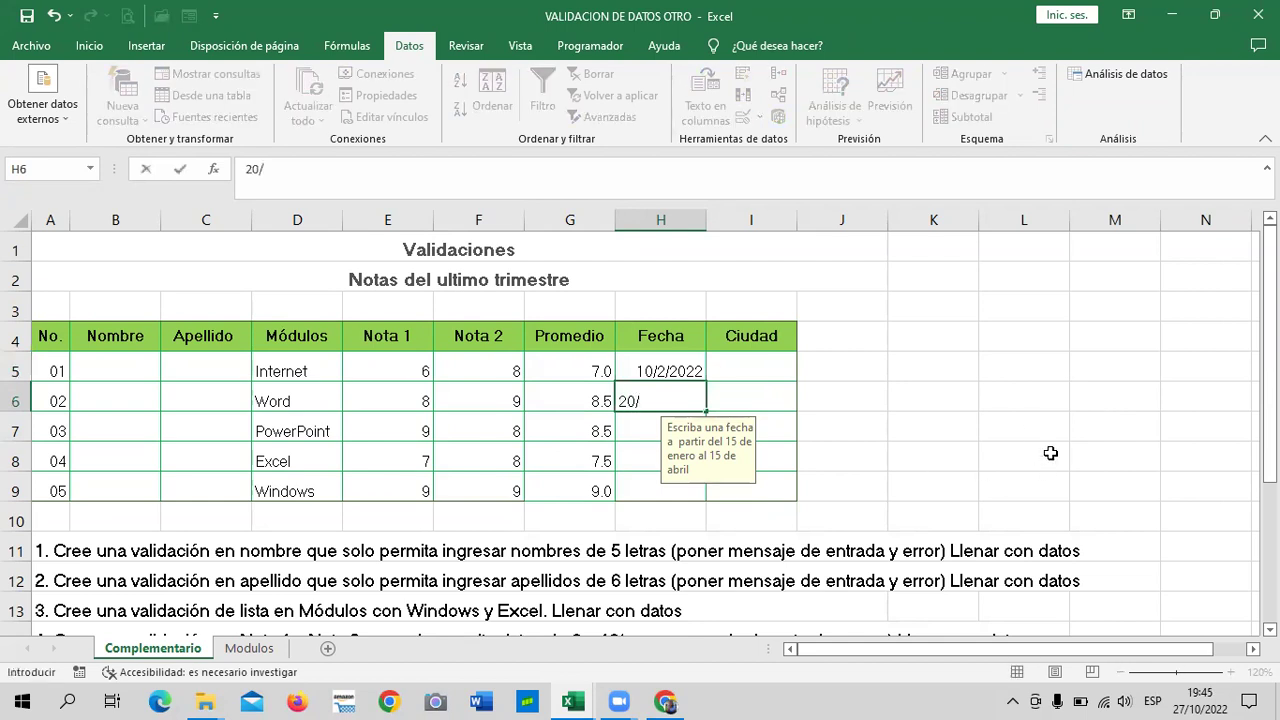
pyautogui.write('4/2022')
pyautogui.press('Return')
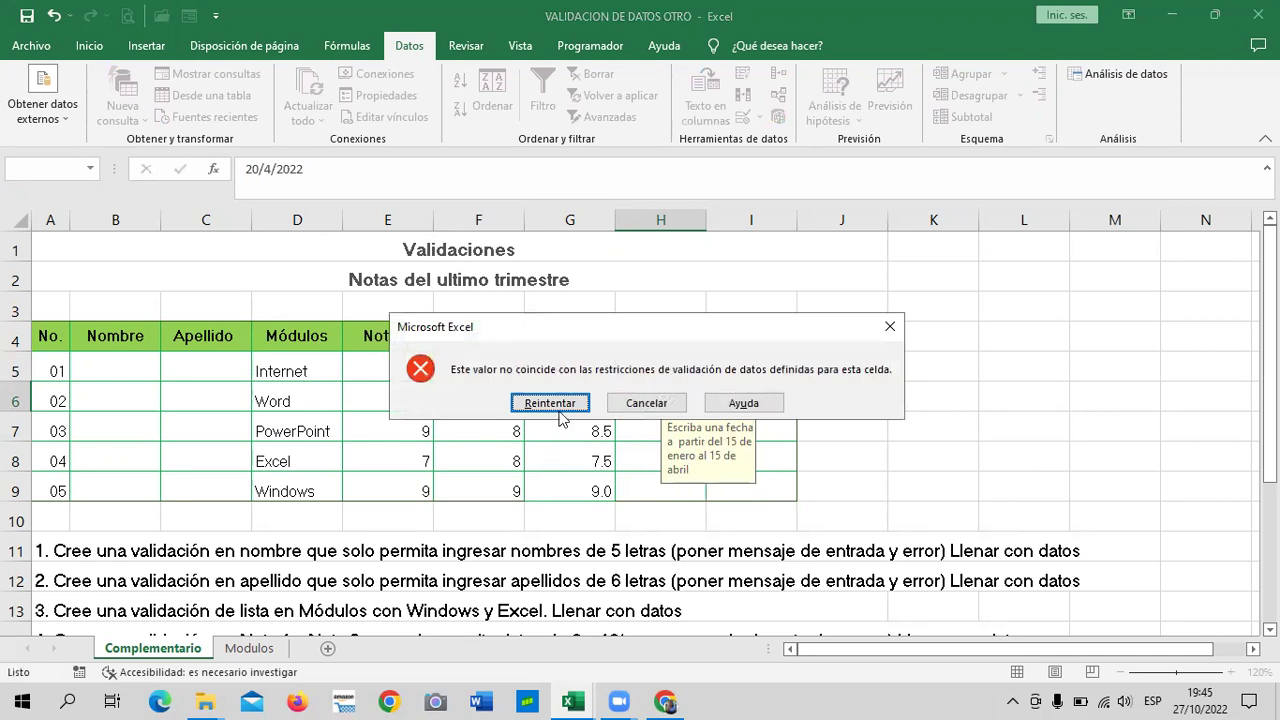
pyautogui.click(640, 404)
pyautogui.click(923, 415)
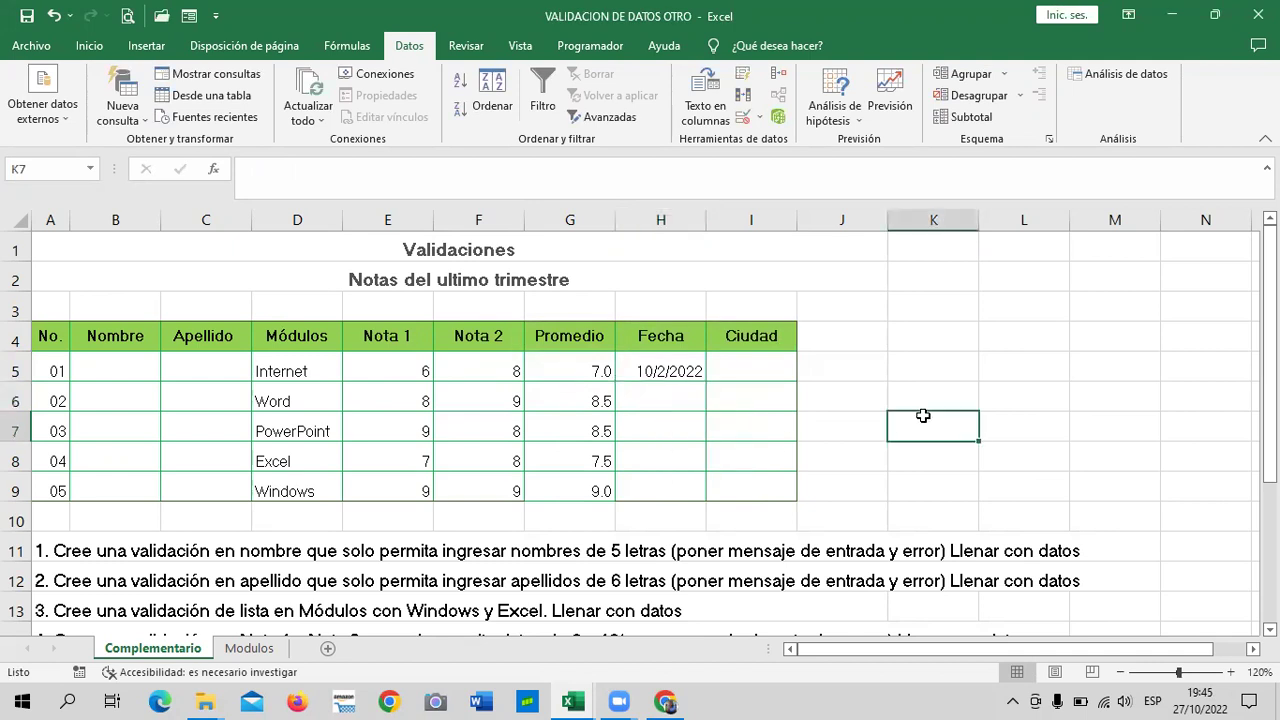
# Step: Review the input message on the remaining Fecha cells H6 to H9
pyautogui.click(668, 400)
pyautogui.click(655, 450)
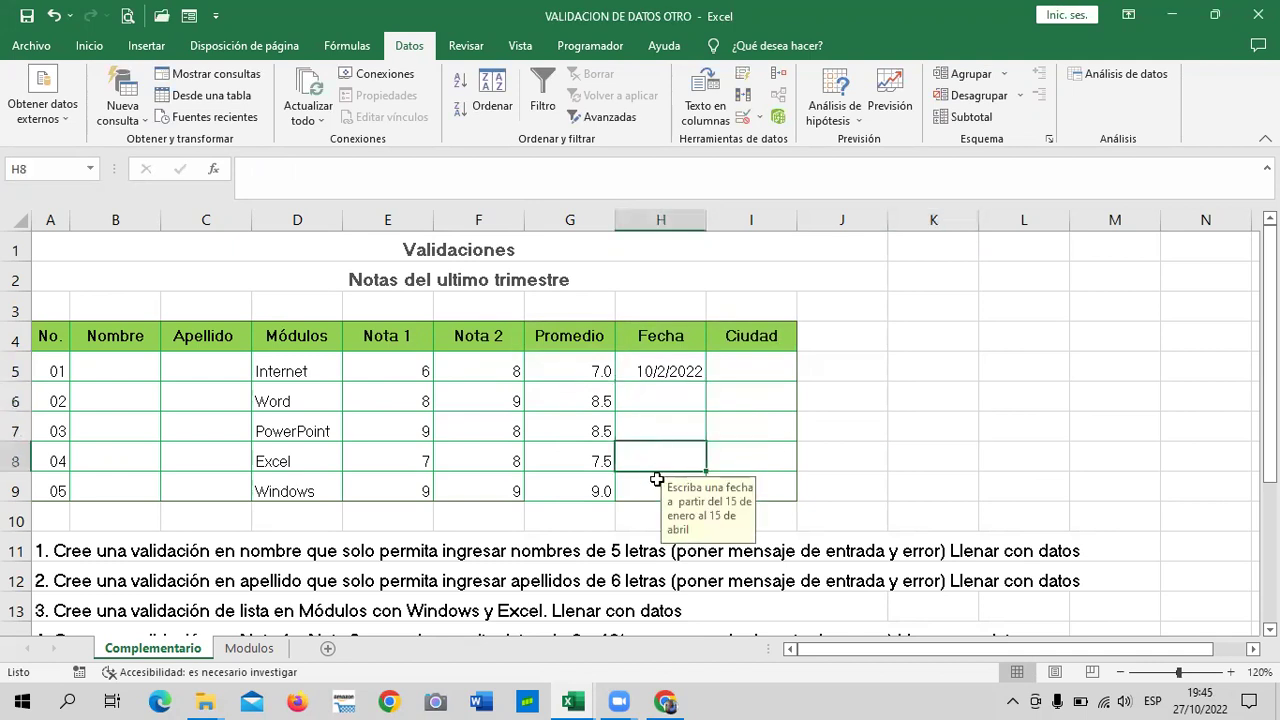
pyautogui.click(657, 389)
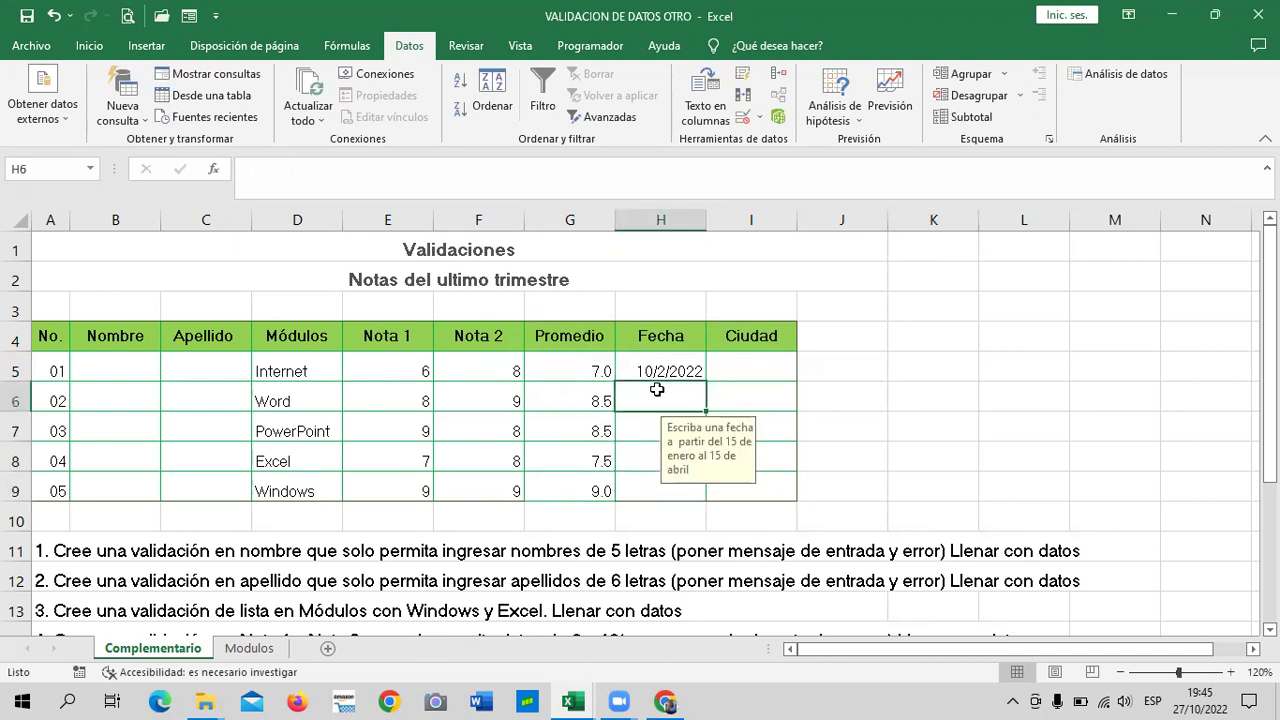
pyautogui.click(640, 428)
pyautogui.click(640, 455)
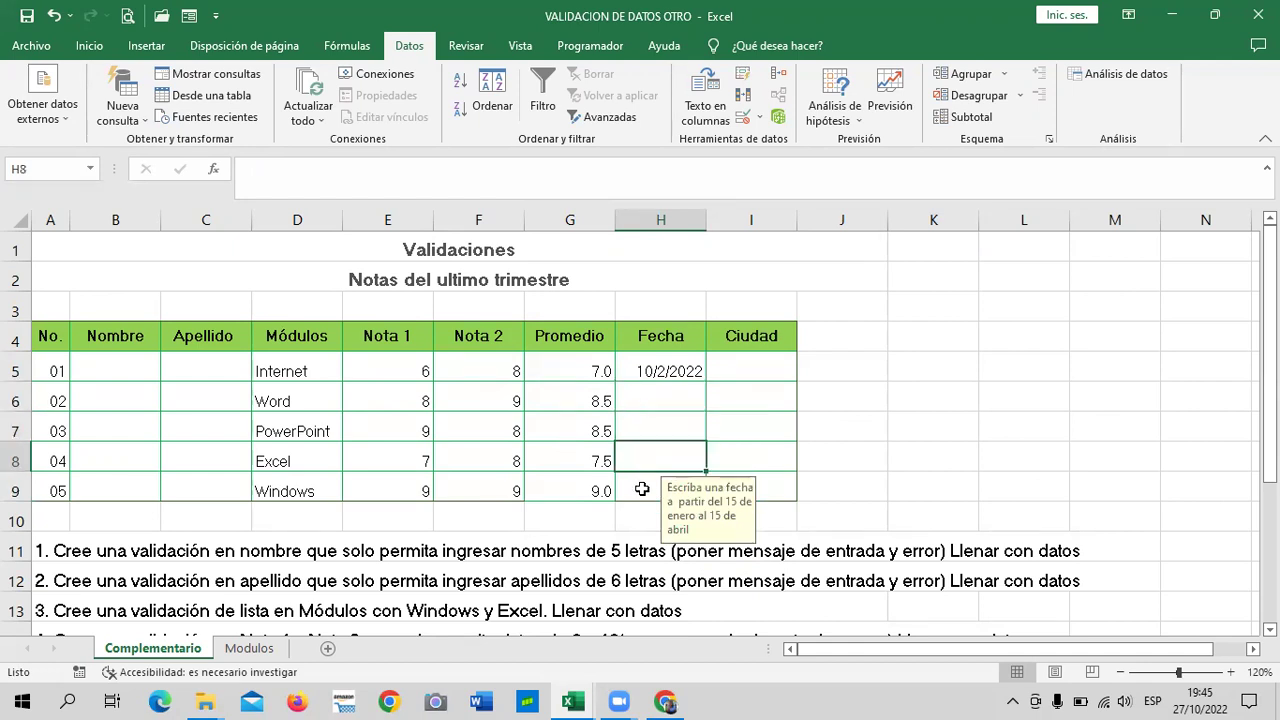
pyautogui.click(642, 489)
pyautogui.click(765, 368)
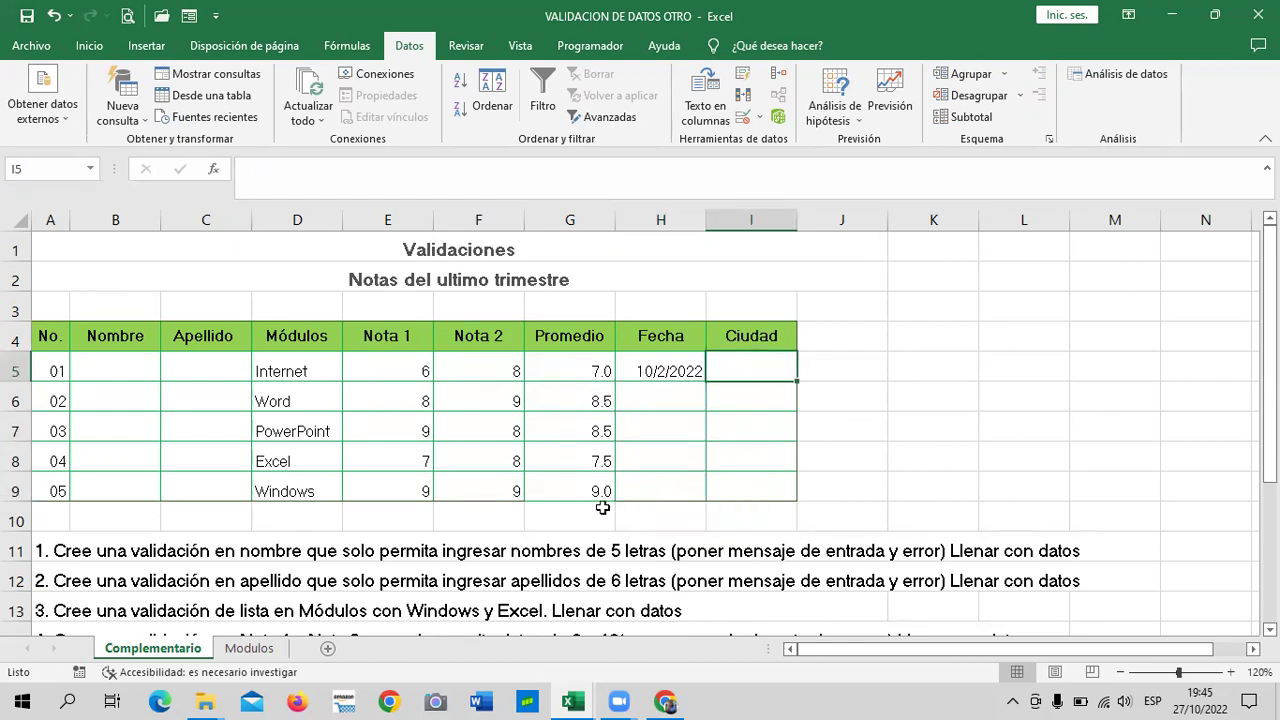
# Step: Trim instruction 8 in A17 to end at 'tomando los datos de la columna'
pyautogui.scroll(-1, 603, 508)
pyautogui.scroll(-1, 610, 508)
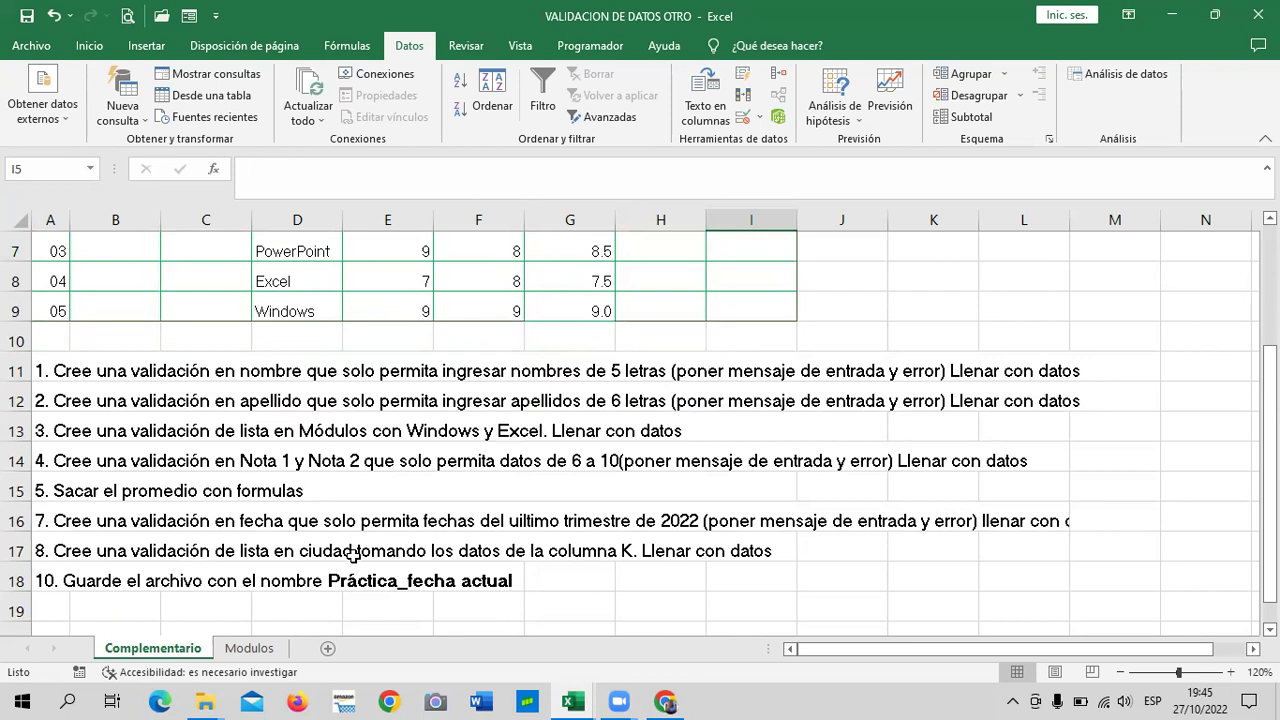
pyautogui.scroll(1, 792, 542)
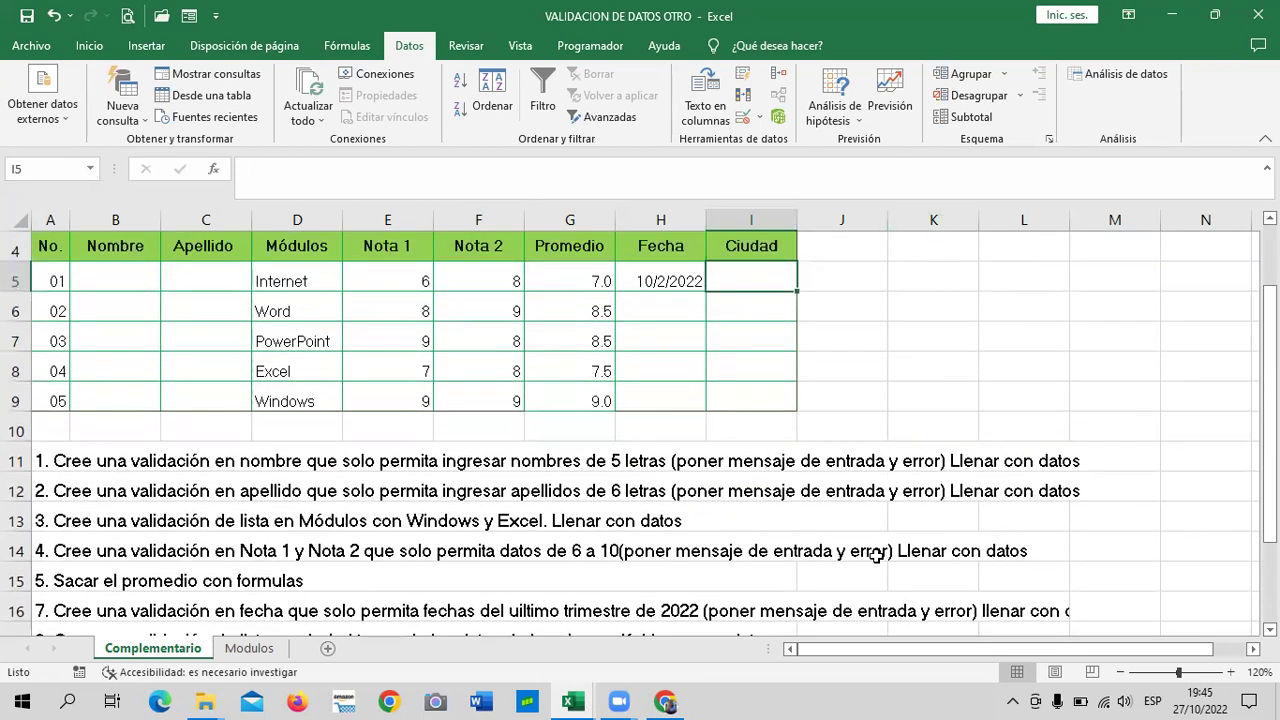
pyautogui.scroll(-2, 876, 555)
pyautogui.click(608, 460)
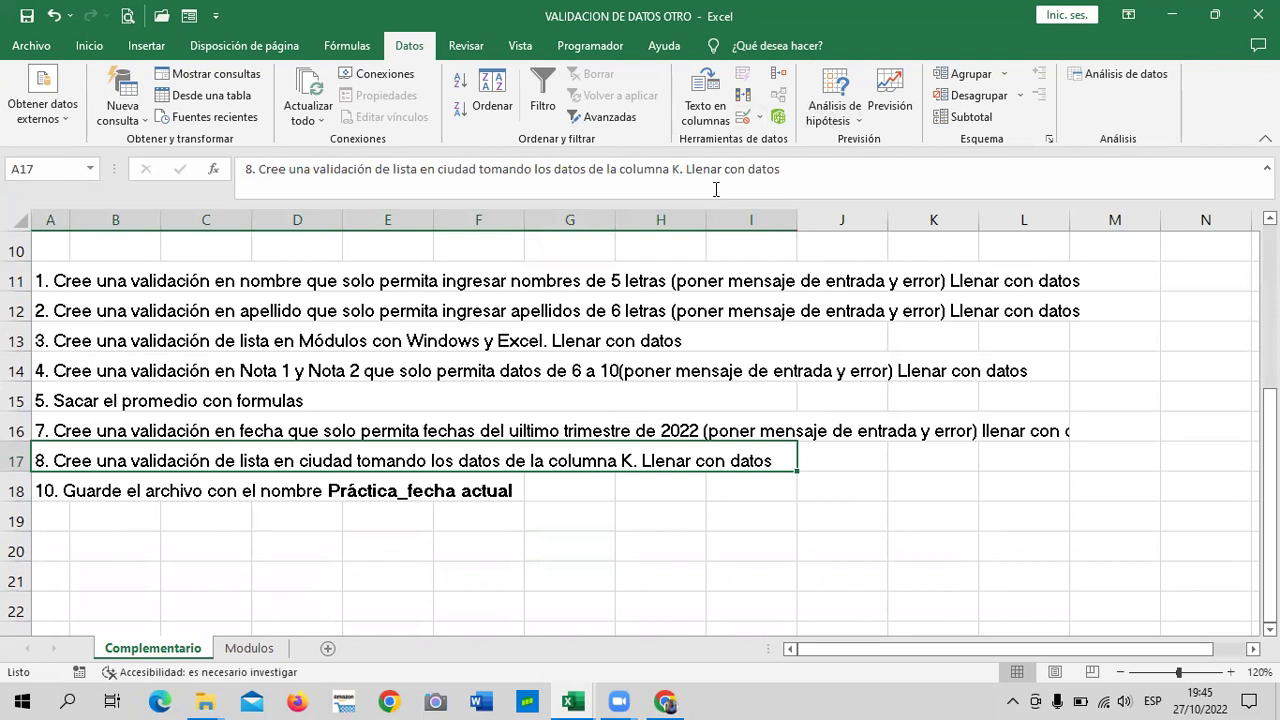
pyautogui.click(794, 168)
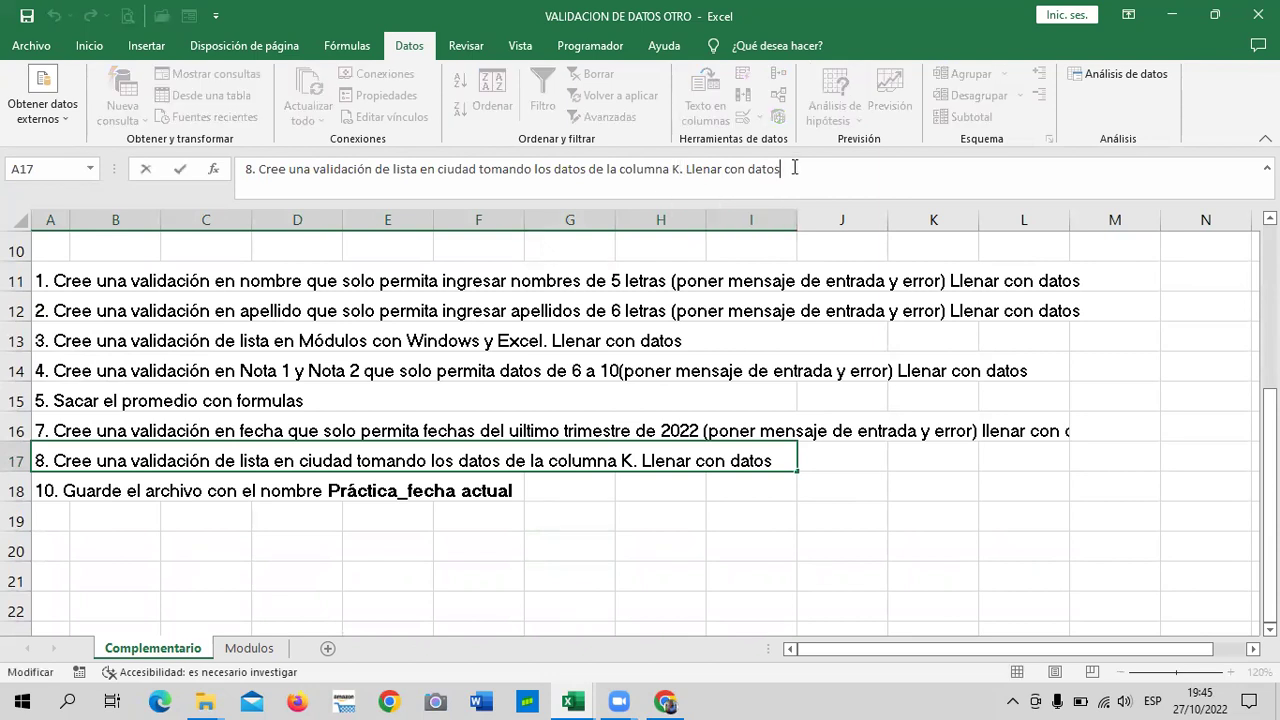
pyautogui.press('BackSpace')
pyautogui.press('BackSpace')
pyautogui.press('BackSpace')
pyautogui.press('BackSpace')
pyautogui.press('BackSpace')
pyautogui.press('BackSpace')
pyautogui.press('BackSpace')
pyautogui.press('BackSpace')
pyautogui.press('BackSpace')
pyautogui.press('BackSpace')
pyautogui.press('BackSpace')
pyautogui.press('BackSpace')
pyautogui.press('BackSpace')
pyautogui.press('BackSpace')
pyautogui.press('BackSpace')
pyautogui.press('BackSpace')
pyautogui.press('BackSpace')
pyautogui.press('BackSpace')
pyautogui.press('BackSpace')
pyautogui.press('Return')
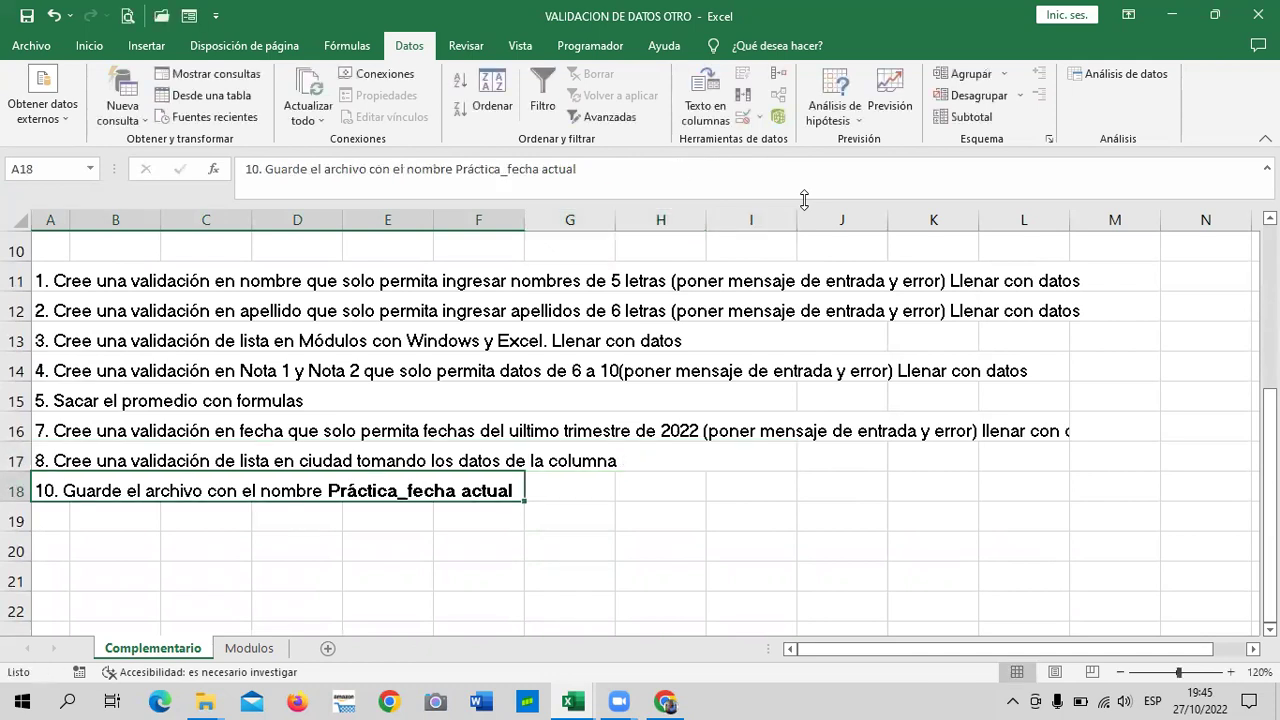
pyautogui.scroll(3, 610, 537)
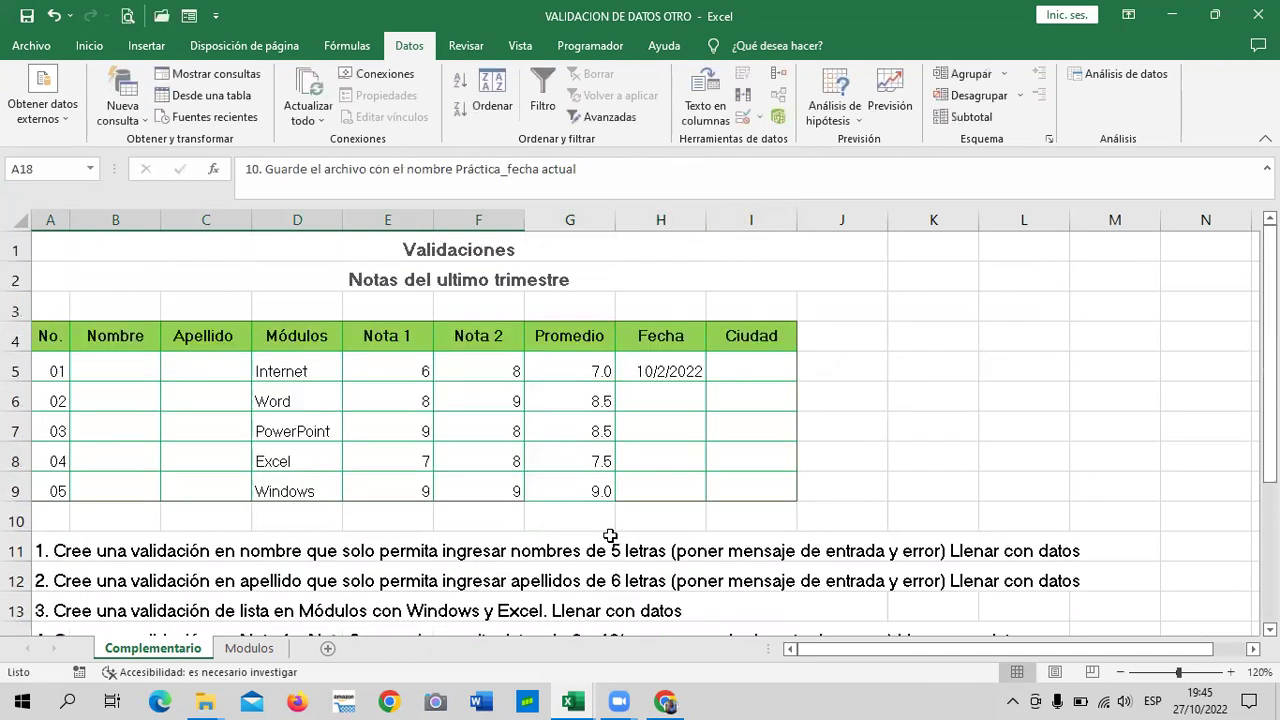
pyautogui.click(903, 337)
pyautogui.click(754, 367)
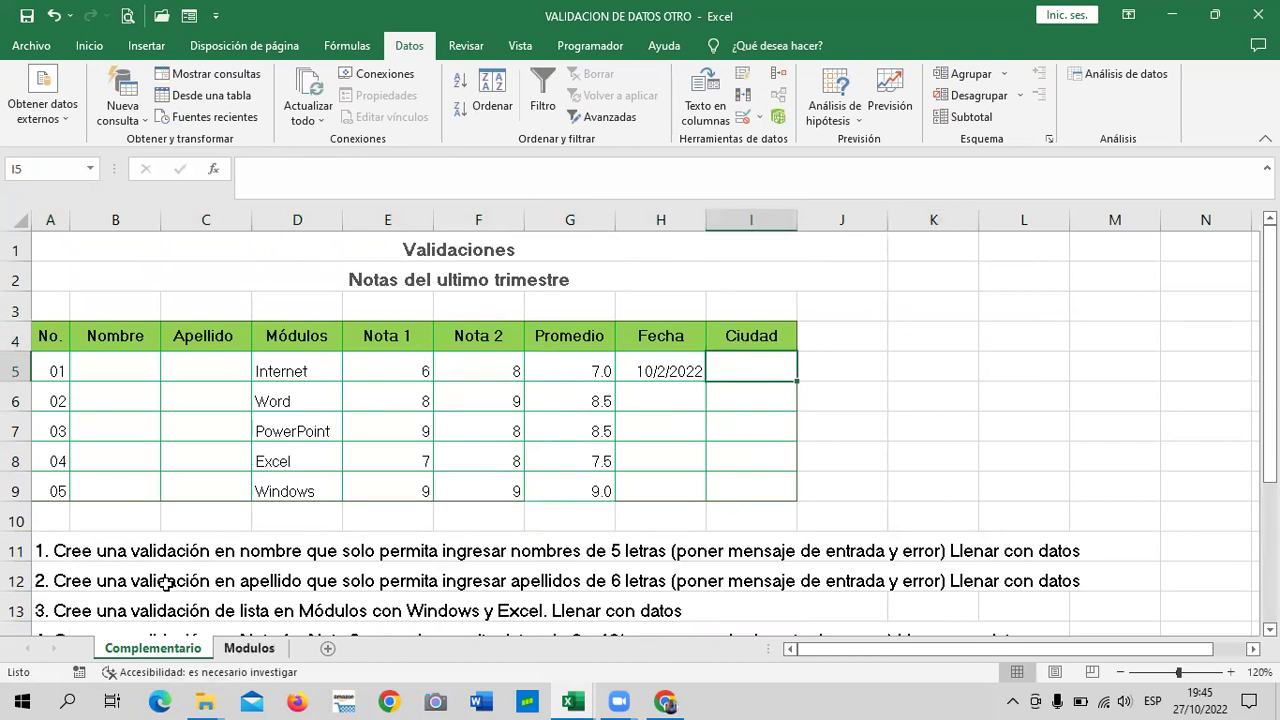
# Step: Switch to the Modulos sheet and widen column D
pyautogui.click(249, 648)
pyautogui.click(814, 354)
pyautogui.moveTo(421, 222); pyautogui.dragTo(538, 240)
pyautogui.click(648, 331)
# Step: Enter San Salvador, Cuscatlan, La libertad, Sonsonate and Santa Ana in D2:D6
pyautogui.click(497, 258)
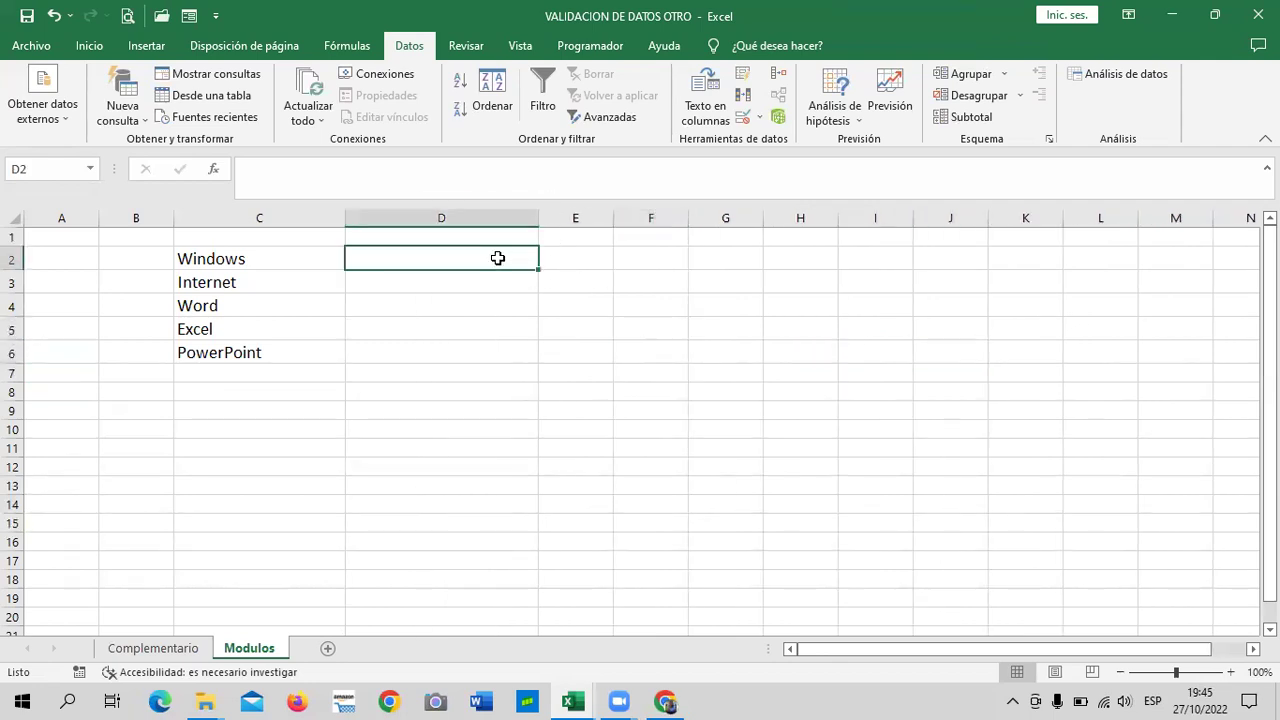
pyautogui.write('San Salvador')
pyautogui.press('Return')
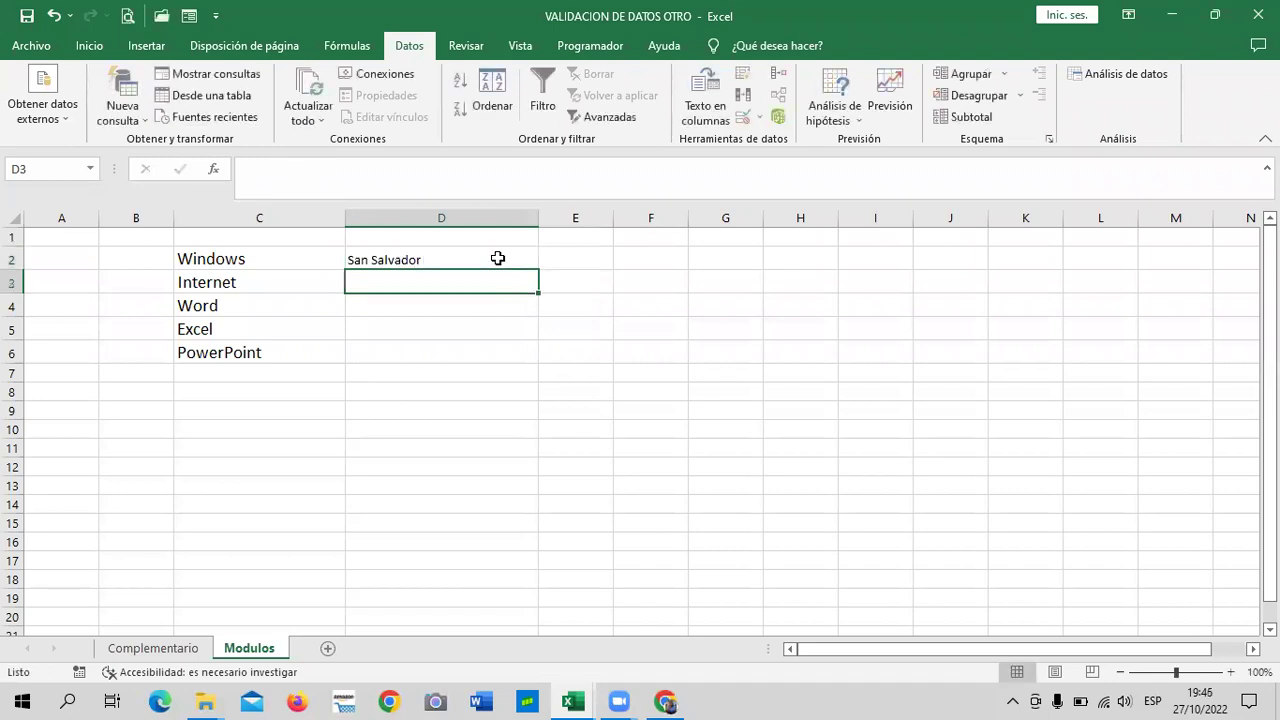
pyautogui.write('Cuscatlan')
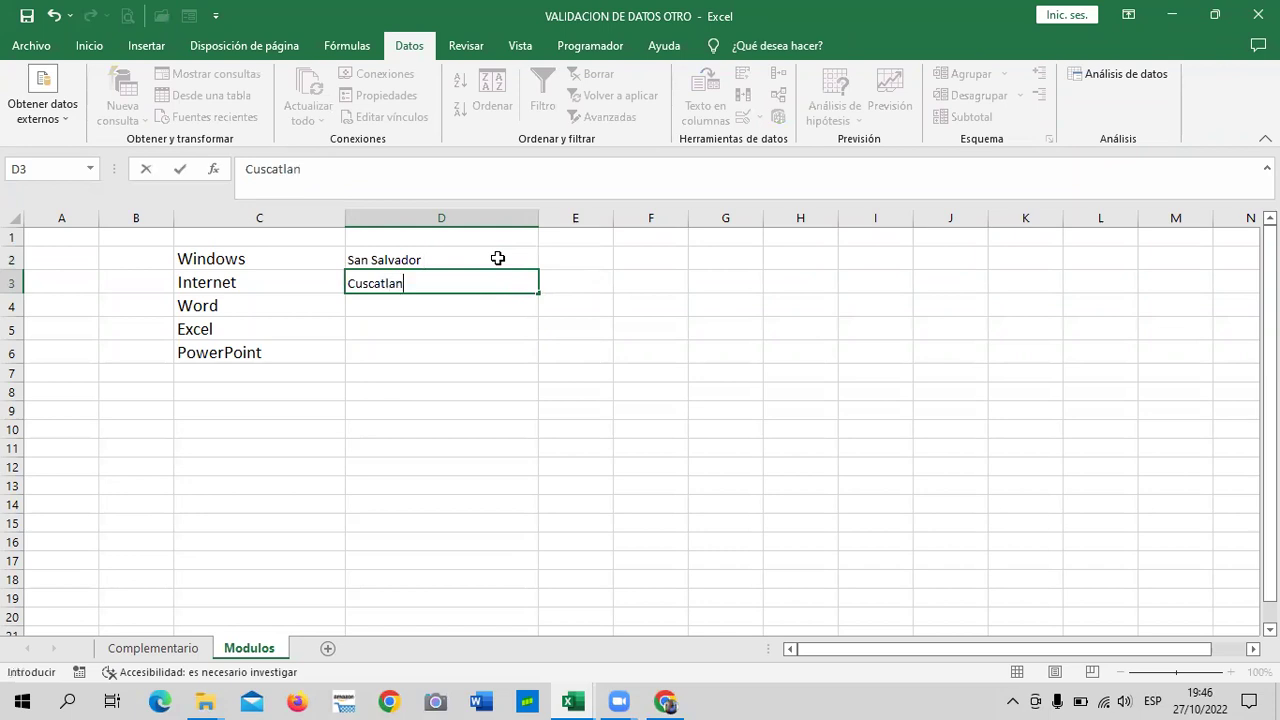
pyautogui.press('Return')
pyautogui.write('L')
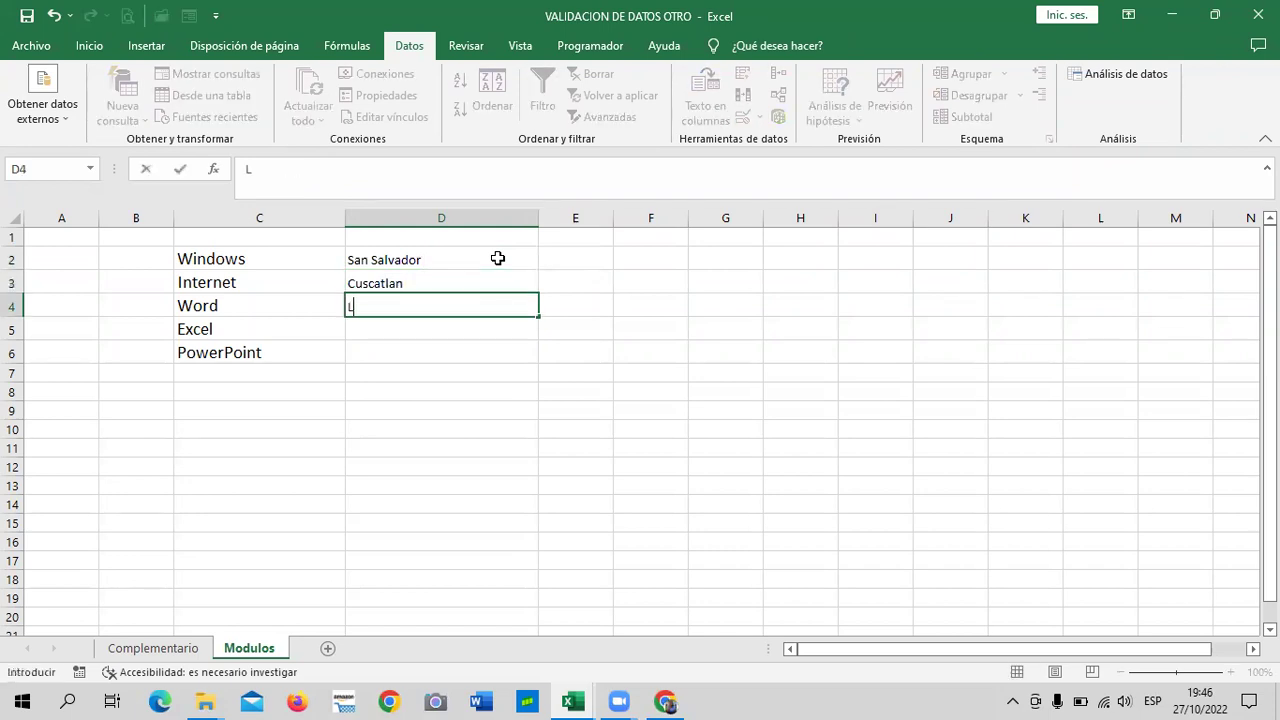
pyautogui.write('a libertad')
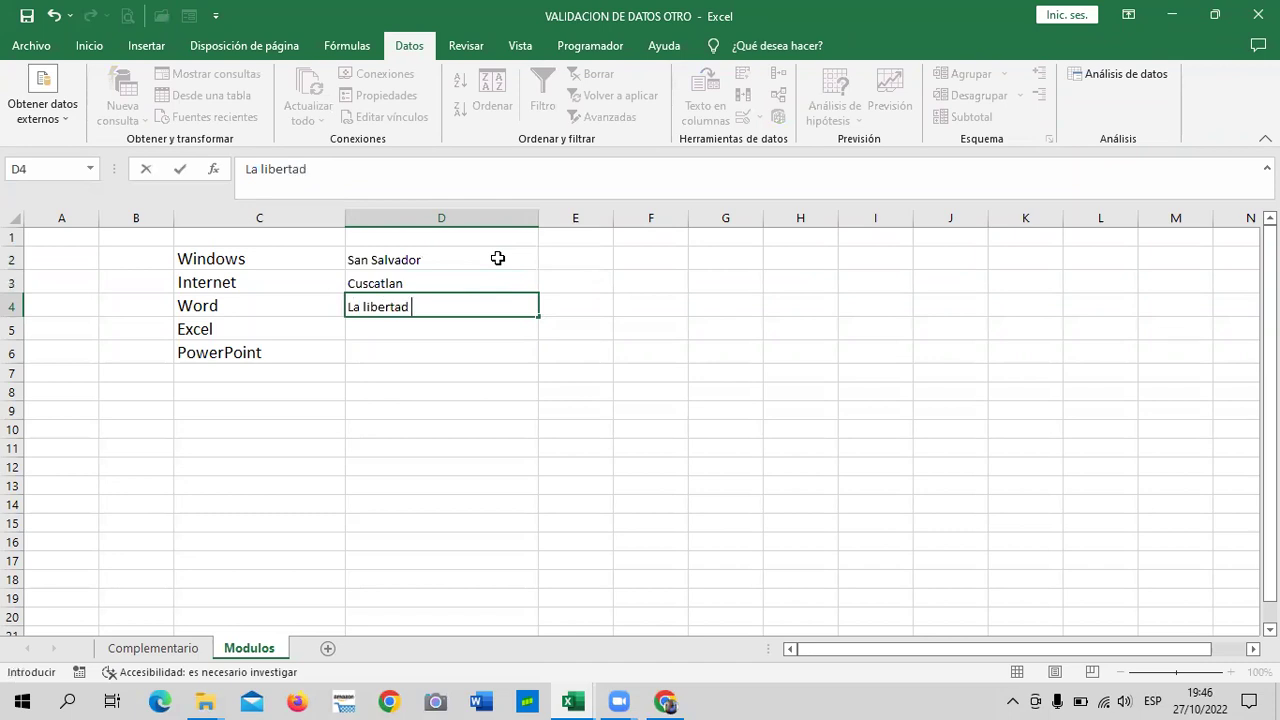
pyautogui.press('Return')
pyautogui.write('Sonsonate')
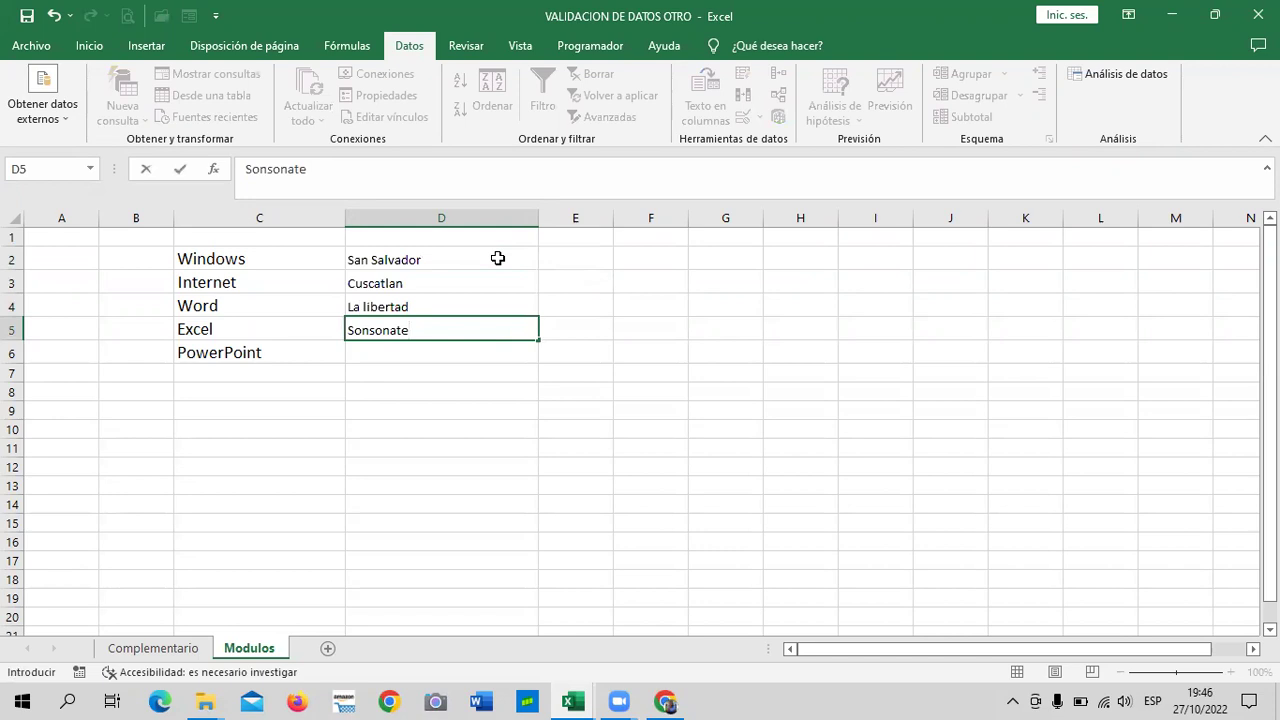
pyautogui.press('Return')
pyautogui.write('SAn')
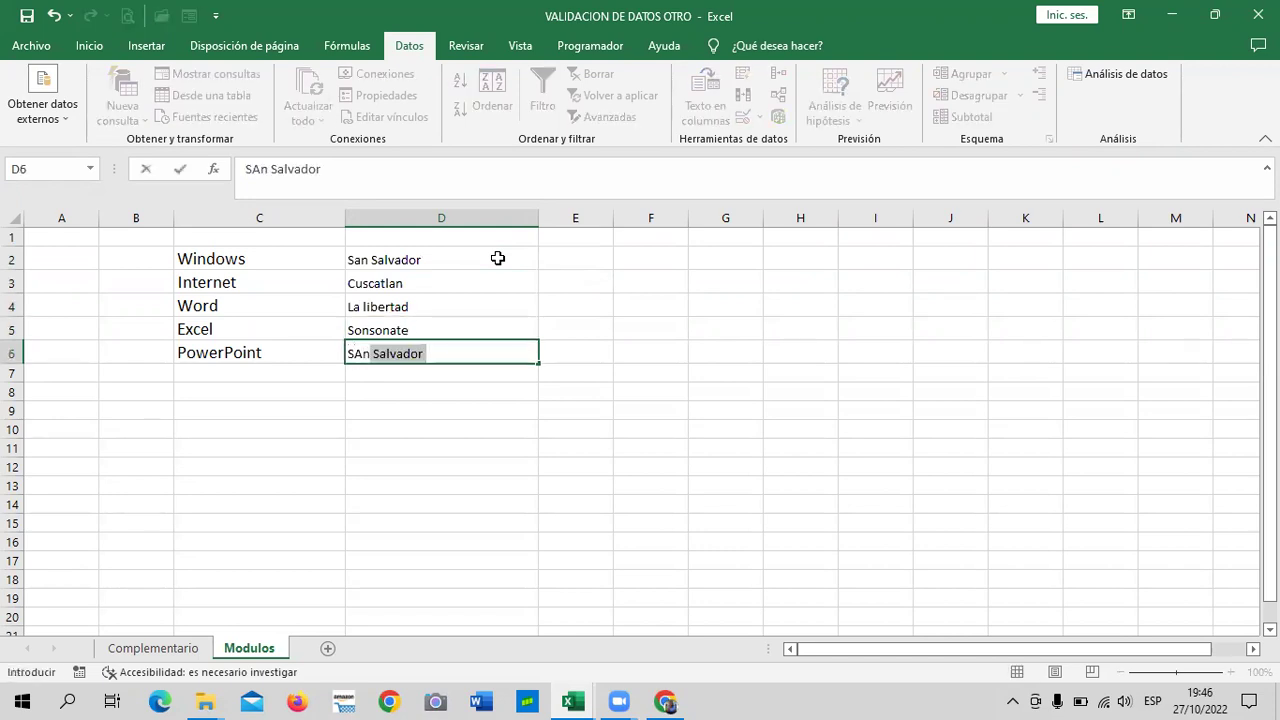
pyautogui.press('BackSpace')
pyautogui.press('BackSpace')
pyautogui.press('BackSpace')
pyautogui.press('BackSpace')
pyautogui.write('anta Ana')
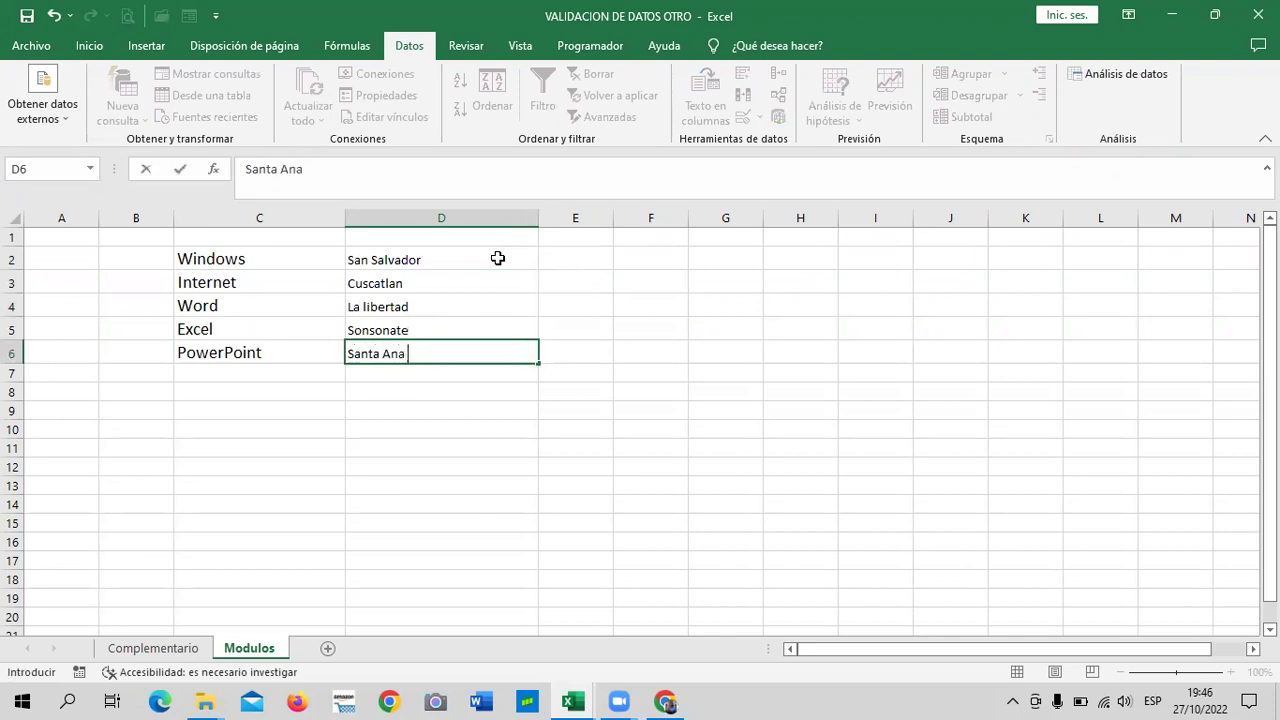
pyautogui.press('Return')
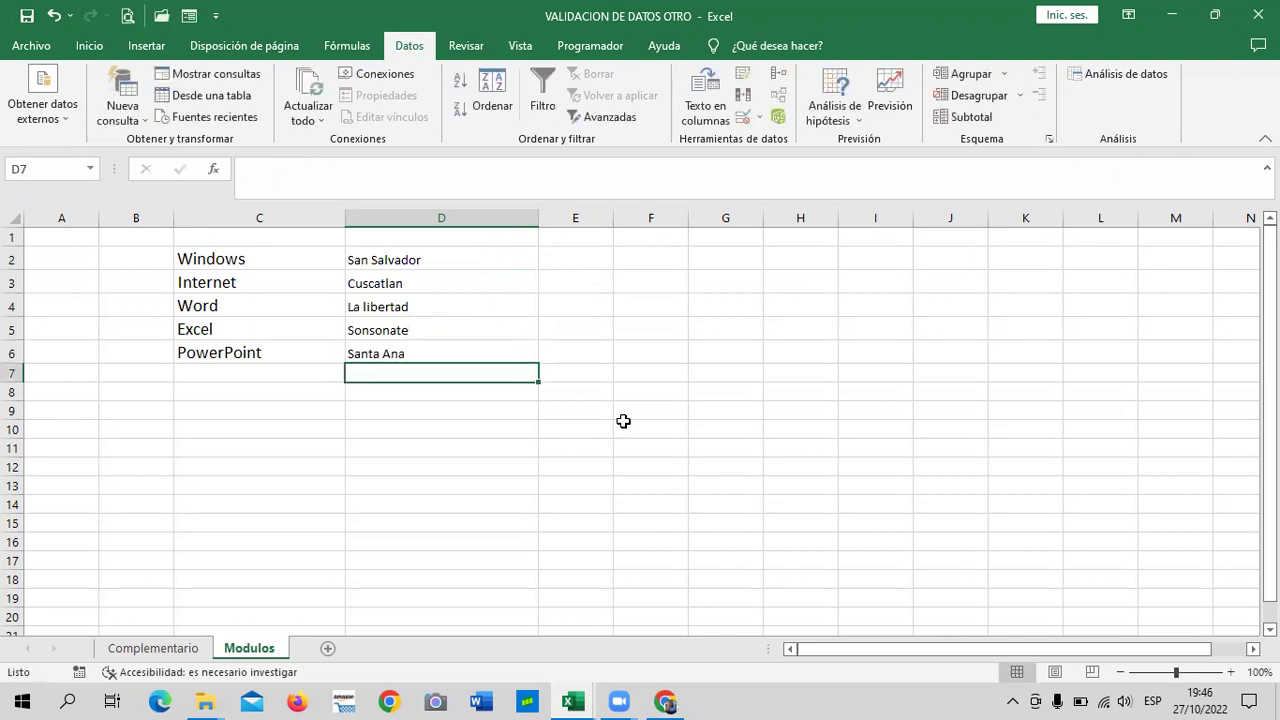
pyautogui.moveTo(622, 424); pyautogui.dragTo(615, 407)
pyautogui.moveTo(428, 258); pyautogui.dragTo(423, 349)
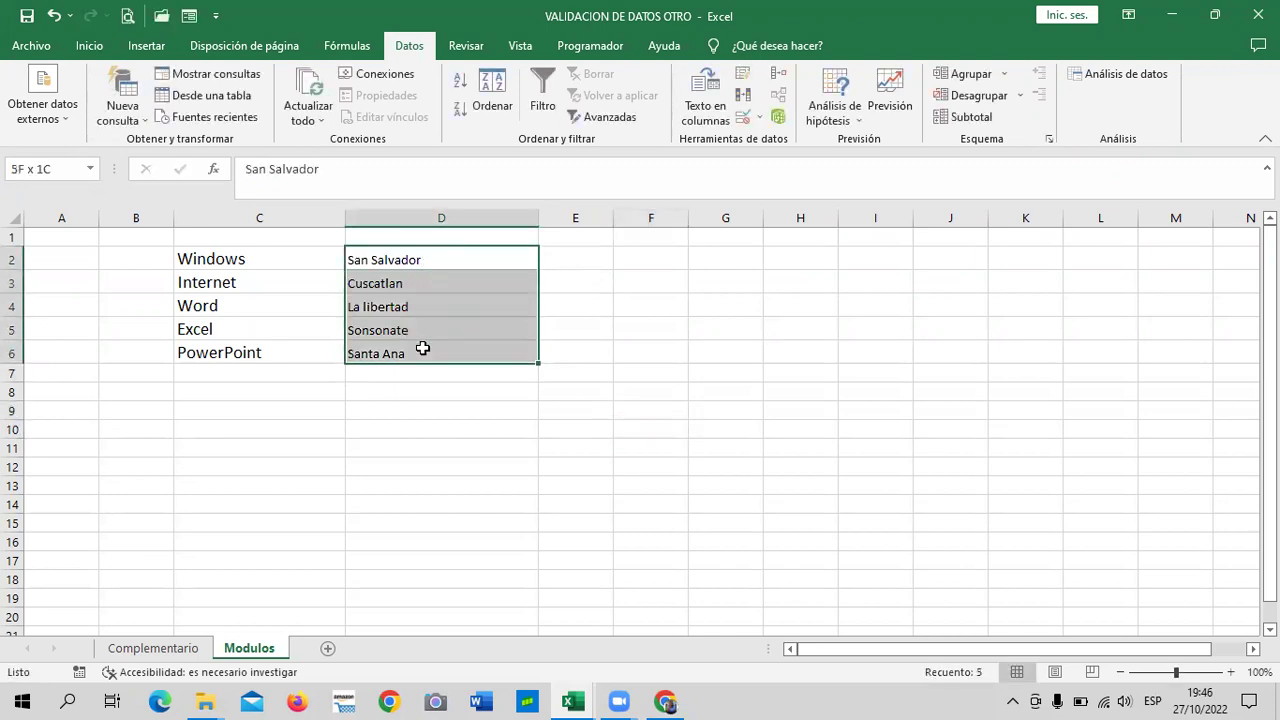
pyautogui.click(440, 446)
# Step: Return to the Complementario sheet and select the Ciudad cells I5:I9
pyautogui.click(153, 648)
pyautogui.moveTo(1015, 430); pyautogui.dragTo(1010, 405)
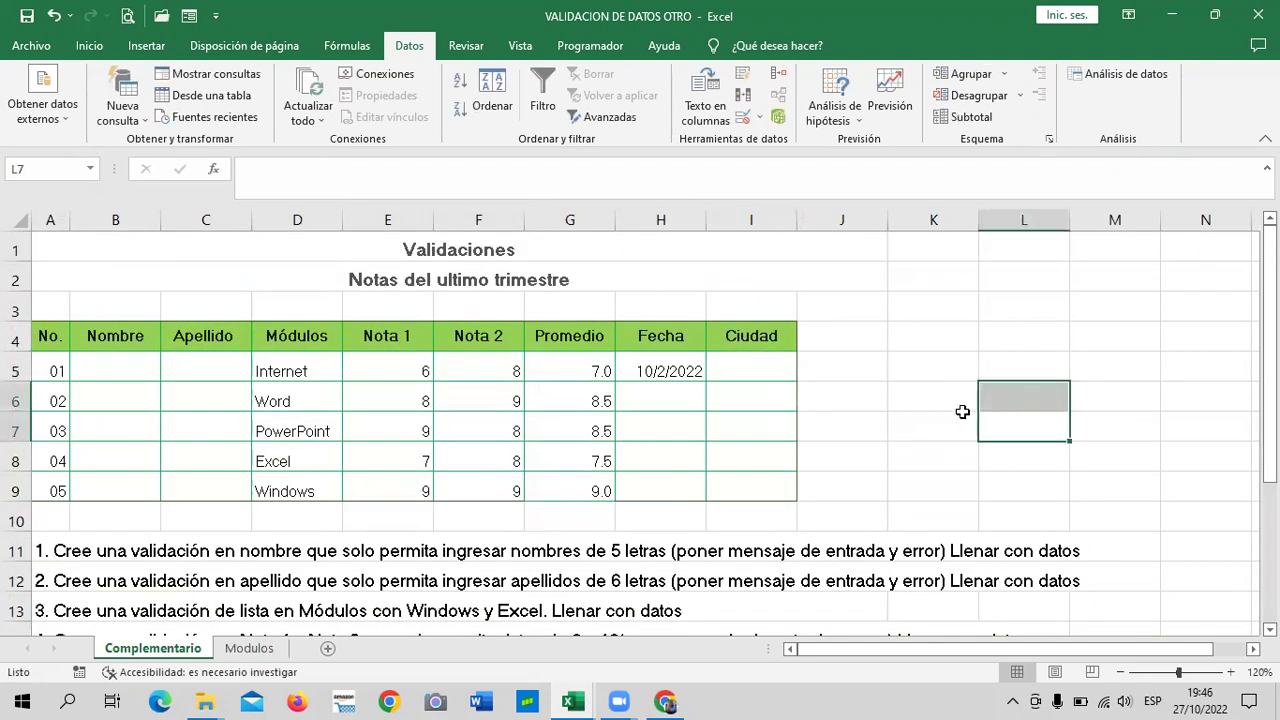
pyautogui.click(845, 378)
pyautogui.moveTo(750, 362); pyautogui.dragTo(760, 496)
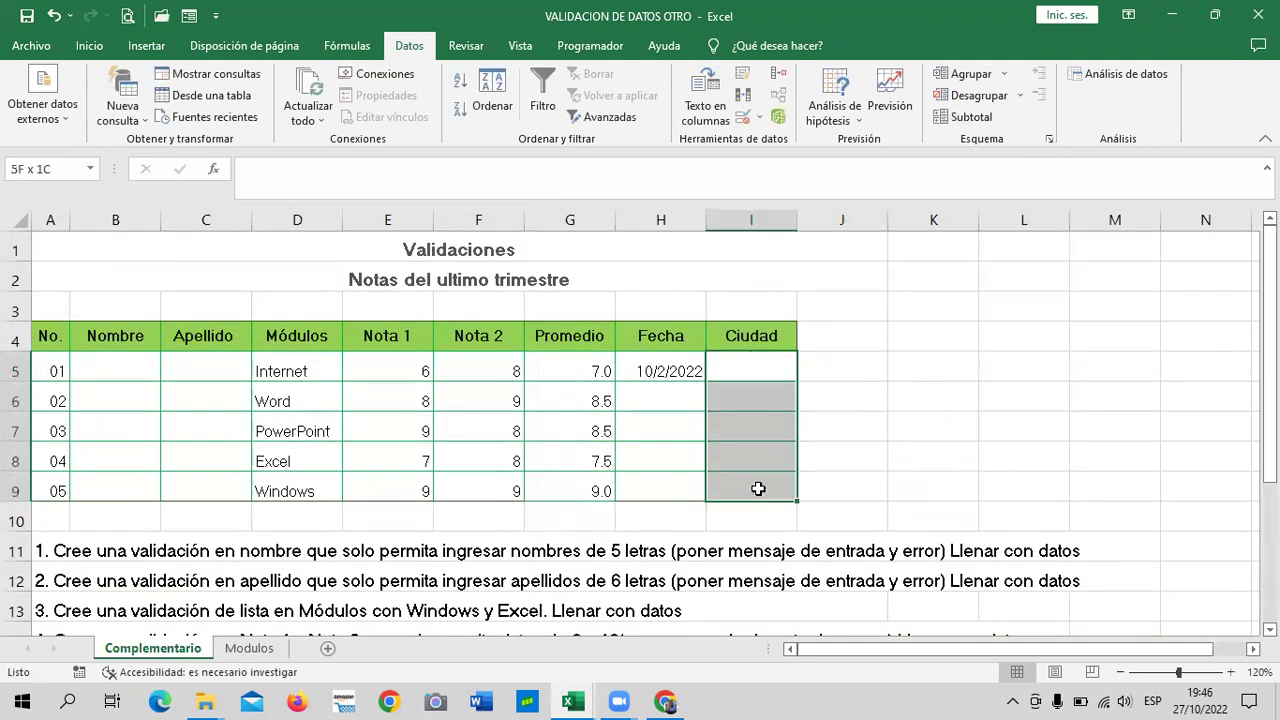
pyautogui.click(848, 388)
pyautogui.moveTo(766, 362); pyautogui.dragTo(768, 485)
# Step: Give the Ciudad cells a Lista validation sourced from 'Modulos'!$D$2:$D$6
pyautogui.click(743, 117)
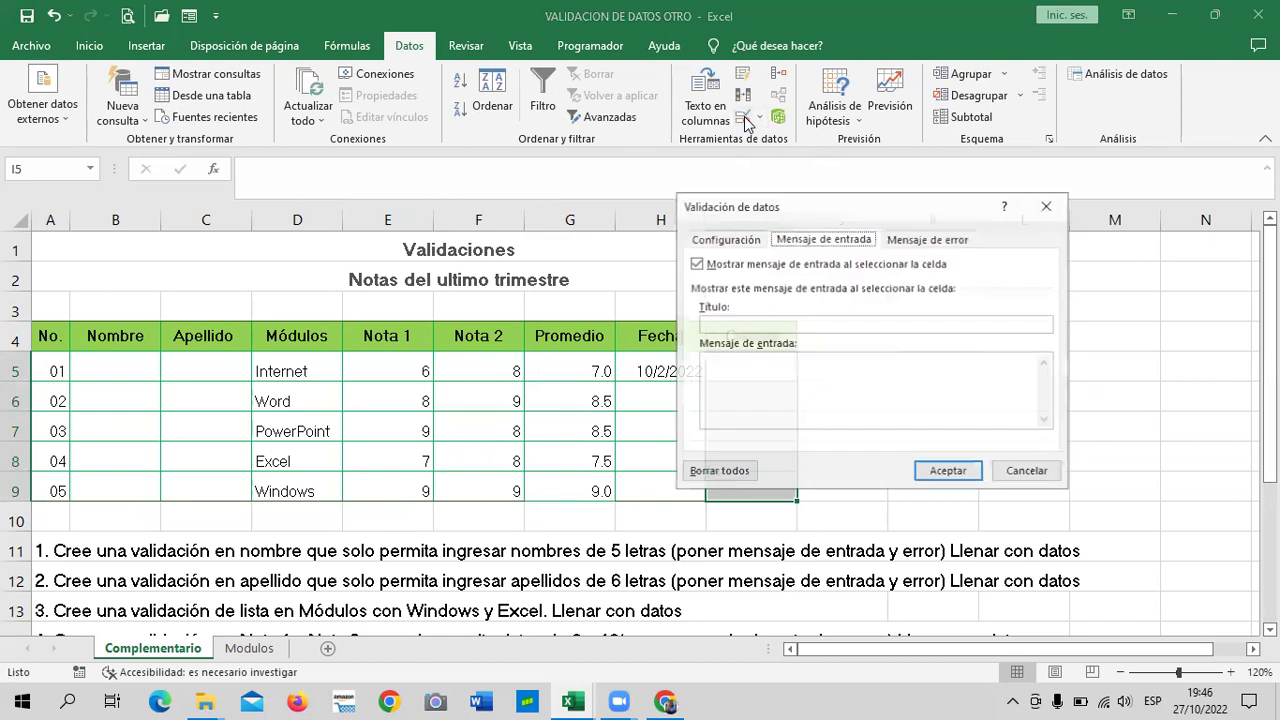
pyautogui.click(757, 240)
pyautogui.click(807, 300)
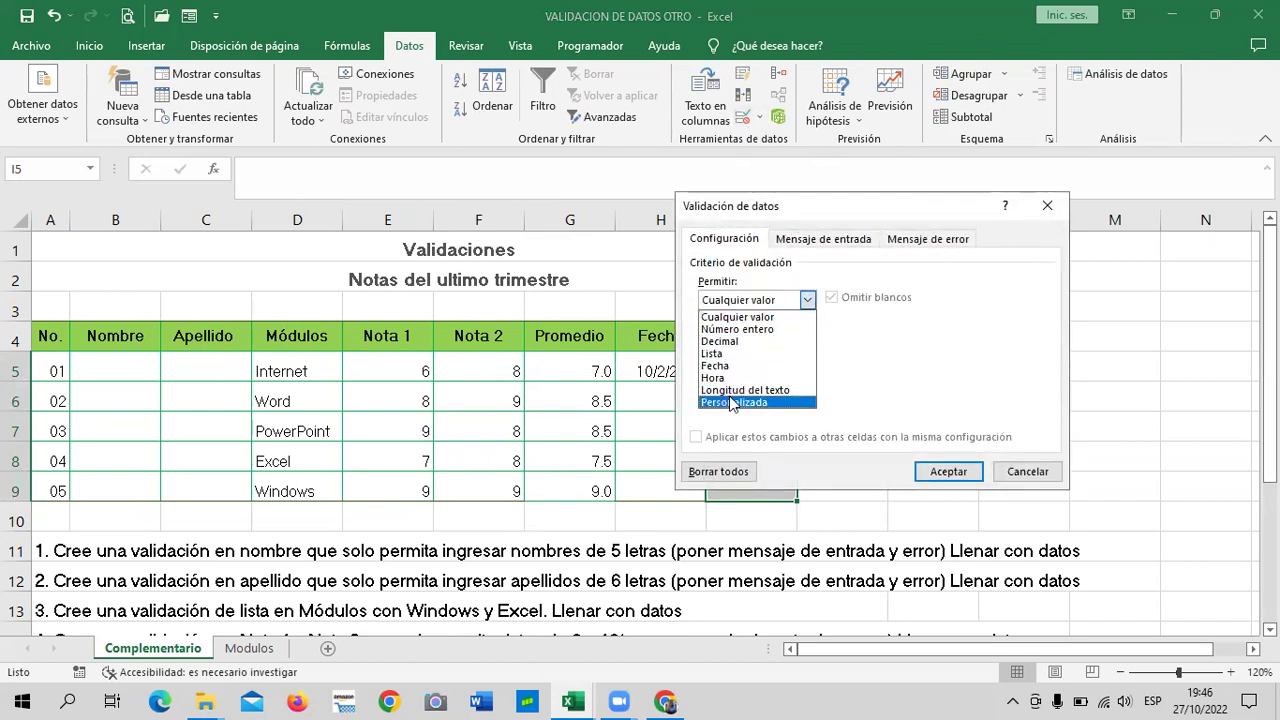
pyautogui.click(737, 354)
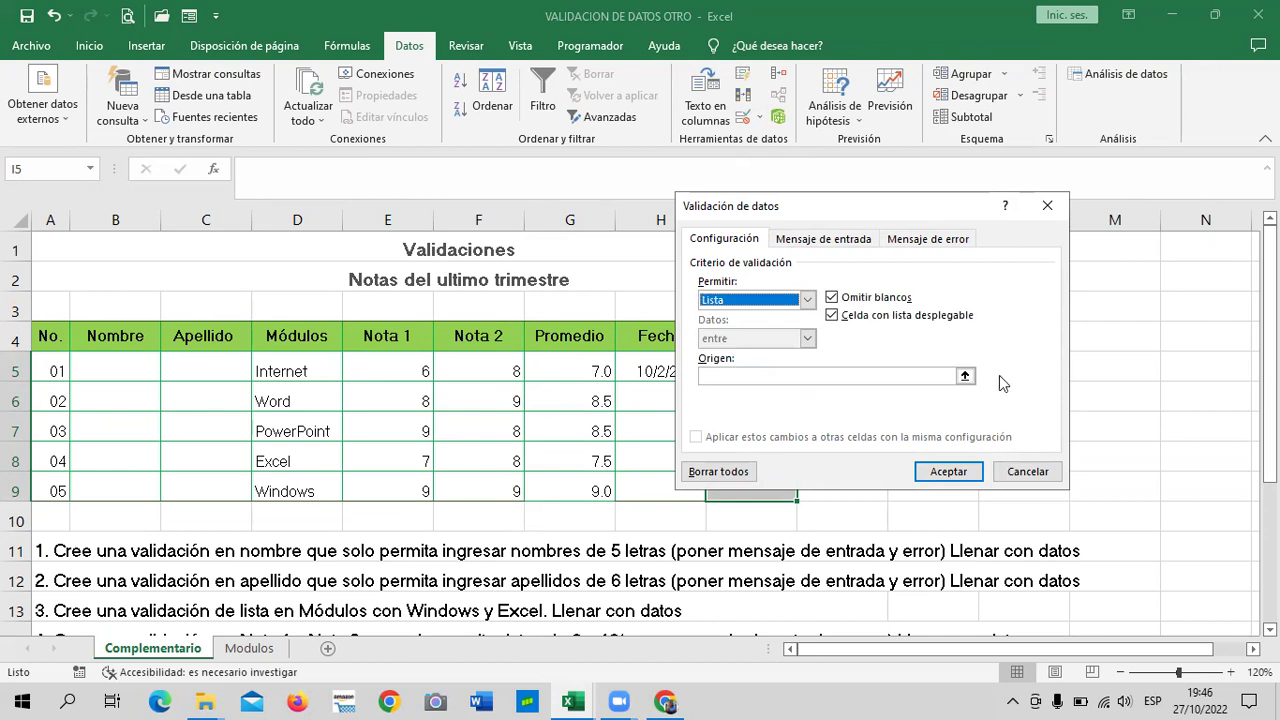
pyautogui.click(965, 375)
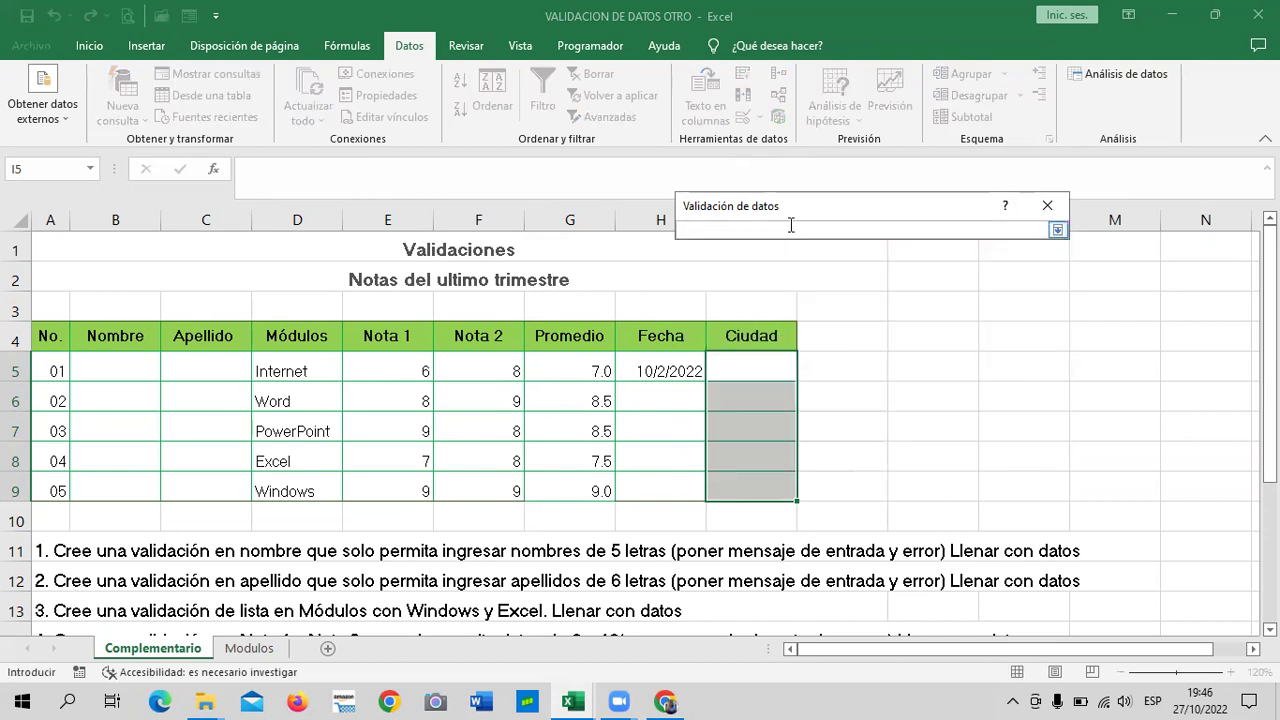
pyautogui.hotkey('ctrl', 'pagedown')
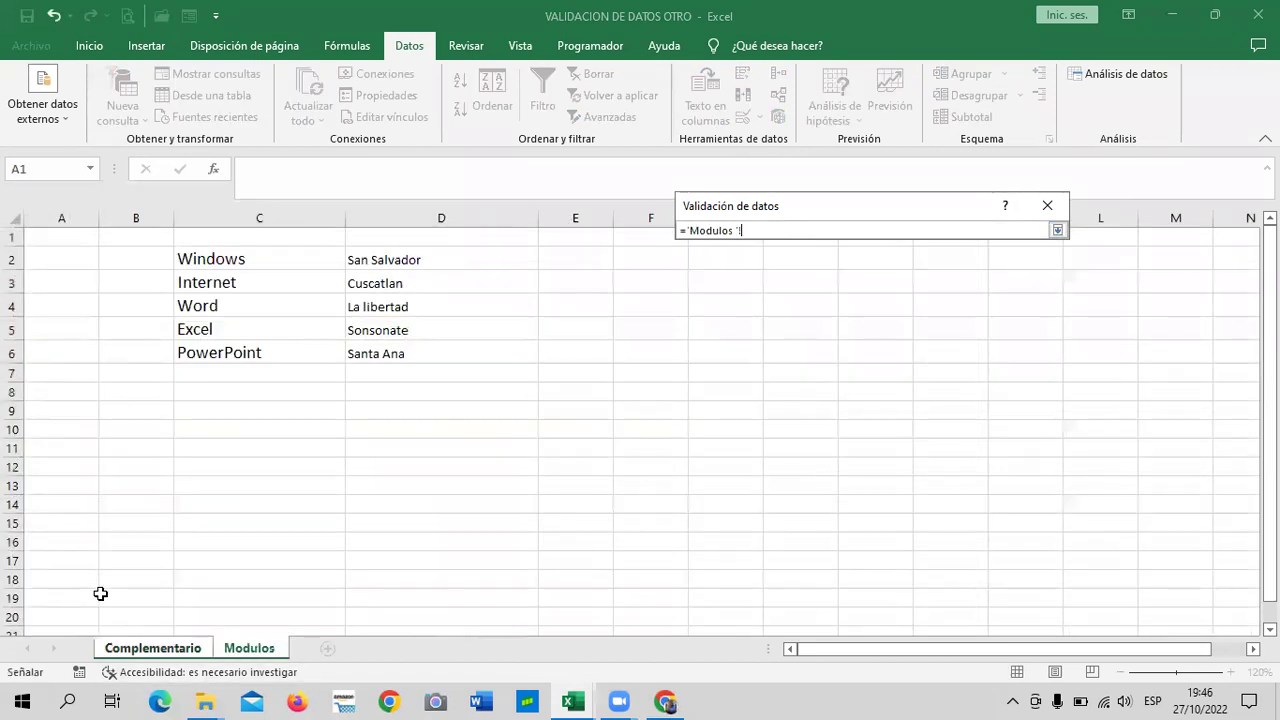
pyautogui.click(441, 261)
pyautogui.moveTo(441, 261); pyautogui.dragTo(440, 363)
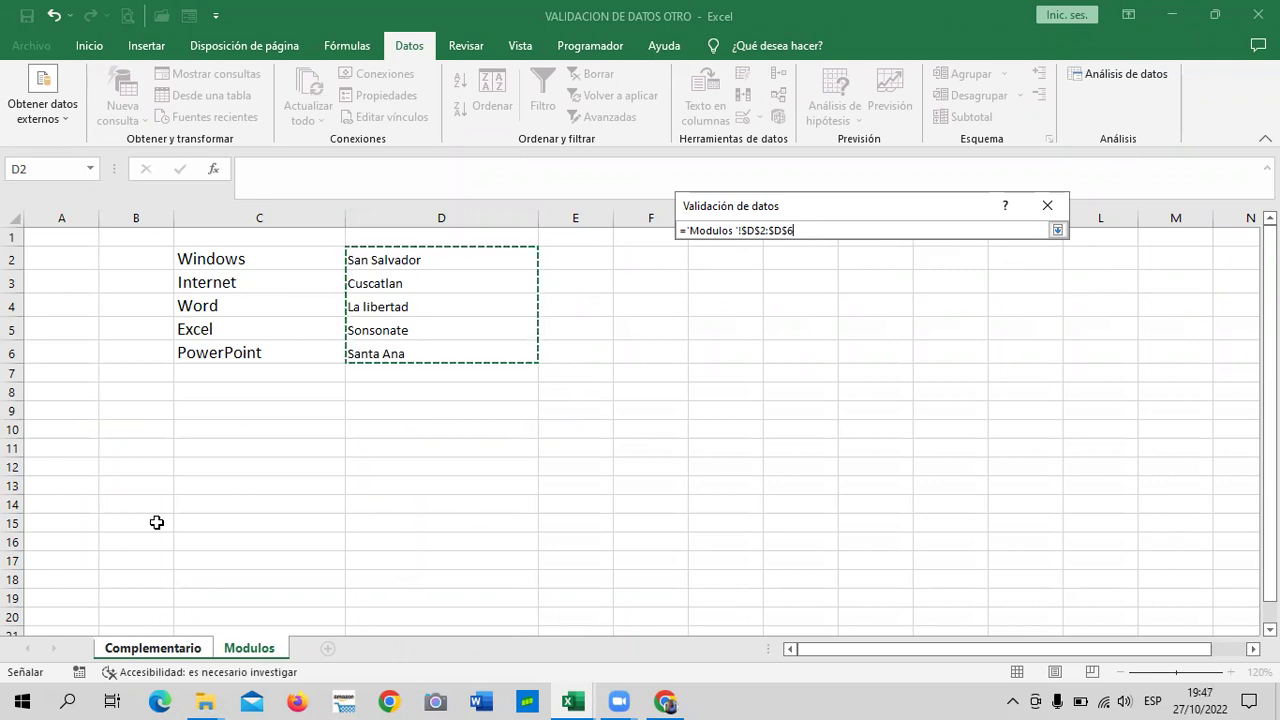
pyautogui.click(1058, 232)
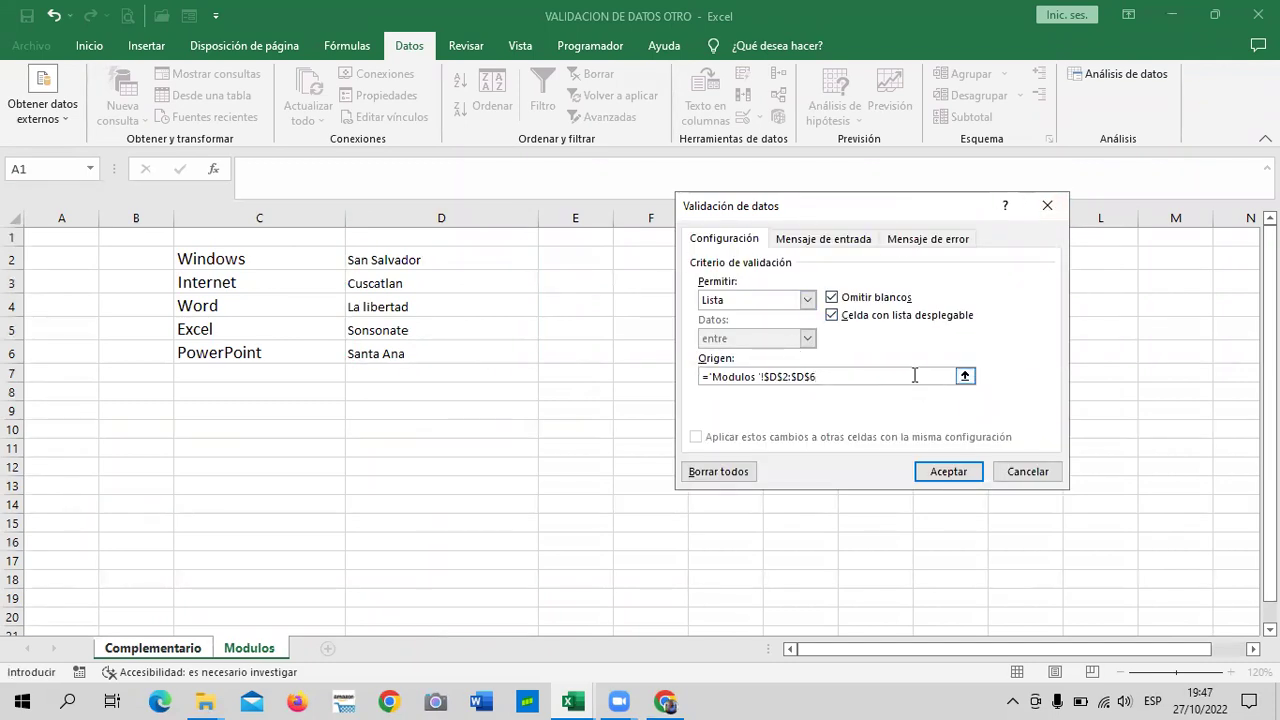
pyautogui.click(911, 371)
# Step: Confirm the city list rule, then set I5 to Cuscatlan and I6 to San Salvador
pyautogui.click(951, 471)
pyautogui.click(962, 367)
pyautogui.click(752, 363)
pyautogui.click(806, 372)
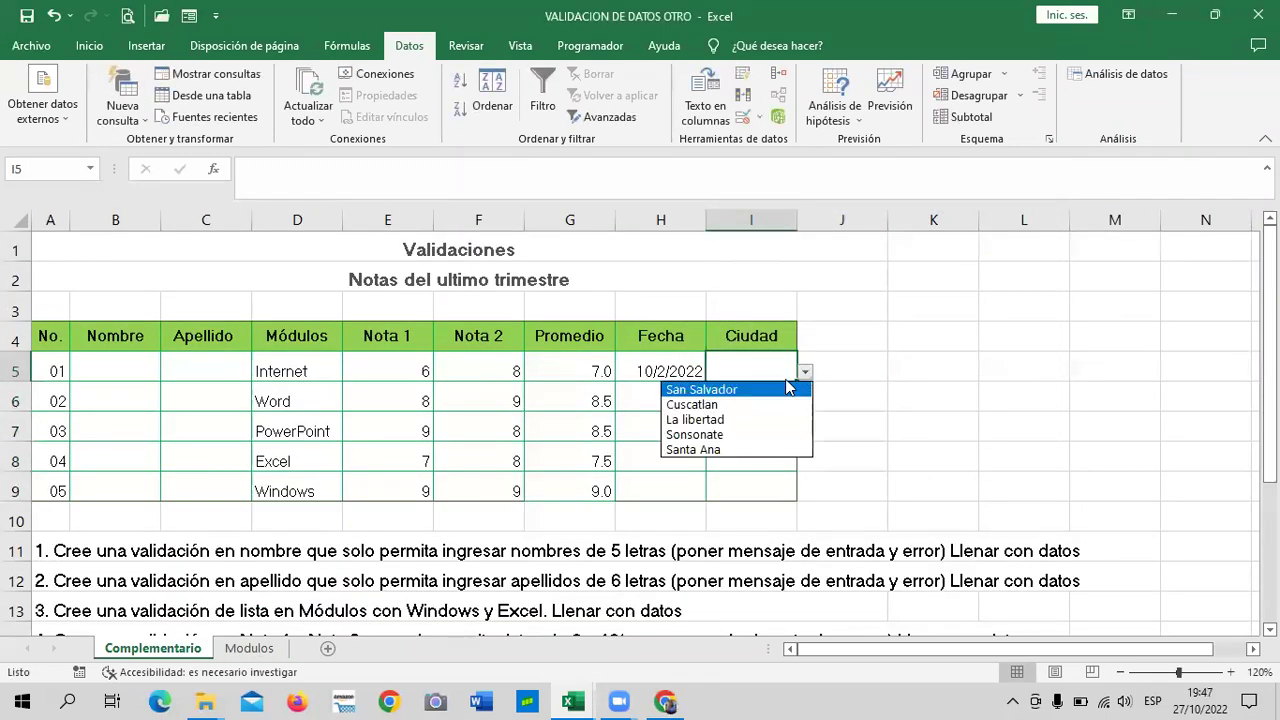
pyautogui.click(762, 404)
pyautogui.click(763, 397)
pyautogui.click(805, 401)
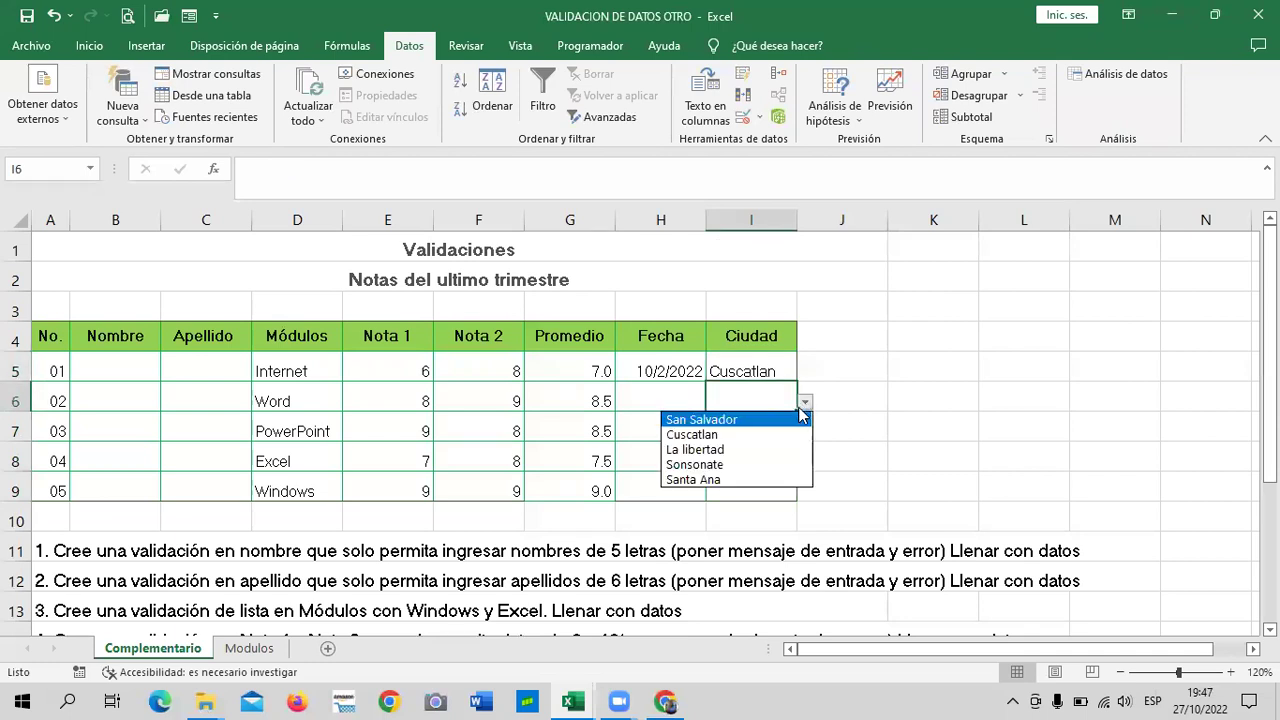
pyautogui.click(760, 434)
pyautogui.click(771, 430)
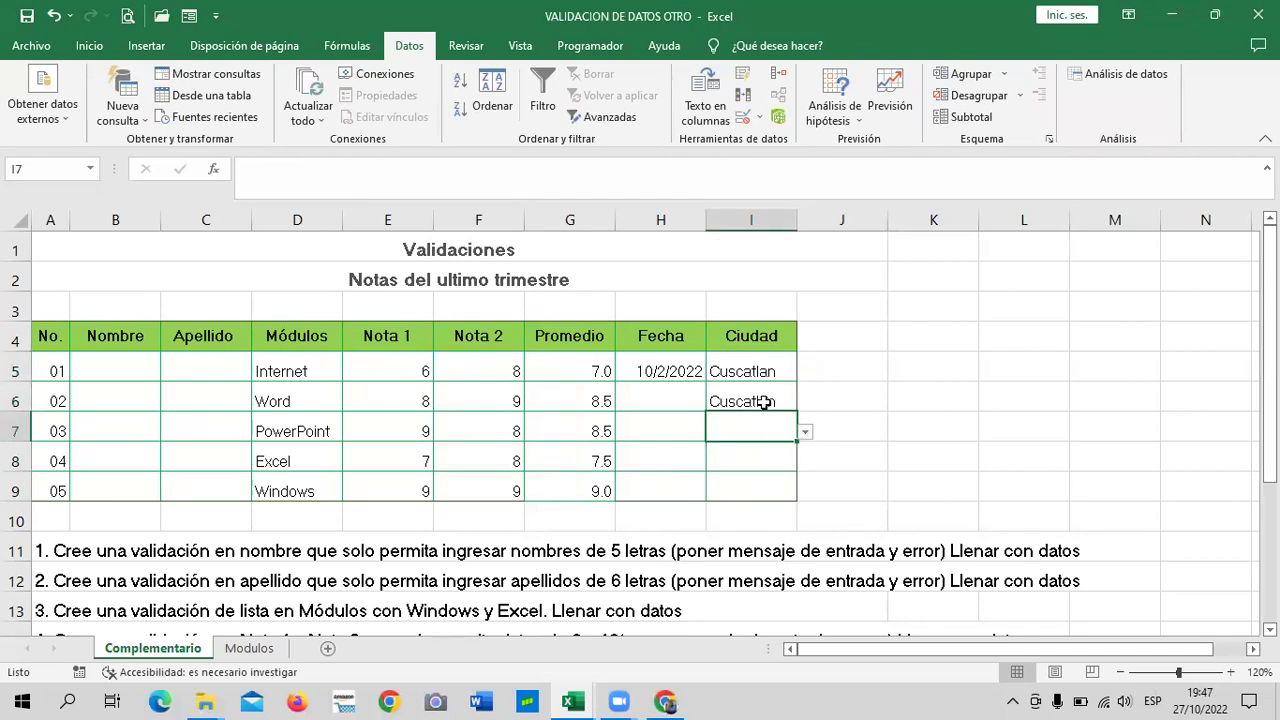
pyautogui.click(763, 402)
pyautogui.click(806, 405)
pyautogui.click(757, 418)
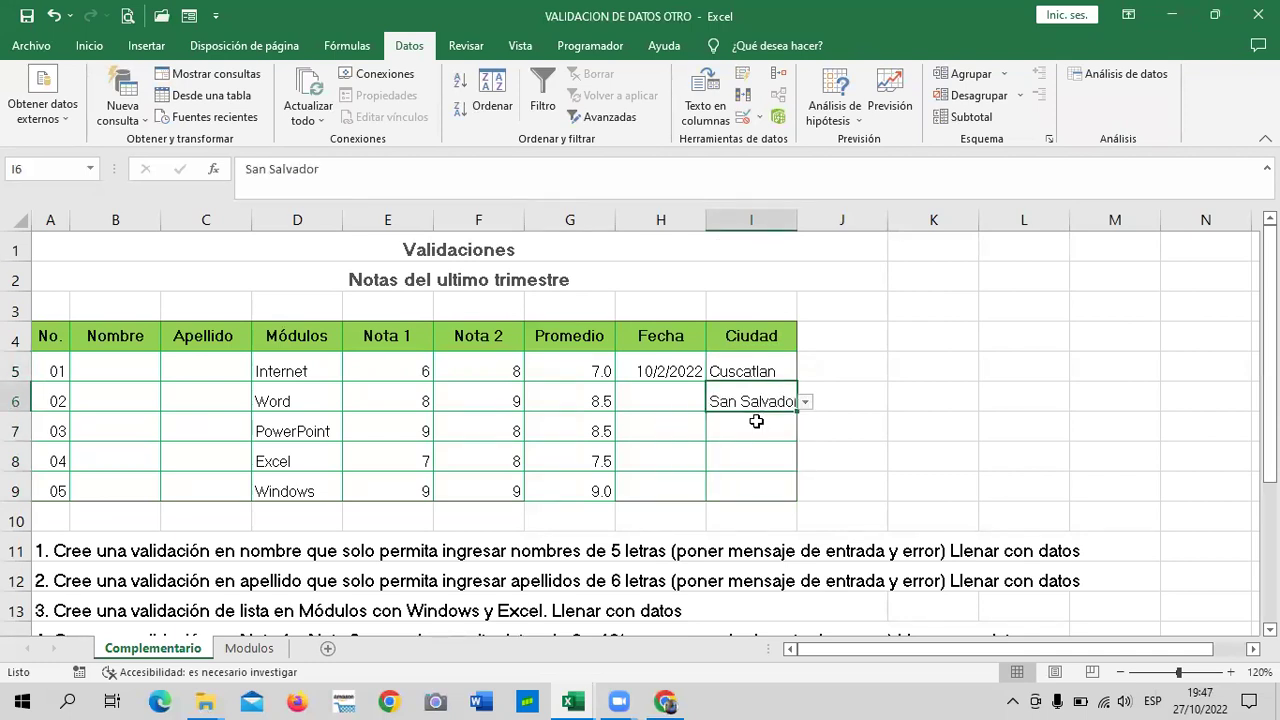
# Step: Pick Sonsonate, La libertad and Sonsonate for I7:I9 and widen column I
pyautogui.click(758, 440)
pyautogui.click(806, 432)
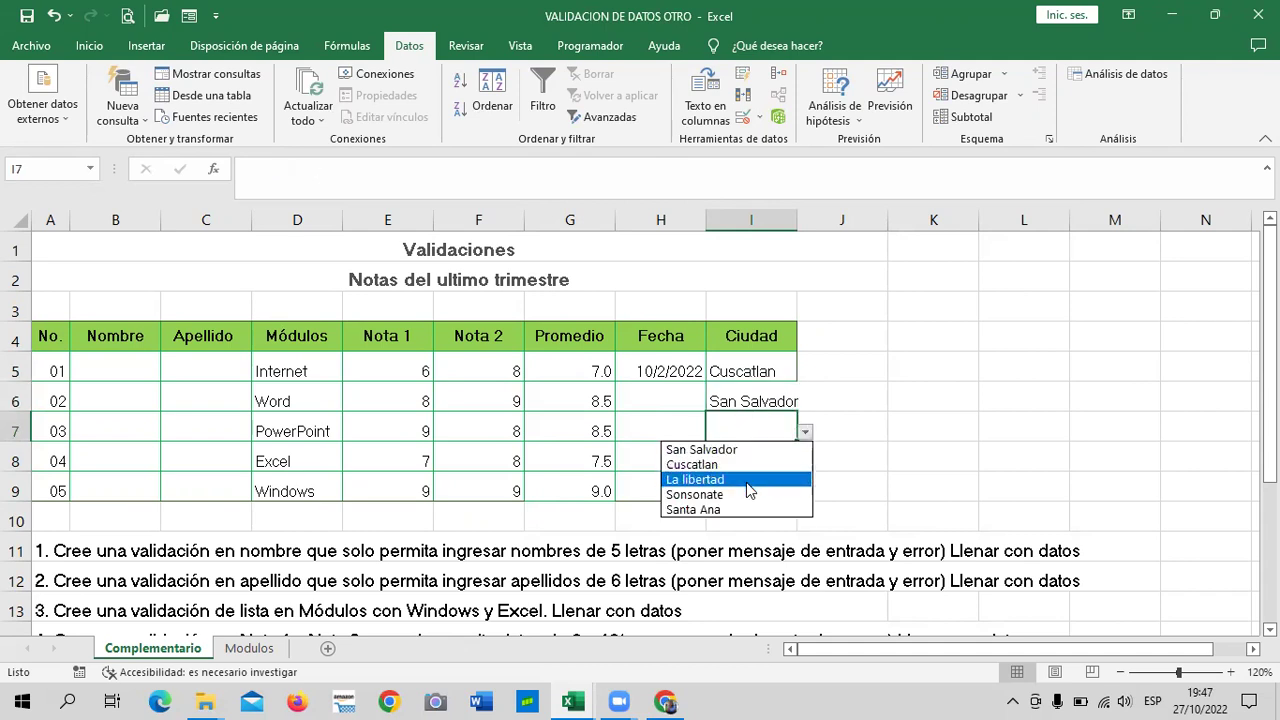
pyautogui.click(752, 492)
pyautogui.click(751, 464)
pyautogui.click(806, 463)
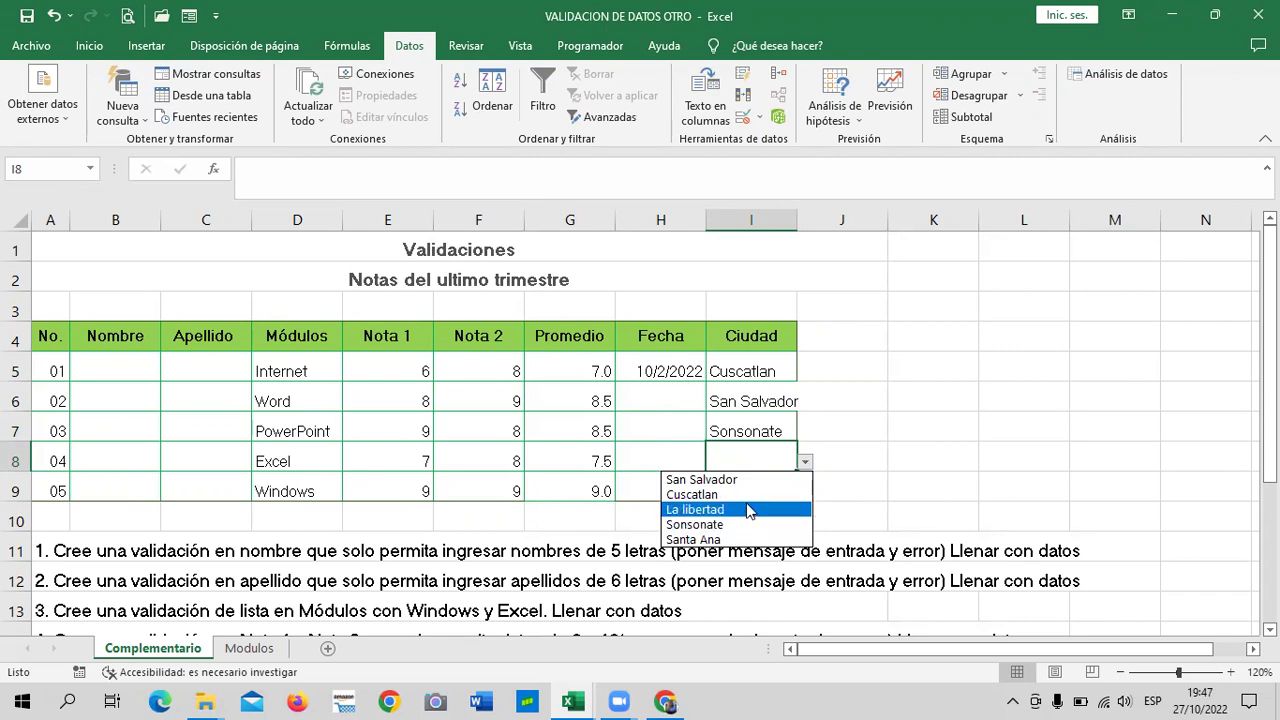
pyautogui.click(749, 509)
pyautogui.click(768, 495)
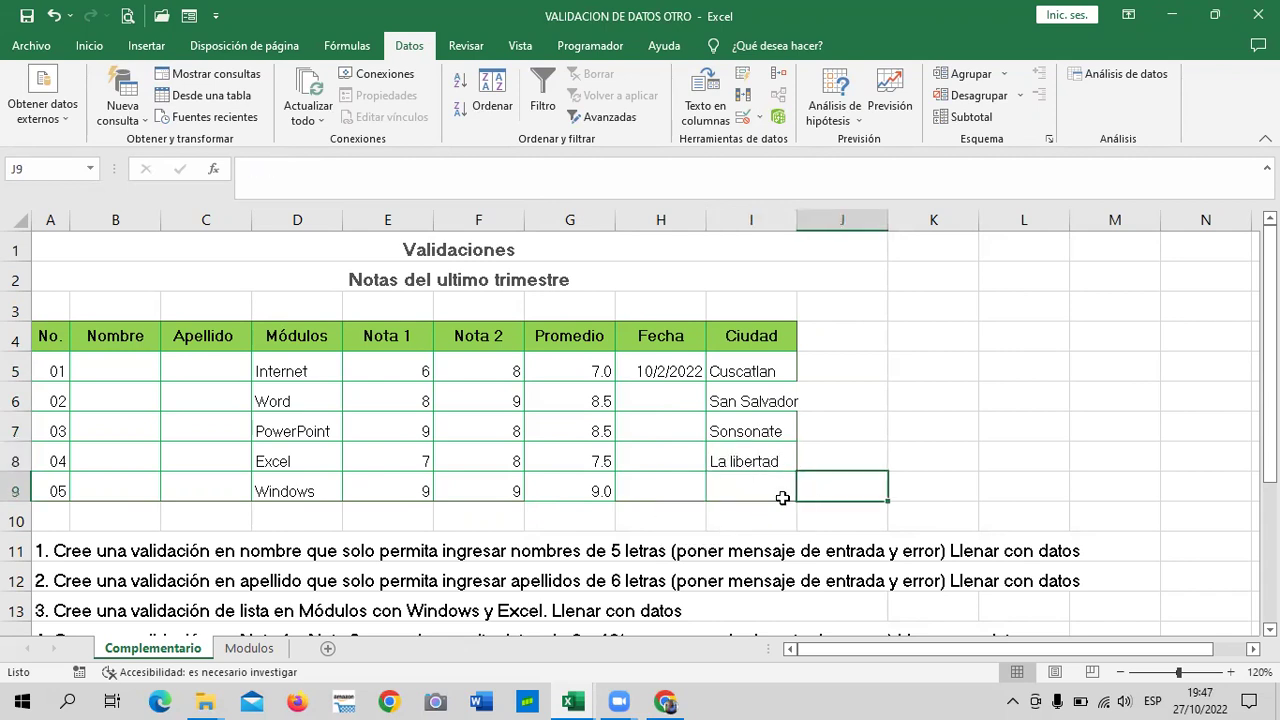
pyautogui.click(806, 494)
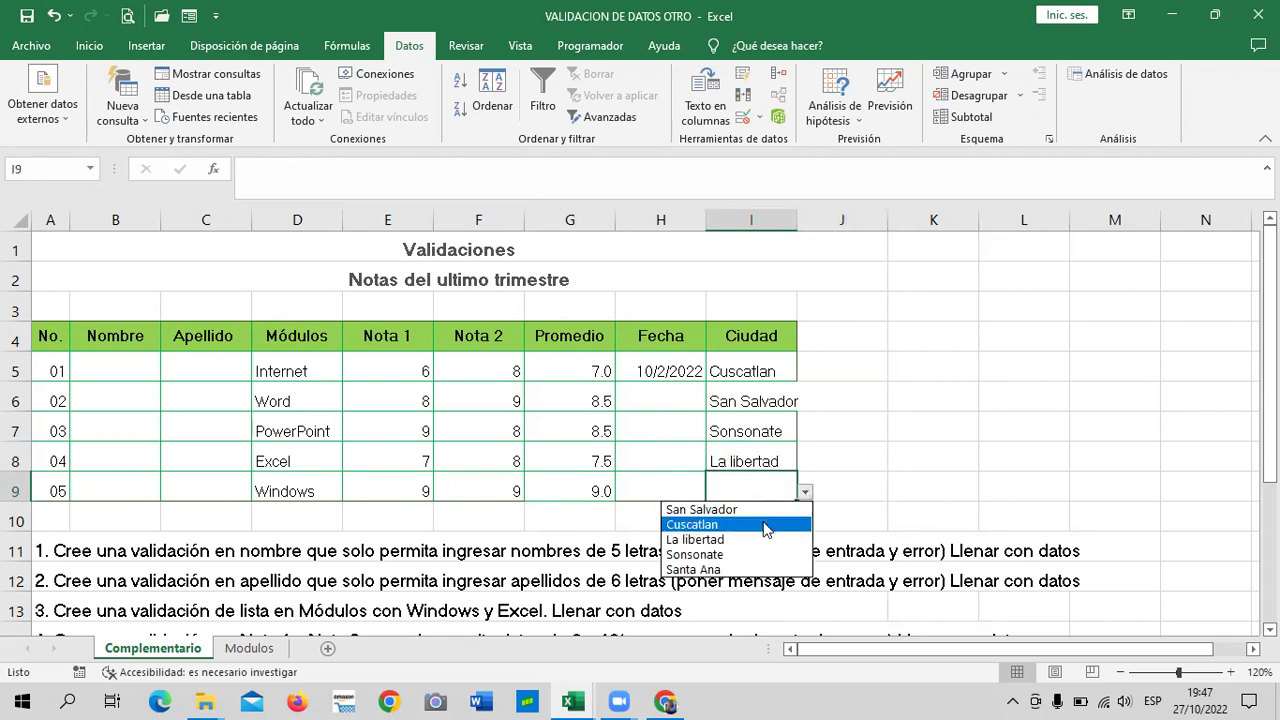
pyautogui.click(752, 557)
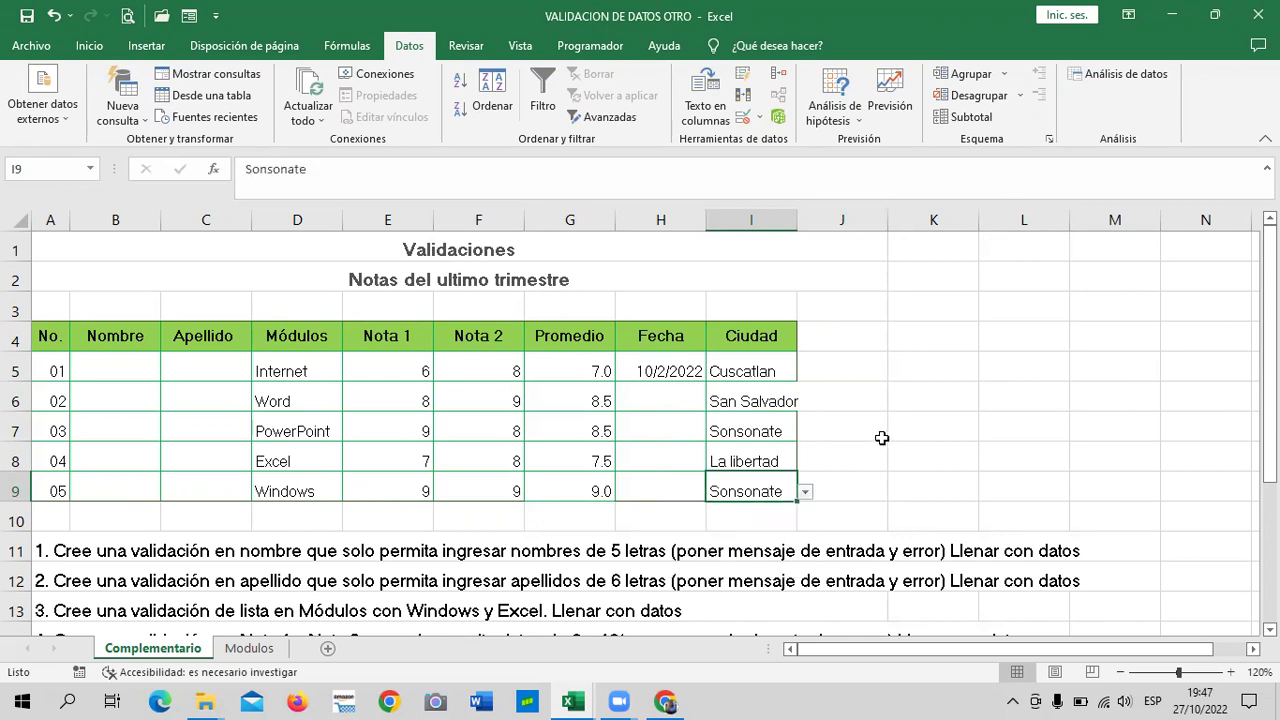
pyautogui.moveTo(870, 458); pyautogui.dragTo(860, 432)
pyautogui.moveTo(799, 223); pyautogui.dragTo(819, 223)
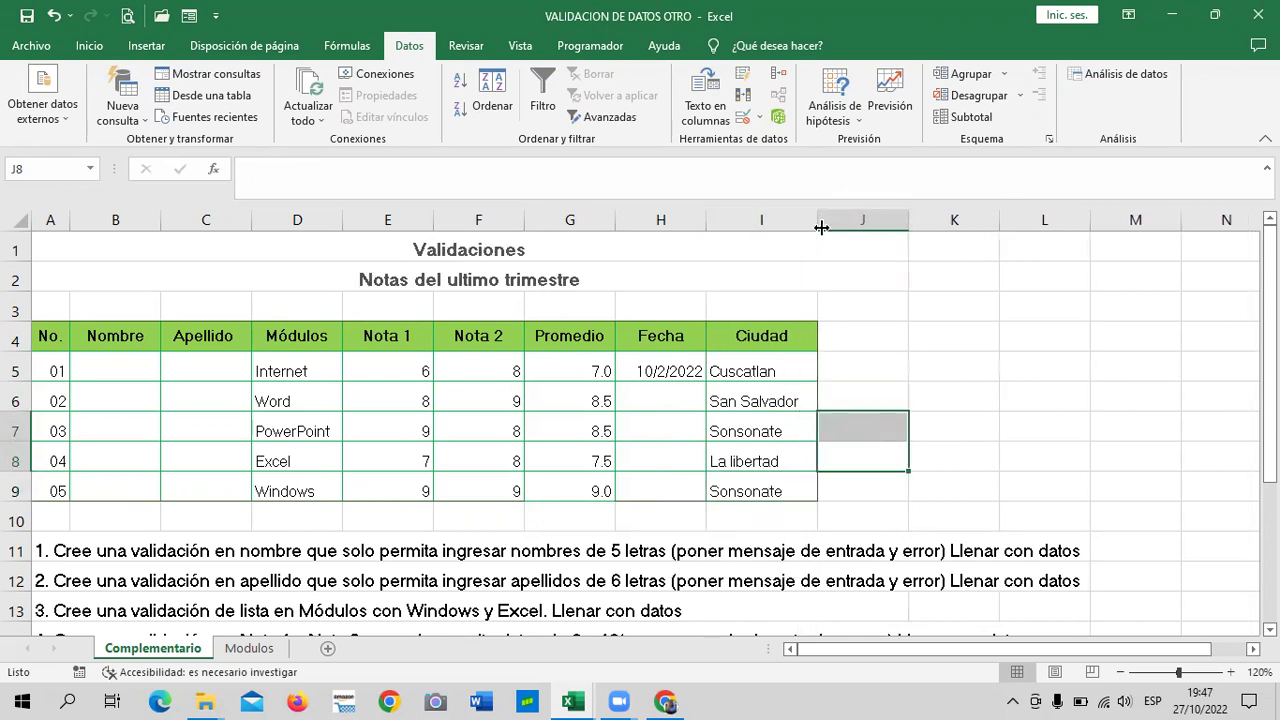
# Step: Review the city entered in each Ciudad cell from I5 to I9
pyautogui.click(735, 359)
pyautogui.click(774, 407)
pyautogui.click(774, 427)
pyautogui.click(769, 450)
pyautogui.click(762, 494)
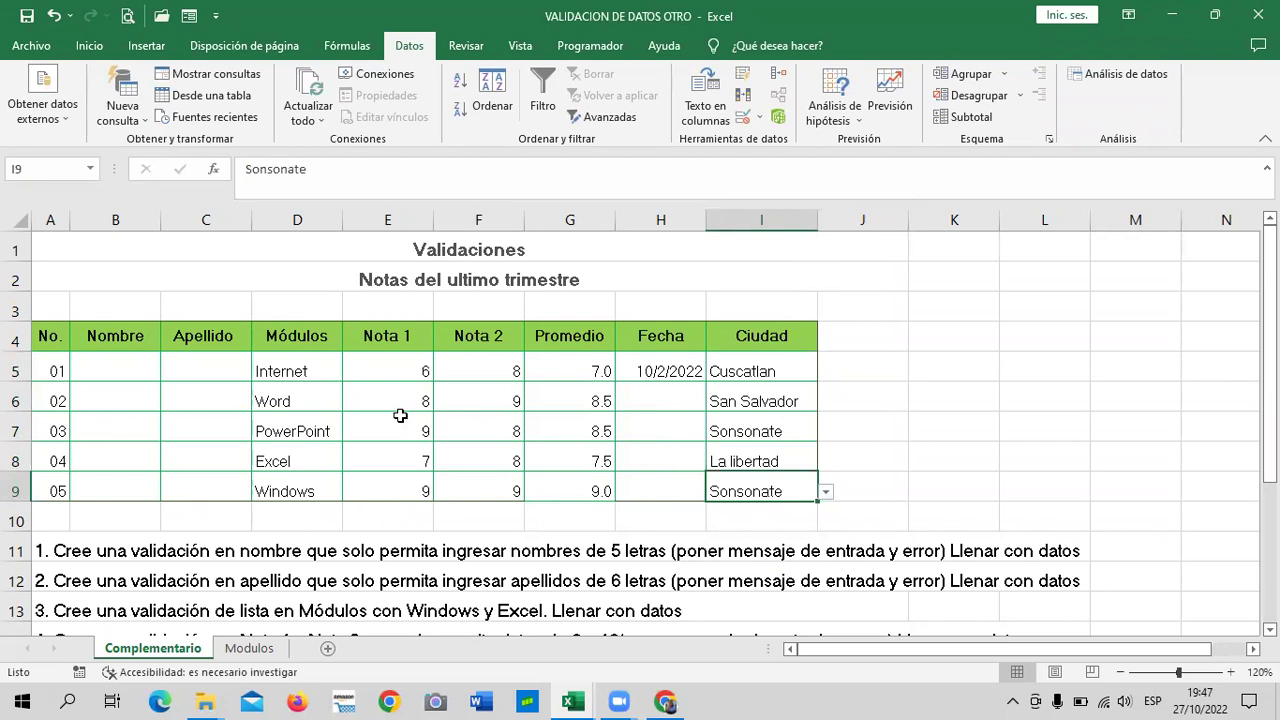
# Step: Read the instructions below the table, then select the Nombre range B5:B9
pyautogui.click(664, 410)
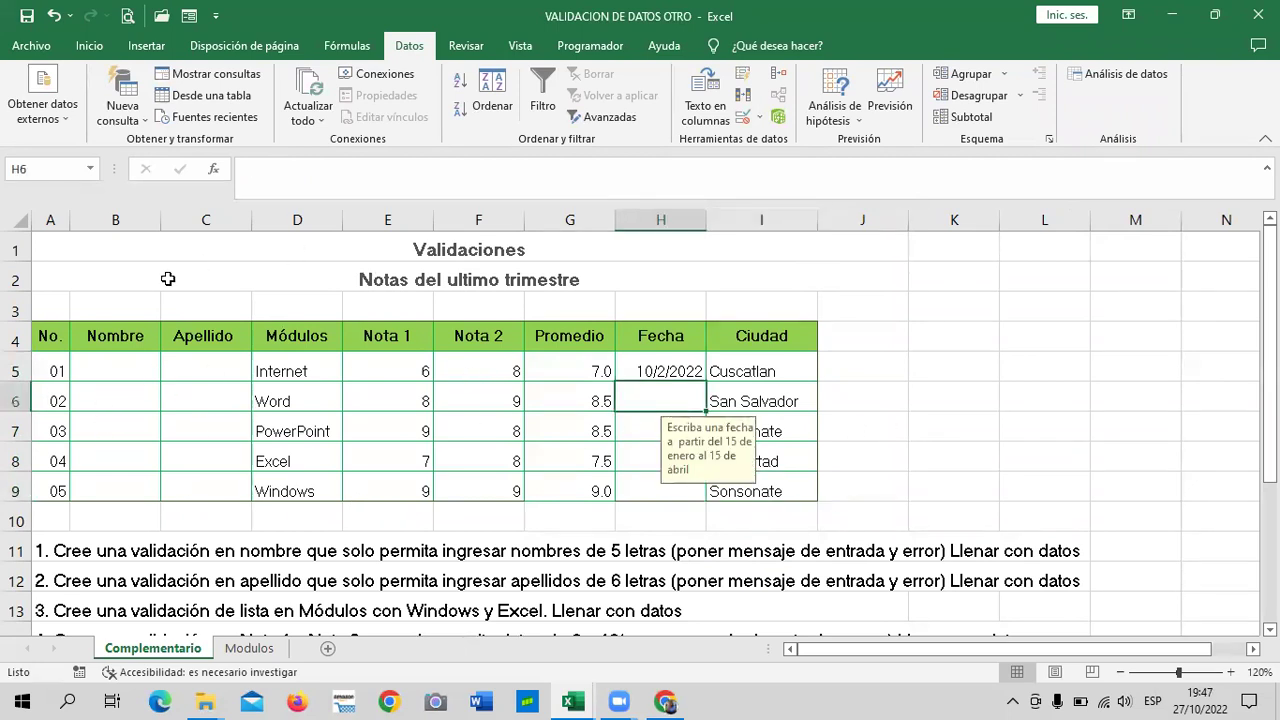
pyautogui.click(117, 371)
pyautogui.scroll(-2, 136, 410)
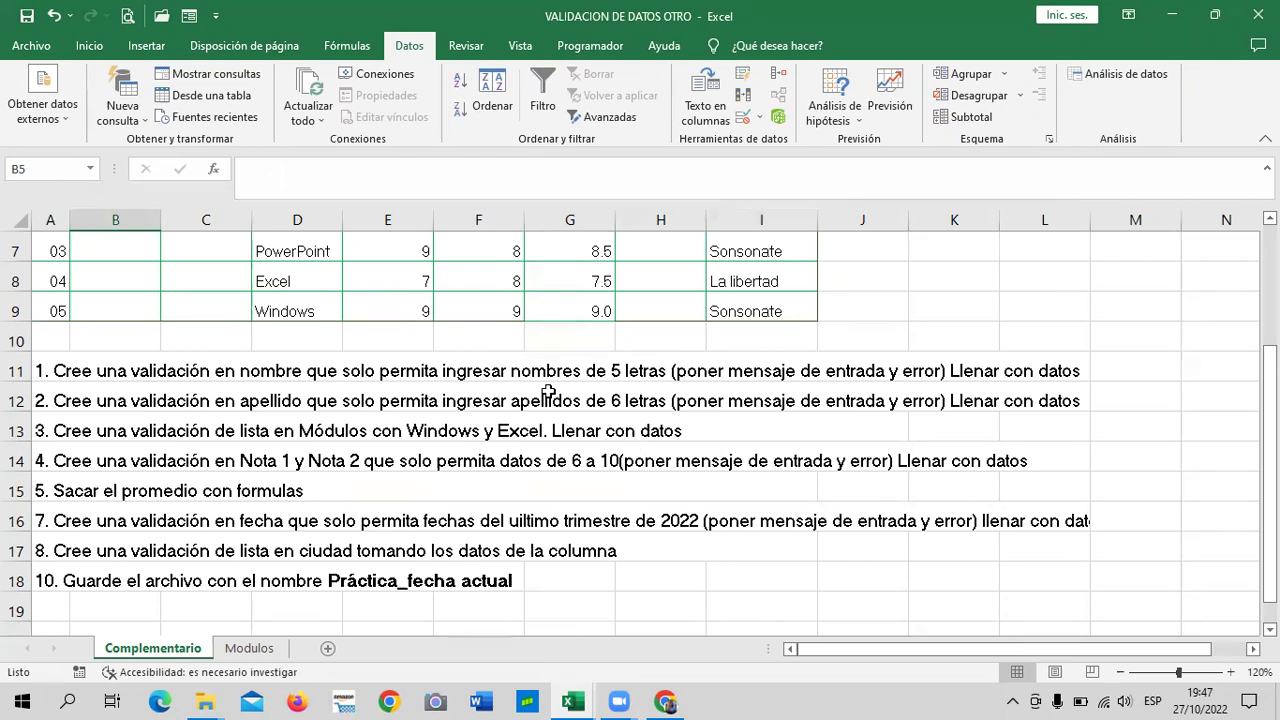
pyautogui.scroll(1, 492, 452)
pyautogui.scroll(1, 568, 490)
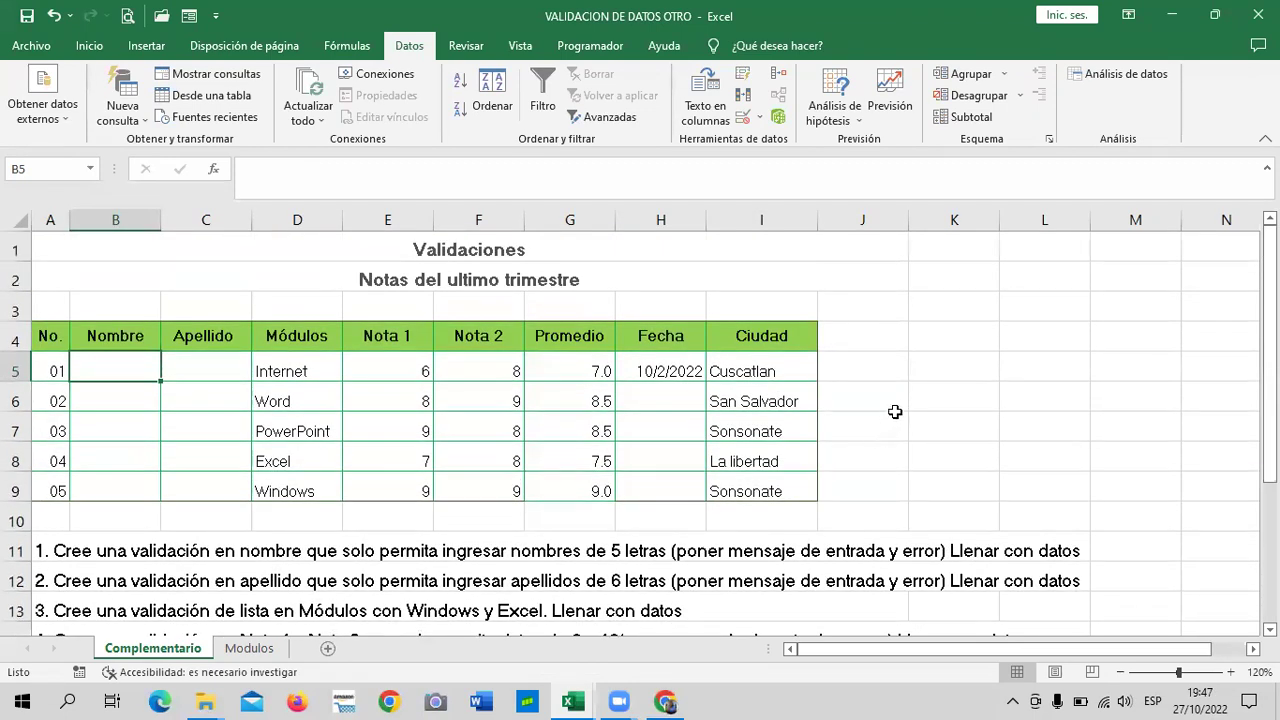
pyautogui.moveTo(95, 371); pyautogui.dragTo(102, 489)
pyautogui.click(181, 441)
pyautogui.moveTo(131, 364); pyautogui.dragTo(123, 489)
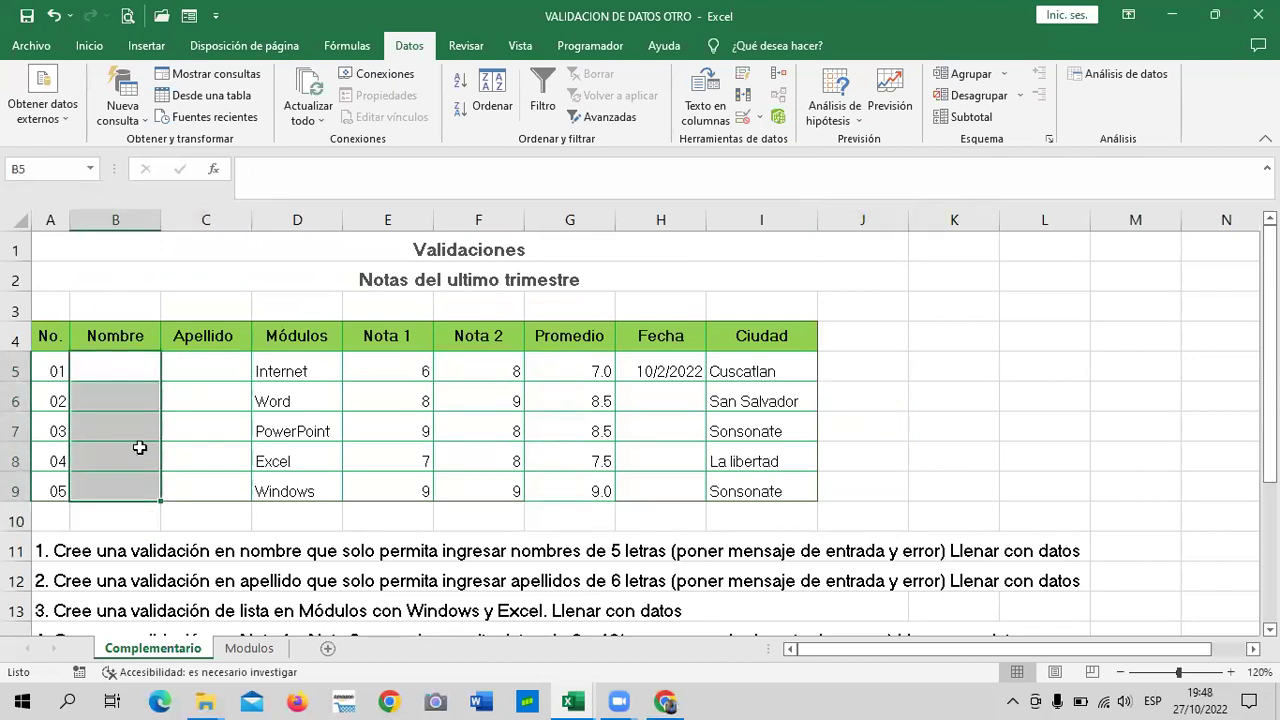
# Step: Add a Longitud del texto validation on B5:B9 requiring length igual a 5
pyautogui.click(741, 112)
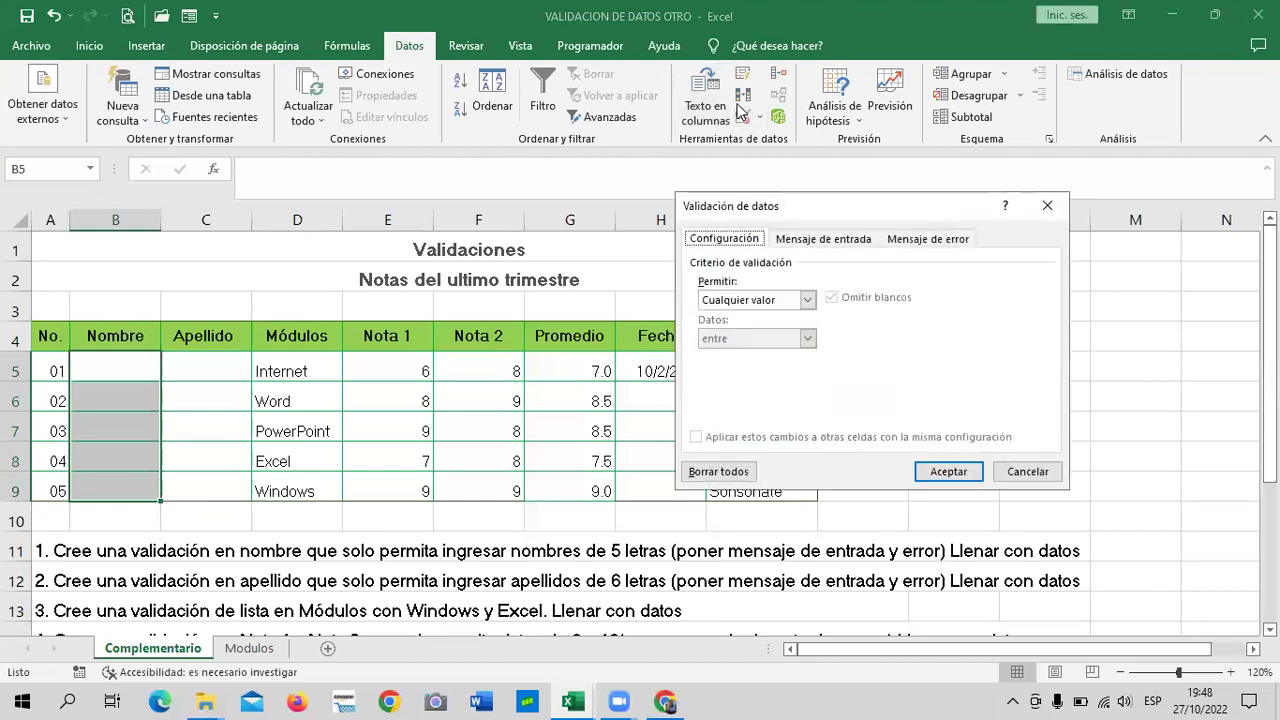
pyautogui.click(806, 299)
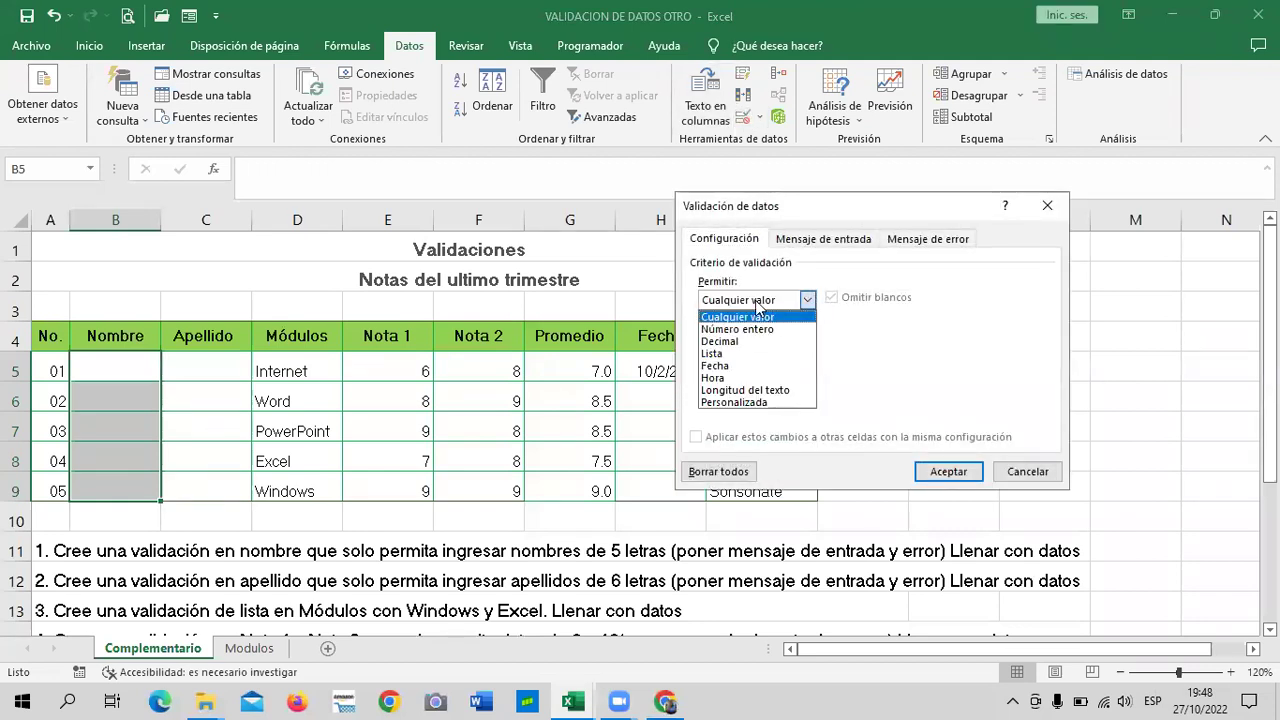
pyautogui.click(786, 390)
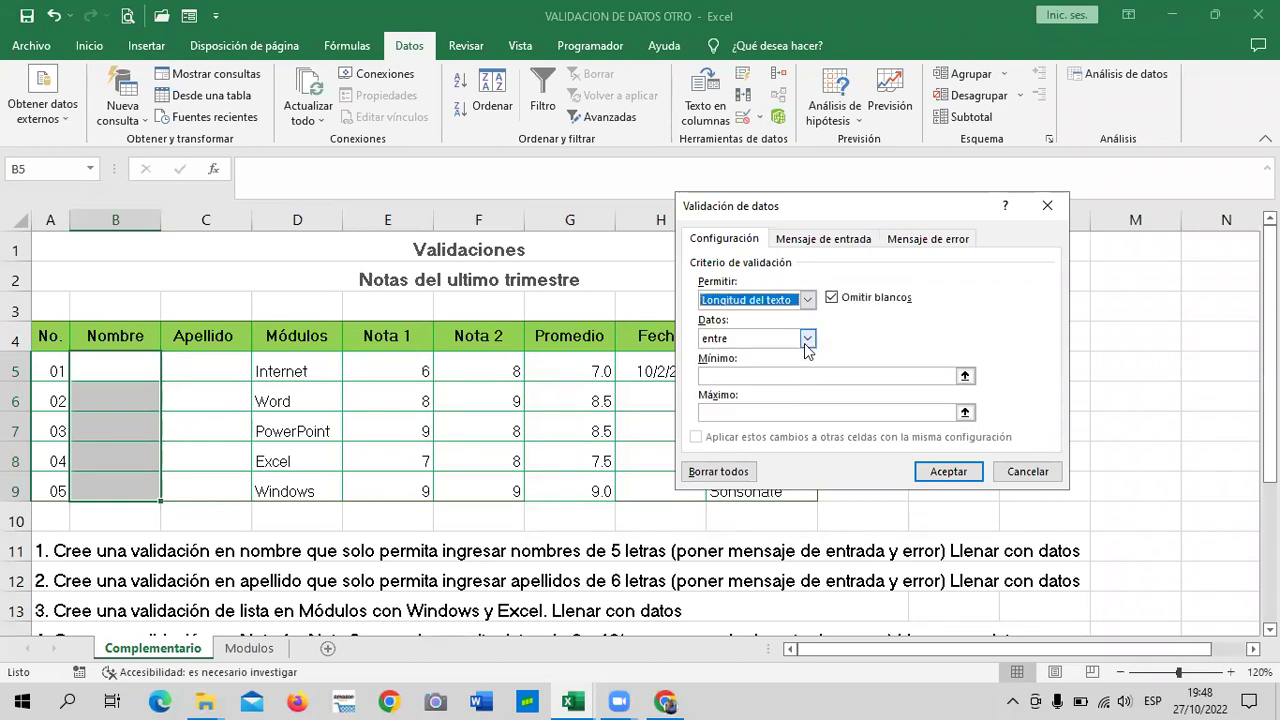
pyautogui.click(807, 338)
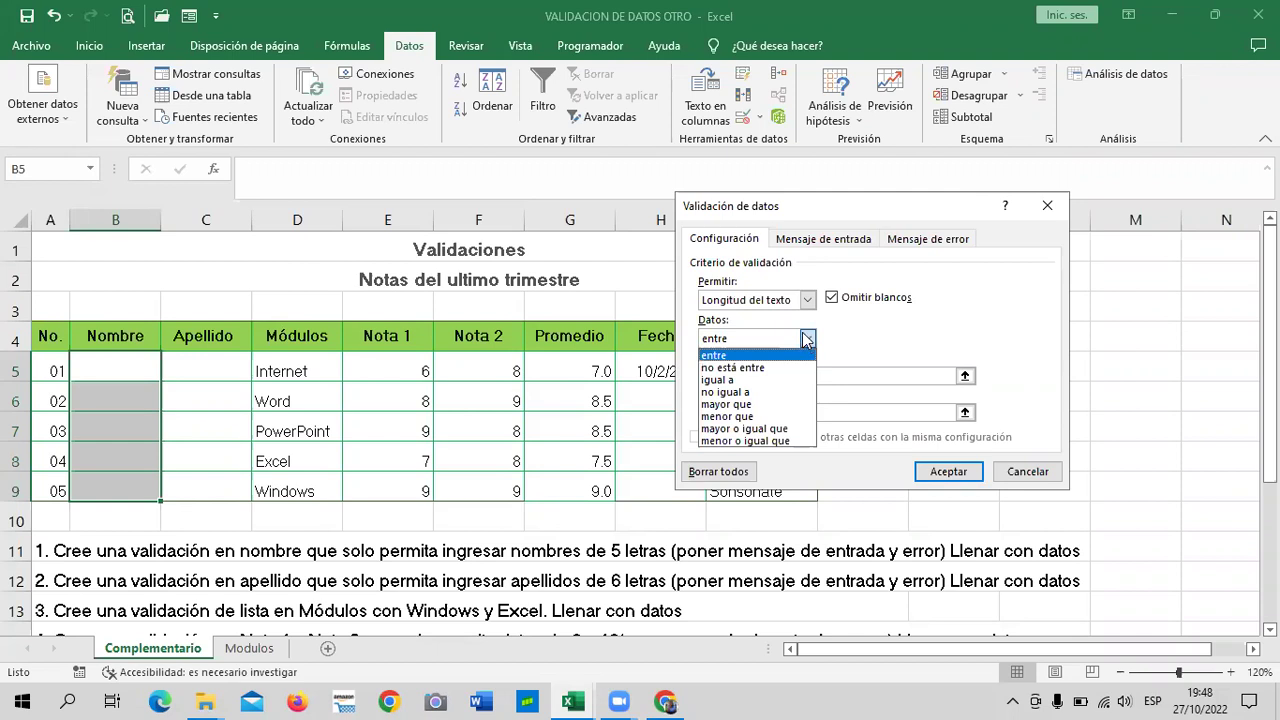
pyautogui.click(770, 380)
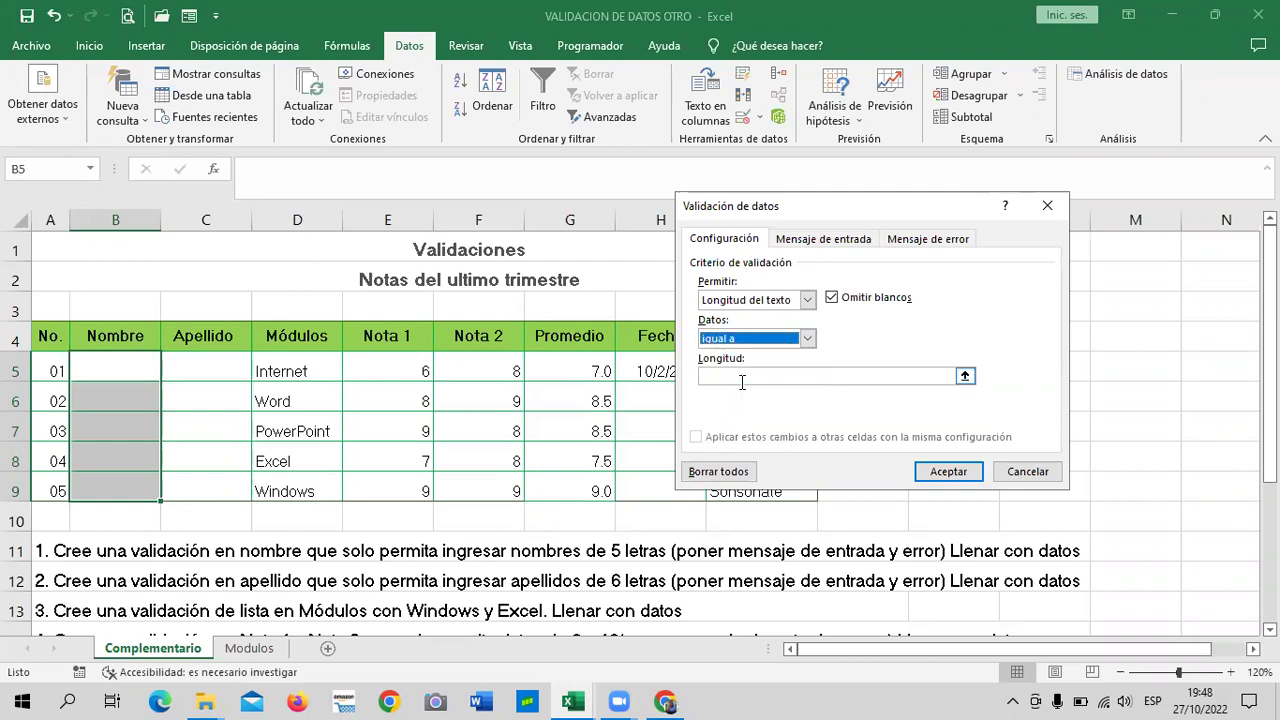
pyautogui.write('5')
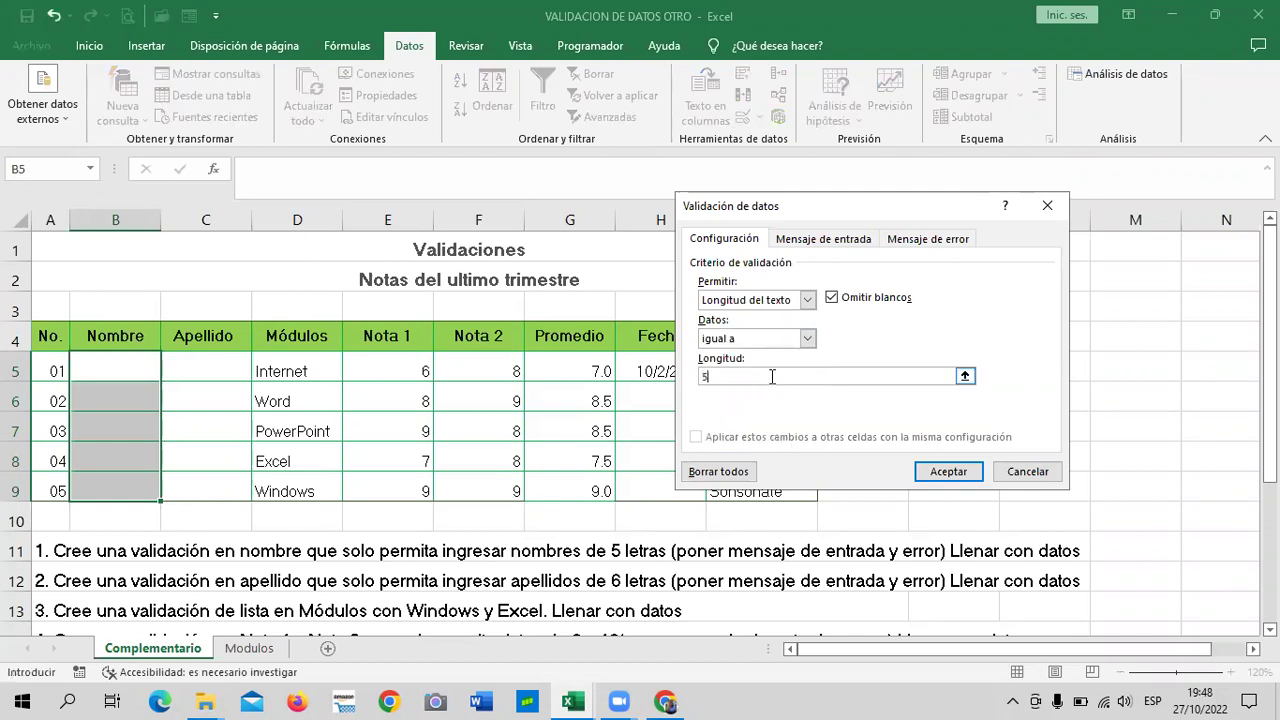
pyautogui.click(940, 471)
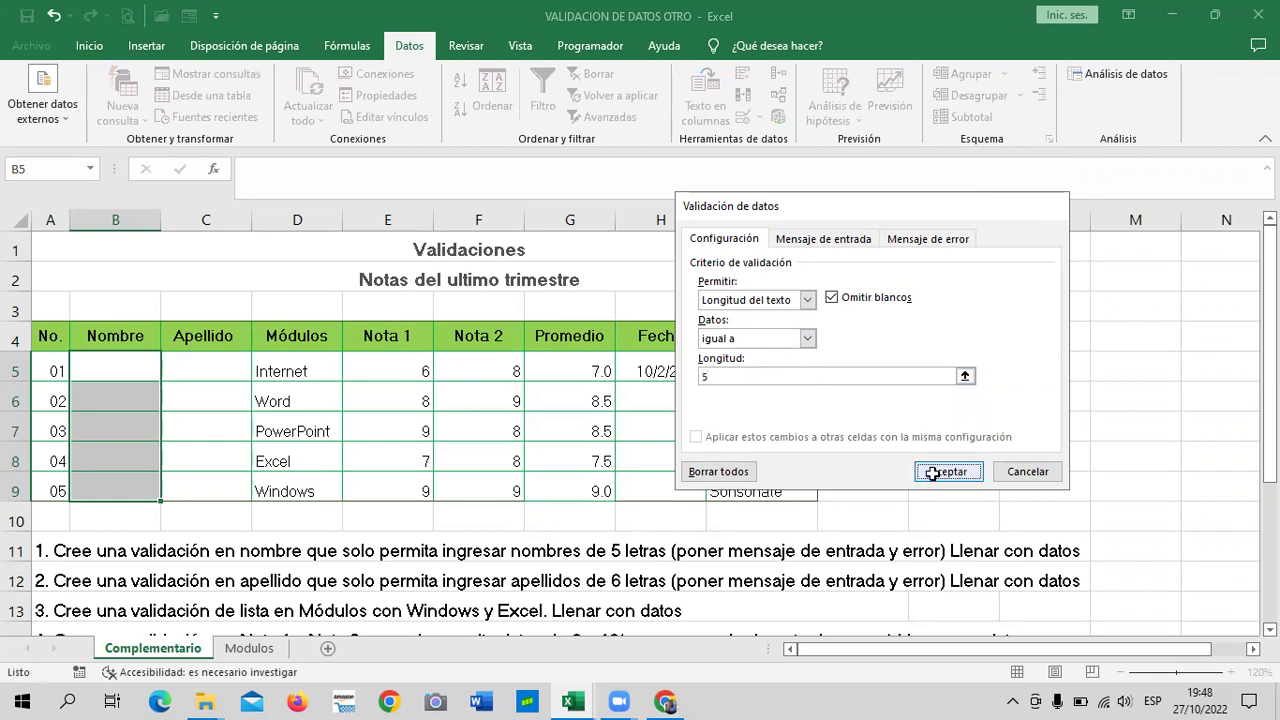
pyautogui.click(943, 360)
pyautogui.click(132, 361)
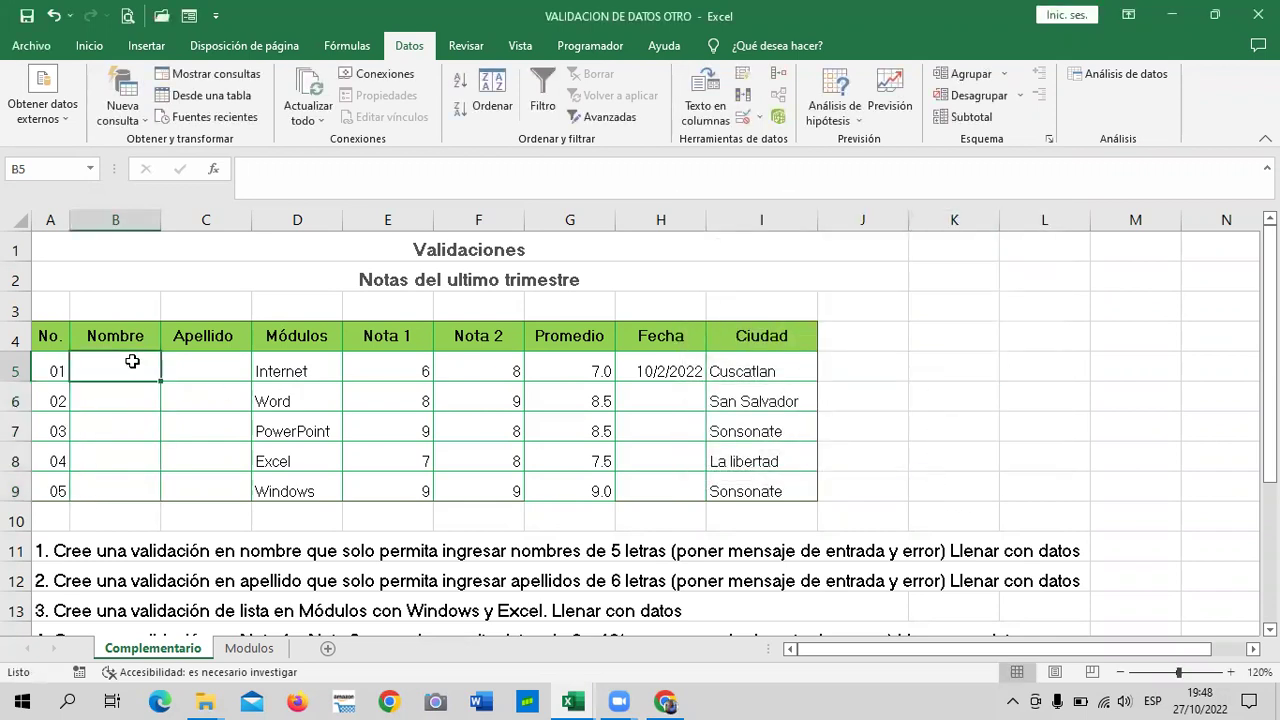
# Step: Enter five-letter names in B5 and B6, then test the rule with a shorter name in B7
pyautogui.write('MAria')
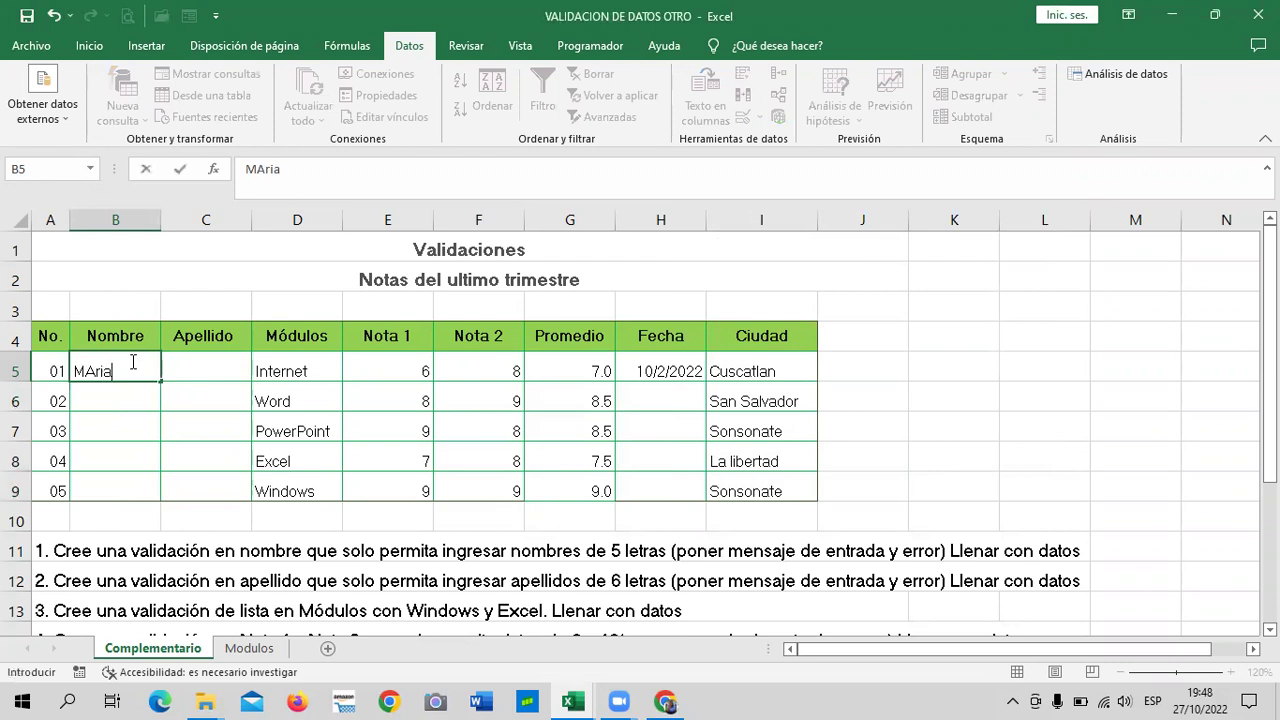
pyautogui.press('BackSpace')
pyautogui.press('BackSpace')
pyautogui.write('aria')
pyautogui.press('Return')
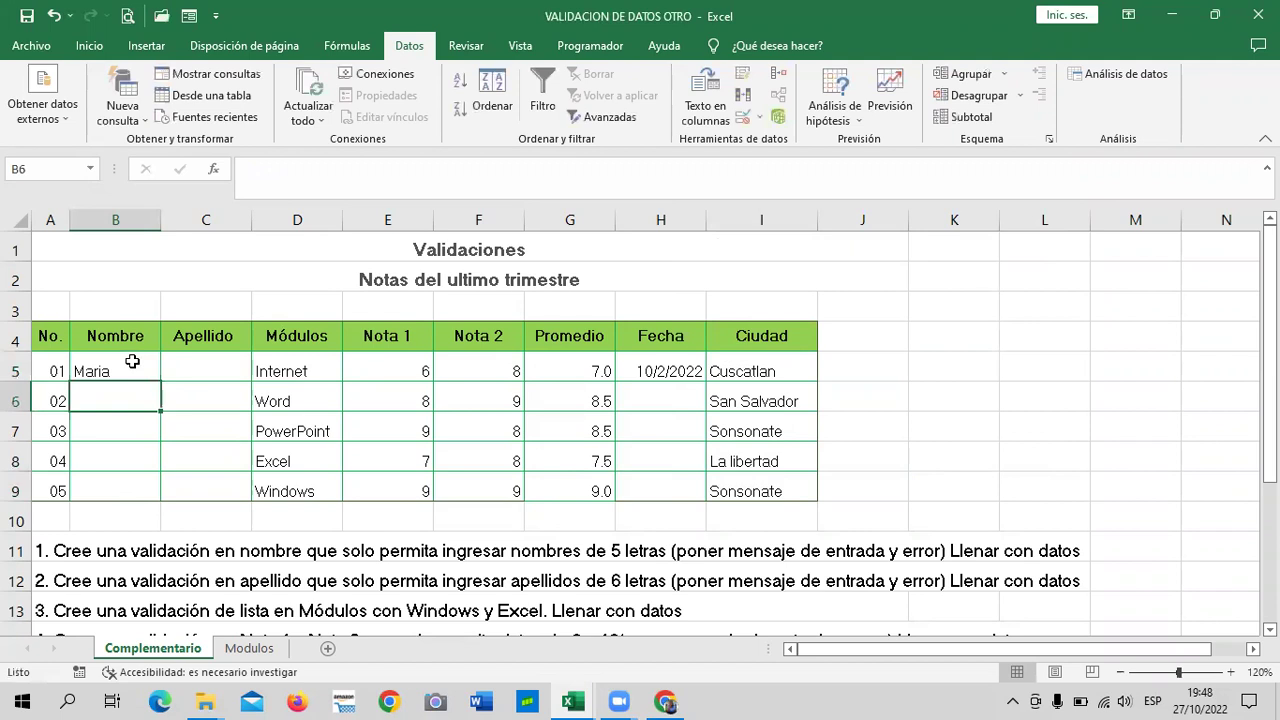
pyautogui.write('Pedro')
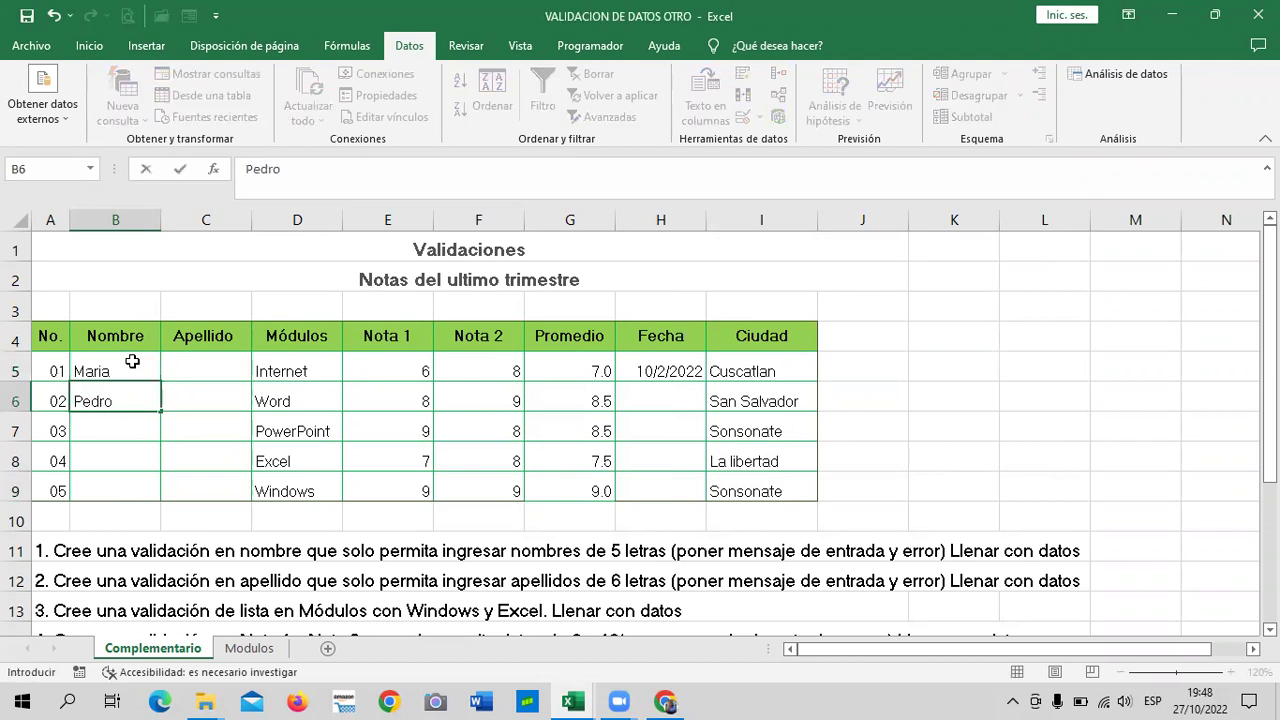
pyautogui.press('Return')
pyautogui.write('Sar')
pyautogui.press('Return')
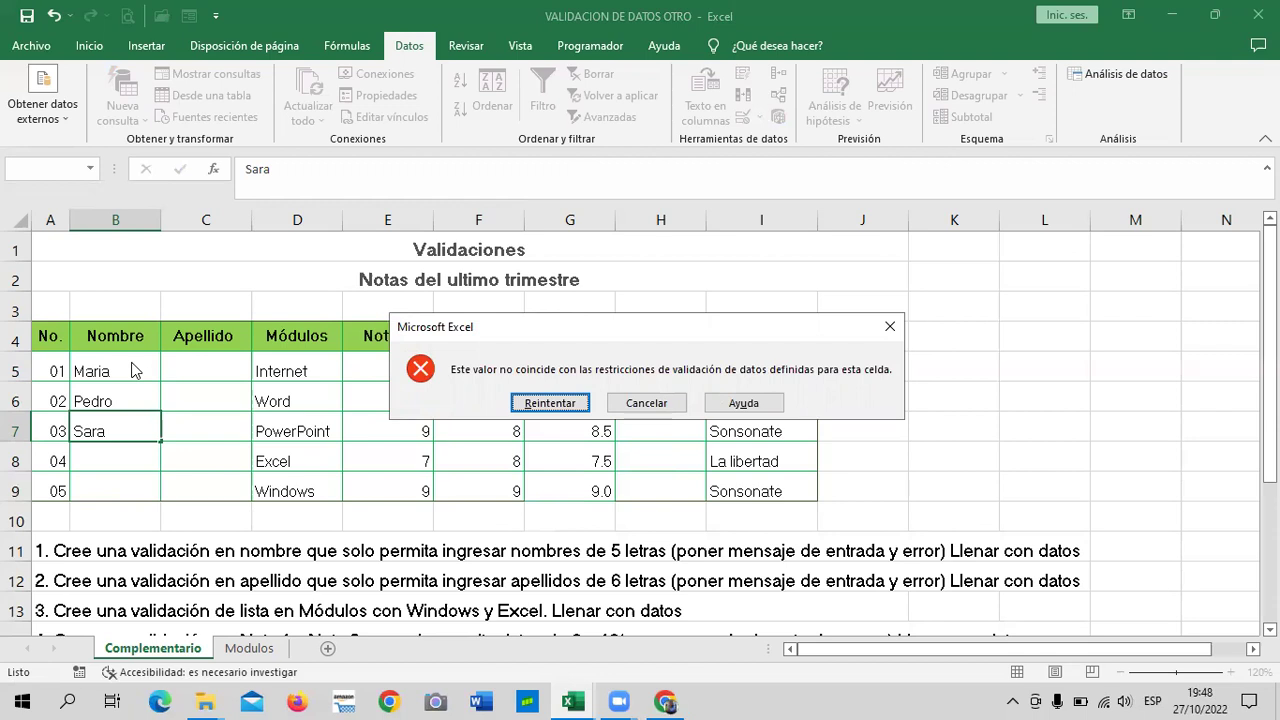
# Step: Cancel the rejection, retry a rejected four-letter name in B7, then replace it with a five-letter name
pyautogui.click(663, 400)
pyautogui.click(96, 449)
pyautogui.click(106, 421)
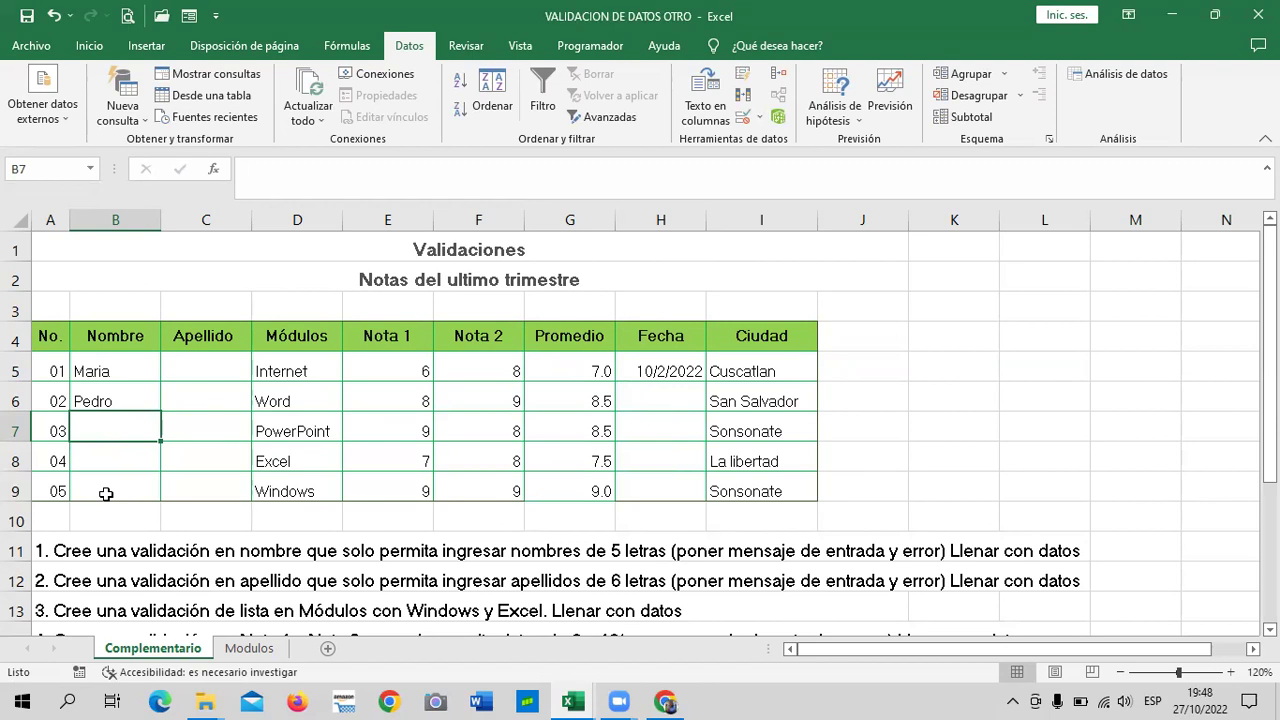
pyautogui.write('Juan')
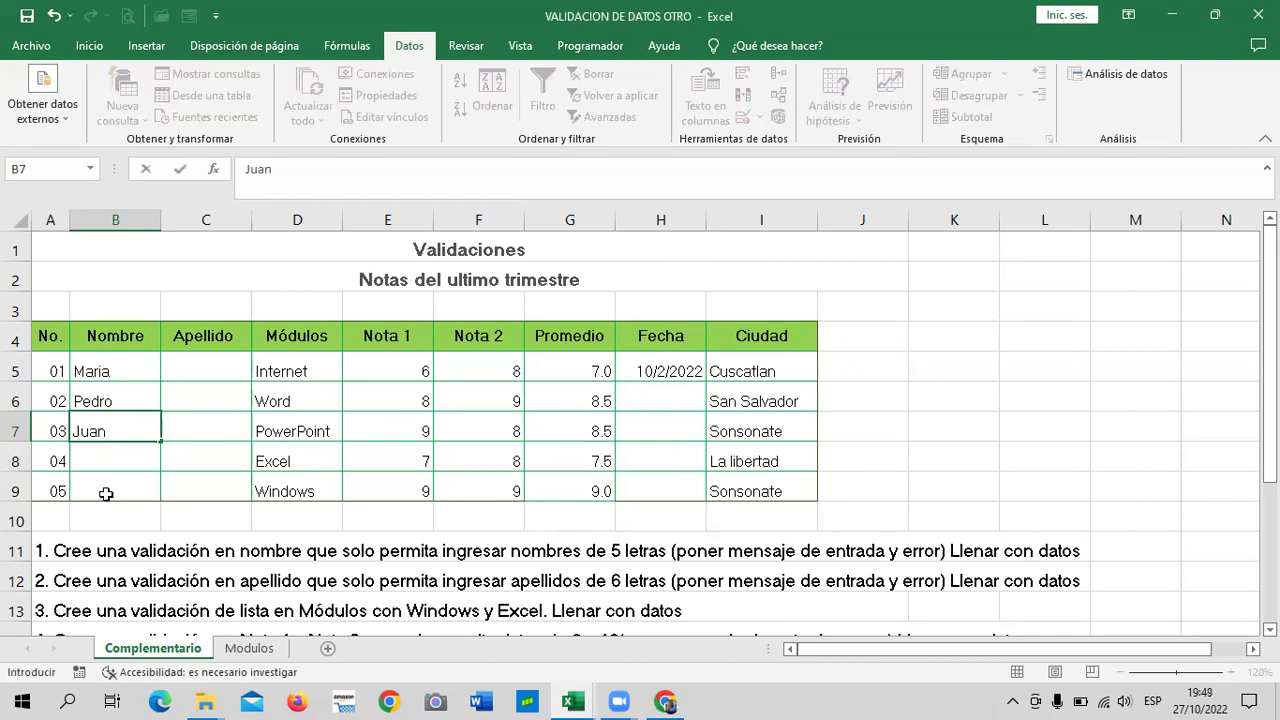
pyautogui.press('Return')
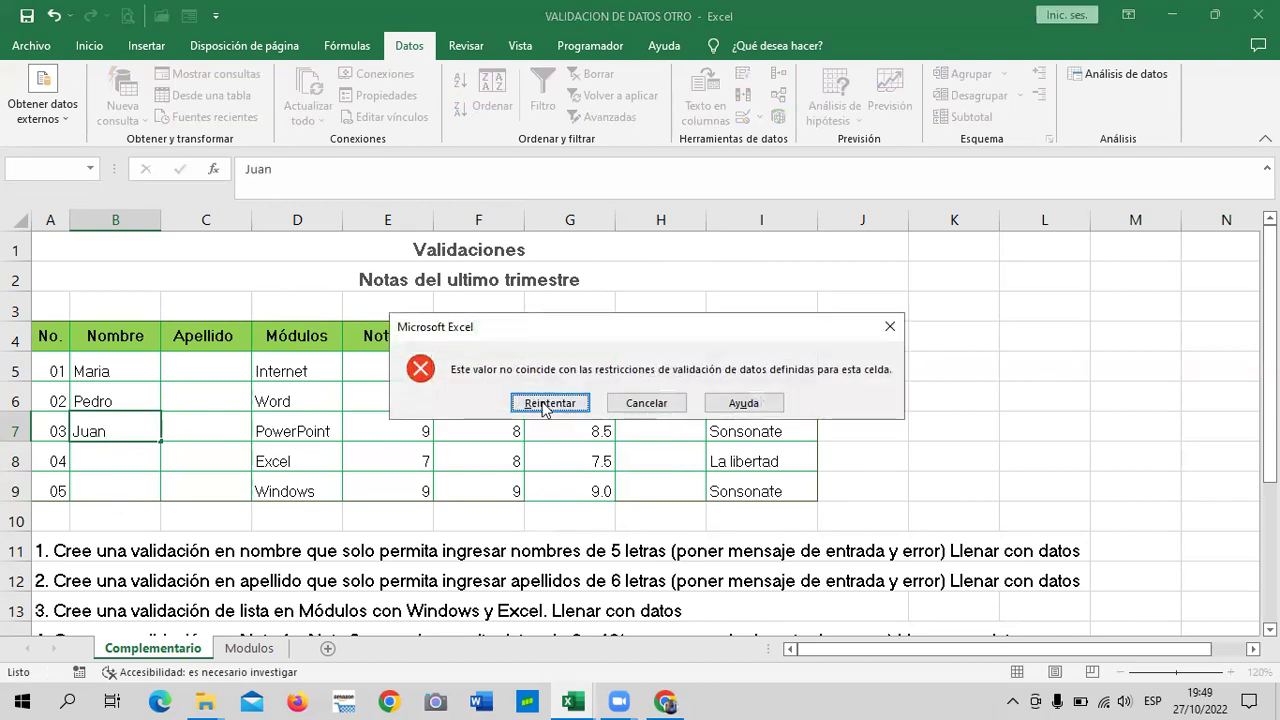
pyautogui.click(545, 405)
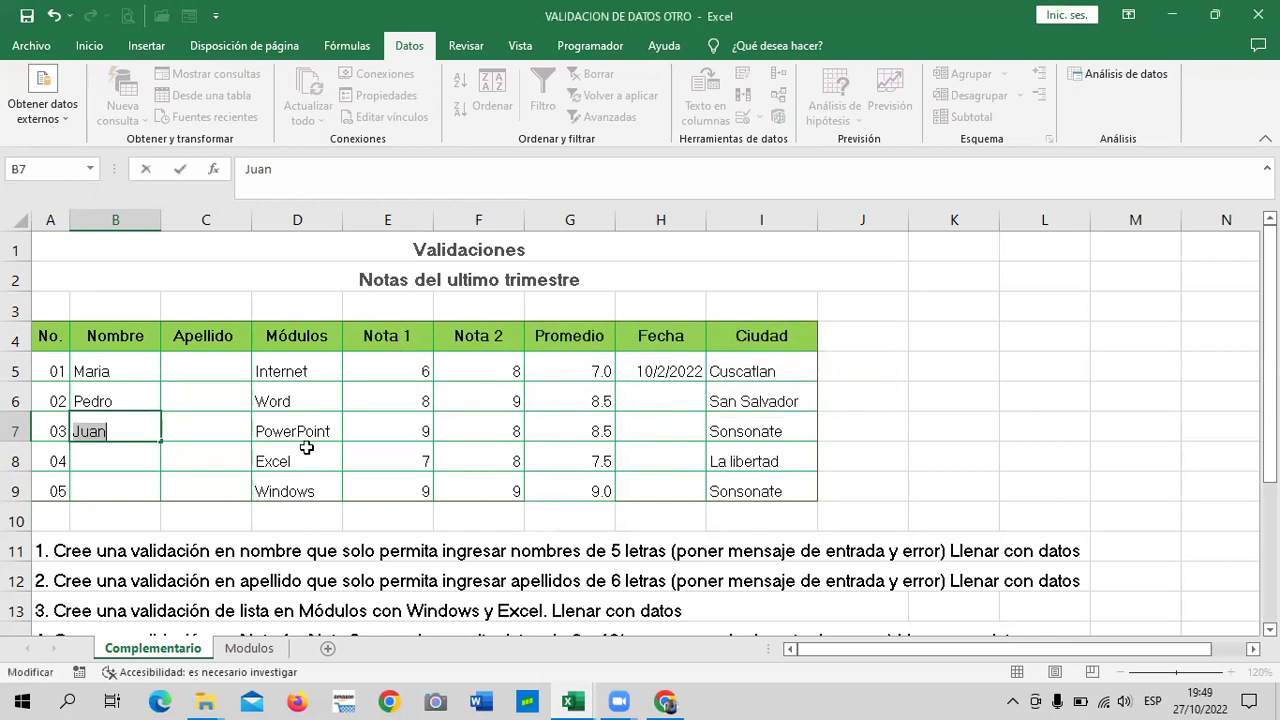
pyautogui.press('BackSpace')
pyautogui.write('Sarai')
pyautogui.press('Return')
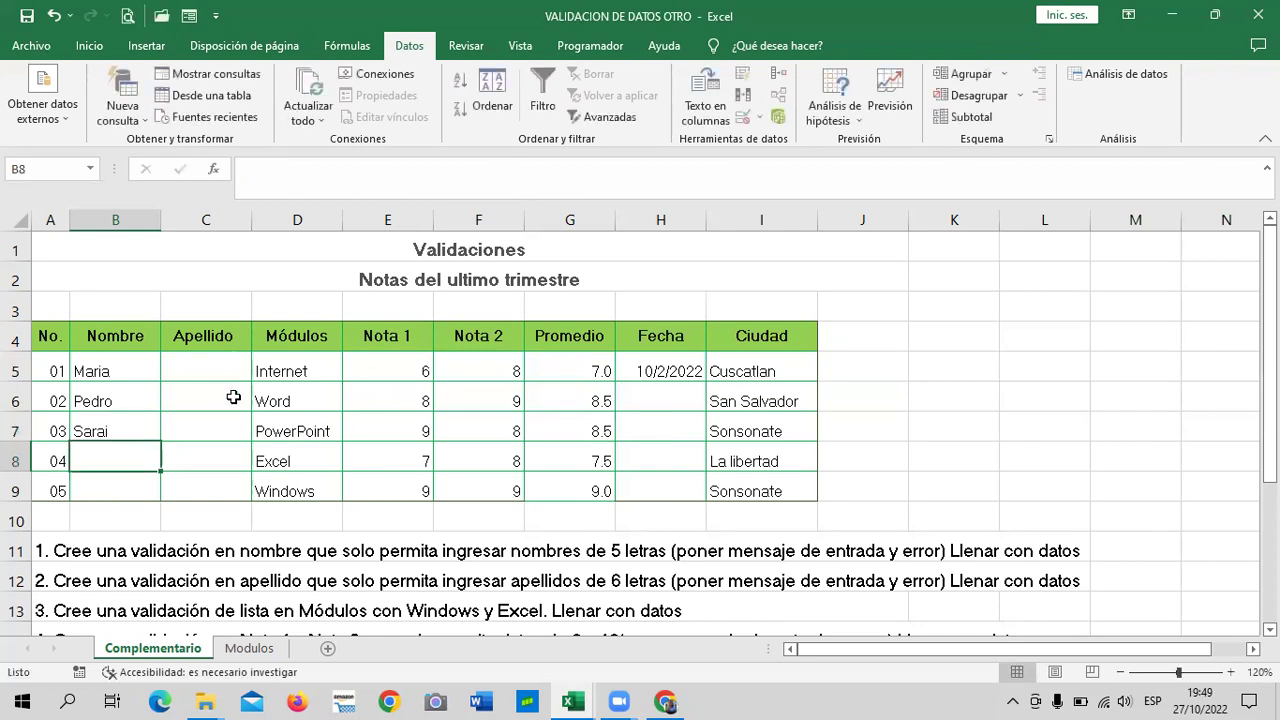
# Step: Enter Marta in B8, retrying after the validation error until the name is accepted
pyautogui.press('Up')
pyautogui.press('Up')
pyautogui.press('Up')
pyautogui.click(108, 457)
pyautogui.click(104, 488)
pyautogui.click(108, 465)
pyautogui.write('Mar')
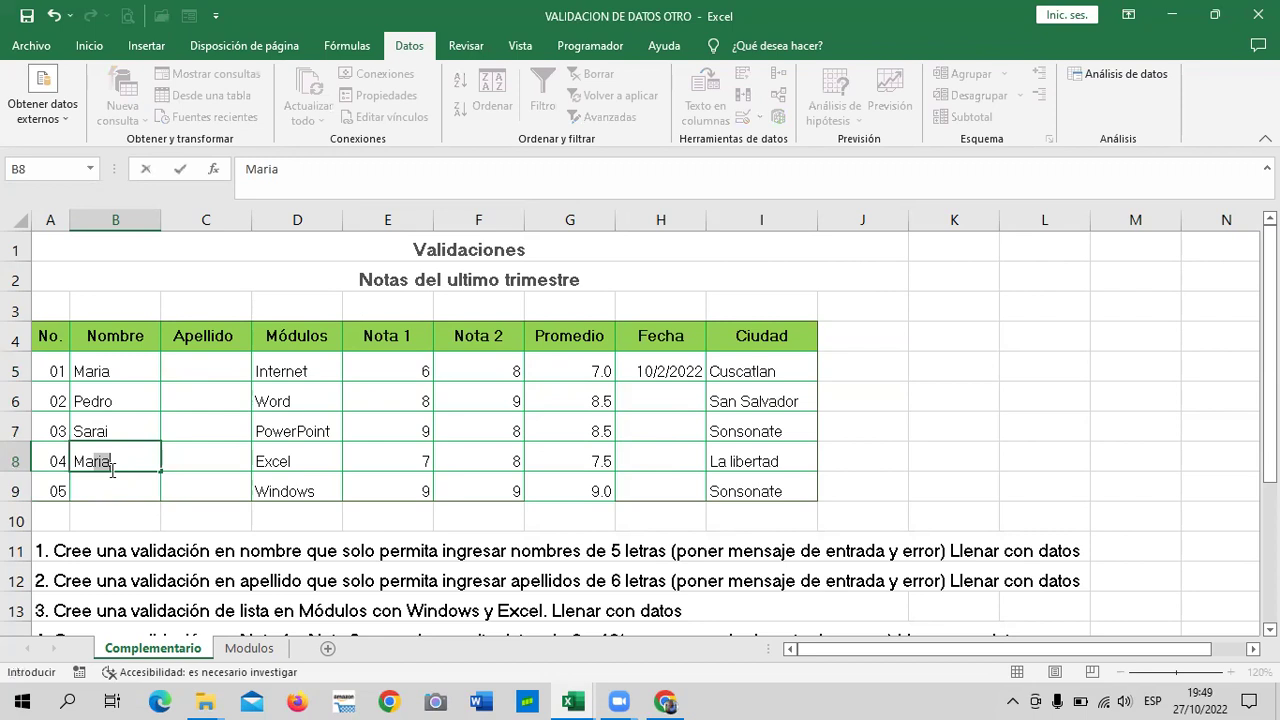
pyautogui.write('ta')
pyautogui.click(265, 447)
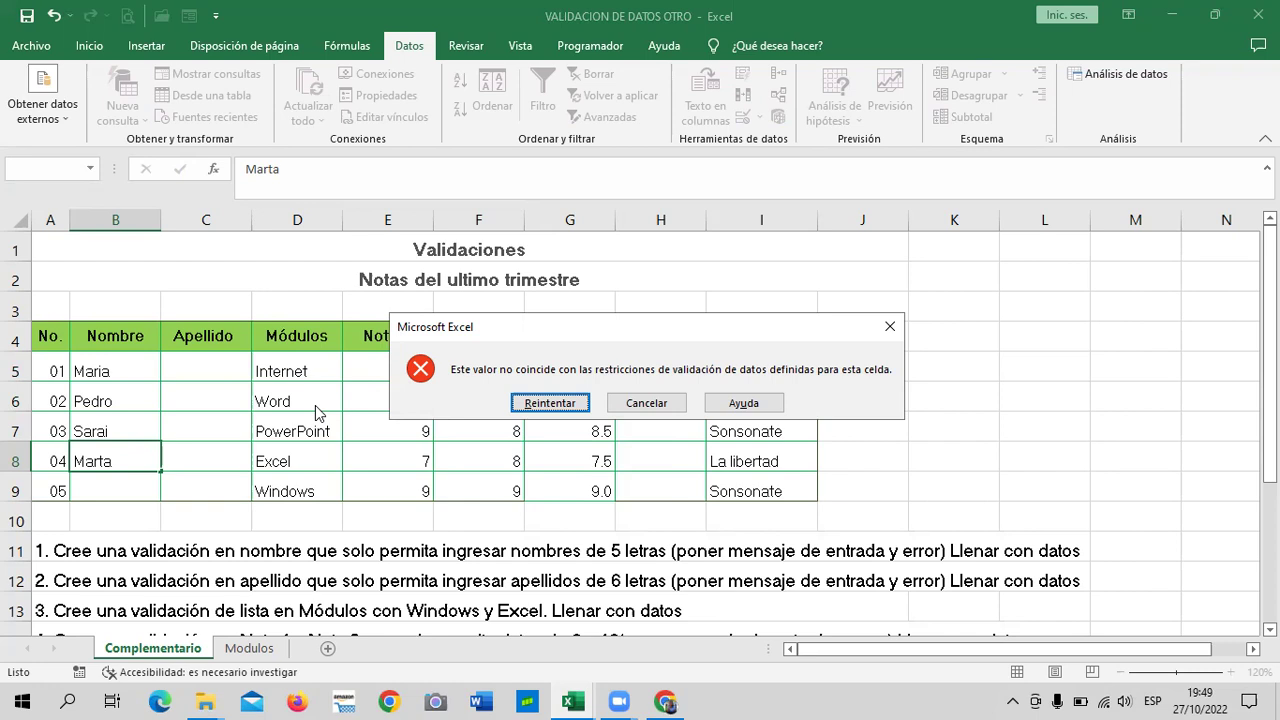
pyautogui.click(575, 404)
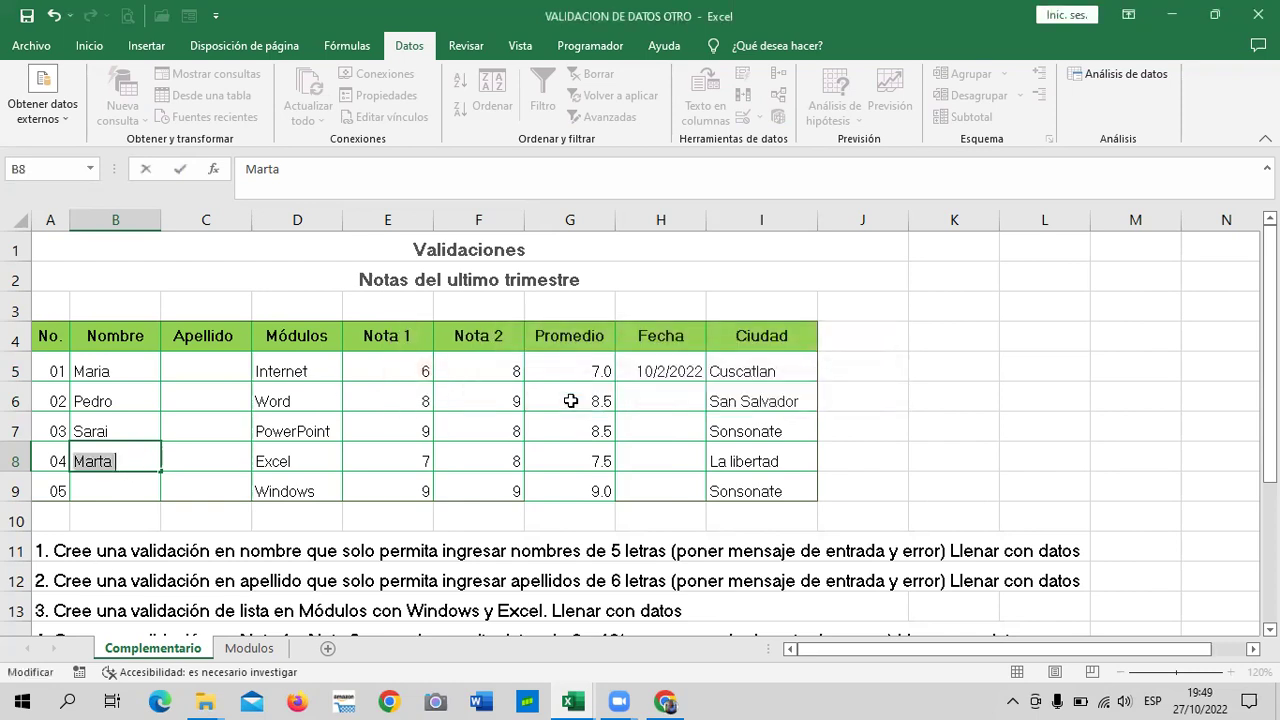
pyautogui.click(131, 460)
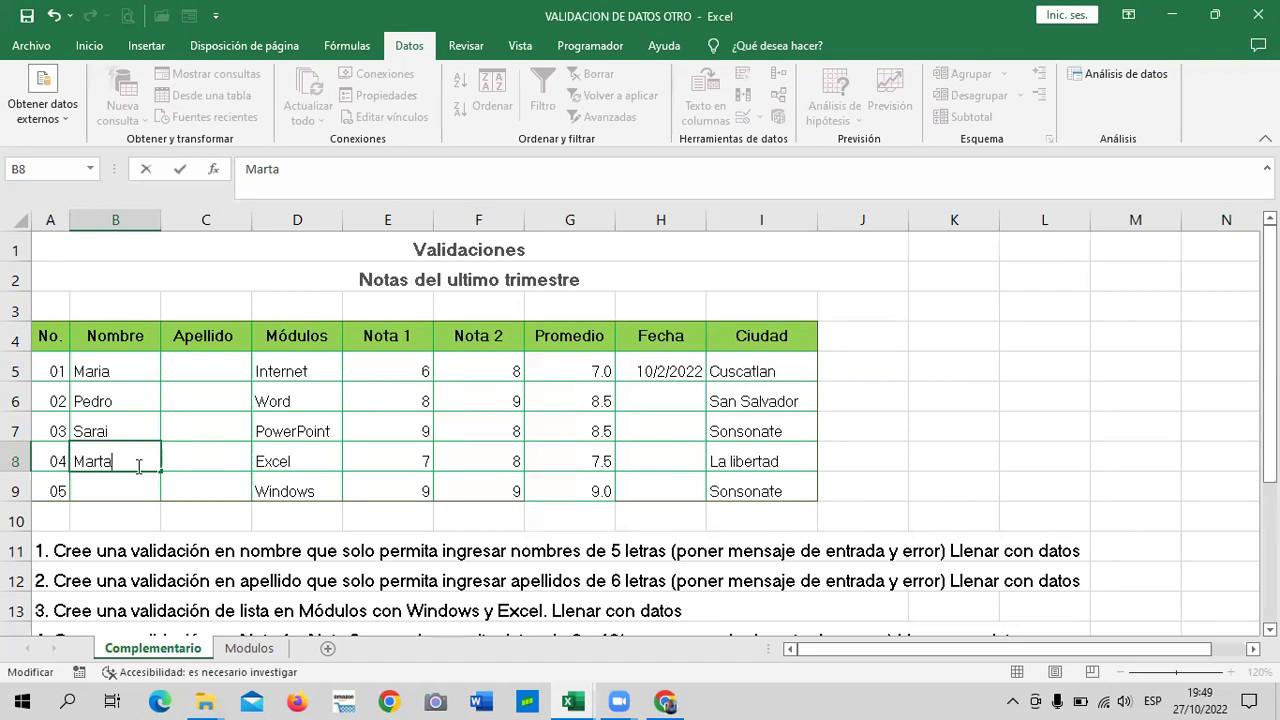
pyautogui.press('Return')
pyautogui.click(128, 460)
pyautogui.click(94, 482)
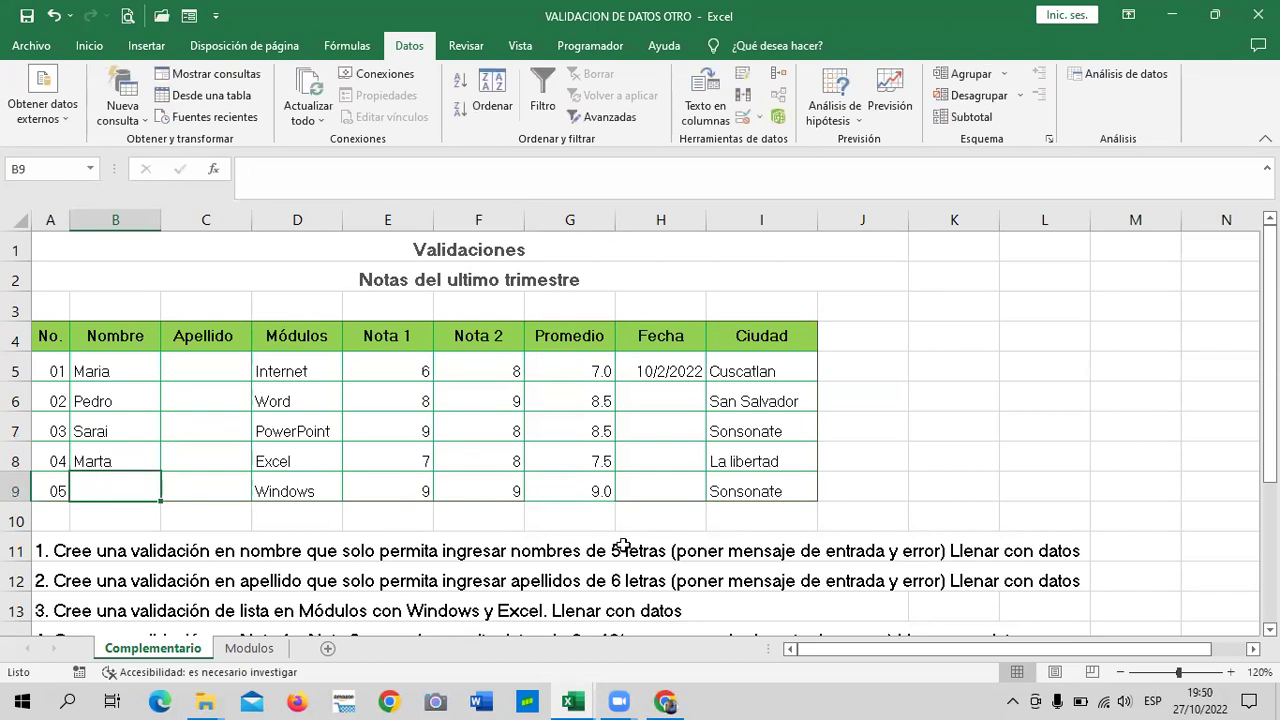
# Step: Switch from the Modulos sheet to the Validacion de datos workbook window
pyautogui.click(250, 648)
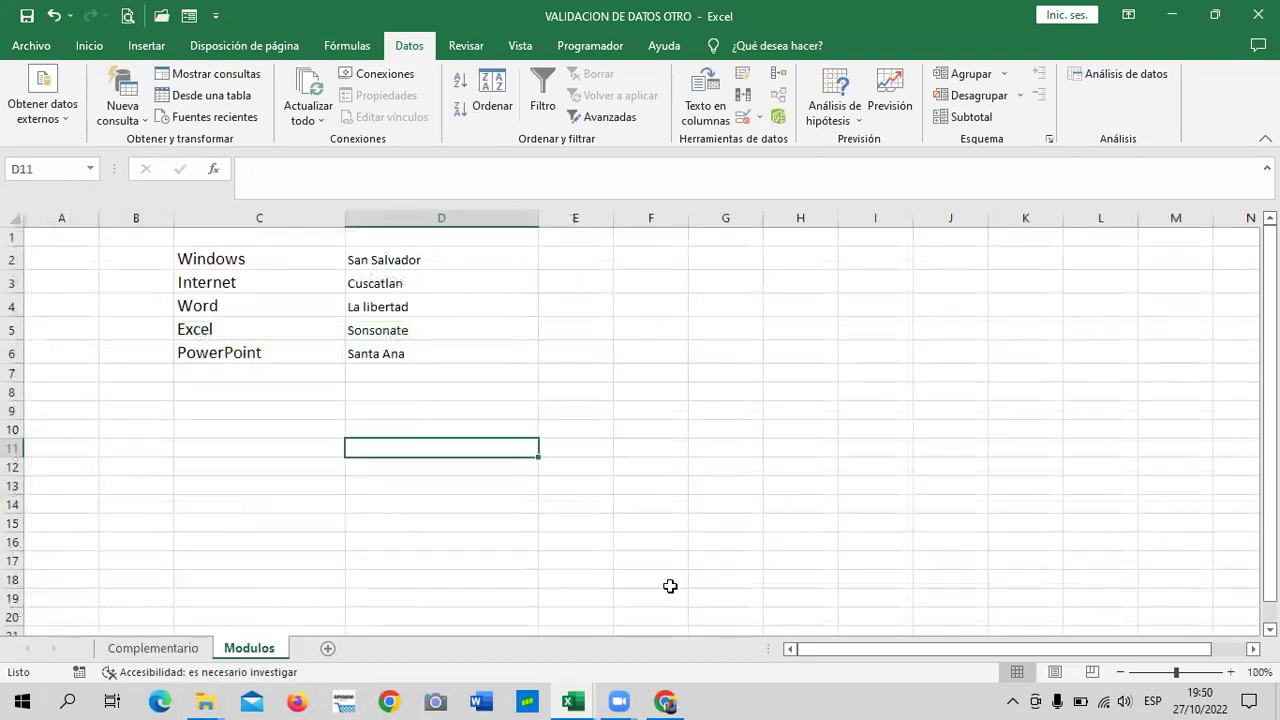
pyautogui.moveTo(572, 702)
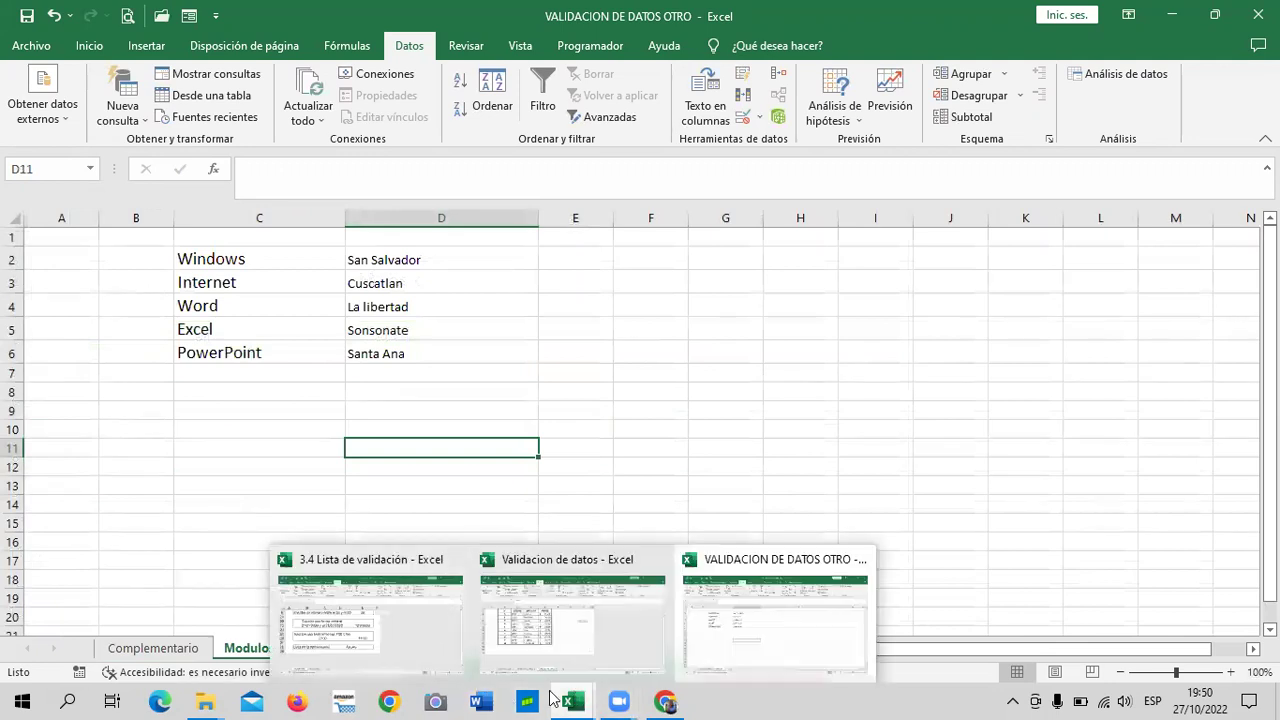
pyautogui.moveTo(619, 700)
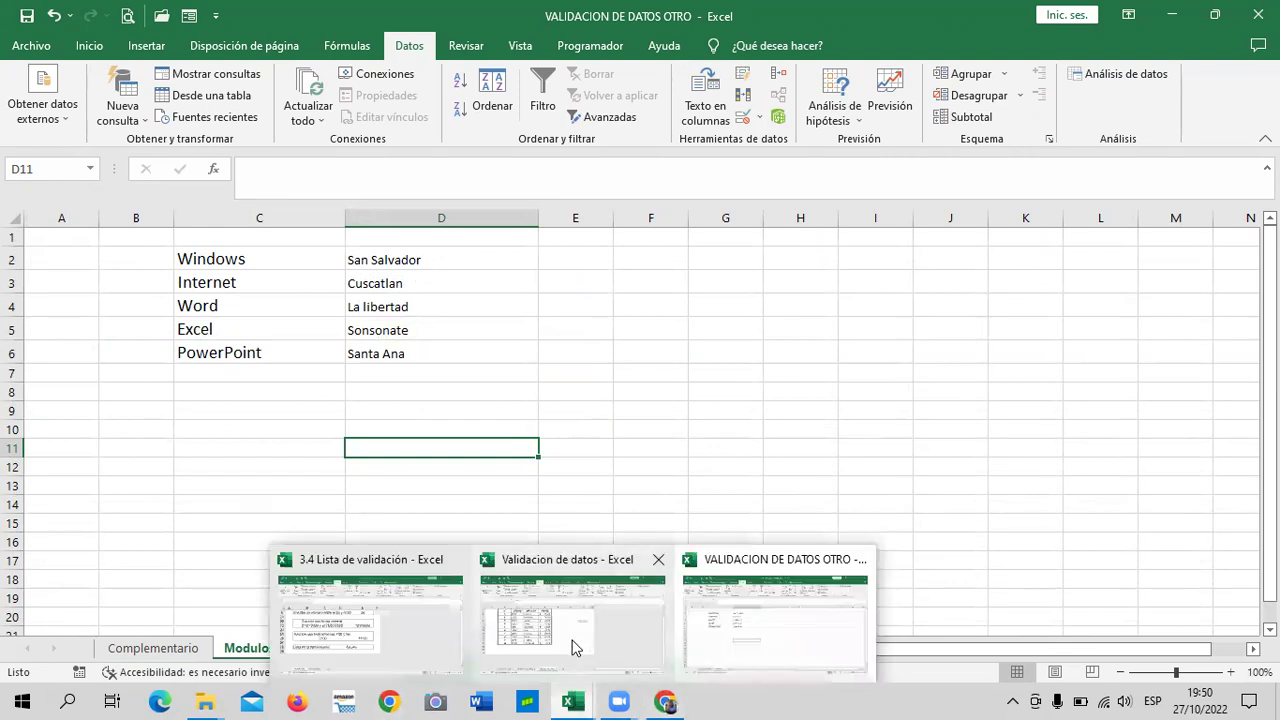
pyautogui.click(572, 645)
pyautogui.scroll(2, 672, 446)
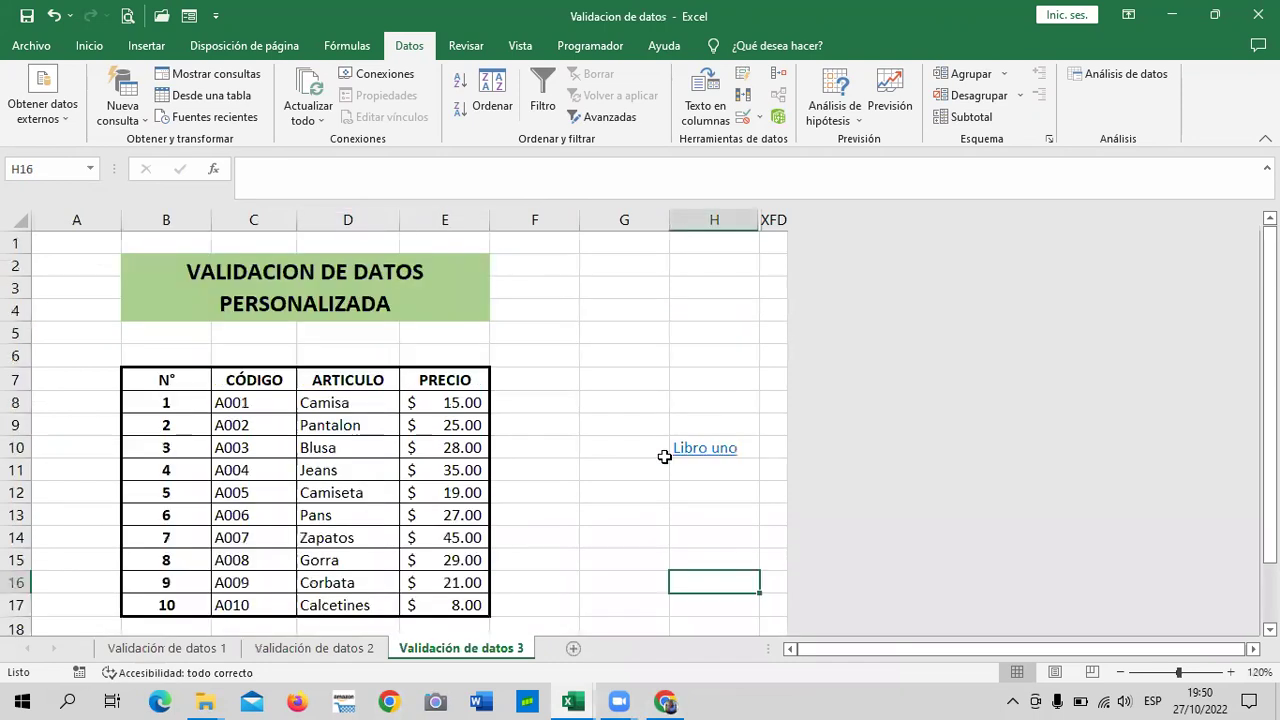
pyautogui.scroll(-1, 640, 451)
pyautogui.click(542, 340)
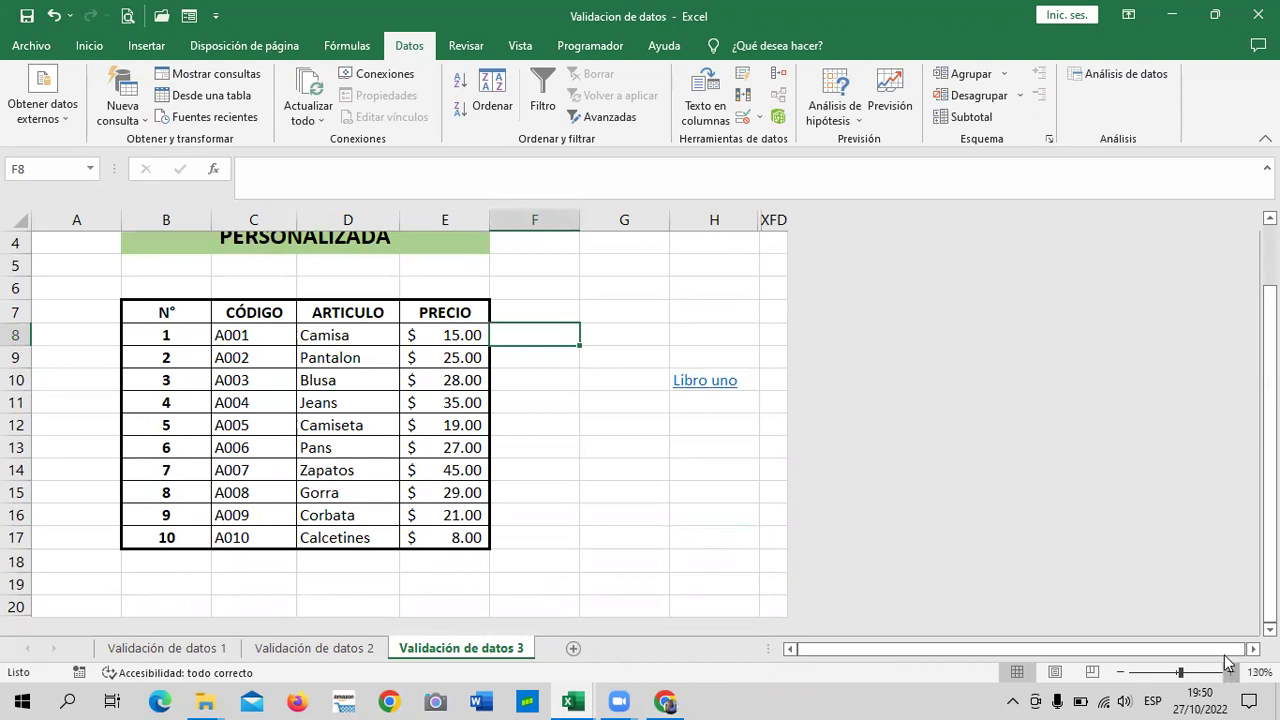
pyautogui.click(1230, 672)
pyautogui.scroll(1, 586, 469)
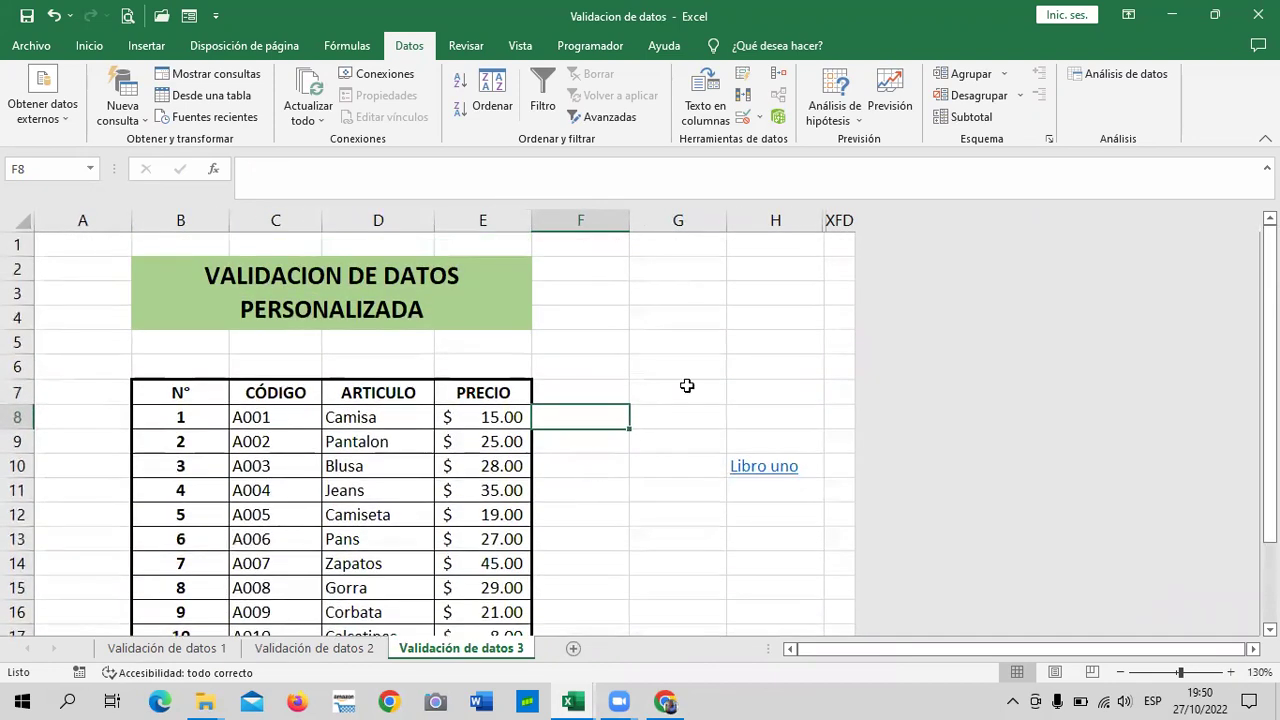
pyautogui.click(724, 367)
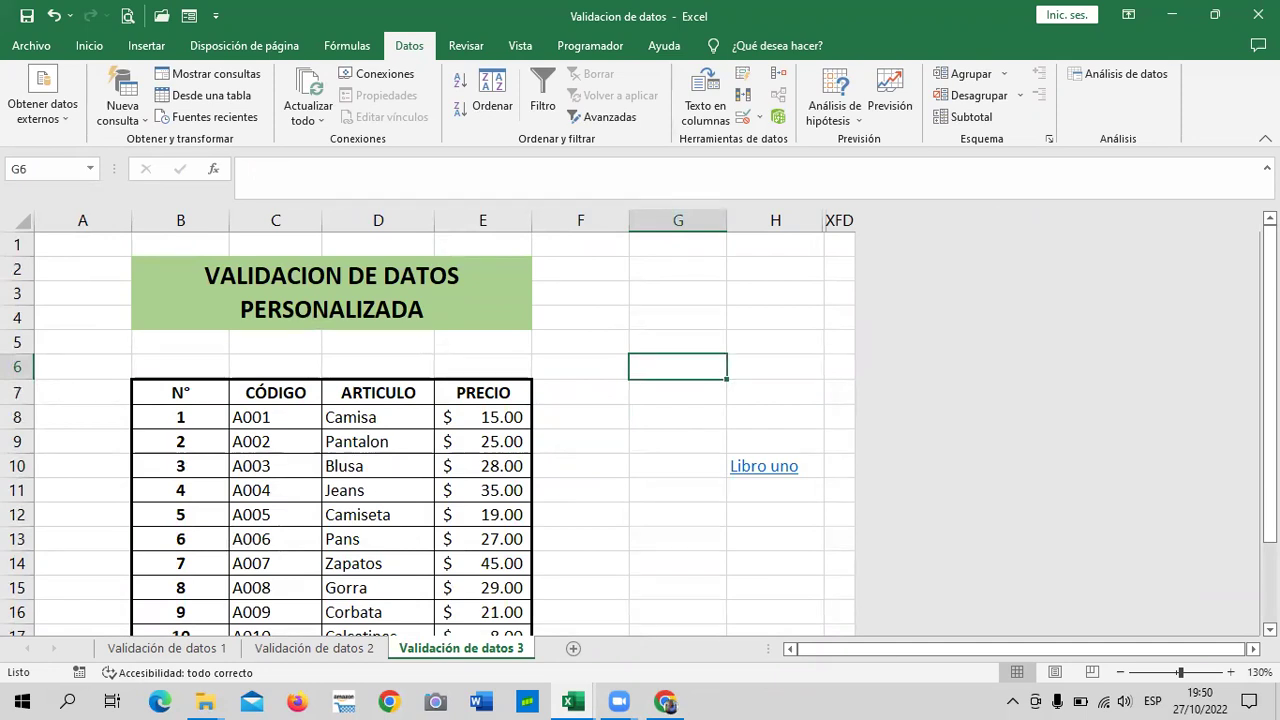
pyautogui.scroll(-3, 244, 465)
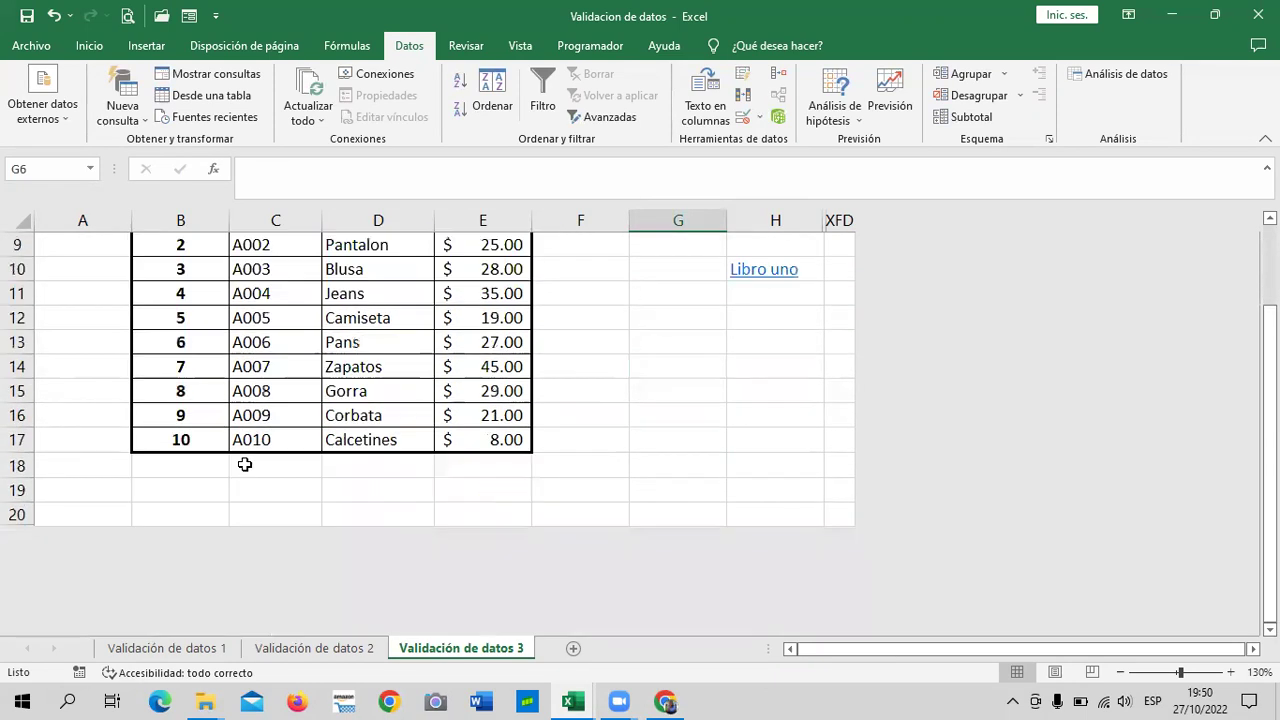
pyautogui.scroll(1, 244, 465)
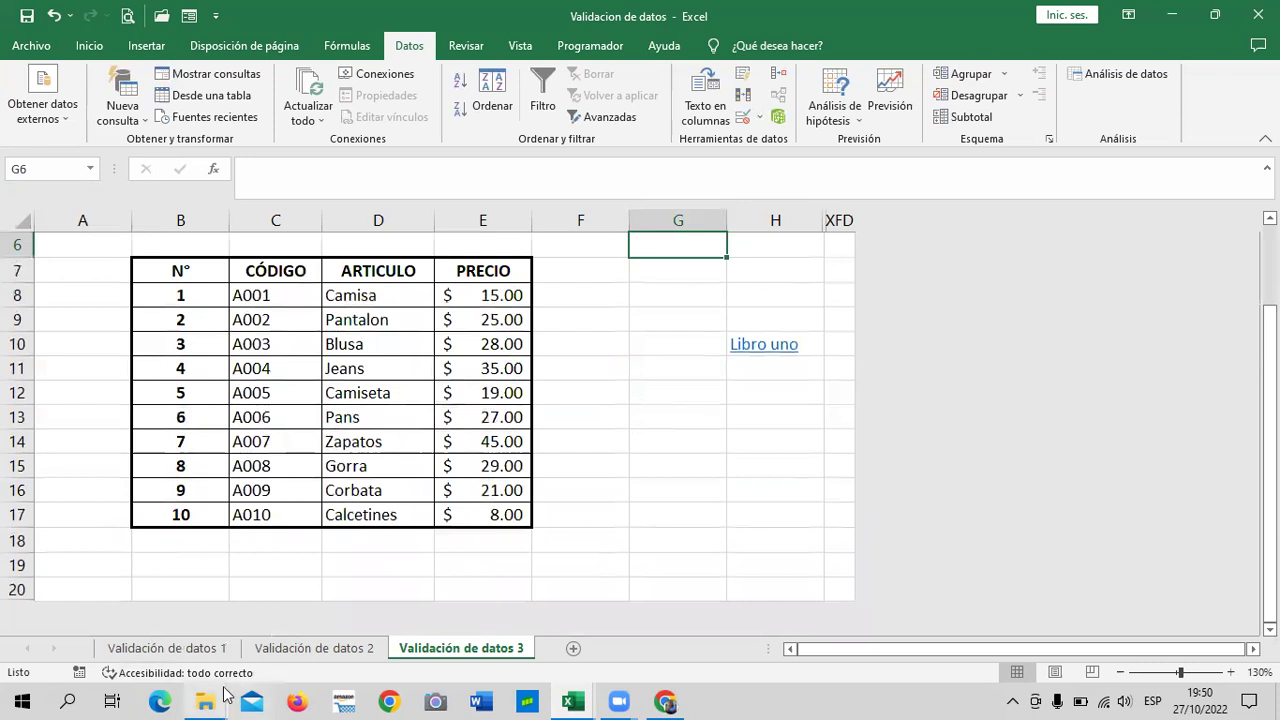
# Step: Move through sheets 1 and 2 to the Validación de datos 3 product table
pyautogui.click(175, 649)
pyautogui.hotkey('ctrl', 'pagedown')
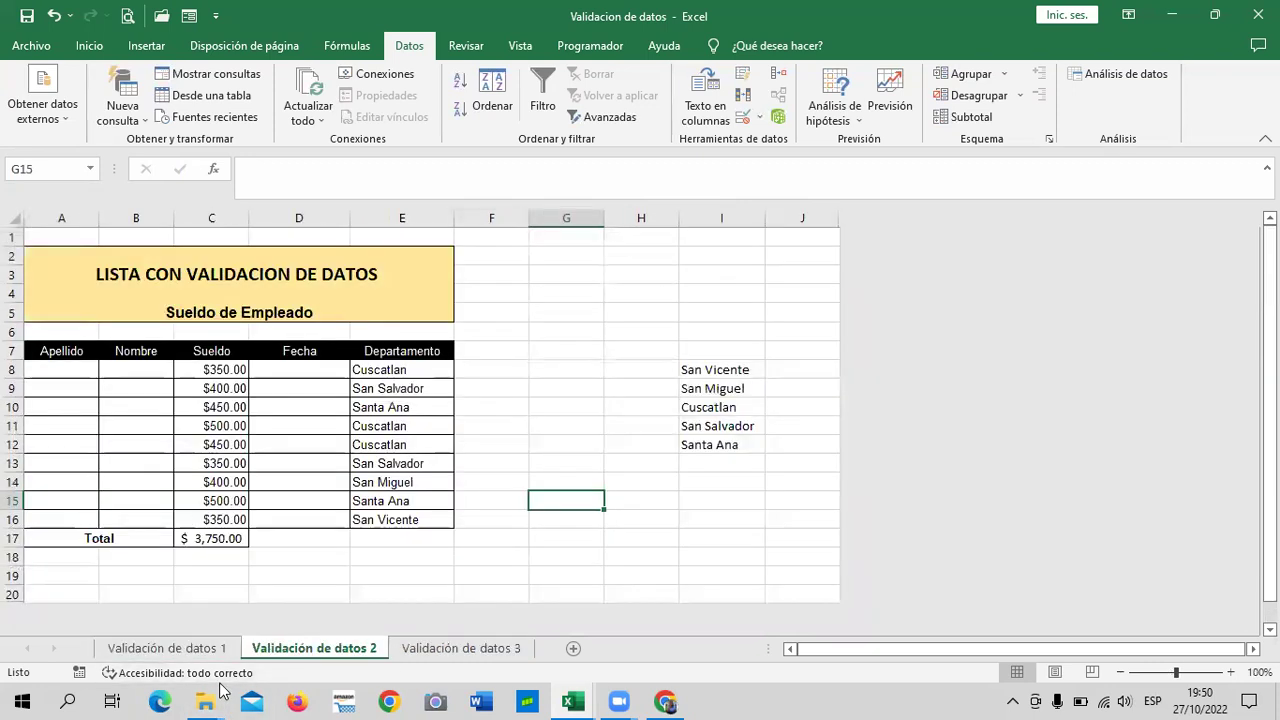
pyautogui.hotkey('ctrl', 'pagedown')
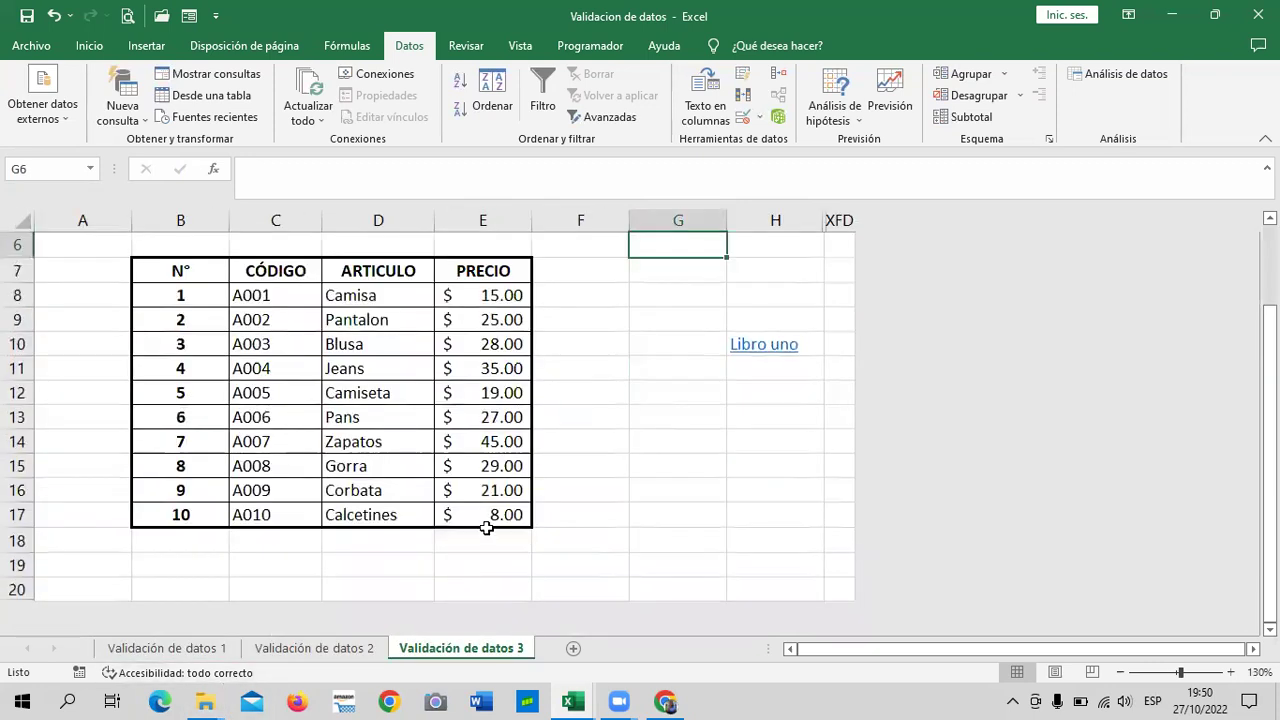
pyautogui.click(612, 380)
pyautogui.scroll(2, 612, 378)
pyautogui.scroll(1, 612, 378)
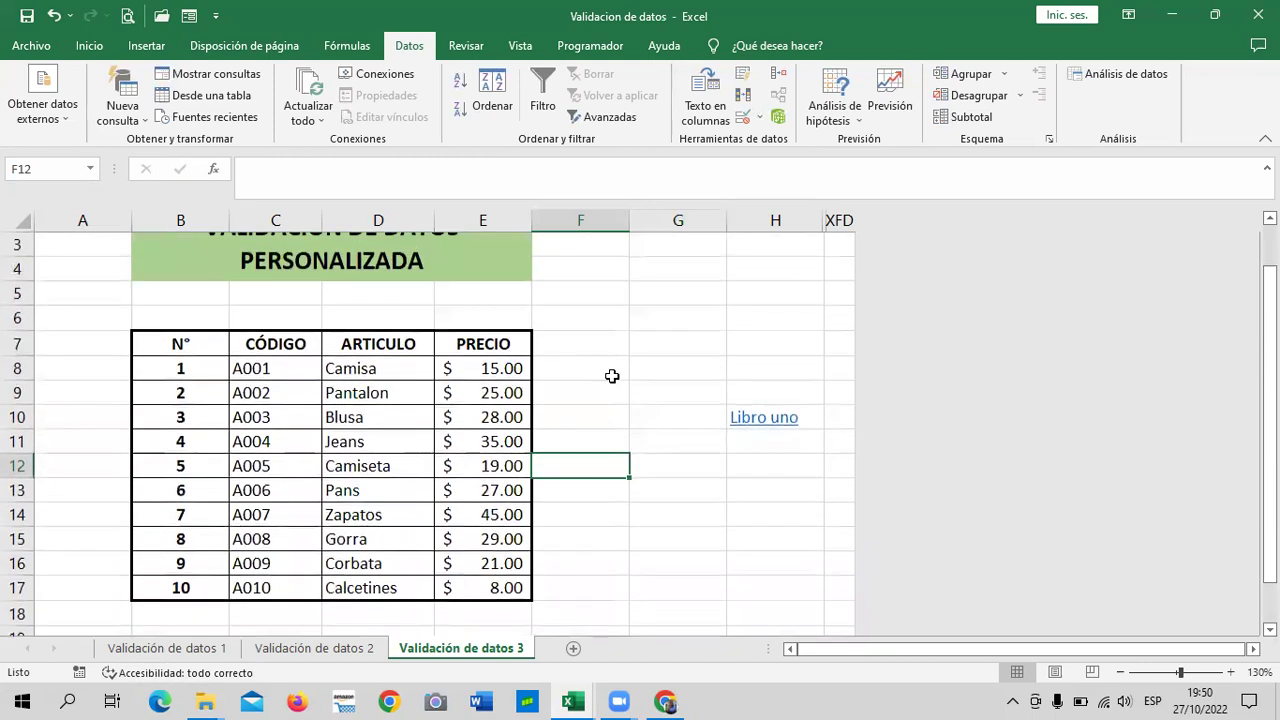
pyautogui.scroll(1, 612, 376)
pyautogui.scroll(-1, 612, 375)
pyautogui.scroll(-1, 612, 373)
pyautogui.scroll(3, 612, 372)
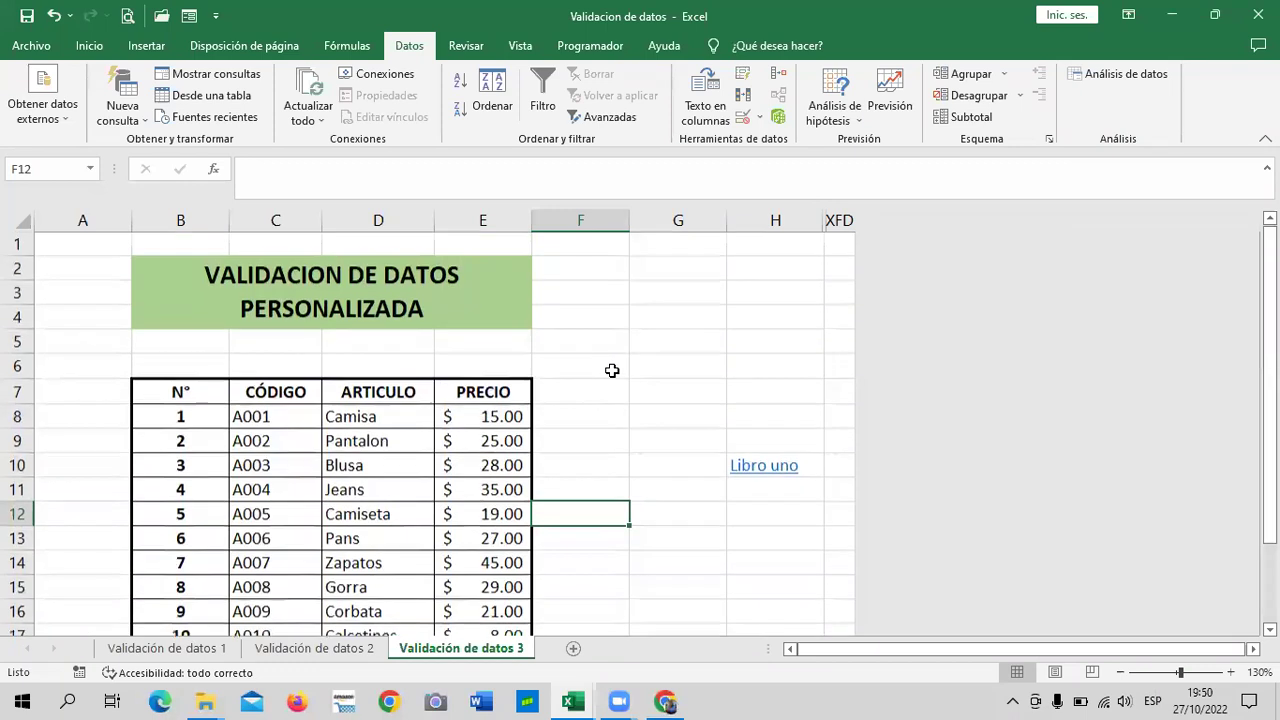
pyautogui.scroll(-3, 612, 371)
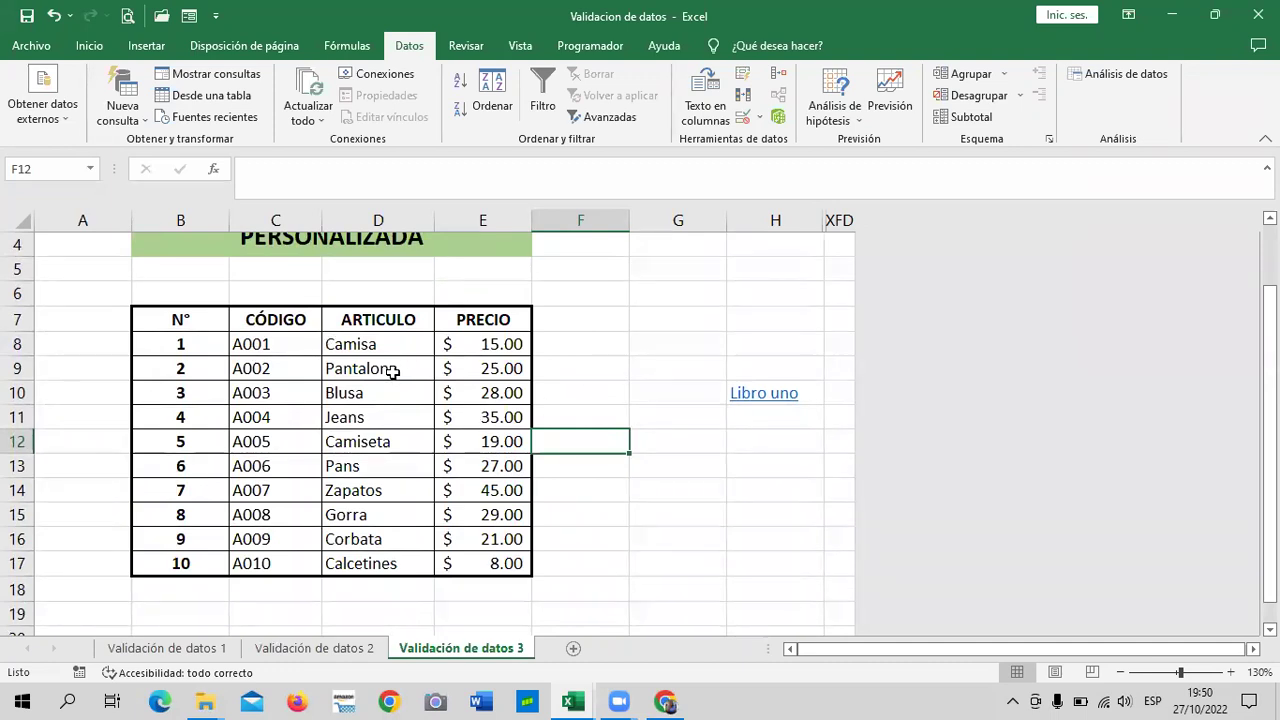
# Step: Clear the duplicate-check CONTAR.SI validation rule from code cell C13 with Borrar todos
pyautogui.click(278, 556)
pyautogui.click(326, 489)
pyautogui.click(264, 558)
pyautogui.click(274, 348)
pyautogui.click(364, 382)
pyautogui.click(364, 566)
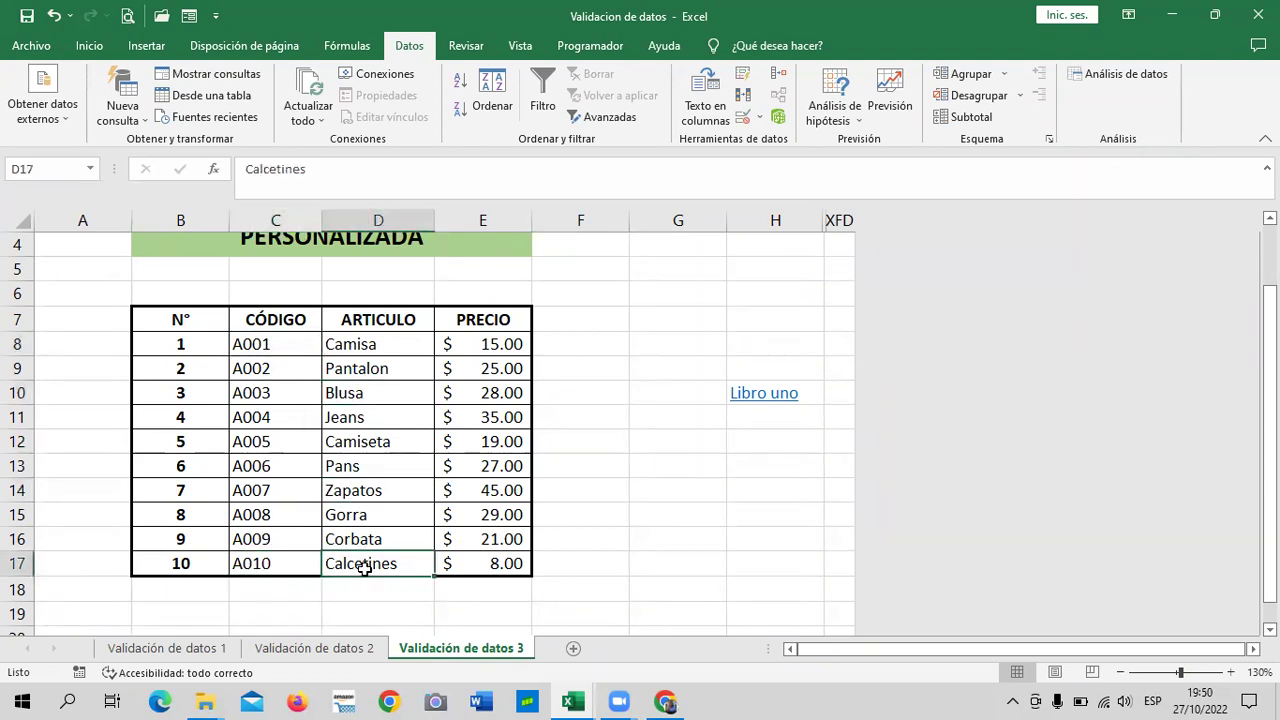
pyautogui.click(249, 360)
pyautogui.click(270, 468)
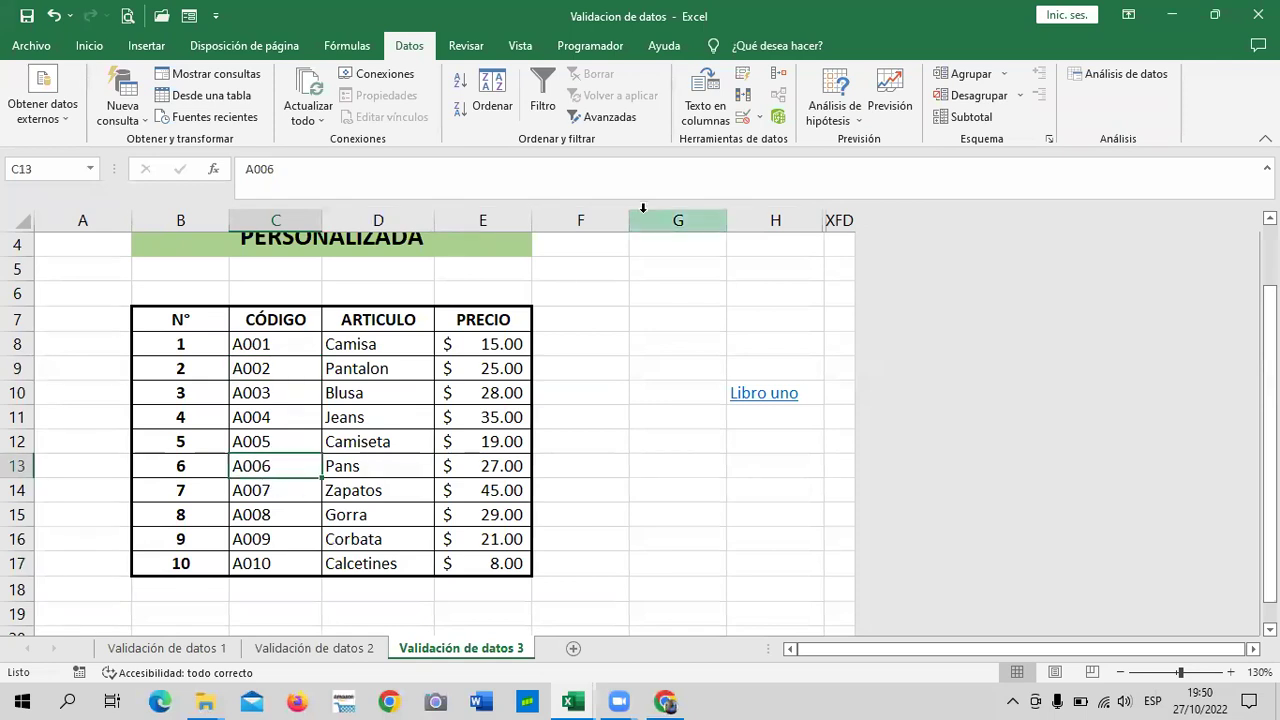
pyautogui.click(743, 120)
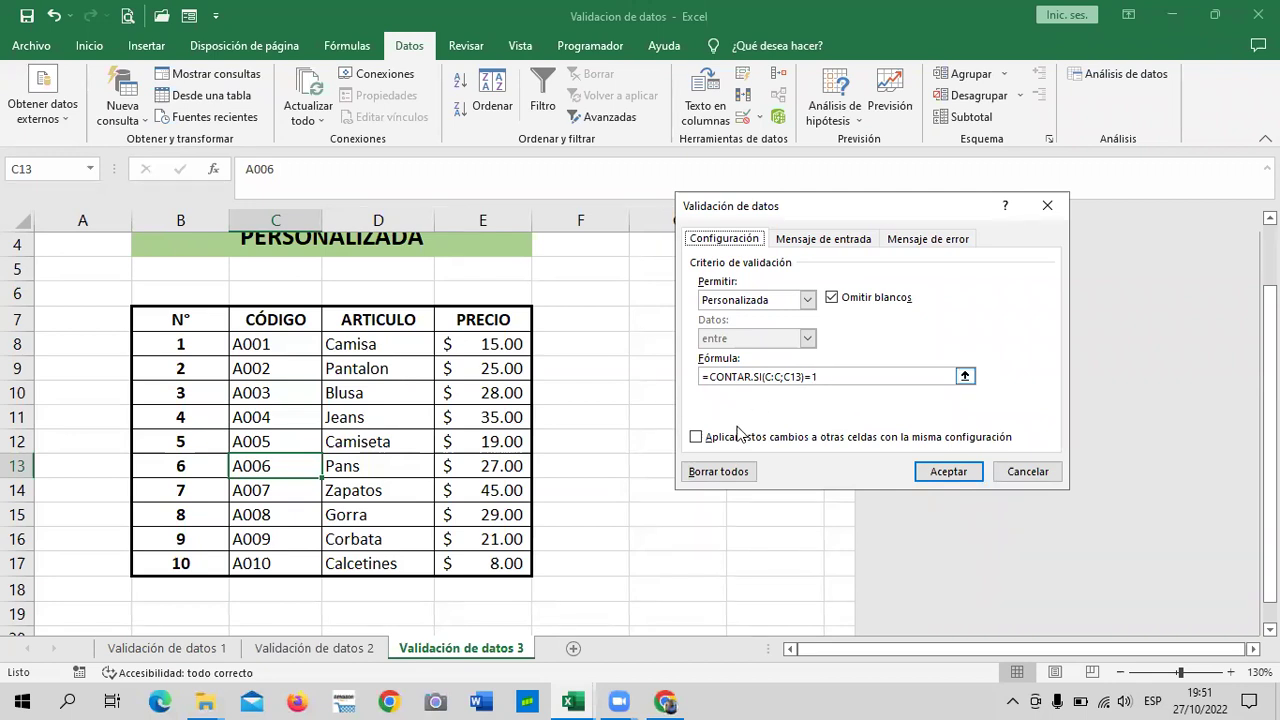
pyautogui.click(722, 471)
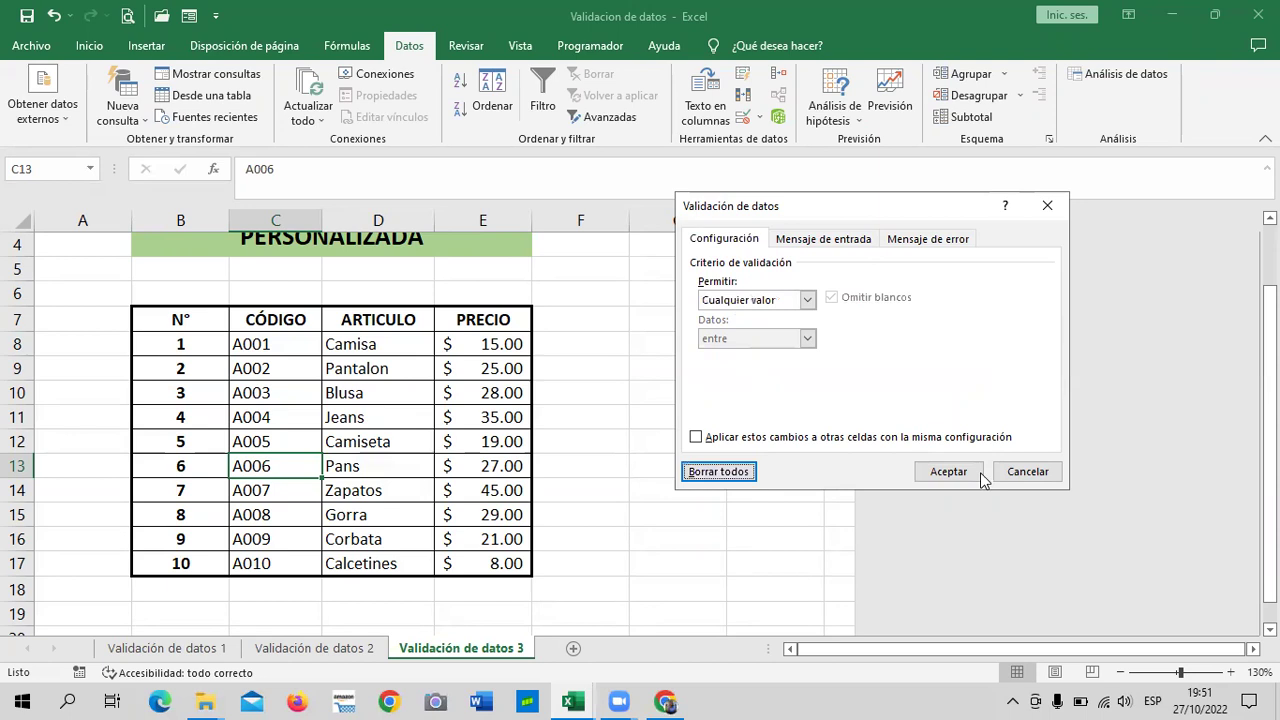
pyautogui.click(980, 474)
pyautogui.click(688, 431)
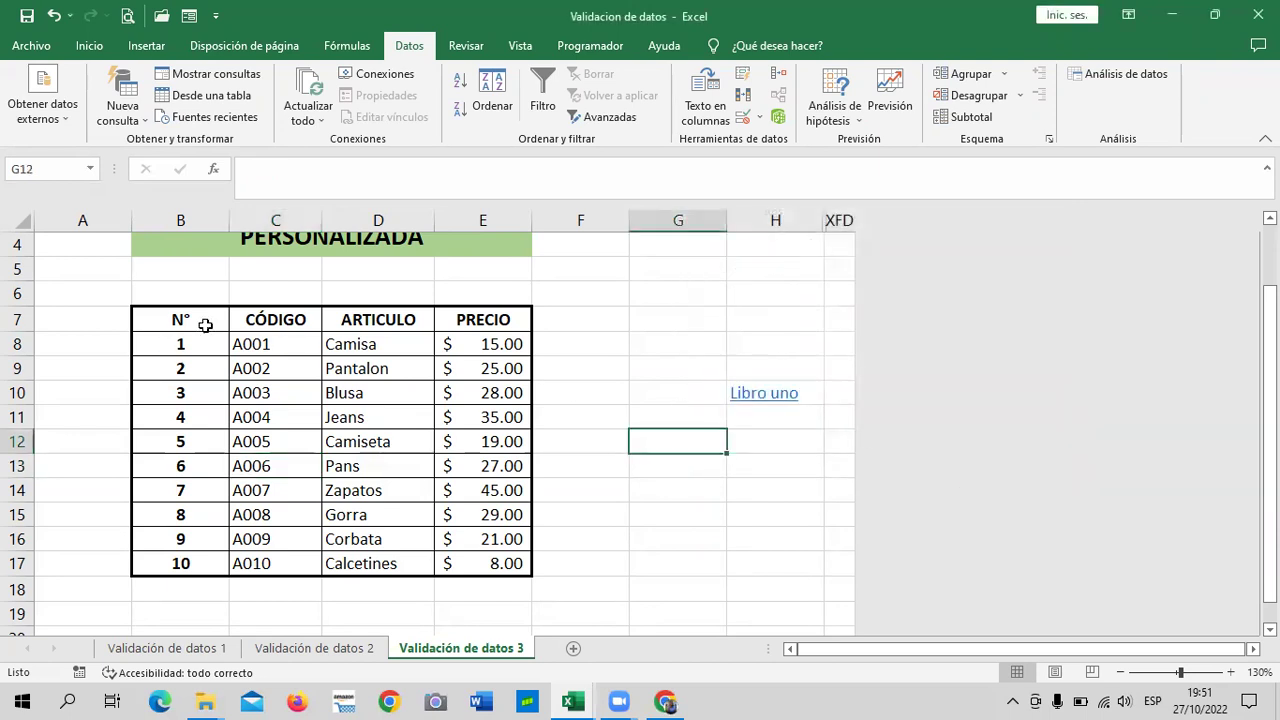
# Step: Clear validation from all of column C, resetting Permitir to Cualquier valor
pyautogui.click(275, 220)
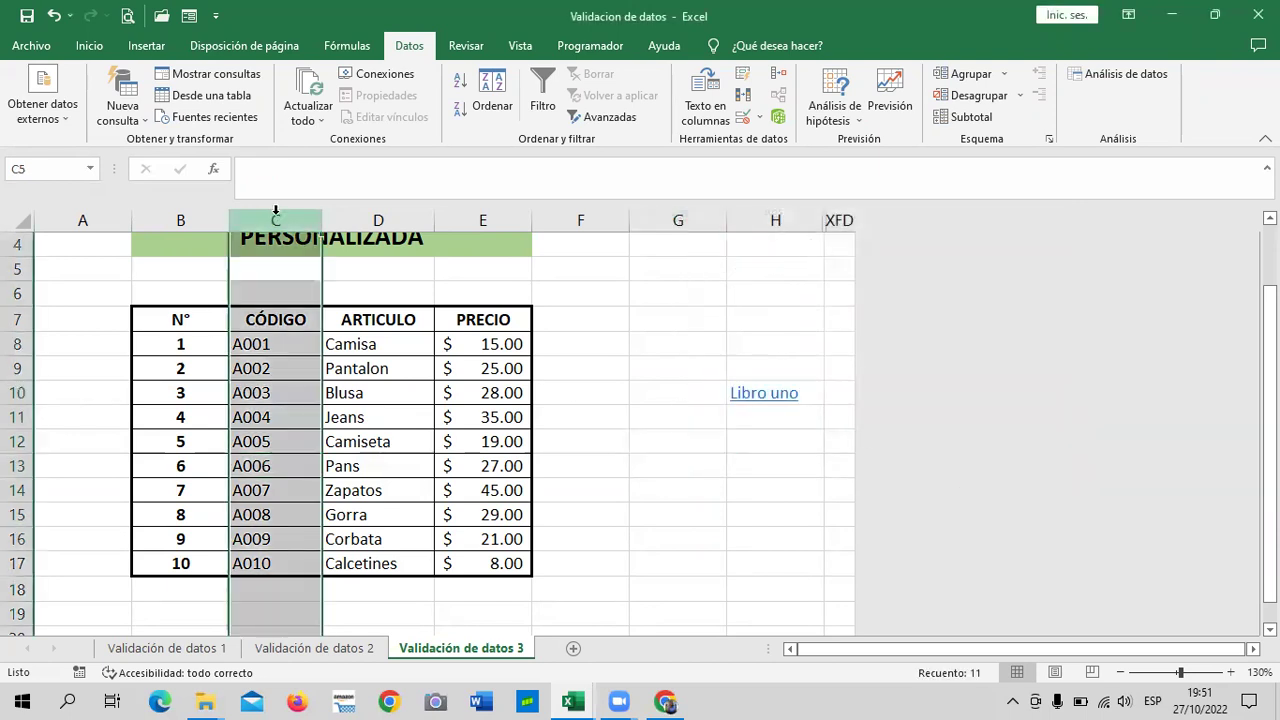
pyautogui.click(744, 119)
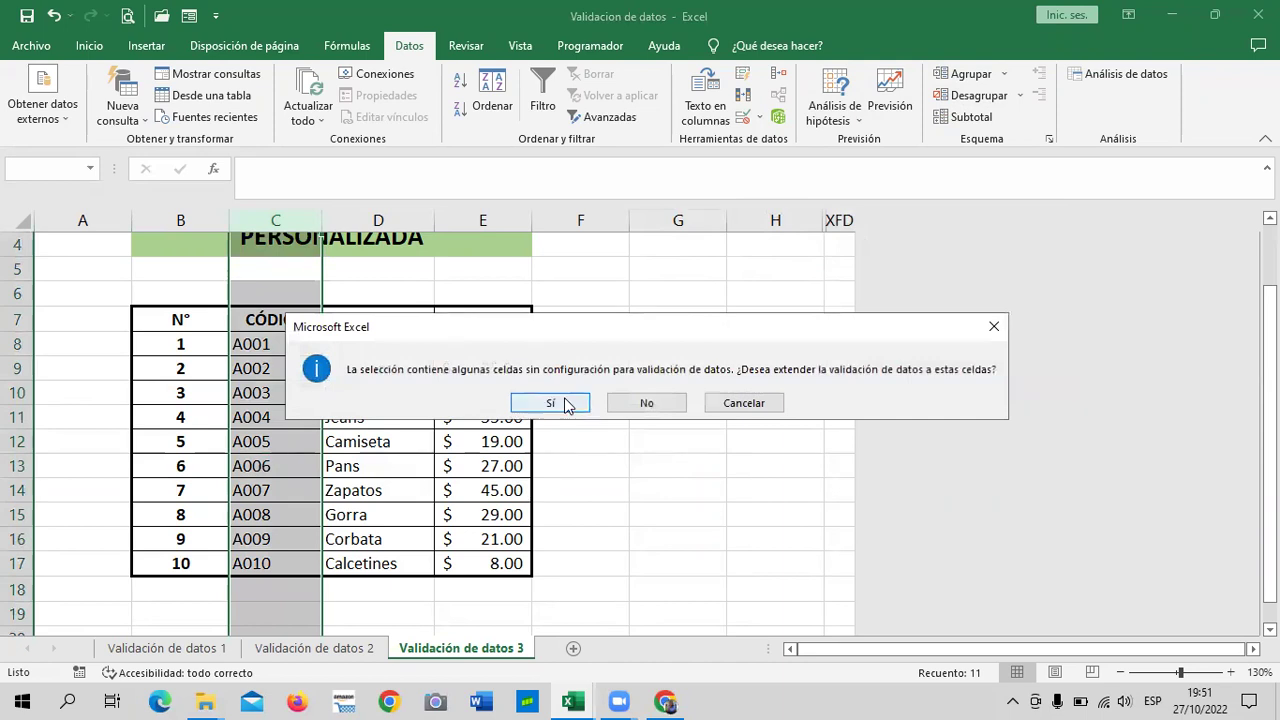
pyautogui.click(560, 402)
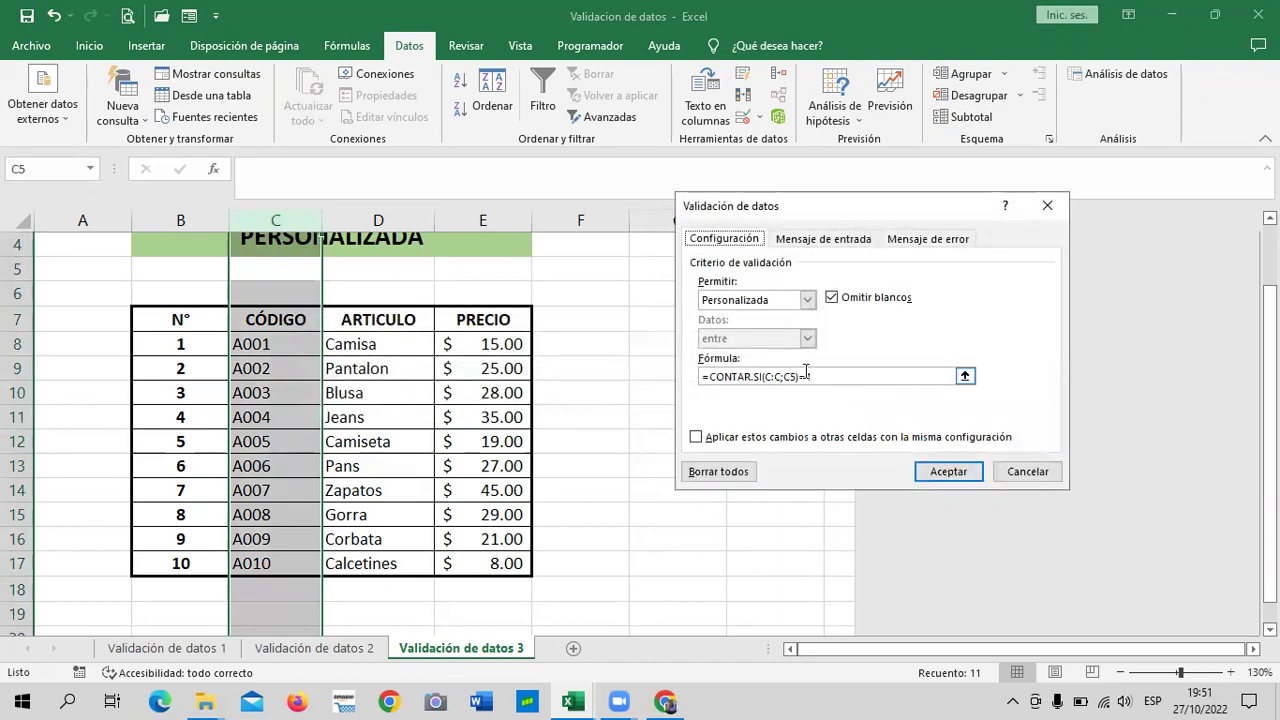
pyautogui.moveTo(917, 376); pyautogui.dragTo(670, 382)
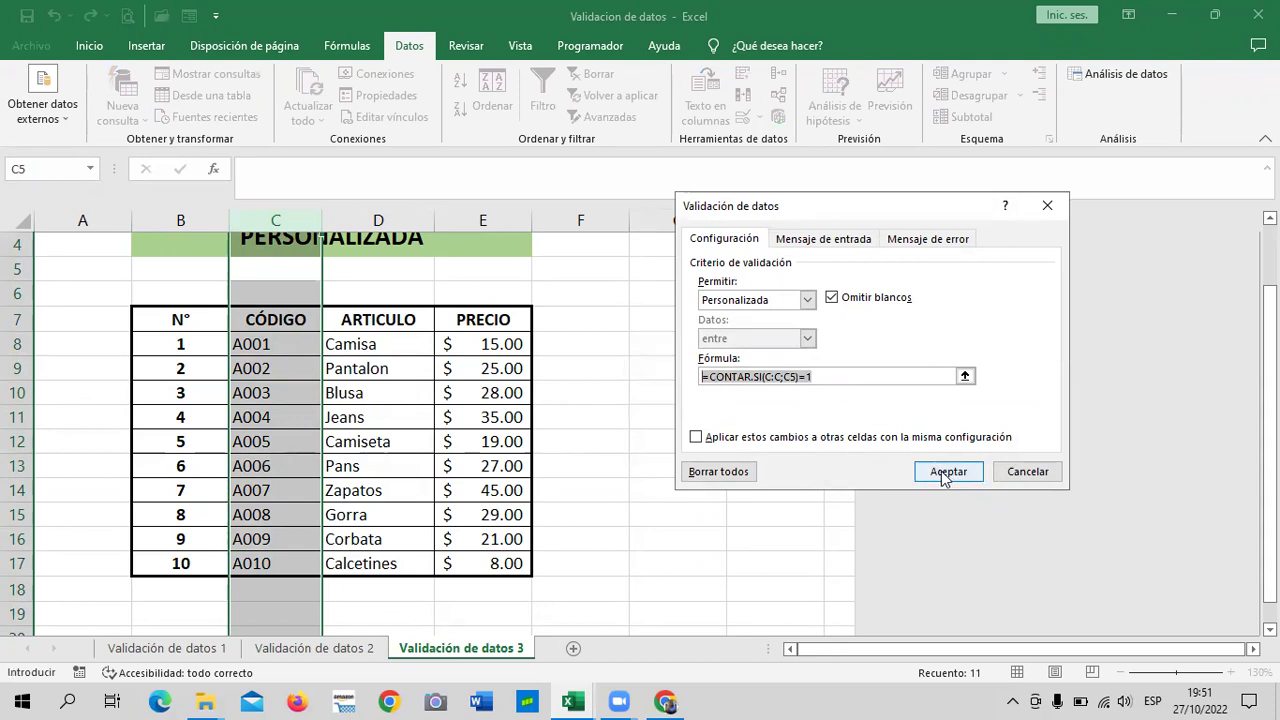
pyautogui.click(735, 472)
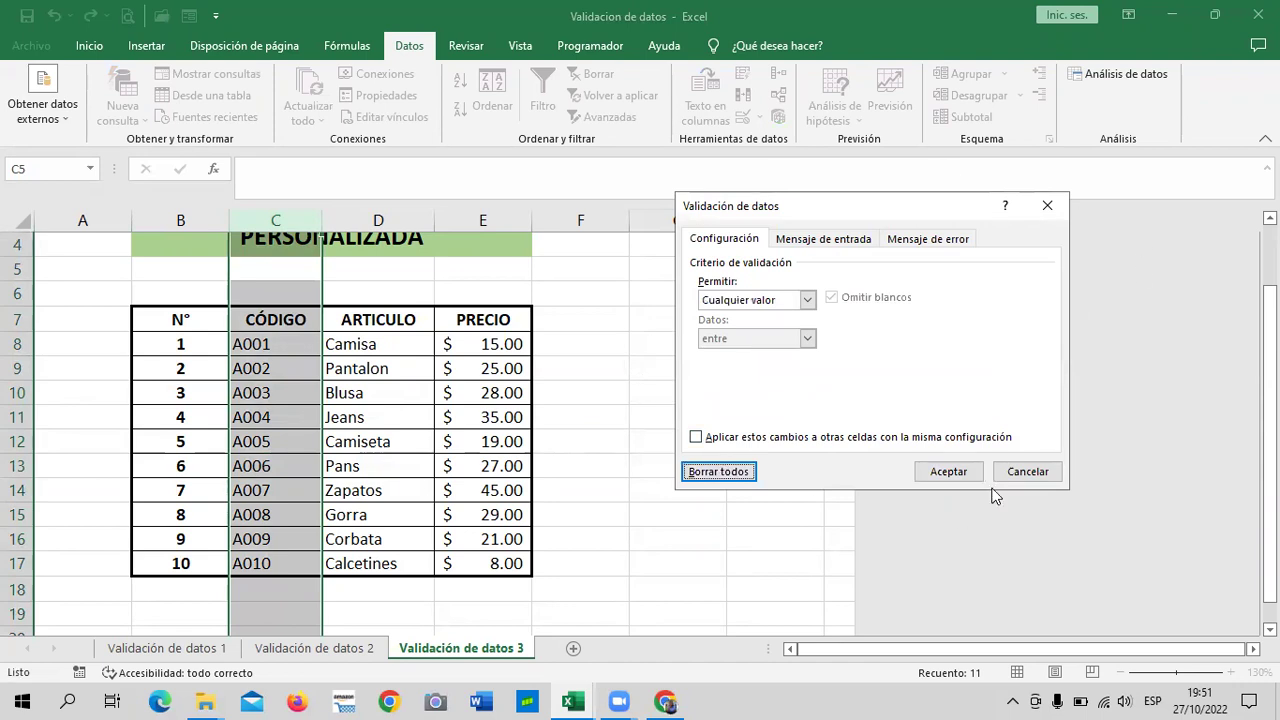
pyautogui.click(952, 472)
pyautogui.click(618, 362)
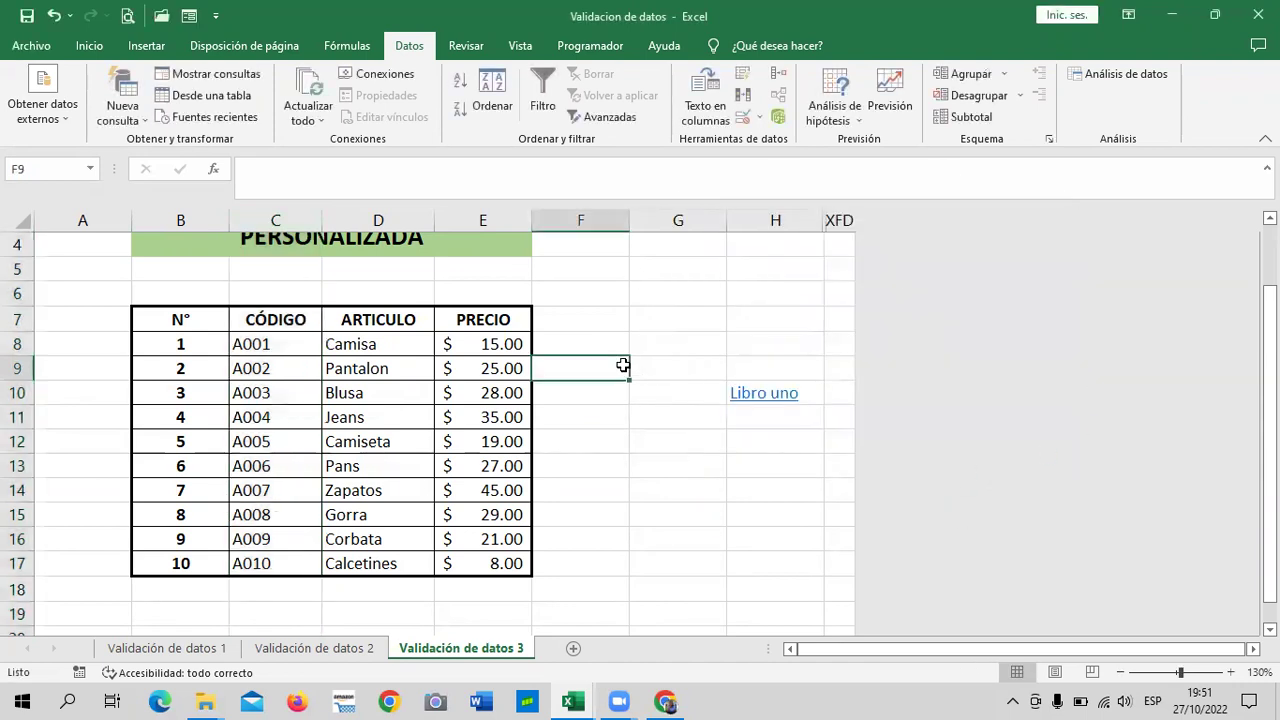
pyautogui.click(689, 560)
pyautogui.click(590, 301)
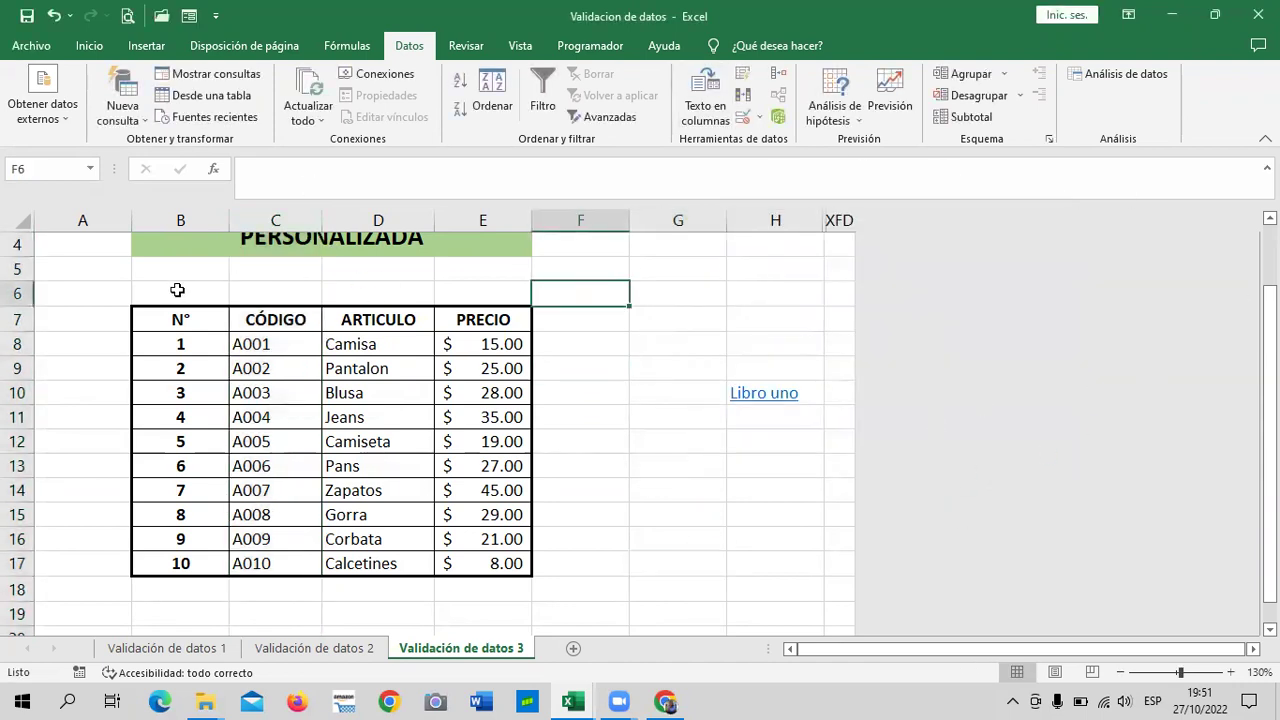
pyautogui.click(265, 336)
pyautogui.click(268, 362)
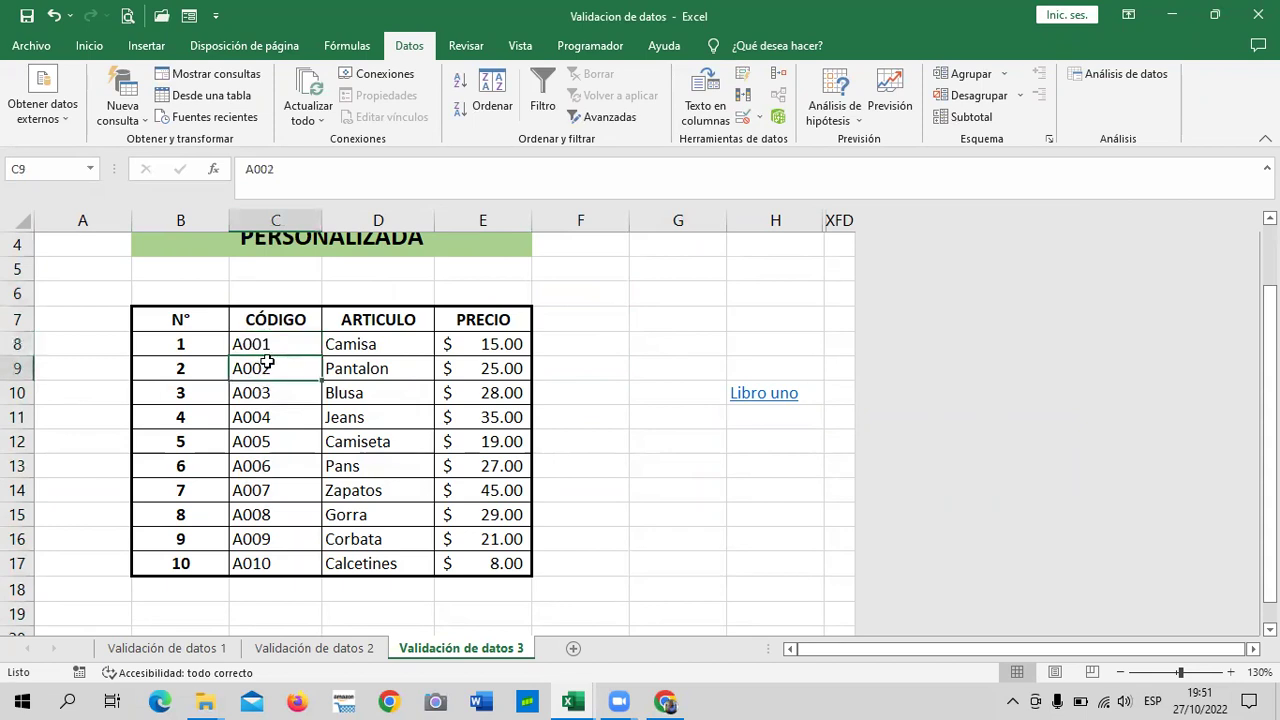
pyautogui.doubleClick(286, 538)
pyautogui.press('BackSpace')
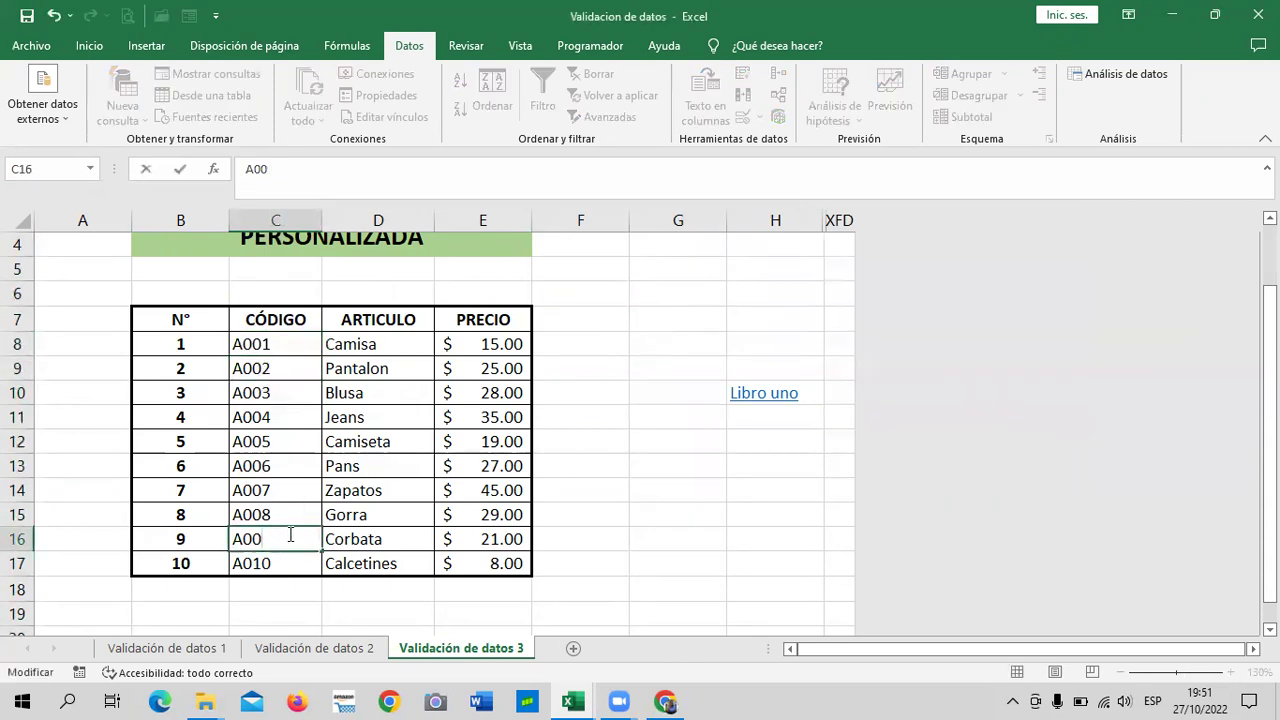
pyautogui.write('1')
pyautogui.press('Return')
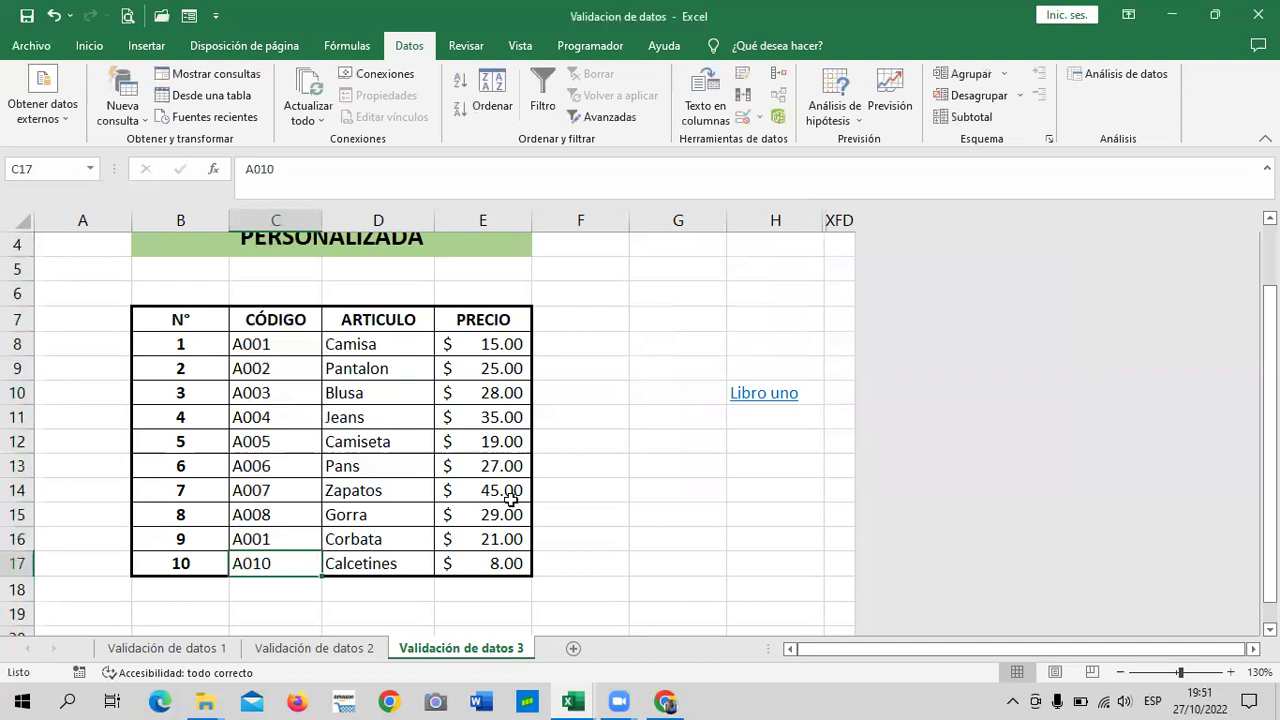
pyautogui.click(680, 486)
pyautogui.click(280, 540)
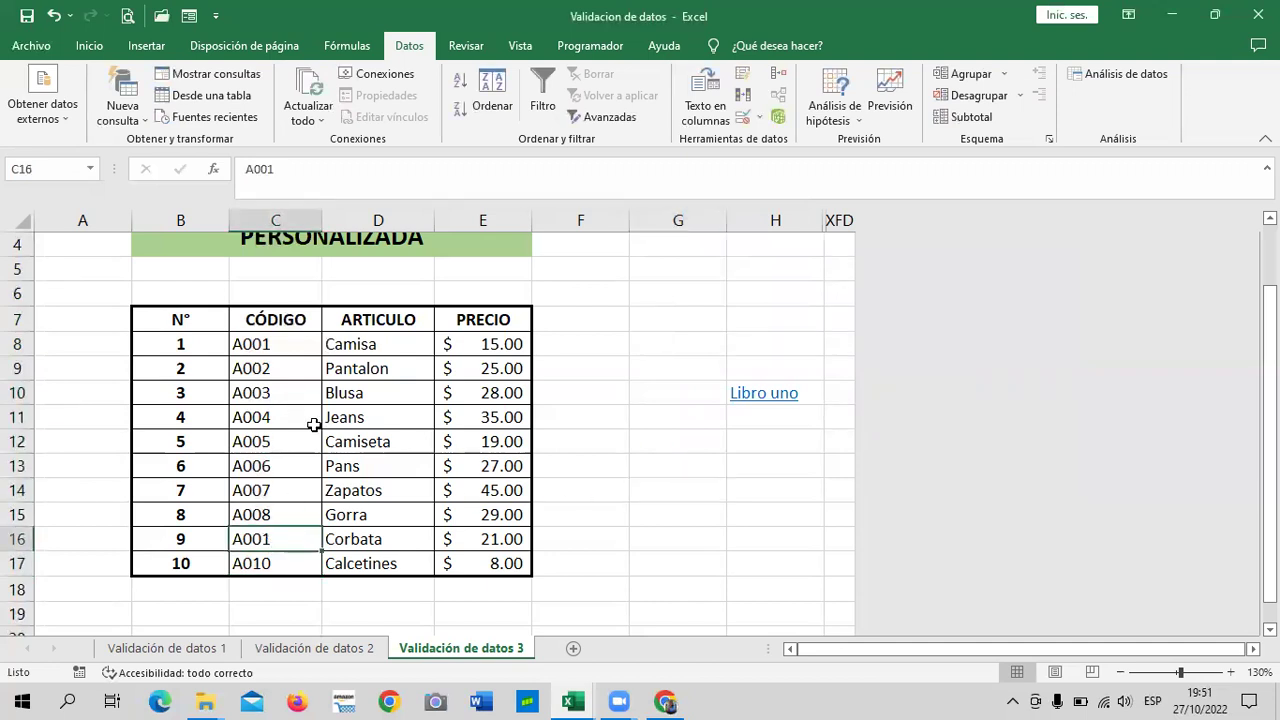
pyautogui.click(334, 175)
pyautogui.press('BackSpace')
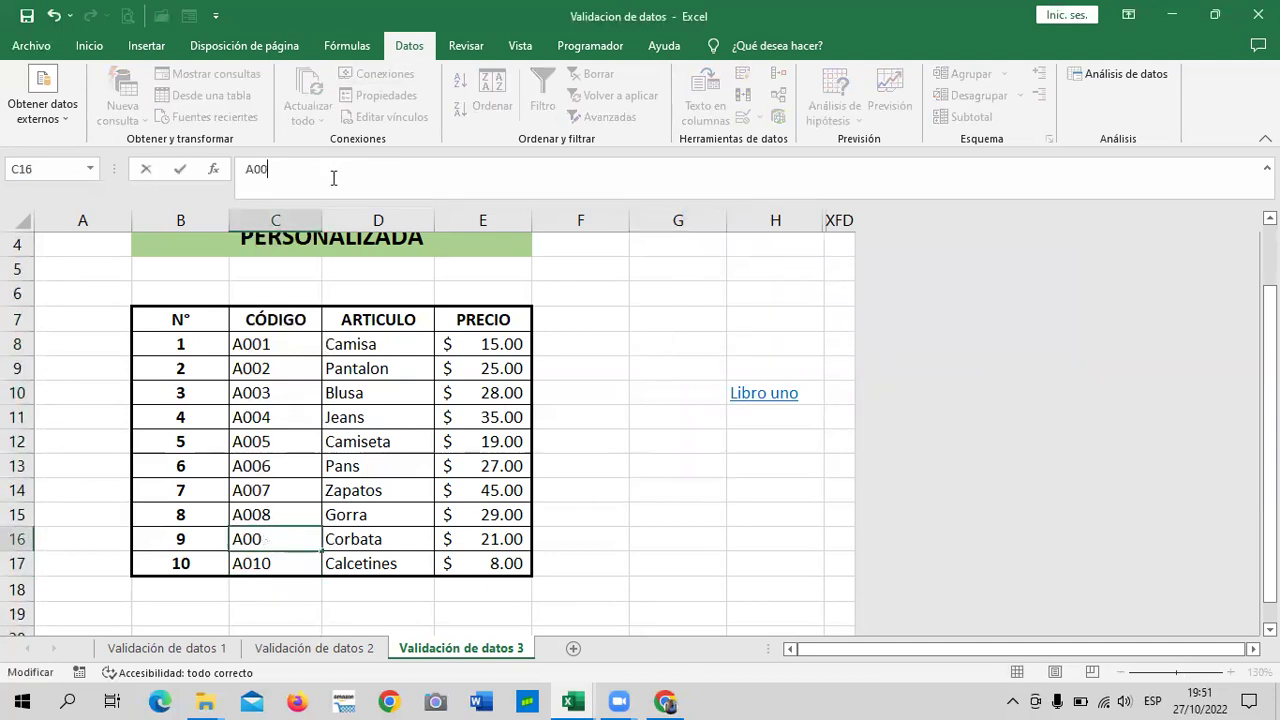
pyautogui.write('9')
pyautogui.press('Return')
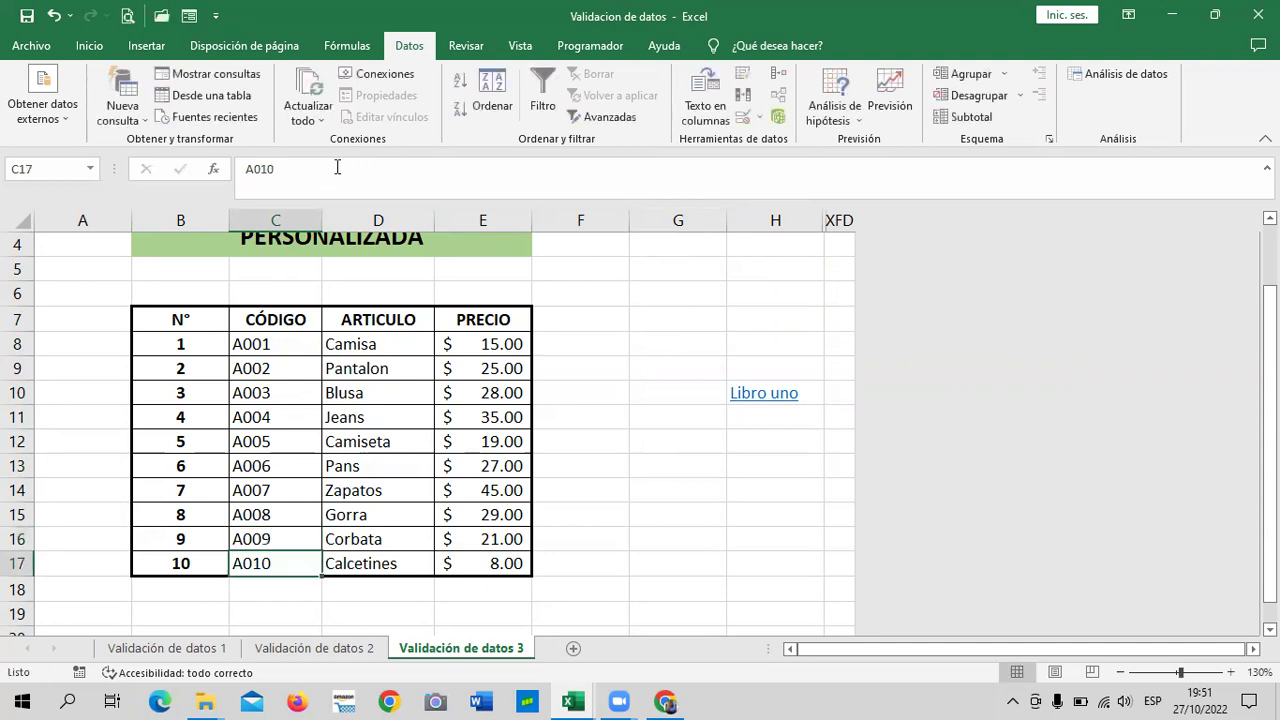
pyautogui.click(706, 458)
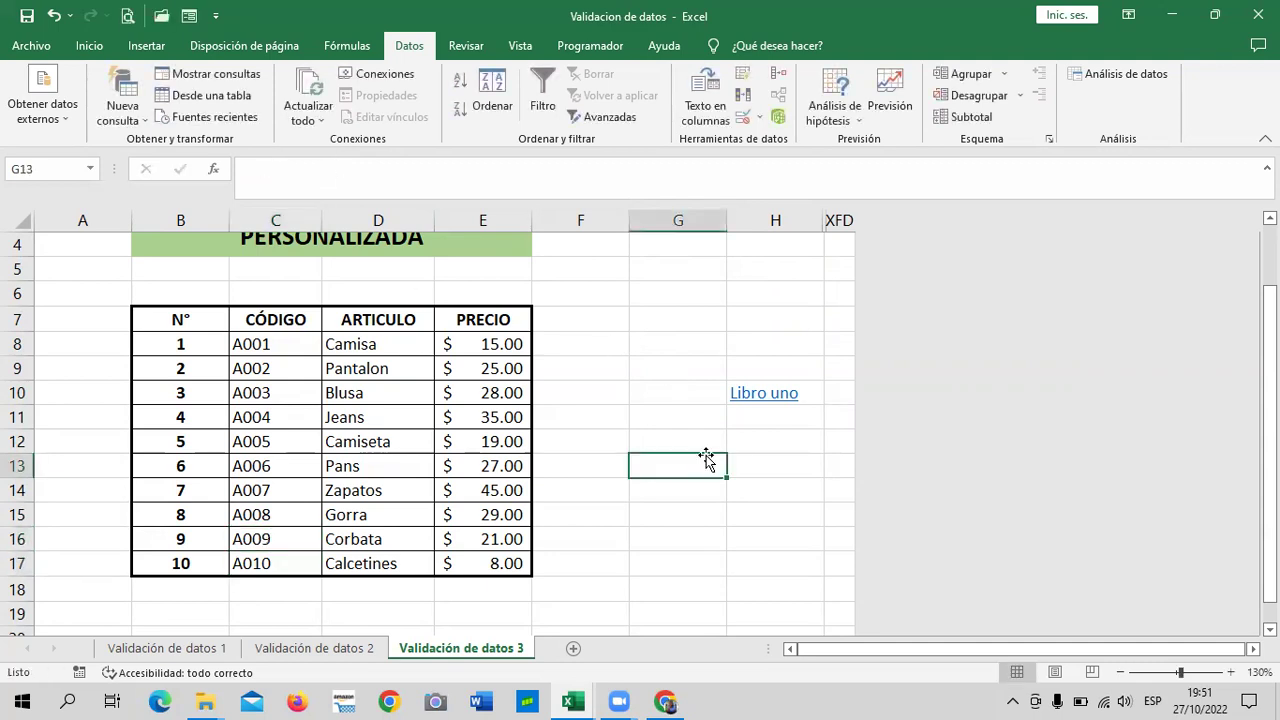
pyautogui.click(278, 209)
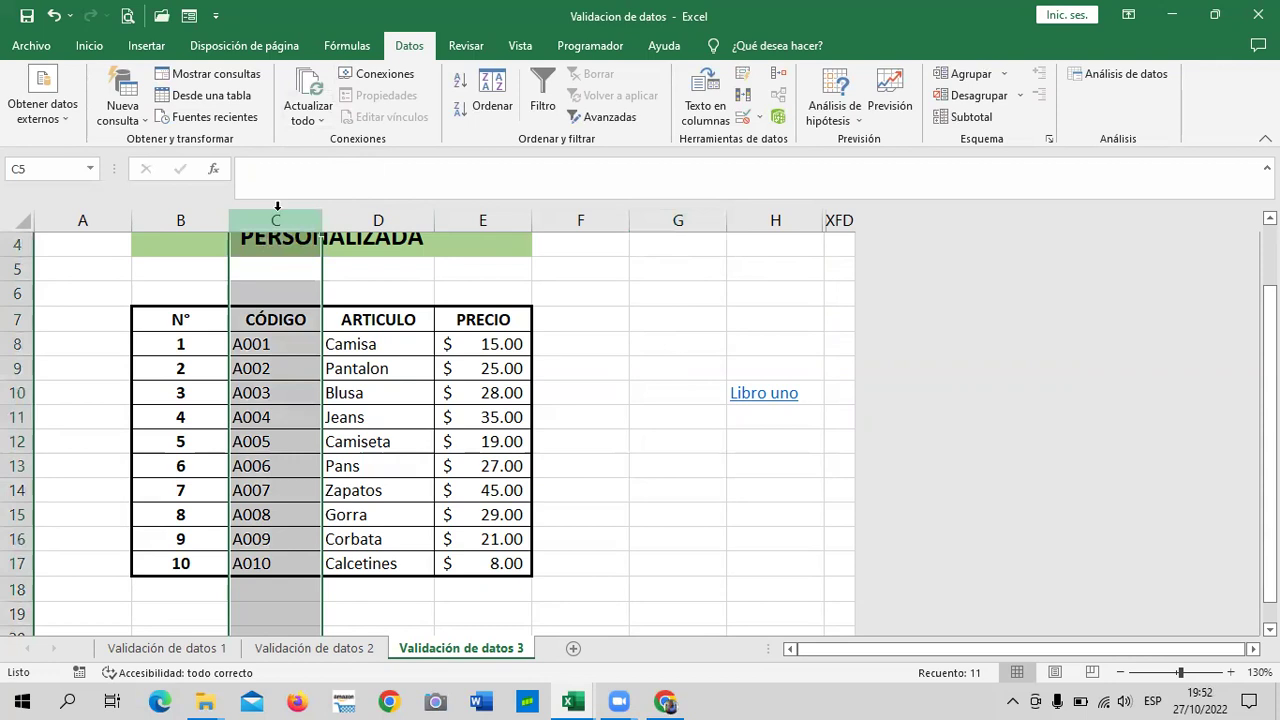
# Step: Give column C a Personalizada validation rule with formula =contar.si(c:c;c1)=1
pyautogui.click(643, 466)
pyautogui.click(268, 209)
pyautogui.click(742, 118)
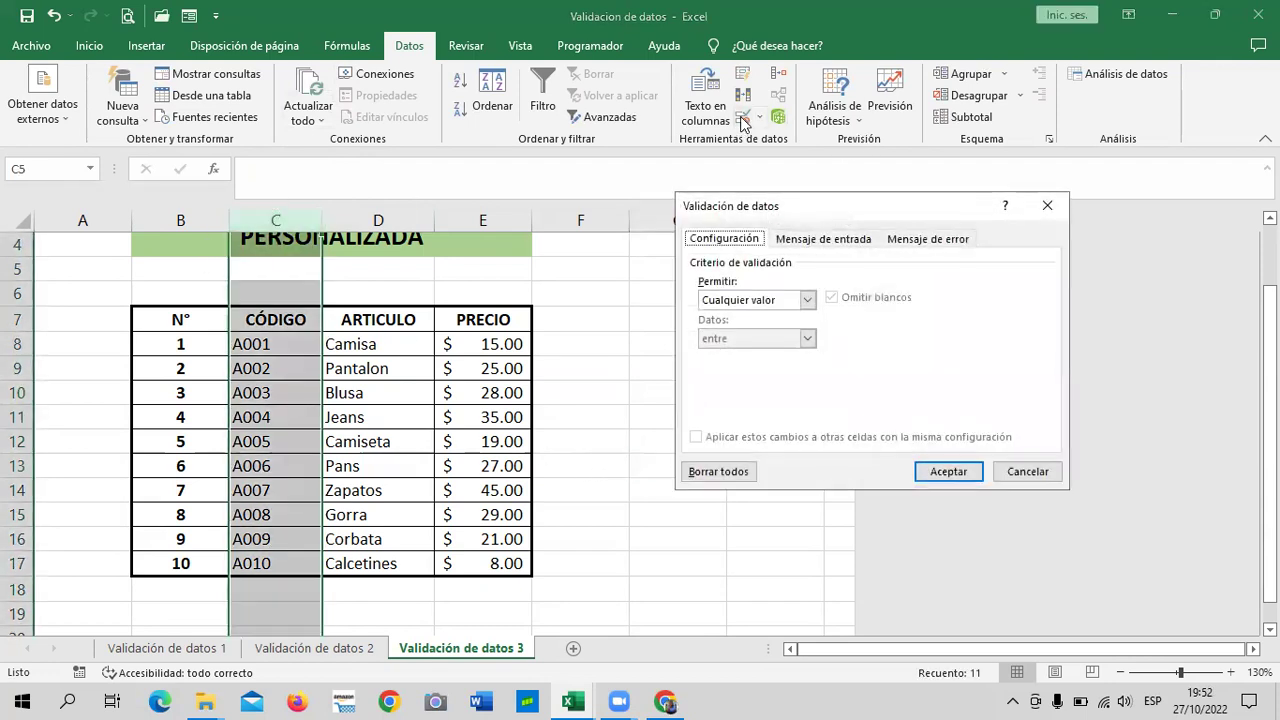
pyautogui.click(806, 300)
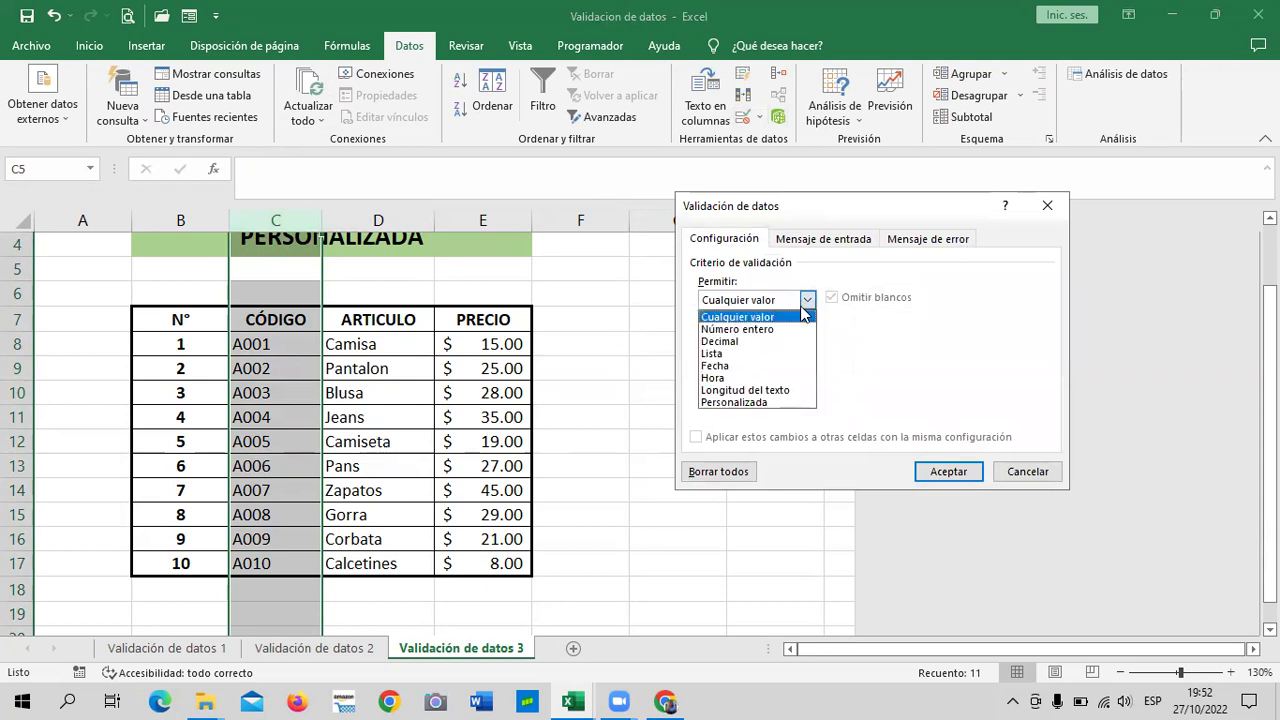
pyautogui.click(737, 403)
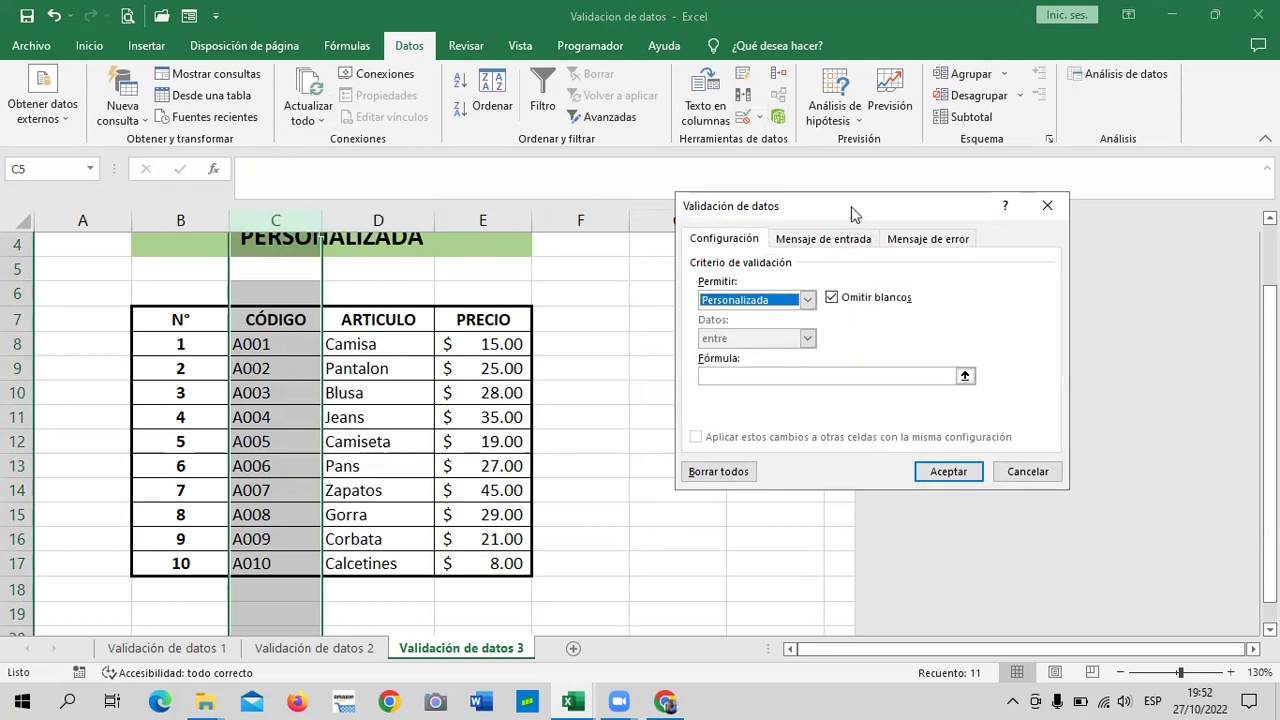
pyautogui.moveTo(845, 208); pyautogui.dragTo(806, 205)
pyautogui.click(733, 370)
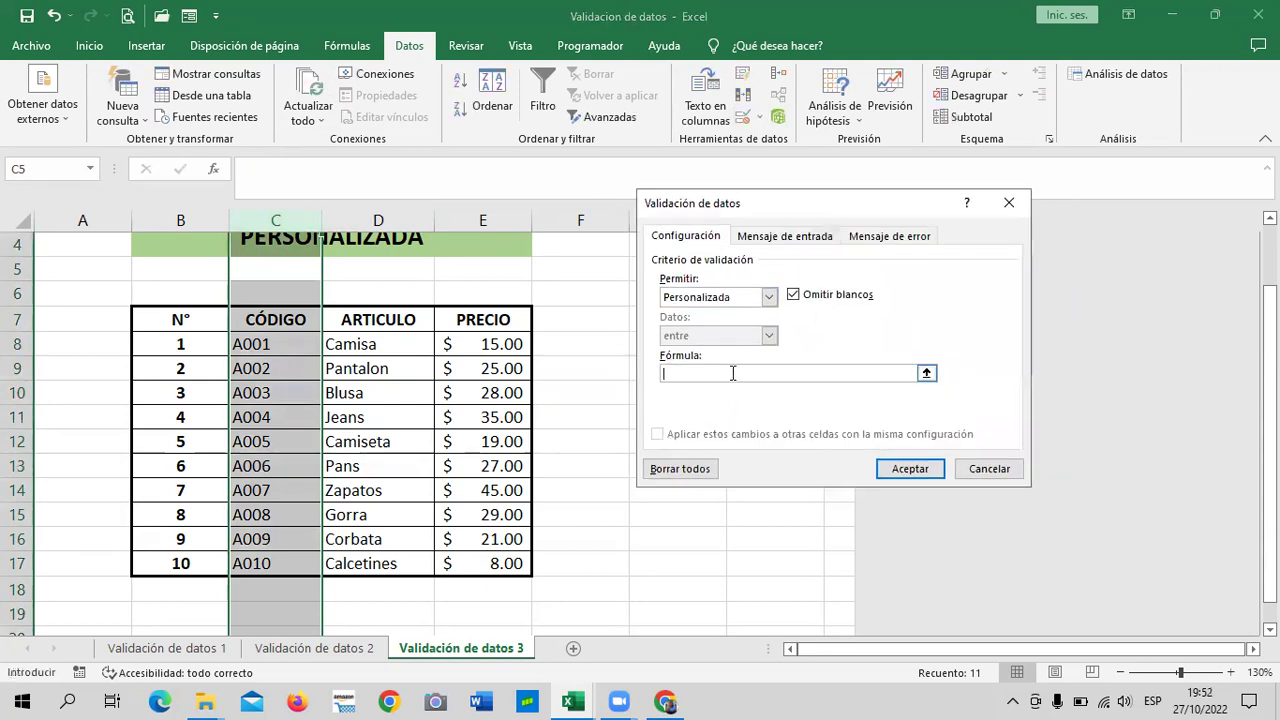
pyautogui.write('=contar.')
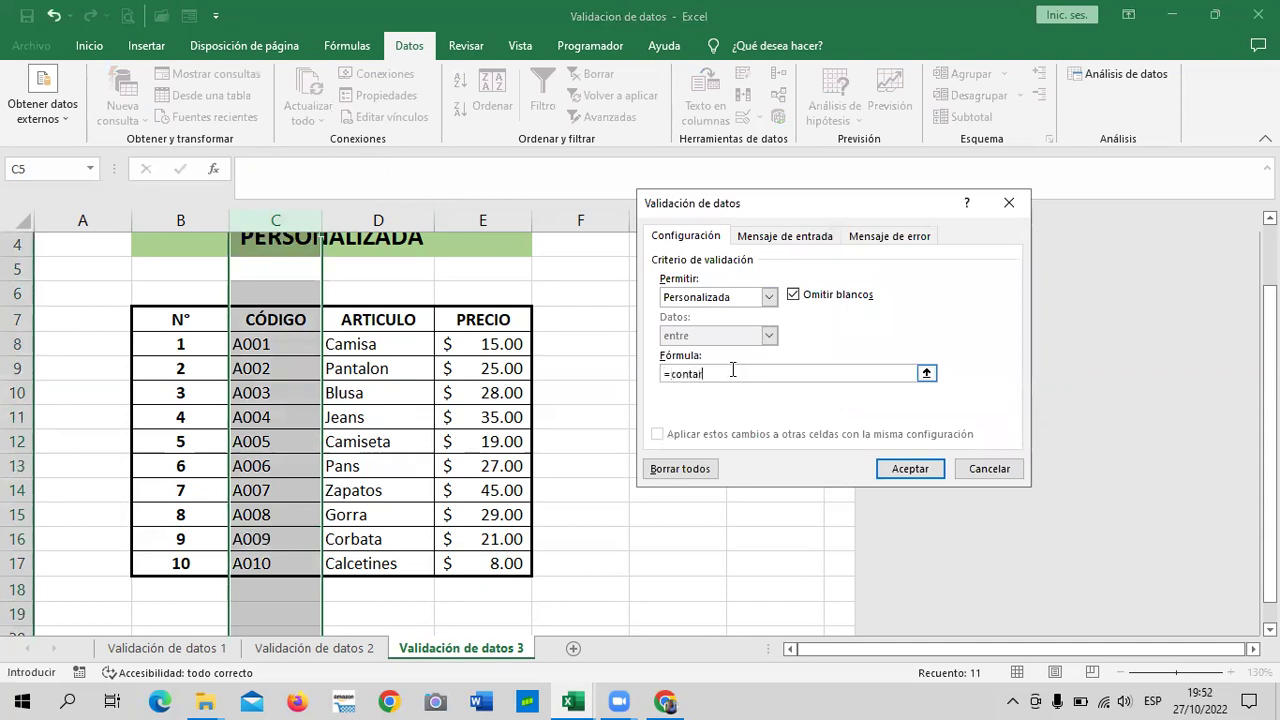
pyautogui.write('si(')
pyautogui.write('c:c;c1)=1')
pyautogui.click(916, 469)
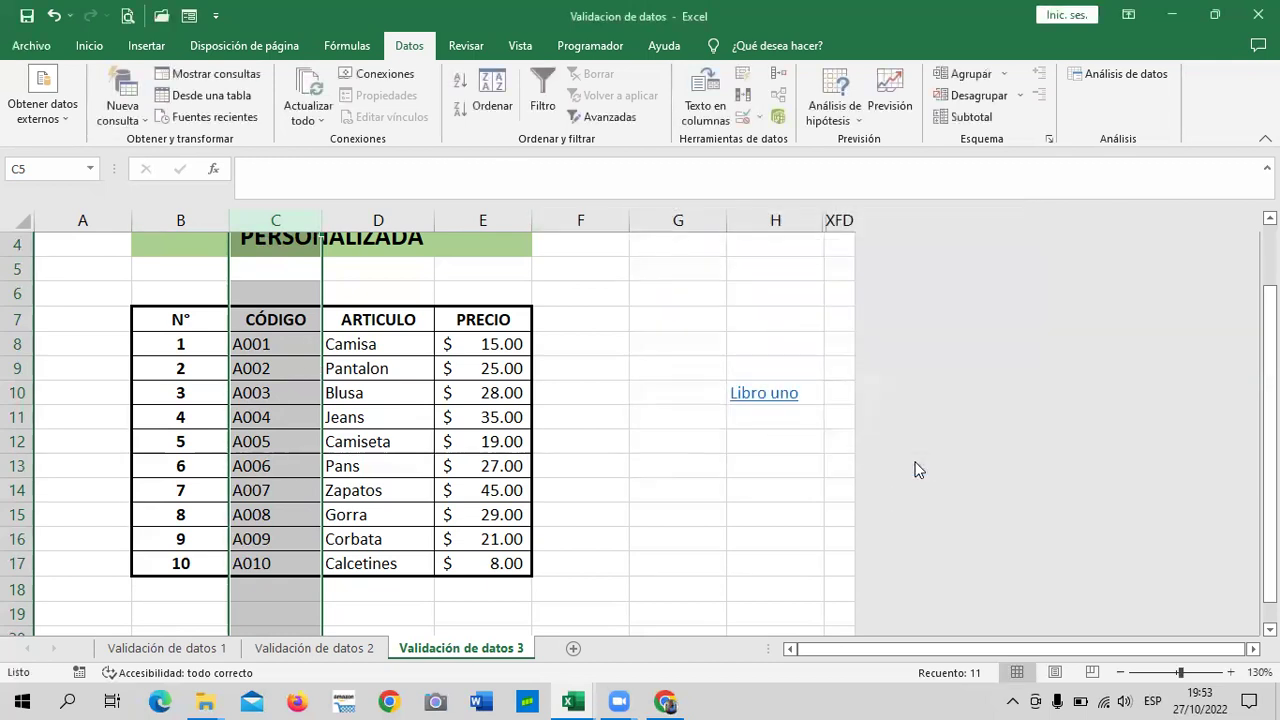
# Step: Try changing C9's code to A001, then restore it to A002
pyautogui.click(625, 468)
pyautogui.click(292, 508)
pyautogui.click(283, 368)
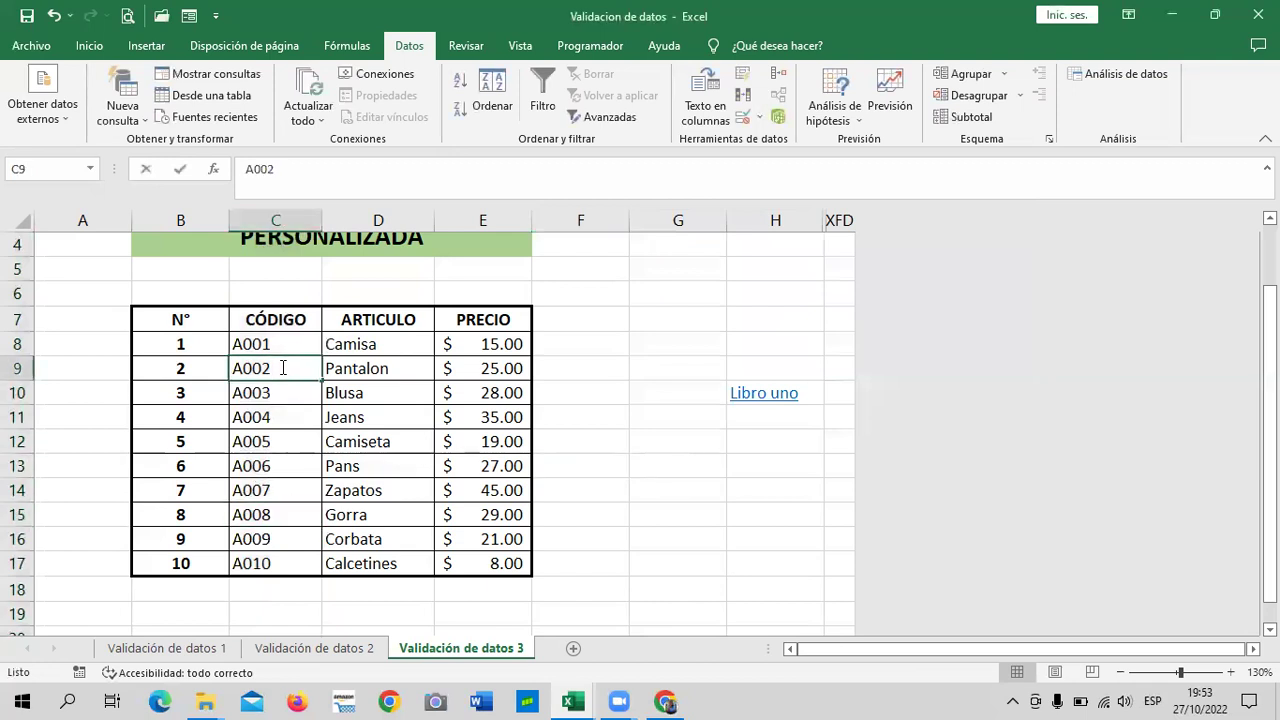
pyautogui.doubleClick(283, 368)
pyautogui.press('BackSpace')
pyautogui.write('1')
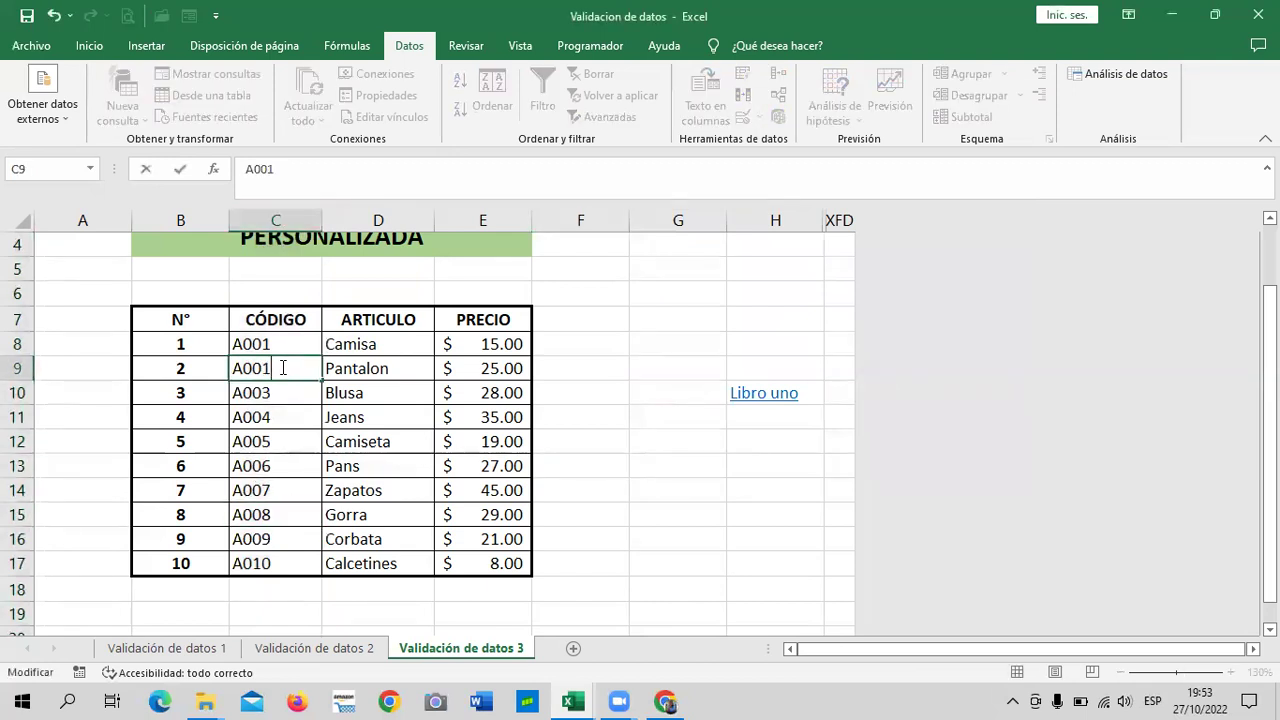
pyautogui.press('Return')
pyautogui.moveTo(275, 417); pyautogui.dragTo(275, 441)
pyautogui.click(263, 344)
pyautogui.click(263, 222)
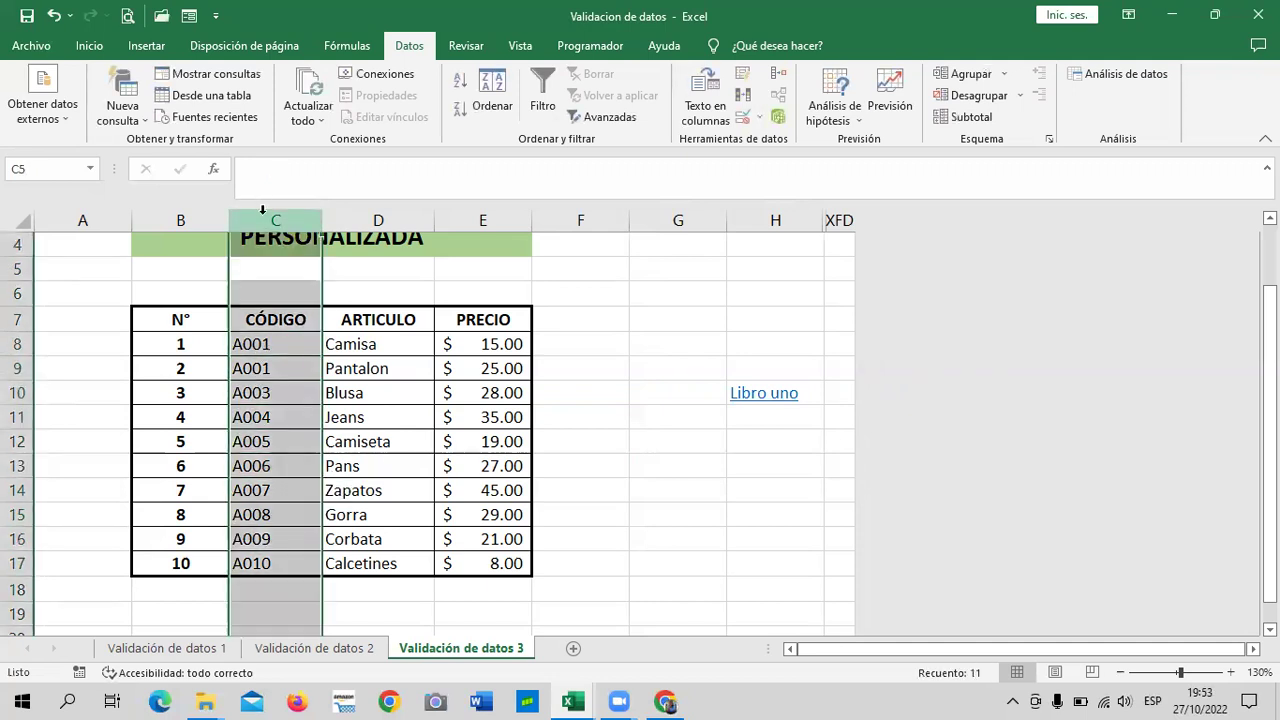
pyautogui.moveTo(275, 230); pyautogui.dragTo(283, 358)
pyautogui.click(686, 408)
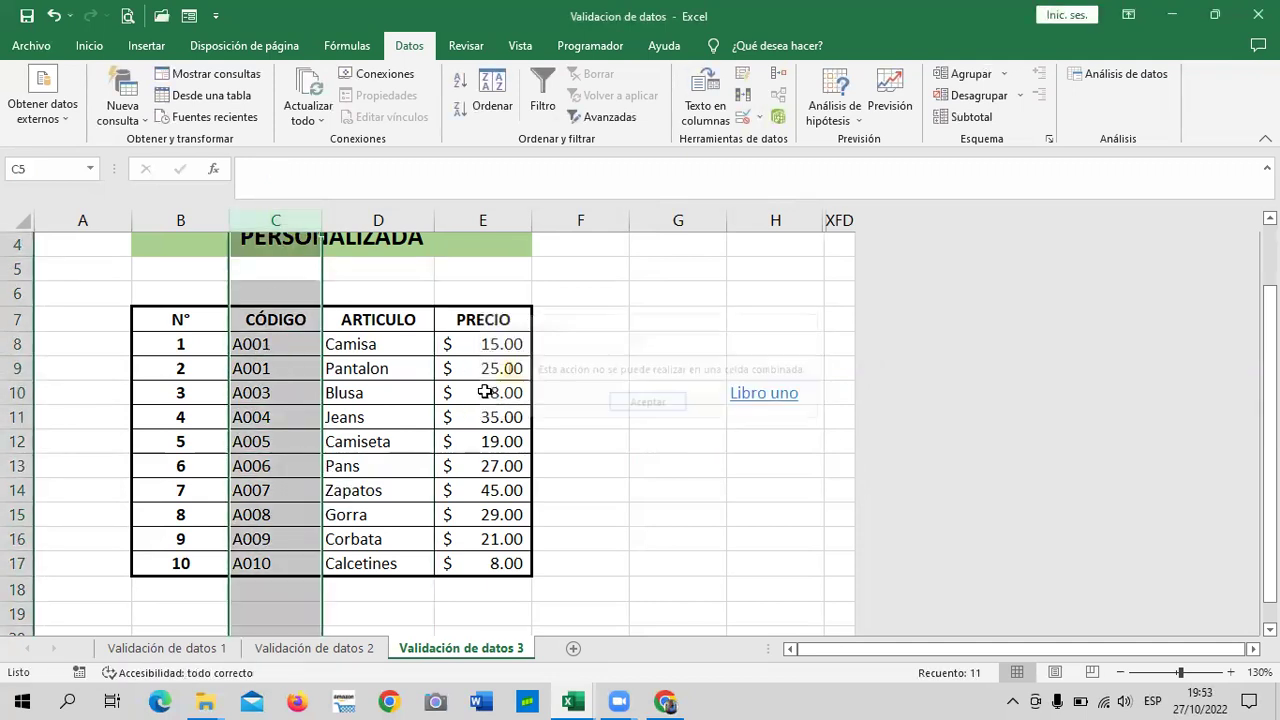
pyautogui.click(275, 417)
pyautogui.doubleClick(281, 368)
pyautogui.press('BackSpace')
pyautogui.write('2')
pyautogui.press('Return')
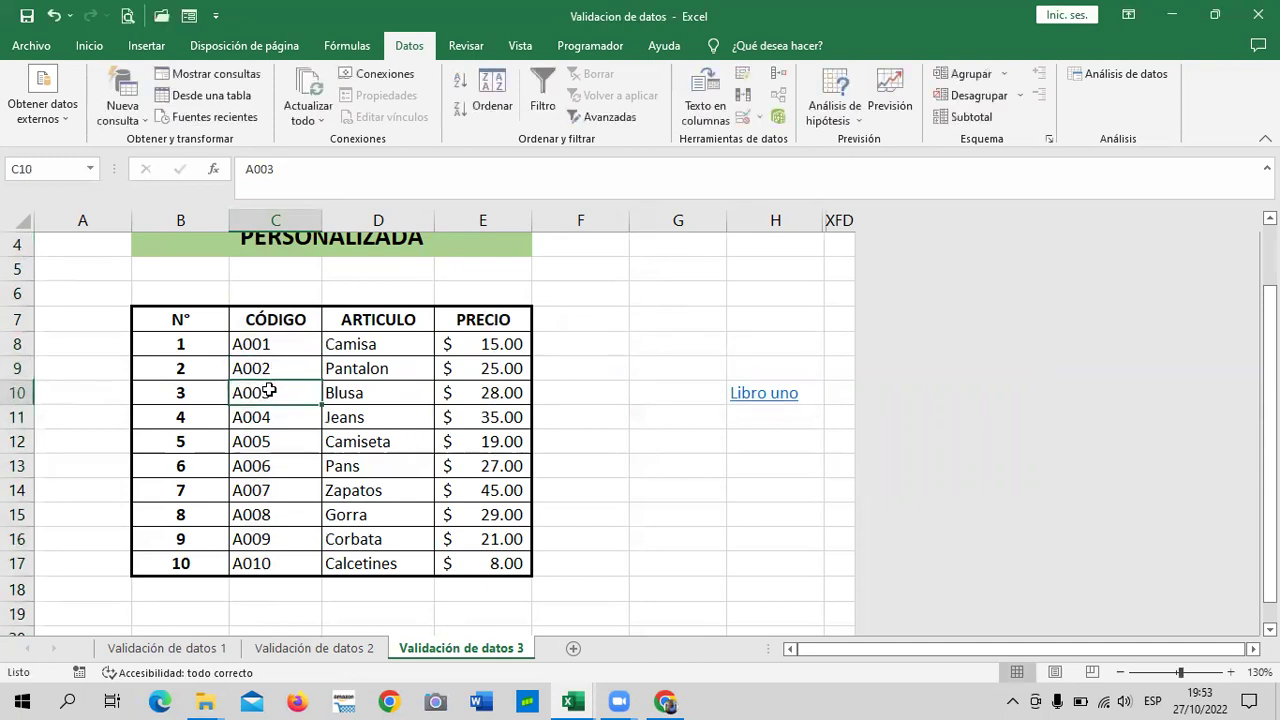
# Step: Change C10 from A003 to the duplicate code A002
pyautogui.doubleClick(283, 395)
pyautogui.press('BackSpace')
pyautogui.write('2')
pyautogui.press('Return')
pyautogui.click(277, 392)
pyautogui.click(251, 350)
pyautogui.click(294, 414)
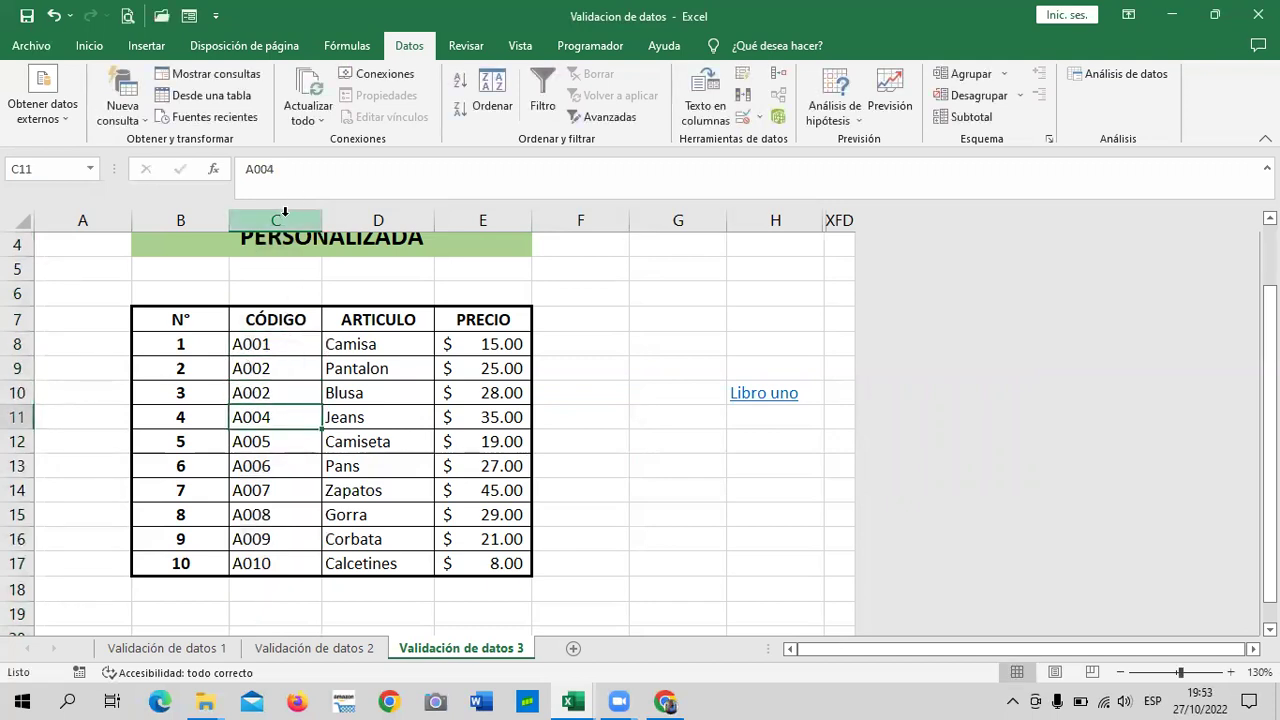
pyautogui.click(280, 220)
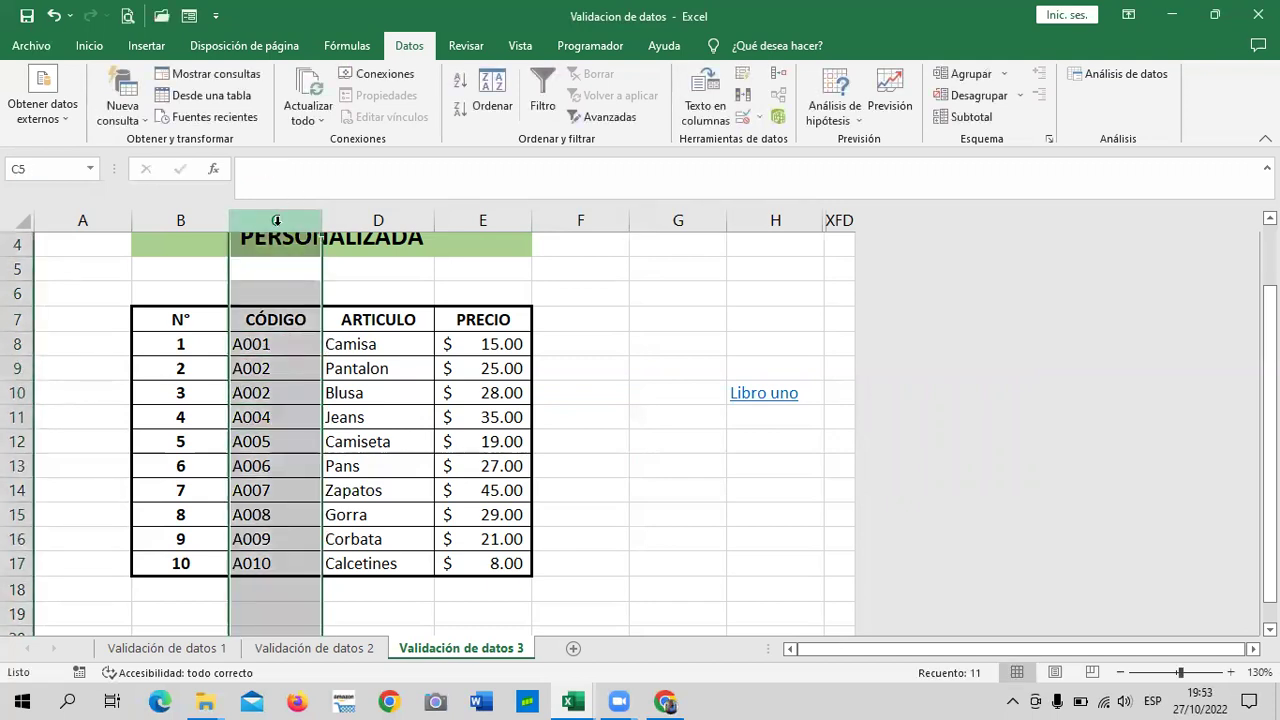
# Step: Retype the trailing 1 in column C's CONTAR.SI validation formula and reapply it
pyautogui.click(742, 117)
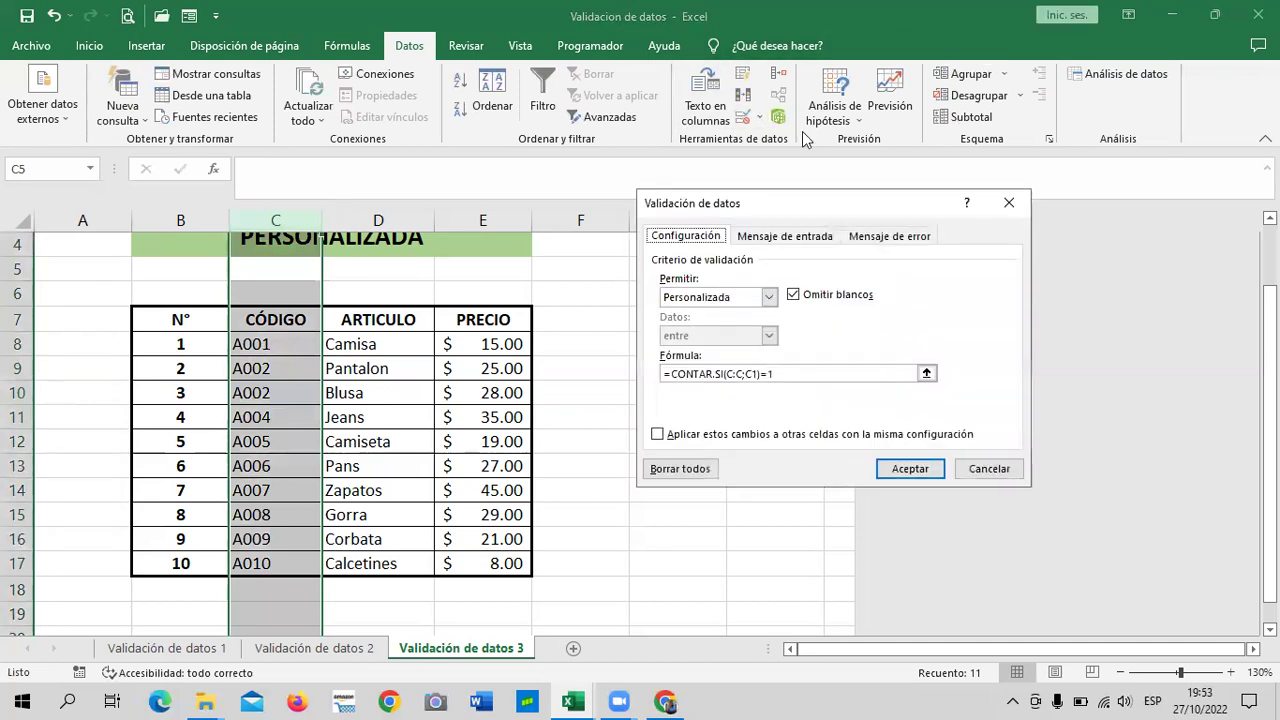
pyautogui.click(752, 374)
pyautogui.press('BackSpace')
pyautogui.write('1')
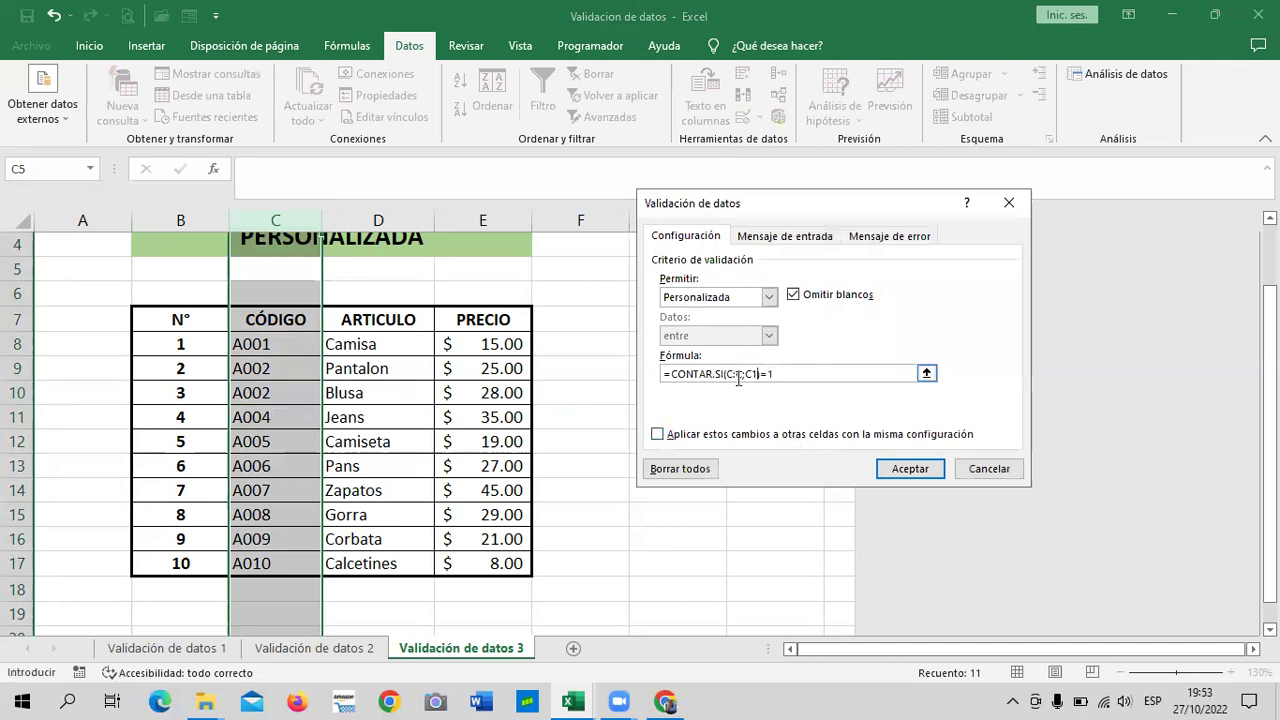
pyautogui.click(906, 469)
# Step: Test C8 by changing A001 to the duplicate A002, then back to A001
pyautogui.click(690, 492)
pyautogui.click(296, 350)
pyautogui.hotkey('ctrl', 'Down')
pyautogui.click(290, 347)
pyautogui.doubleClick(290, 347)
pyautogui.press('BackSpace')
pyautogui.write('2')
pyautogui.press('Return')
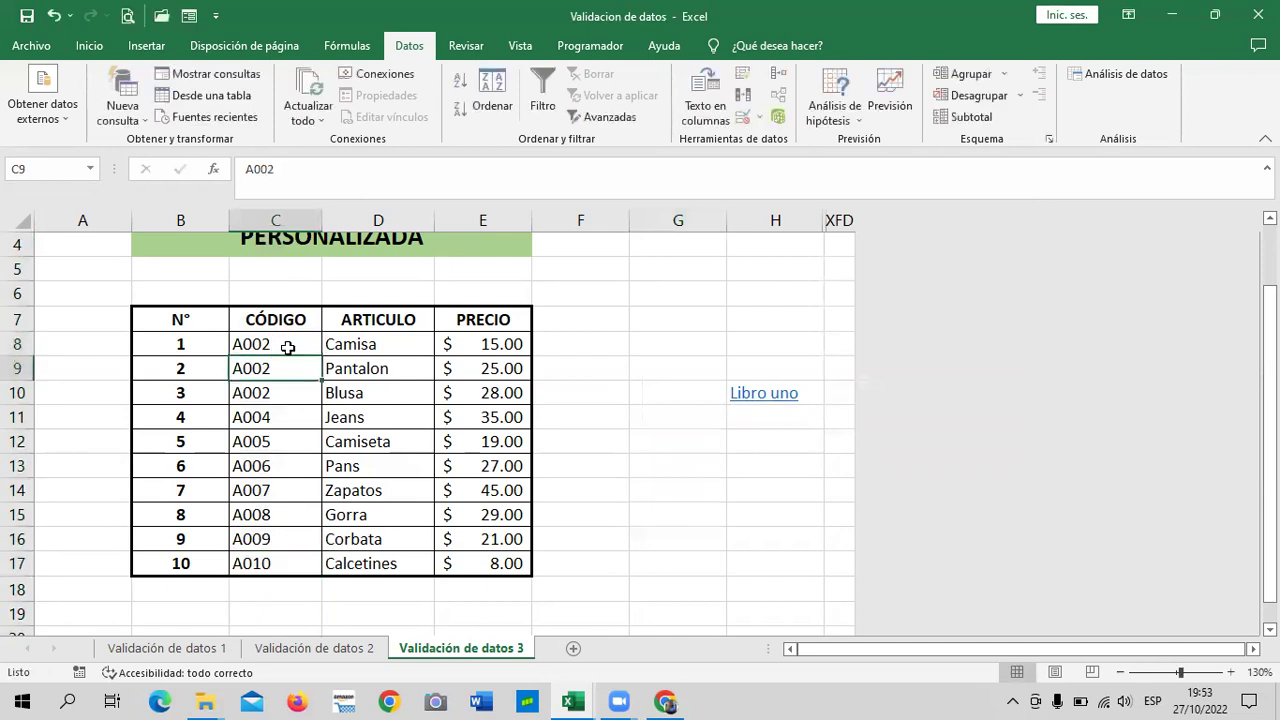
pyautogui.click(288, 347)
pyautogui.doubleClick(288, 347)
pyautogui.press('BackSpace')
pyautogui.write('1')
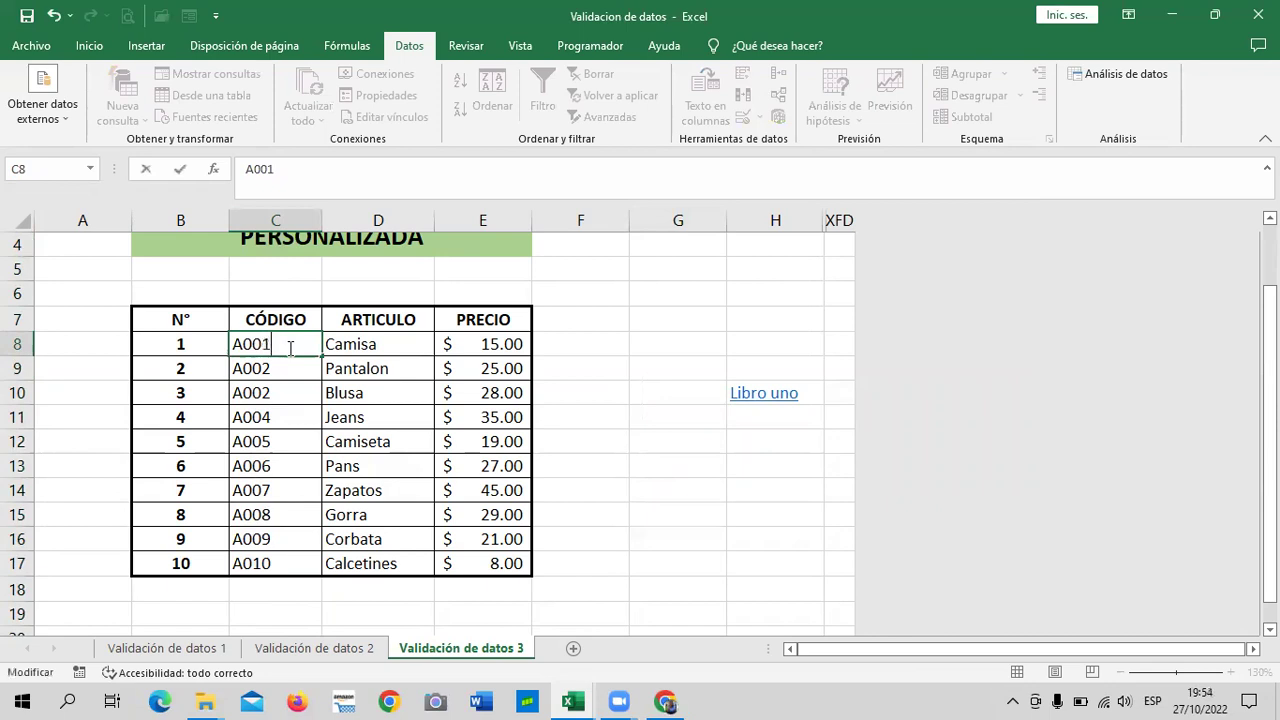
pyautogui.moveTo(736, 476); pyautogui.dragTo(738, 492)
# Step: Clear column C's validation rule back to Cualquier valor
pyautogui.click(283, 210)
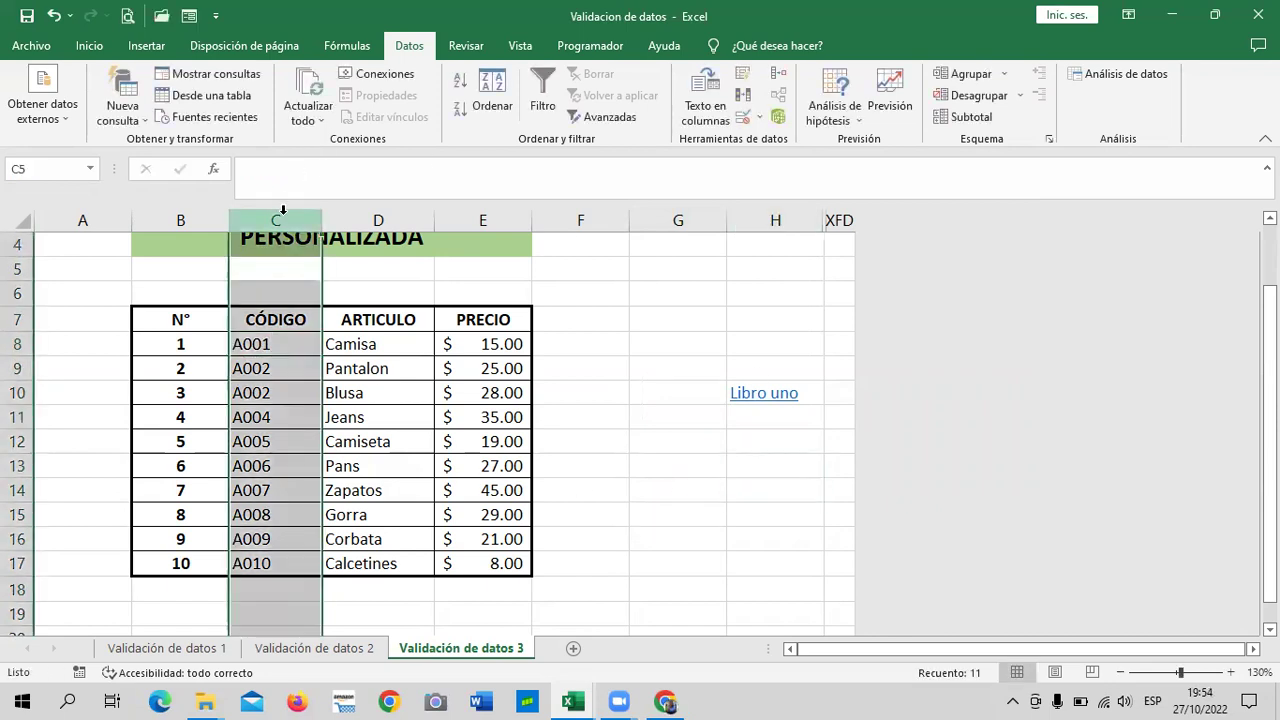
pyautogui.click(746, 120)
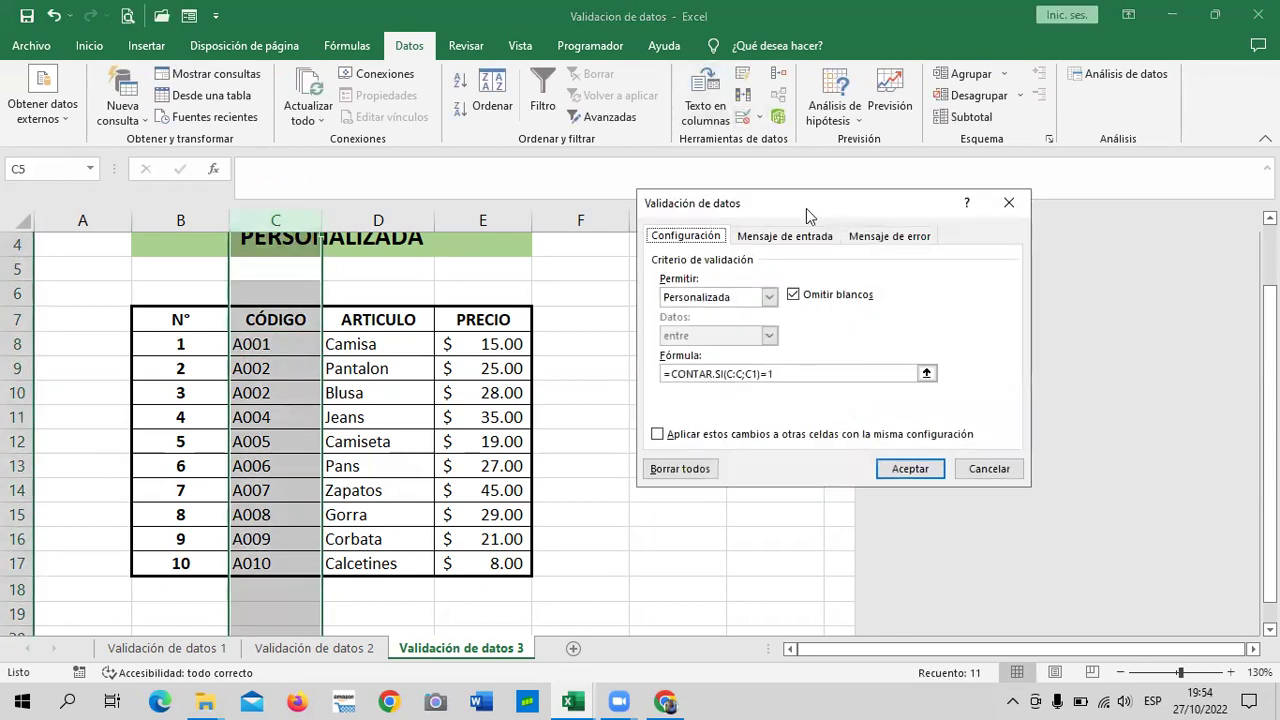
pyautogui.click(698, 472)
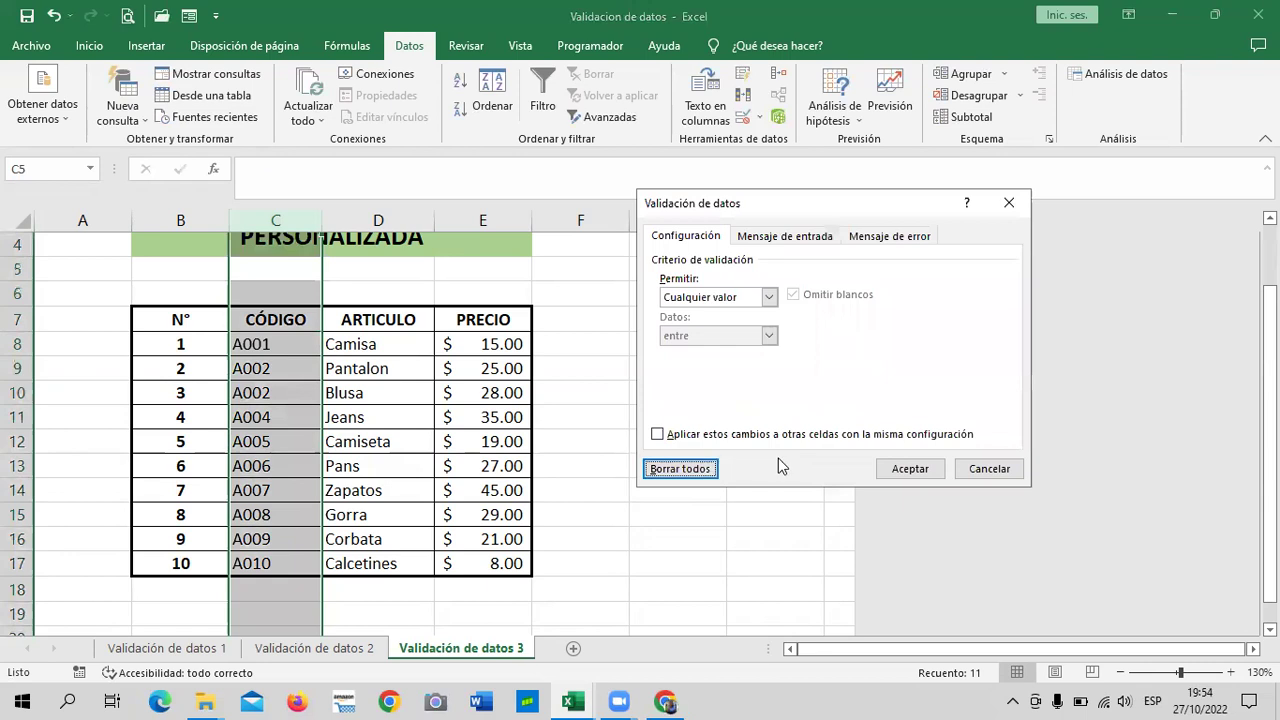
pyautogui.click(915, 468)
pyautogui.moveTo(674, 514); pyautogui.dragTo(674, 490)
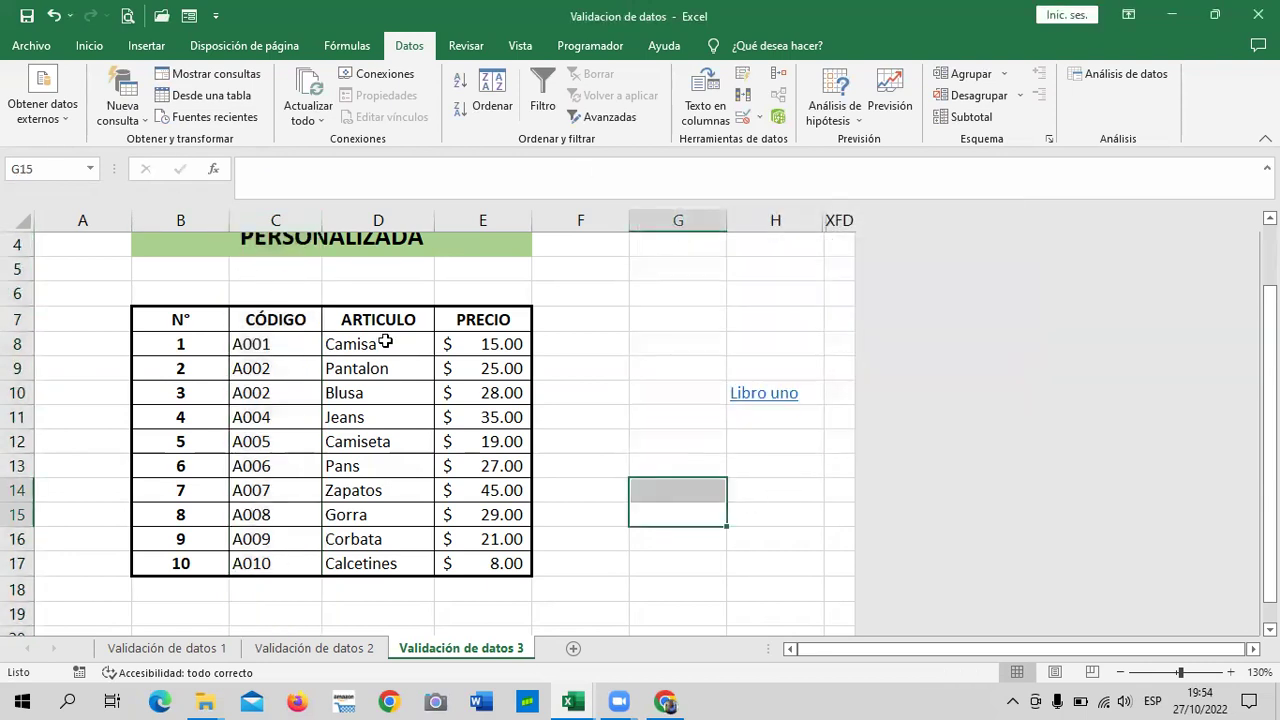
pyautogui.scroll(1, 383, 341)
pyautogui.click(290, 210)
# Step: Apply a Personalizada rule =contar.si(c:c;c1)=1 to column C
pyautogui.scroll(-3, 290, 205)
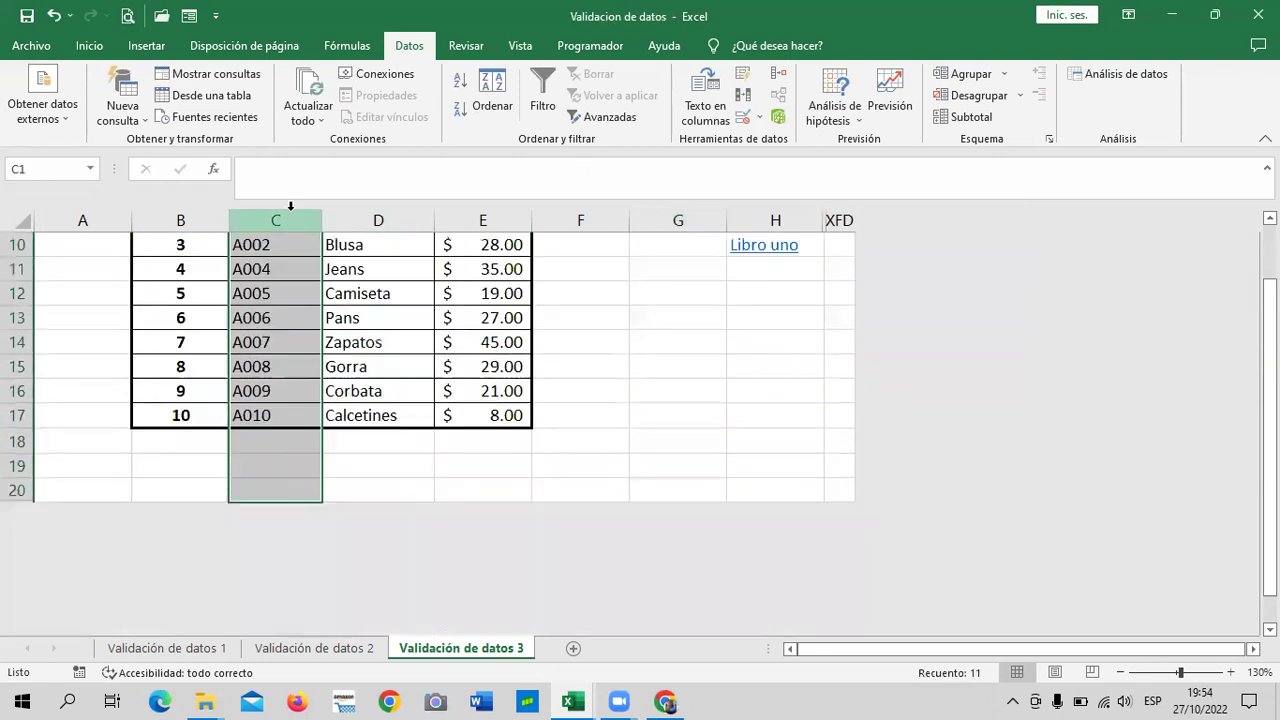
pyautogui.scroll(3, 550, 205)
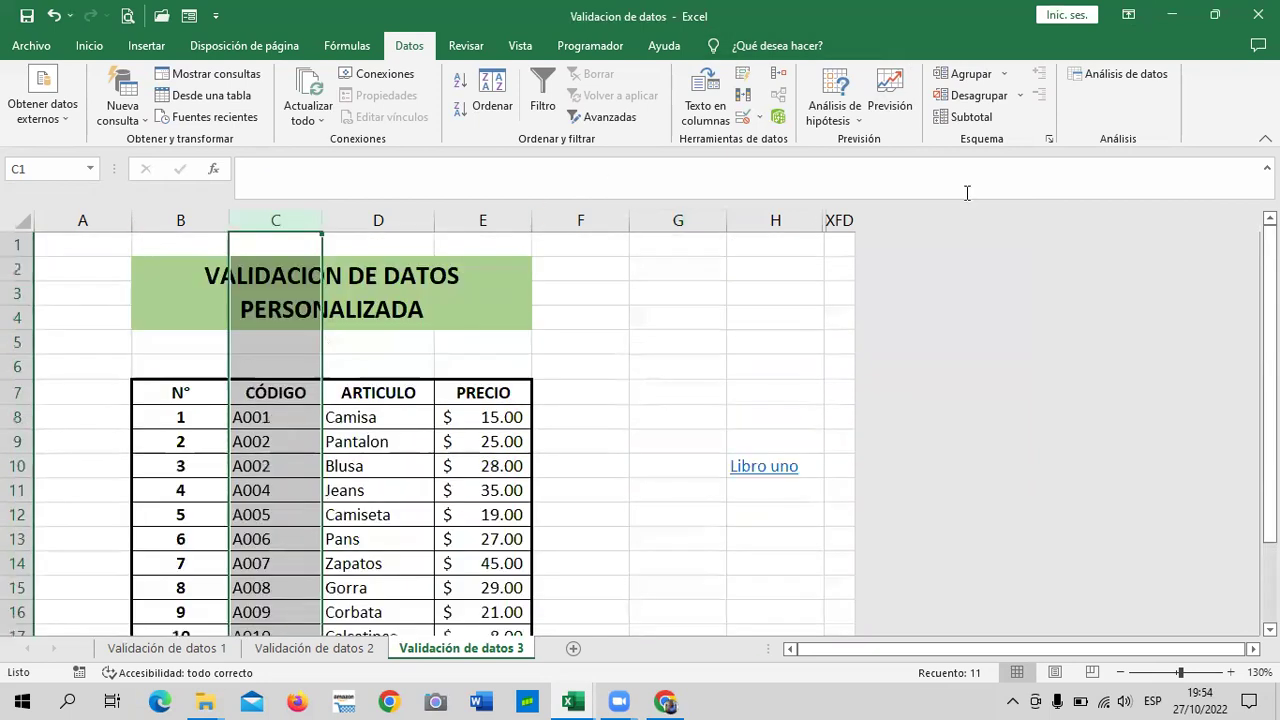
pyautogui.click(742, 116)
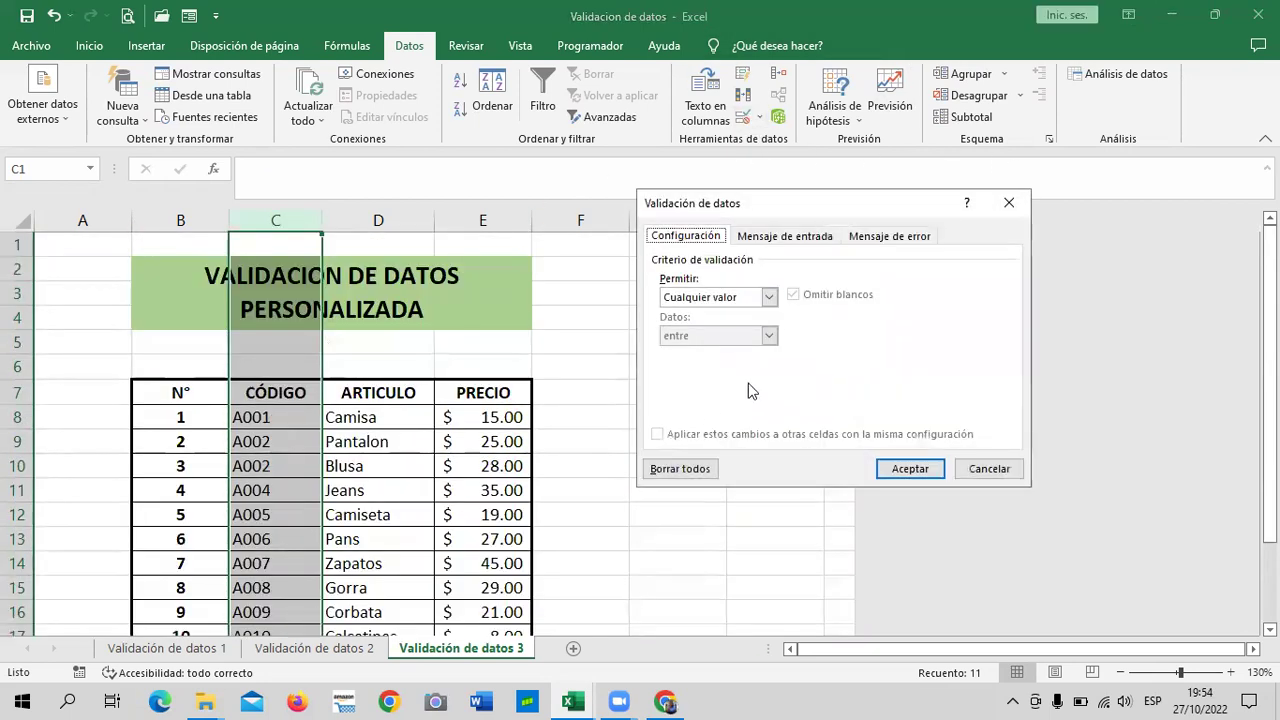
pyautogui.click(769, 297)
pyautogui.click(715, 409)
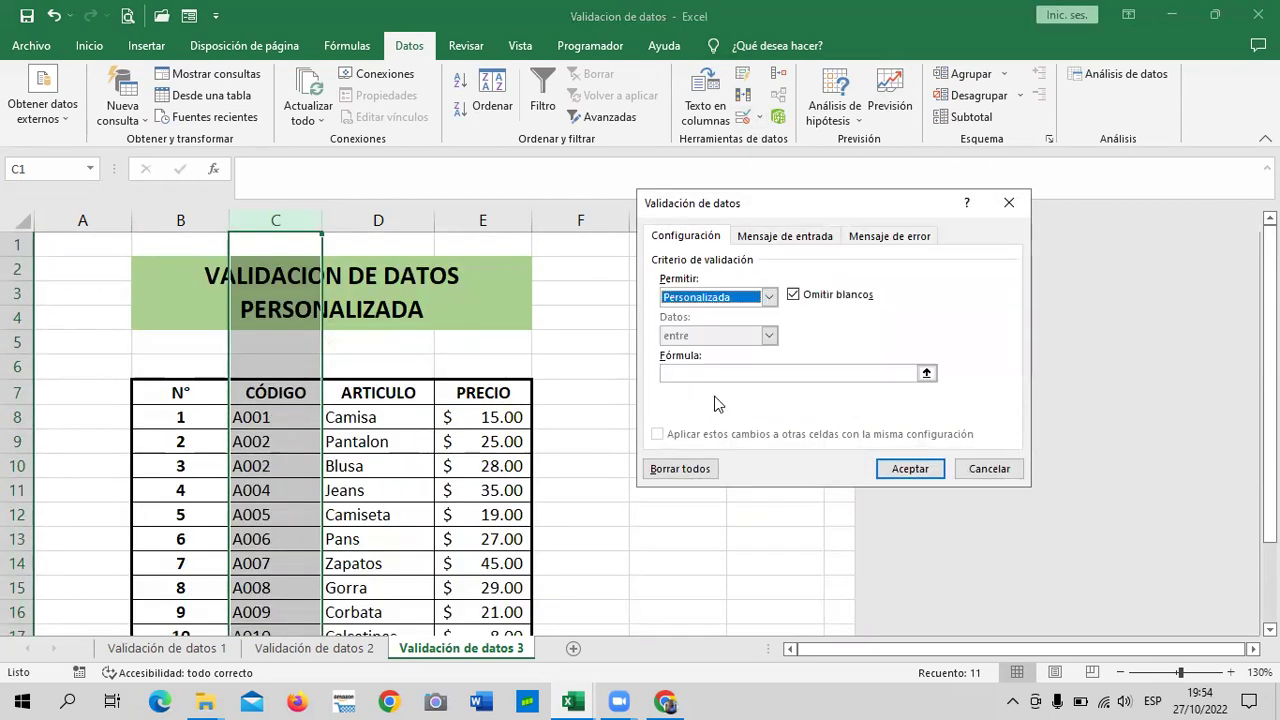
pyautogui.click(787, 375)
pyautogui.write('=')
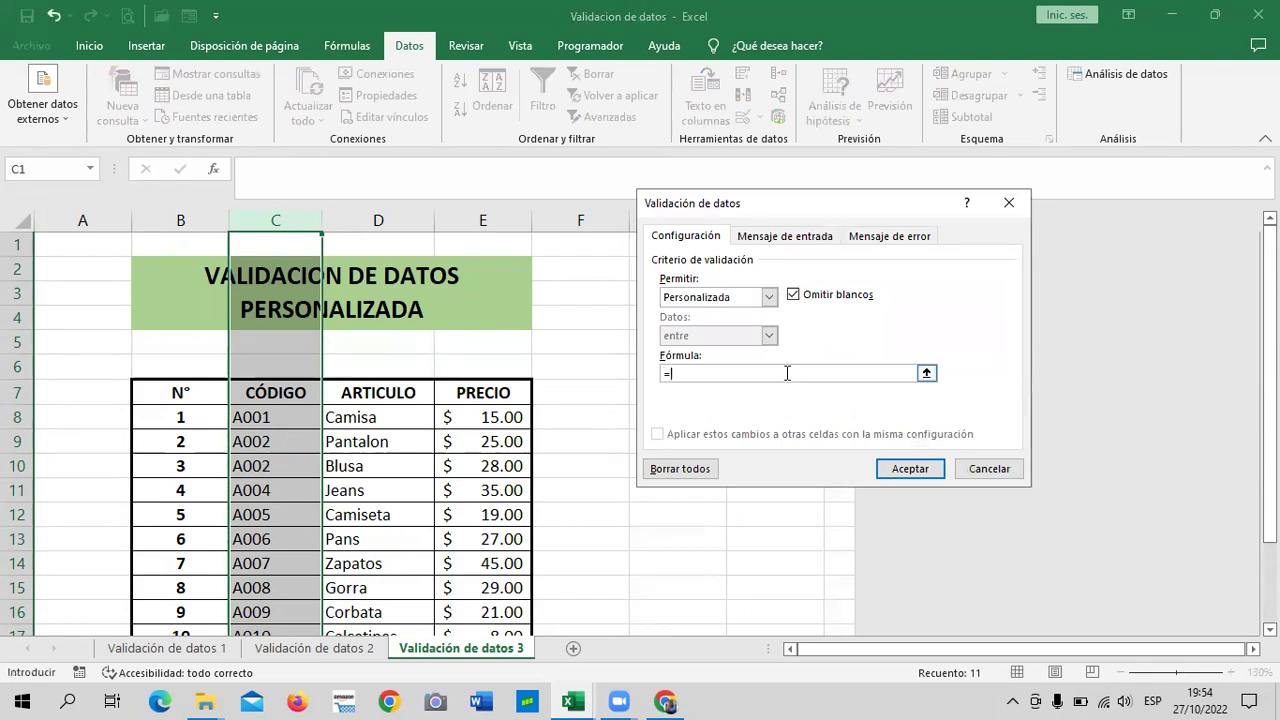
pyautogui.write('contar.si(c:c;c1)=1')
pyautogui.click(910, 468)
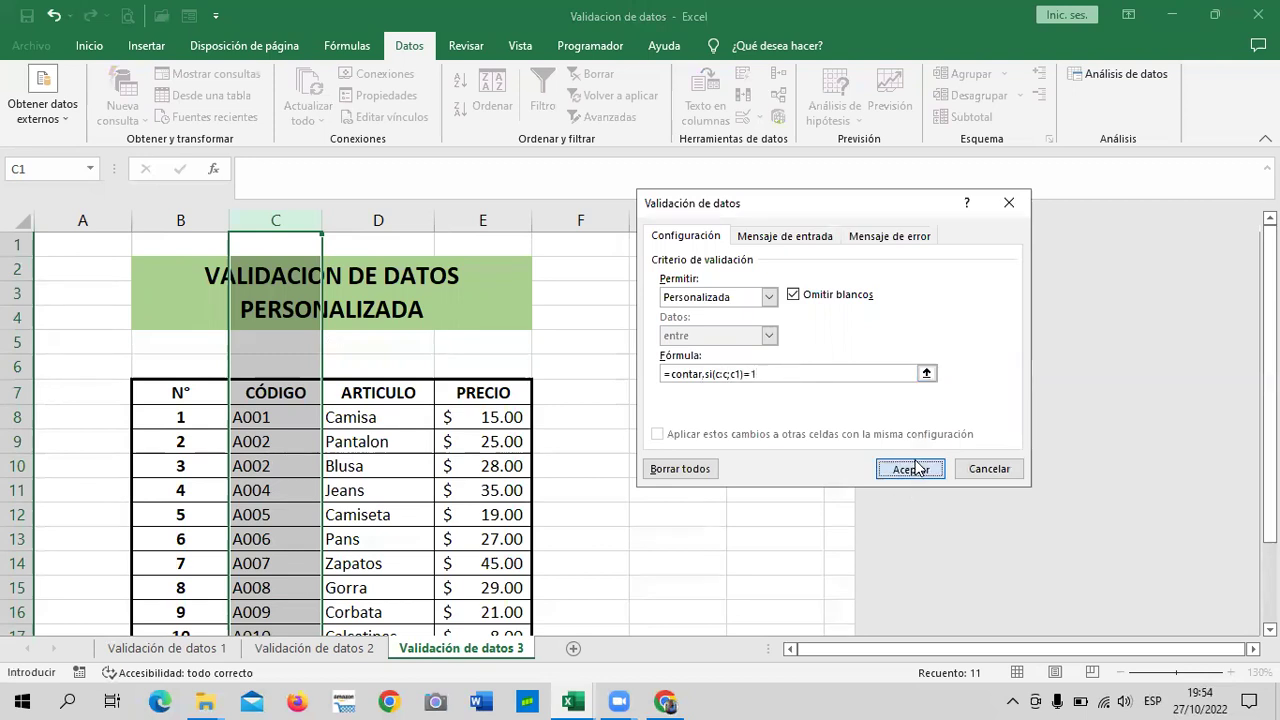
pyautogui.click(700, 388)
pyautogui.doubleClick(283, 443)
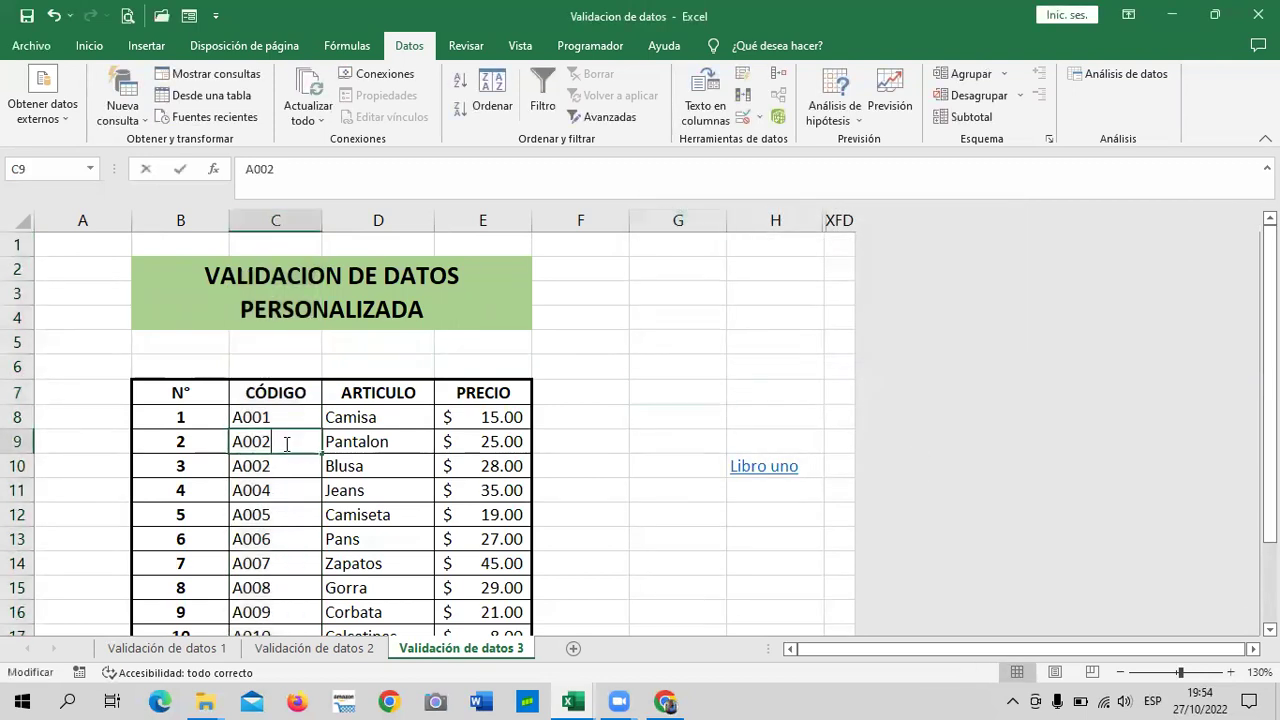
pyautogui.press('BackSpace')
pyautogui.write('1')
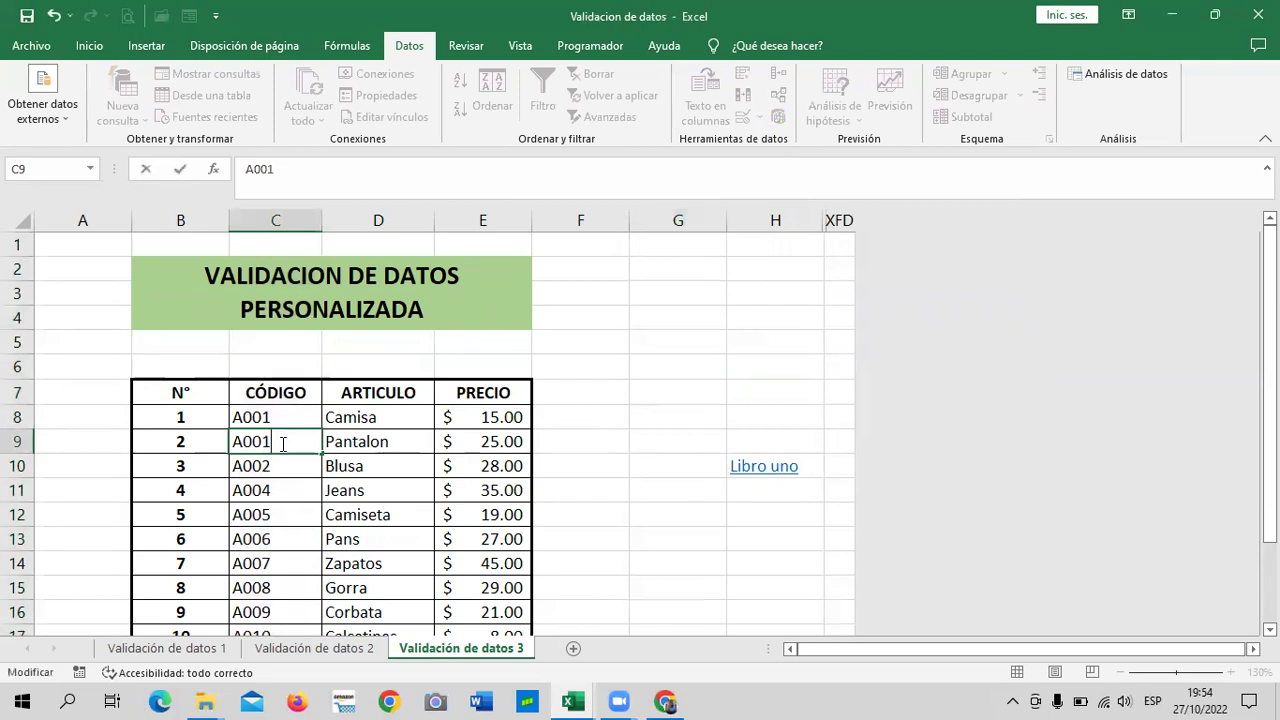
pyautogui.press('Return')
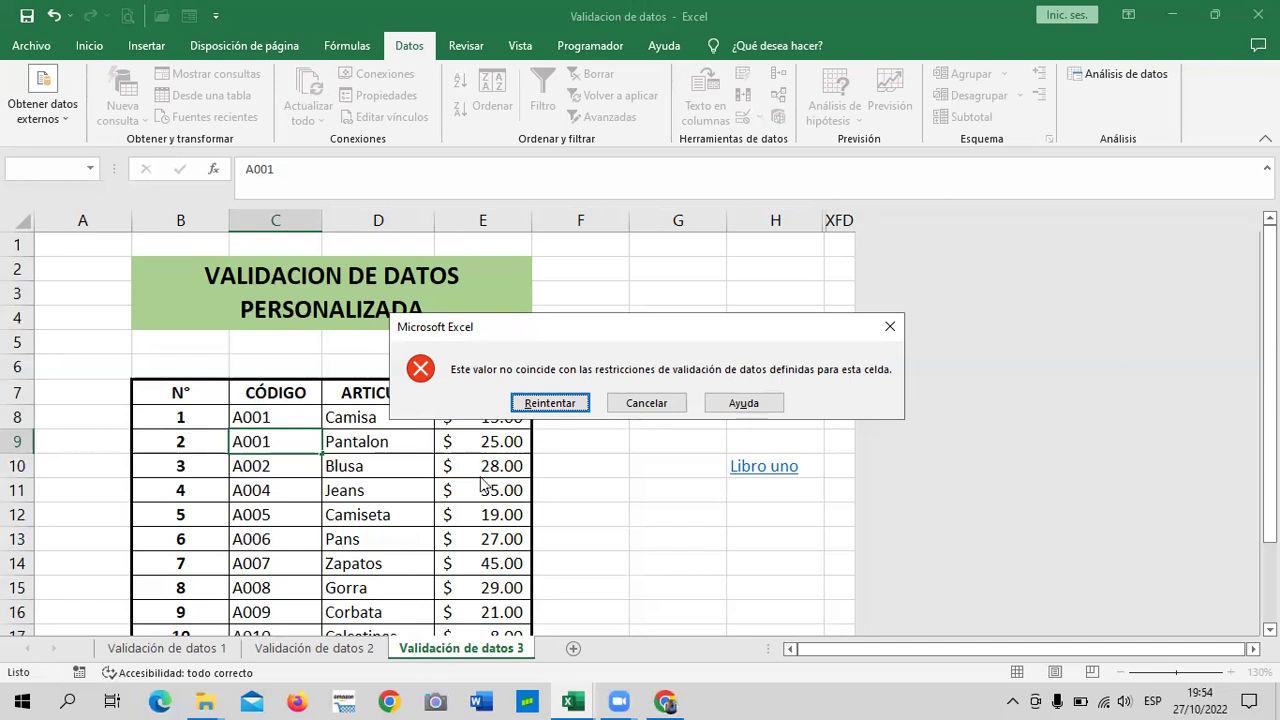
pyautogui.click(646, 403)
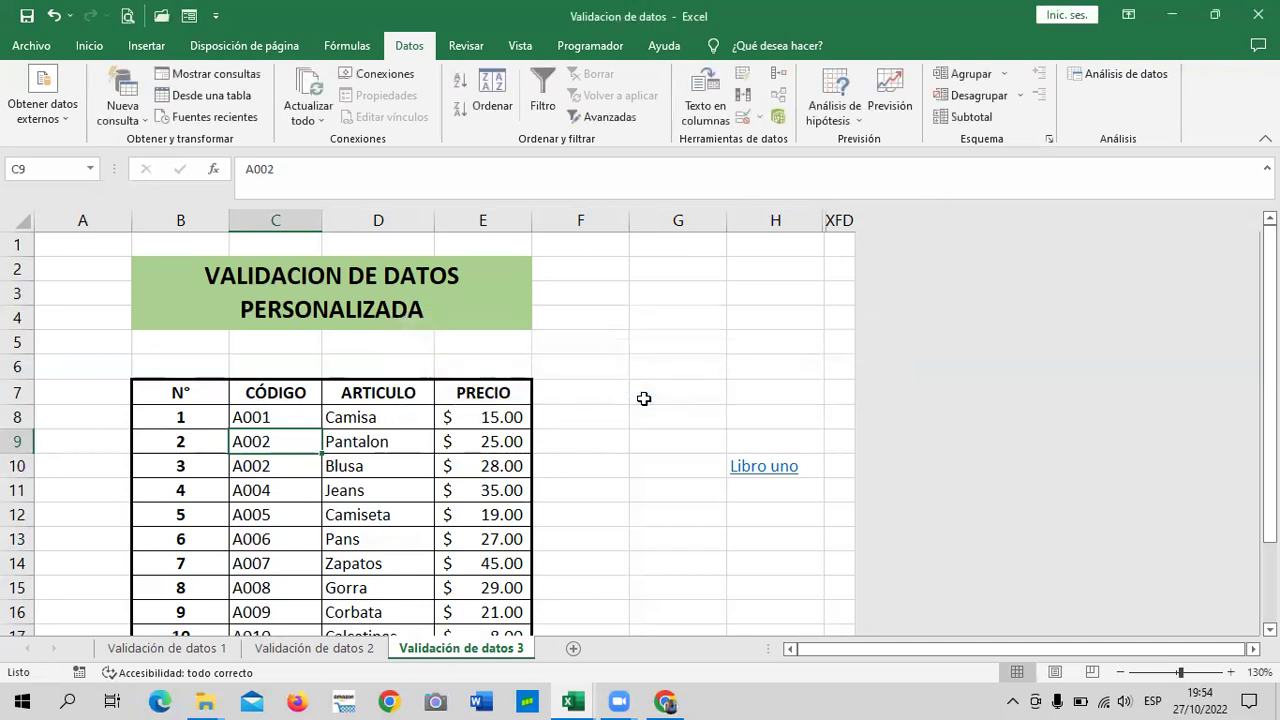
pyautogui.scroll(-1, 644, 398)
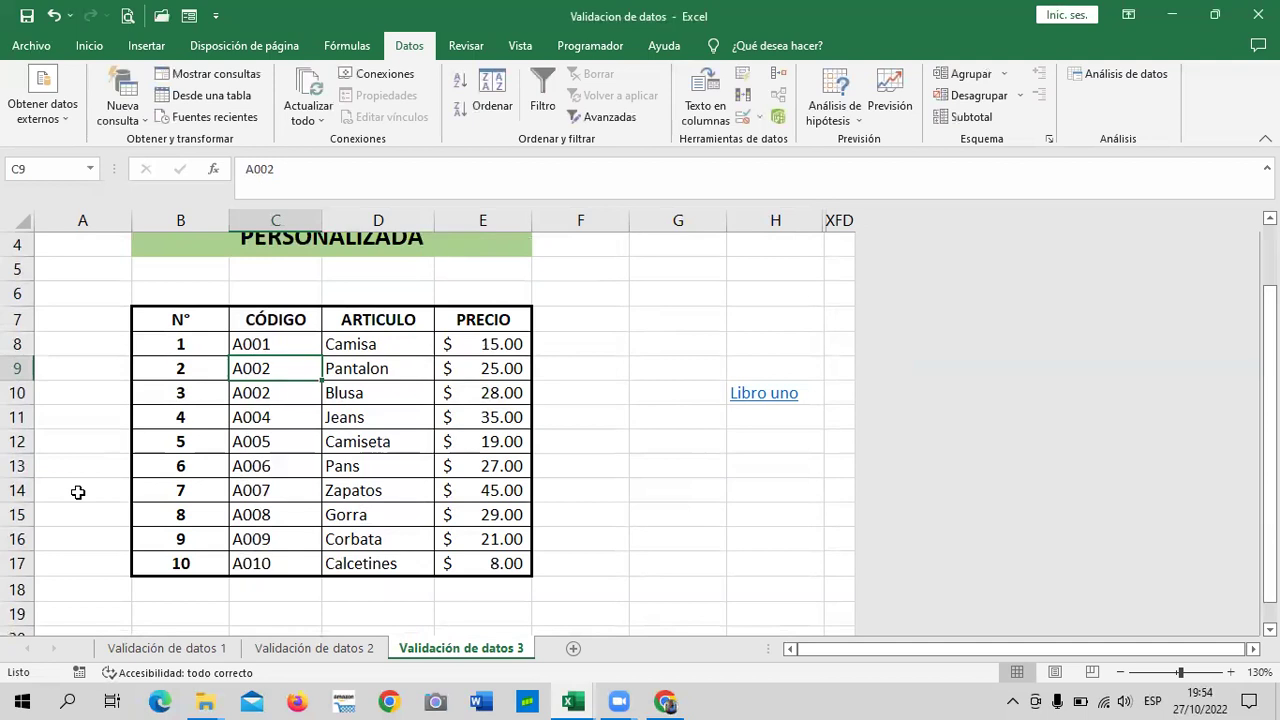
pyautogui.doubleClick(286, 540)
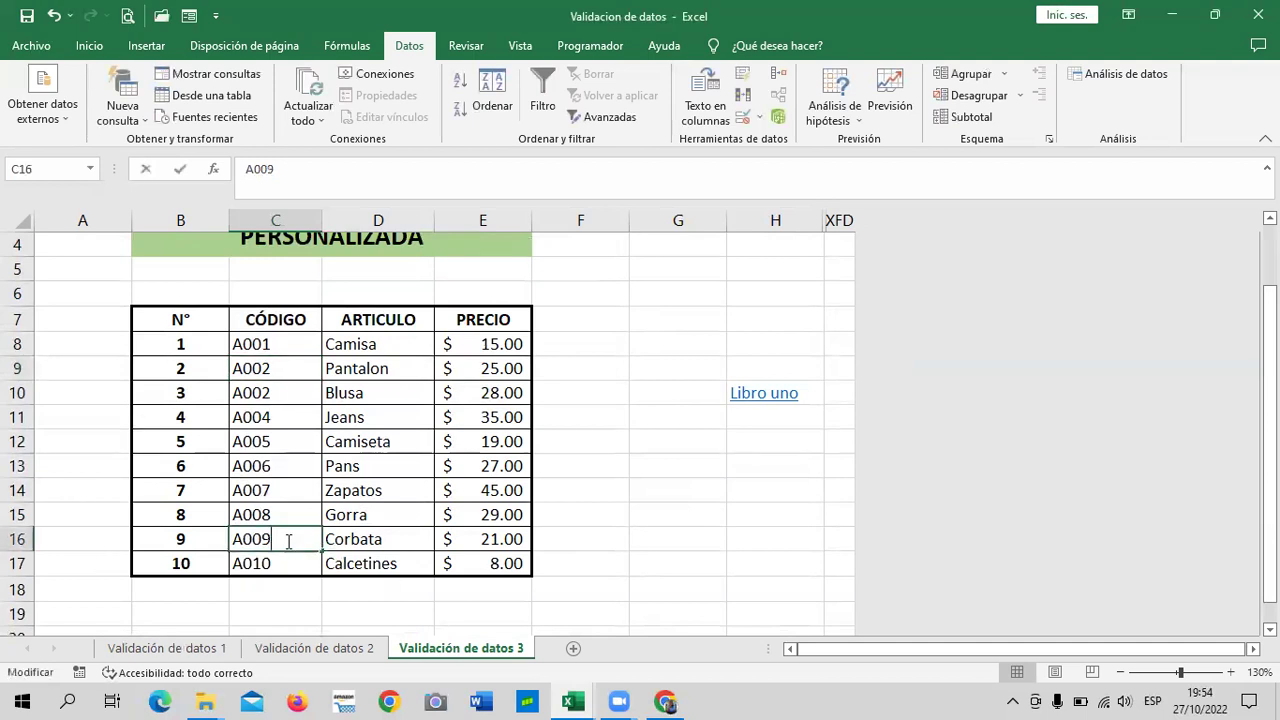
pyautogui.press('BackSpace')
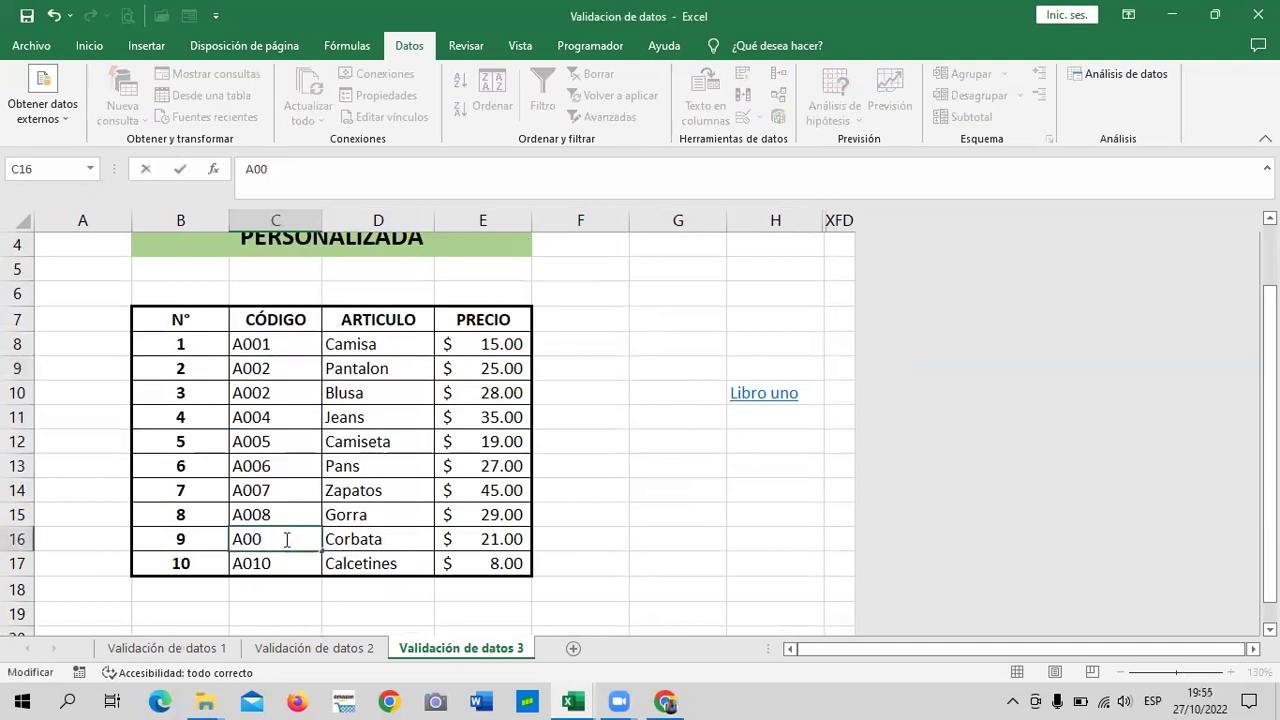
pyautogui.write('8')
pyautogui.press('Return')
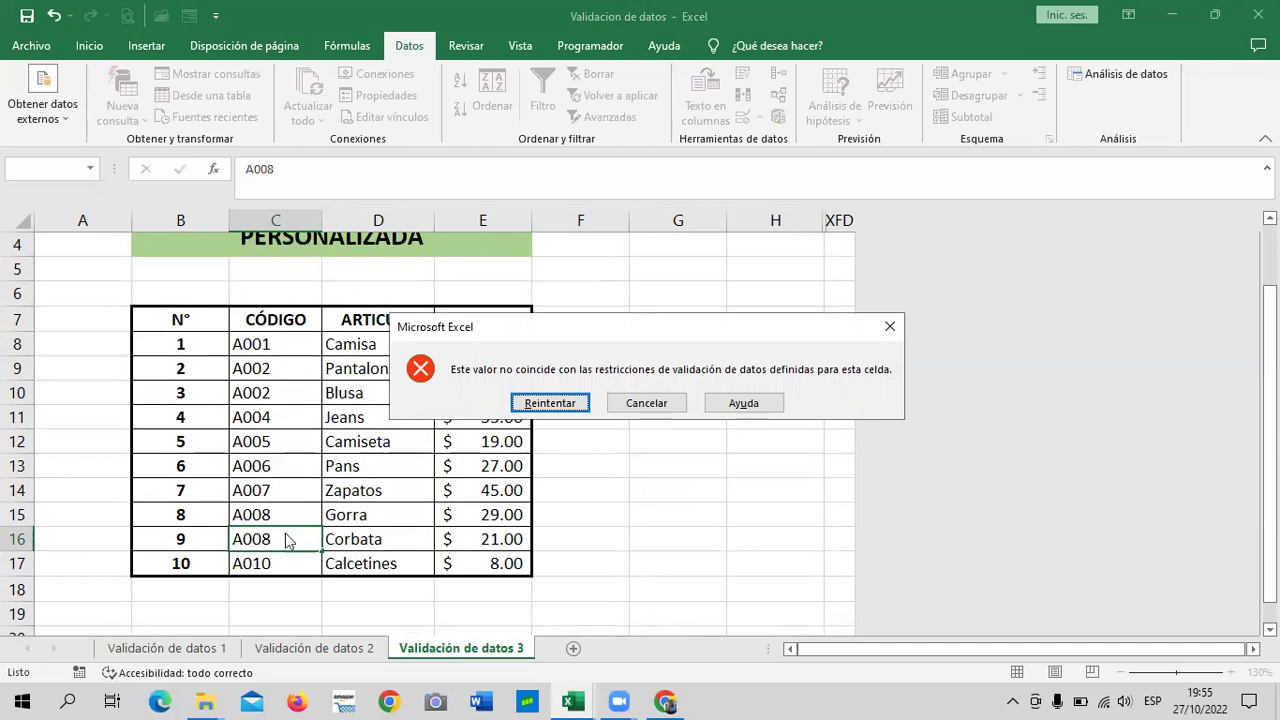
pyautogui.click(550, 403)
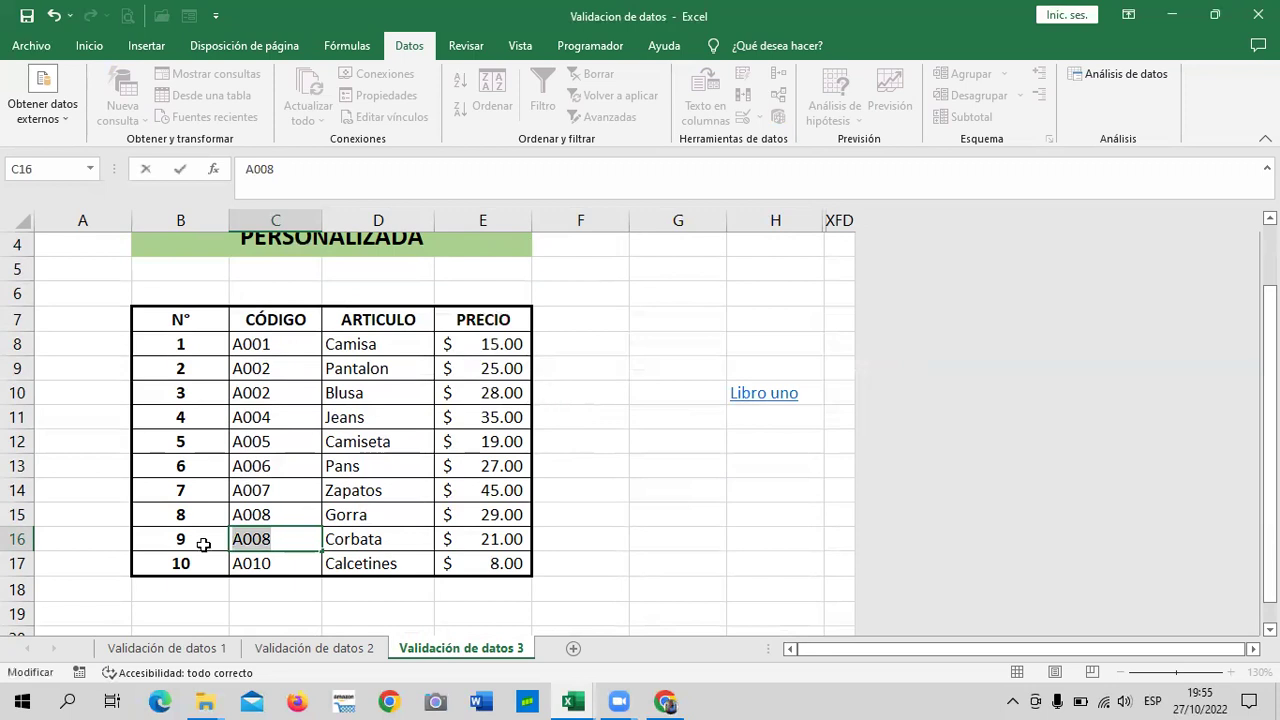
pyautogui.click(300, 541)
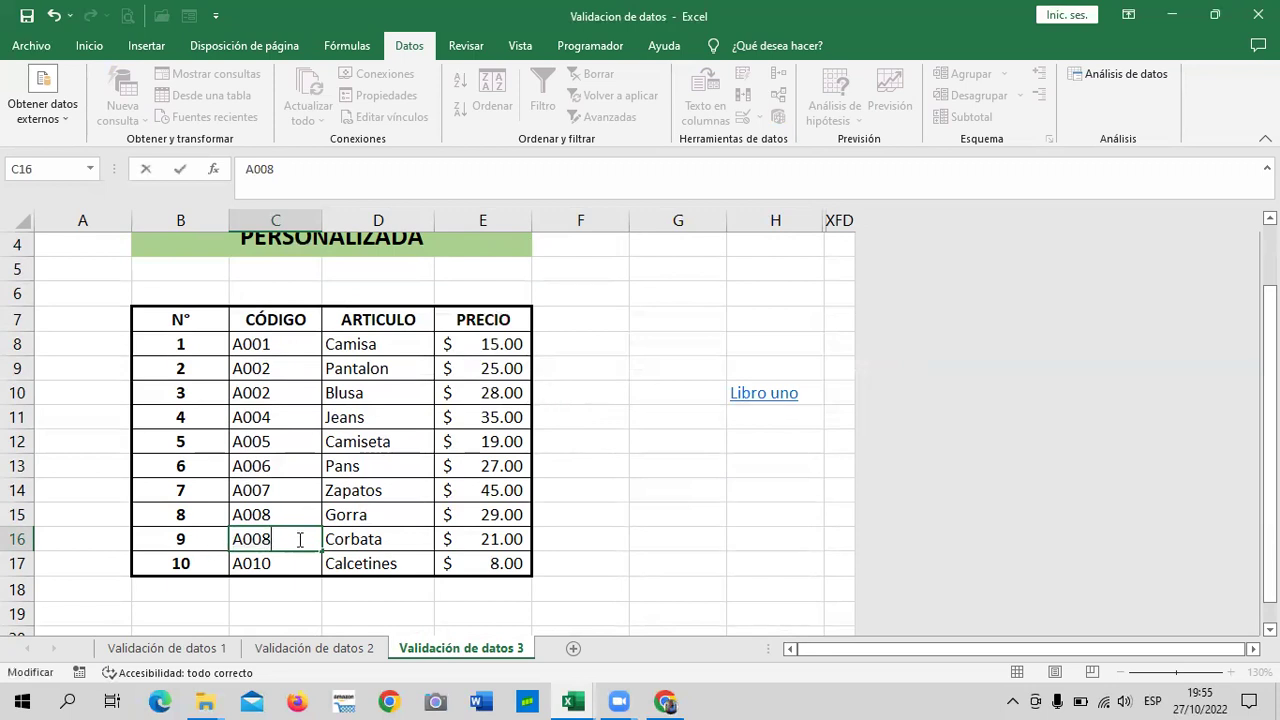
pyautogui.press('BackSpace')
pyautogui.write('7')
pyautogui.press('Return')
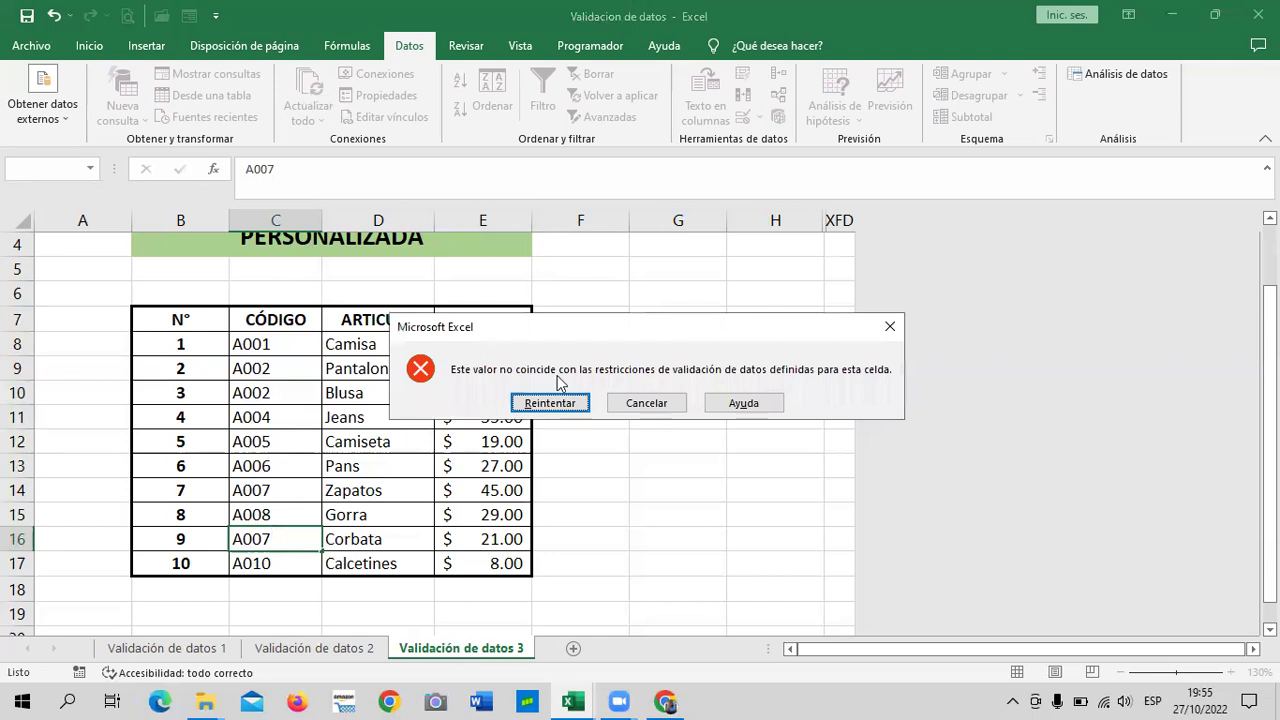
pyautogui.click(648, 402)
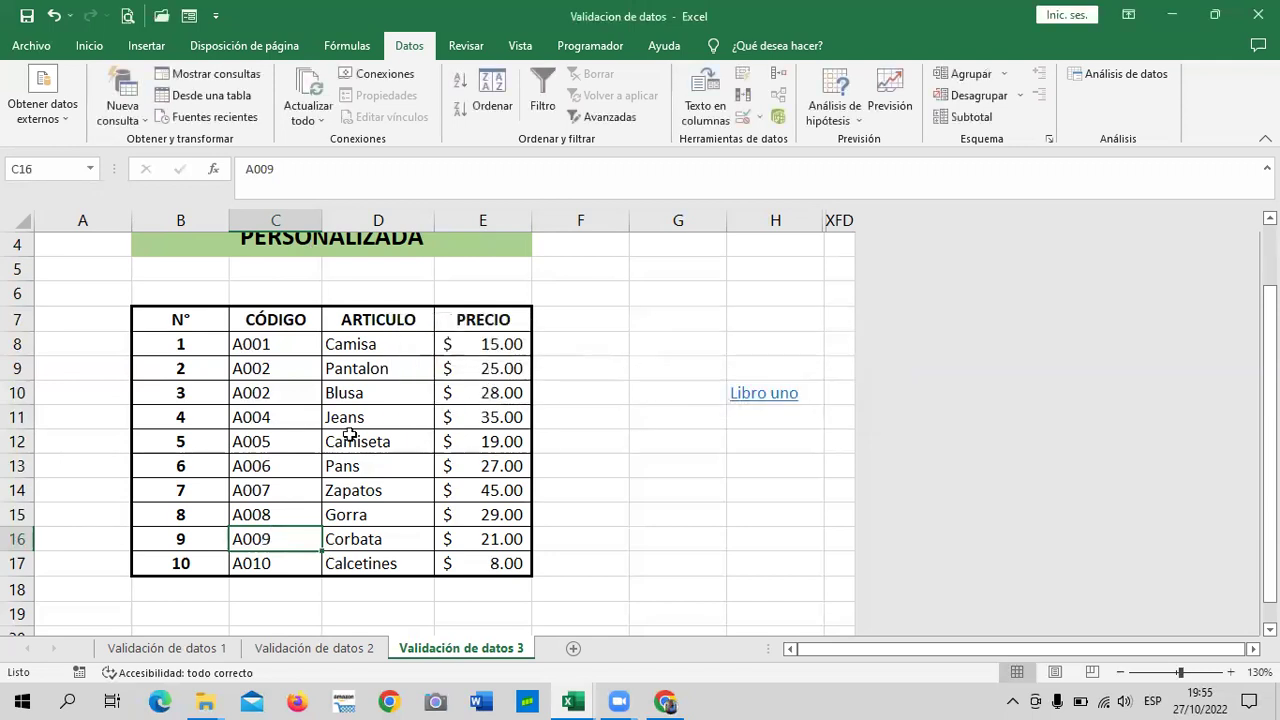
pyautogui.click(285, 337)
pyautogui.click(287, 220)
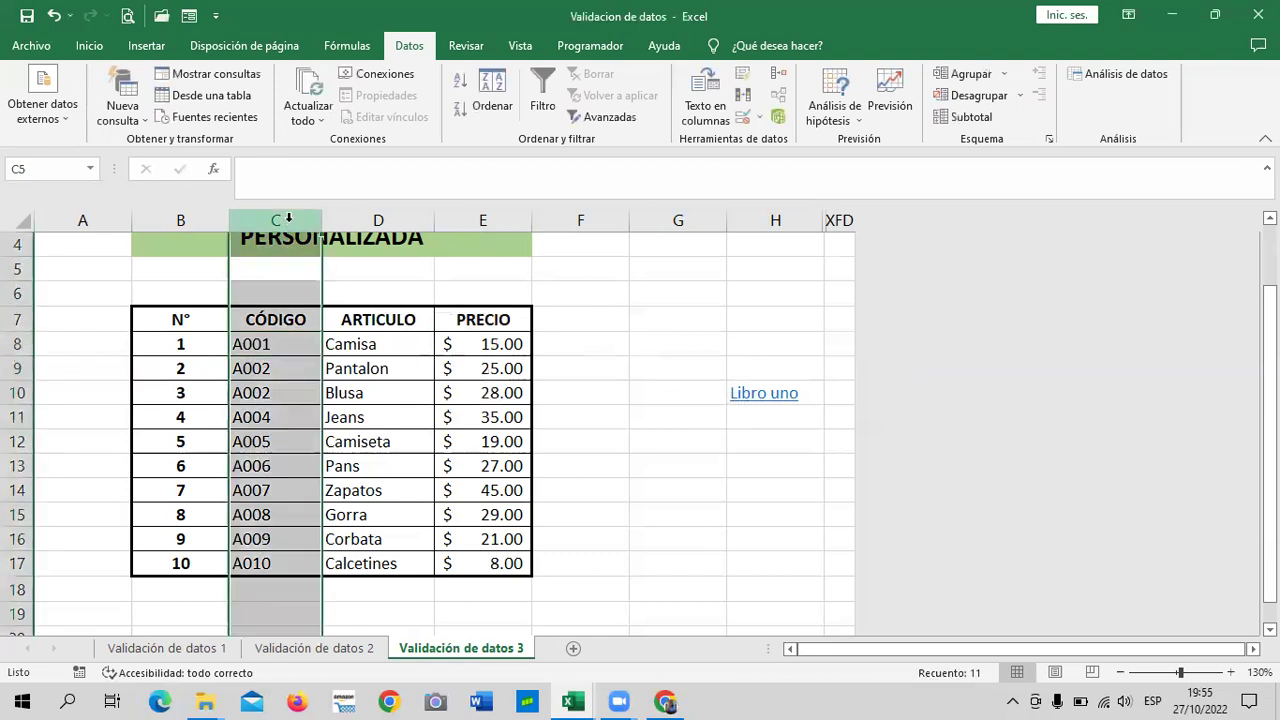
pyautogui.click(667, 446)
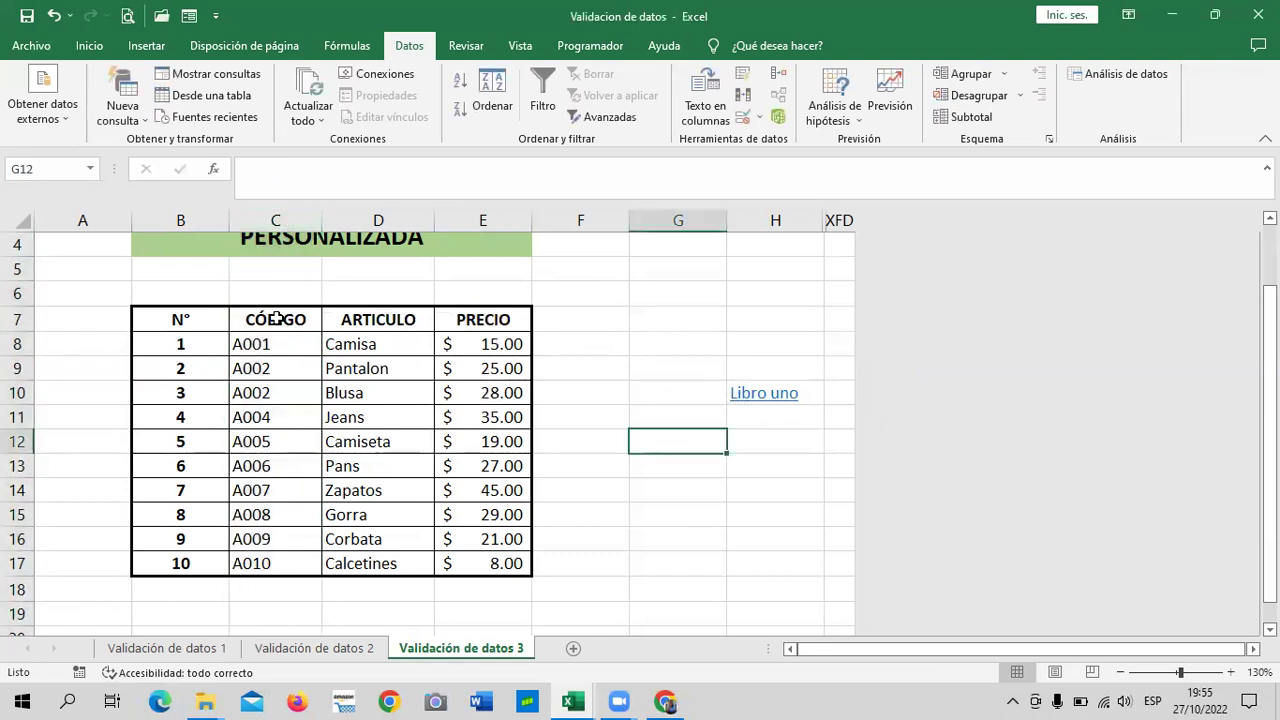
pyautogui.click(280, 220)
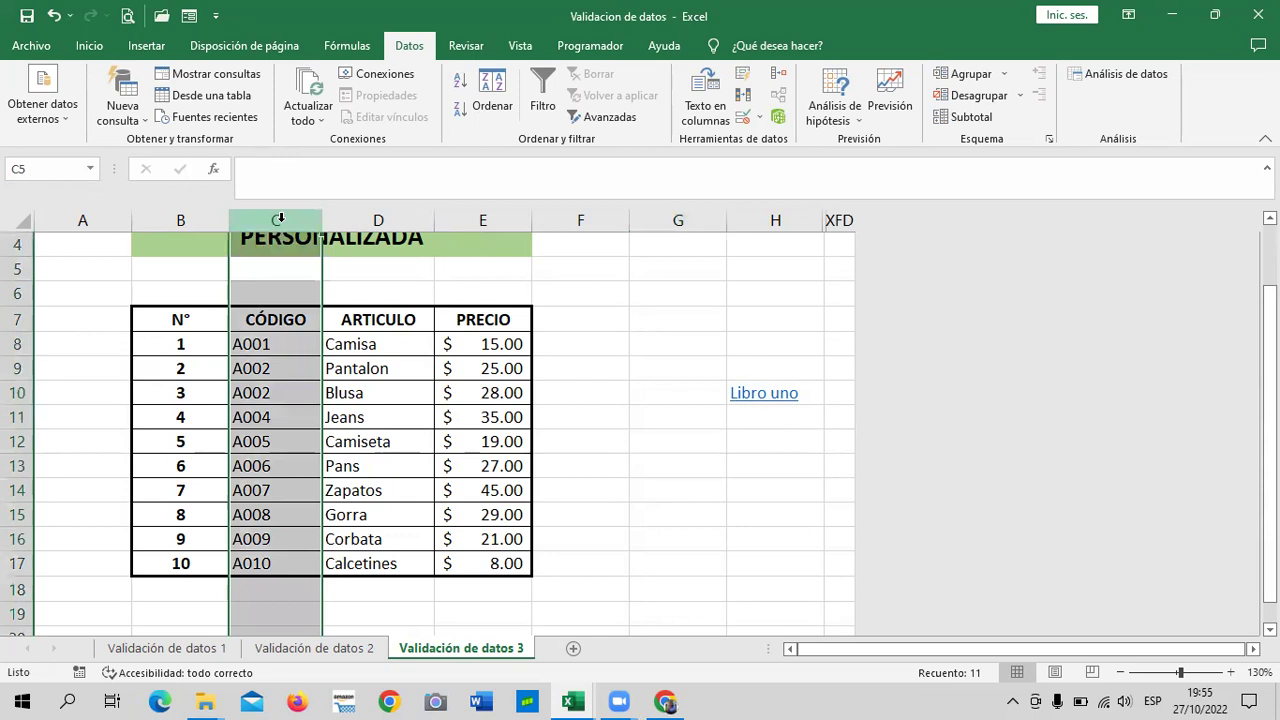
# Step: Change the CÓDIGO validation formula's ending from =1 to =2
pyautogui.click(741, 118)
pyautogui.click(809, 374)
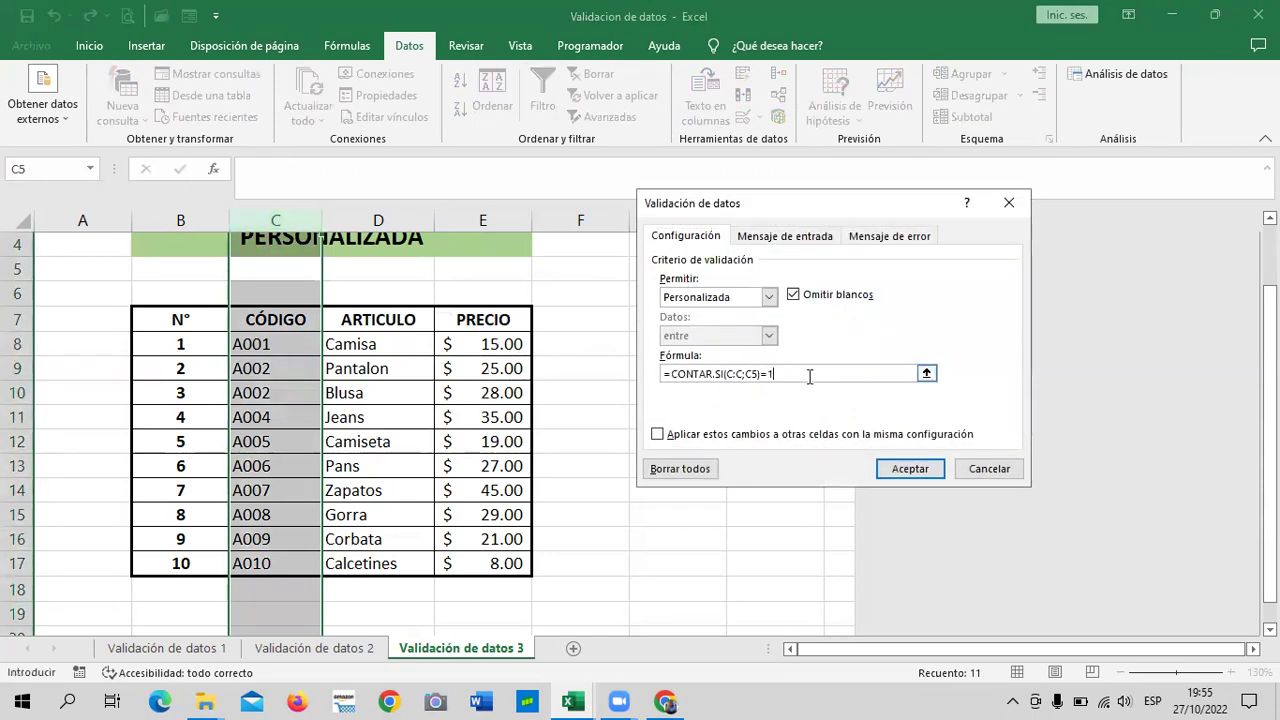
pyautogui.press('BackSpace')
pyautogui.write('2')
pyautogui.press('Return')
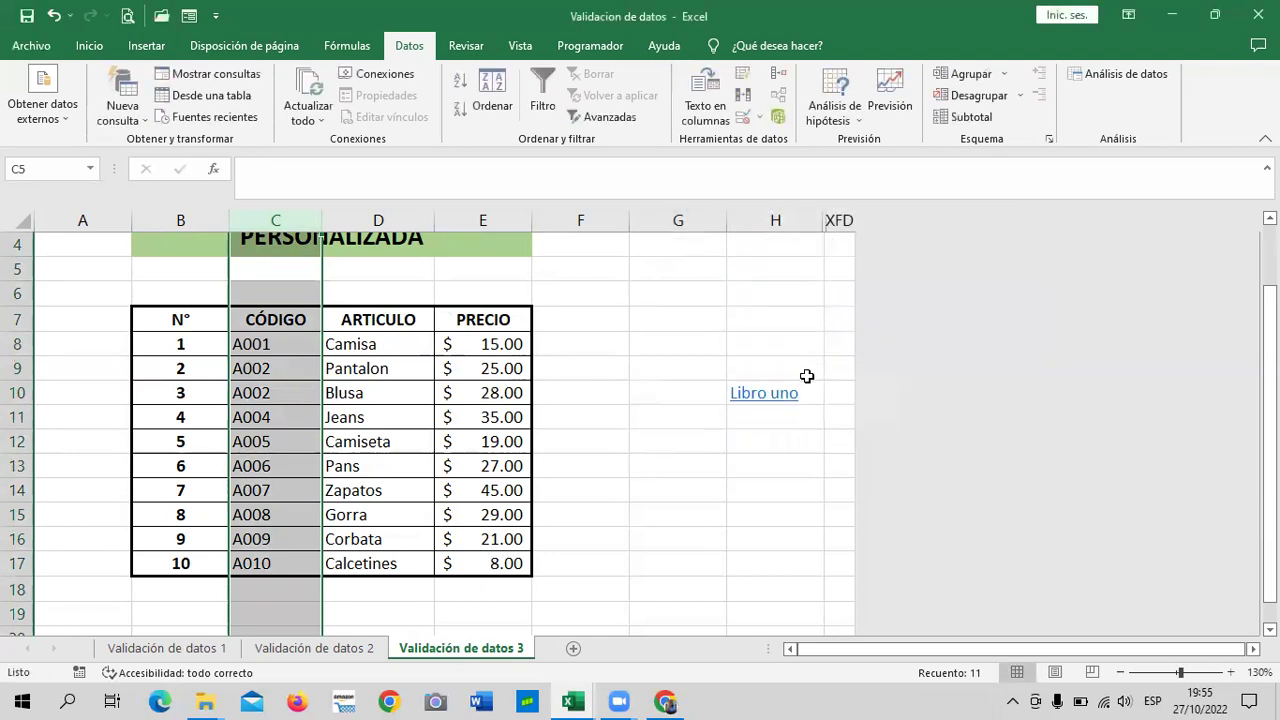
# Step: Change cell C16 from A009 to A007
pyautogui.click(590, 442)
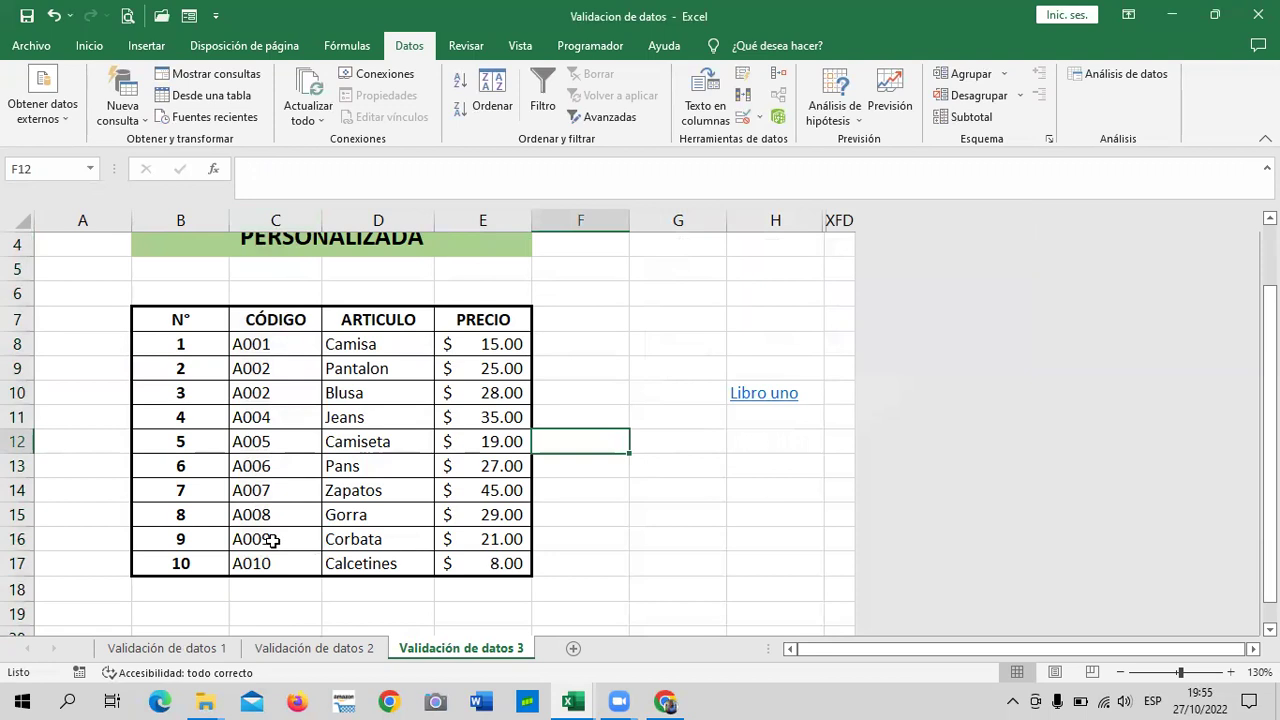
pyautogui.doubleClick(272, 540)
pyautogui.press('BackSpace')
pyautogui.write('7')
pyautogui.press('Return')
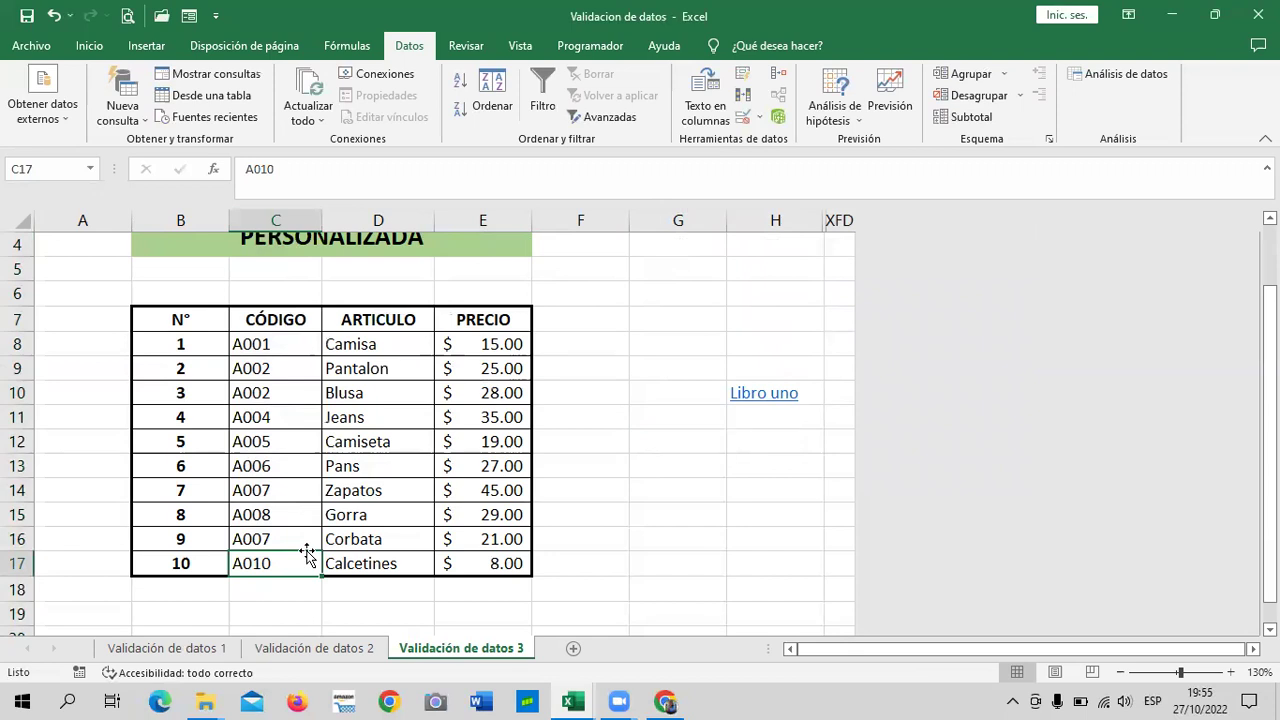
# Step: Test a third A007 in C13, then cancel the rejection so C13 stays A006
pyautogui.click(273, 490)
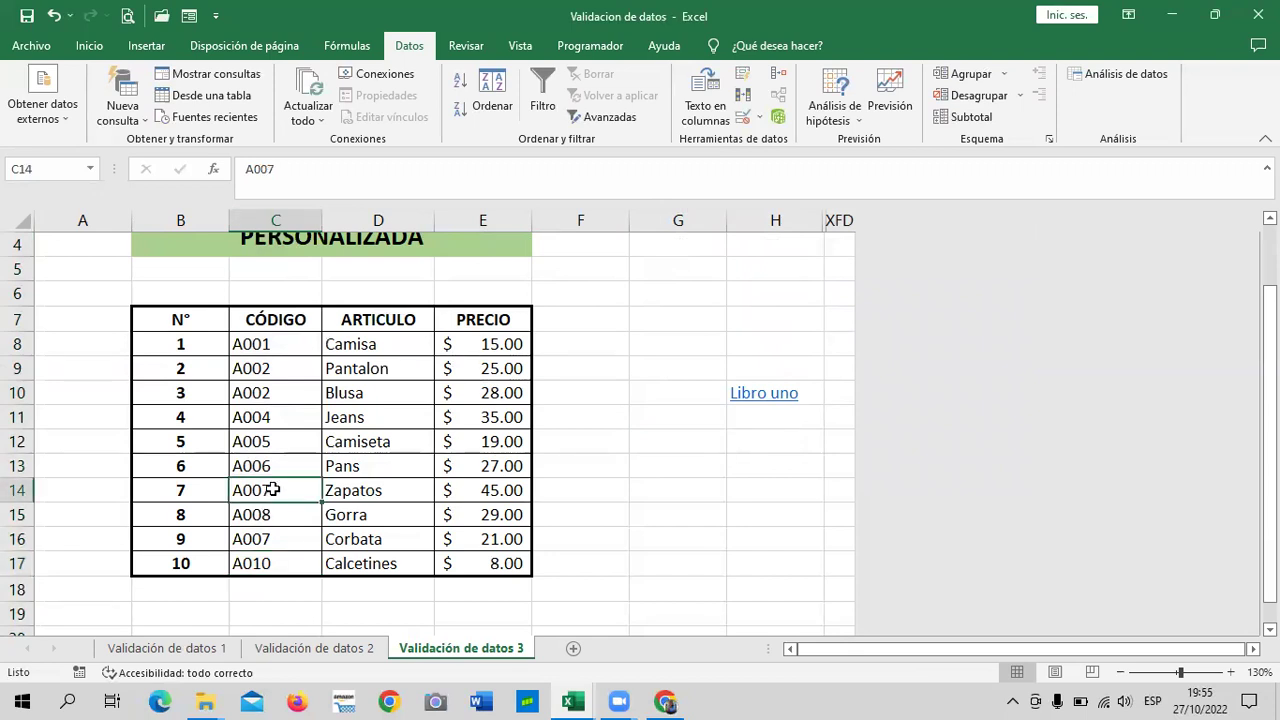
pyautogui.click(276, 466)
pyautogui.doubleClick(277, 466)
pyautogui.press('BackSpace')
pyautogui.write('7')
pyautogui.press('Return')
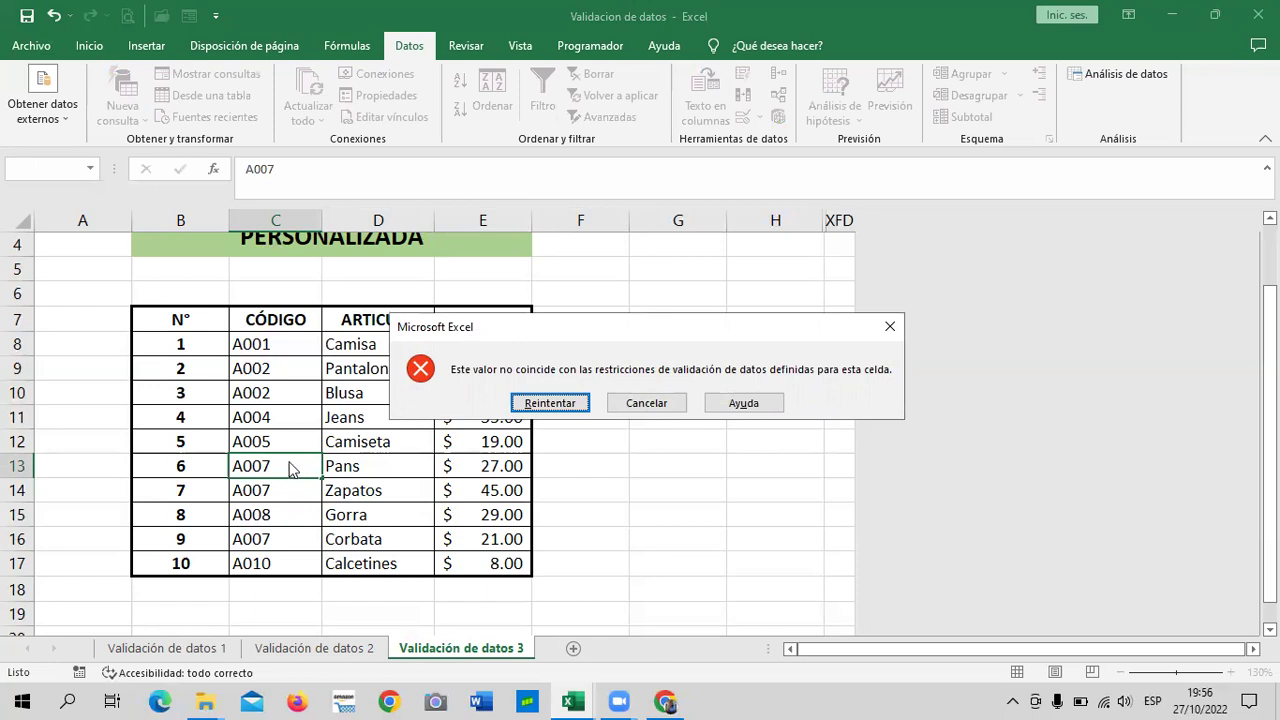
pyautogui.click(646, 403)
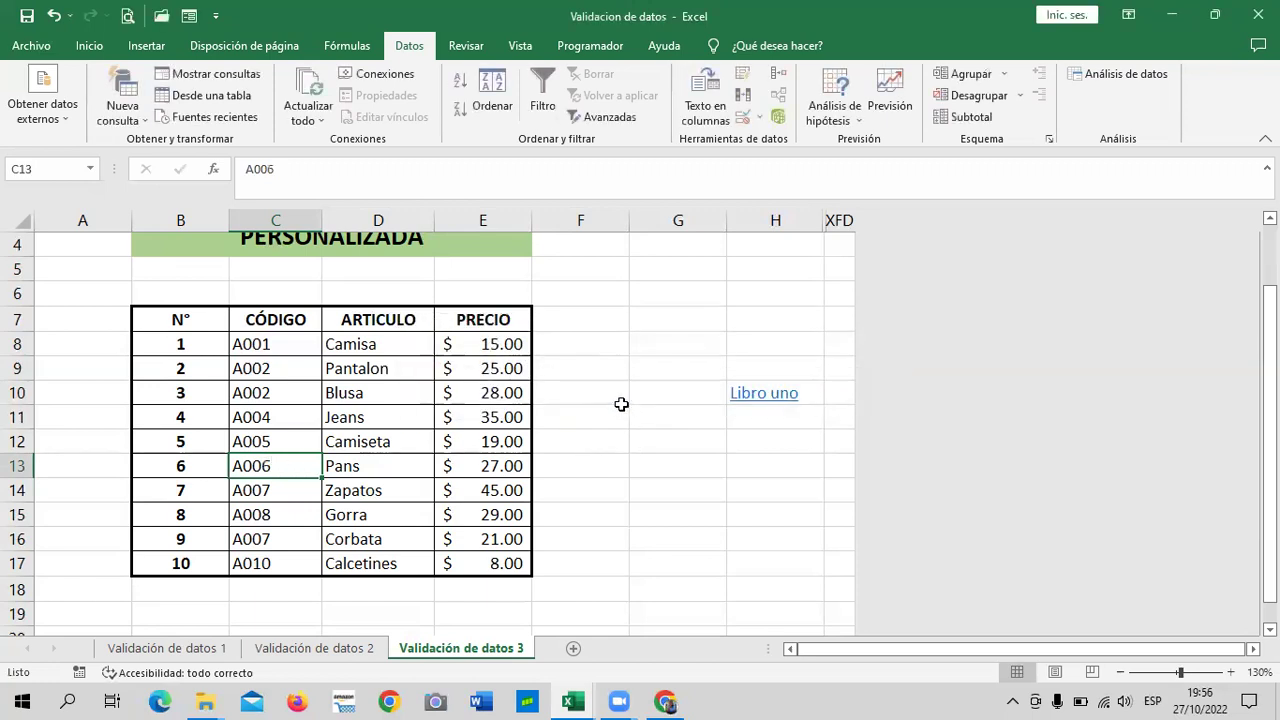
pyautogui.click(276, 494)
# Step: Change the CÓDIGO column's validation formula to end in COUNTIF(...)=1 and accept it
pyautogui.click(303, 224)
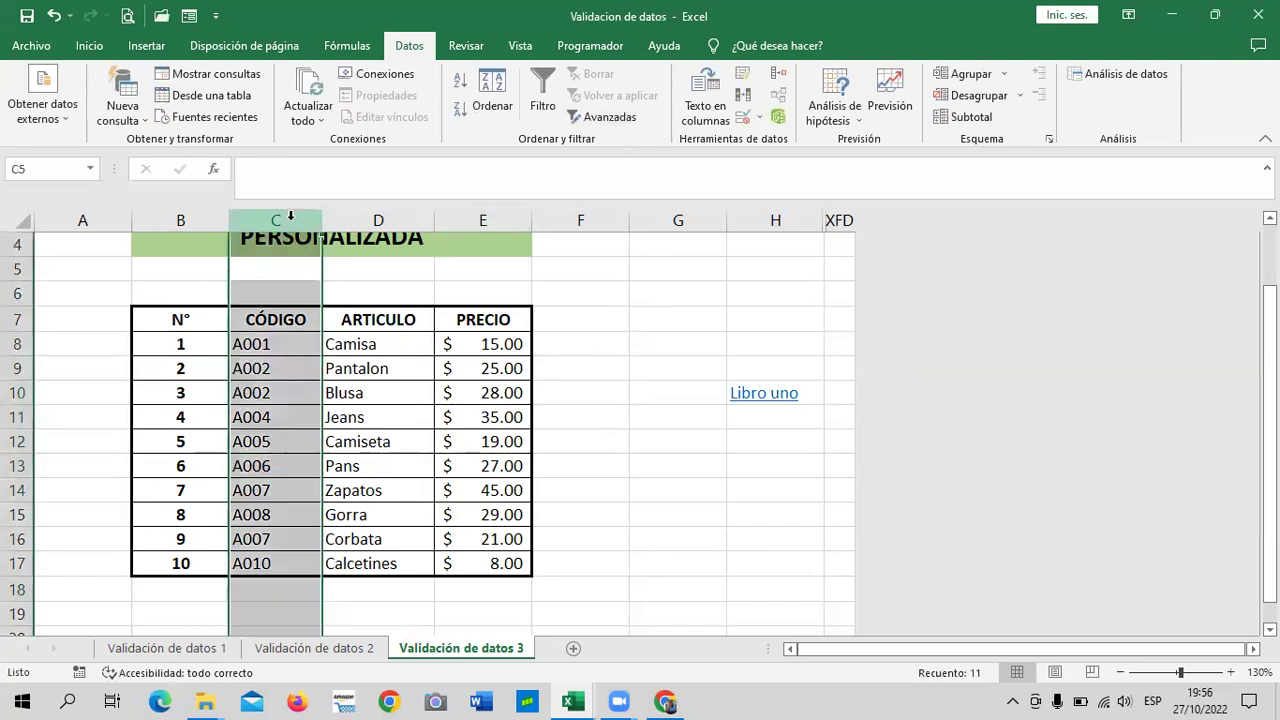
pyautogui.click(742, 116)
pyautogui.click(815, 373)
pyautogui.press('BackSpace')
pyautogui.write('1')
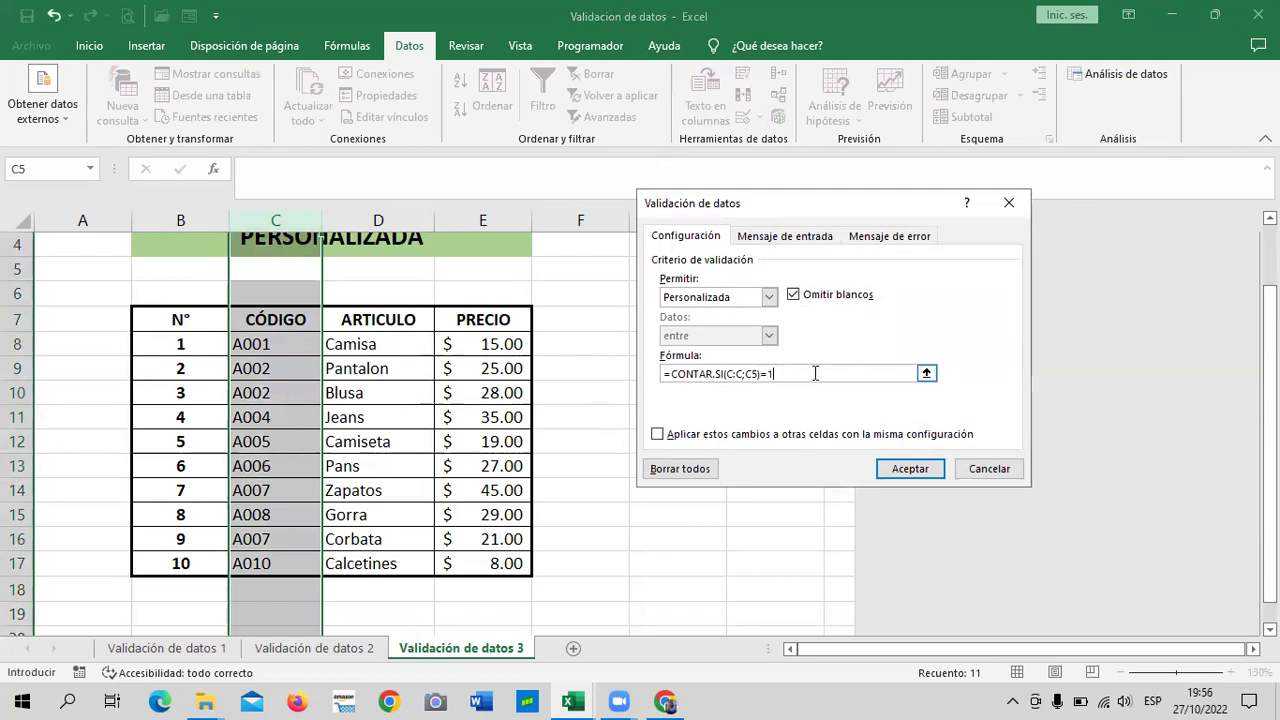
pyautogui.click(926, 472)
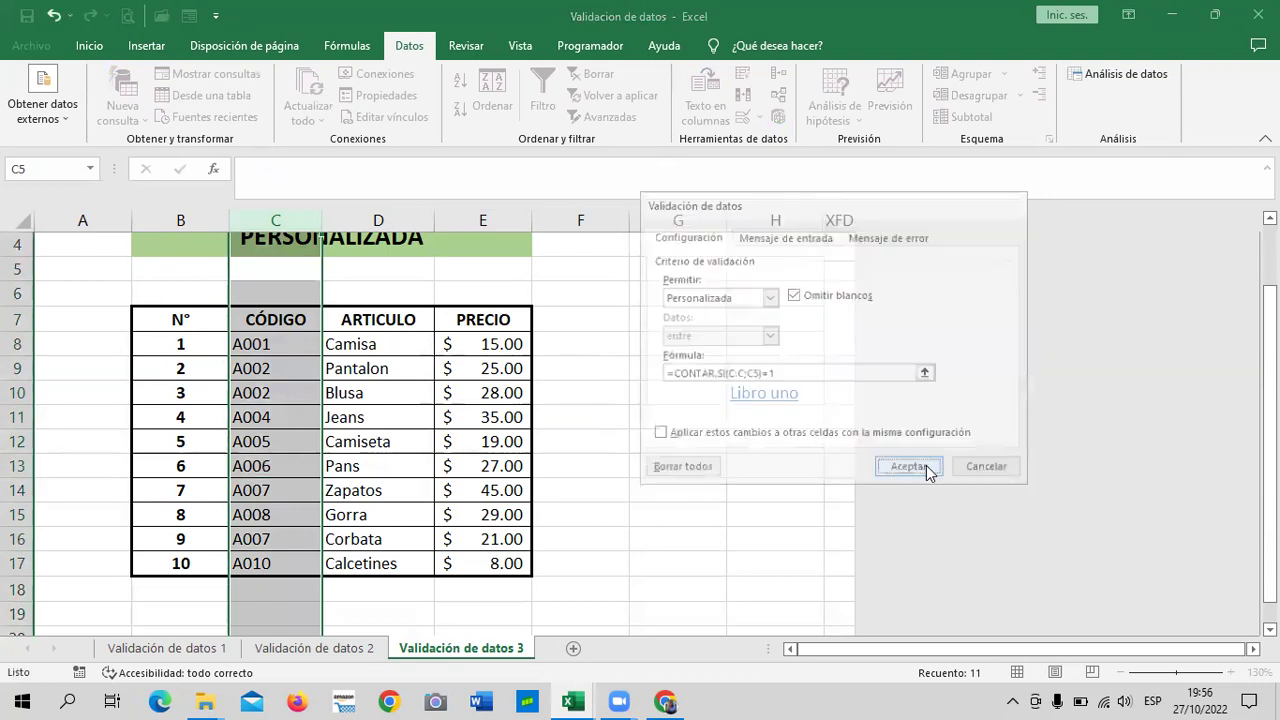
# Step: Inspect the codes in C9, C14 and C16 to compare the repeated entries
pyautogui.click(714, 534)
pyautogui.click(290, 365)
pyautogui.click(276, 536)
pyautogui.click(286, 496)
pyautogui.click(286, 534)
pyautogui.click(286, 490)
pyautogui.click(286, 537)
pyautogui.click(286, 488)
pyautogui.click(297, 543)
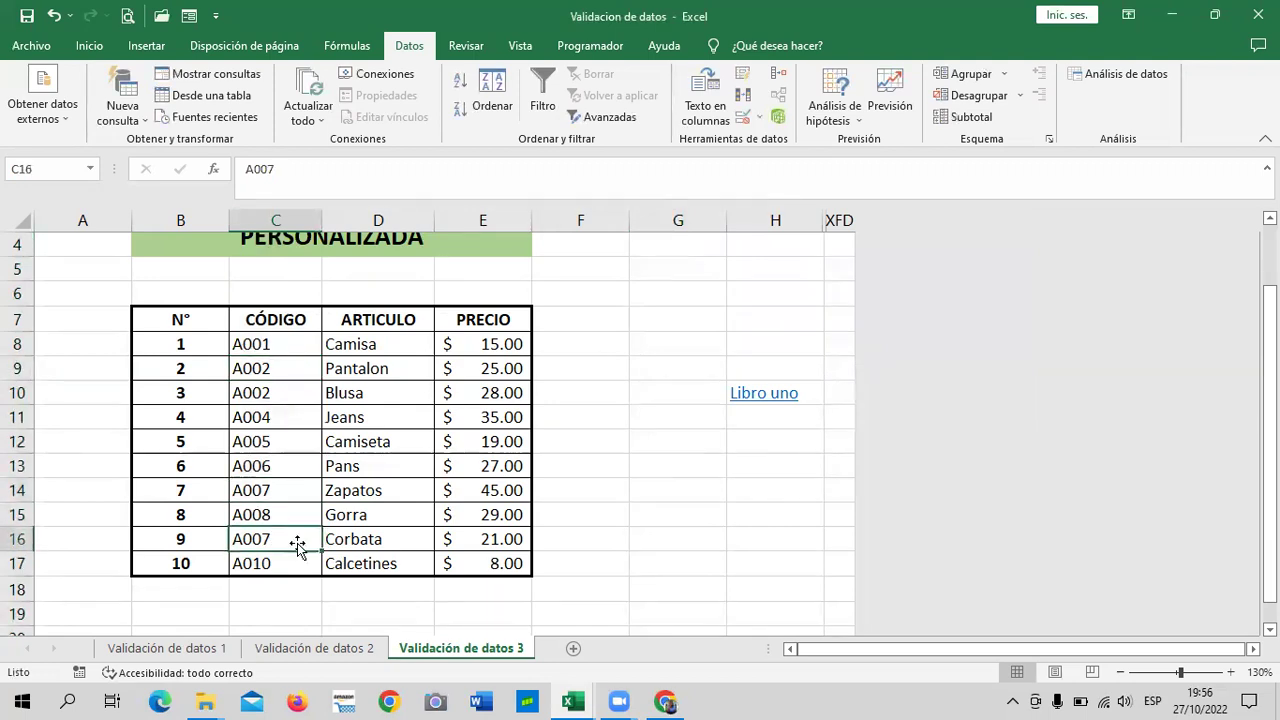
# Step: Circle the invalid duplicate codes in column C, then select the circled A002 cells C9 and C10
pyautogui.click(276, 220)
pyautogui.click(759, 121)
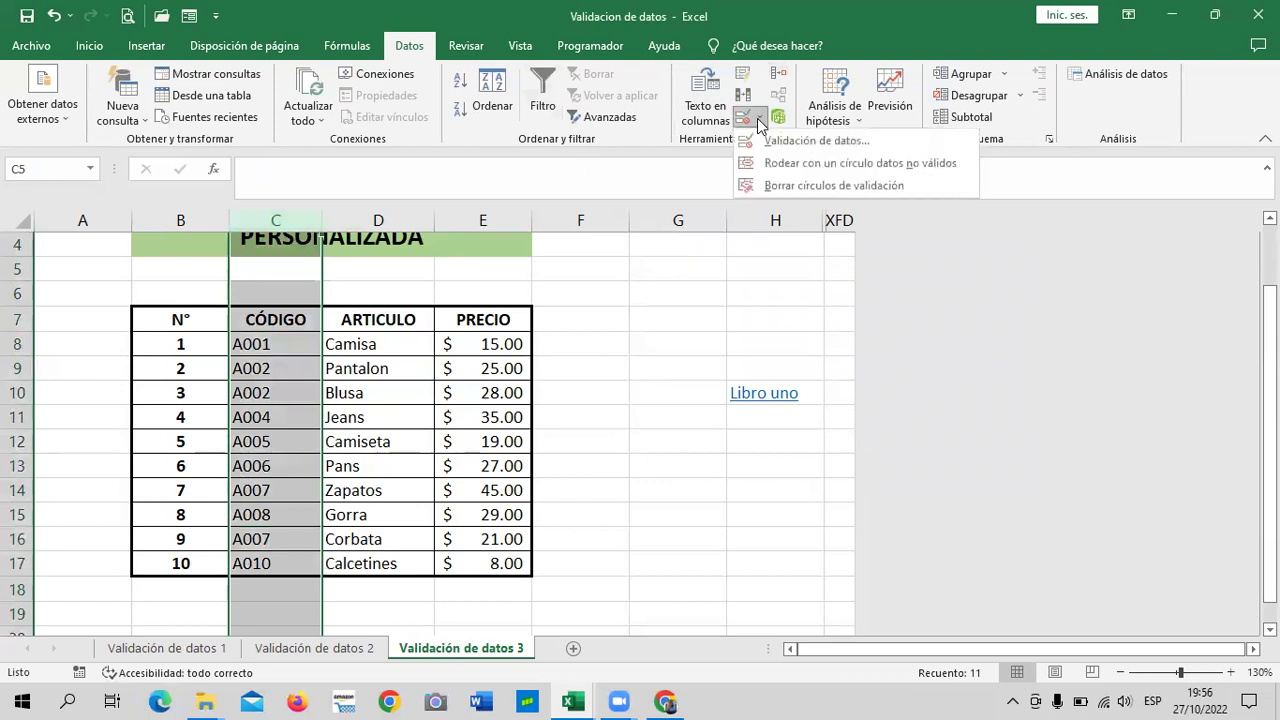
pyautogui.click(787, 163)
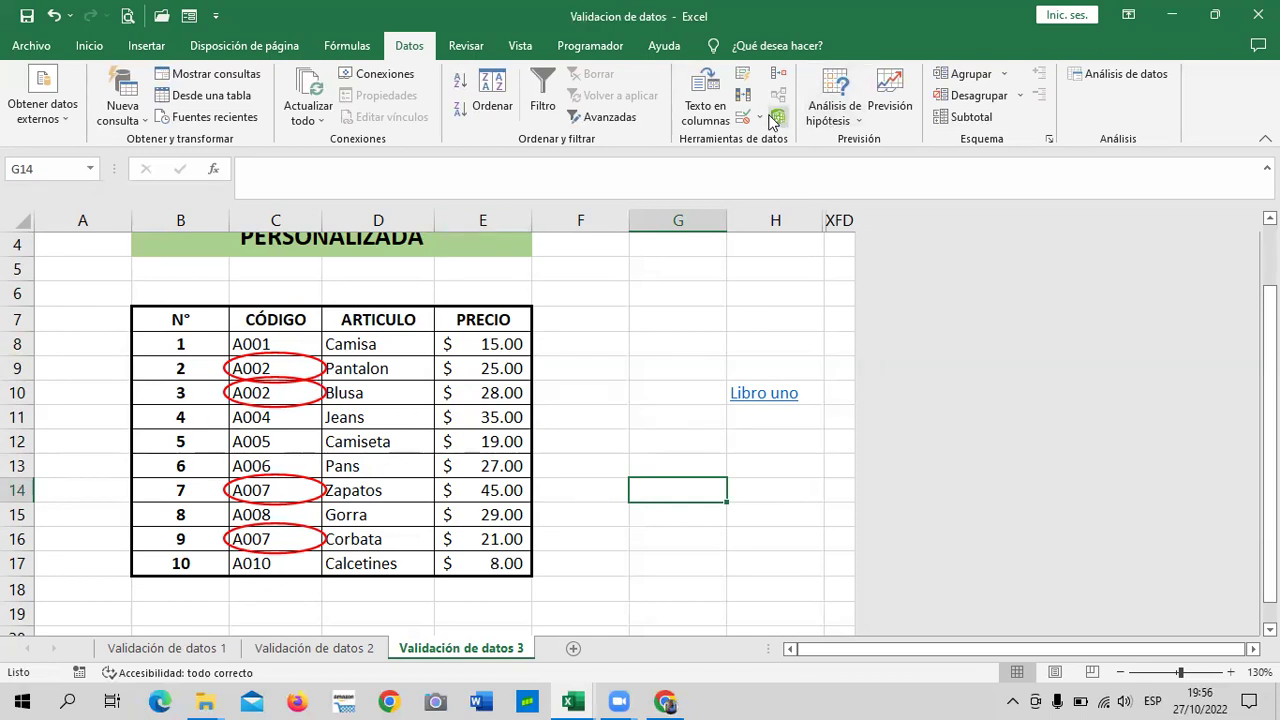
pyautogui.click(284, 367)
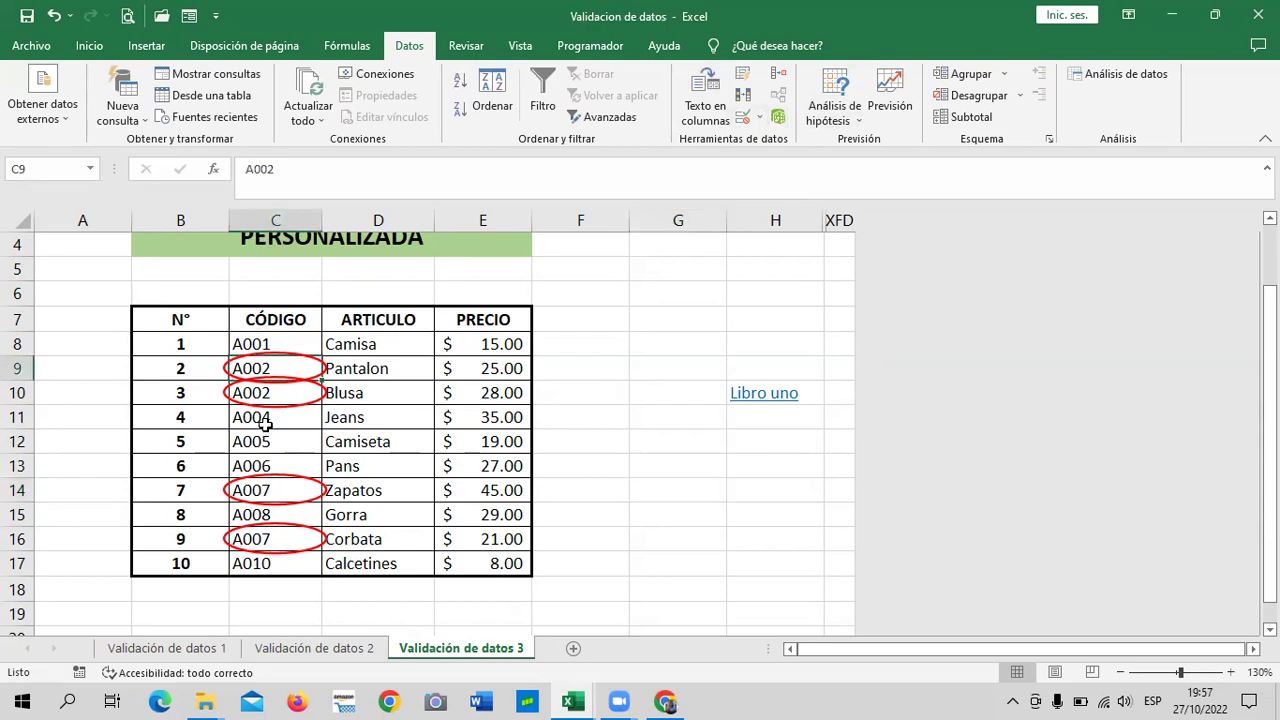
pyautogui.click(306, 386)
# Step: Remove the validation circles and change the duplicate code in C10 to A003
pyautogui.click(762, 117)
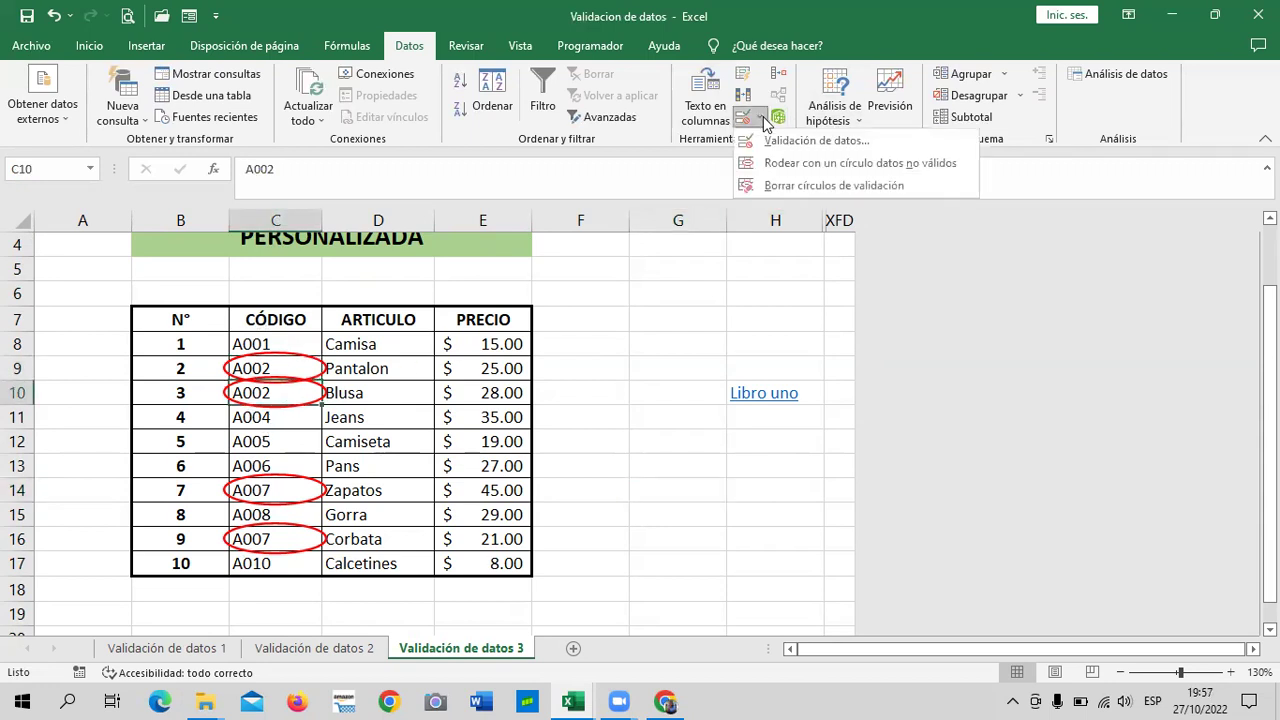
pyautogui.click(785, 188)
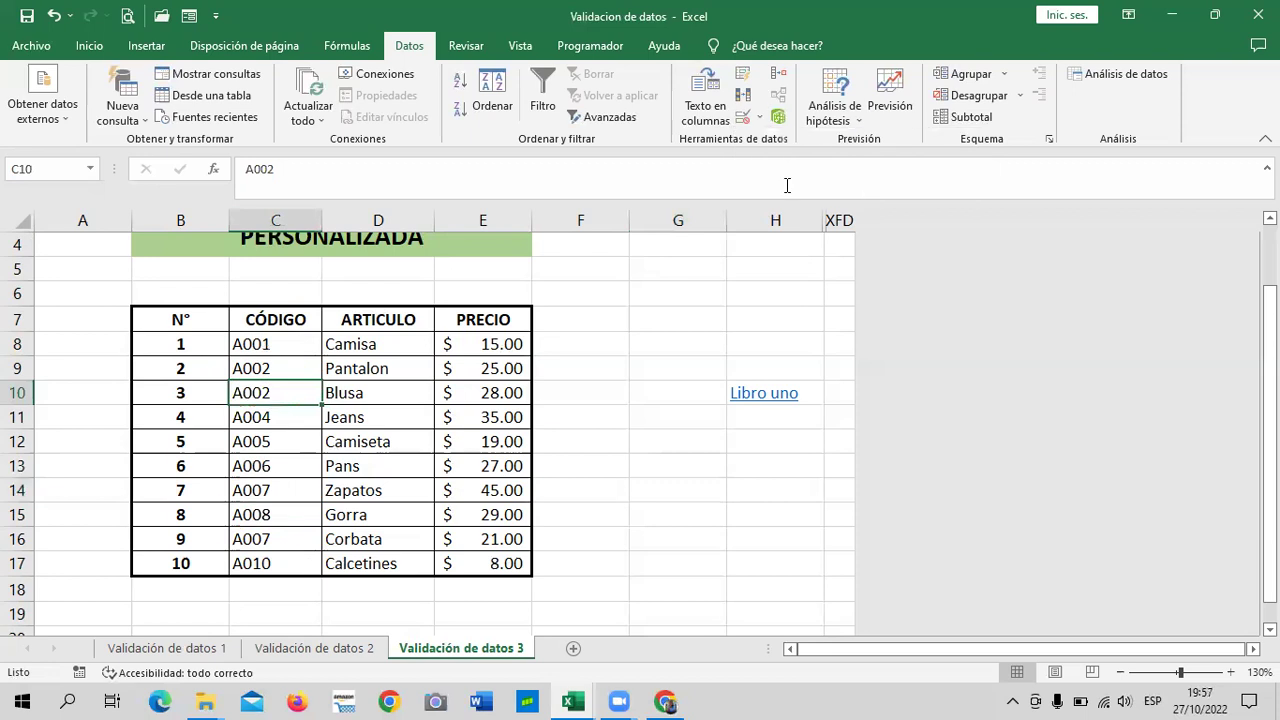
pyautogui.click(642, 424)
pyautogui.doubleClick(306, 388)
pyautogui.press('BackSpace')
pyautogui.write('3')
pyautogui.press('Return')
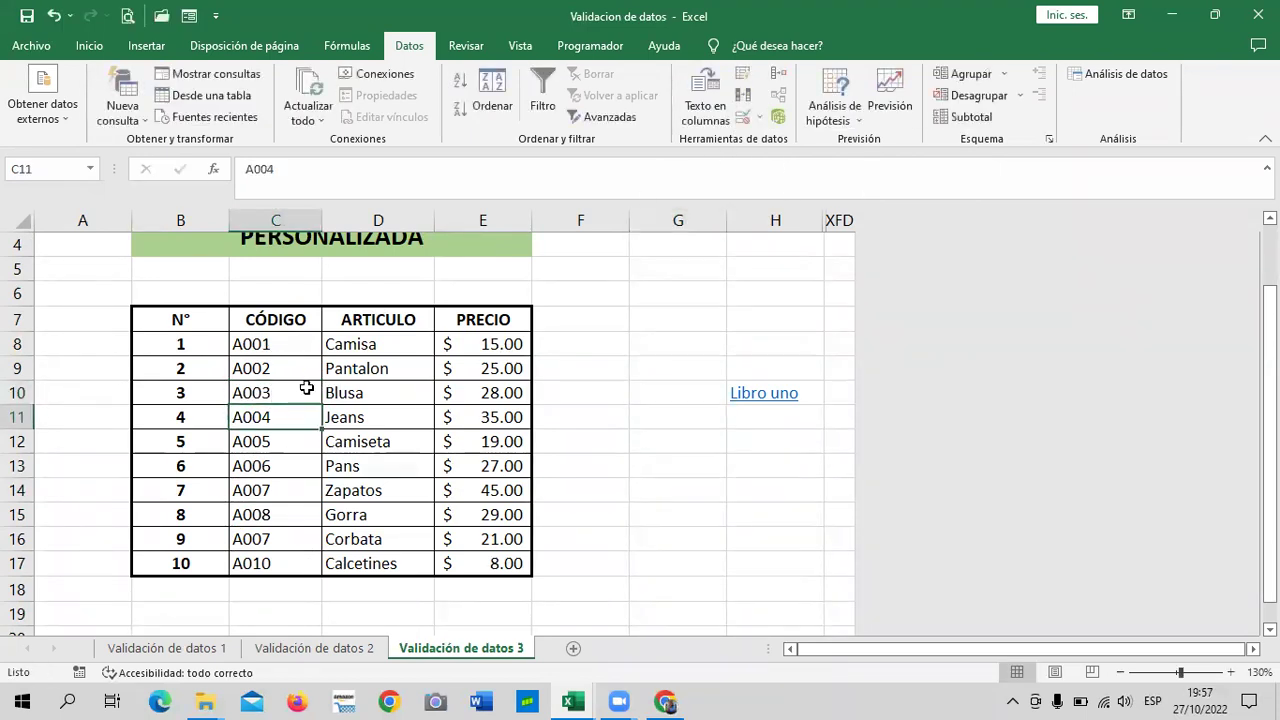
# Step: Change the second A007 in C16 to A009
pyautogui.click(283, 489)
pyautogui.click(274, 537)
pyautogui.doubleClick(281, 542)
pyautogui.press('BackSpace')
pyautogui.write('9')
pyautogui.press('Return')
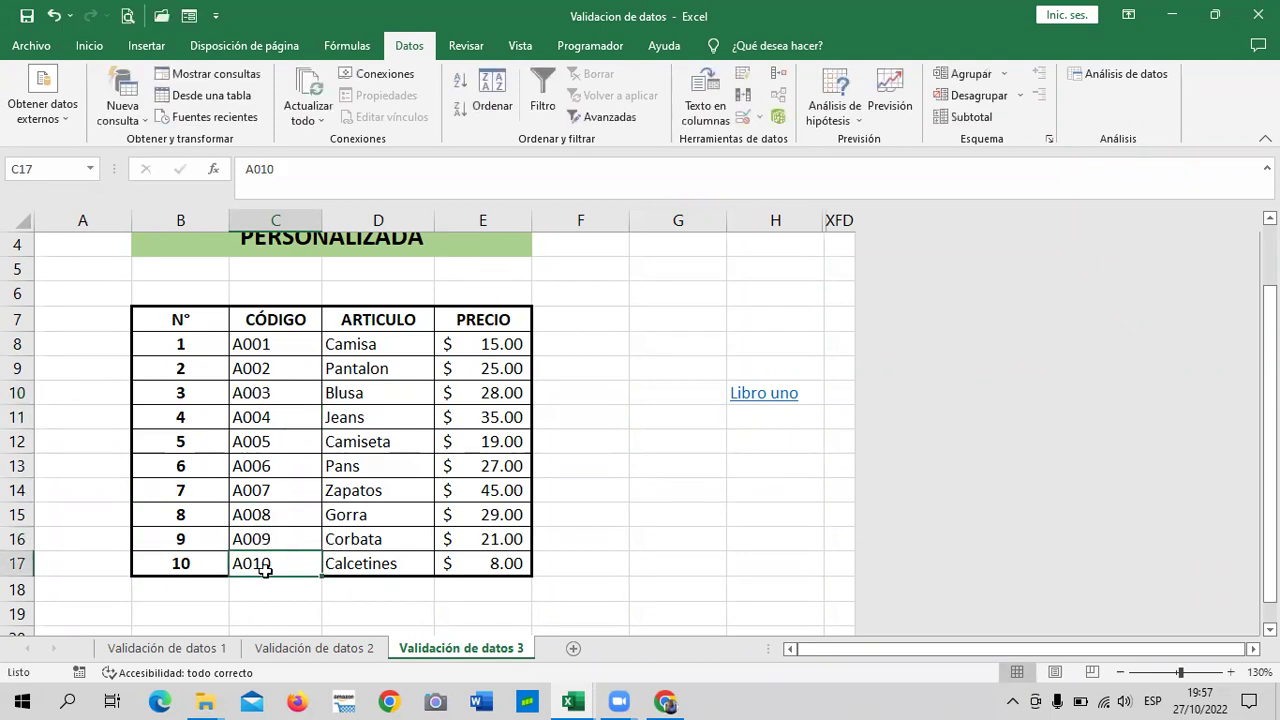
# Step: Try entering the duplicate A006 in C14 and cancel the rejected entry
pyautogui.doubleClick(276, 490)
pyautogui.press('BackSpace')
pyautogui.write('6')
pyautogui.press('Return')
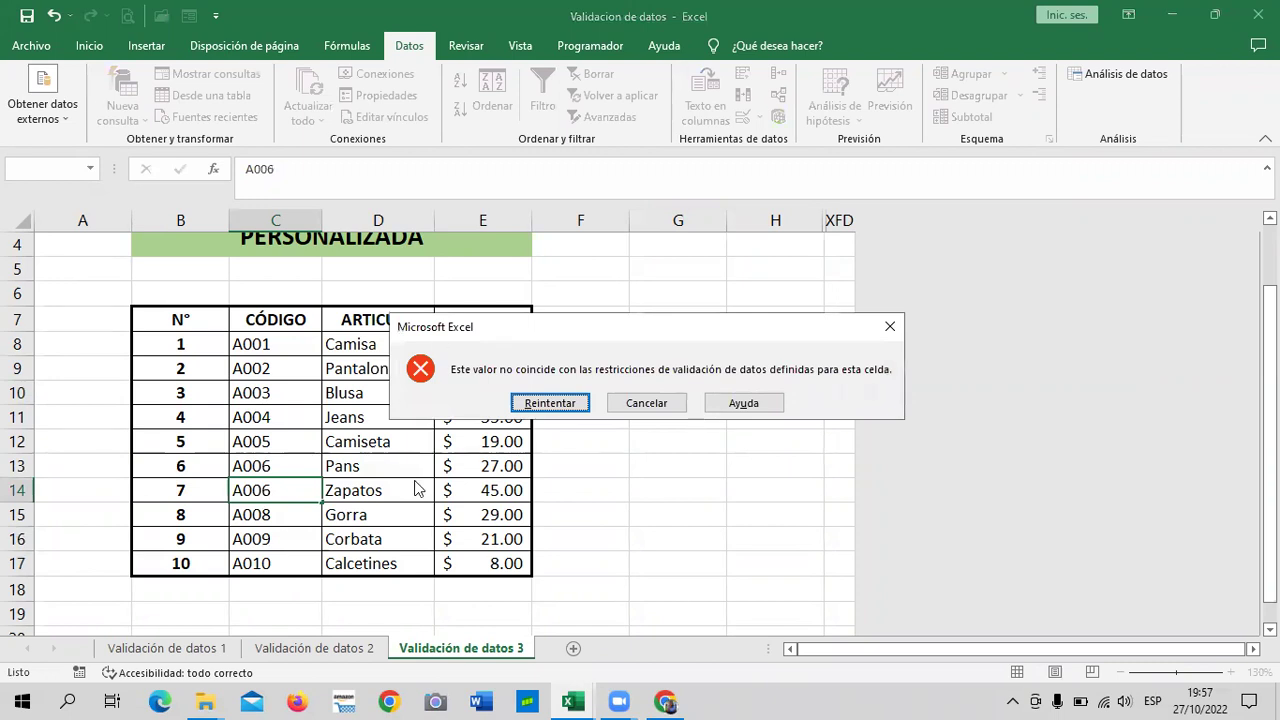
pyautogui.click(660, 407)
pyautogui.click(620, 489)
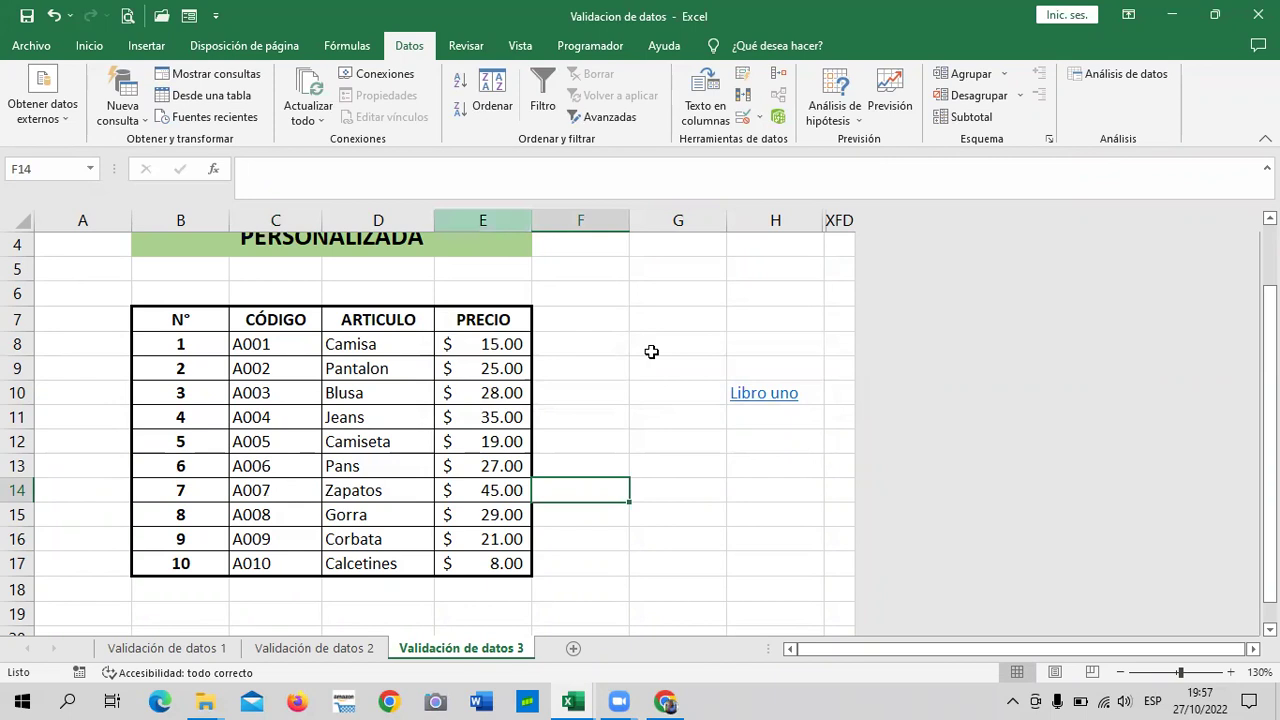
pyautogui.click(614, 340)
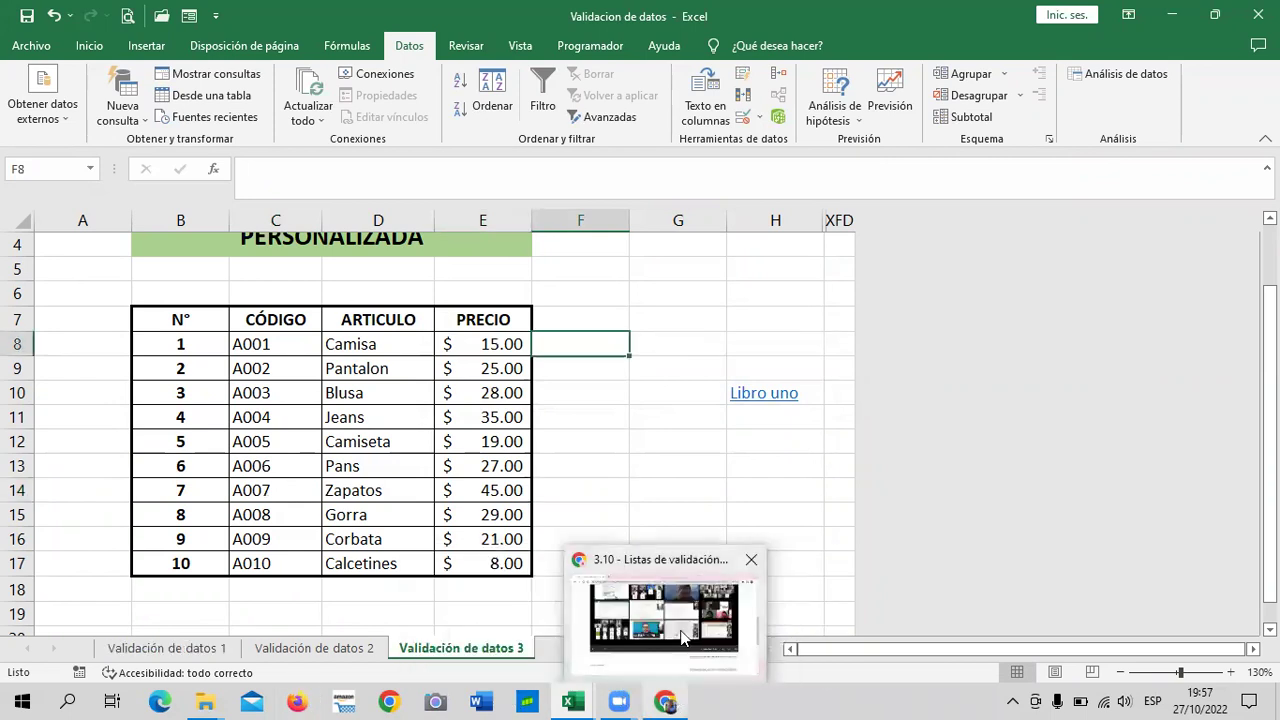
pyautogui.click(665, 702)
# Step: Open the 3.11 Laboratorio unit and scroll through its graded quiz questions
pyautogui.scroll(3, 766, 371)
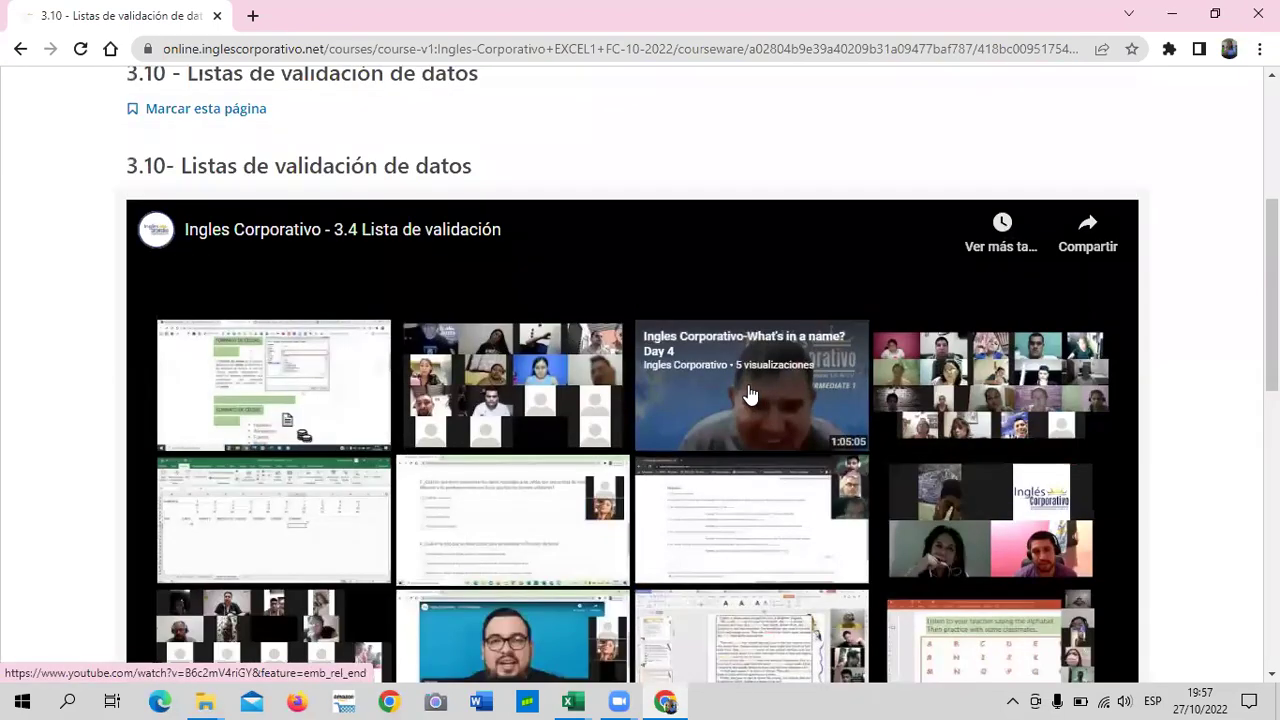
pyautogui.scroll(3, 755, 392)
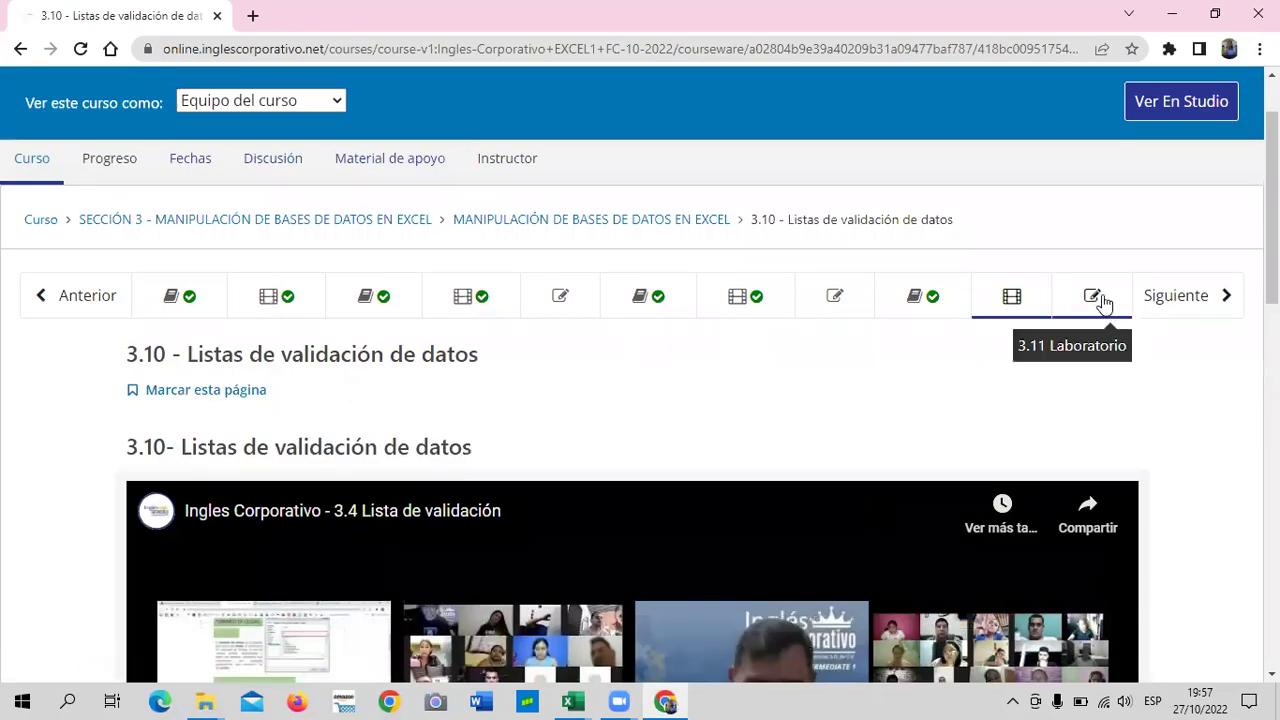
pyautogui.click(1095, 298)
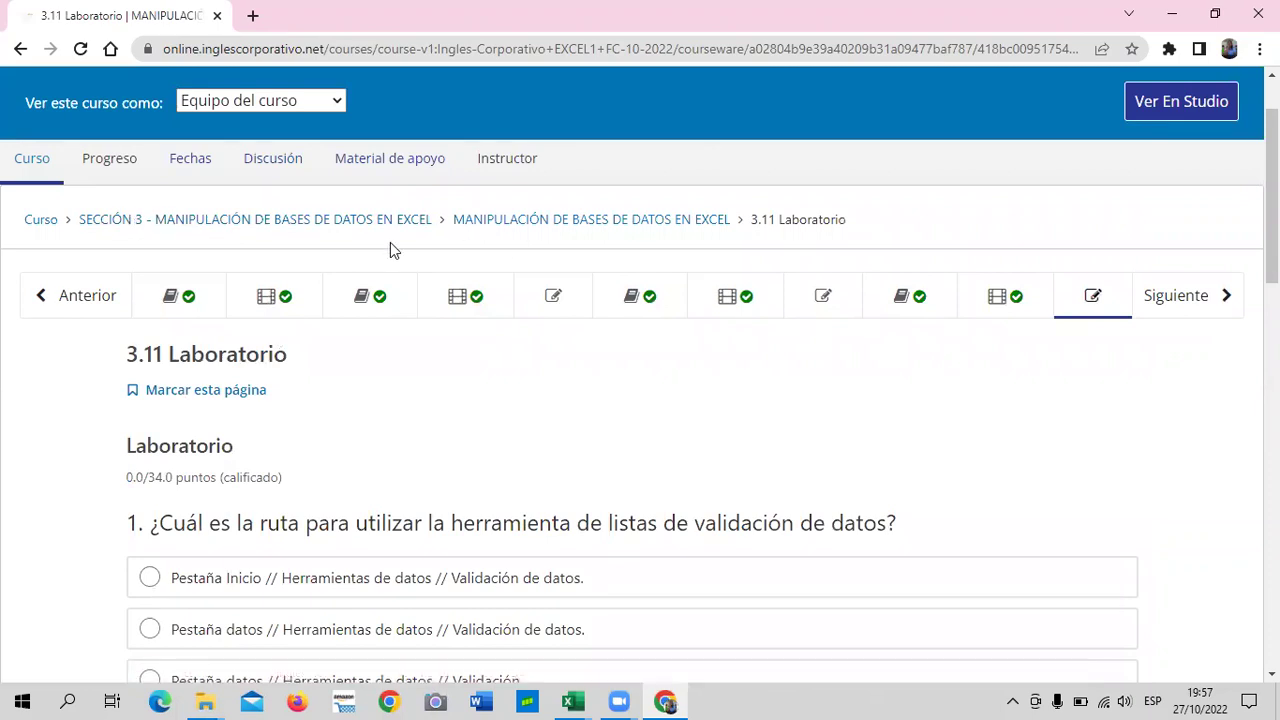
pyautogui.scroll(-1, 585, 376)
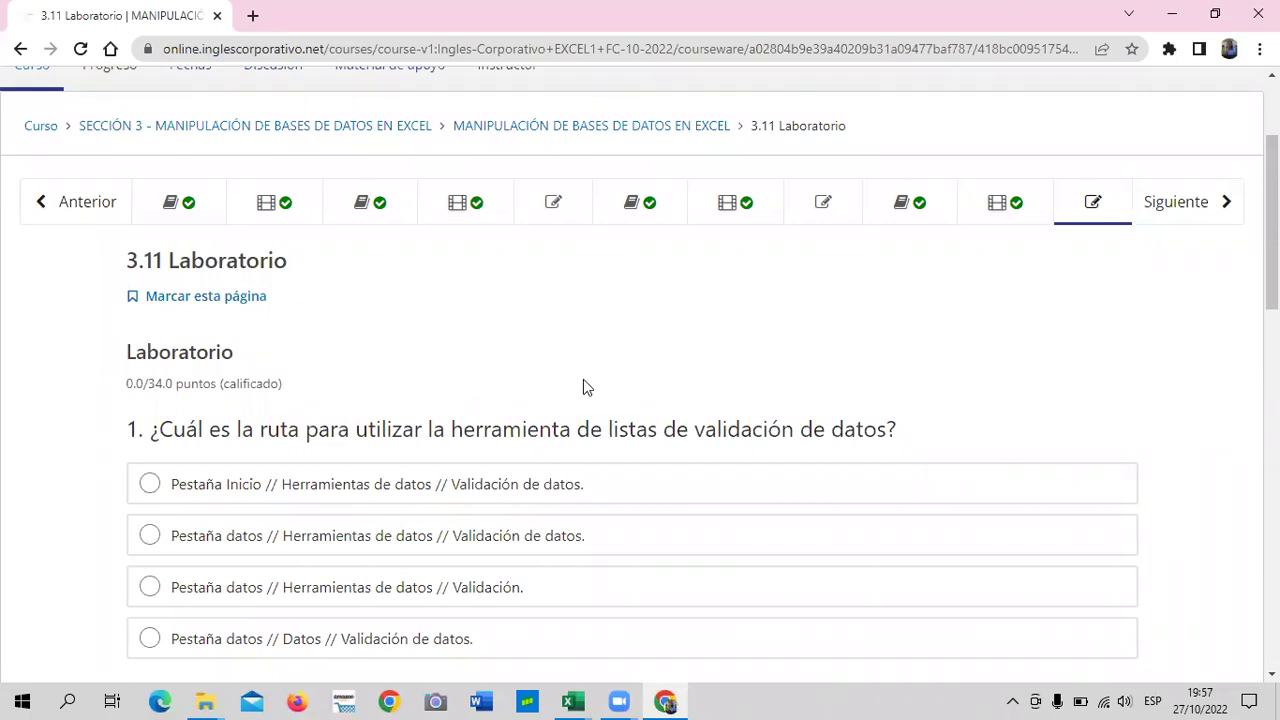
pyautogui.scroll(-3, 580, 380)
pyautogui.scroll(-3, 578, 390)
pyautogui.scroll(-2, 543, 397)
pyautogui.scroll(-1, 510, 415)
pyautogui.scroll(-2, 486, 432)
pyautogui.scroll(3, 480, 430)
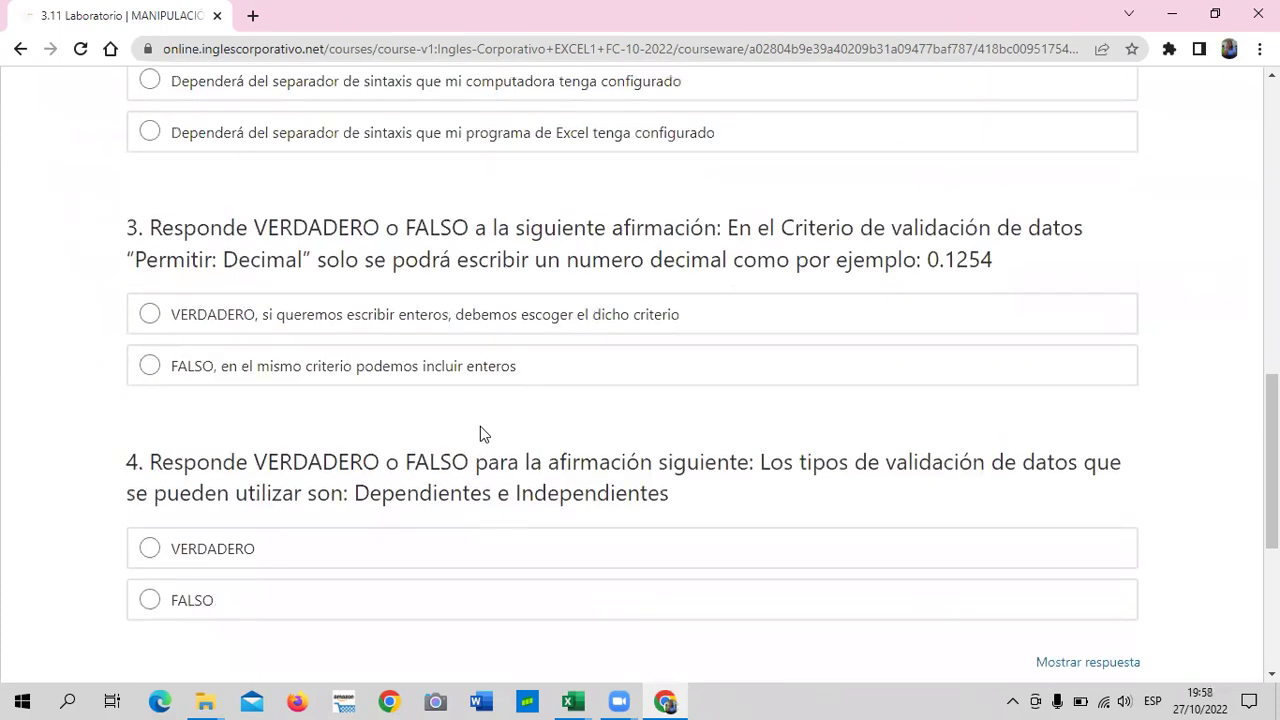
pyautogui.scroll(3, 480, 430)
pyautogui.scroll(3, 476, 431)
pyautogui.scroll(1, 474, 431)
pyautogui.scroll(1, 474, 431)
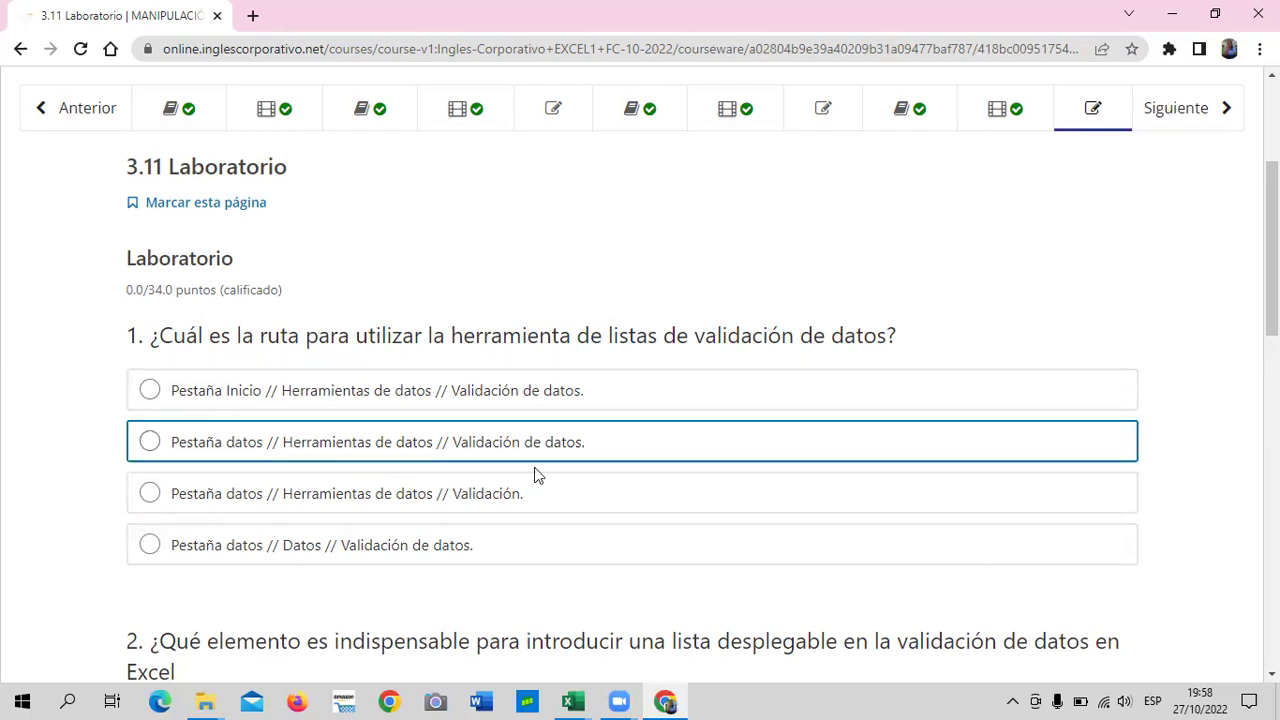
# Step: Answer question 1 with 'Pestaña datos // Herramientas de datos // Validación de datos.'
pyautogui.click(149, 446)
pyautogui.scroll(-3, 357, 477)
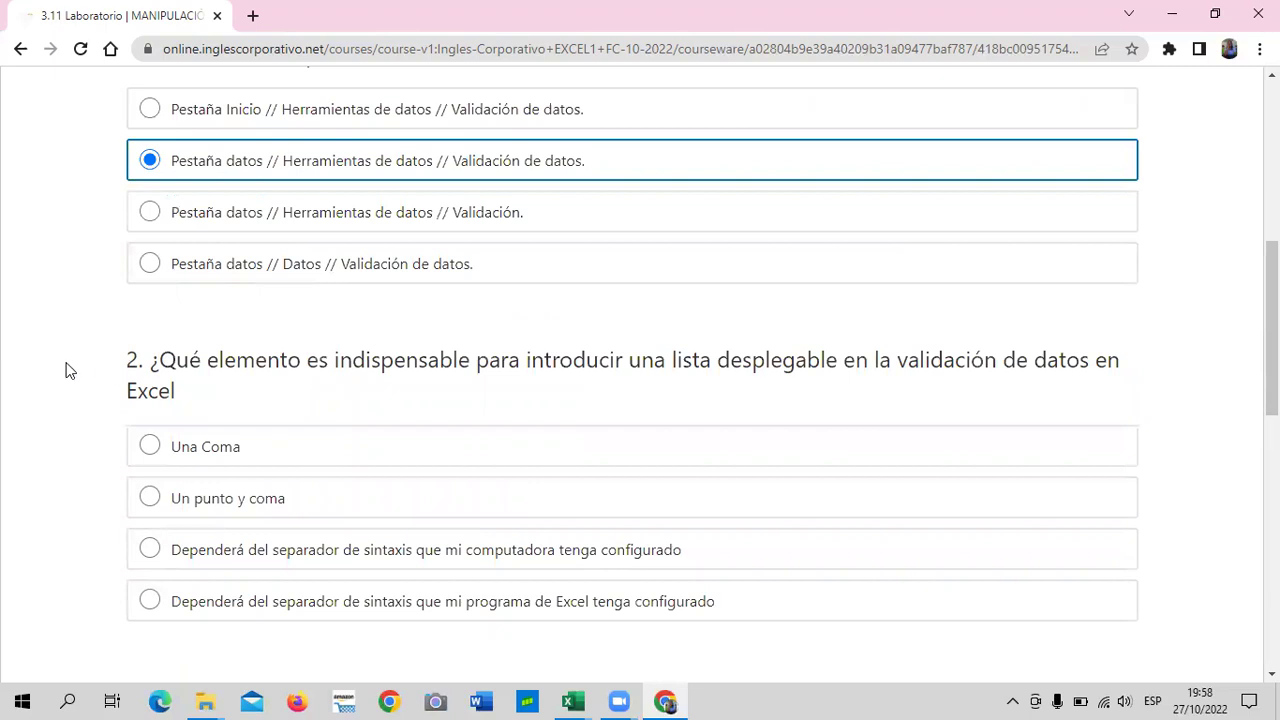
pyautogui.scroll(-1, 100, 395)
# Step: Answer question 2 with the separator configured in Excel, replacing the semicolon choice
pyautogui.click(151, 418)
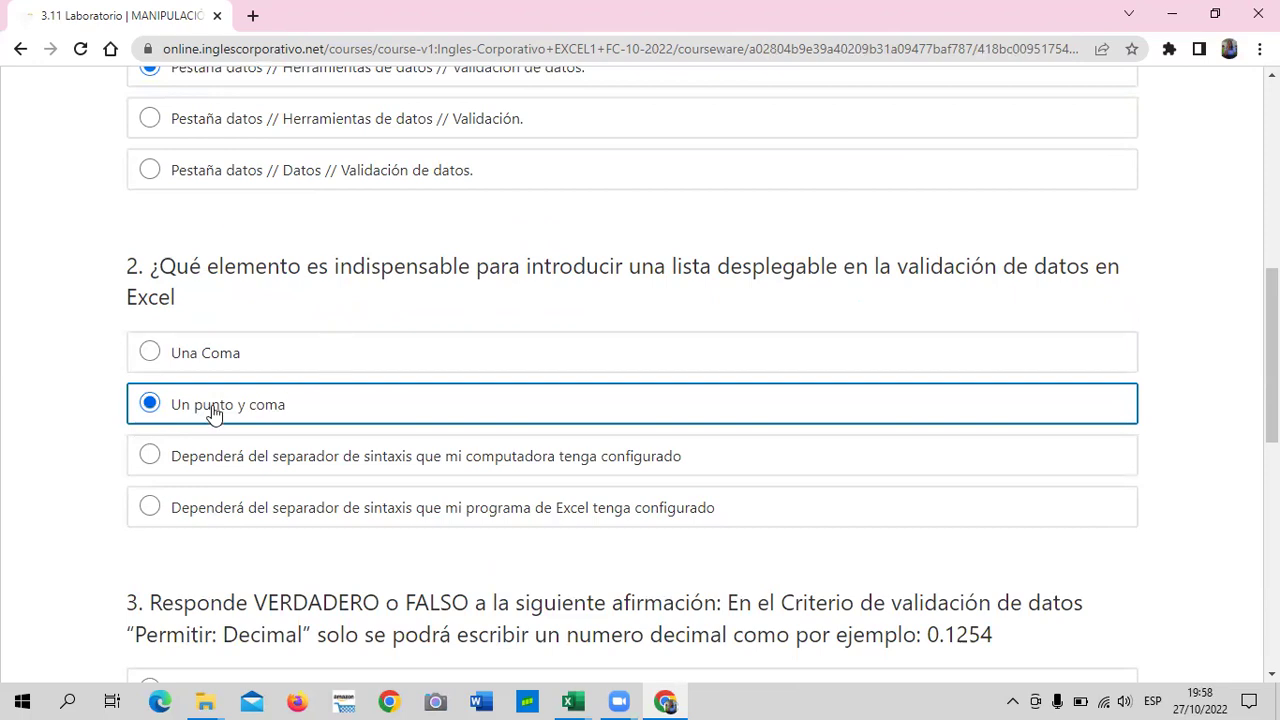
pyautogui.click(151, 506)
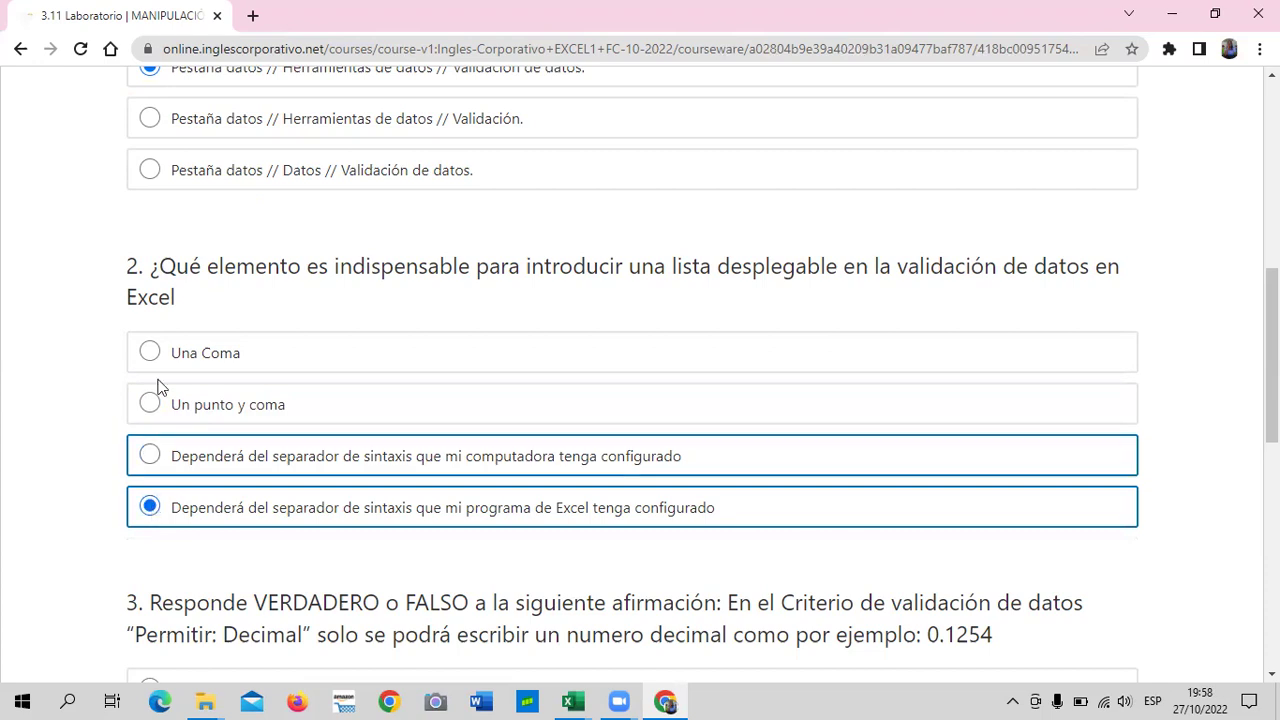
pyautogui.scroll(-1, 244, 480)
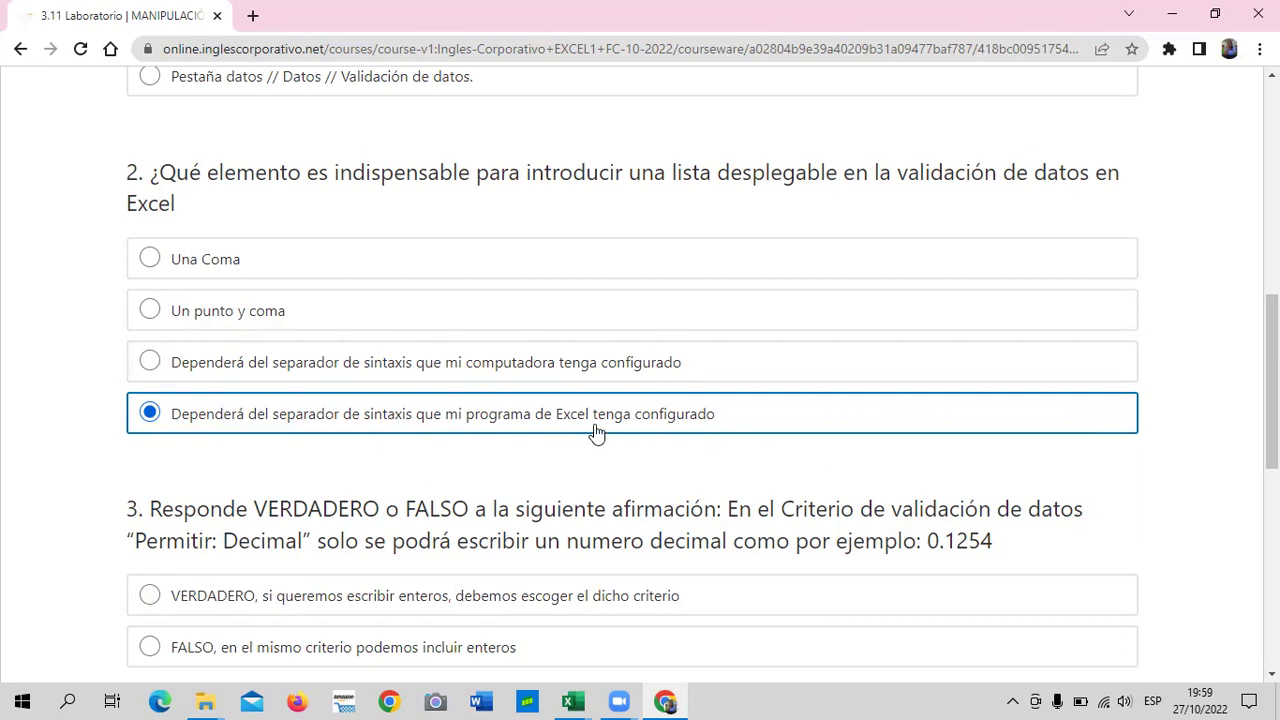
pyautogui.scroll(-2, 595, 432)
pyautogui.scroll(-1, 590, 434)
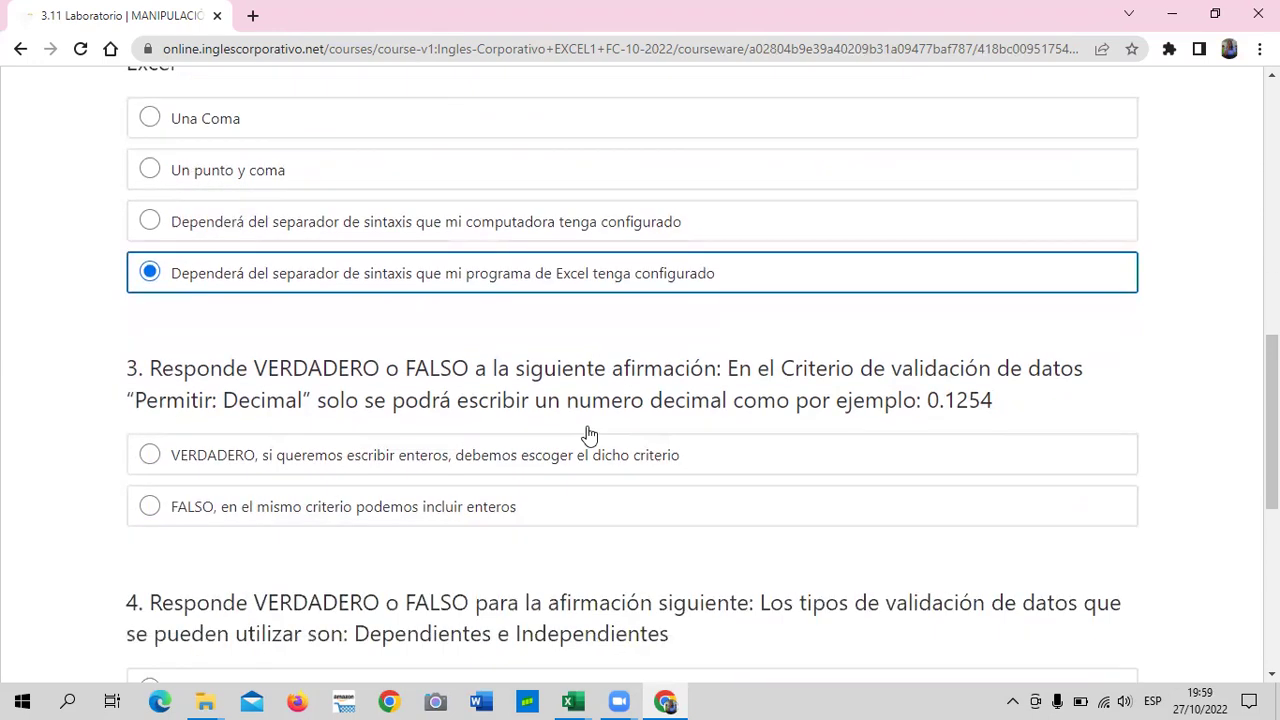
pyautogui.scroll(-1, 587, 435)
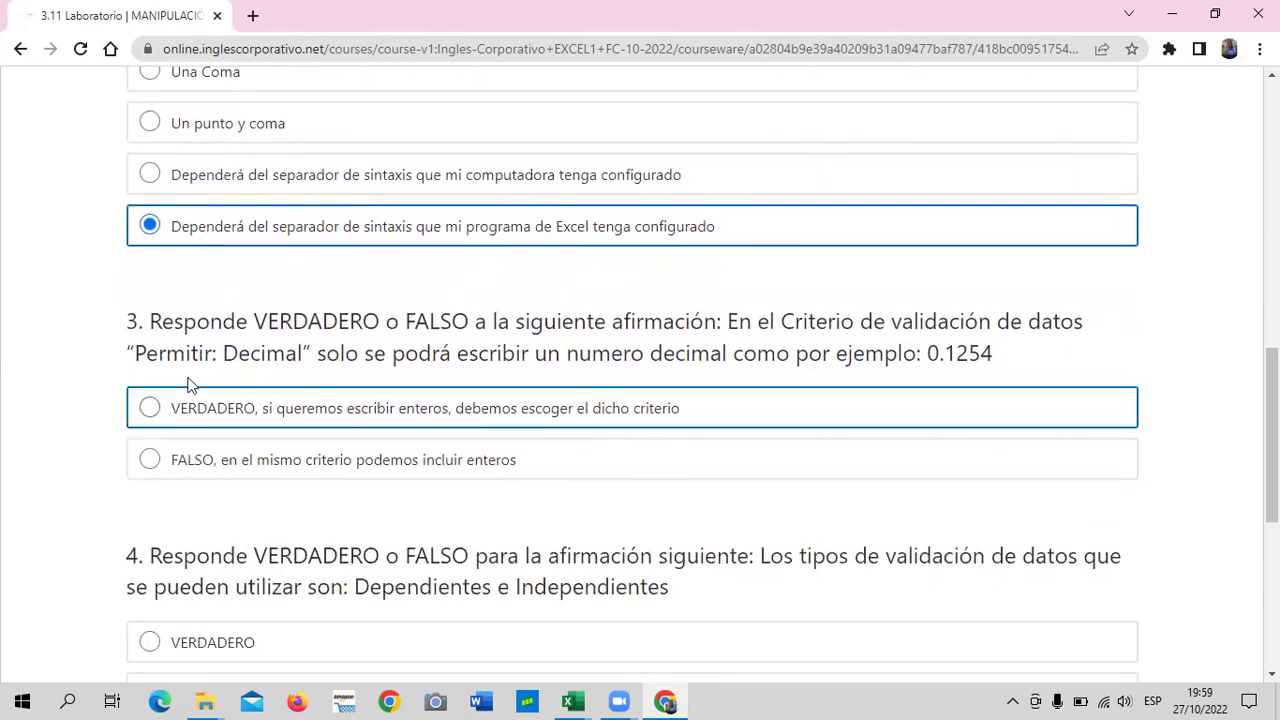
pyautogui.scroll(-1, 32, 312)
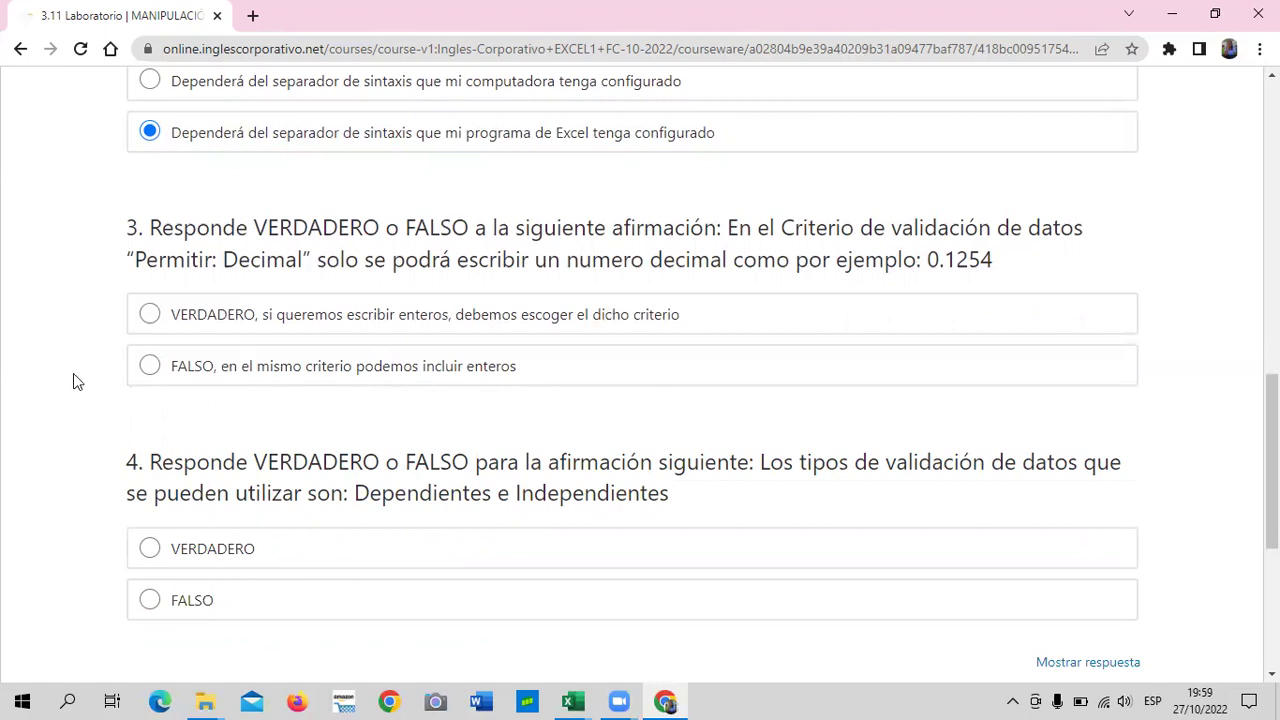
# Step: Answer question 3 with FALSO and question 4 with VERDADERO
pyautogui.click(149, 366)
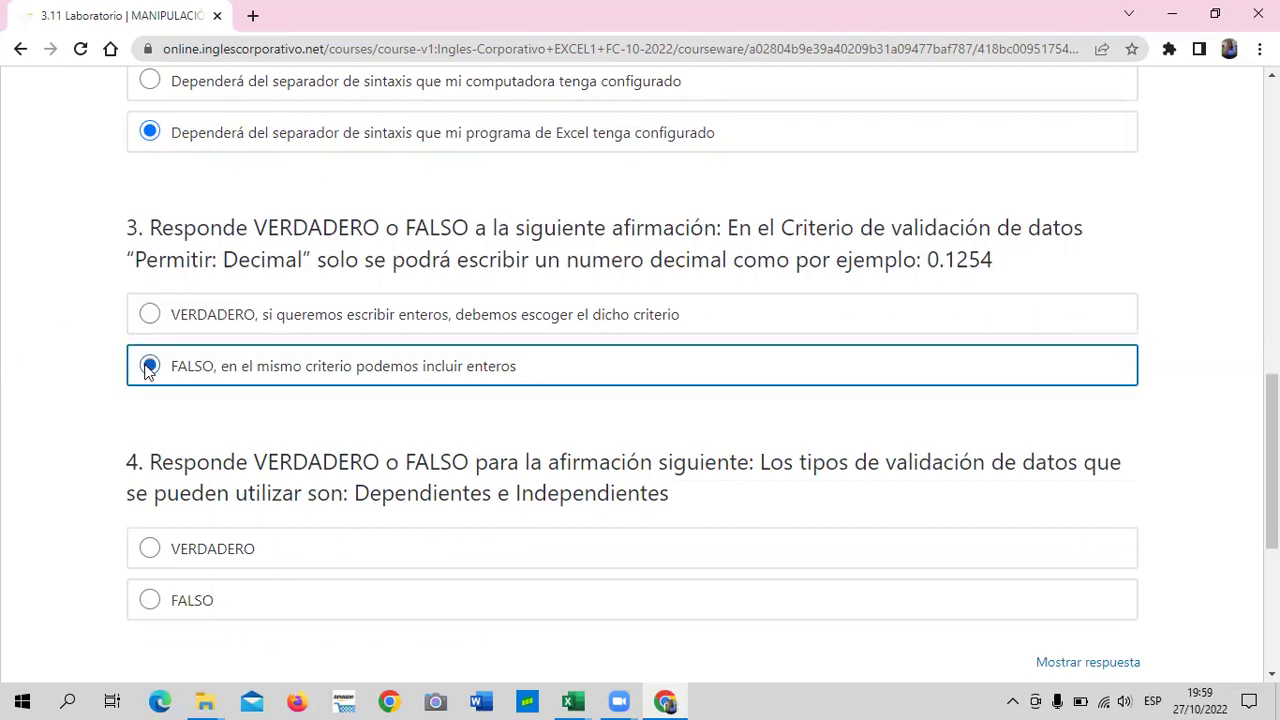
pyautogui.scroll(-2, 177, 314)
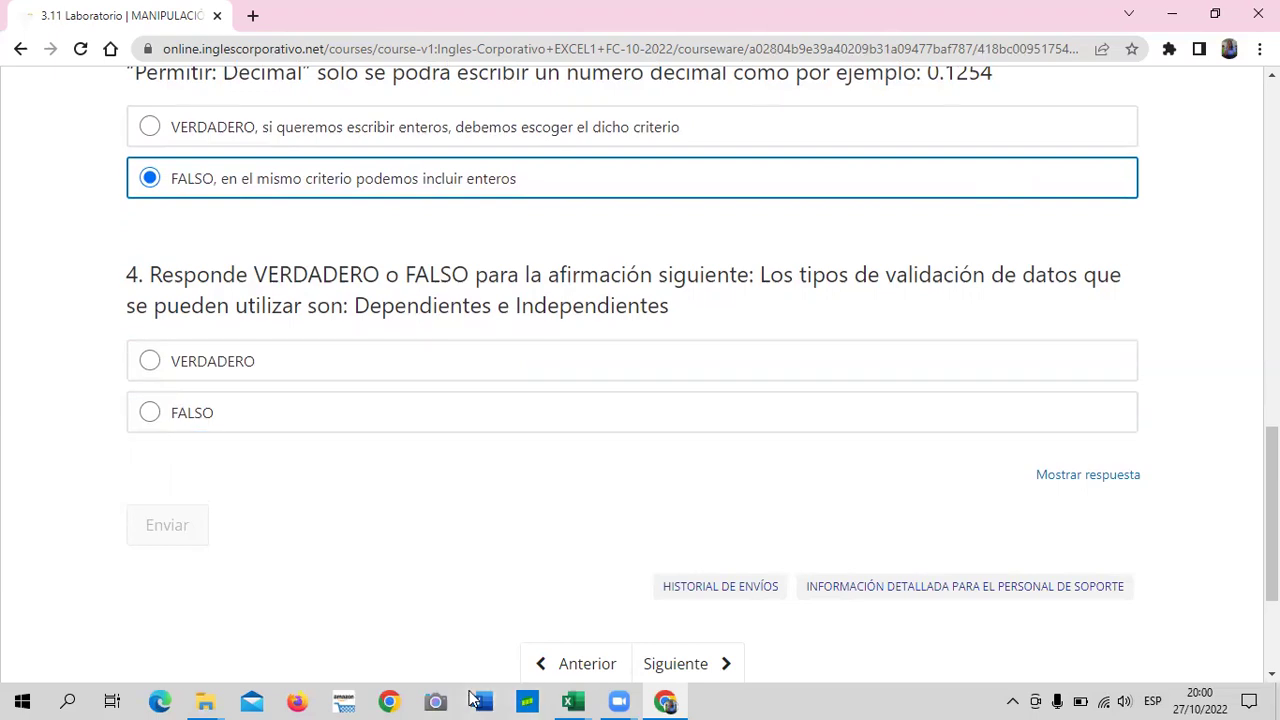
pyautogui.click(148, 363)
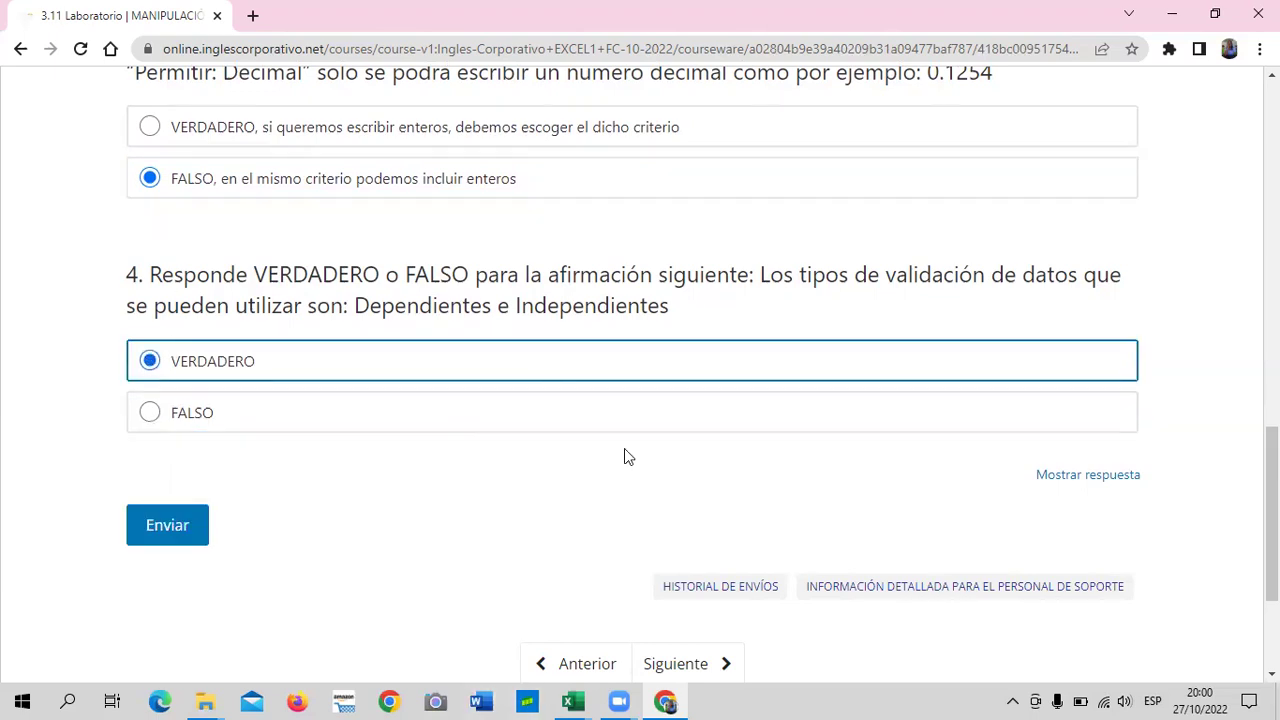
# Step: Reveal the quiz answers and review them, all marked correct
pyautogui.click(1079, 468)
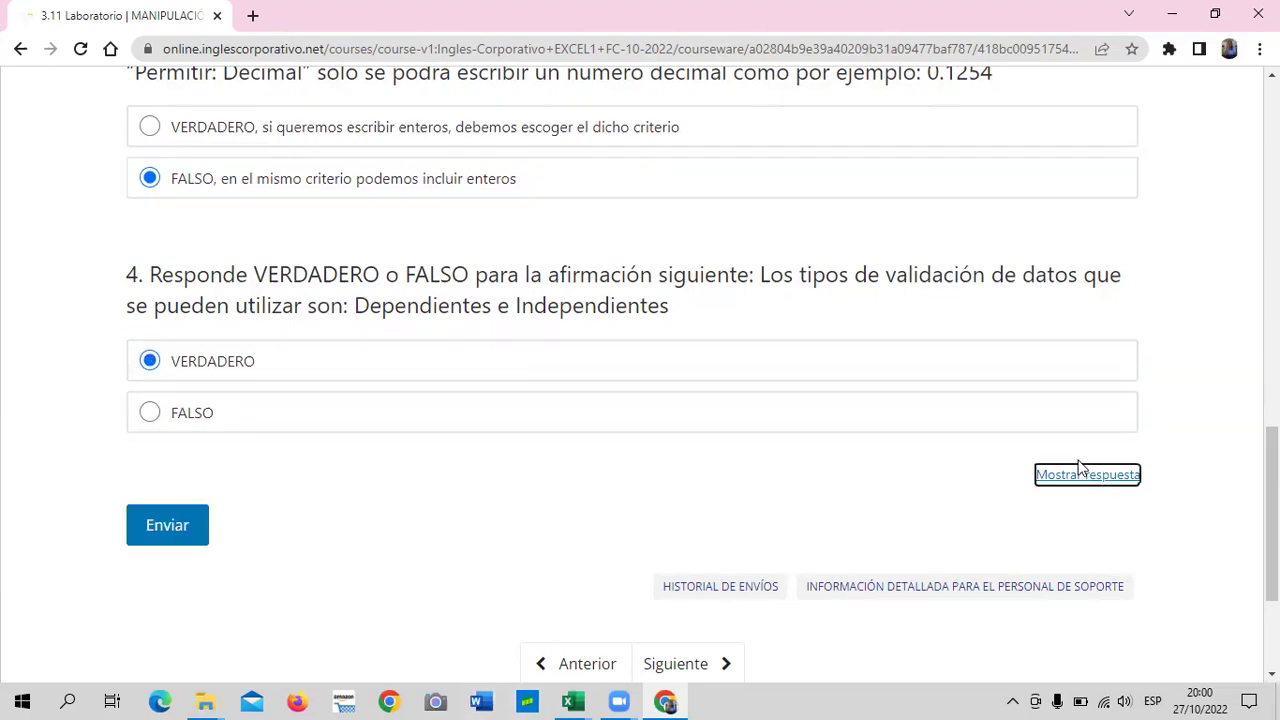
pyautogui.scroll(3, 868, 448)
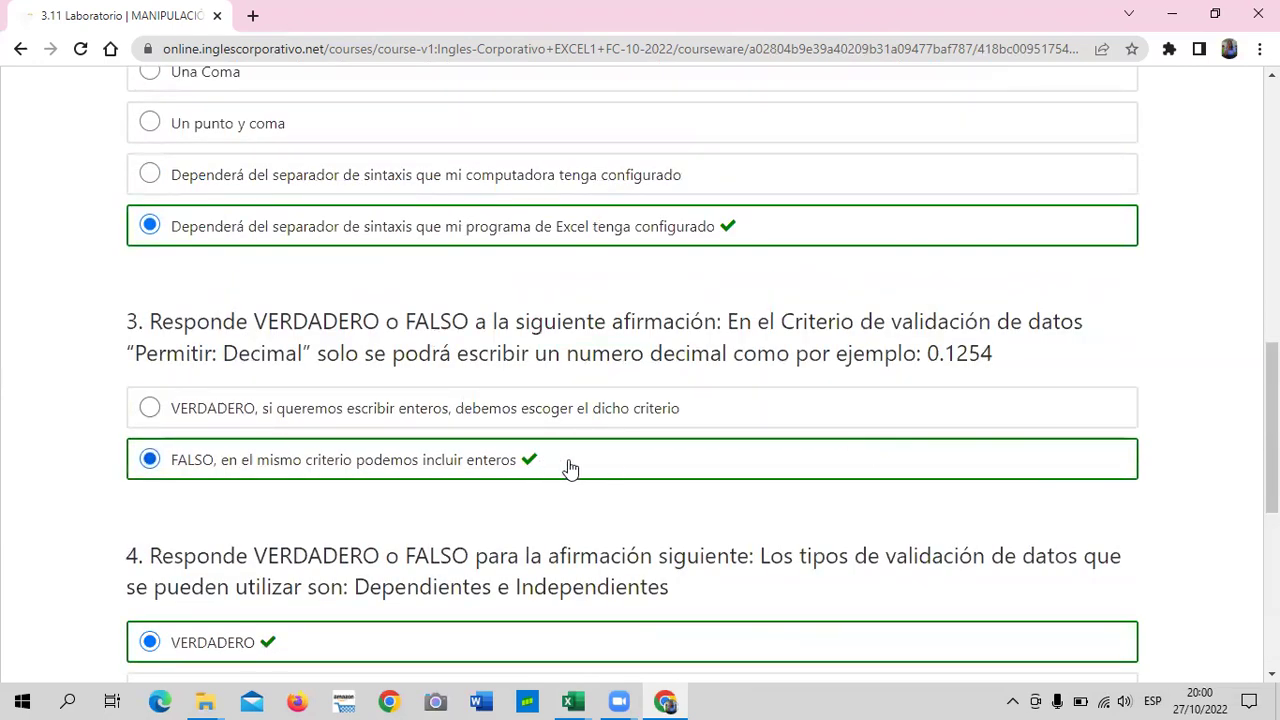
pyautogui.scroll(1, 570, 468)
pyautogui.scroll(2, 941, 313)
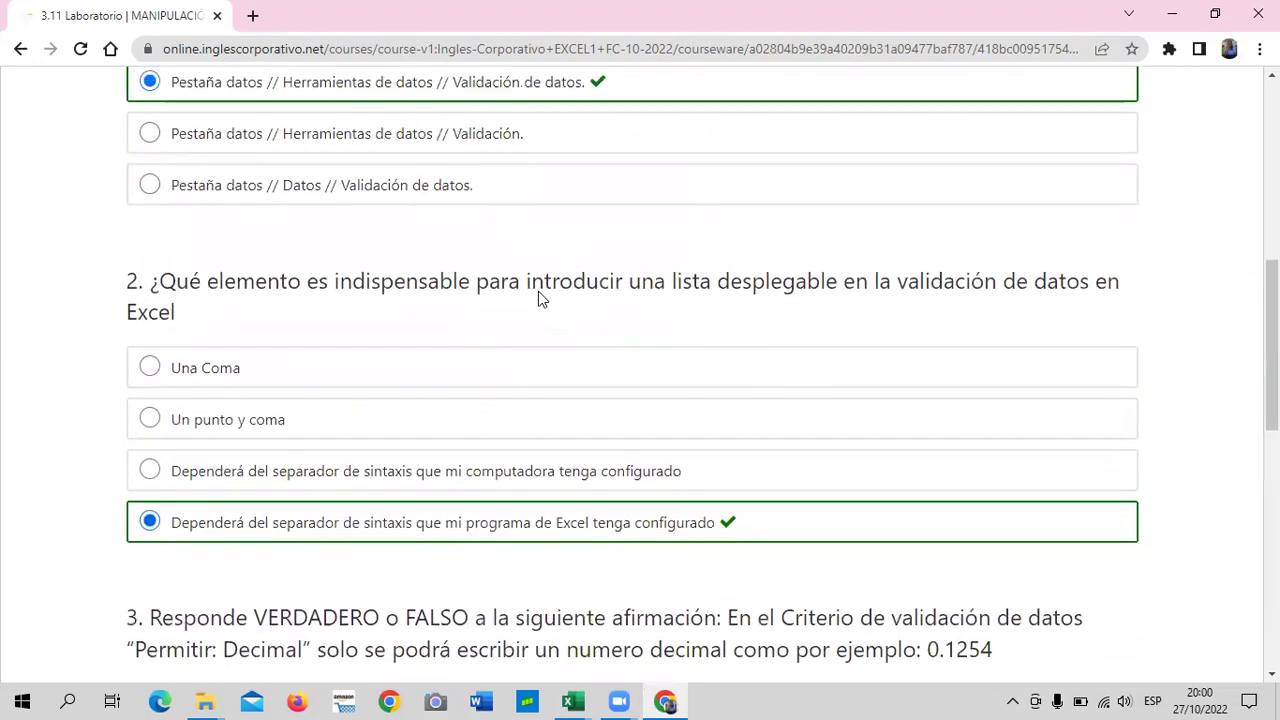
pyautogui.scroll(3, 539, 292)
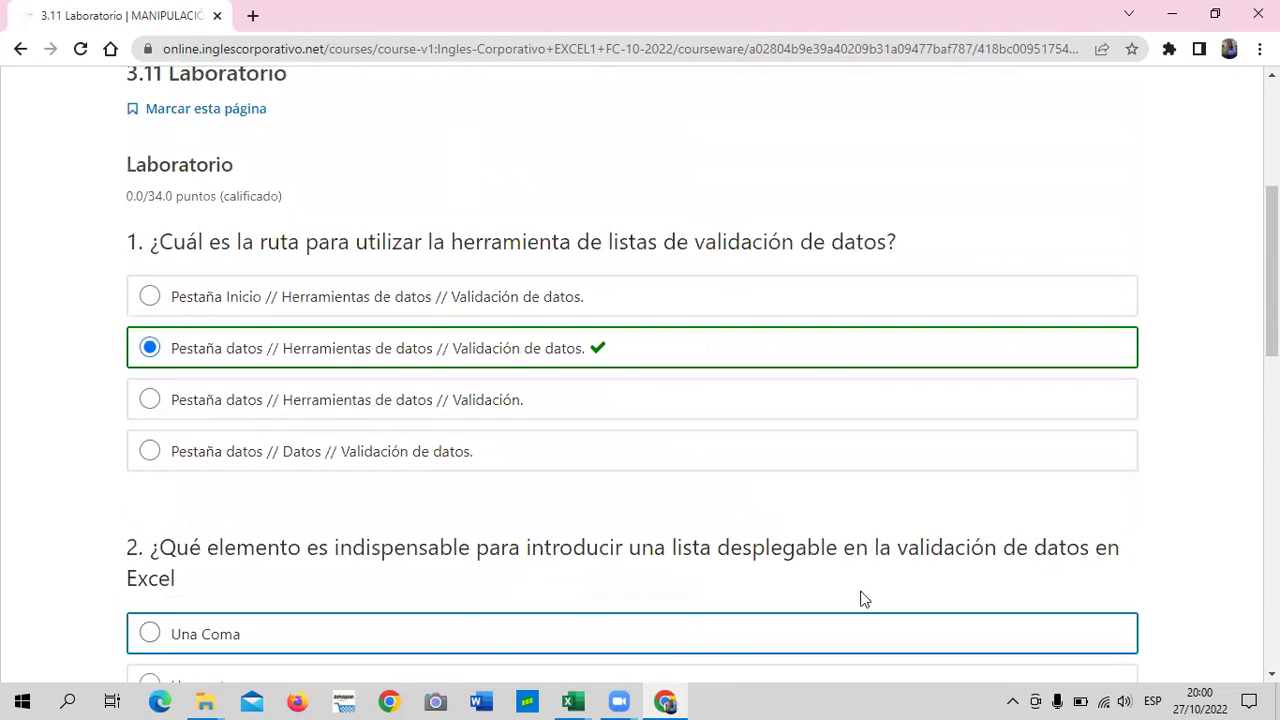